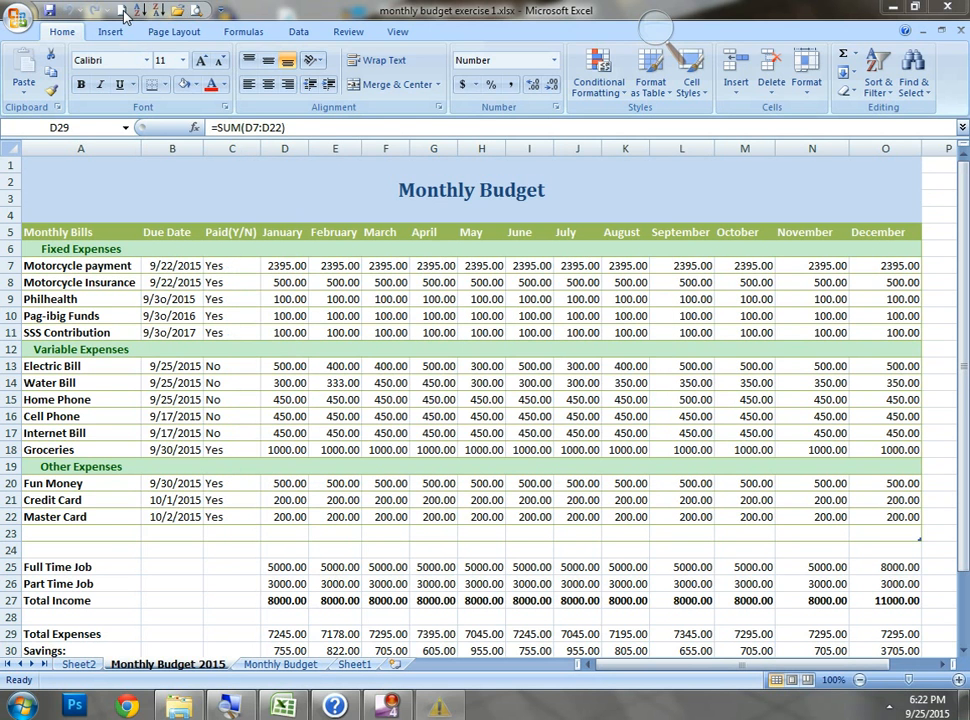
Create a new blank workbook
{"action": "left_click", "coordinate": [121, 11]}
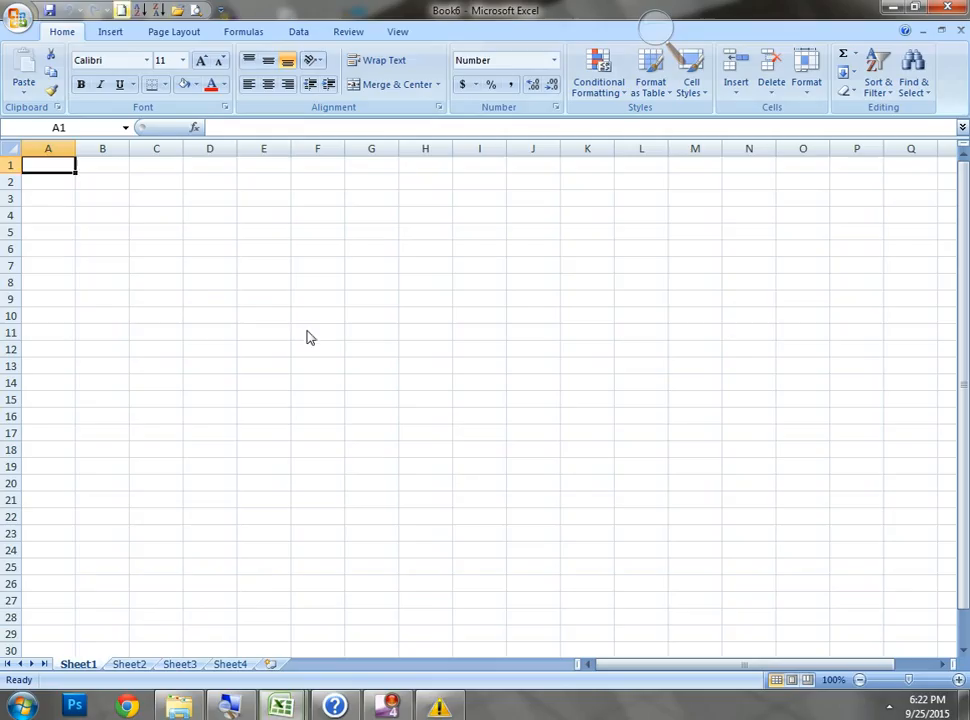
{"action": "left_click", "coordinate": [210, 296]}
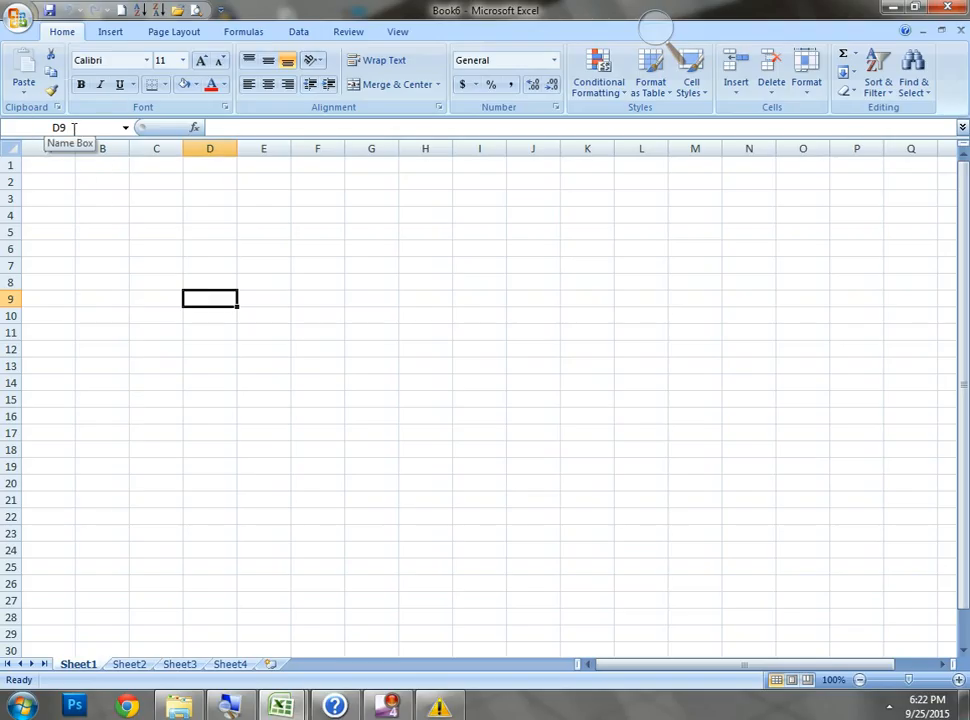
{"action": "left_click", "coordinate": [160, 264]}
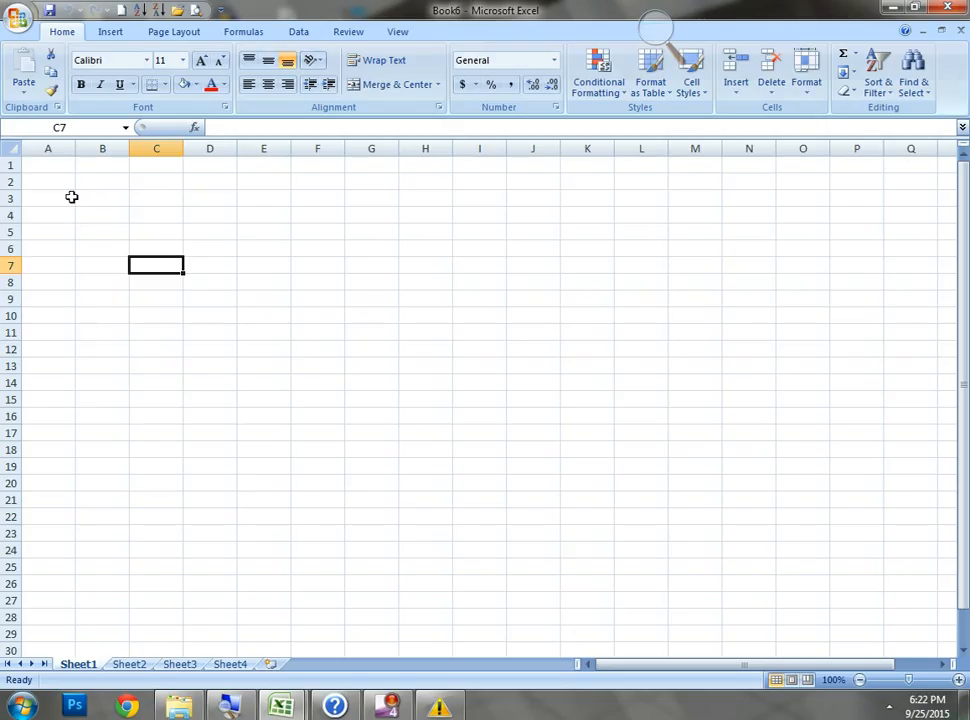
Enter "monthly" in cell A1
{"action": "left_click", "coordinate": [52, 167]}
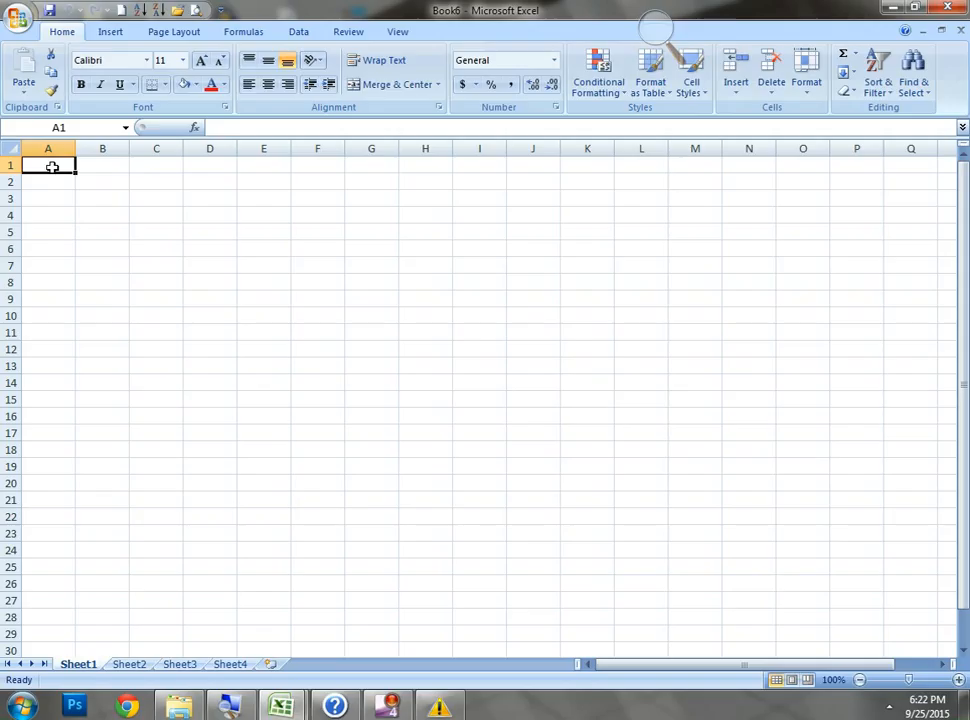
{"action": "type", "text": "mon"}
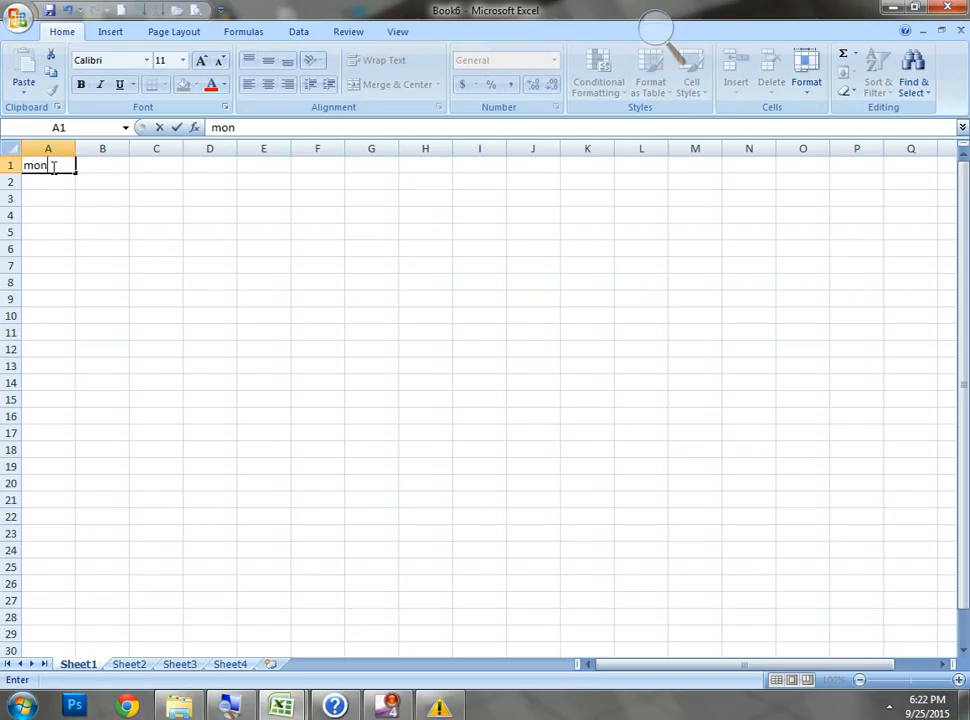
{"action": "type", "text": "thly"}
{"action": "key", "text": "Return"}
{"action": "left_click", "coordinate": [52, 166]}
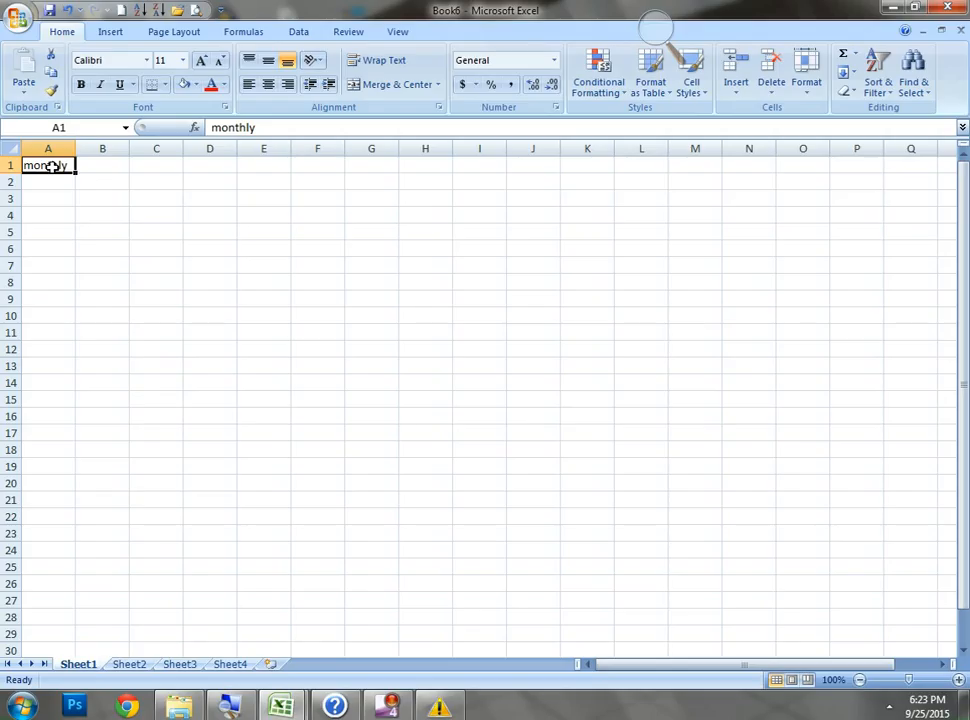
{"action": "left_click", "coordinate": [197, 265]}
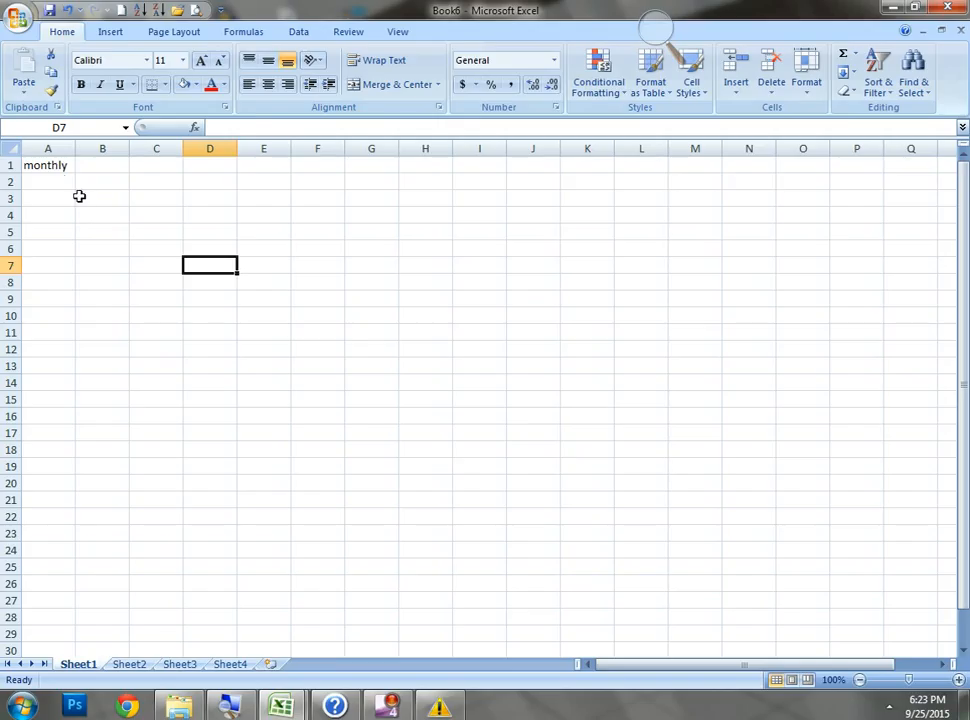
{"action": "left_click", "coordinate": [49, 169]}
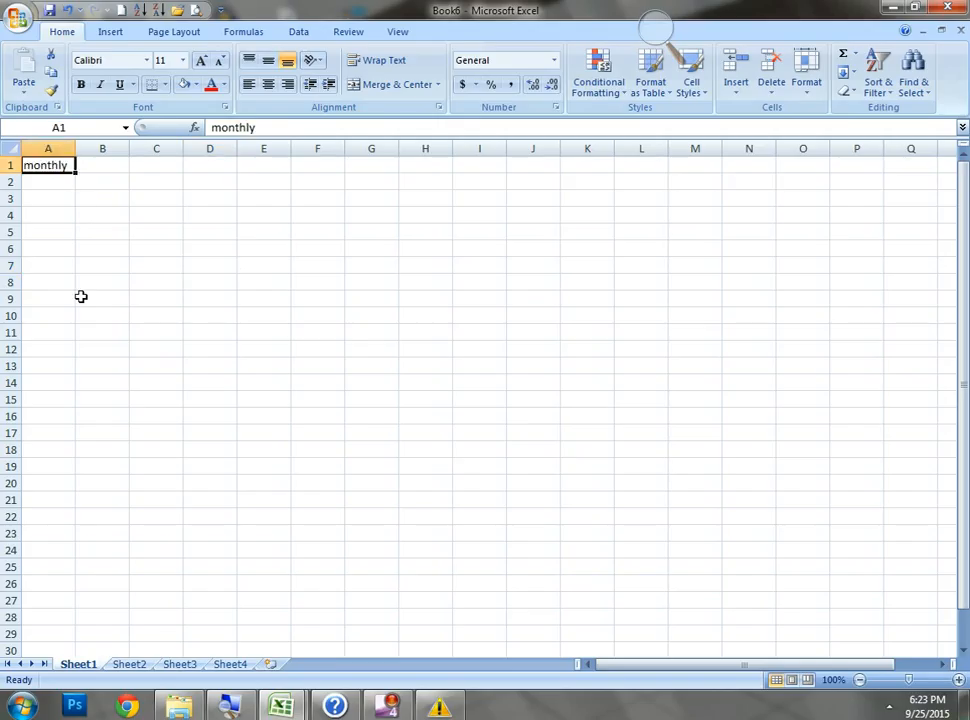
Overwrite cell A1 with the text "mpnthly budget"
{"action": "type", "text": "mont"}
{"action": "key", "text": "BackSpace"}
{"action": "key", "text": "BackSpace"}
{"action": "key", "text": "BackSpace"}
{"action": "key", "text": "BackSpace"}
{"action": "type", "text": "mpn"}
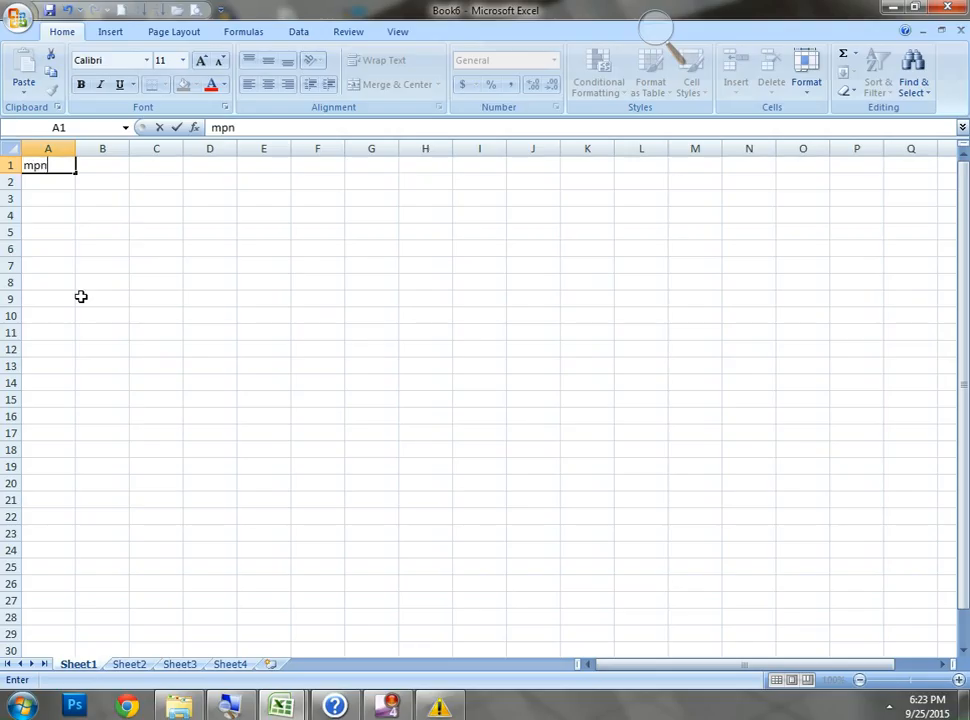
{"action": "type", "text": "thly"}
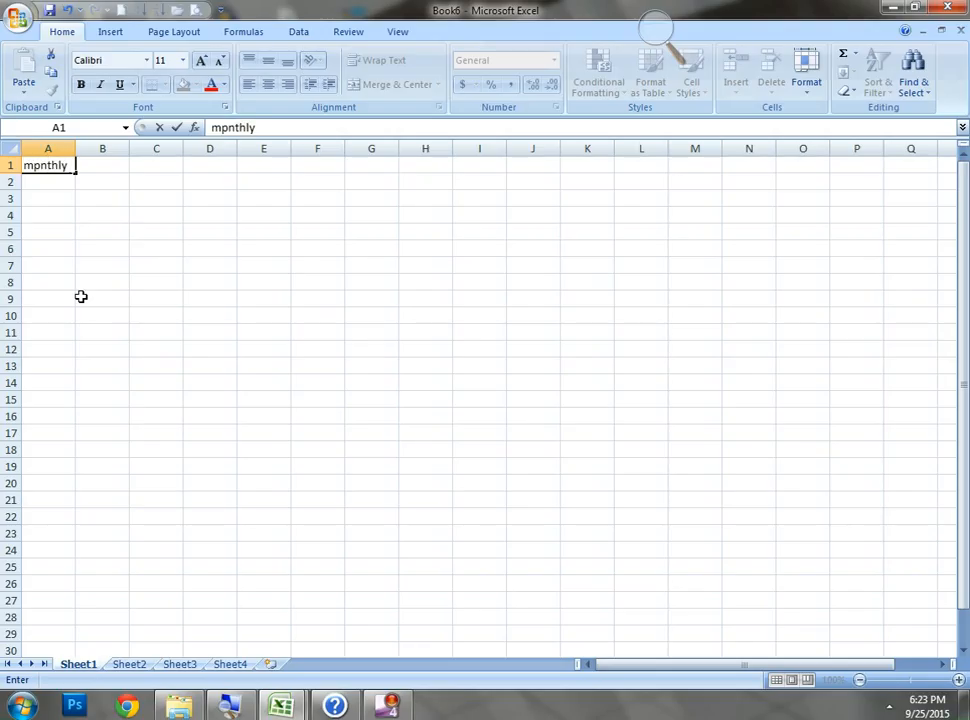
{"action": "type", "text": " budget"}
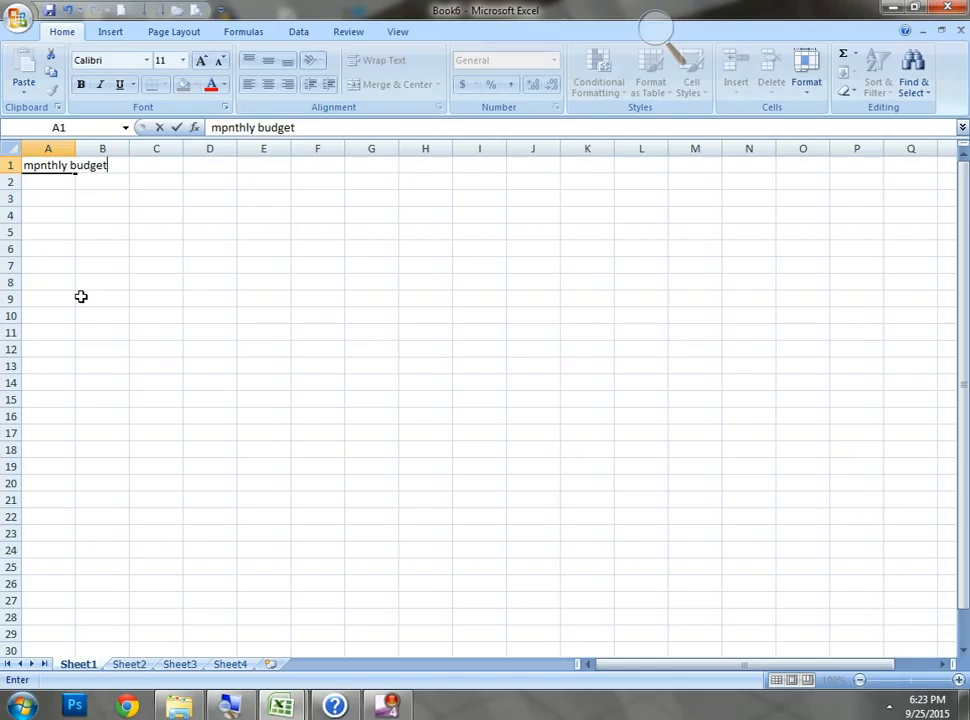
{"action": "key", "text": "Return"}
{"action": "key", "text": "Up"}
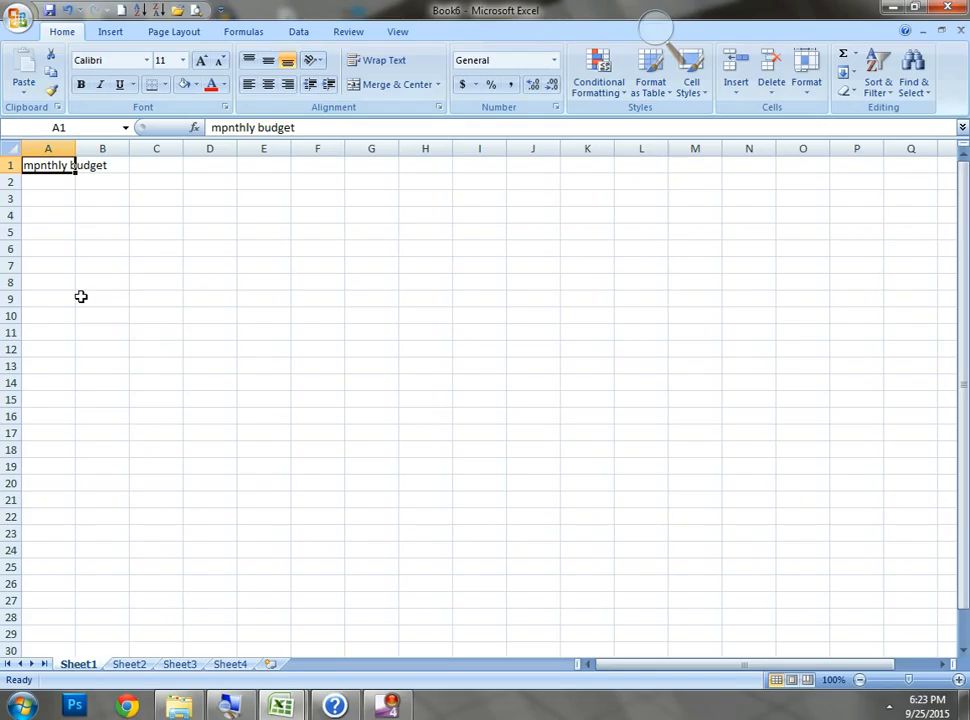
Edit cell A1 in place, replacing the wrong letter "p" with "o" so it reads "monthly budget"
{"action": "double_click", "coordinate": [34, 167]}
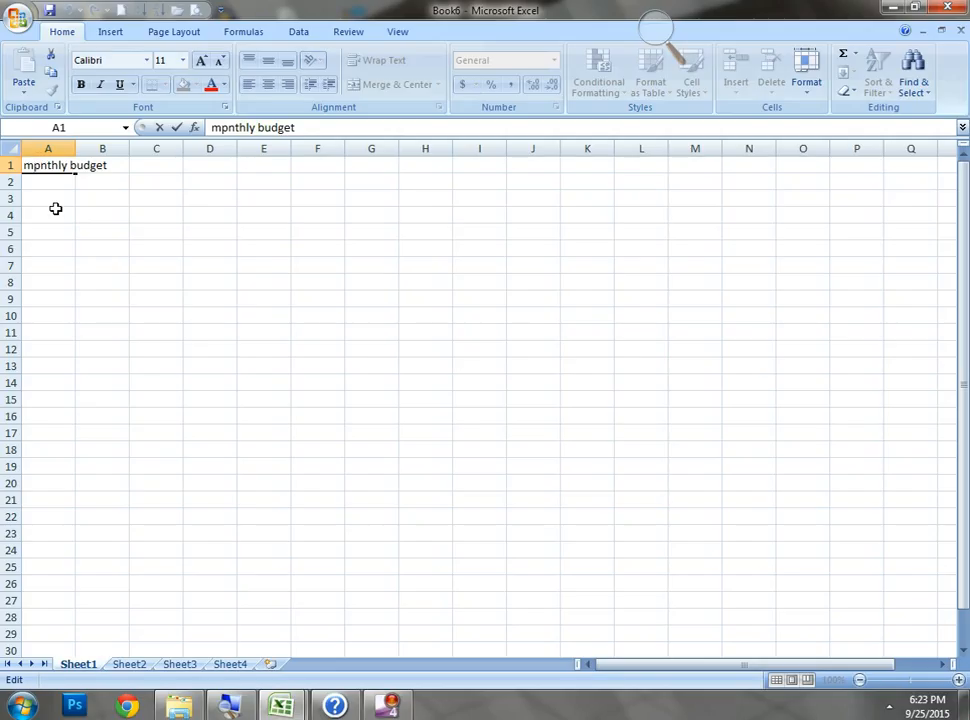
{"action": "key", "text": "Delete"}
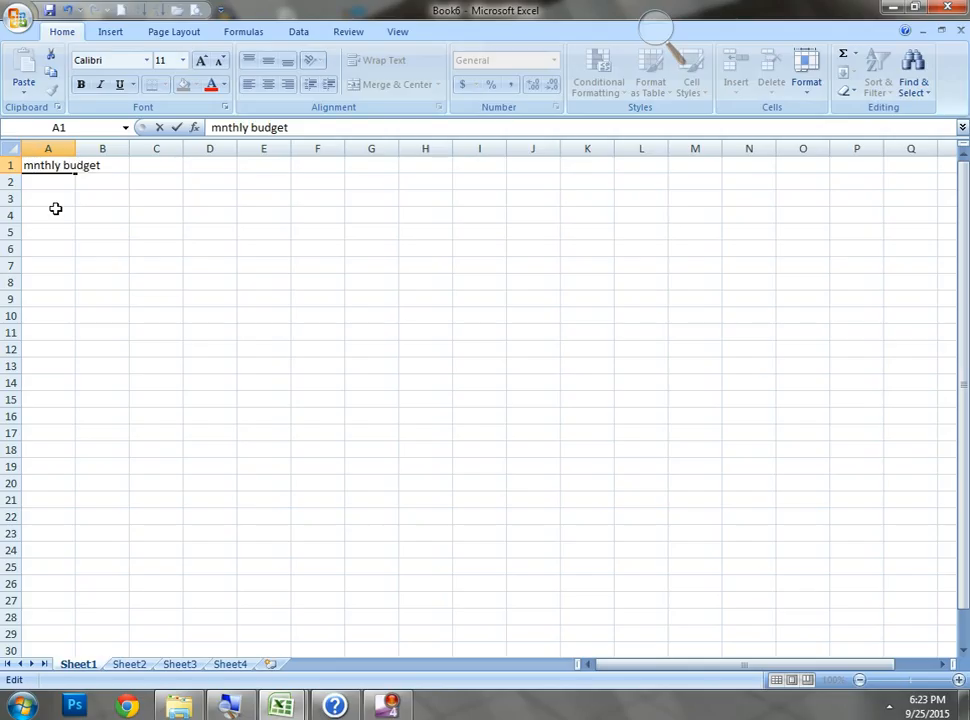
{"action": "type", "text": "o"}
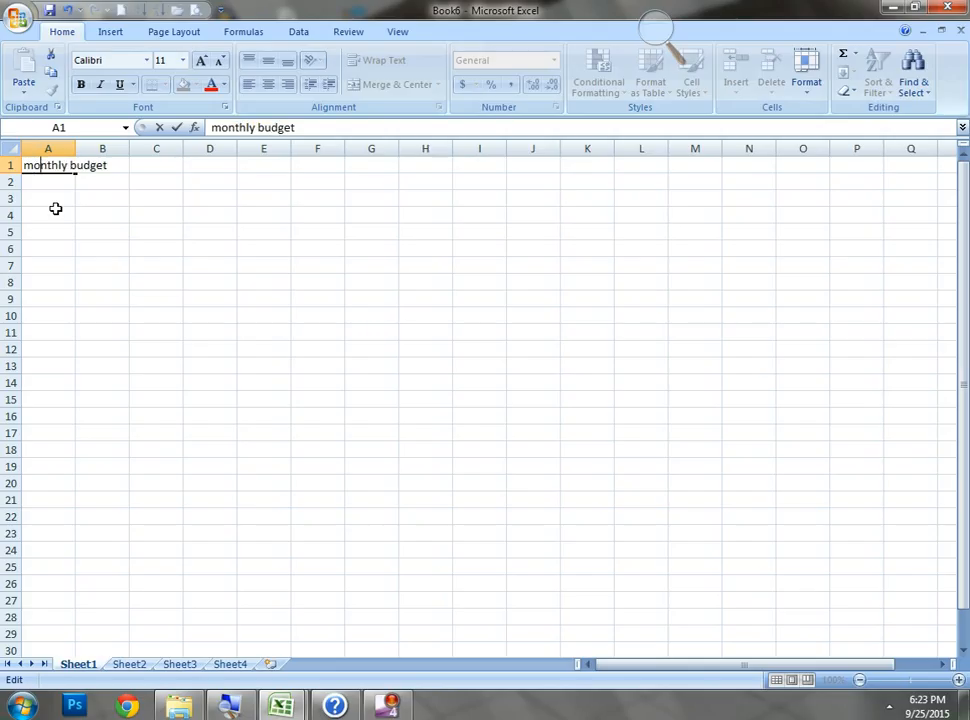
Erase the text in cell A1 character by character and enter "mothly budget" instead
{"action": "key", "text": "Right"}
{"action": "key", "text": "Right"}
{"action": "key", "text": "Right"}
{"action": "key", "text": "Right"}
{"action": "key", "text": "Right"}
{"action": "key", "text": "Right"}
{"action": "key", "text": "Right"}
{"action": "key", "text": "Delete"}
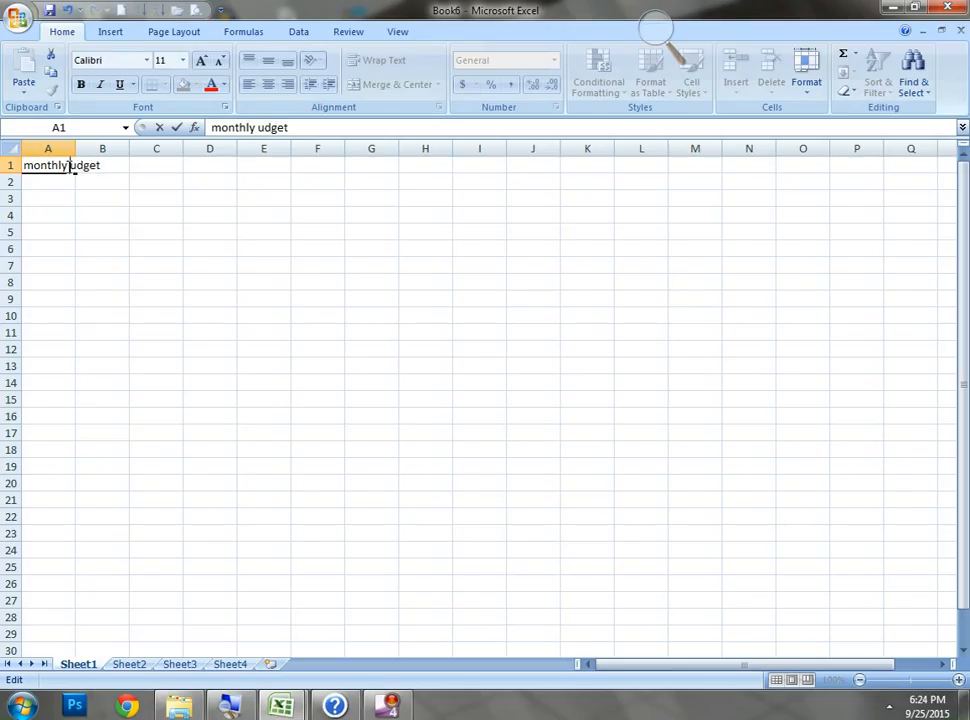
{"action": "key", "text": "Delete"}
{"action": "key", "text": "Delete"}
{"action": "key", "text": "Delete"}
{"action": "key", "text": "Delete"}
{"action": "key", "text": "Delete"}
{"action": "key", "text": "BackSpace"}
{"action": "key", "text": "BackSpace"}
{"action": "key", "text": "BackSpace"}
{"action": "key", "text": "BackSpace"}
{"action": "key", "text": "BackSpace"}
{"action": "key", "text": "BackSpace"}
{"action": "key", "text": "BackSpace"}
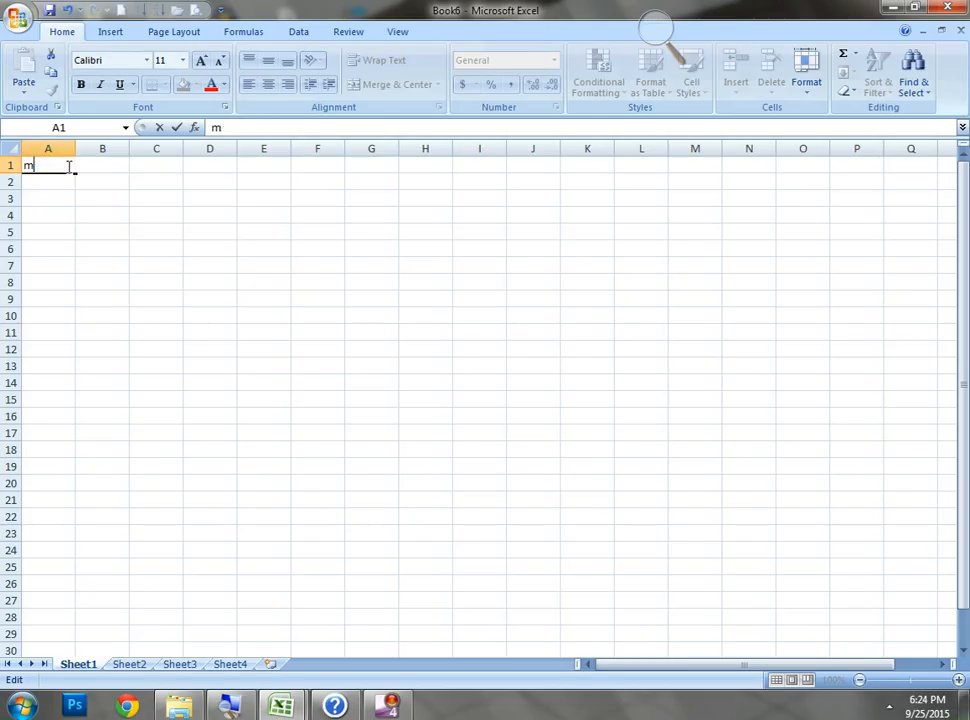
{"action": "type", "text": "mothly budget"}
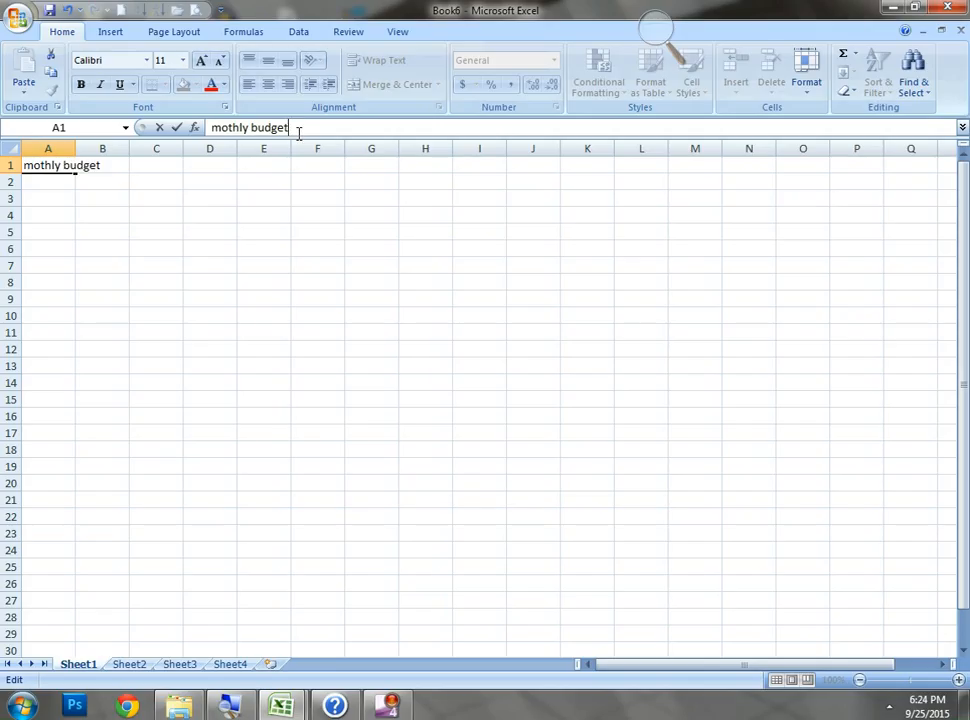
{"action": "key", "text": "Return"}
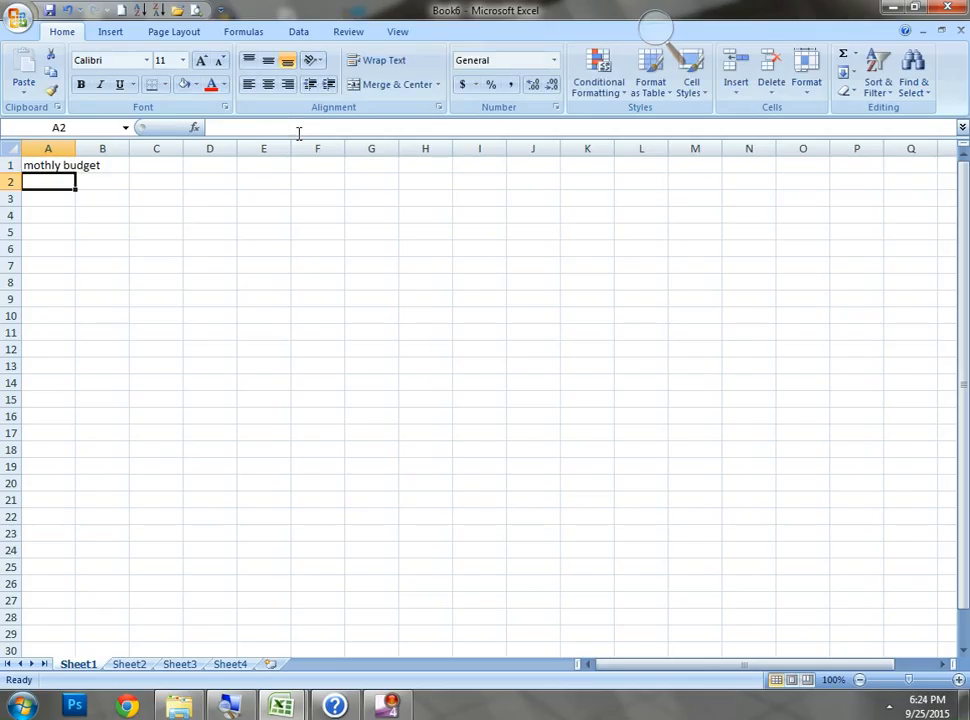
Insert the missing "n" in cell A1 so the text reads "monthly budget"
{"action": "left_click", "coordinate": [54, 166]}
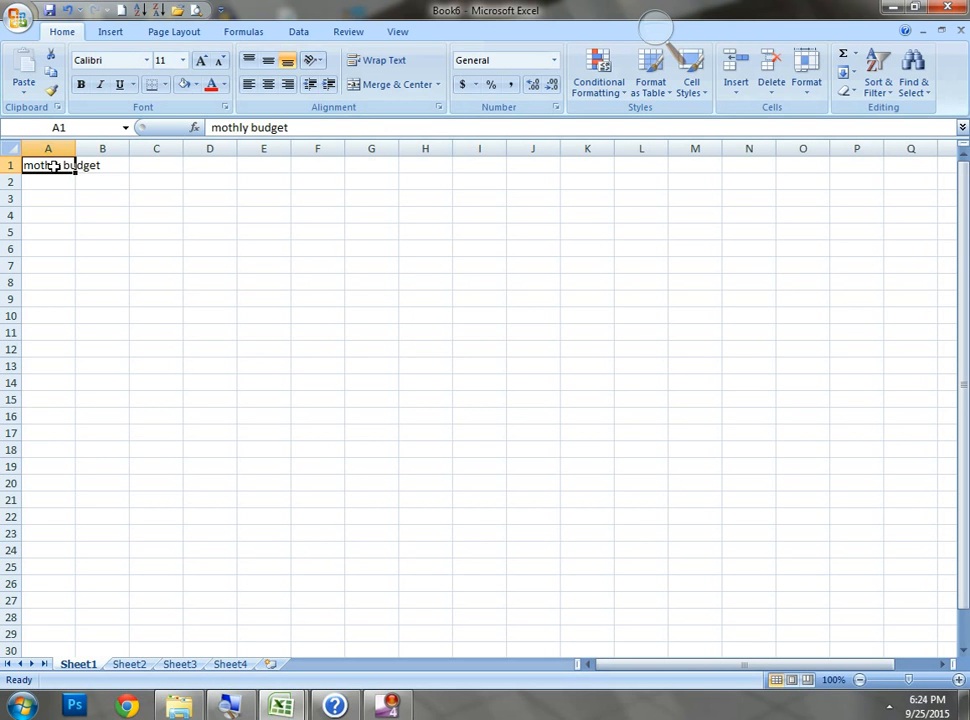
{"action": "double_click", "coordinate": [47, 167]}
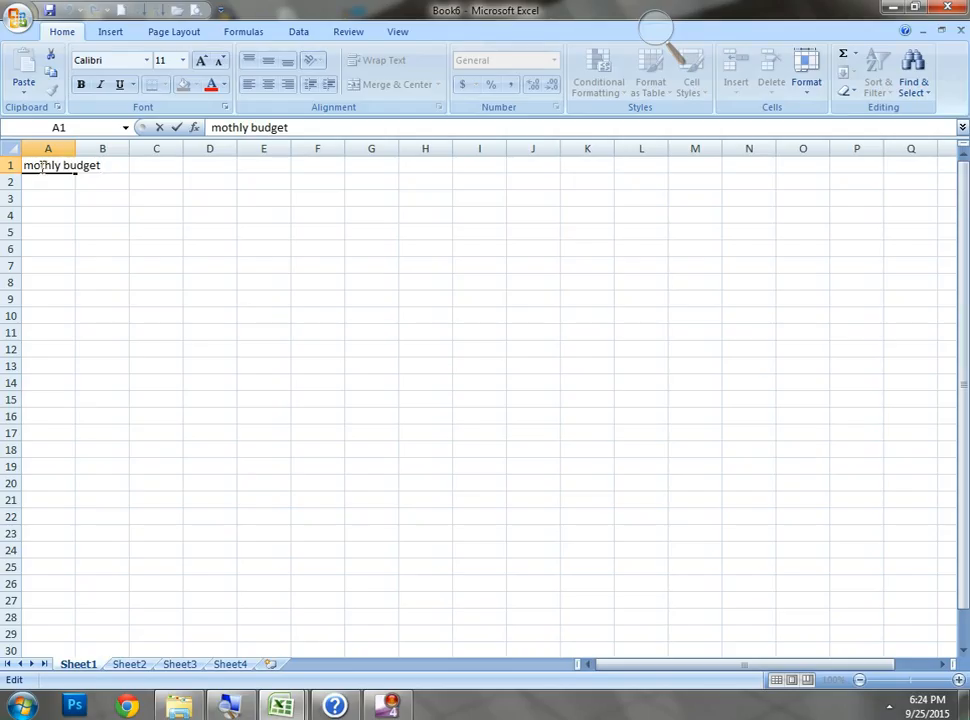
{"action": "type", "text": "n"}
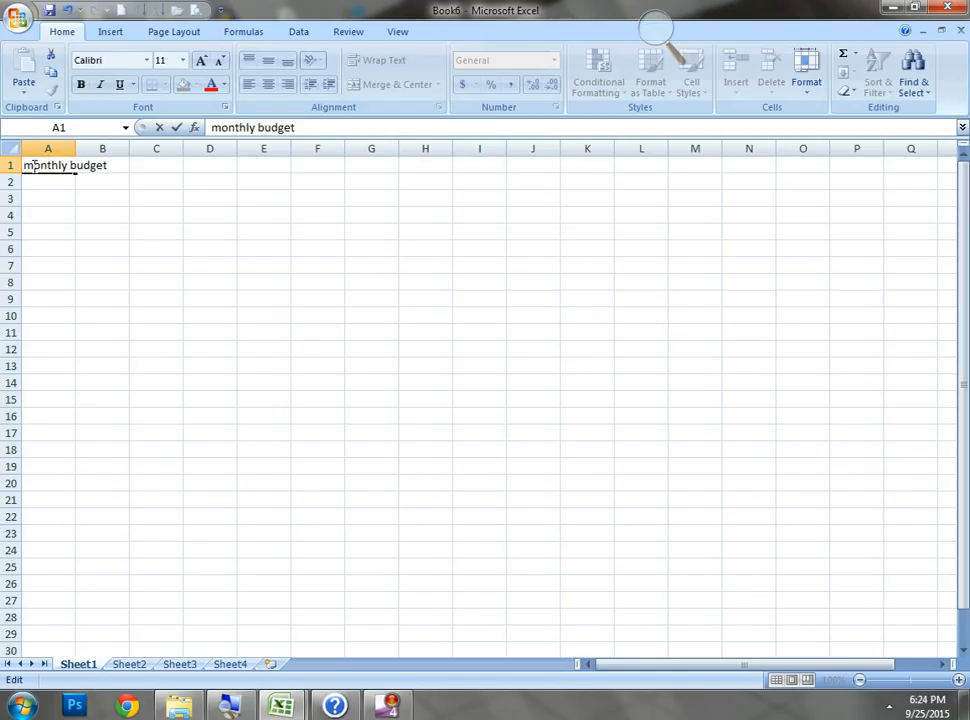
Capitalize both words in cell A1 so the title reads "Monthly Budget"
{"action": "left_click", "coordinate": [33, 166]}
{"action": "key", "text": "BackSpace"}
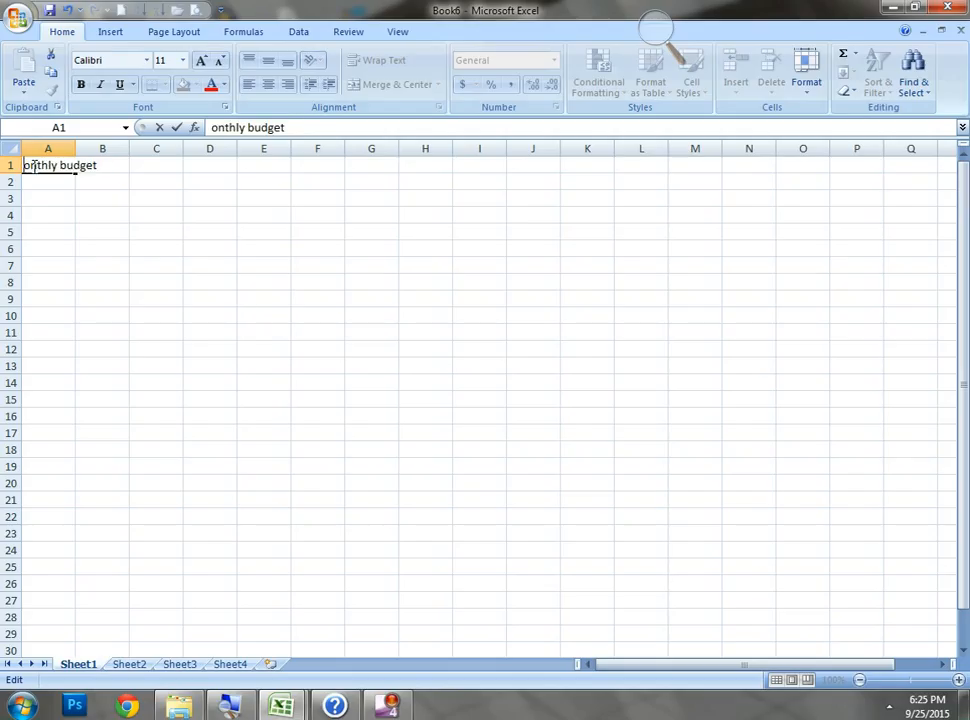
{"action": "type", "text": "M"}
{"action": "key", "text": "Right"}
{"action": "key", "text": "Right"}
{"action": "key", "text": "Right"}
{"action": "key", "text": "Delete"}
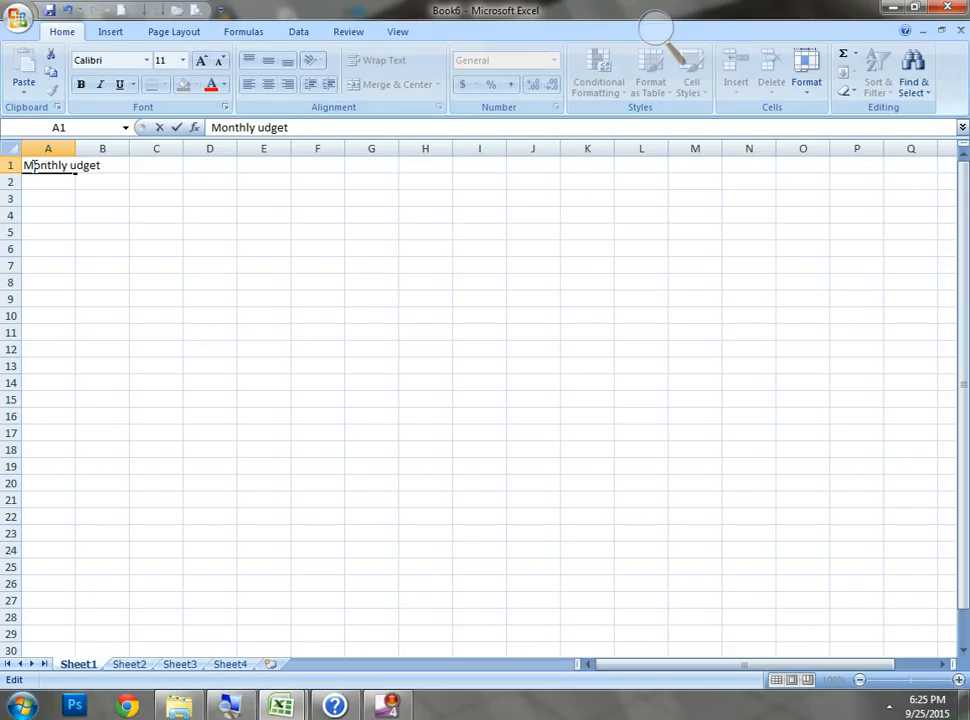
{"action": "type", "text": "B"}
{"action": "key", "text": "Return"}
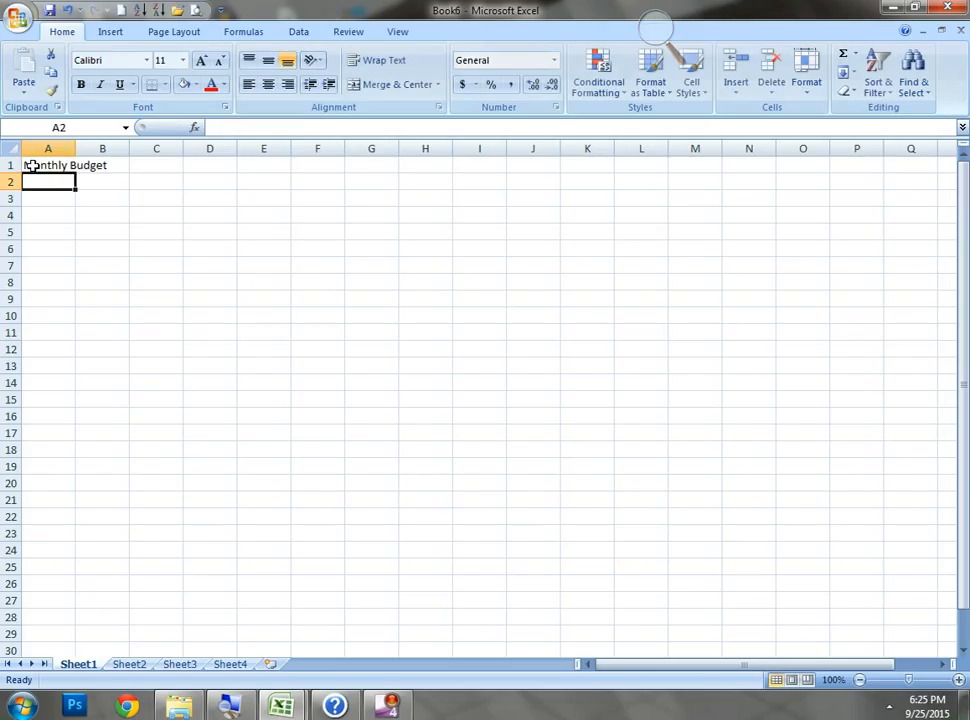
{"action": "left_click", "coordinate": [146, 278]}
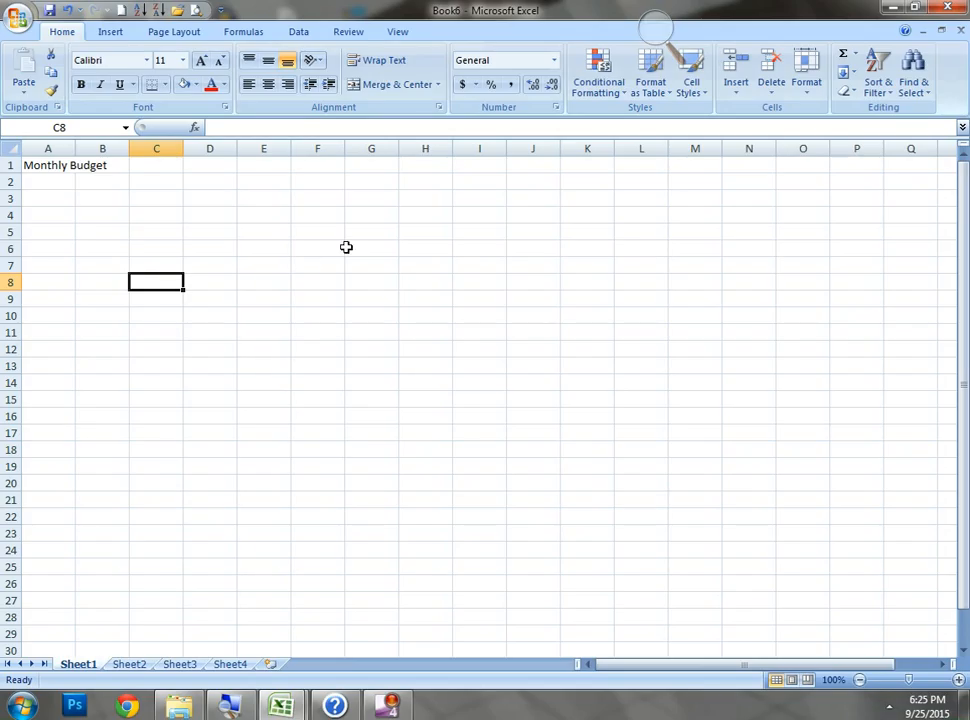
Show the new workbook side by side with monthly budget exercise 1.xlsx, in separate non-maximized windows
{"action": "left_click", "coordinate": [397, 32]}
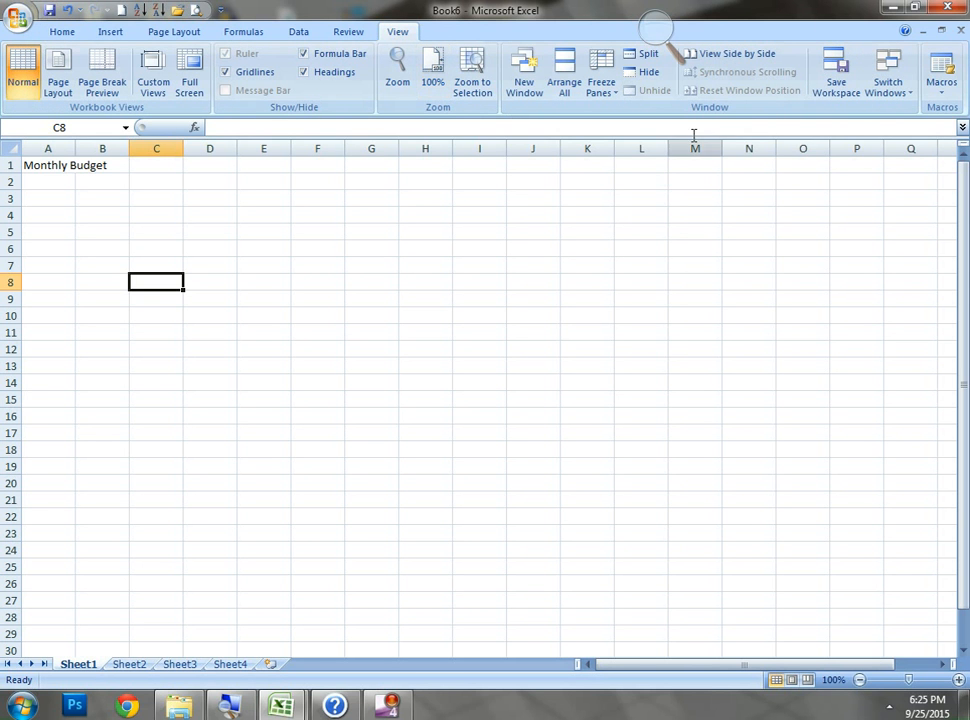
{"action": "left_click", "coordinate": [727, 55]}
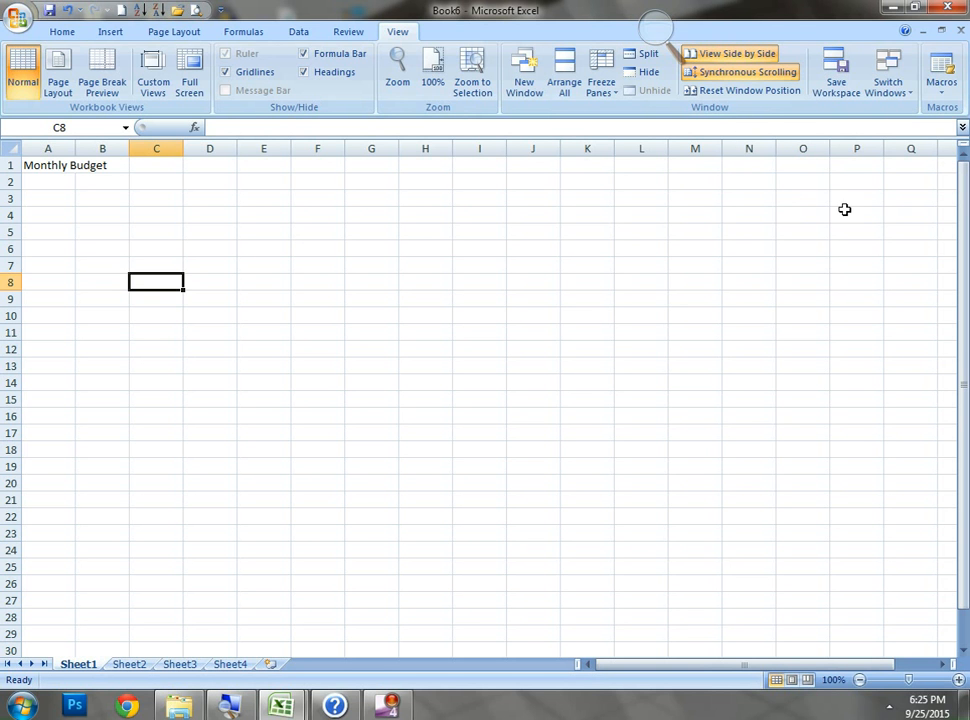
{"action": "left_click", "coordinate": [945, 33]}
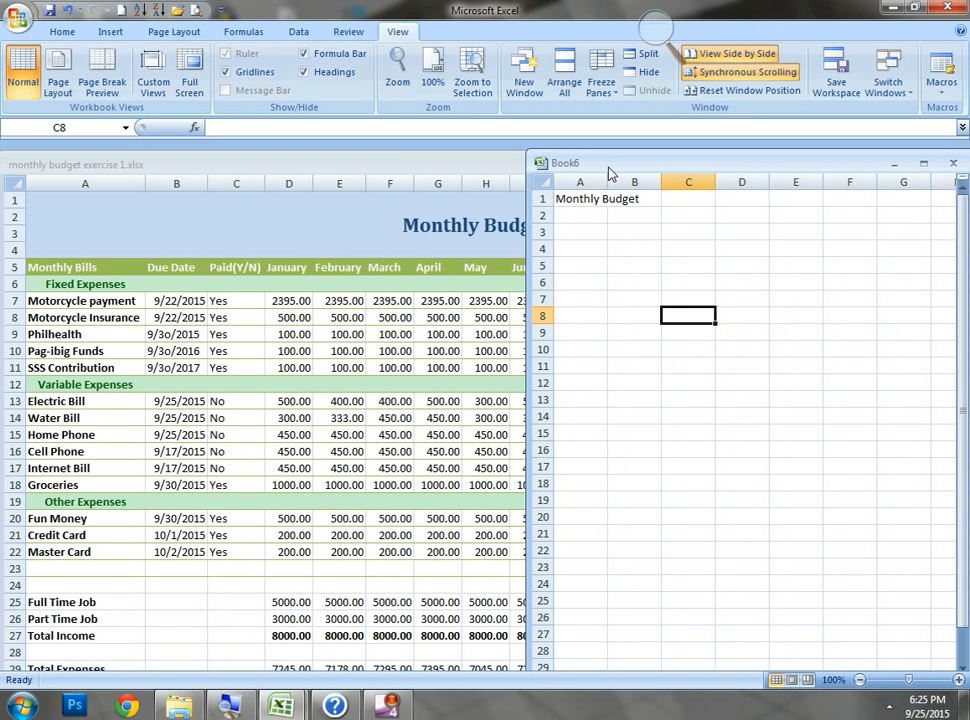
Examine the sample budget's month columns alongside the new workbook by moving across both sheets with synchronous scrolling and back
{"action": "left_click", "coordinate": [395, 169]}
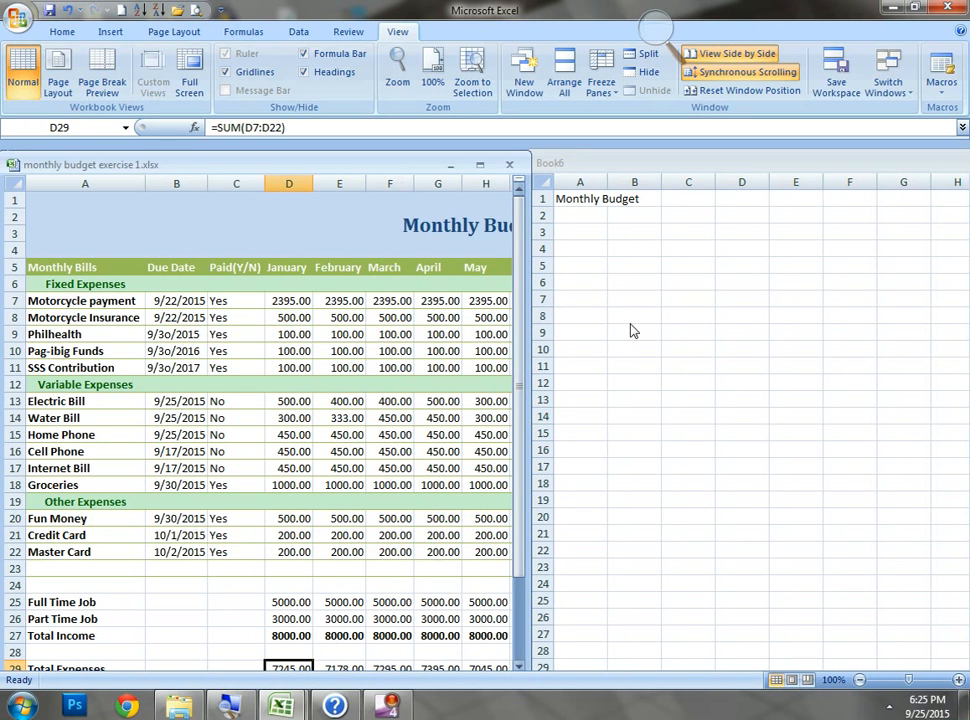
{"action": "left_click", "coordinate": [630, 324]}
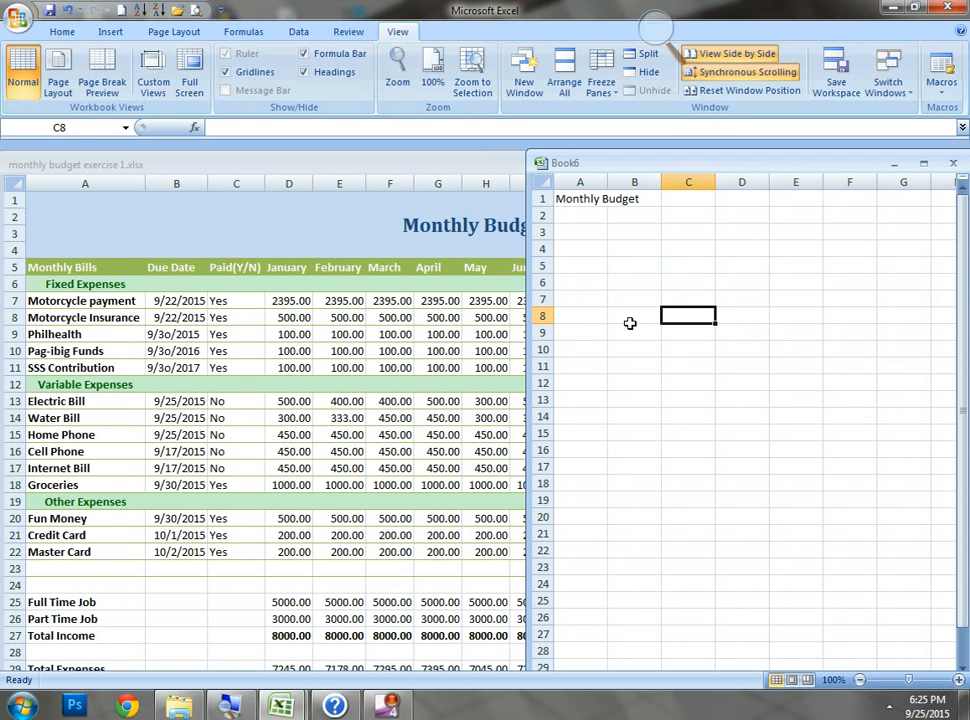
{"action": "key", "text": "Right"}
{"action": "key", "text": "Right"}
{"action": "key", "text": "Right"}
{"action": "key", "text": "Right"}
{"action": "key", "text": "Right"}
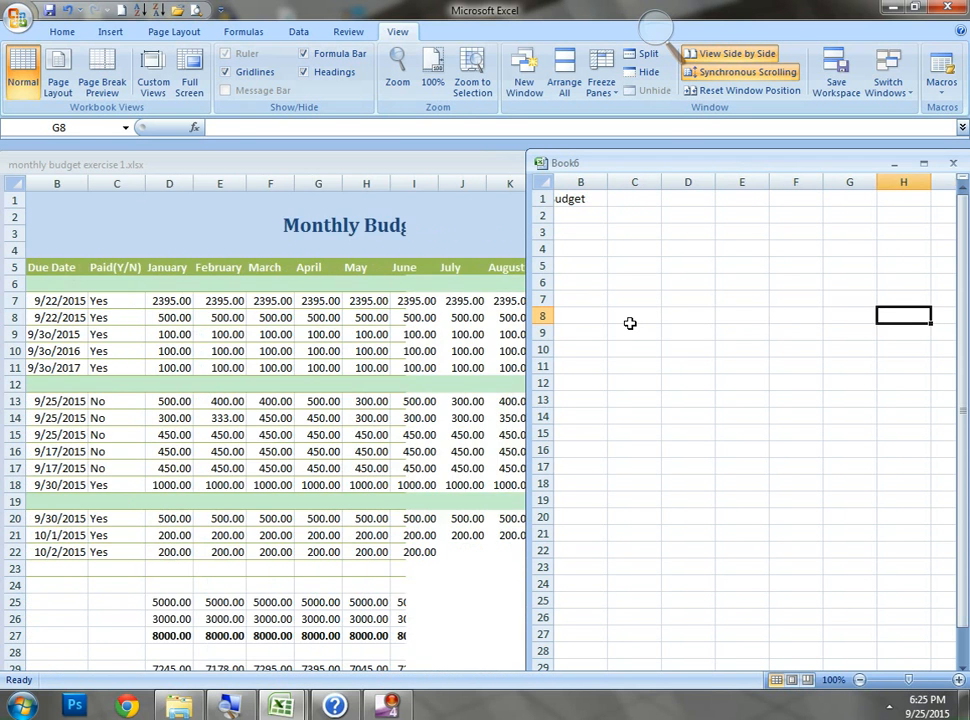
{"action": "key", "text": "Right"}
{"action": "key", "text": "Right"}
{"action": "key", "text": "Right"}
{"action": "key", "text": "Right"}
{"action": "key", "text": "Right"}
{"action": "key", "text": "Right"}
{"action": "key", "text": "Right"}
{"action": "key", "text": "Right"}
{"action": "key", "text": "Right"}
{"action": "key", "text": "Right"}
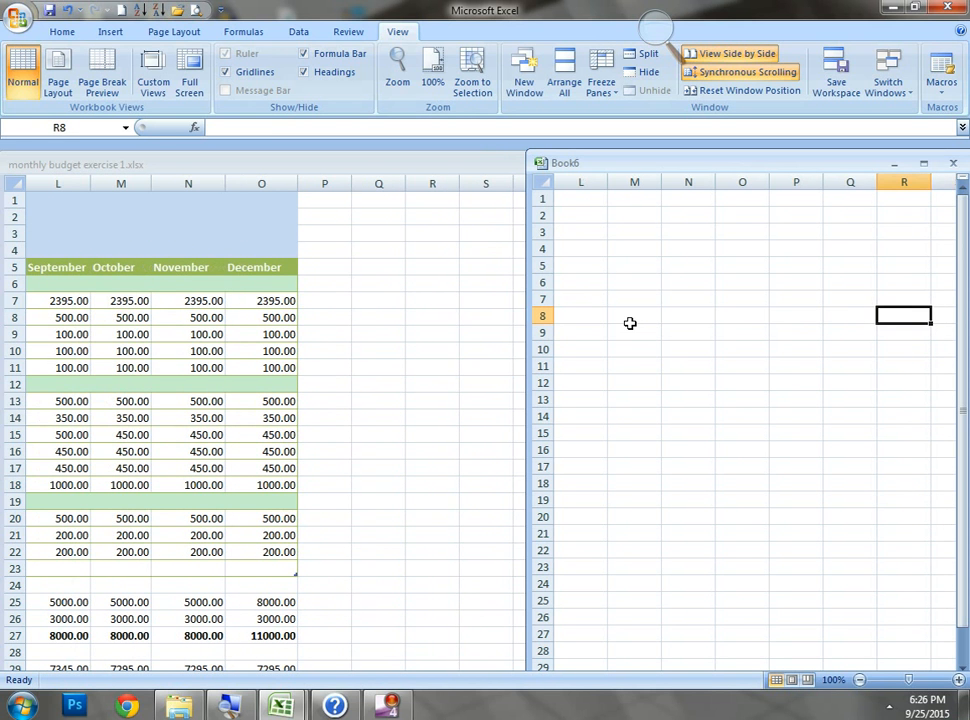
{"action": "key", "text": "Left"}
{"action": "key", "text": "Left"}
{"action": "key", "text": "Left"}
{"action": "key", "text": "Left"}
{"action": "key", "text": "Left"}
{"action": "key", "text": "Left"}
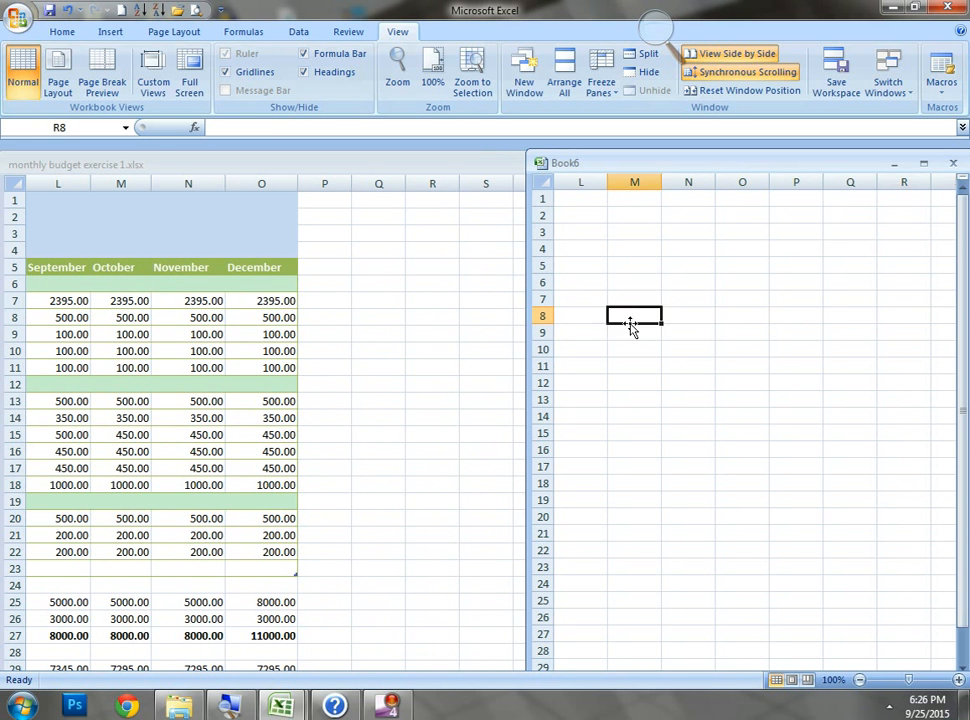
{"action": "key", "text": "Left"}
{"action": "key", "text": "Left"}
{"action": "key", "text": "Left"}
{"action": "key", "text": "Left"}
{"action": "key", "text": "Left"}
{"action": "key", "text": "Left"}
{"action": "key", "text": "Left"}
{"action": "key", "text": "Left"}
{"action": "key", "text": "Left"}
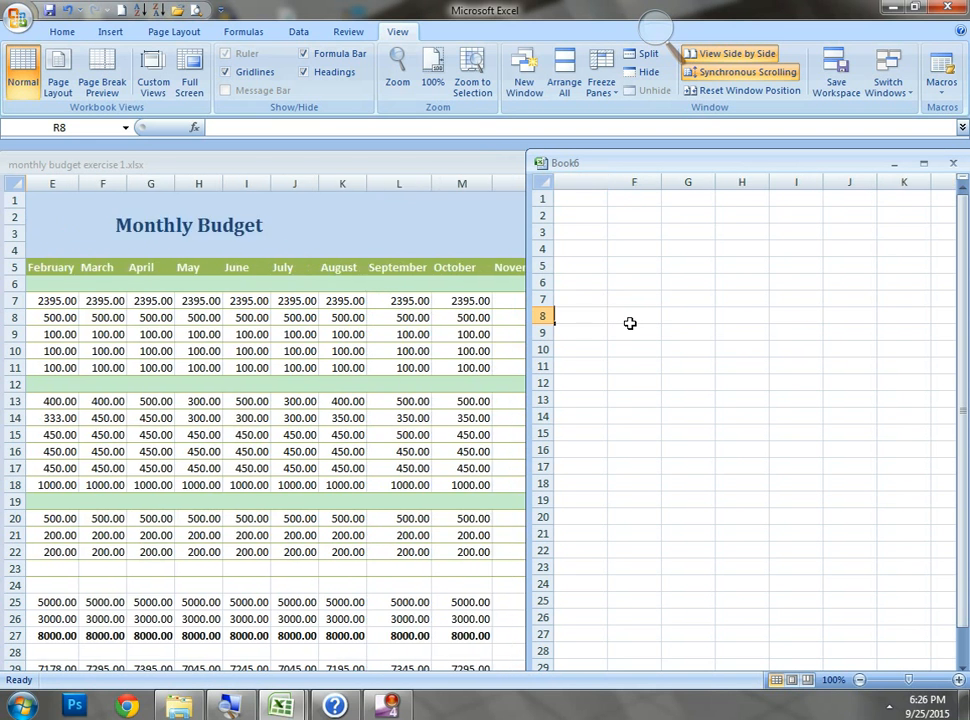
Examine the sample budget's expense, income and savings rows alongside the new workbook by moving down both sheets with synchronous scrolling and back
{"action": "key", "text": "Left"}
{"action": "key", "text": "Left"}
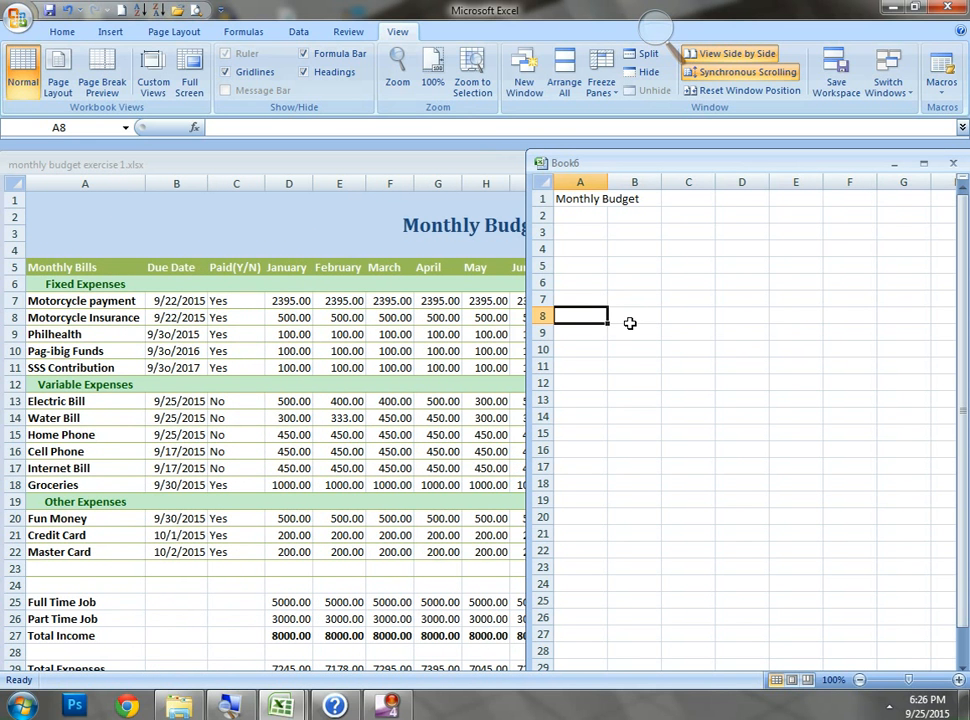
{"action": "key", "text": "Up"}
{"action": "key", "text": "Up"}
{"action": "key", "text": "Down"}
{"action": "key", "text": "Down"}
{"action": "key", "text": "Down"}
{"action": "key", "text": "Down"}
{"action": "key", "text": "Down"}
{"action": "key", "text": "Down"}
{"action": "key", "text": "Down"}
{"action": "key", "text": "Down"}
{"action": "key", "text": "Down"}
{"action": "key", "text": "Down"}
{"action": "key", "text": "Down"}
{"action": "key", "text": "Down"}
{"action": "key", "text": "Down"}
{"action": "key", "text": "Down"}
{"action": "key", "text": "Down"}
{"action": "key", "text": "Down"}
{"action": "key", "text": "Down"}
{"action": "key", "text": "Down"}
{"action": "key", "text": "Down"}
{"action": "key", "text": "Down"}
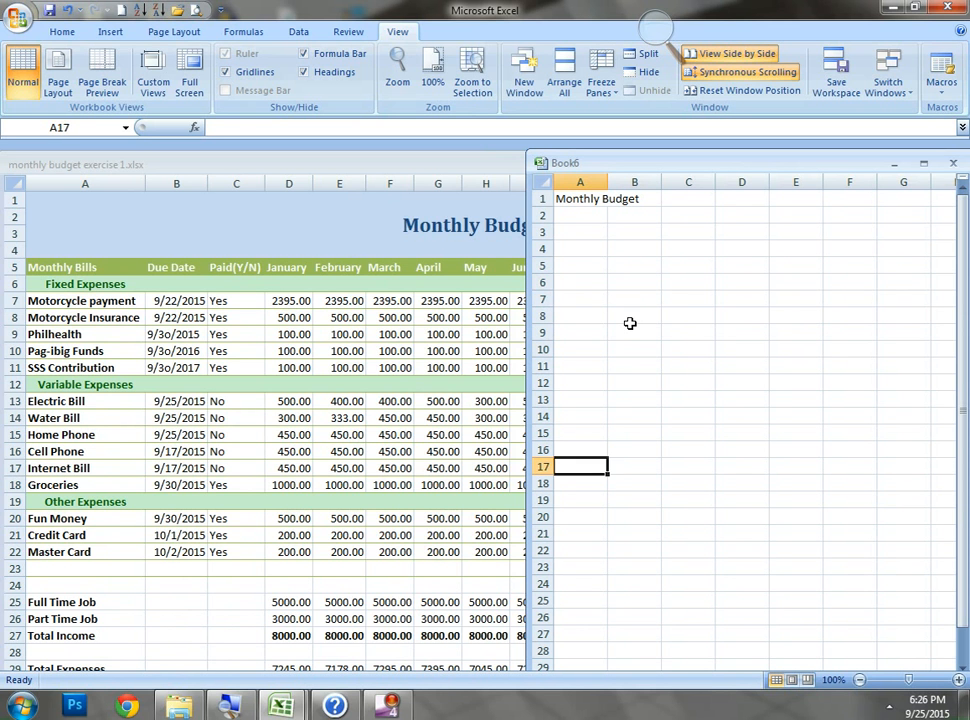
{"action": "key", "text": "Down"}
{"action": "key", "text": "Down"}
{"action": "key", "text": "Down"}
{"action": "key", "text": "Down"}
{"action": "key", "text": "Down"}
{"action": "key", "text": "Down"}
{"action": "key", "text": "Down"}
{"action": "key", "text": "Down"}
{"action": "key", "text": "Down"}
{"action": "key", "text": "Down"}
{"action": "key", "text": "Down"}
{"action": "key", "text": "Down"}
{"action": "key", "text": "Down"}
{"action": "key", "text": "Down"}
{"action": "key", "text": "Down"}
{"action": "key", "text": "Down"}
{"action": "key", "text": "Down"}
{"action": "key", "text": "Down"}
{"action": "key", "text": "Down"}
{"action": "key", "text": "Up"}
{"action": "key", "text": "Up"}
{"action": "key", "text": "Up"}
{"action": "key", "text": "Up"}
{"action": "key", "text": "Up"}
{"action": "key", "text": "Up"}
{"action": "key", "text": "Up"}
{"action": "key", "text": "Up"}
{"action": "key", "text": "Up"}
{"action": "key", "text": "Up"}
{"action": "key", "text": "Up"}
{"action": "key", "text": "Up"}
{"action": "key", "text": "Up"}
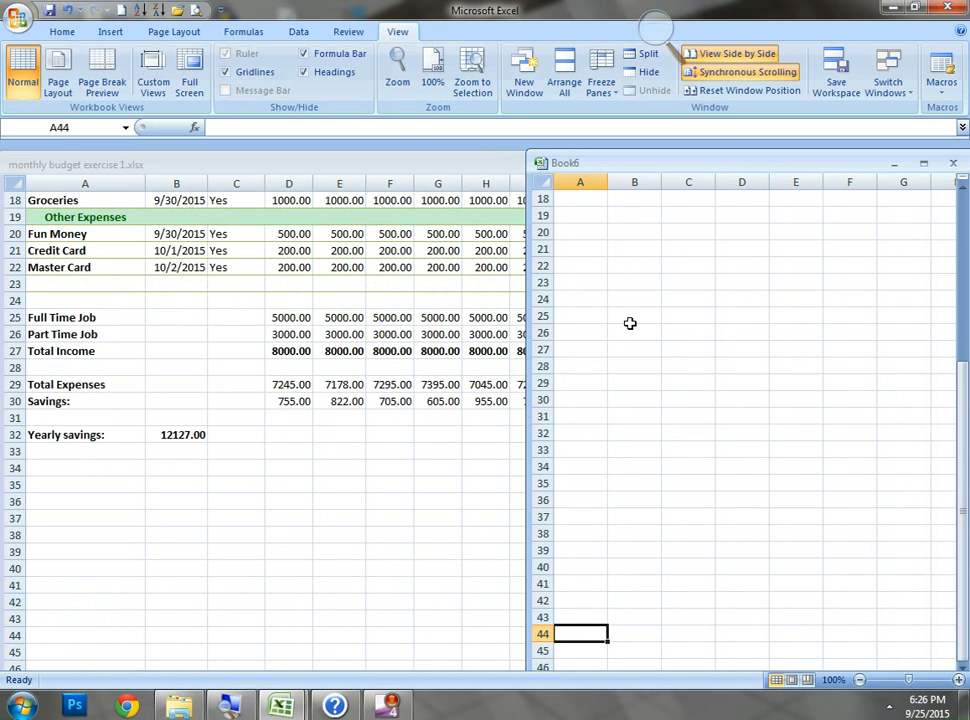
{"action": "key", "text": "Up"}
{"action": "key", "text": "Up"}
{"action": "key", "text": "Up"}
{"action": "key", "text": "Up"}
{"action": "key", "text": "Up"}
{"action": "key", "text": "Up"}
{"action": "key", "text": "Up"}
{"action": "key", "text": "Up"}
{"action": "key", "text": "Up"}
{"action": "key", "text": "Up"}
{"action": "key", "text": "Up"}
{"action": "key", "text": "Up"}
{"action": "key", "text": "Up"}
{"action": "key", "text": "Up"}
{"action": "key", "text": "Up"}
{"action": "key", "text": "Up"}
{"action": "key", "text": "Up"}
{"action": "key", "text": "Up"}
{"action": "key", "text": "Up"}
{"action": "key", "text": "Up"}
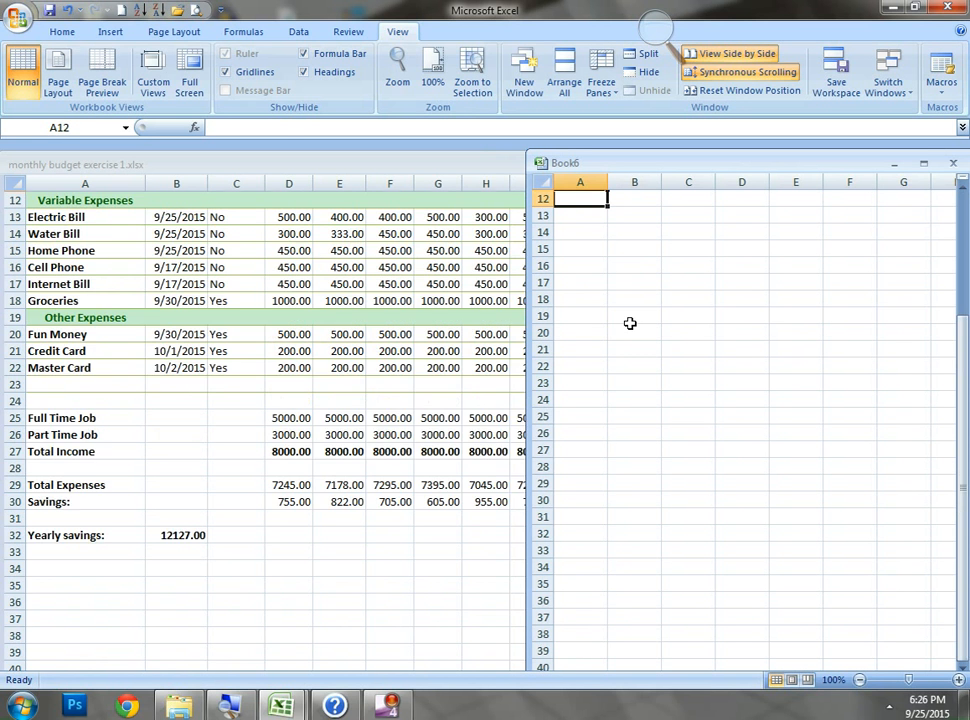
{"action": "key", "text": "Up"}
{"action": "key", "text": "Up"}
{"action": "key", "text": "Up"}
{"action": "key", "text": "Up"}
{"action": "key", "text": "Up"}
{"action": "key", "text": "Up"}
{"action": "key", "text": "Up"}
{"action": "key", "text": "Up"}
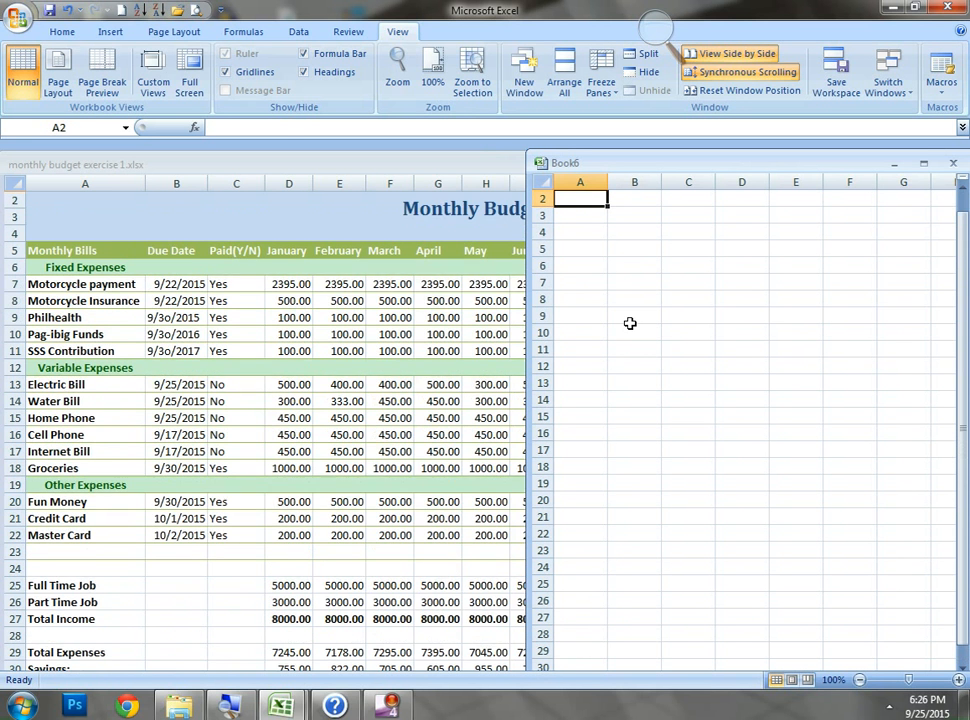
{"action": "key", "text": "Down"}
{"action": "key", "text": "Down"}
{"action": "key", "text": "Down"}
{"action": "key", "text": "Down"}
{"action": "key", "text": "Down"}
{"action": "key", "text": "Down"}
{"action": "key", "text": "Down"}
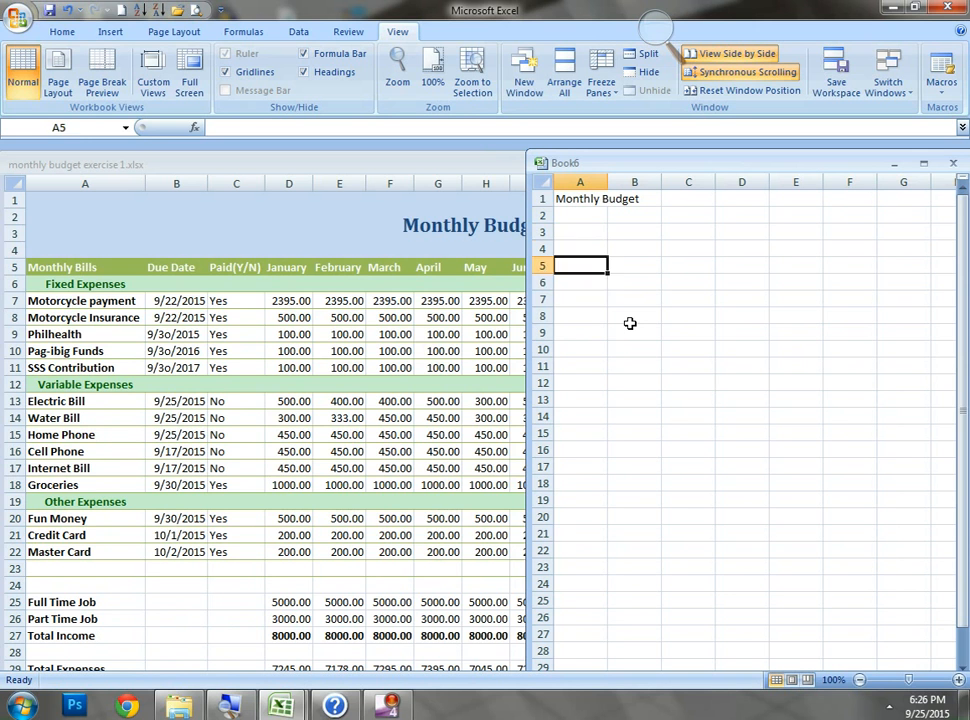
{"action": "key", "text": "Down"}
{"action": "key", "text": "Down"}
{"action": "key", "text": "Down"}
{"action": "key", "text": "Down"}
{"action": "key", "text": "Up"}
{"action": "key", "text": "Up"}
{"action": "key", "text": "Up"}
{"action": "key", "text": "Up"}
{"action": "key", "text": "Up"}
{"action": "key", "text": "Up"}
{"action": "key", "text": "Up"}
{"action": "key", "text": "Up"}
{"action": "key", "text": "Up"}
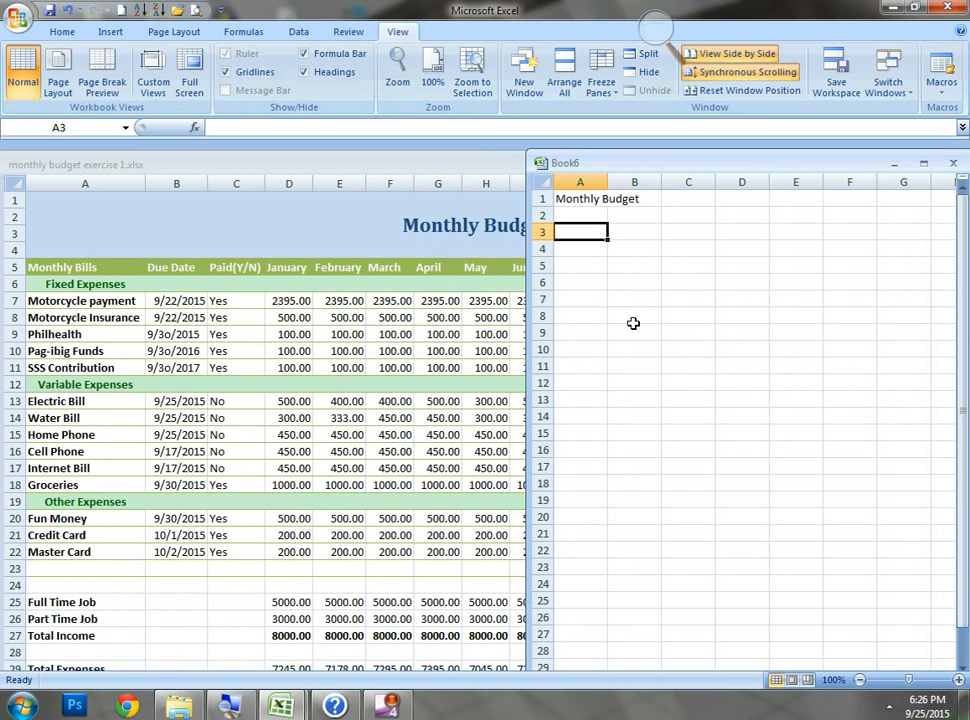
{"action": "left_click", "coordinate": [667, 318]}
{"action": "left_click", "coordinate": [624, 284]}
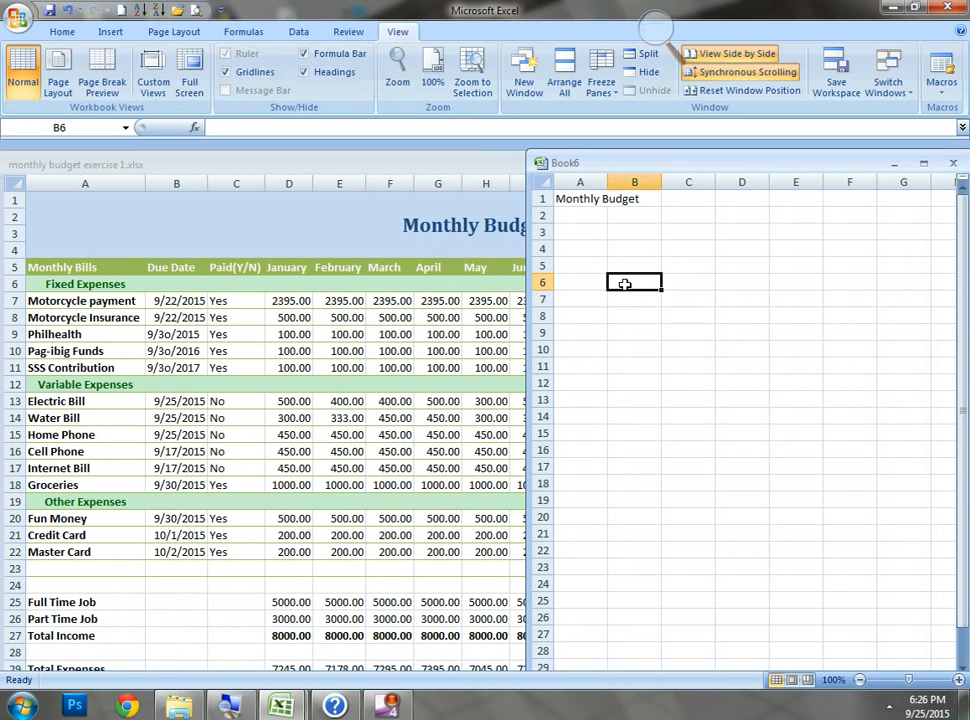
{"action": "left_click", "coordinate": [593, 315]}
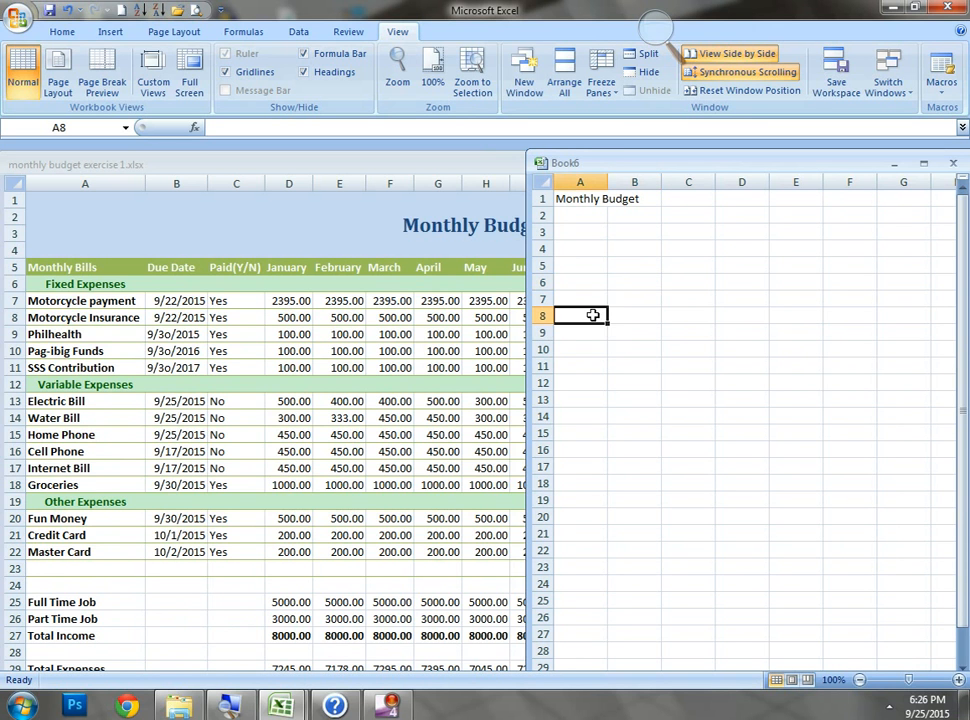
{"action": "mouse_move", "coordinate": [591, 283]}
{"action": "left_mouse_down"}
{"action": "mouse_move", "coordinate": [588, 417]}
{"action": "mouse_move", "coordinate": [585, 268]}
{"action": "left_mouse_up"}
{"action": "left_click", "coordinate": [585, 268]}
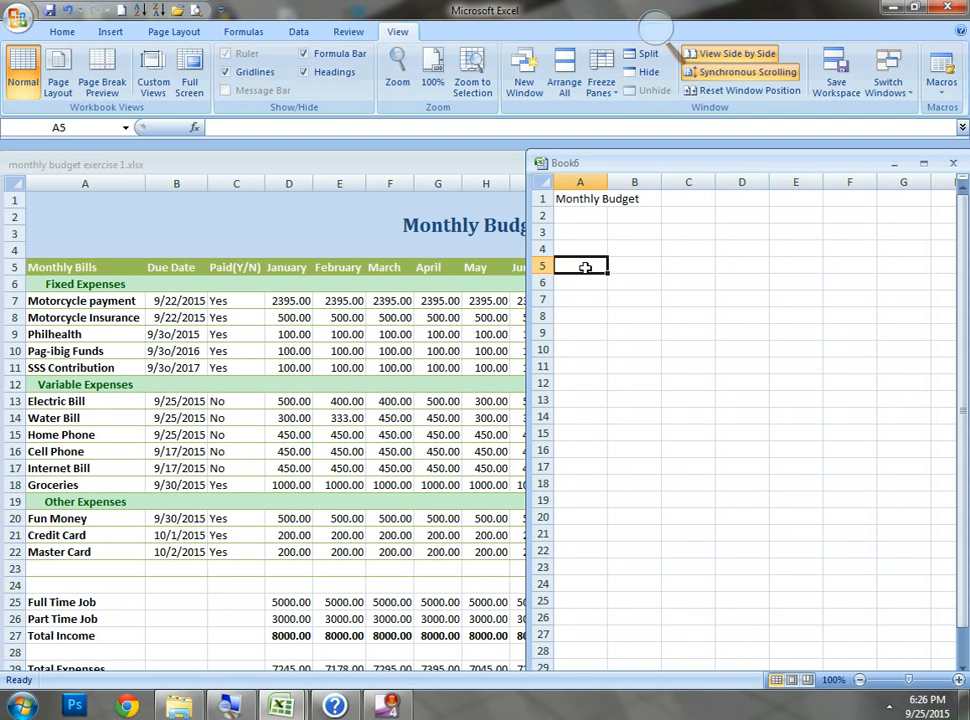
{"action": "key", "text": "Tab"}
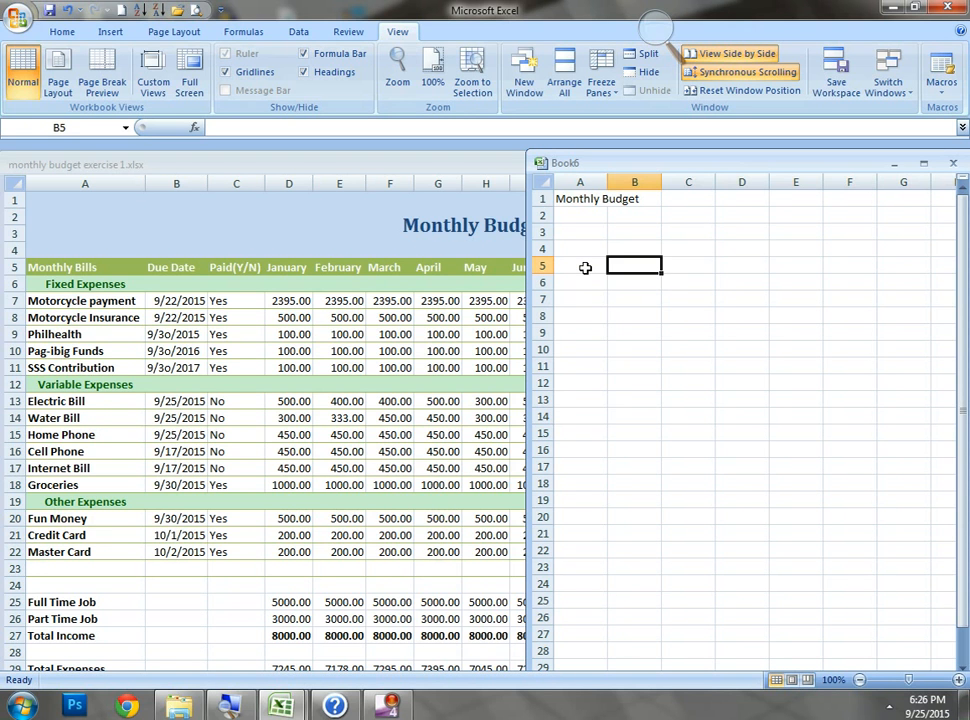
{"action": "key", "text": "Tab"}
{"action": "key", "text": "Tab"}
{"action": "key", "text": "Tab"}
{"action": "key", "text": "Tab"}
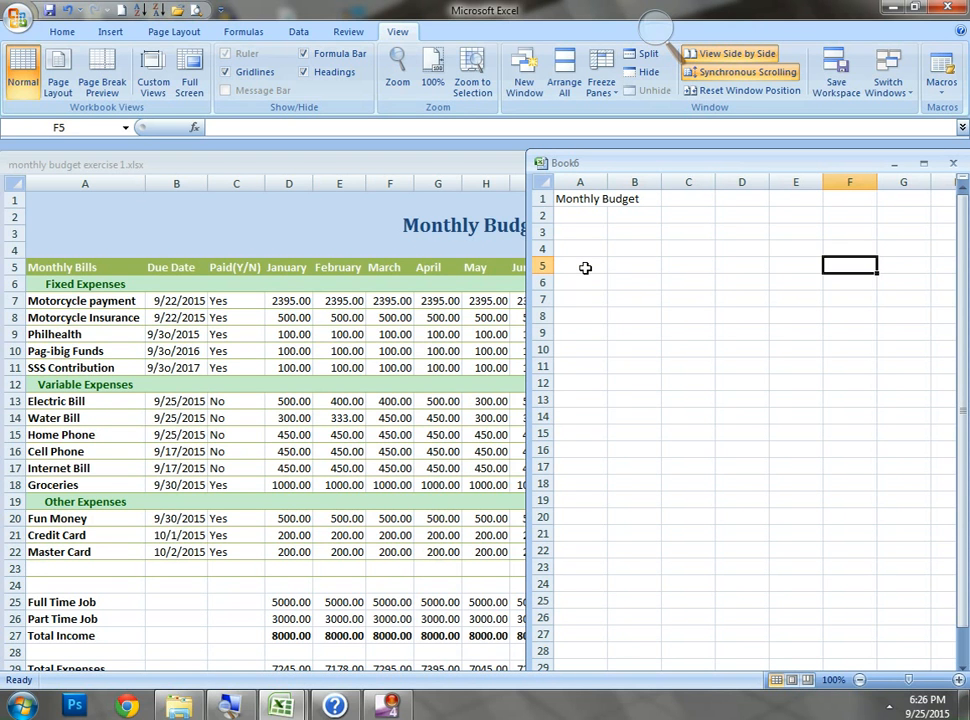
{"action": "key", "text": "Left"}
{"action": "key", "text": "Left"}
{"action": "key", "text": "Left"}
{"action": "key", "text": "Left"}
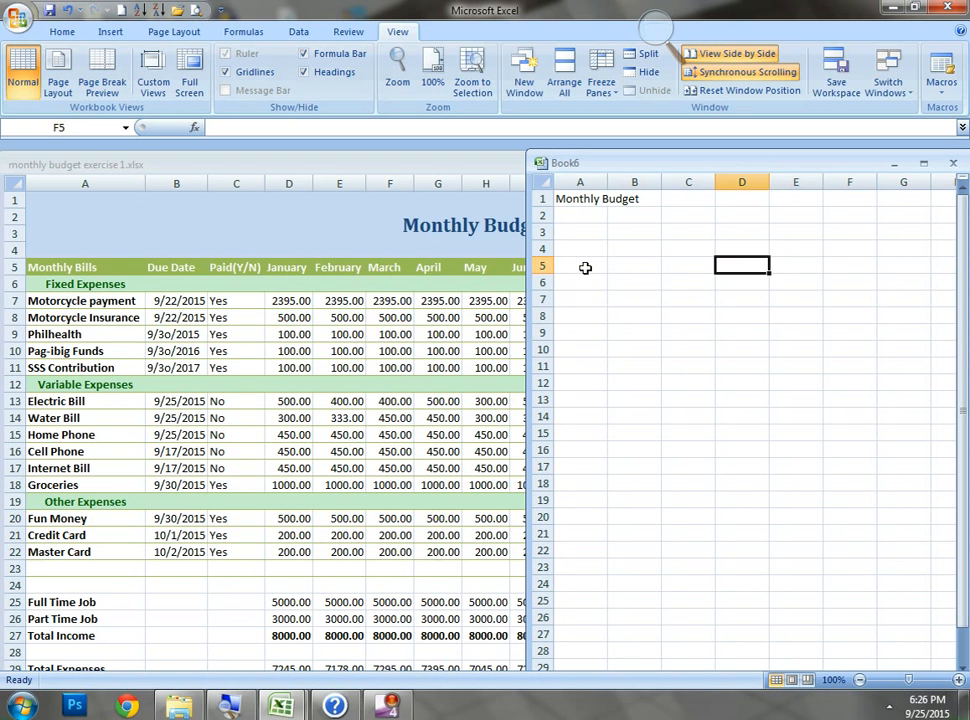
{"action": "key", "text": "Left"}
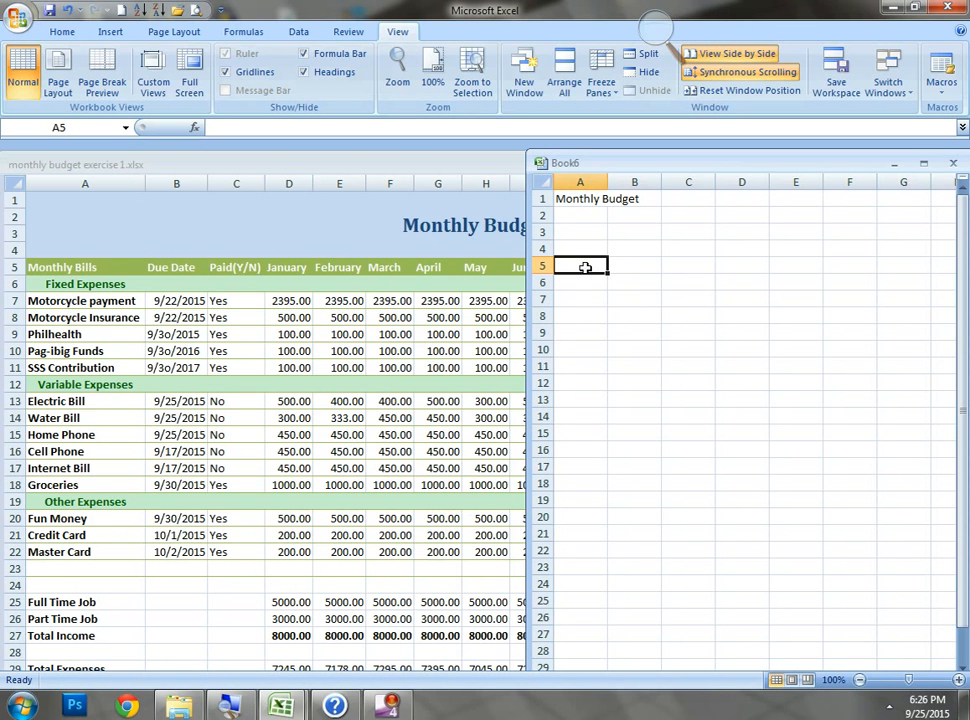
{"action": "key", "text": "Right"}
{"action": "key", "text": "Right"}
{"action": "key", "text": "Right"}
{"action": "key", "text": "Right"}
{"action": "key", "text": "Right"}
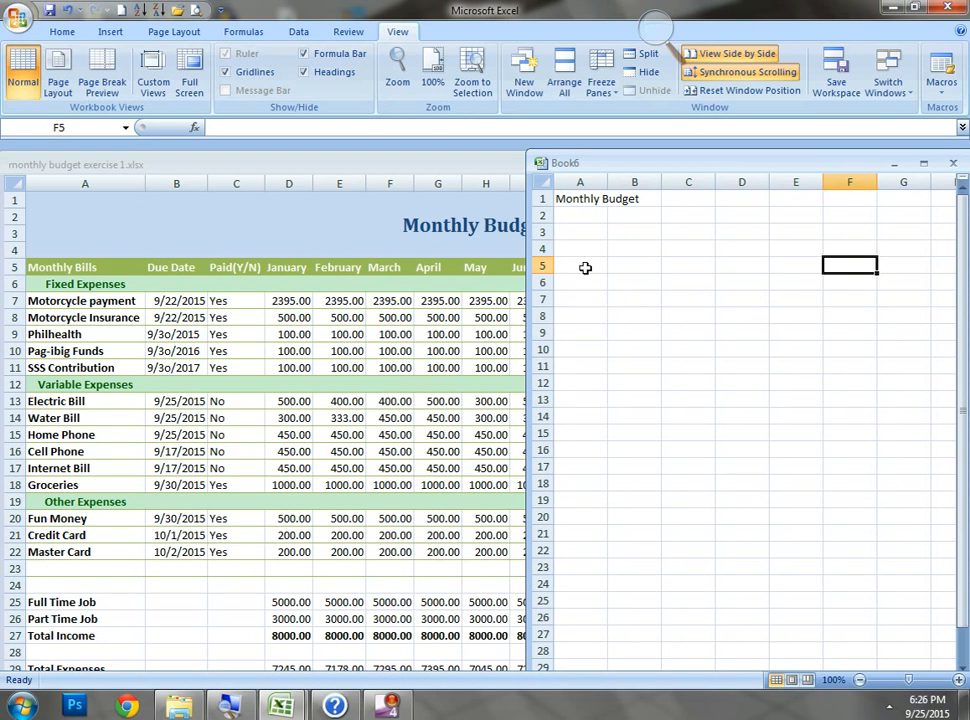
{"action": "key", "text": "Right"}
{"action": "key", "text": "Down"}
{"action": "key", "text": "Down"}
{"action": "key", "text": "Down"}
{"action": "key", "text": "Down"}
{"action": "key", "text": "Down"}
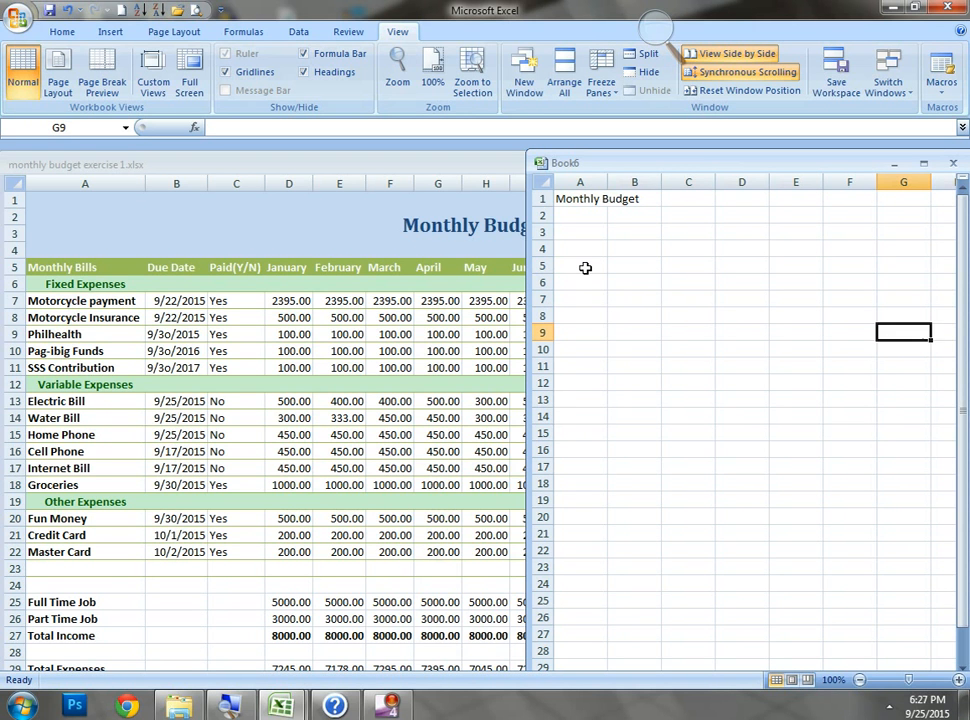
{"action": "key", "text": "Up"}
{"action": "key", "text": "Up"}
{"action": "key", "text": "Up"}
{"action": "key", "text": "Up"}
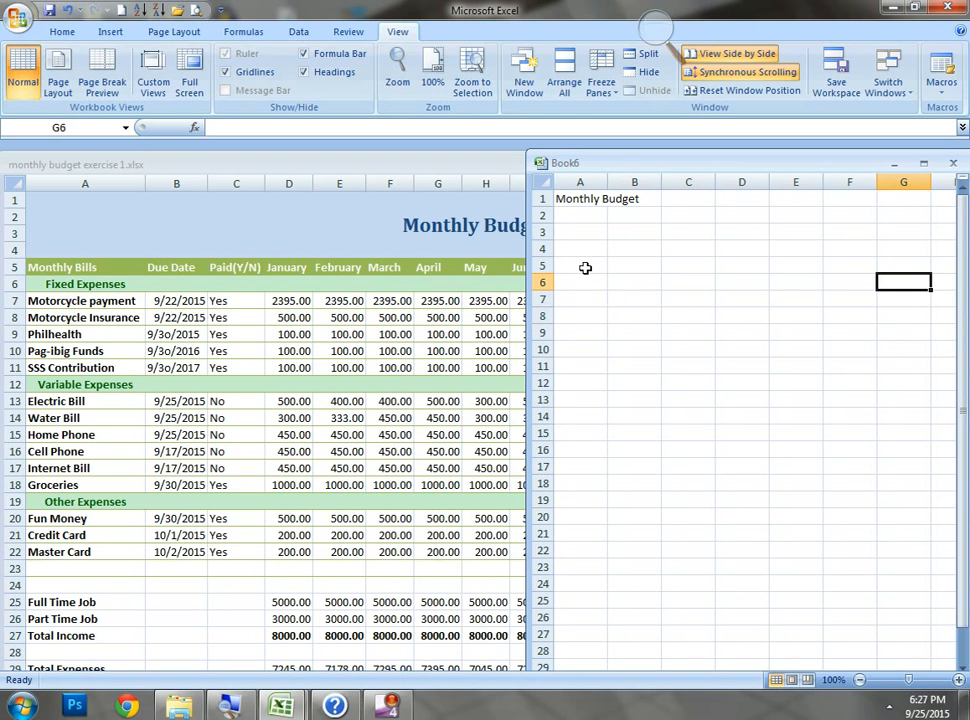
{"action": "key", "text": "Left"}
{"action": "key", "text": "Left"}
{"action": "key", "text": "Left"}
{"action": "key", "text": "Left"}
{"action": "key", "text": "Left"}
{"action": "key", "text": "Left"}
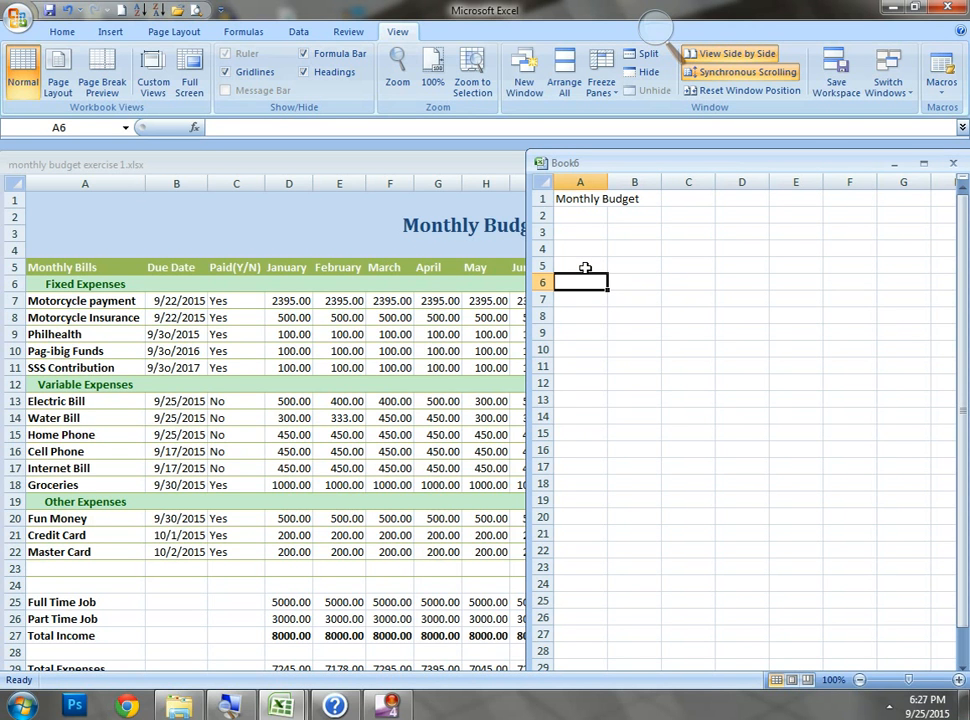
Enter the headers "Monthly Bills" in A5 and "Due Date" in B5 of the new workbook, dismissing the Windows color scheme prompt
{"action": "key", "text": "Up"}
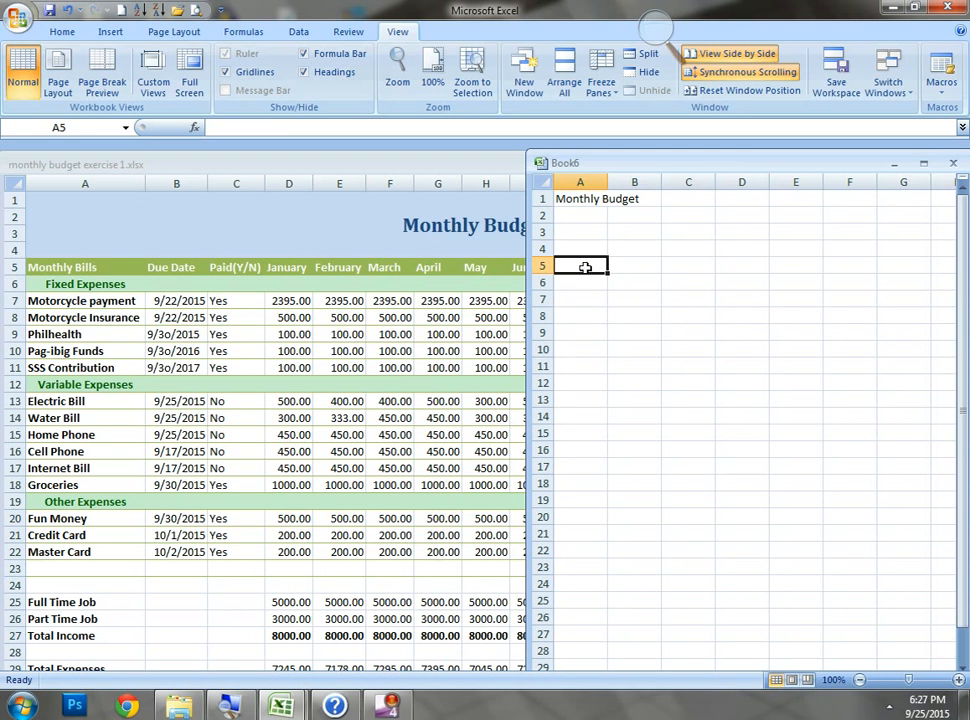
{"action": "type", "text": "Mo"}
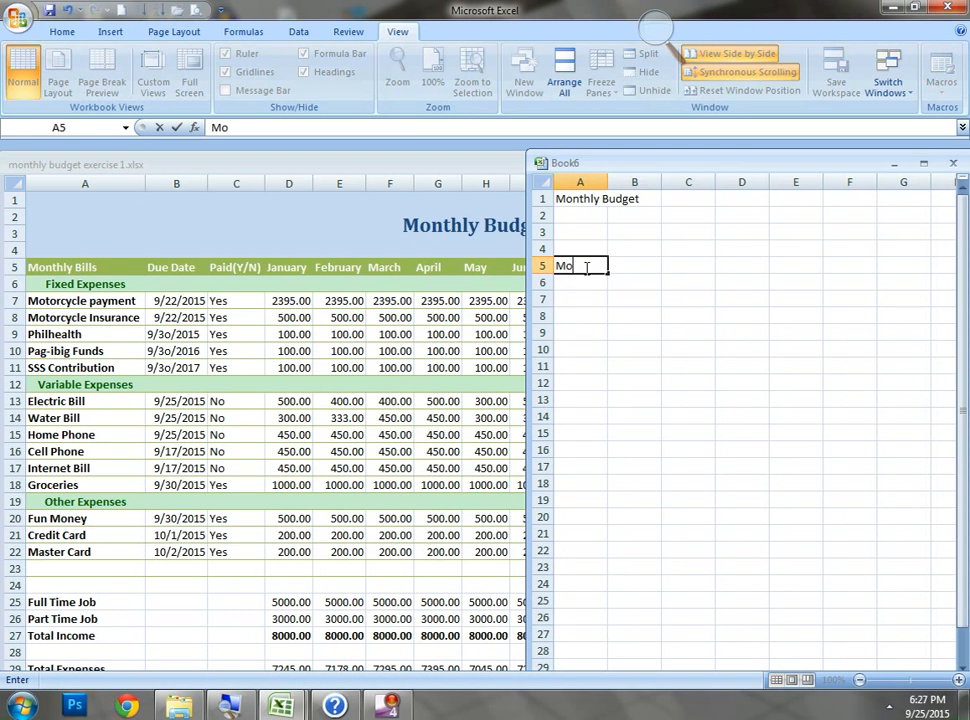
{"action": "type", "text": "nthly Bill"}
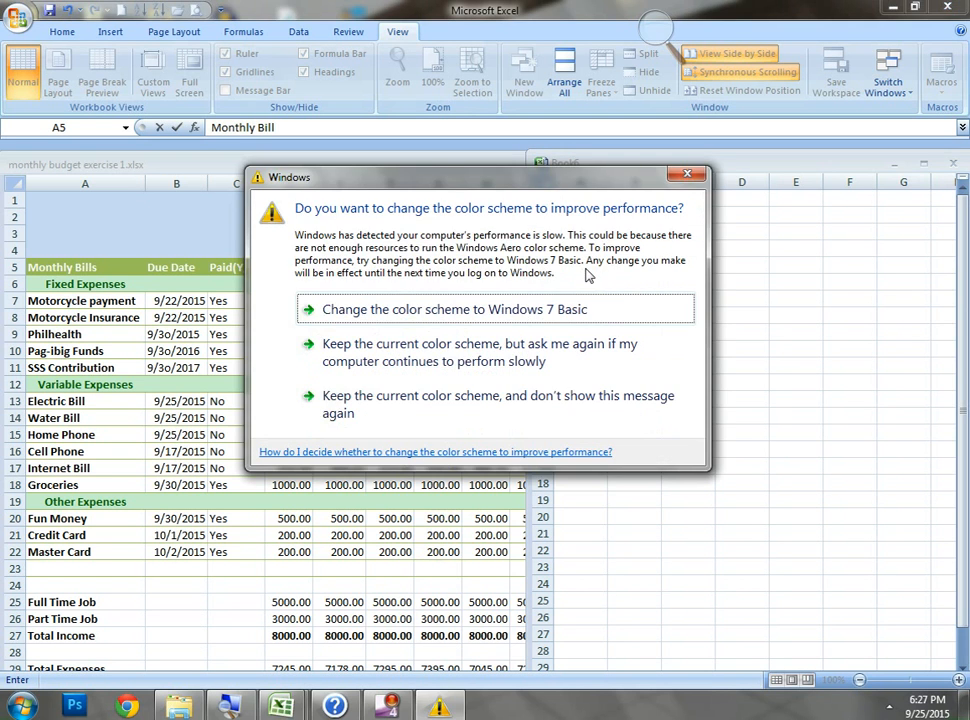
{"action": "left_click", "coordinate": [680, 179]}
{"action": "type", "text": "s"}
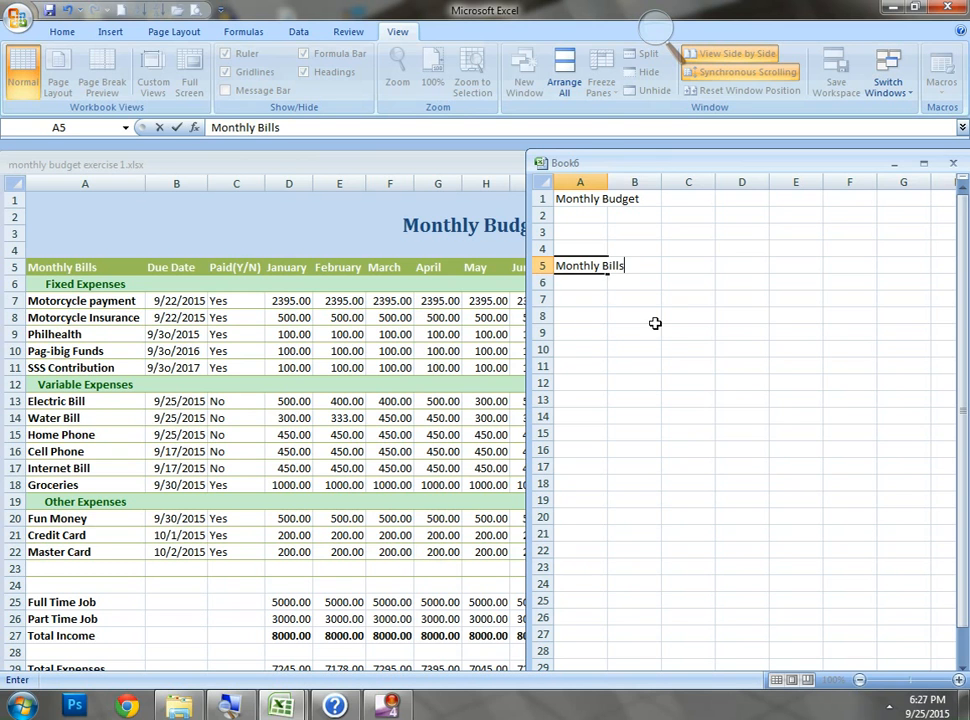
{"action": "key", "text": "Tab"}
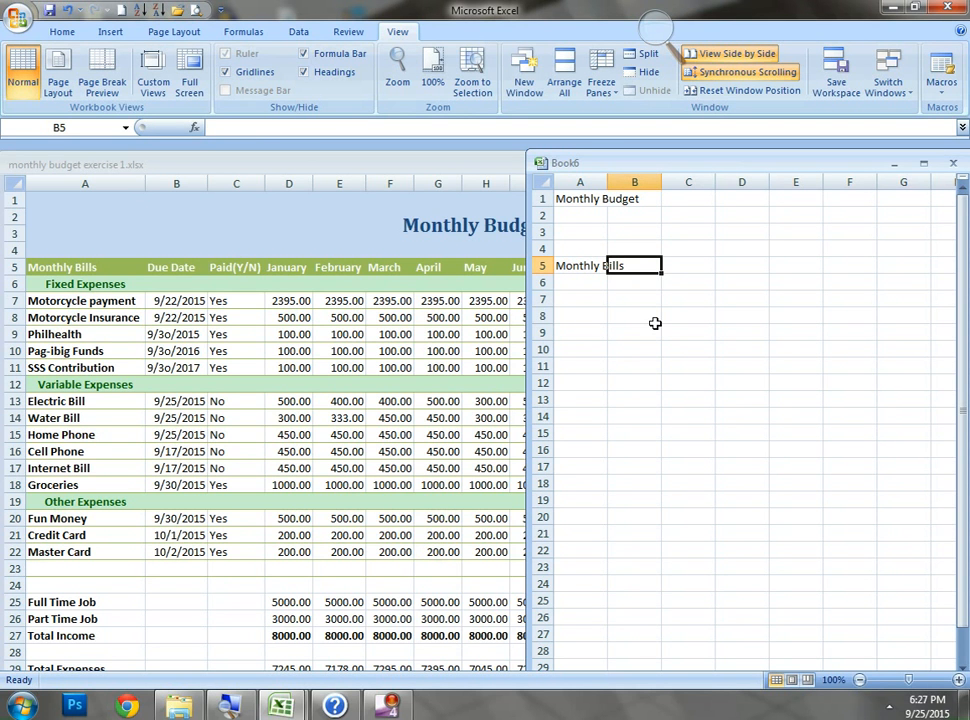
{"action": "type", "text": "Due"}
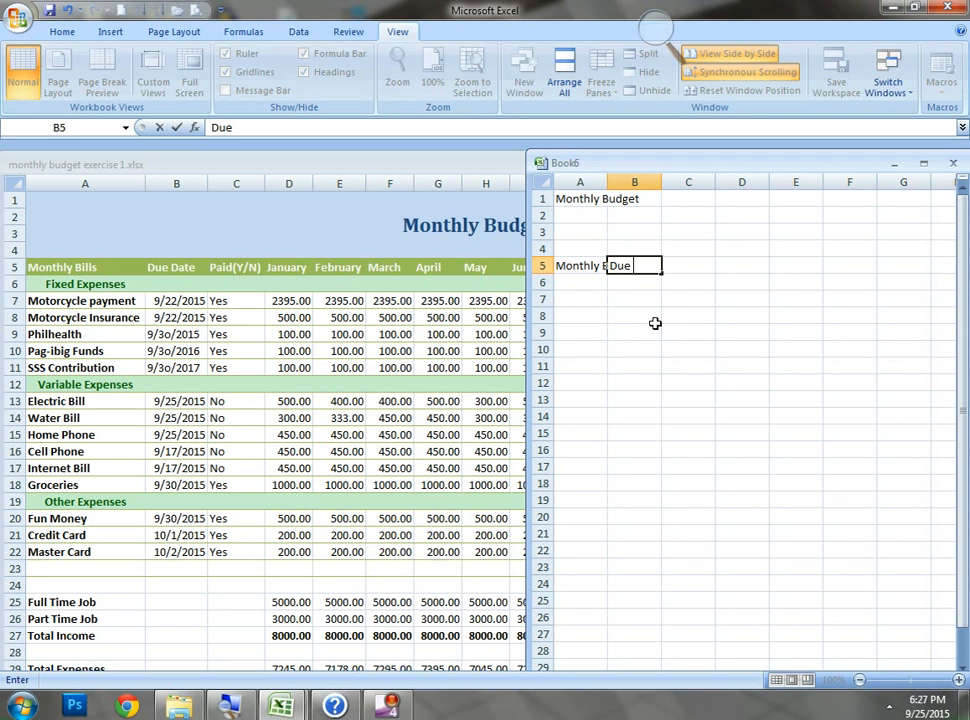
{"action": "type", "text": " Date"}
{"action": "key", "text": "Tab"}
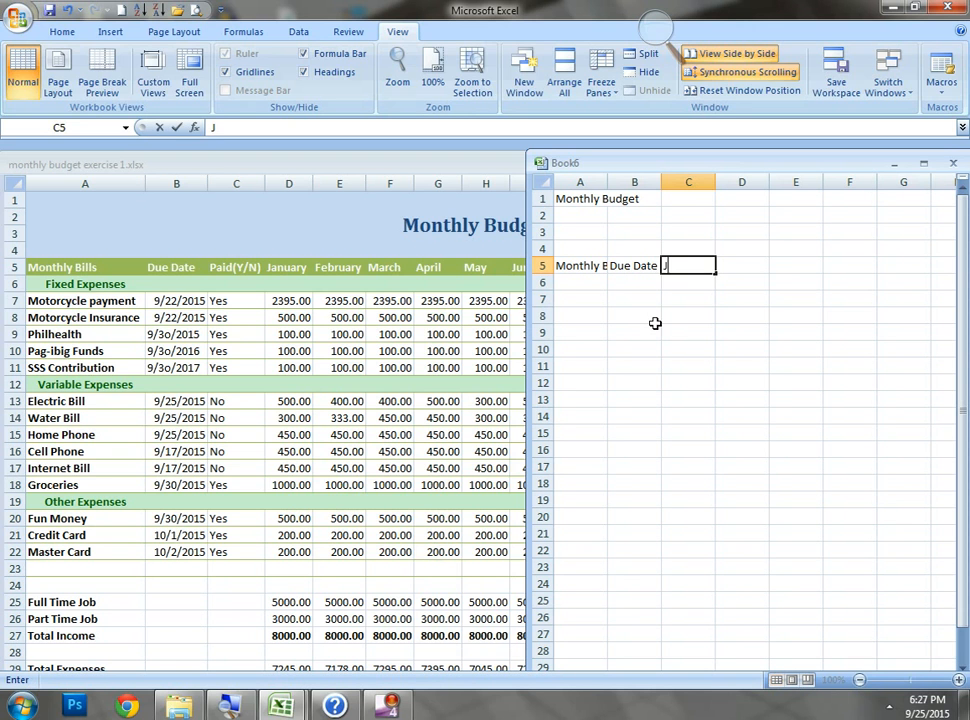
Enter the month headers "January" in C5 and "February" in D5
{"action": "type", "text": "Jan"}
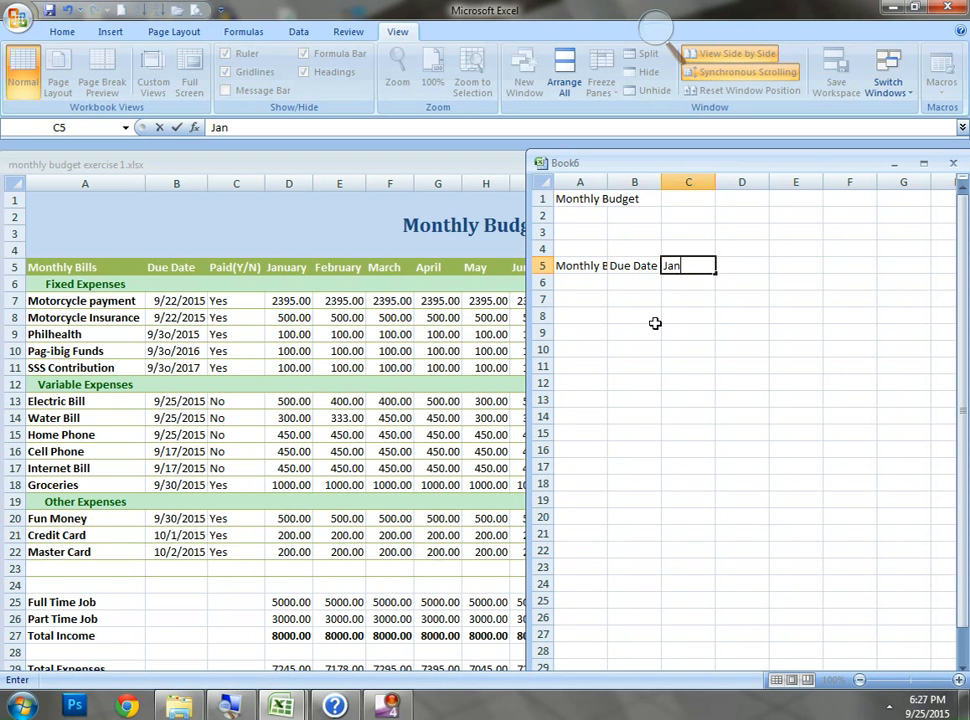
{"action": "type", "text": "uary"}
{"action": "key", "text": "Tab"}
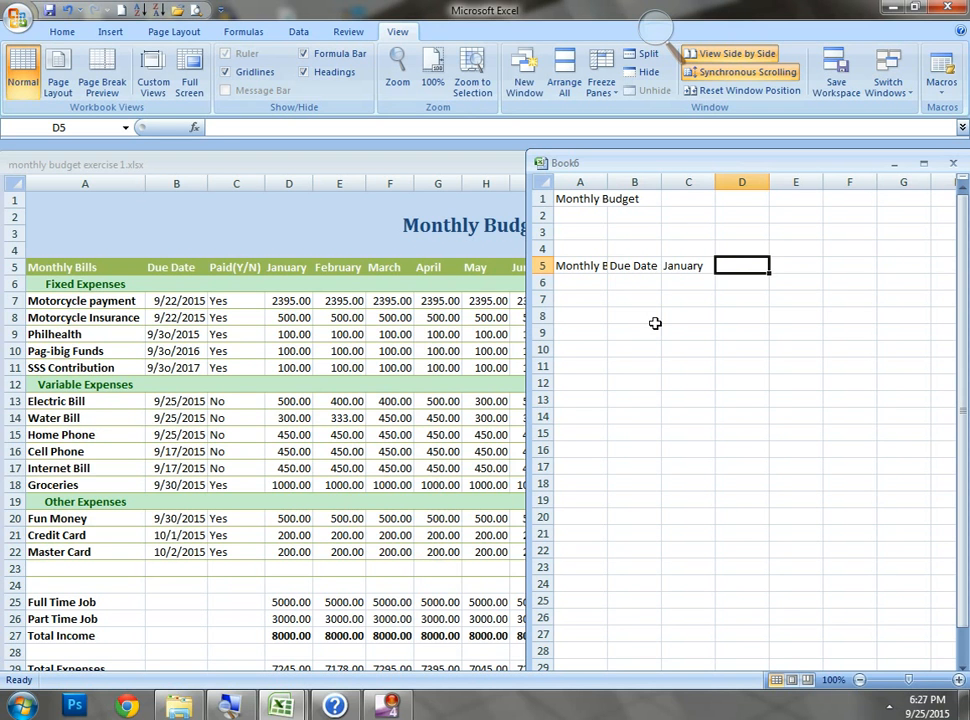
{"action": "type", "text": "F"}
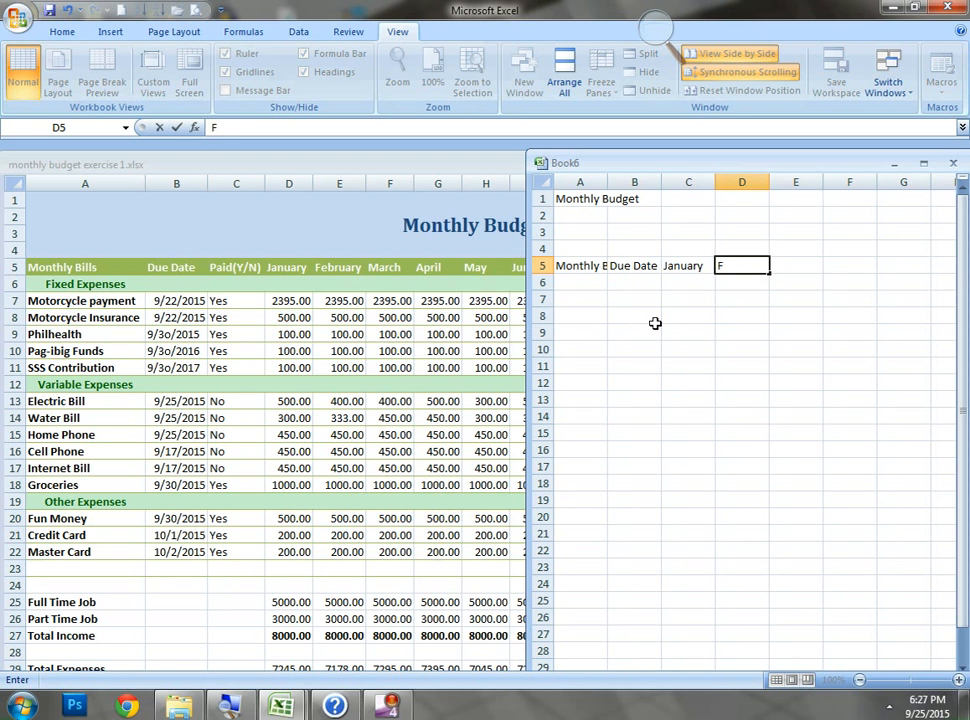
{"action": "type", "text": "ebruary"}
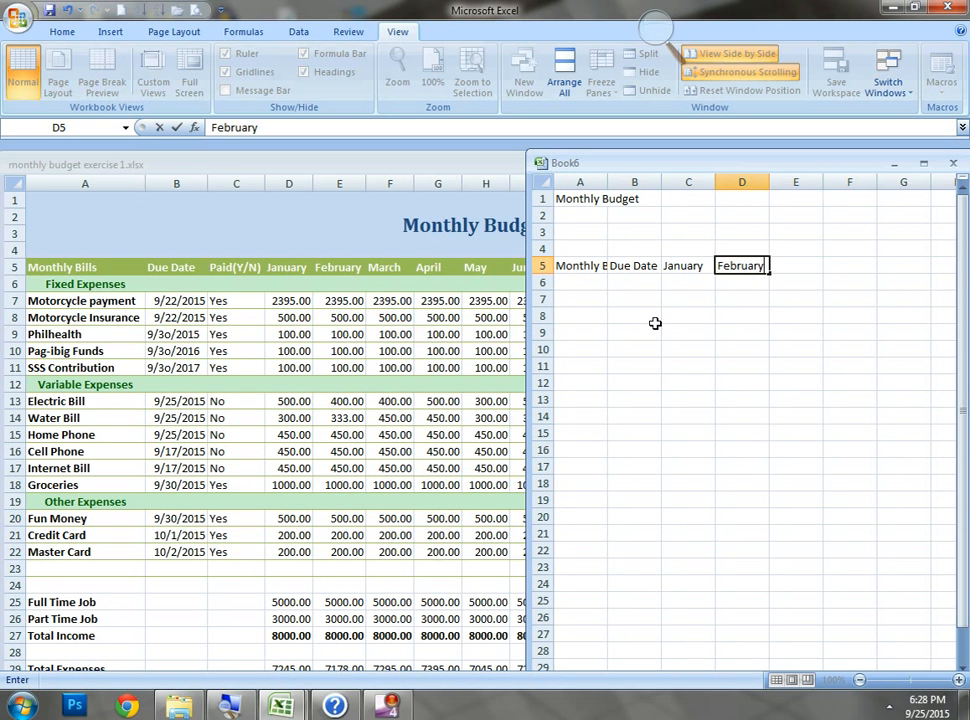
{"action": "left_click", "coordinate": [741, 345]}
Auto-fill row 5 from February in D5 through December in N5
{"action": "left_click", "coordinate": [735, 265]}
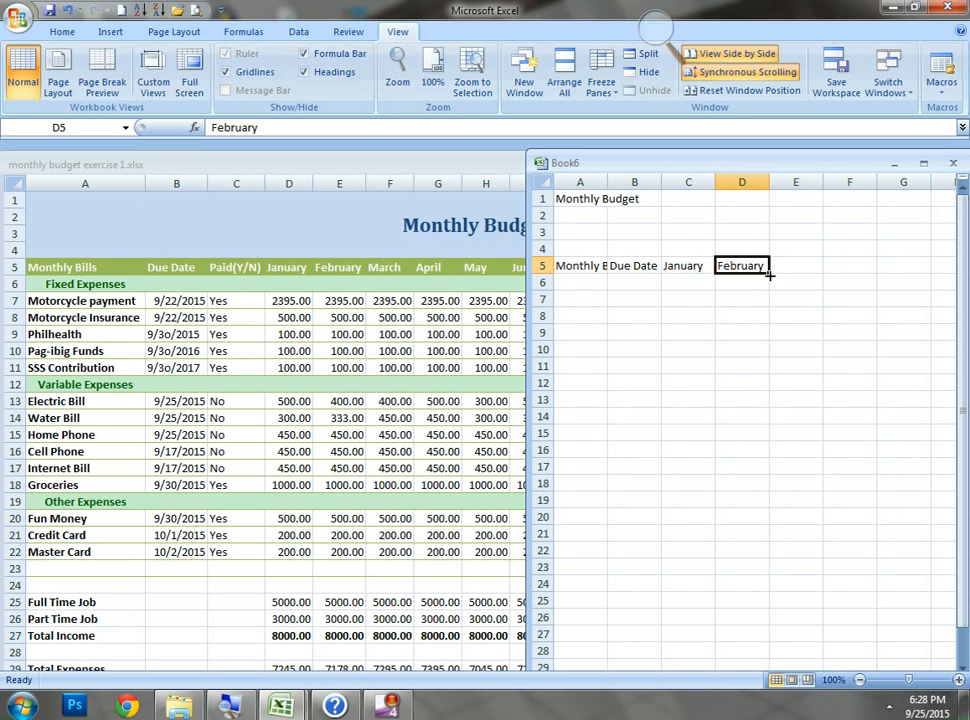
{"action": "left_click_drag", "start_coordinate": [769, 274], "coordinate": [882, 262]}
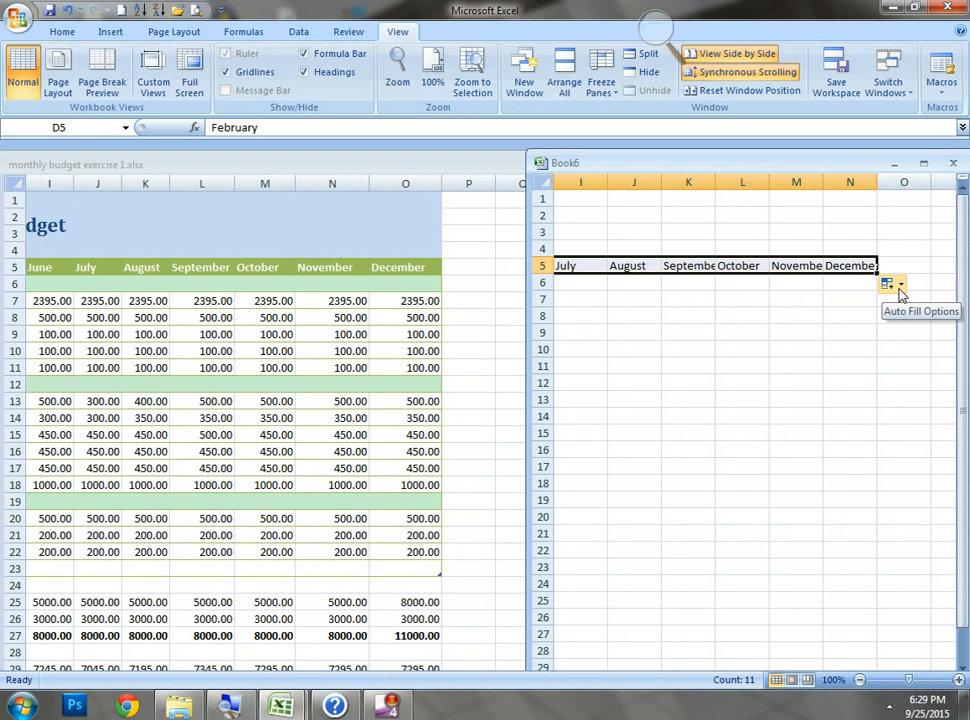
Try the Copy Cells auto-fill option on the months in D5:N5 and set the range back to Fill Series
{"action": "left_click", "coordinate": [900, 287]}
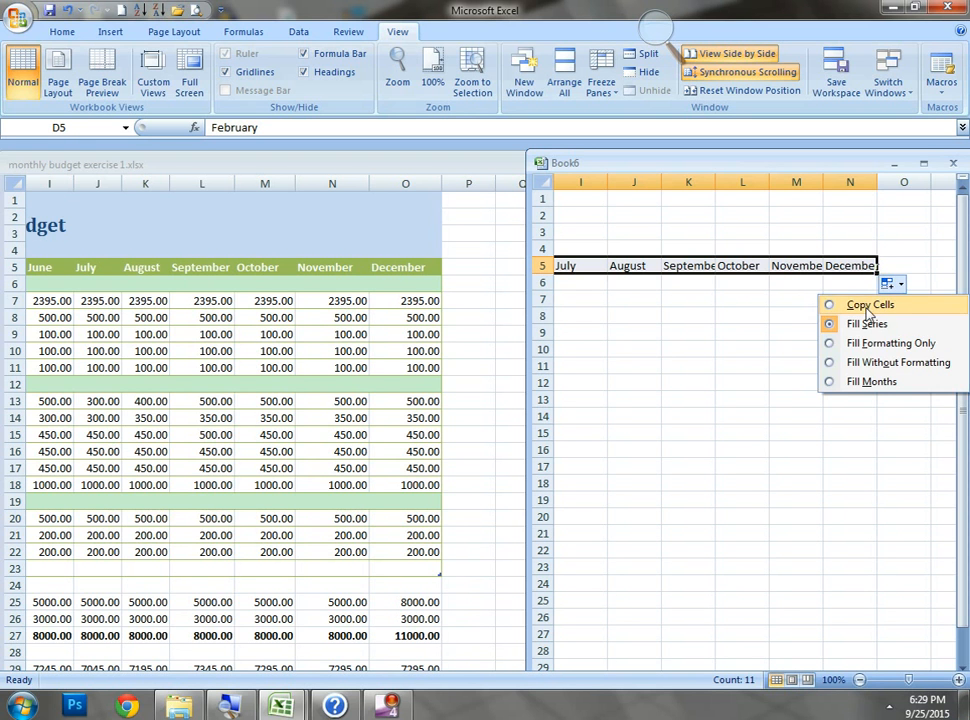
{"action": "left_click", "coordinate": [867, 309]}
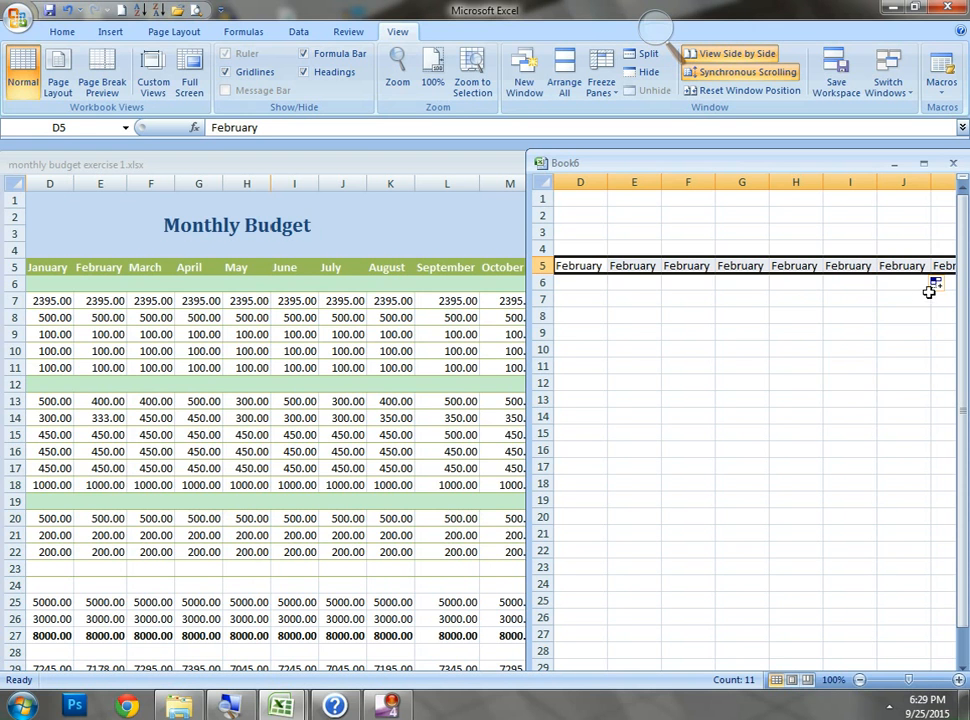
{"action": "left_click", "coordinate": [943, 285]}
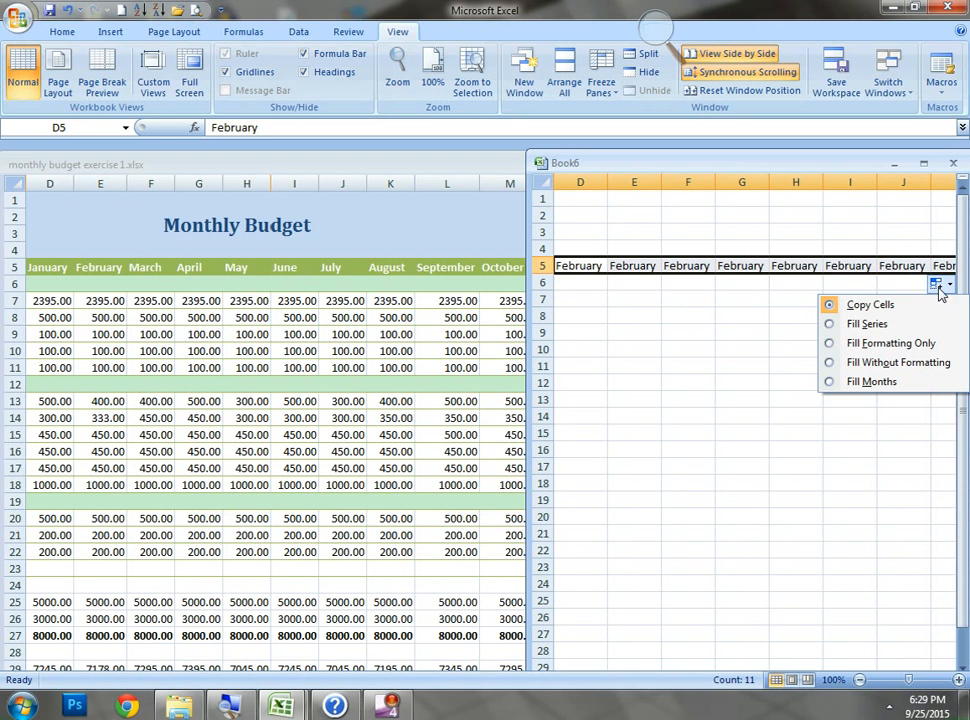
{"action": "left_click", "coordinate": [867, 324]}
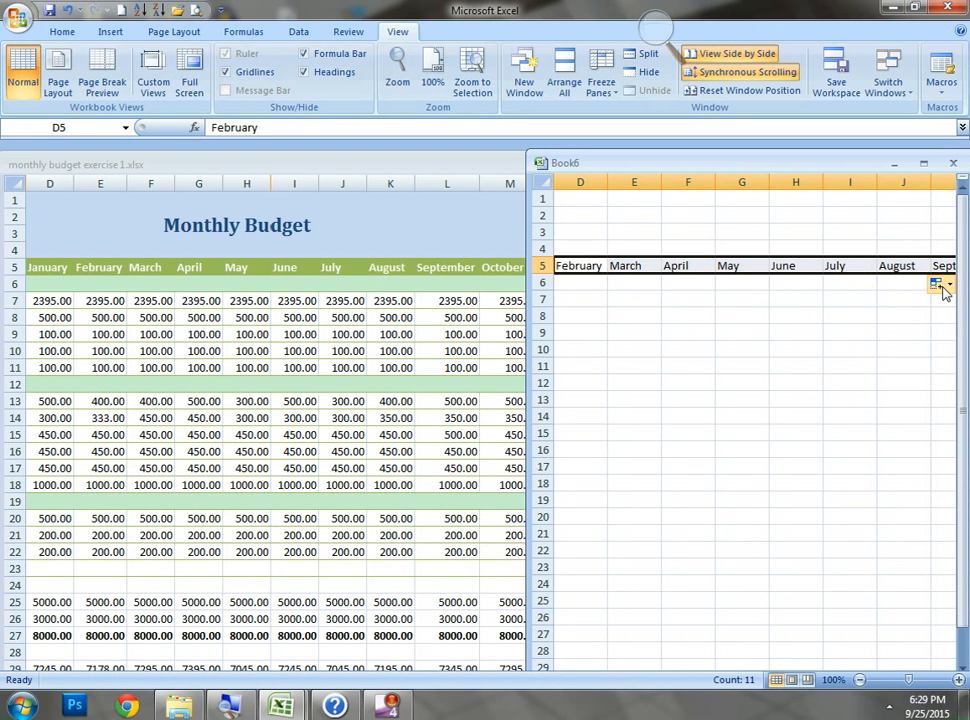
{"action": "left_click", "coordinate": [943, 287]}
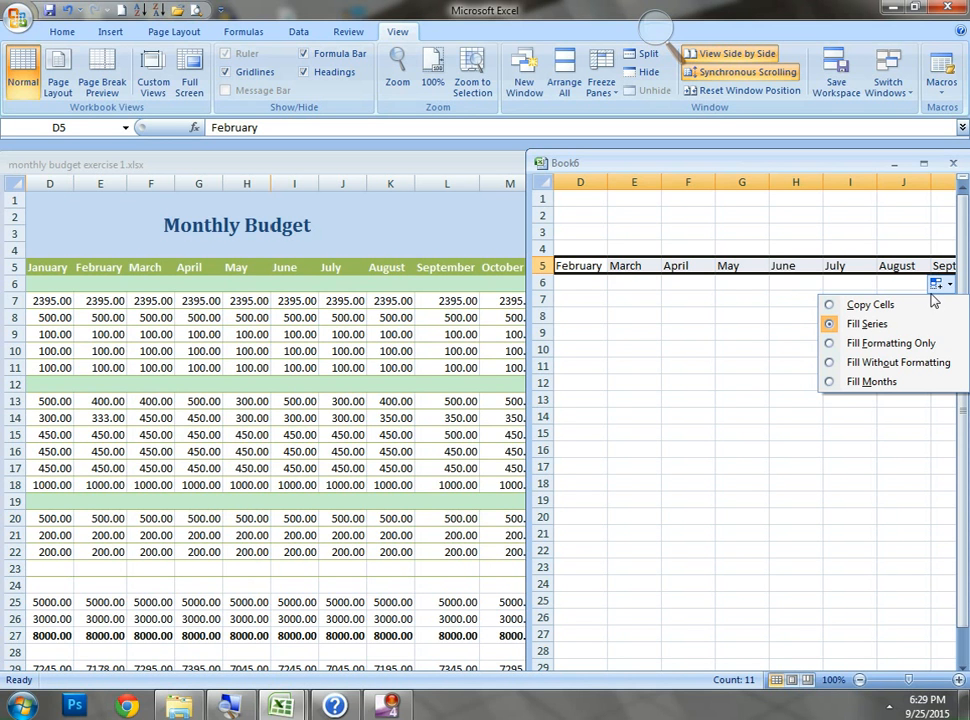
Enter the sample entries "cell1", "cell2" and "cell3" in G9:G11, dismissing the Windows color scheme prompt
{"action": "left_click", "coordinate": [731, 336]}
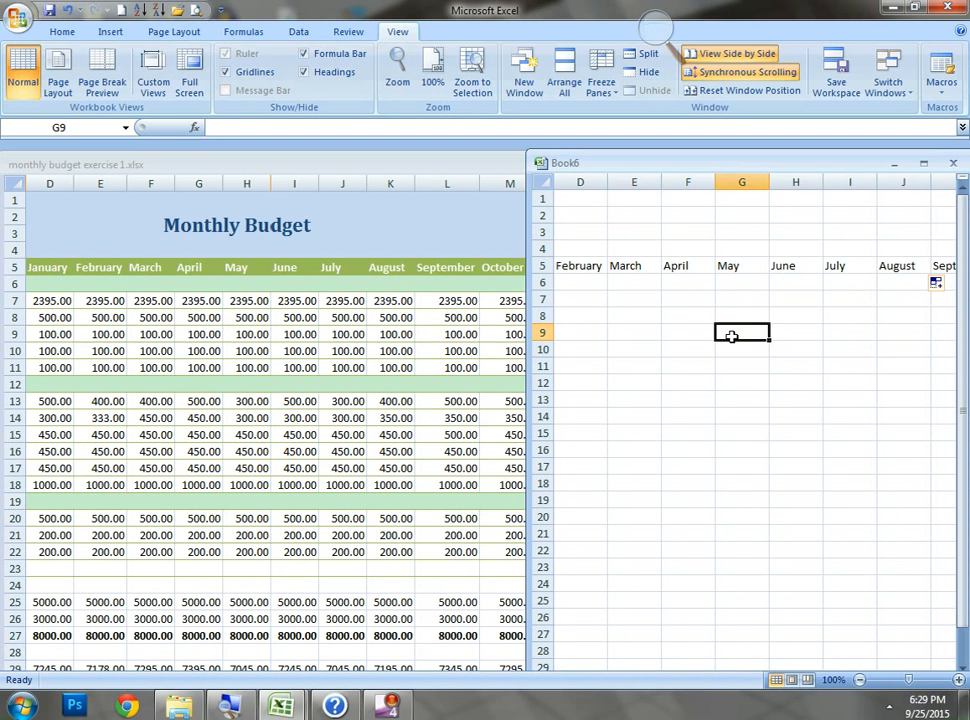
{"action": "type", "text": "ce"}
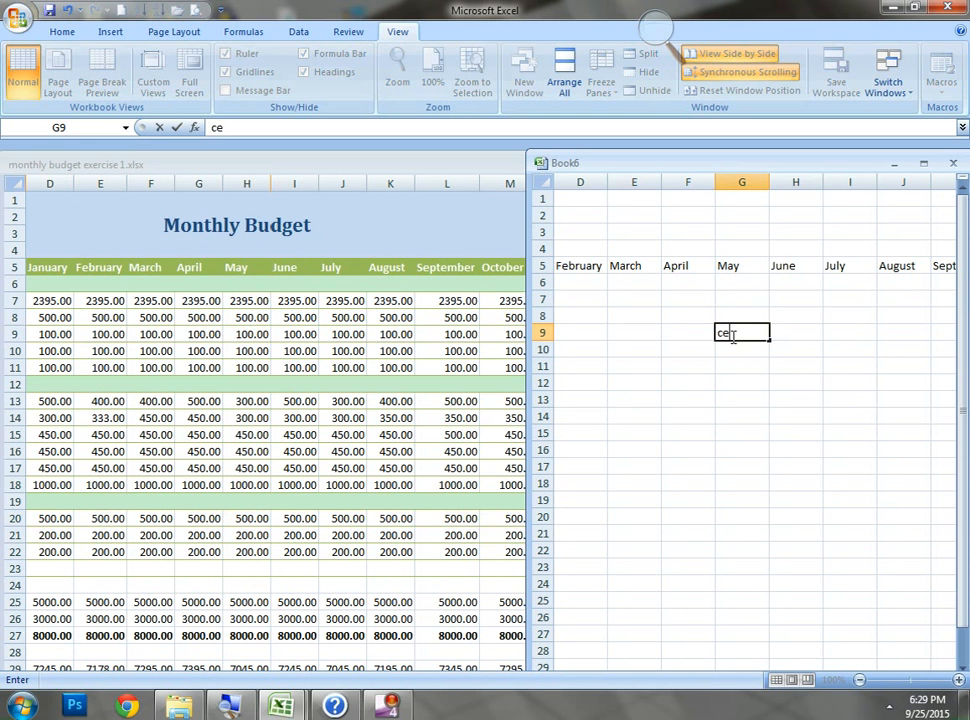
{"action": "type", "text": "ll1"}
{"action": "key", "text": "Return"}
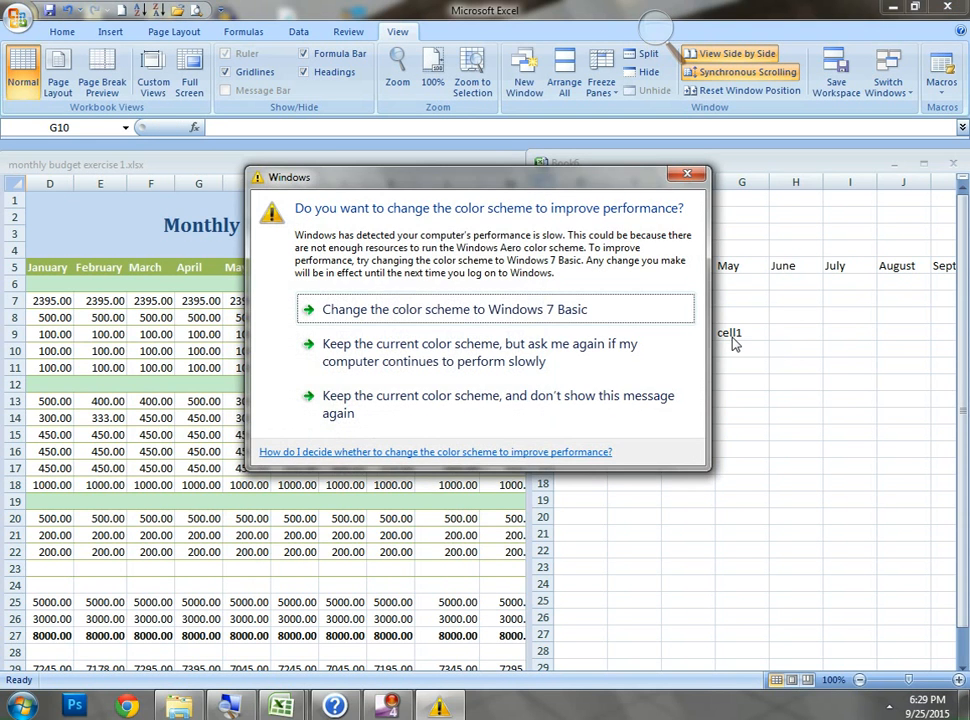
{"action": "left_click", "coordinate": [690, 175]}
{"action": "type", "text": "cell"}
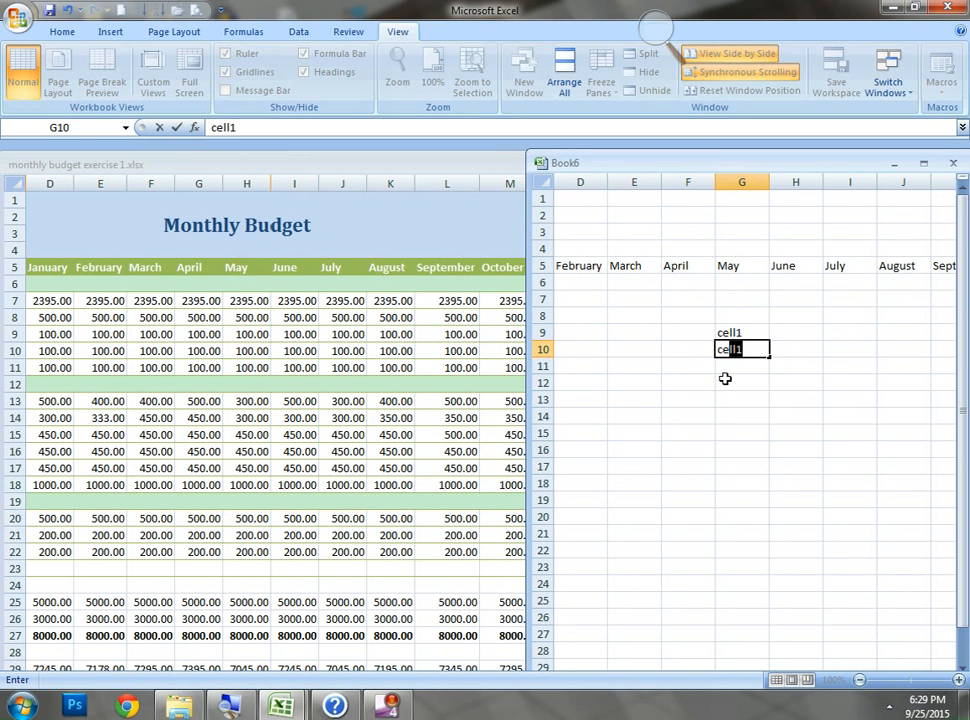
{"action": "type", "text": "2"}
{"action": "key", "text": "Return"}
{"action": "type", "text": "ce"}
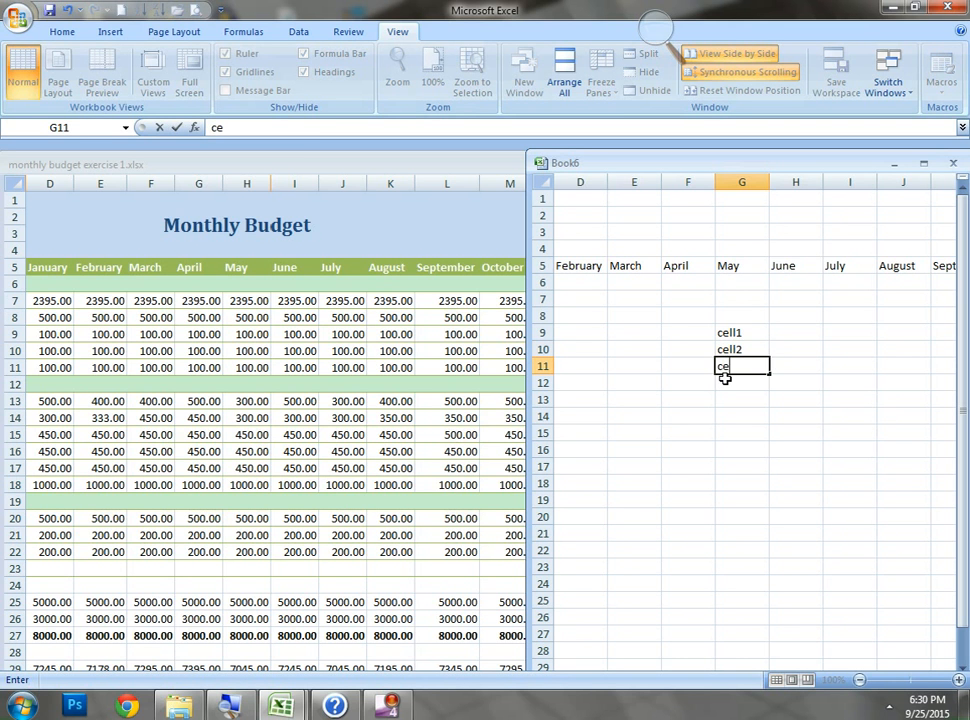
{"action": "type", "text": "ll3"}
{"action": "key", "text": "Return"}
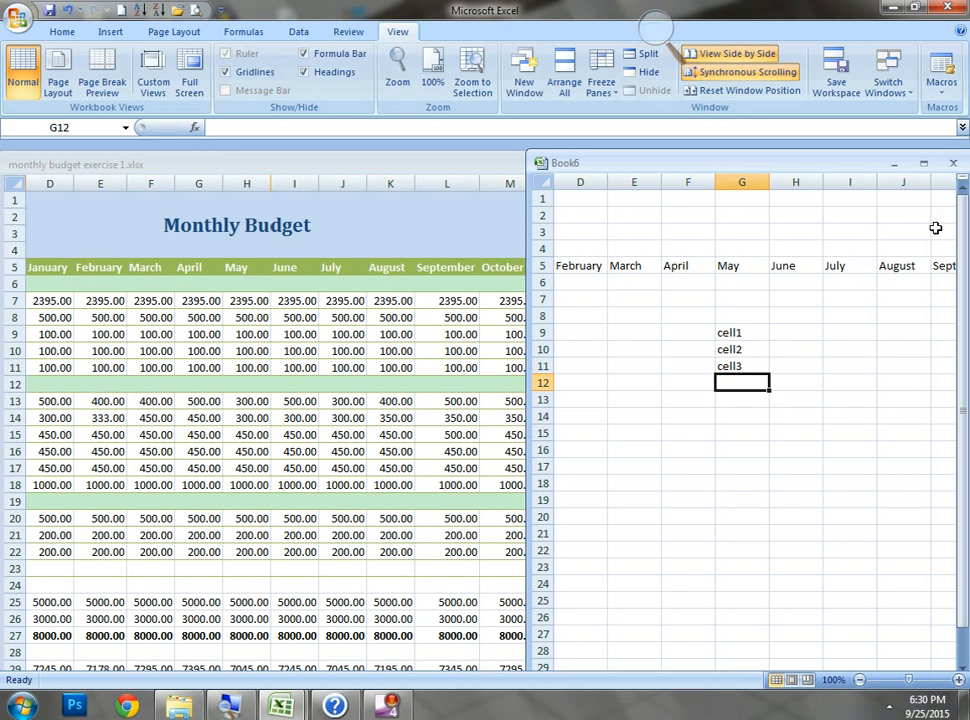
Maximize the Book6 window and open the custom lists editor with G9:G11 selected
{"action": "left_click", "coordinate": [923, 163]}
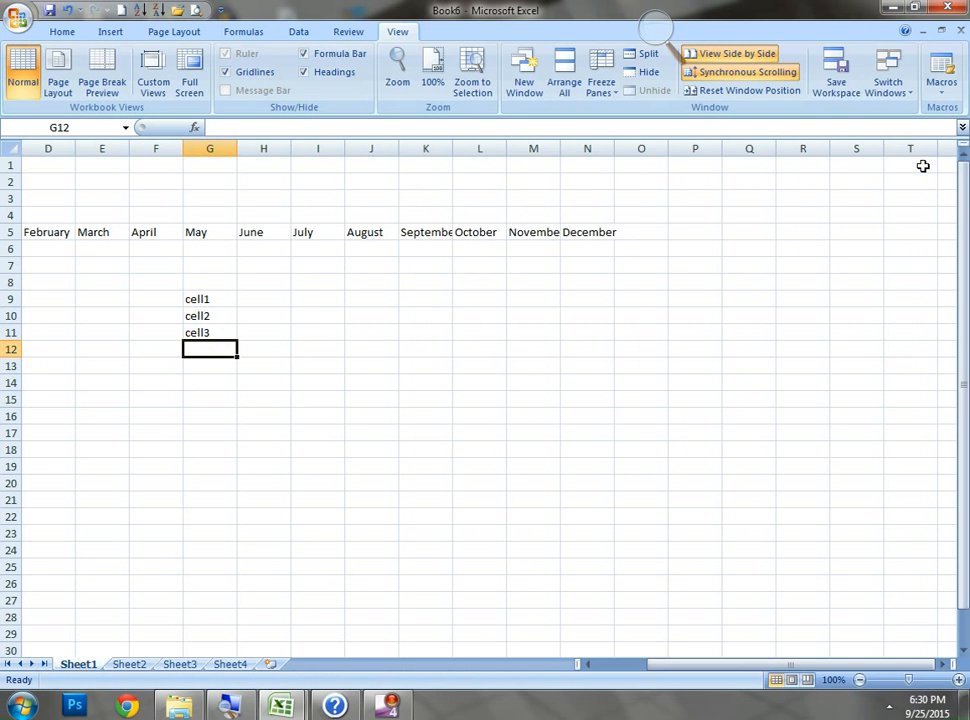
{"action": "left_click", "coordinate": [220, 302]}
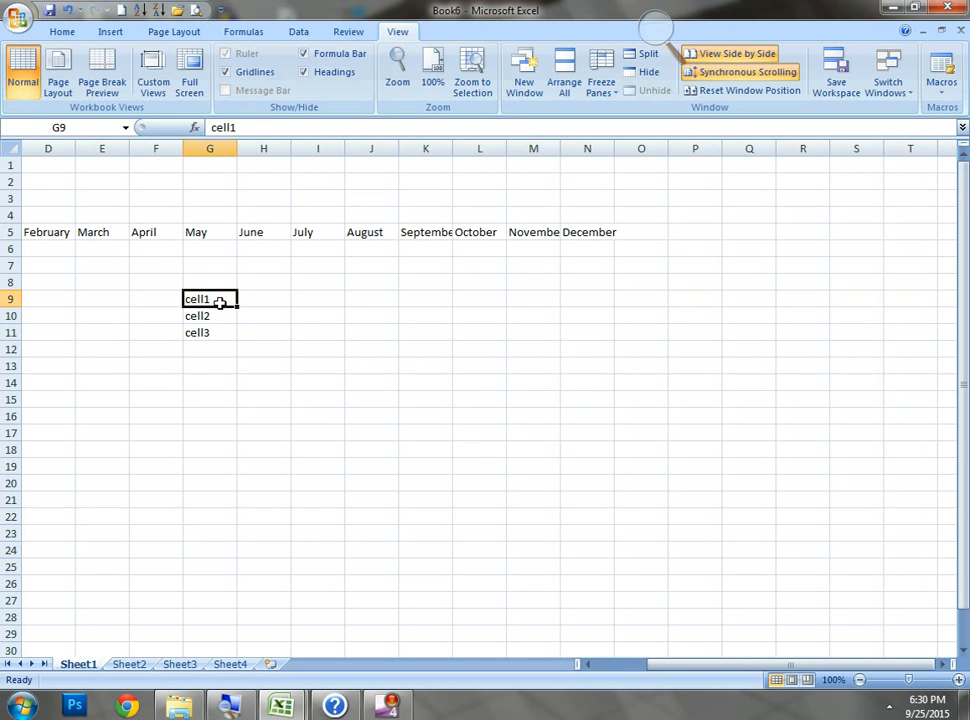
{"action": "left_click_drag", "start_coordinate": [219, 301], "coordinate": [217, 326]}
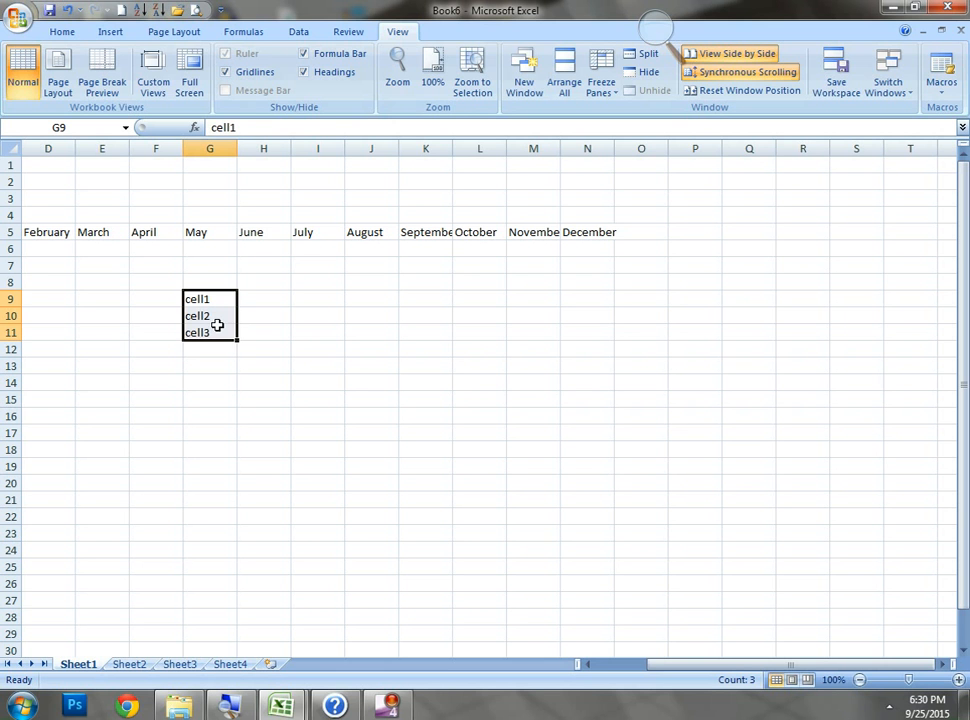
{"action": "left_click", "coordinate": [17, 20]}
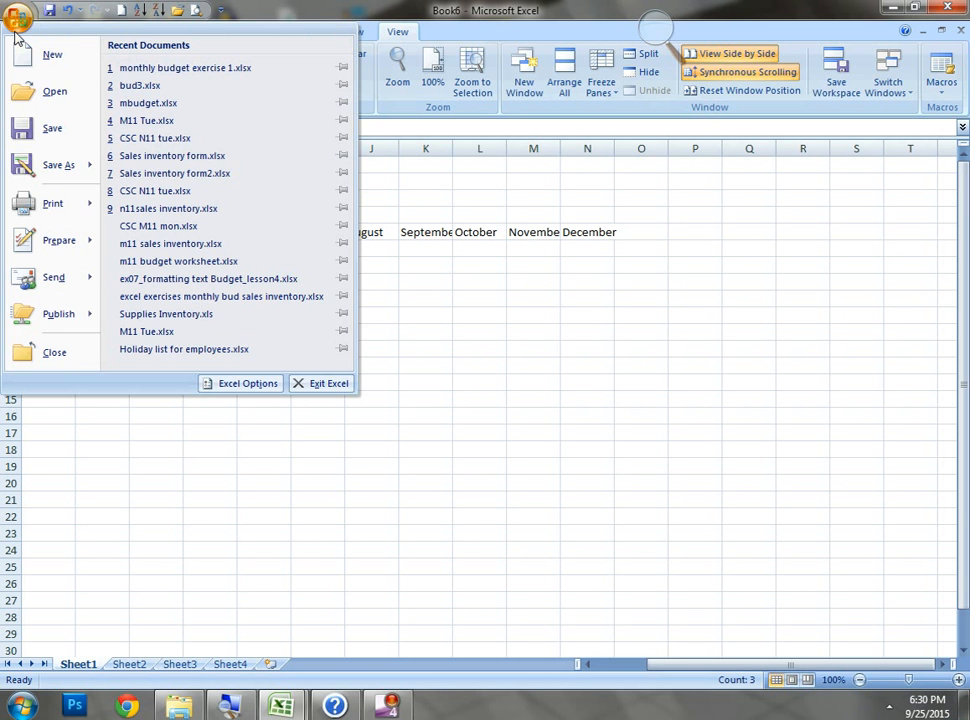
{"action": "left_click", "coordinate": [243, 384]}
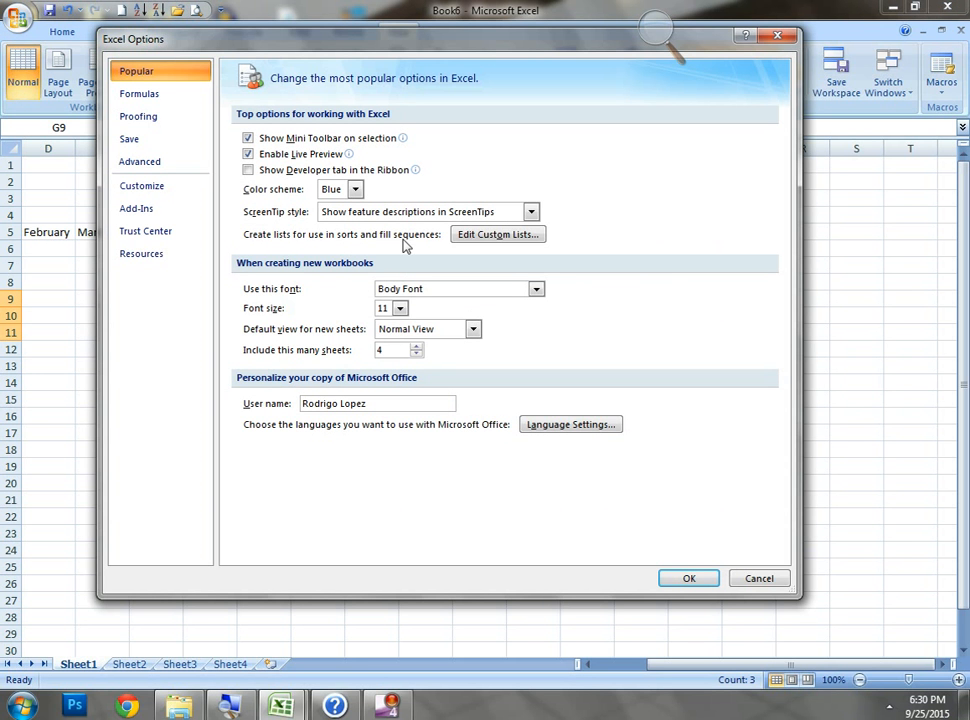
{"action": "left_click", "coordinate": [485, 236]}
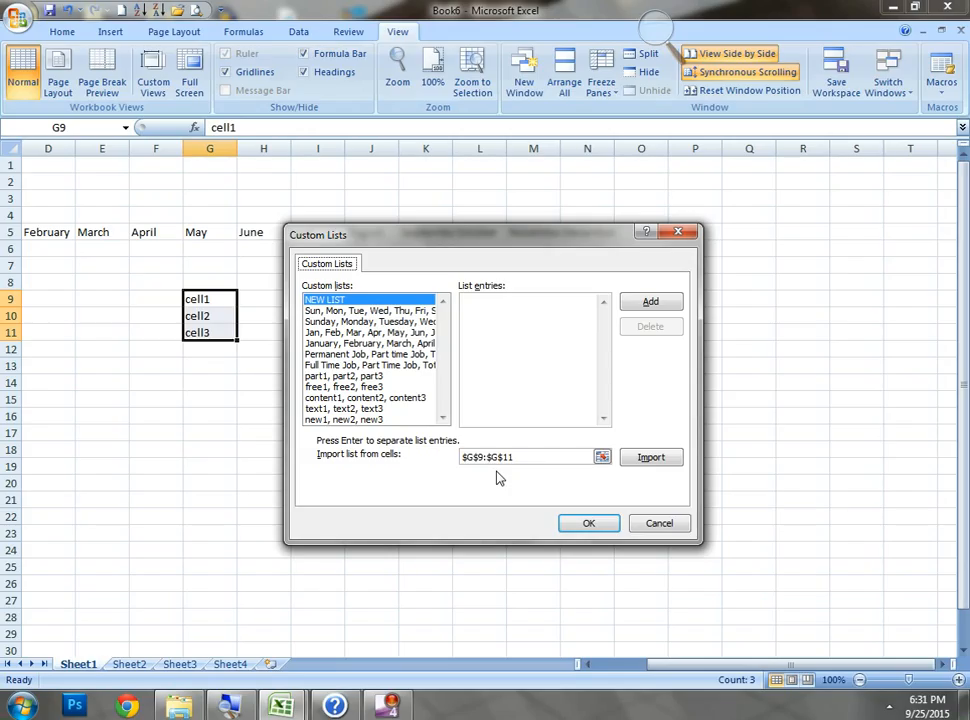
Add a custom list with the entries cell1, cell2 and cell3, dismissing the color scheme prompt, and accept the Excel options
{"action": "left_click", "coordinate": [489, 321]}
{"action": "type", "text": "cell"}
{"action": "type", "text": "1"}
{"action": "key", "text": "Return"}
{"action": "type", "text": "cell2"}
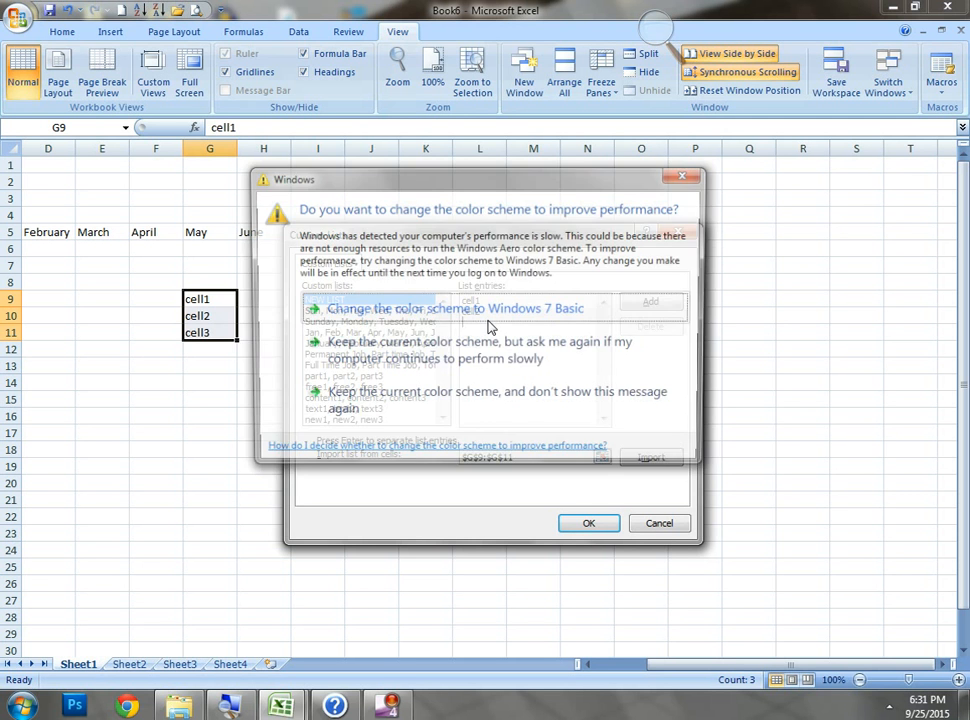
{"action": "left_click", "coordinate": [696, 178]}
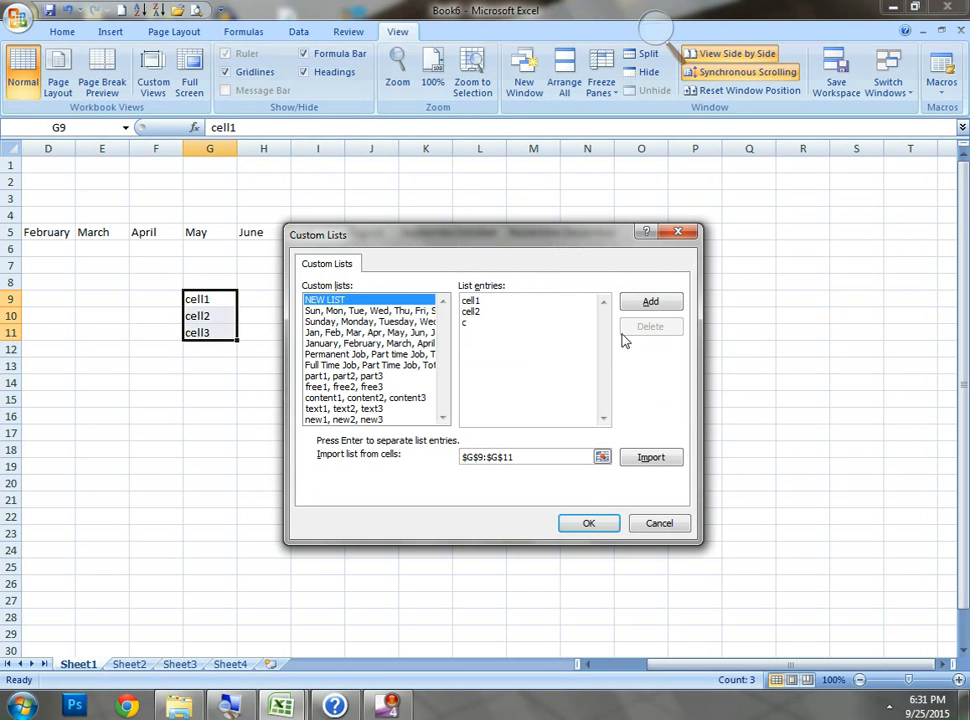
{"action": "type", "text": "ell3"}
{"action": "left_click", "coordinate": [642, 306]}
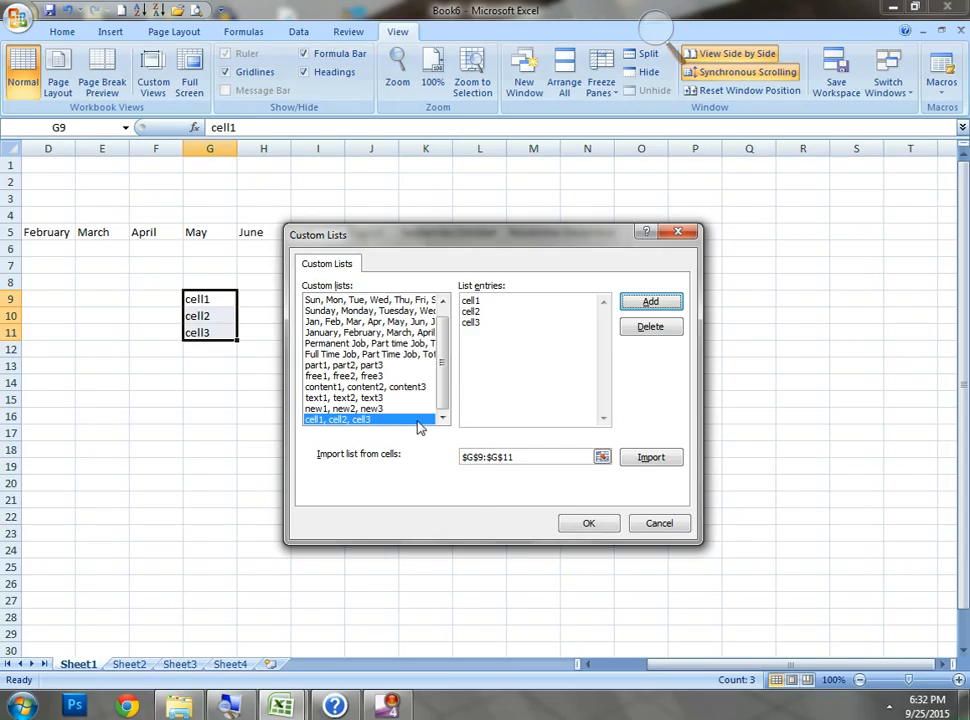
{"action": "left_click", "coordinate": [576, 525]}
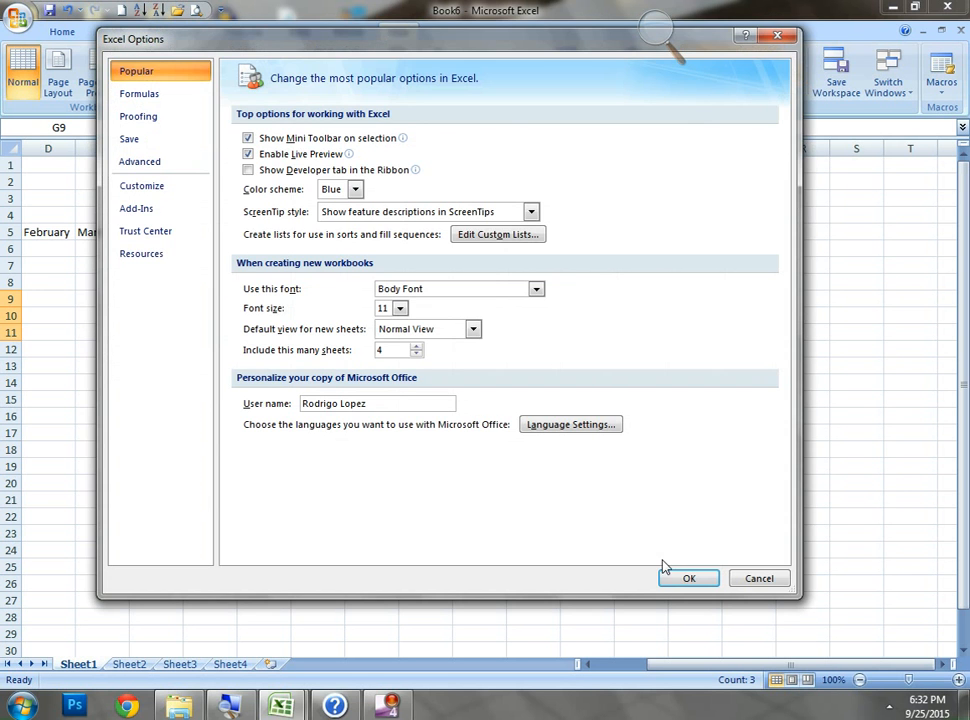
{"action": "left_click", "coordinate": [668, 577]}
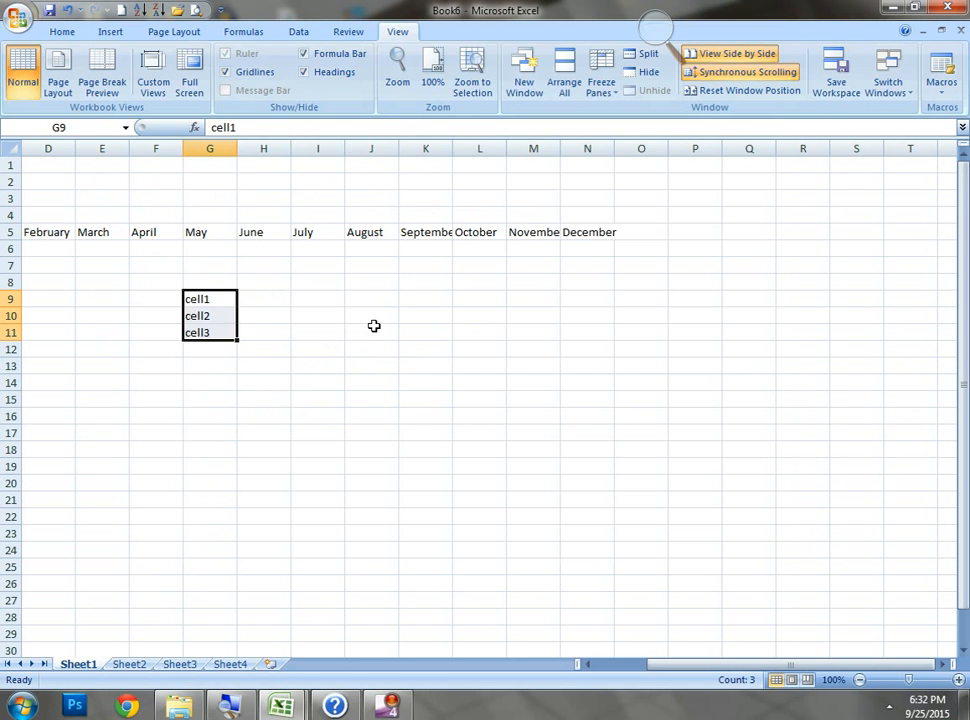
Enter "cell1" in I9 and auto-fill the custom list down to I11 and across to K9
{"action": "left_click", "coordinate": [324, 299]}
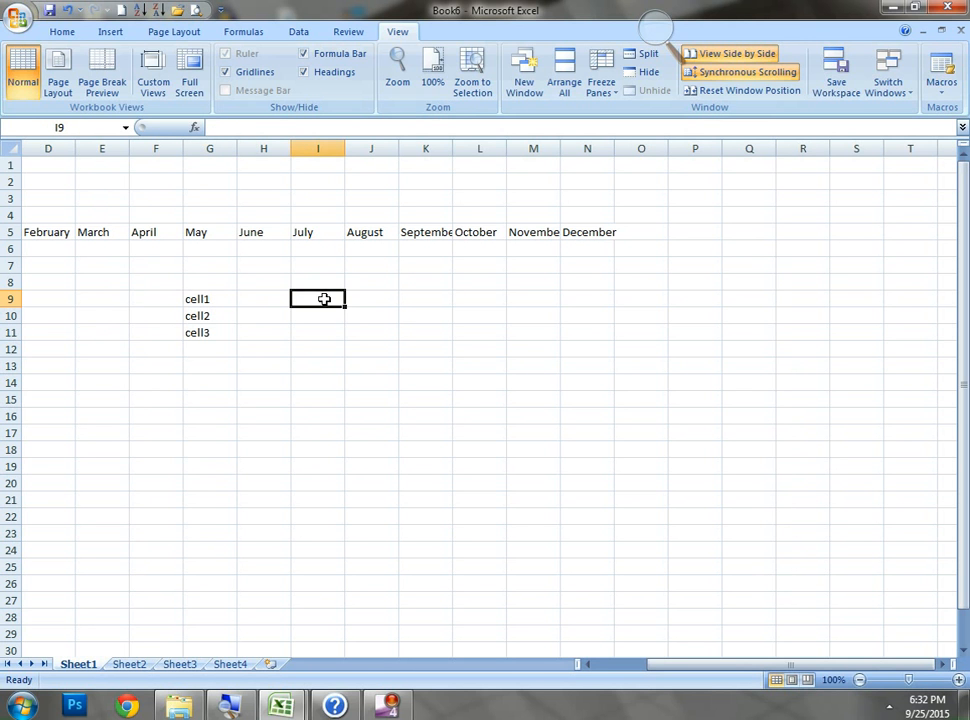
{"action": "type", "text": "cell"}
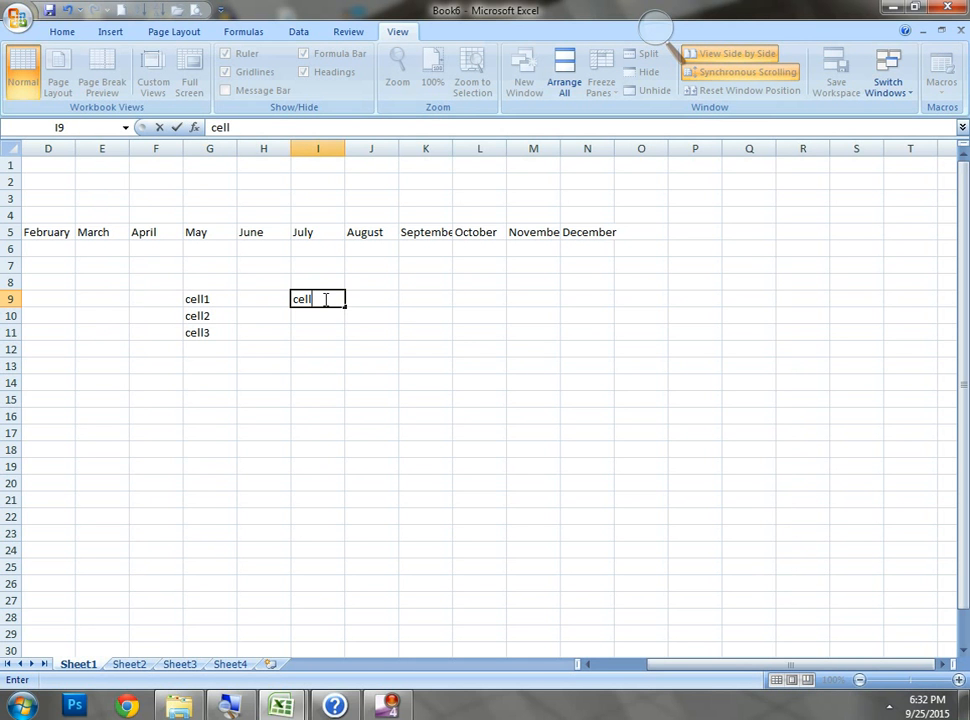
{"action": "type", "text": "1"}
{"action": "left_click", "coordinate": [353, 352]}
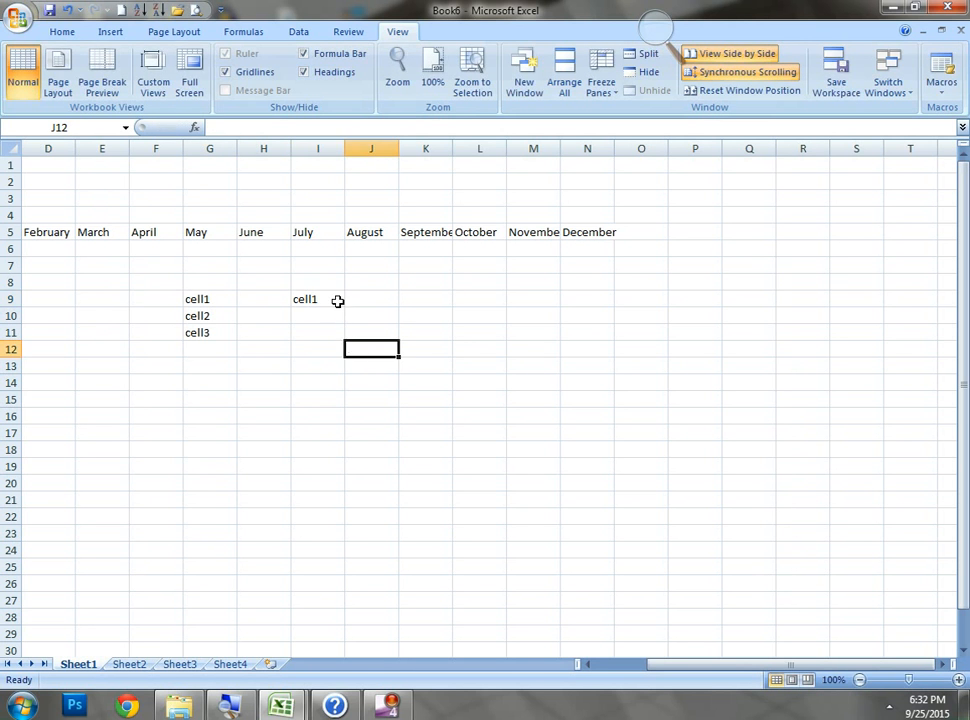
{"action": "left_click", "coordinate": [337, 301]}
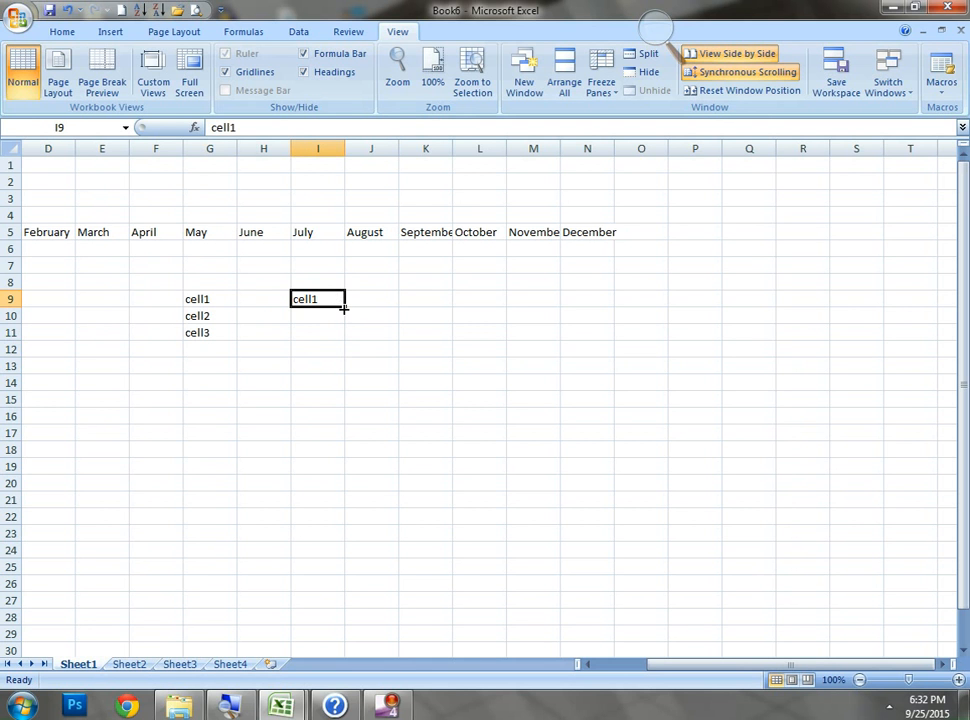
{"action": "left_click_drag", "start_coordinate": [343, 309], "coordinate": [342, 334]}
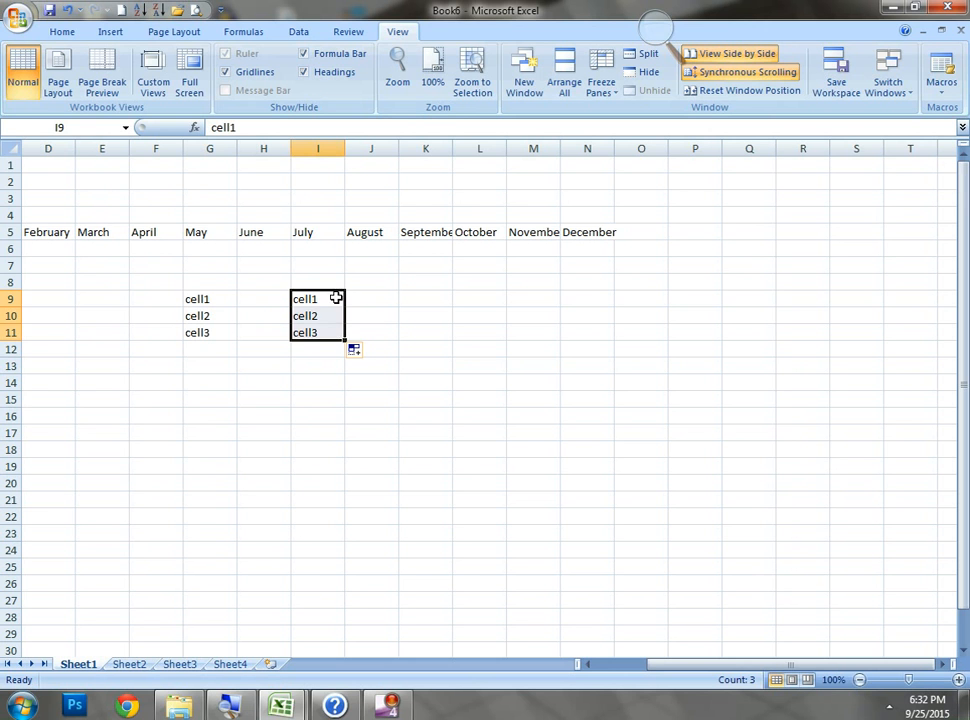
{"action": "left_click", "coordinate": [335, 297]}
{"action": "left_click_drag", "start_coordinate": [347, 309], "coordinate": [431, 311]}
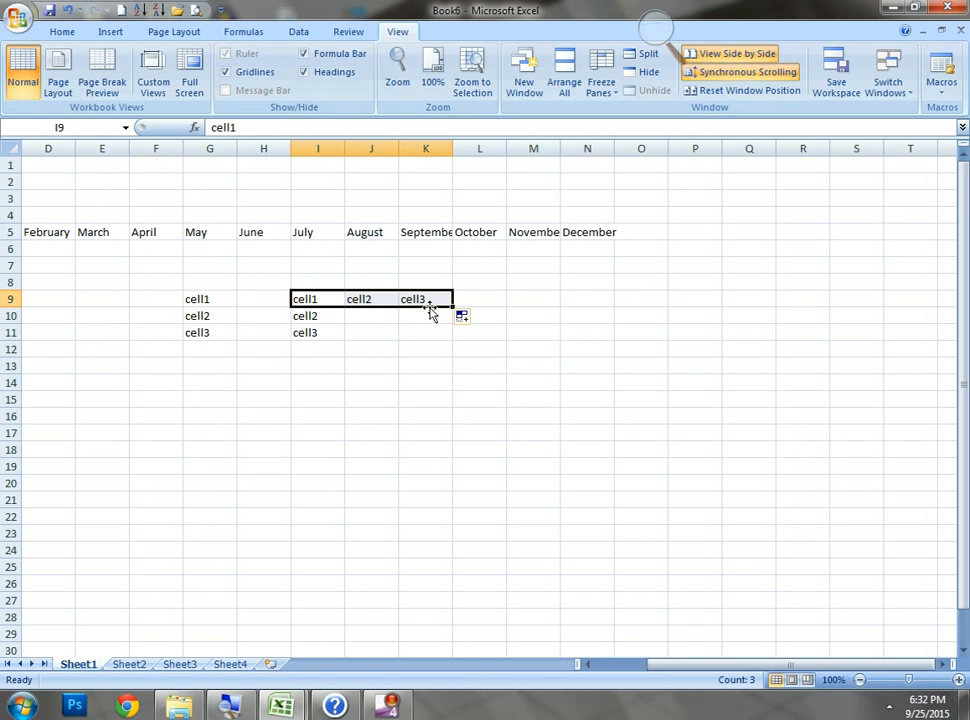
Clear the sample custom list entries in G9:K11 by extending the selection from G9
{"action": "left_click", "coordinate": [190, 295]}
{"action": "key", "text": "F8"}
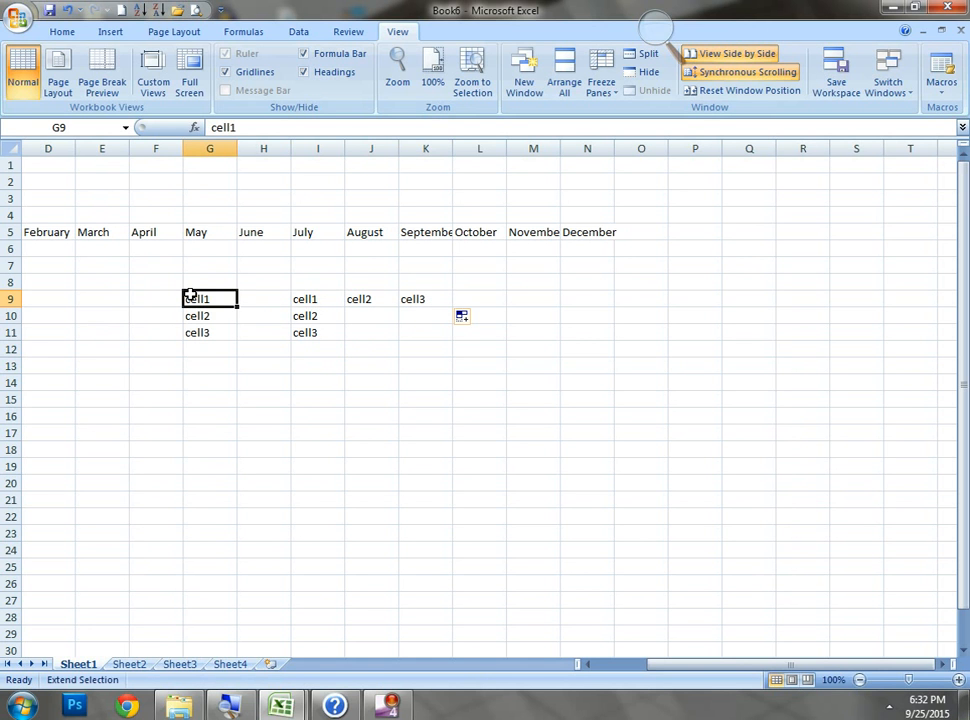
{"action": "key", "text": "Down"}
{"action": "key", "text": "Down"}
{"action": "key", "text": "Right"}
{"action": "key", "text": "Right"}
{"action": "key", "text": "Right"}
{"action": "key", "text": "Right"}
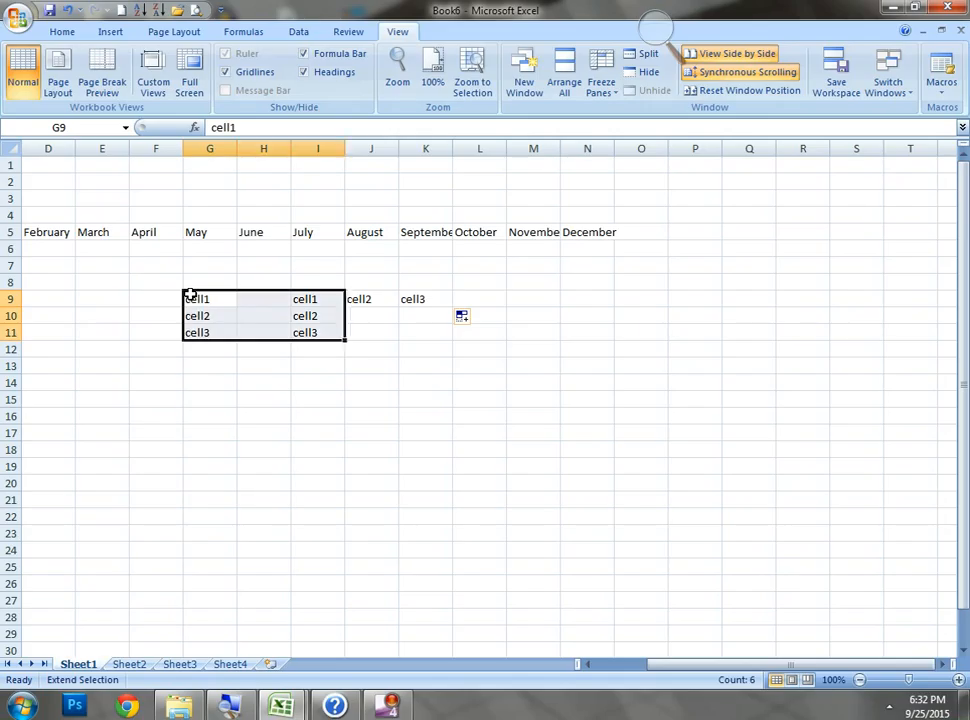
{"action": "key", "text": "Delete"}
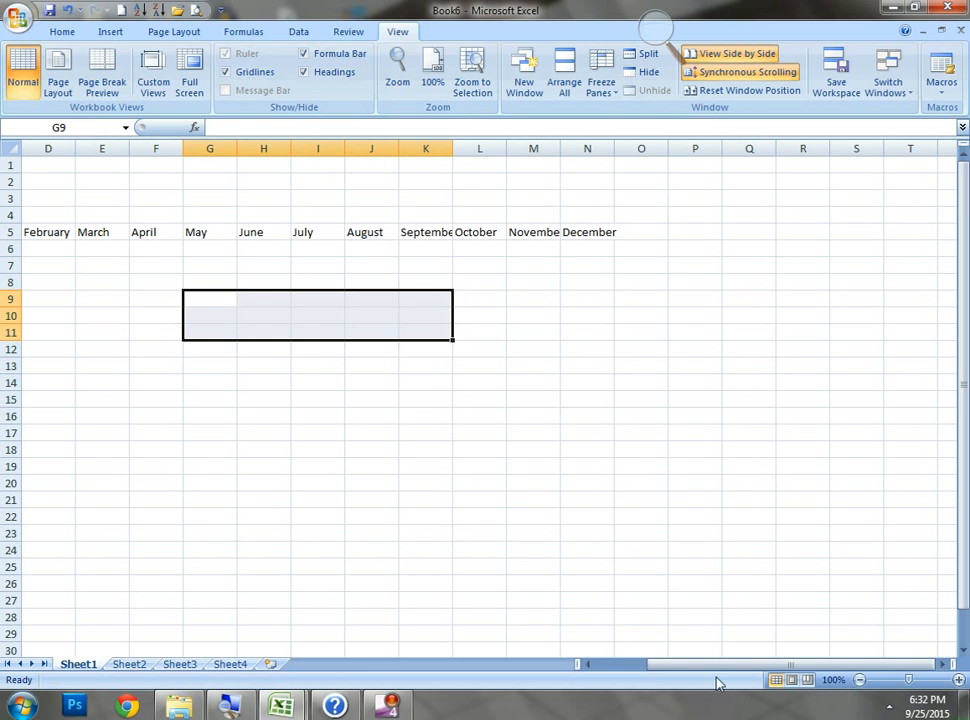
Restore Book6 beside the reference workbook and select the Motorcycle payment cell A7 in monthly budget exercise 1.xlsx
{"action": "left_click_drag", "start_coordinate": [706, 670], "coordinate": [578, 664]}
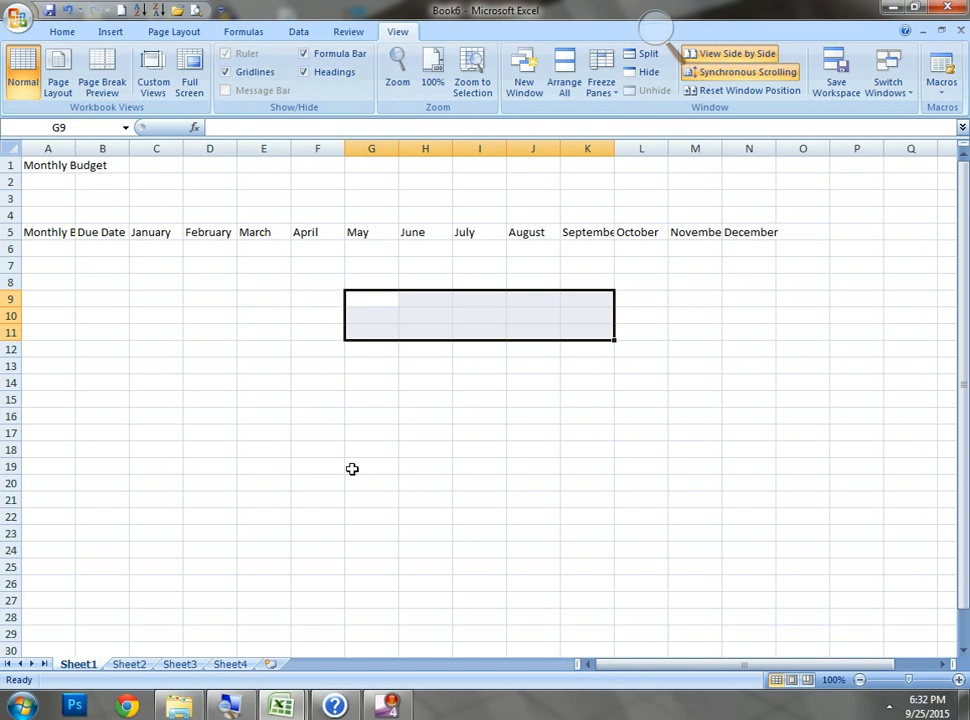
{"action": "left_click", "coordinate": [943, 36]}
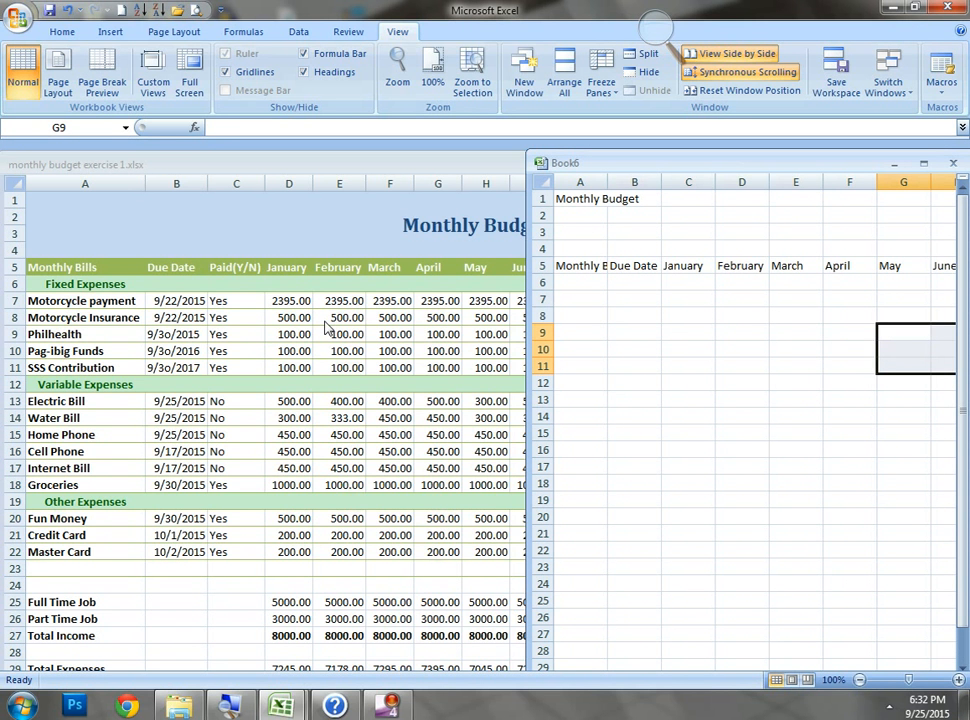
{"action": "left_click", "coordinate": [126, 331]}
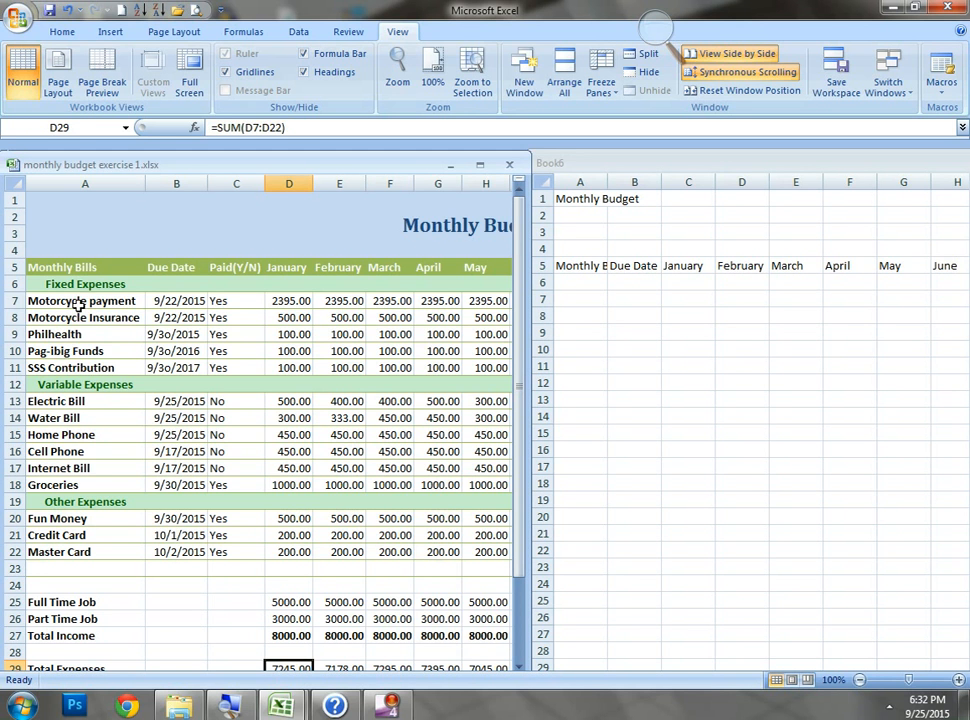
{"action": "left_click", "coordinate": [78, 303]}
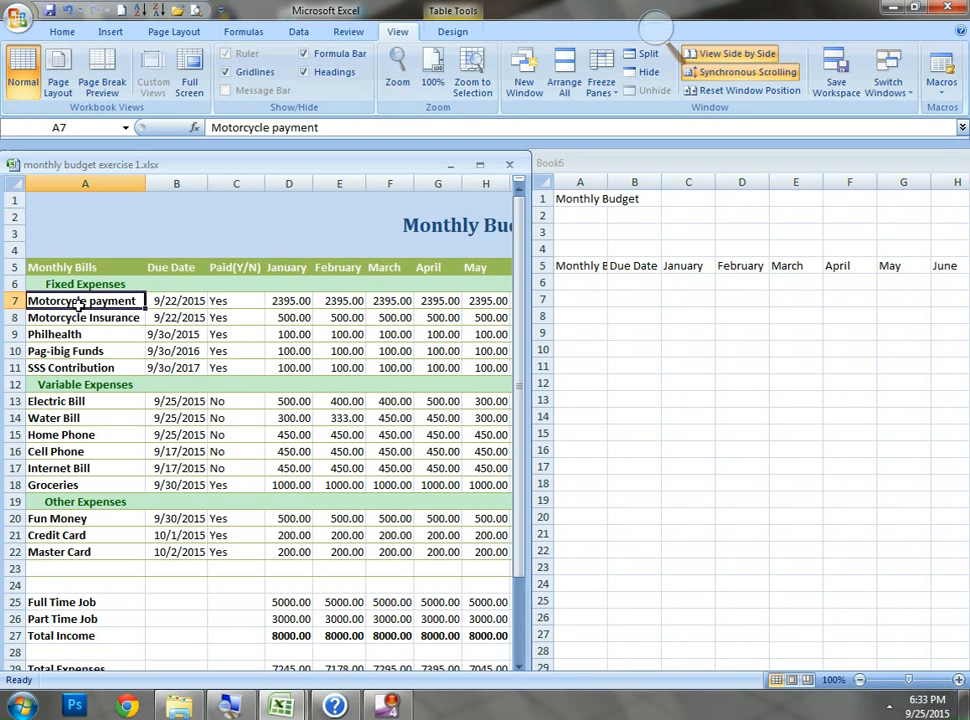
Copy the fixed expense names from Motorcycle payment to SSS Contribution into Book6, starting at cell A6
{"action": "key", "text": "shift+Down"}
{"action": "key", "text": "shift+Down"}
{"action": "key", "text": "shift+Down"}
{"action": "key", "text": "shift+Down"}
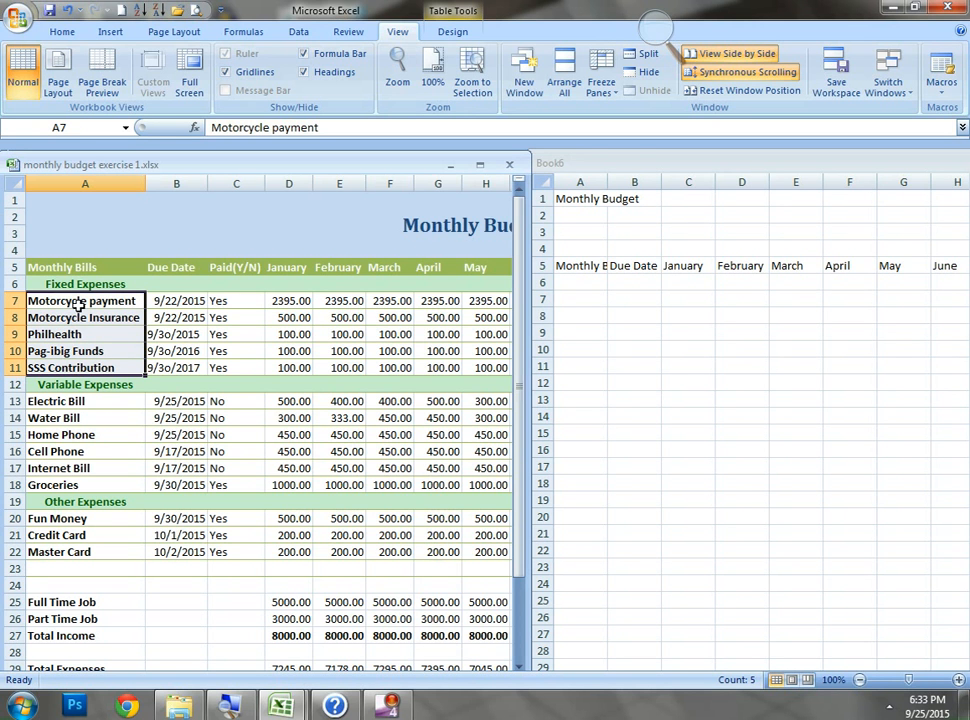
{"action": "left_click", "coordinate": [60, 33]}
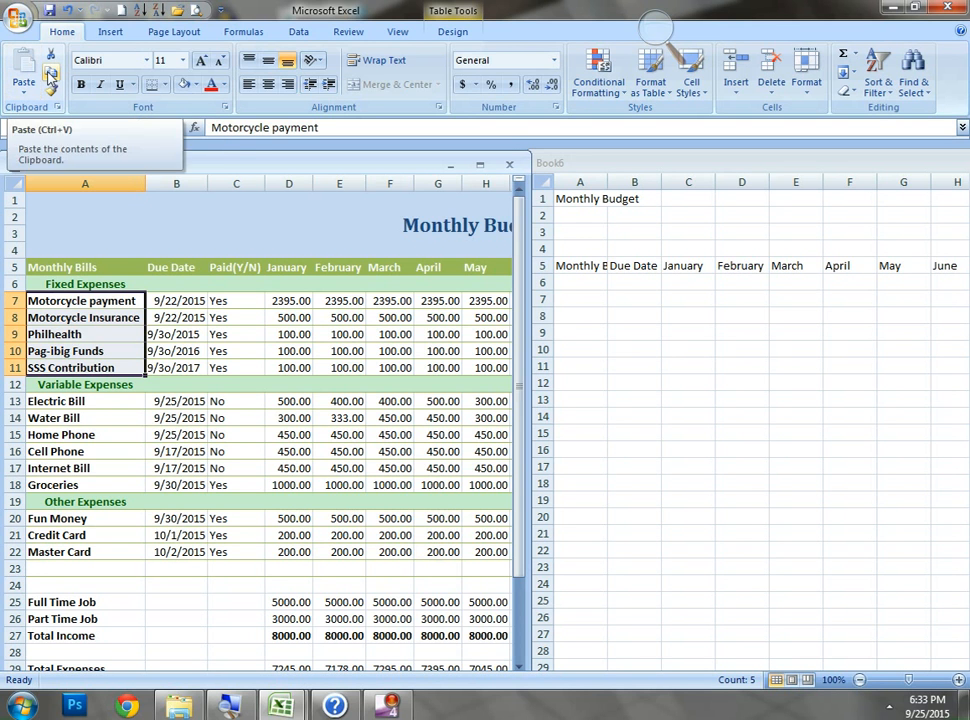
{"action": "left_click", "coordinate": [50, 73]}
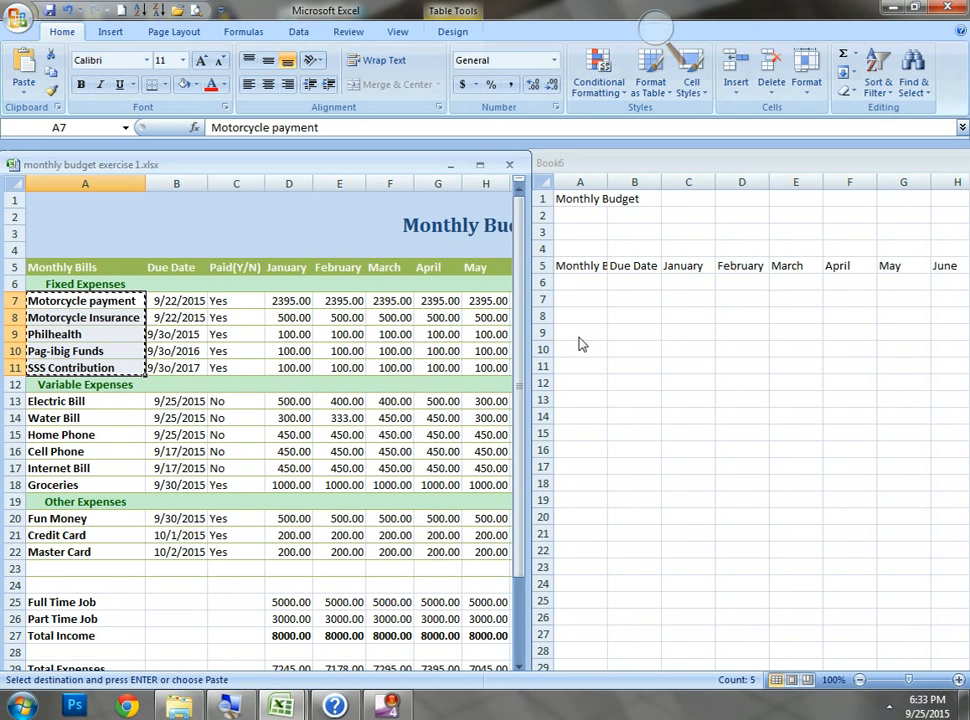
{"action": "left_click", "coordinate": [575, 285]}
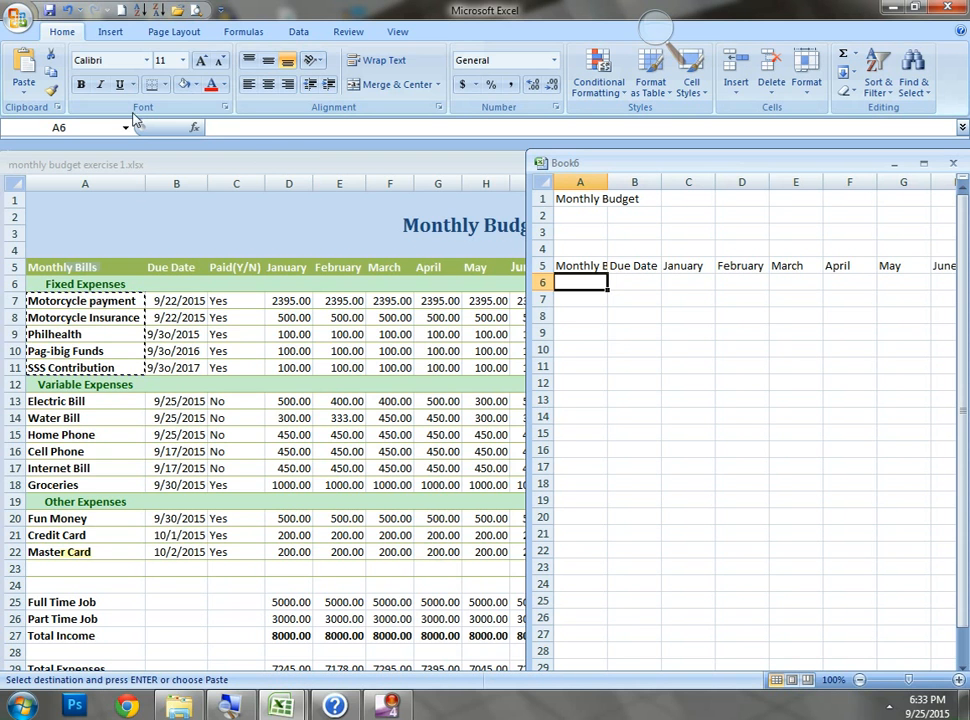
{"action": "left_click", "coordinate": [30, 78]}
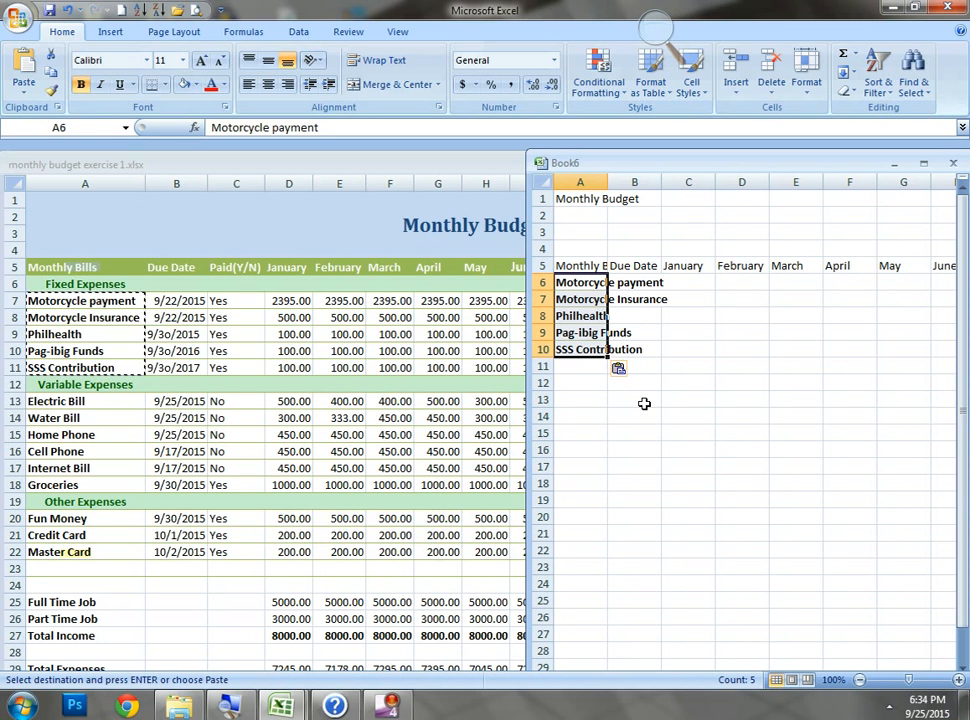
{"action": "left_click", "coordinate": [644, 403]}
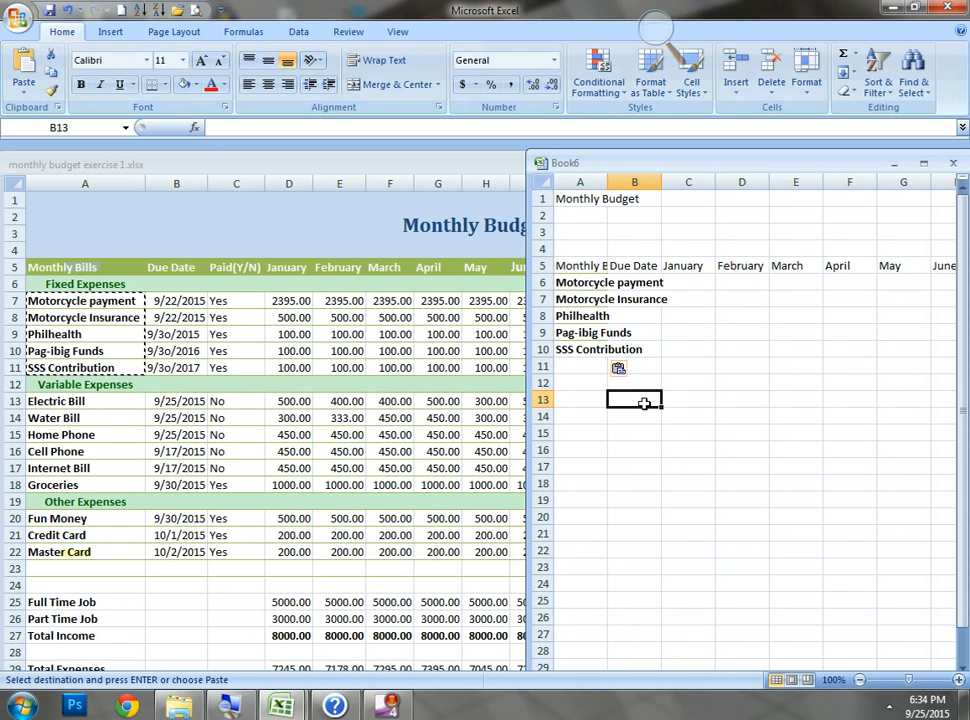
{"action": "double_click", "coordinate": [645, 403]}
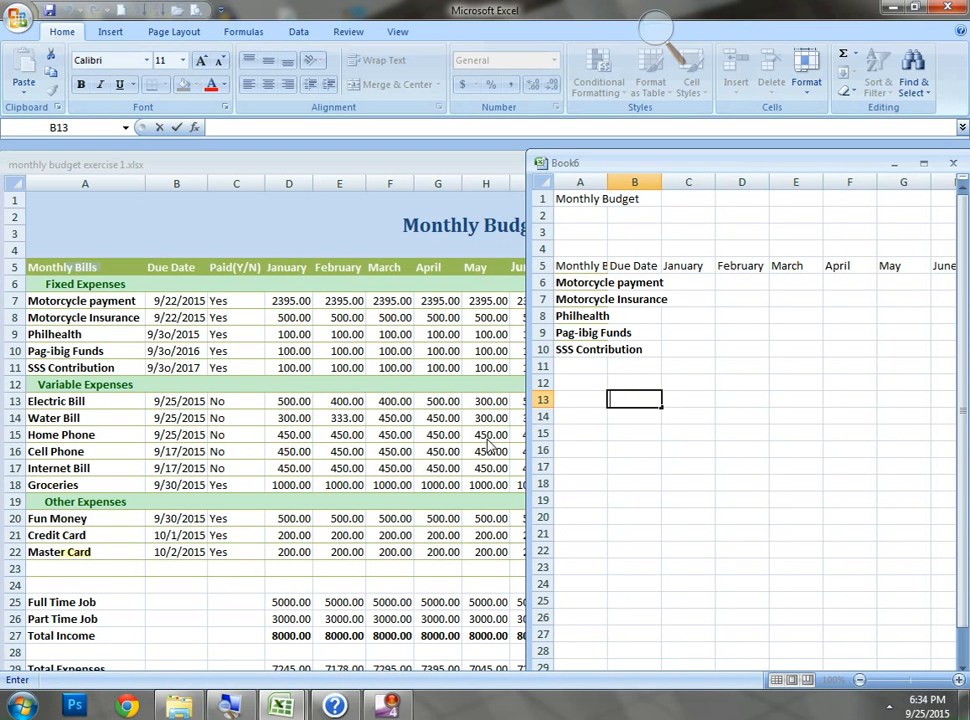
Copy the variable expense names from Electric Bill to Groceries into Book6, starting at cell A11
{"action": "left_click_drag", "start_coordinate": [60, 301], "coordinate": [60, 368]}
{"action": "left_click", "coordinate": [70, 404]}
{"action": "key", "text": "F8"}
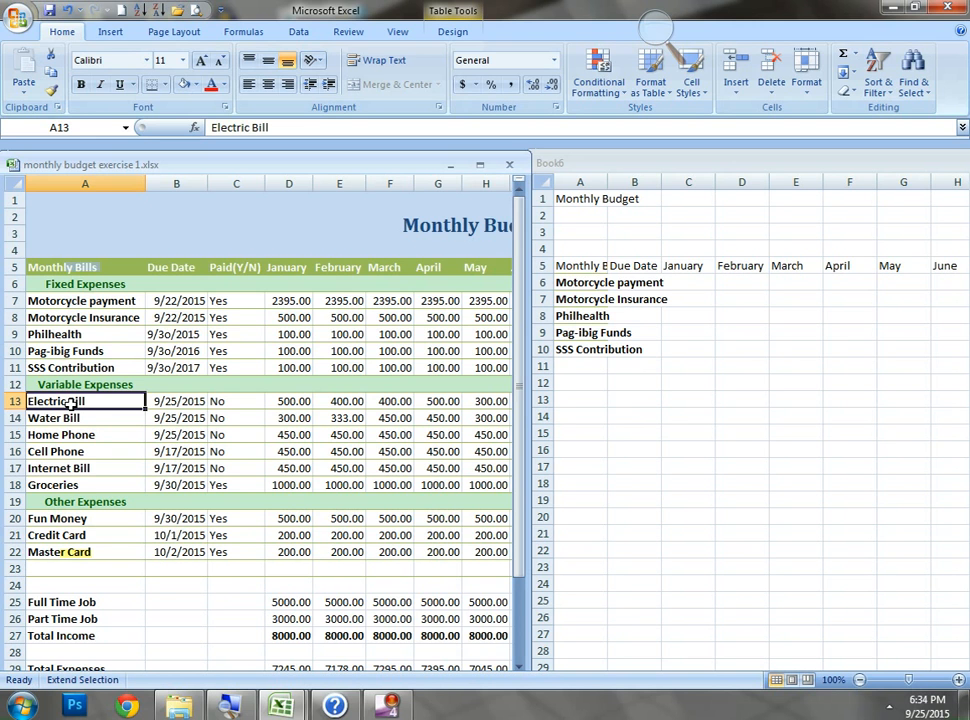
{"action": "key", "text": "Down"}
{"action": "key", "text": "Down"}
{"action": "key", "text": "Down"}
{"action": "key", "text": "Down"}
{"action": "key", "text": "Down"}
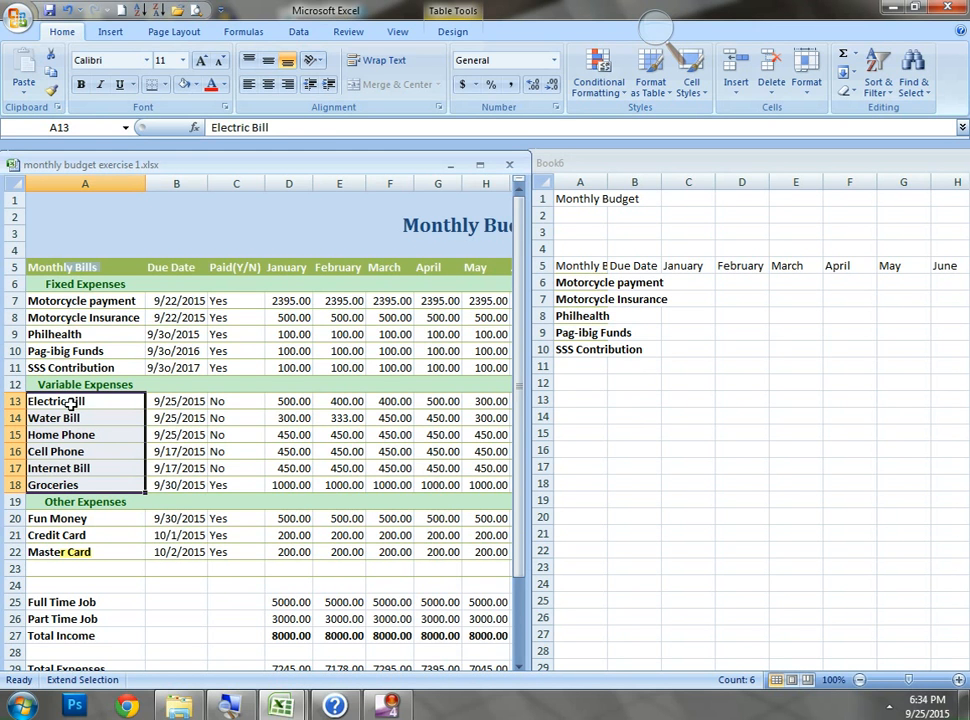
{"action": "key", "text": "ctrl+c"}
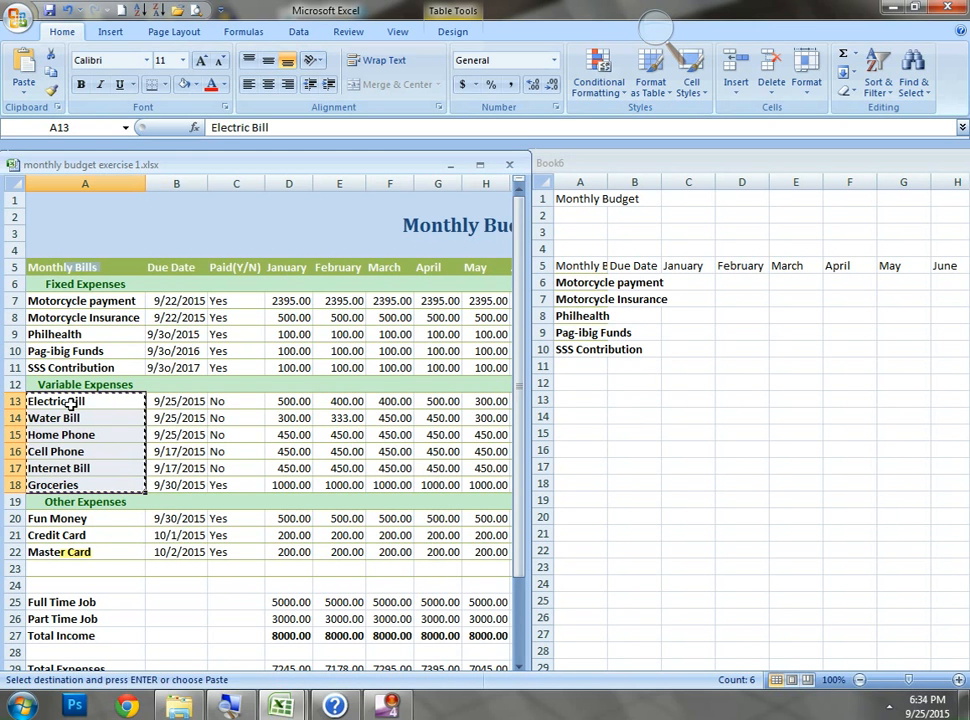
{"action": "left_click", "coordinate": [576, 366]}
{"action": "left_click", "coordinate": [575, 366]}
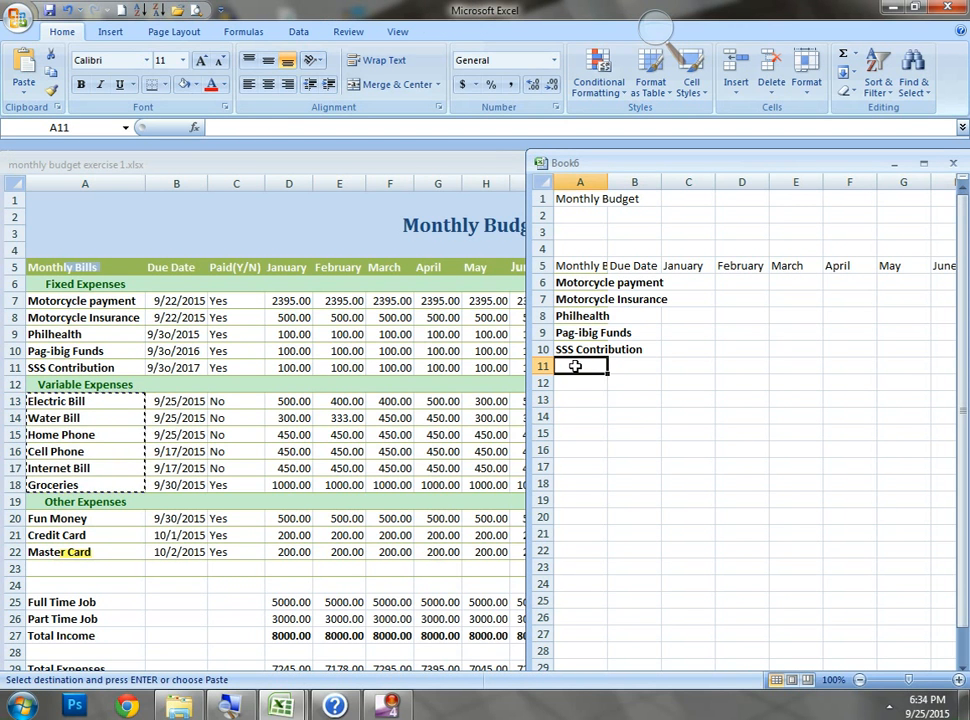
{"action": "key", "text": "ctrl+v"}
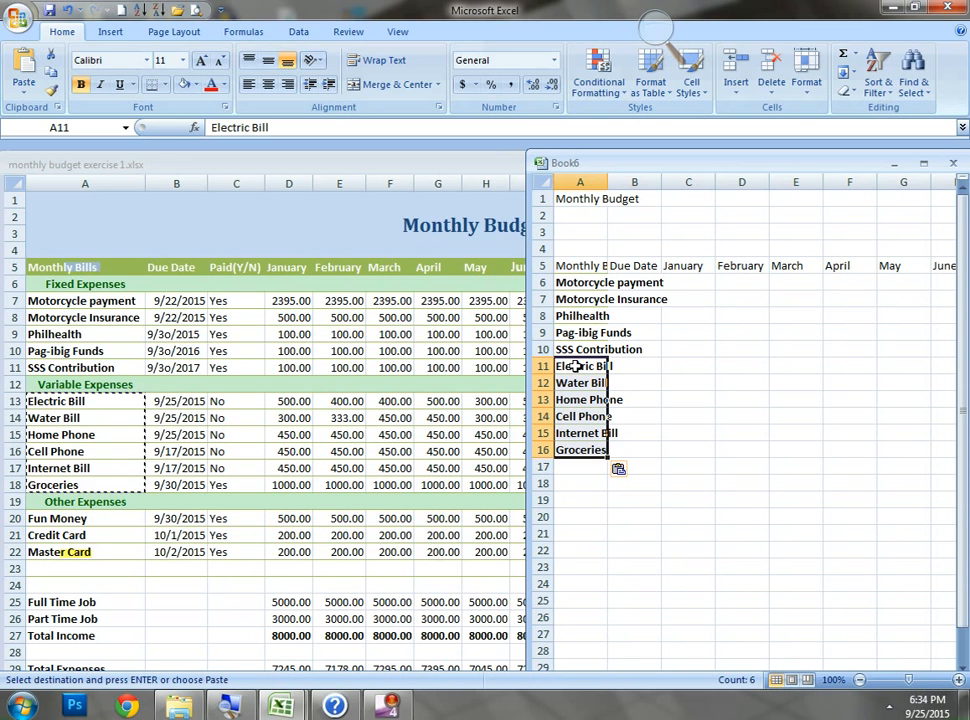
Copy the other expense names Fun Money, Credit Card and Master Card into Book6, starting at cell A17
{"action": "left_click", "coordinate": [91, 521]}
{"action": "left_click", "coordinate": [91, 520]}
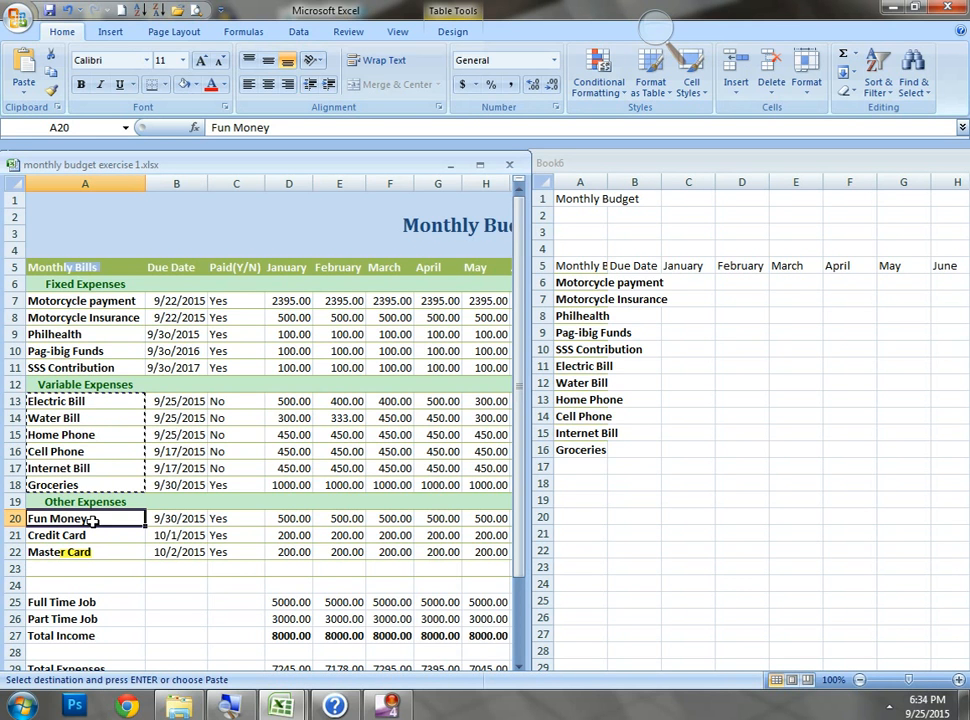
{"action": "left_click_drag", "start_coordinate": [91, 520], "coordinate": [89, 555]}
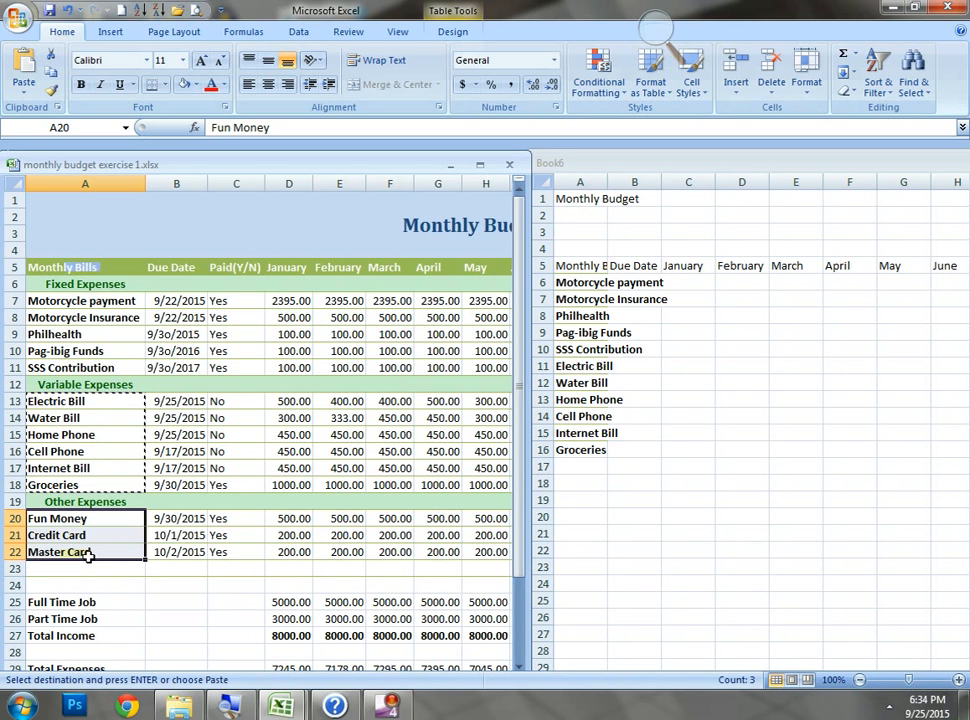
{"action": "key", "text": "ctrl+c"}
{"action": "left_click", "coordinate": [570, 464]}
{"action": "left_click", "coordinate": [571, 466]}
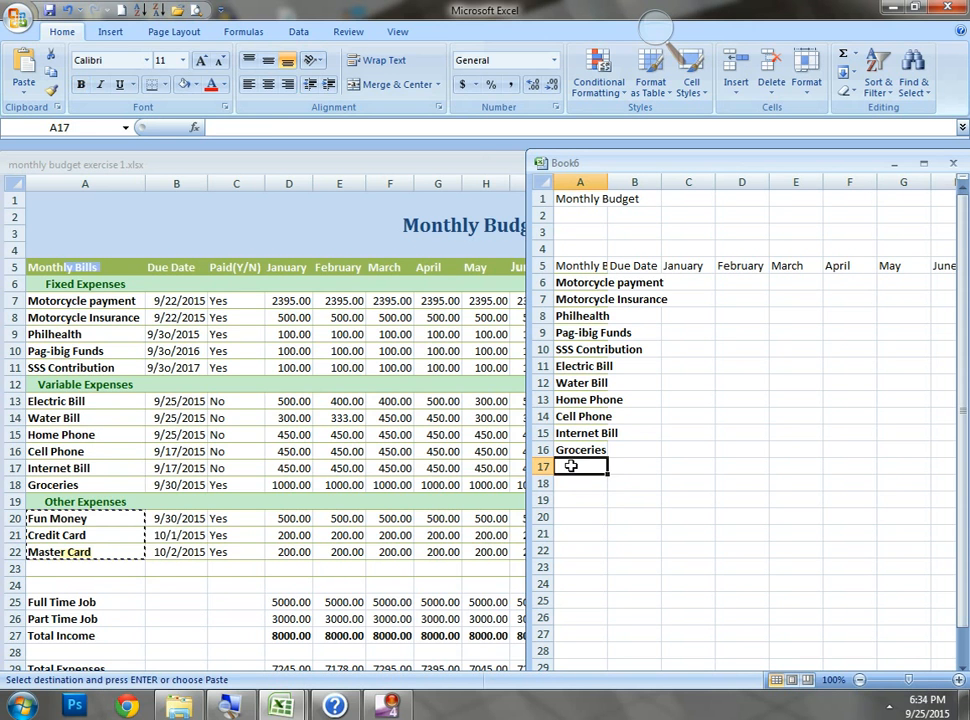
{"action": "key", "text": "ctrl+v"}
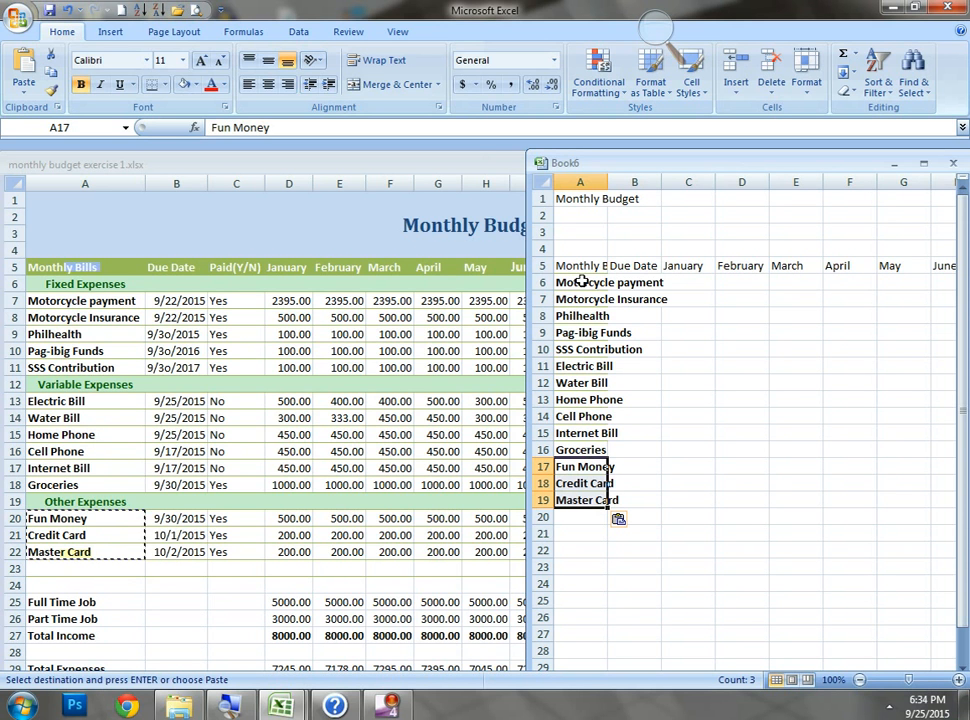
Maximize Book6 and clear the formats of the expense names in A6:A19, keeping their contents
{"action": "left_click", "coordinate": [923, 163]}
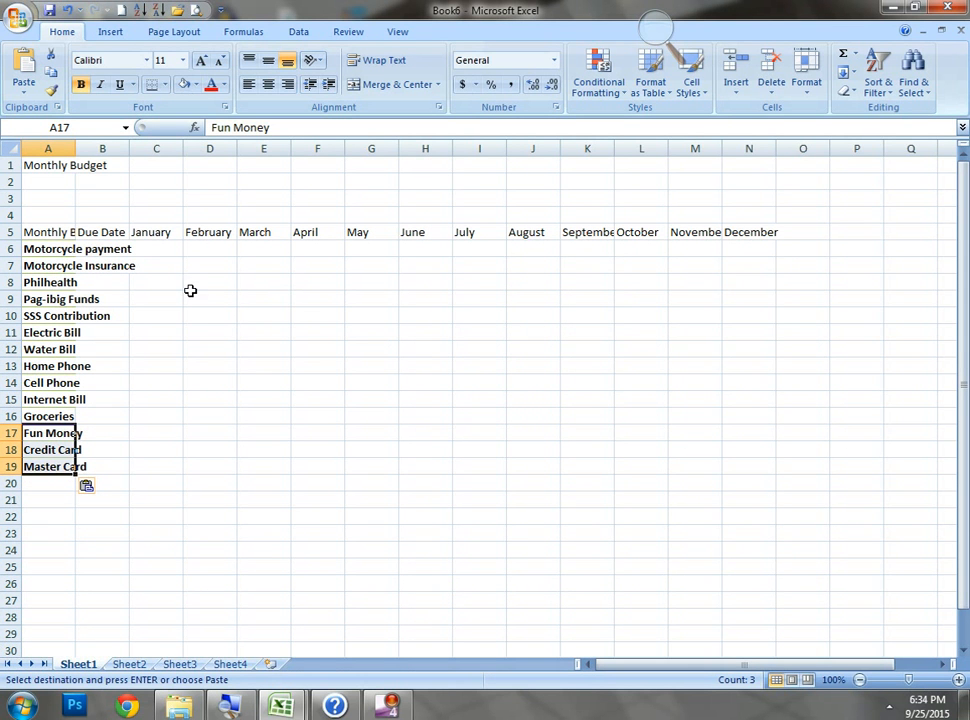
{"action": "left_click", "coordinate": [46, 249]}
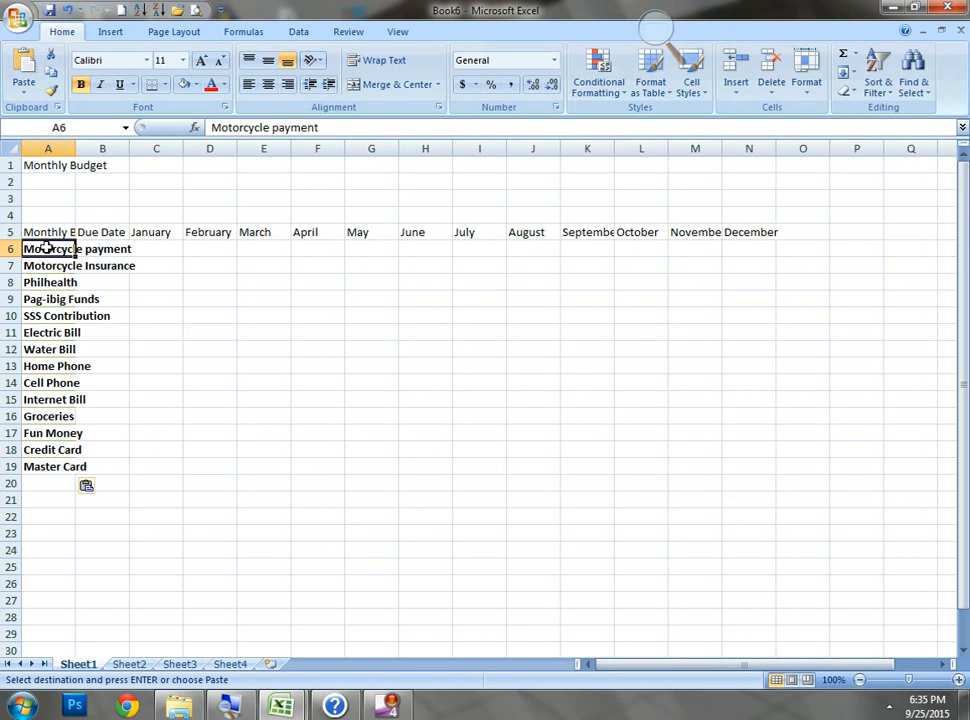
{"action": "key", "text": "shift+Down"}
{"action": "key", "text": "shift+Down"}
{"action": "key", "text": "shift+Down"}
{"action": "key", "text": "shift+Down"}
{"action": "key", "text": "shift+Down"}
{"action": "key", "text": "shift+Down"}
{"action": "key", "text": "shift+Down"}
{"action": "key", "text": "shift+Down"}
{"action": "key", "text": "shift+Down"}
{"action": "key", "text": "shift+Down"}
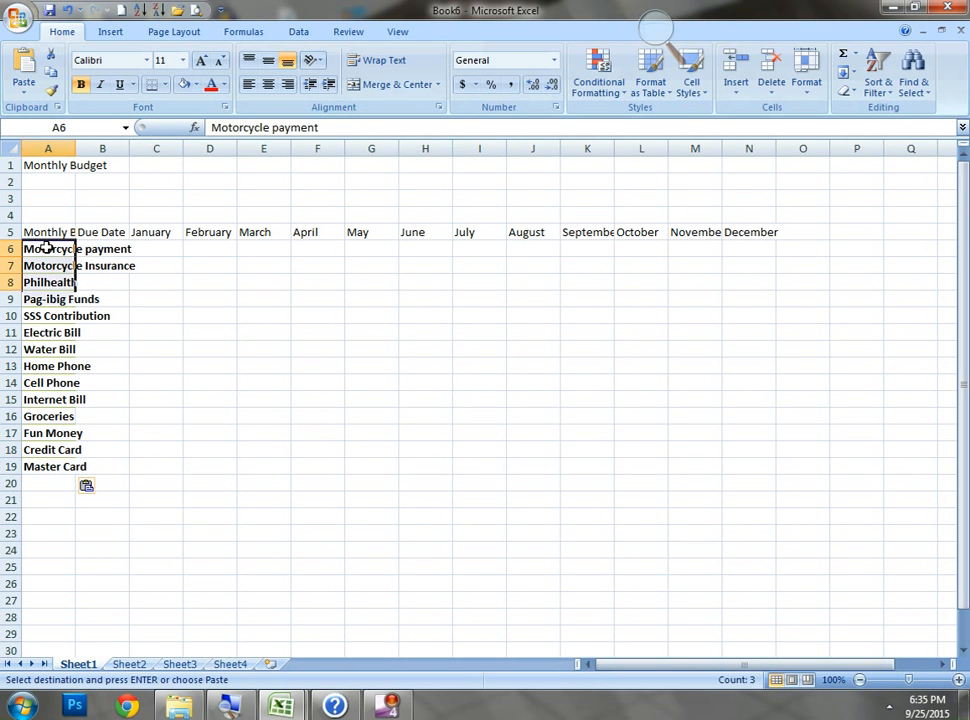
{"action": "key", "text": "shift+Down"}
{"action": "key", "text": "shift+Down"}
{"action": "key", "text": "shift+Down"}
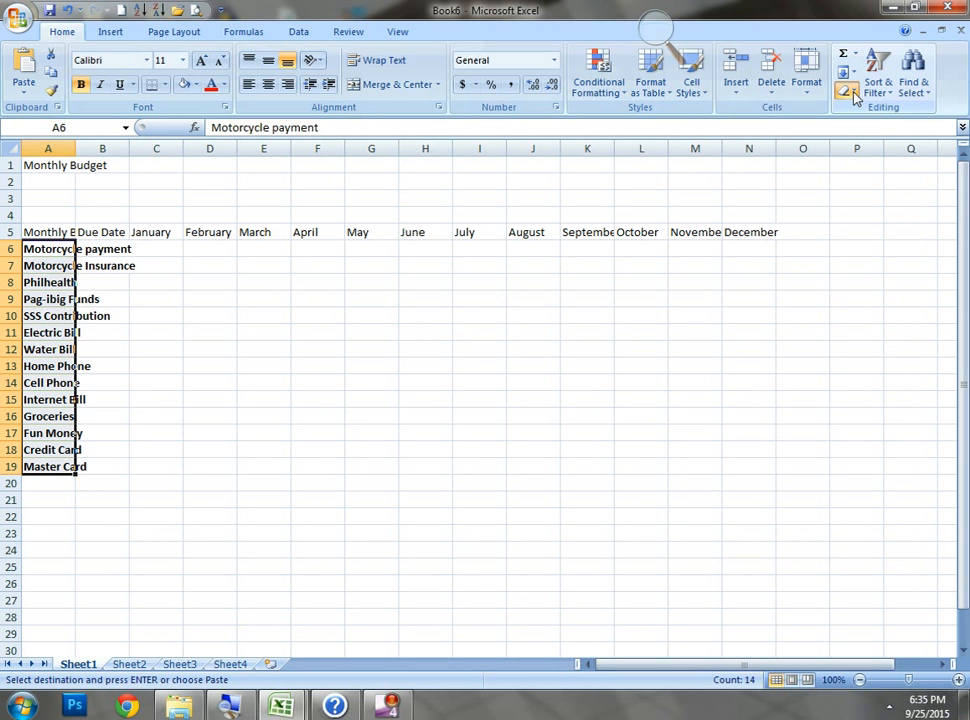
{"action": "left_click", "coordinate": [849, 92]}
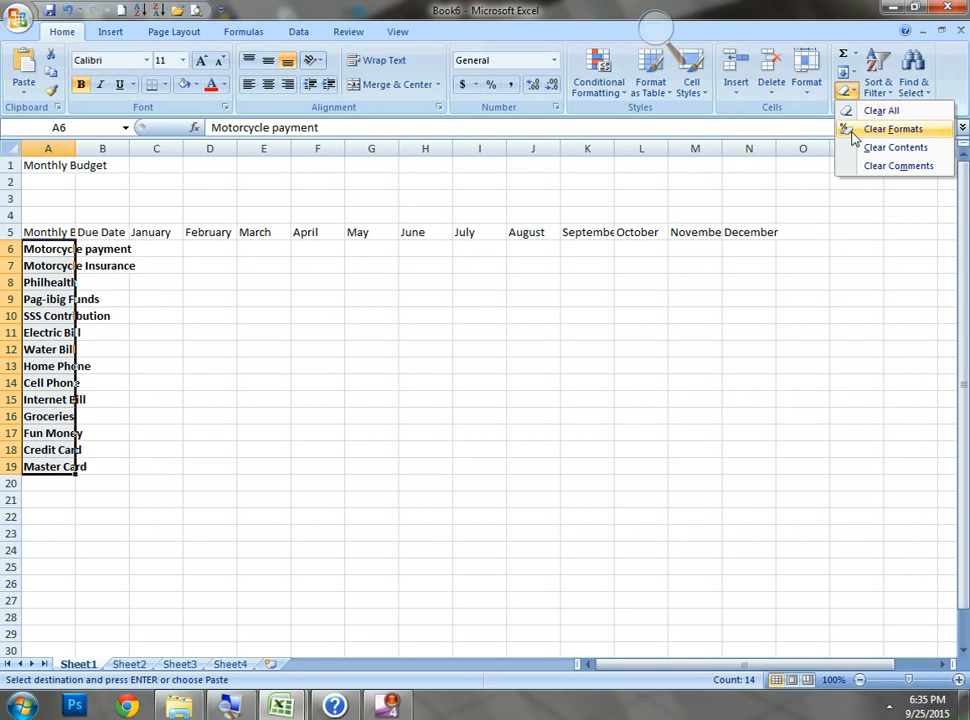
{"action": "left_click", "coordinate": [891, 129]}
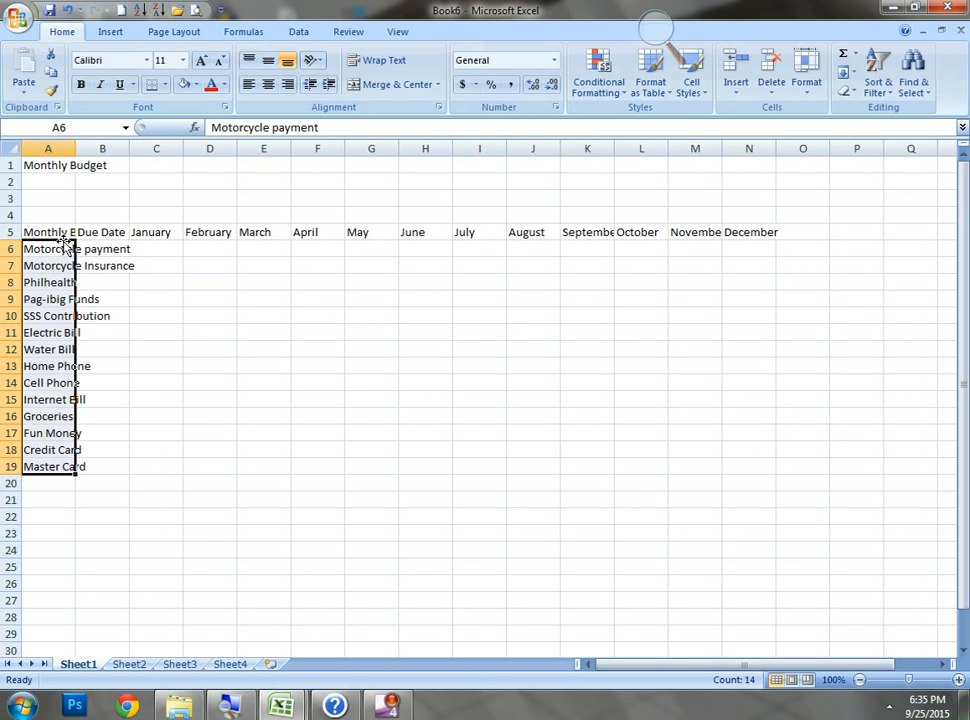
Insert a blank sheet column between Due Date and January
{"action": "left_click", "coordinate": [118, 247]}
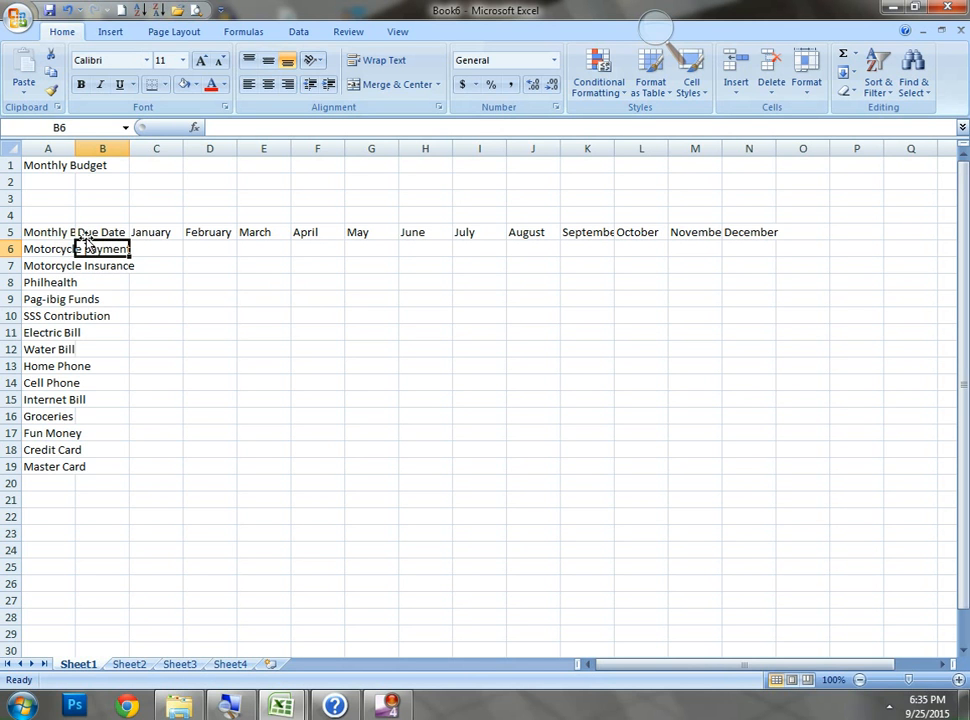
{"action": "left_click", "coordinate": [149, 265]}
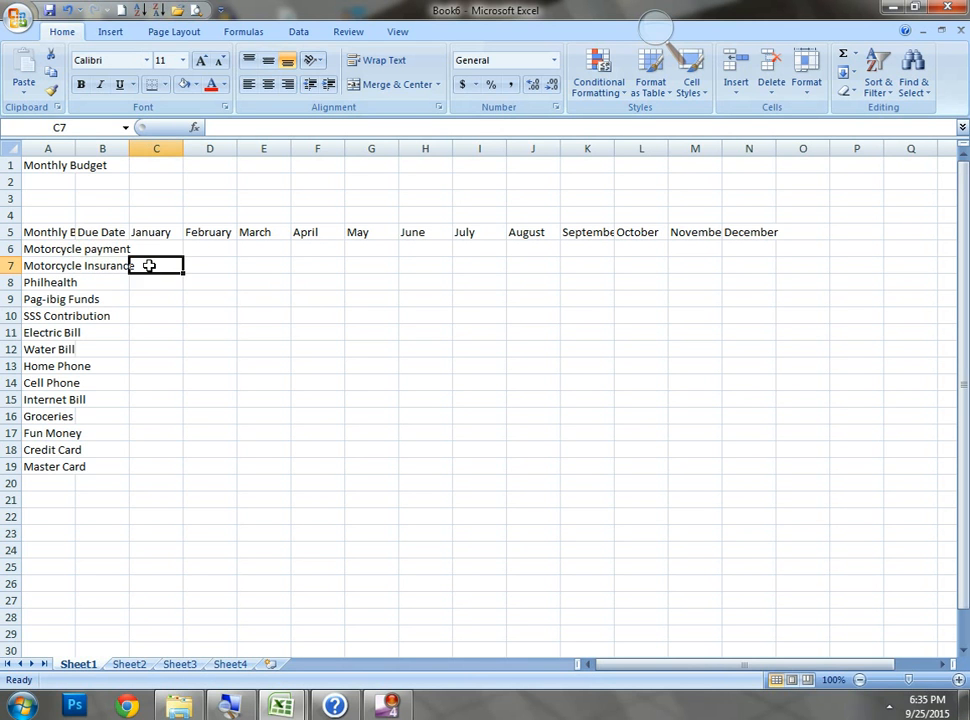
{"action": "left_click", "coordinate": [145, 148]}
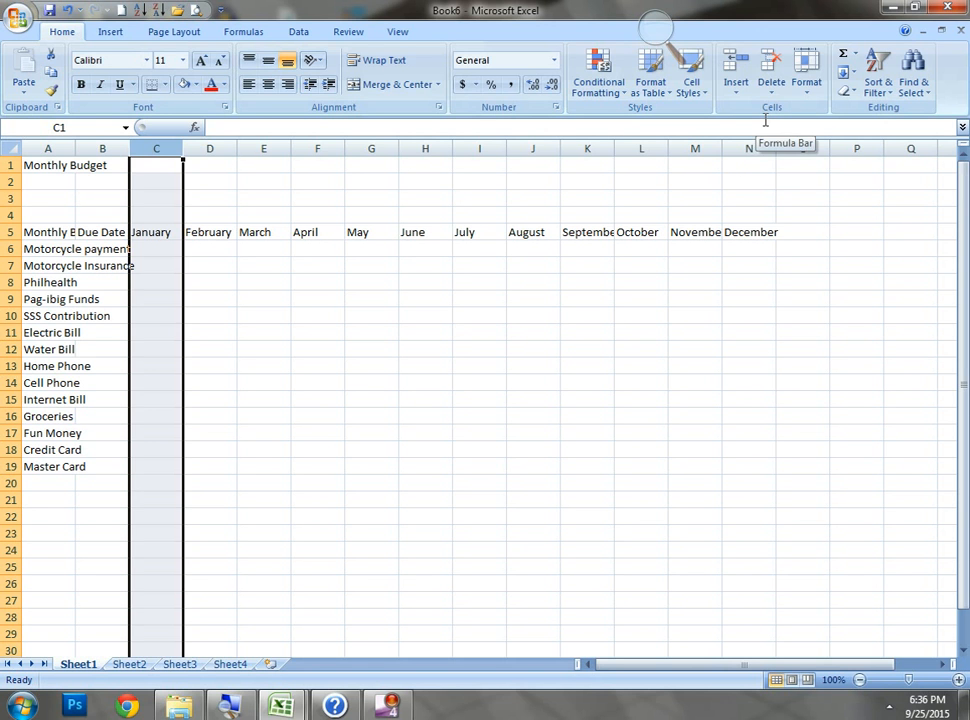
{"action": "left_click", "coordinate": [735, 82]}
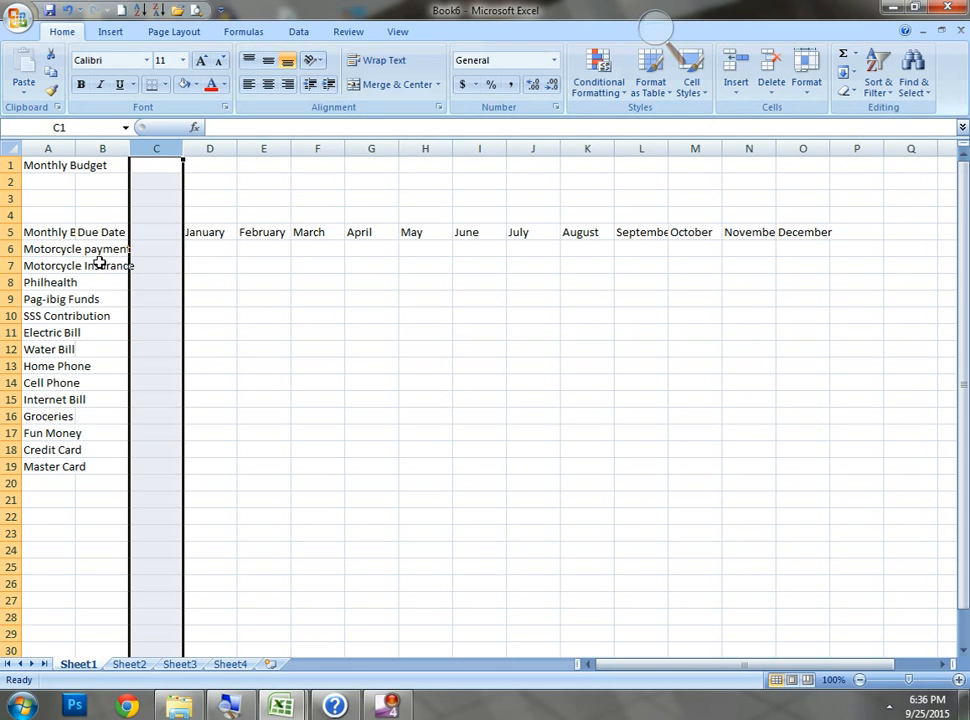
Insert a blank sheet row above the Motorcycle payment row
{"action": "left_click", "coordinate": [8, 250]}
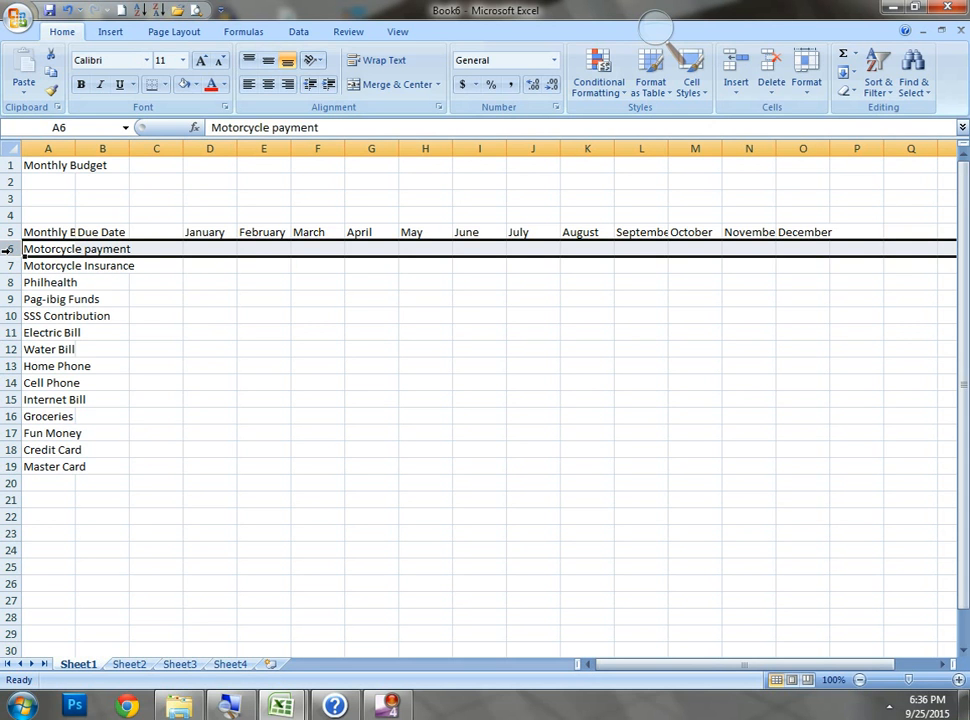
{"action": "left_click", "coordinate": [738, 80]}
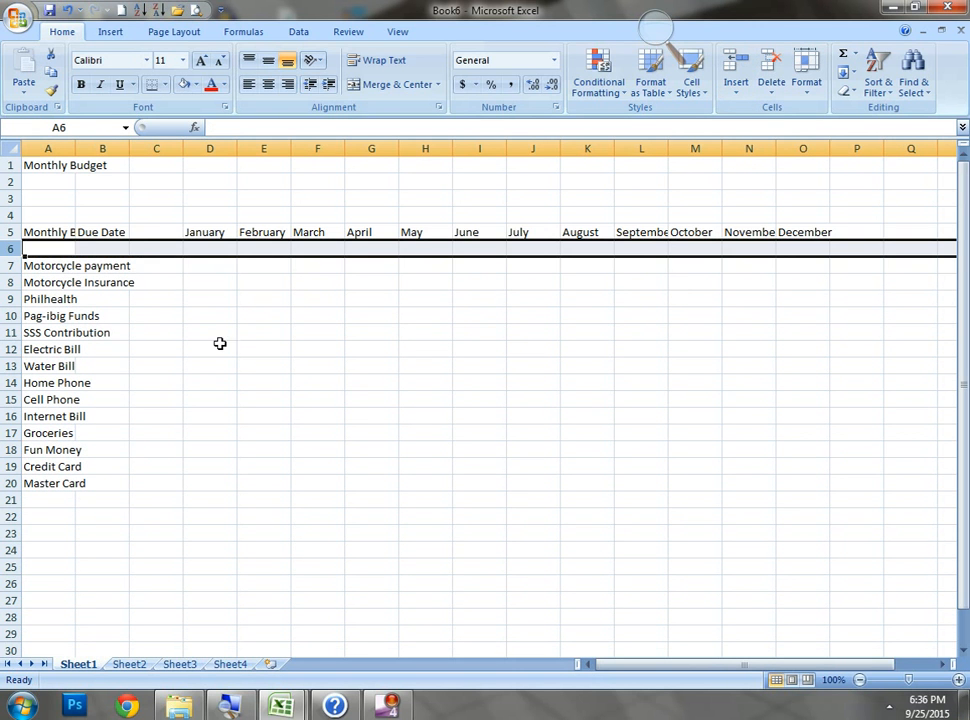
{"action": "left_click", "coordinate": [141, 335]}
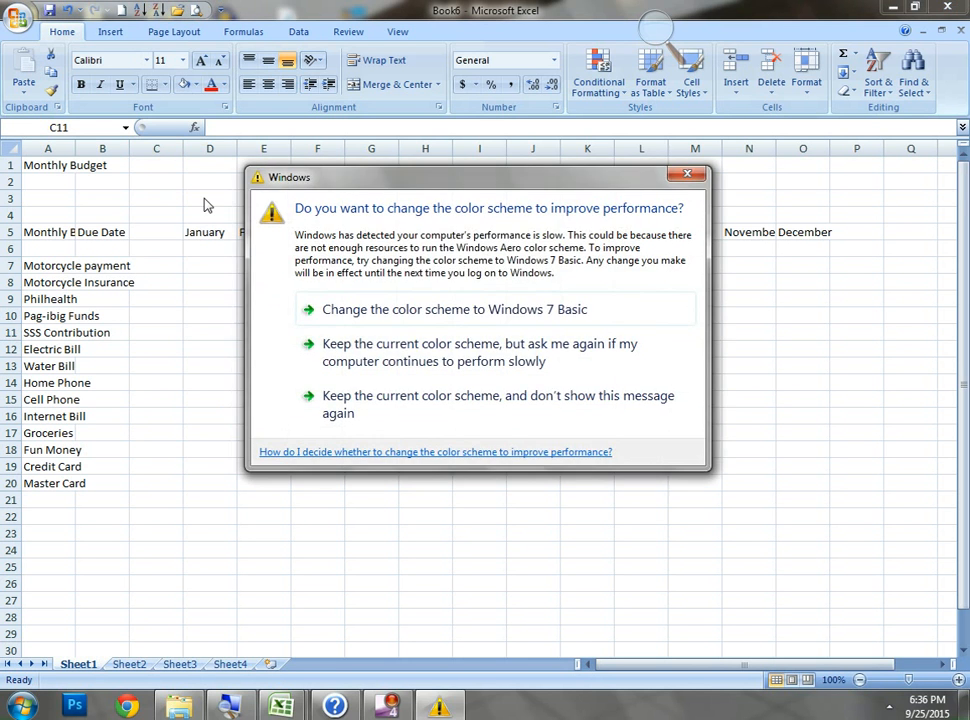
Insert a single cell at D3, shifting the cells below it down, and delete that cell again
{"action": "left_click", "coordinate": [203, 198]}
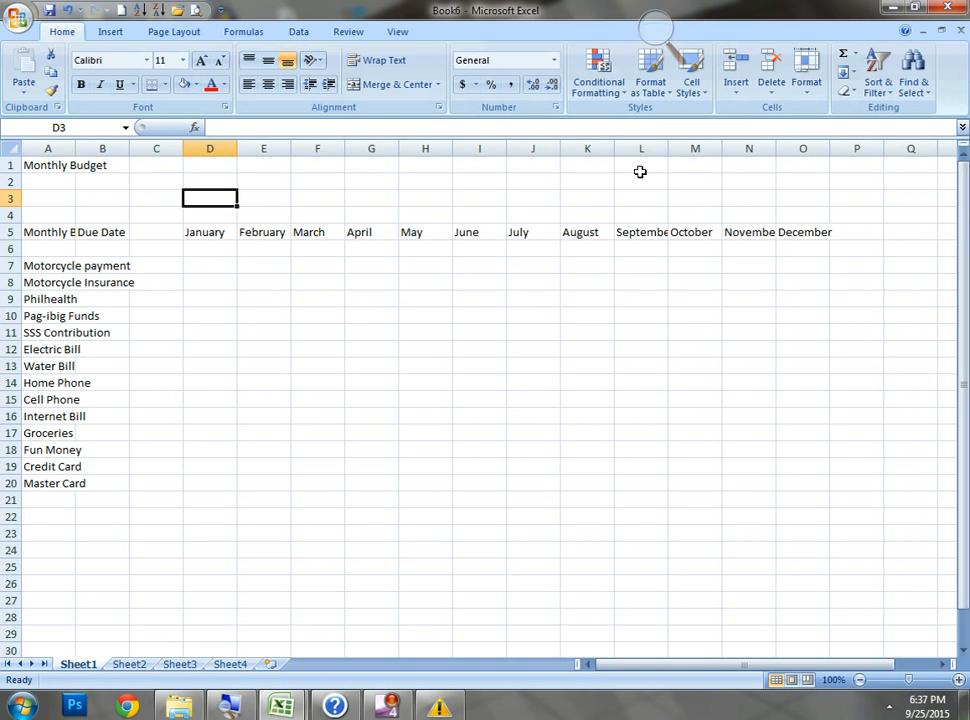
{"action": "left_click", "coordinate": [737, 64]}
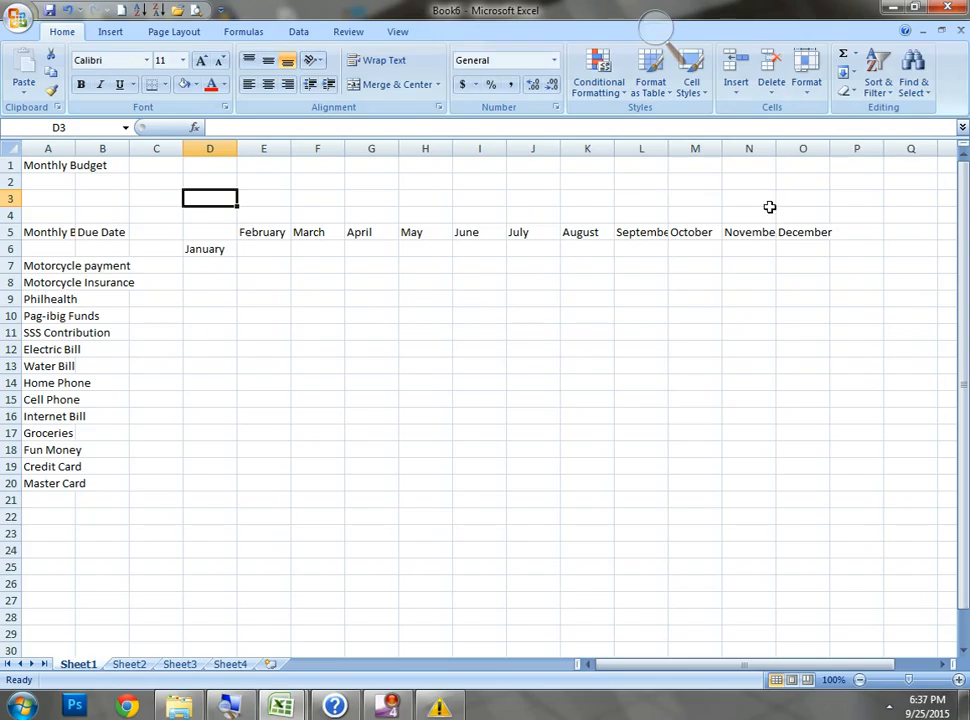
{"action": "left_click", "coordinate": [771, 70]}
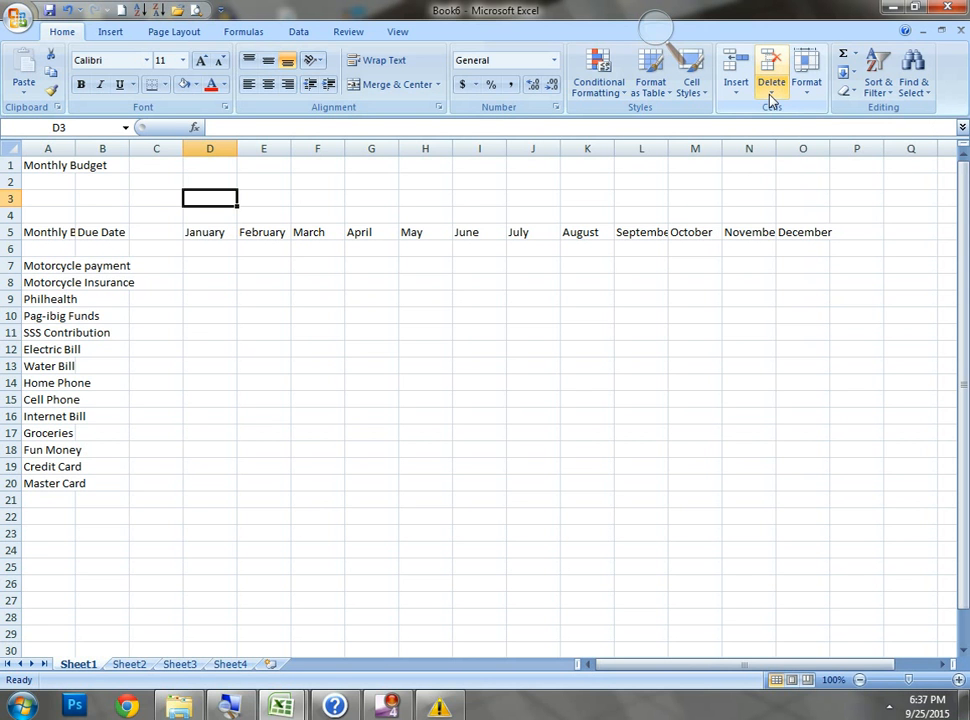
{"action": "left_click", "coordinate": [771, 96]}
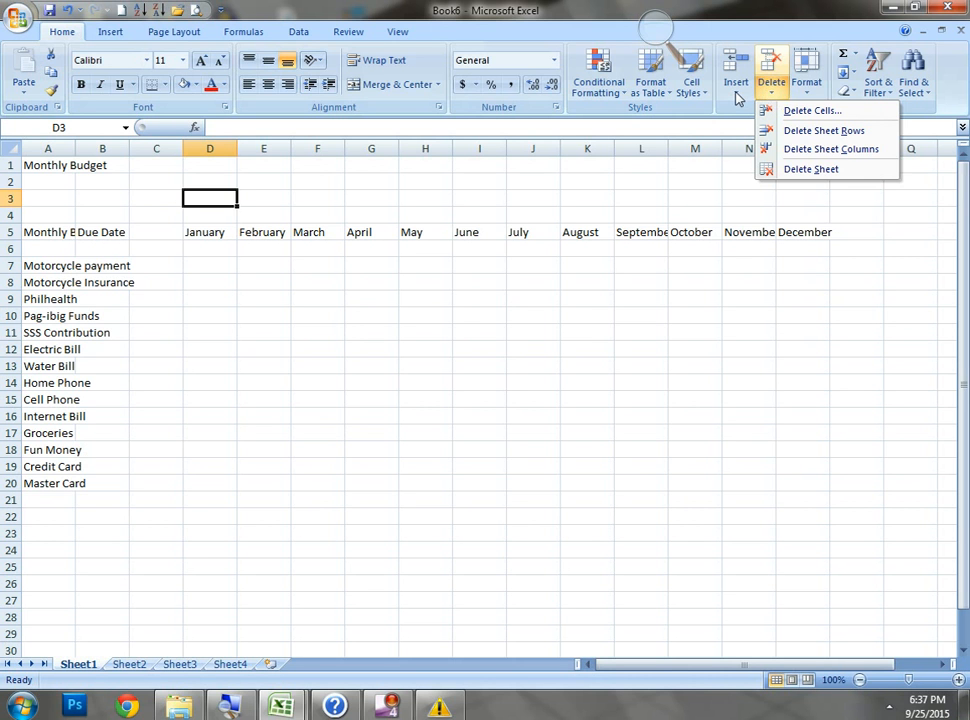
{"action": "left_click", "coordinate": [737, 95]}
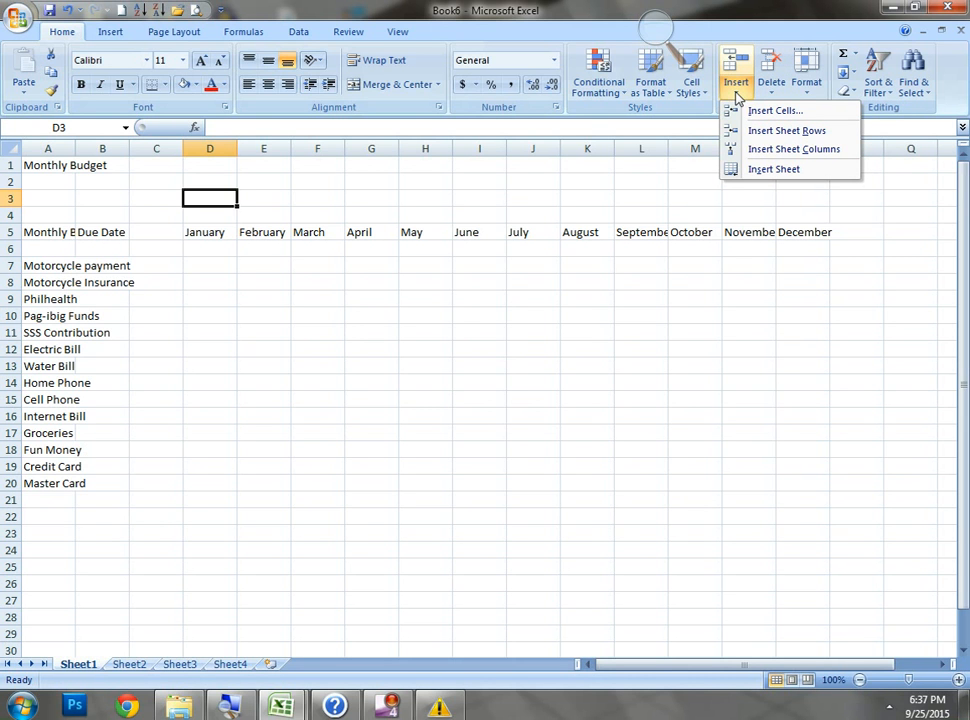
{"action": "left_click", "coordinate": [426, 301]}
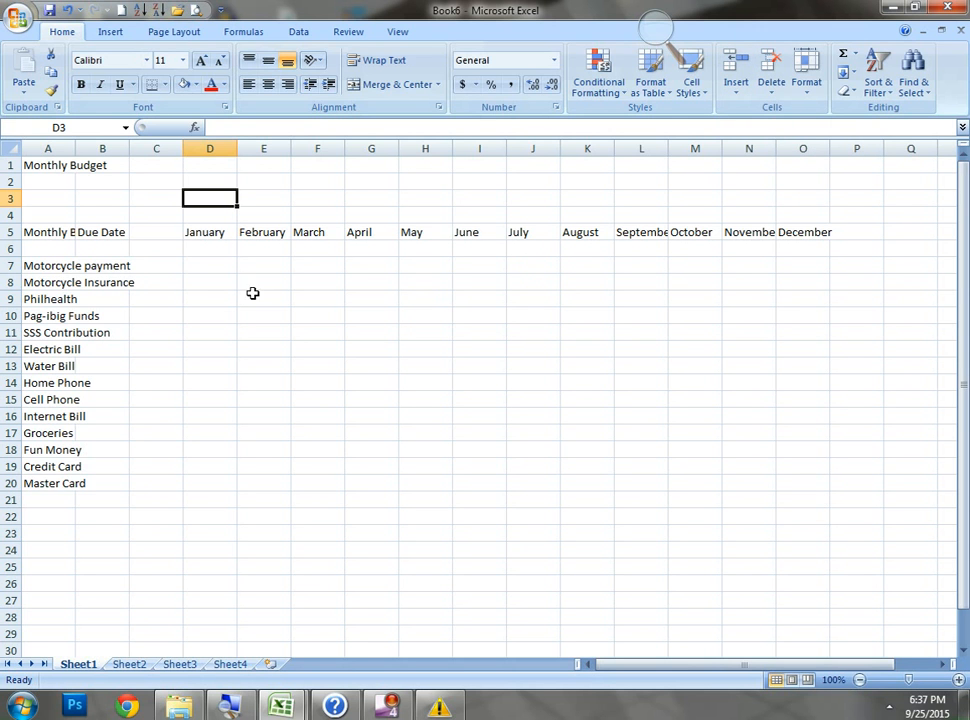
Insert a blank sheet row above the Electric Bill row and another above the Fun Money row
{"action": "left_click", "coordinate": [9, 349]}
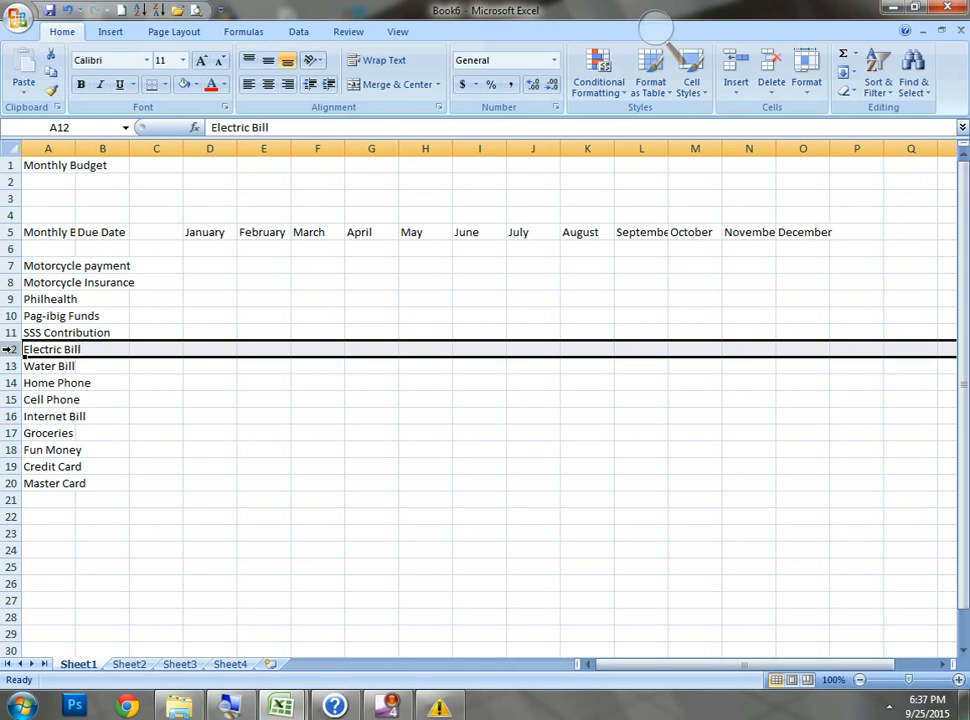
{"action": "left_click", "coordinate": [738, 83]}
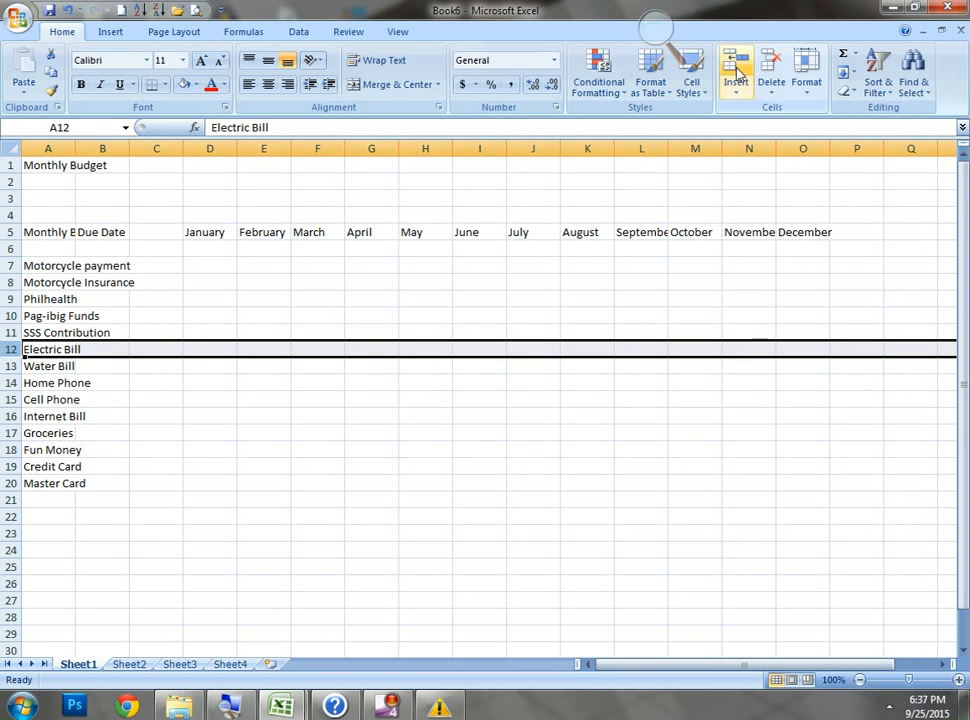
{"action": "left_click", "coordinate": [8, 467]}
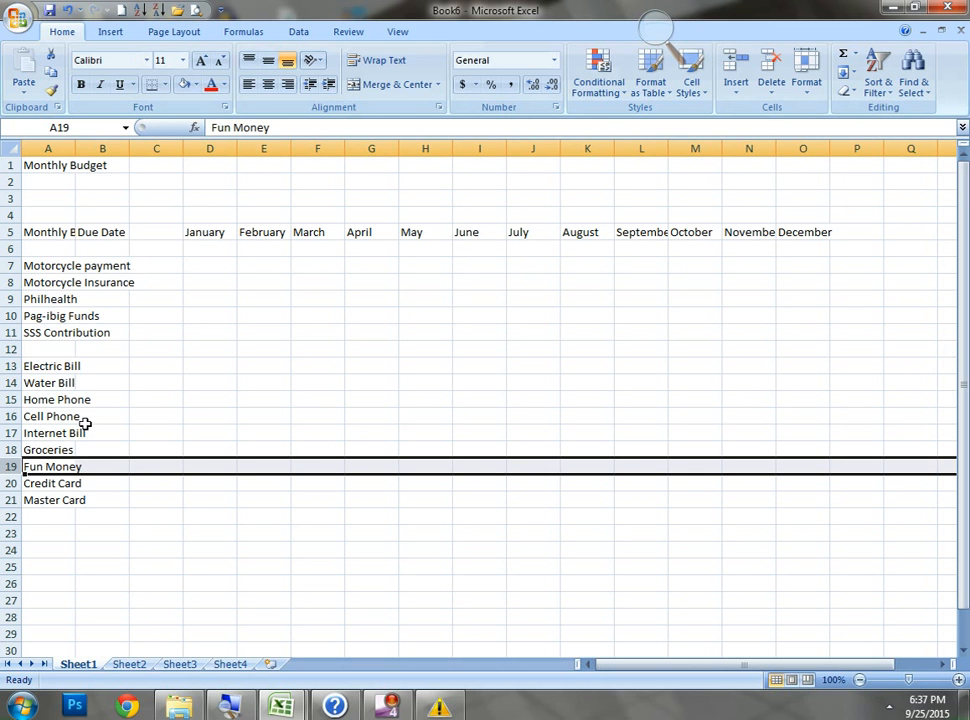
{"action": "left_click", "coordinate": [731, 67]}
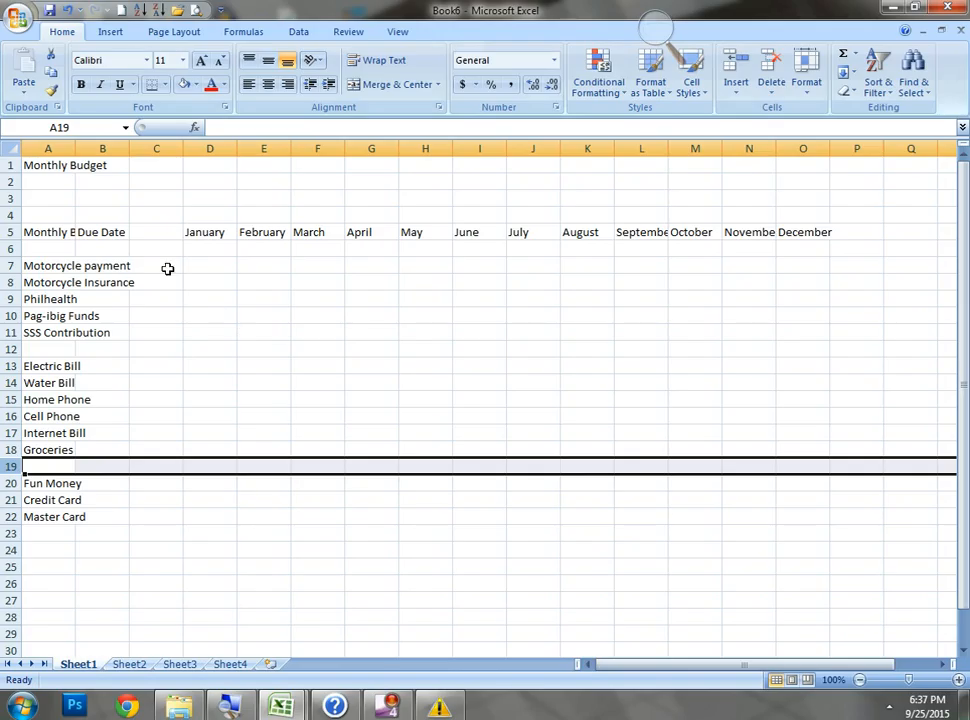
Widen column A beyond its expense names, and set its column width to exactly 20
{"action": "left_click", "coordinate": [64, 177]}
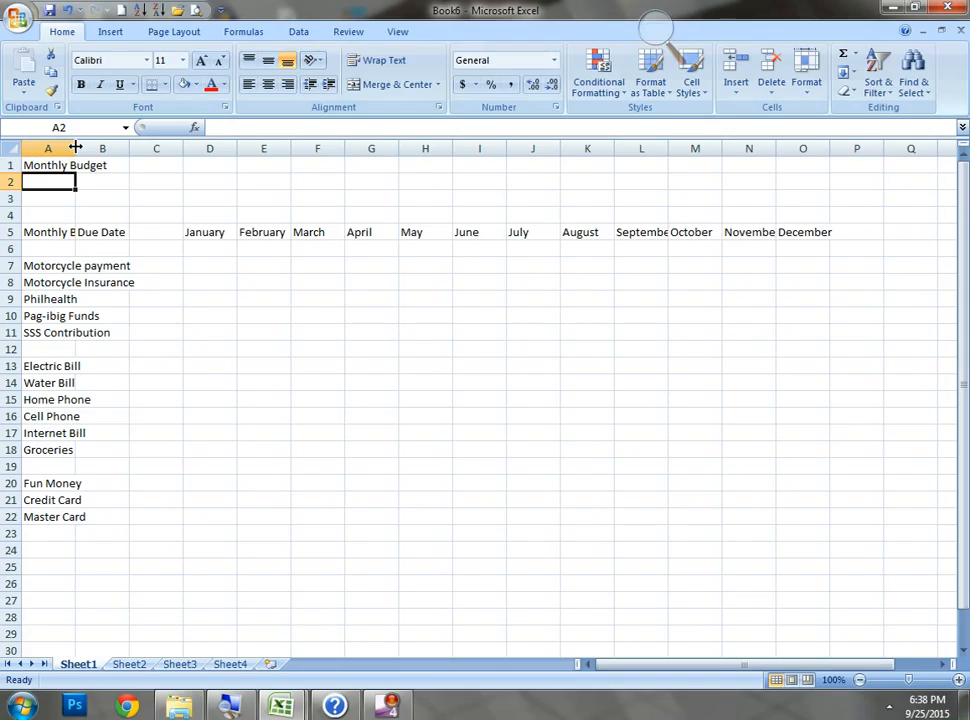
{"action": "left_click_drag", "start_coordinate": [75, 147], "coordinate": [159, 160]}
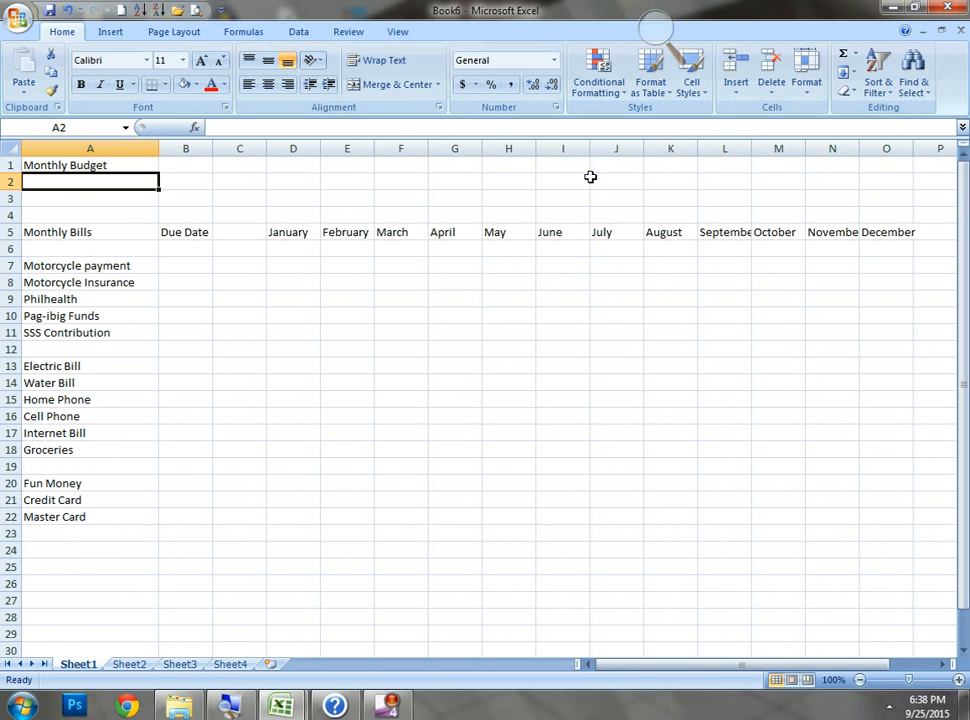
{"action": "left_click", "coordinate": [803, 84]}
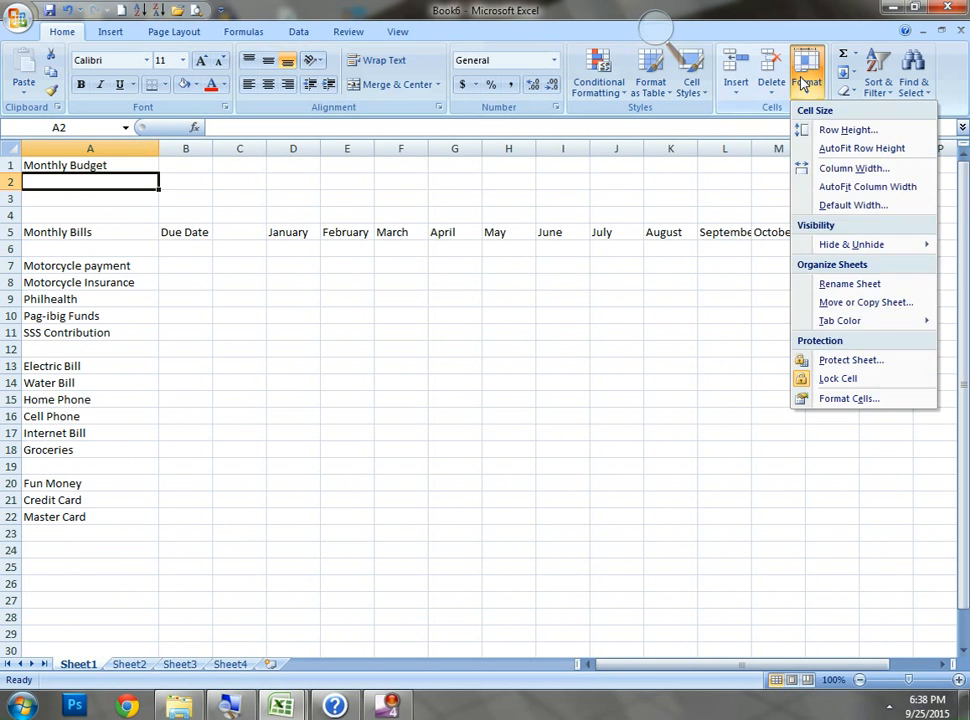
{"action": "left_click", "coordinate": [818, 172]}
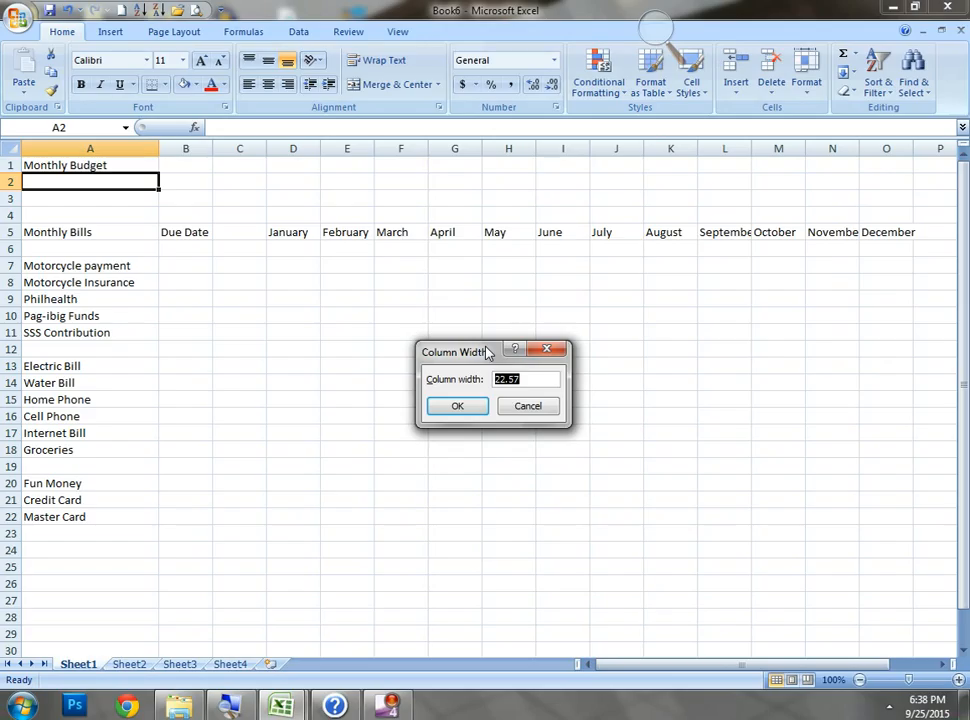
{"action": "left_click_drag", "start_coordinate": [485, 350], "coordinate": [479, 313]}
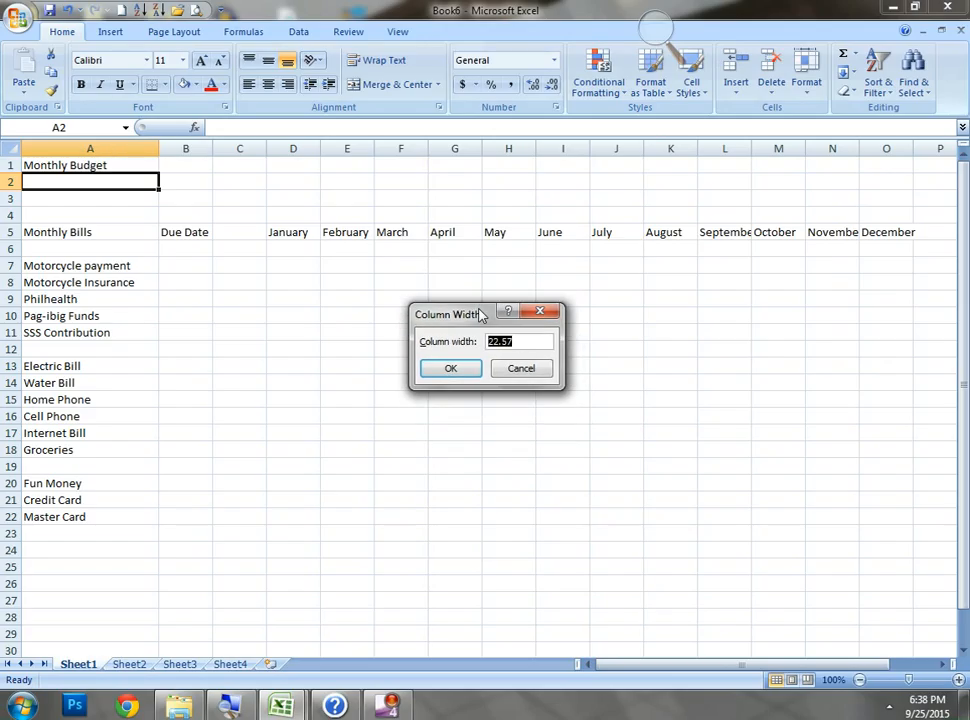
{"action": "type", "text": "20"}
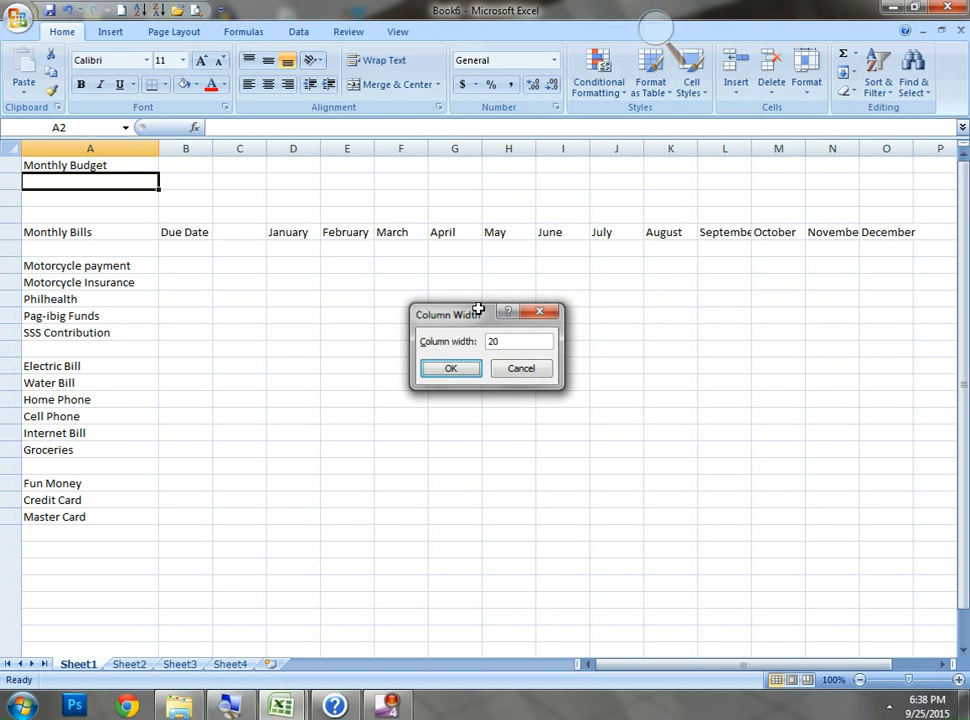
{"action": "key", "text": "Return"}
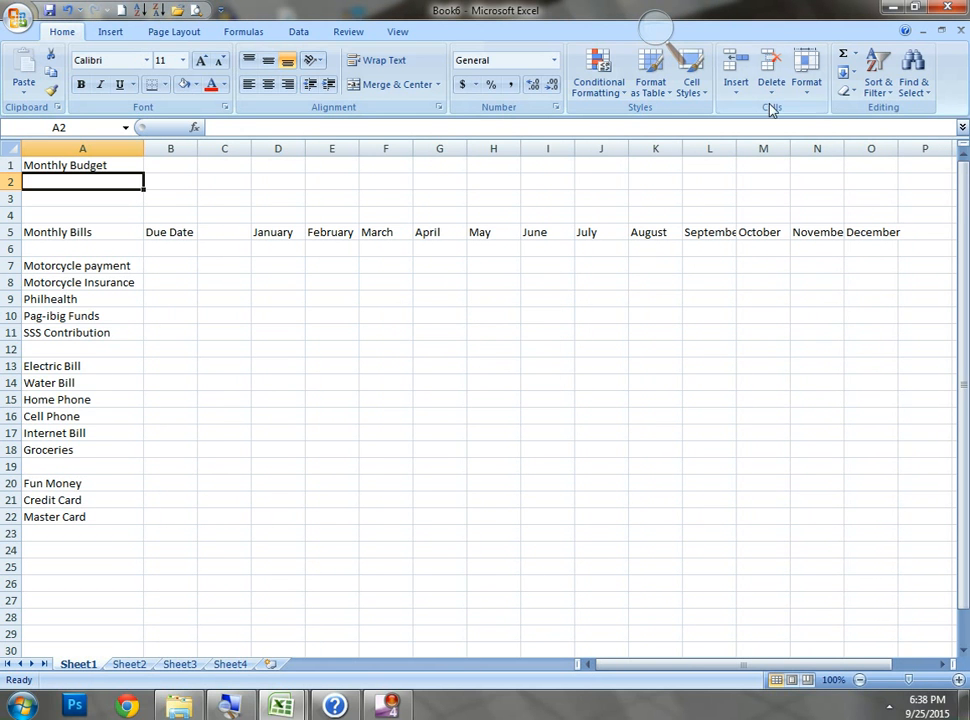
AutoFit column A to its longest expense name and make row 1 slightly taller
{"action": "left_click", "coordinate": [806, 80]}
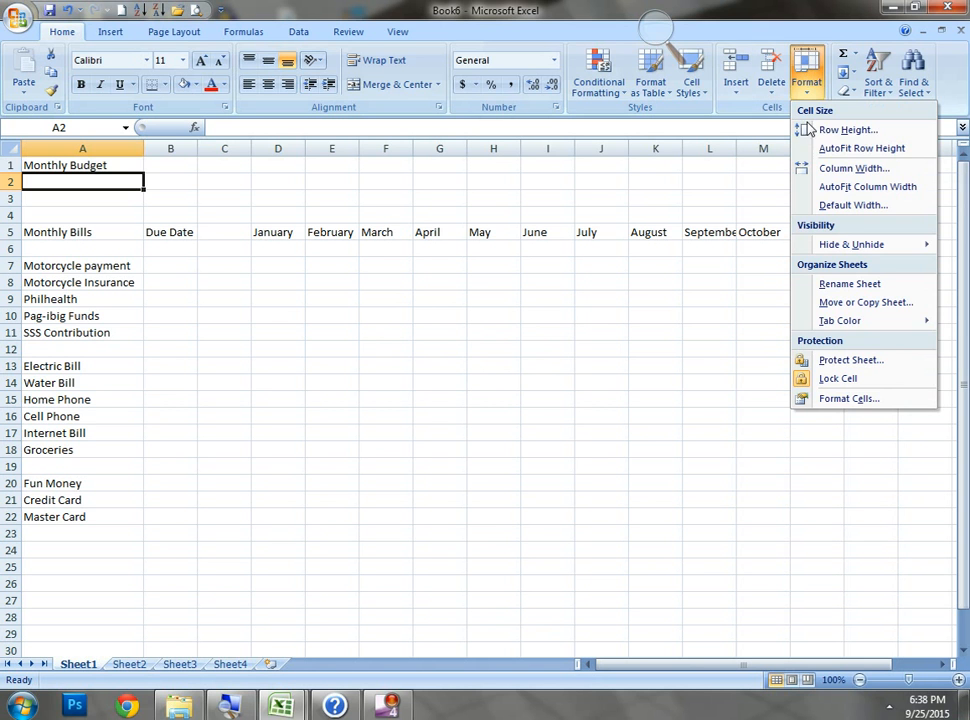
{"action": "left_click", "coordinate": [818, 189]}
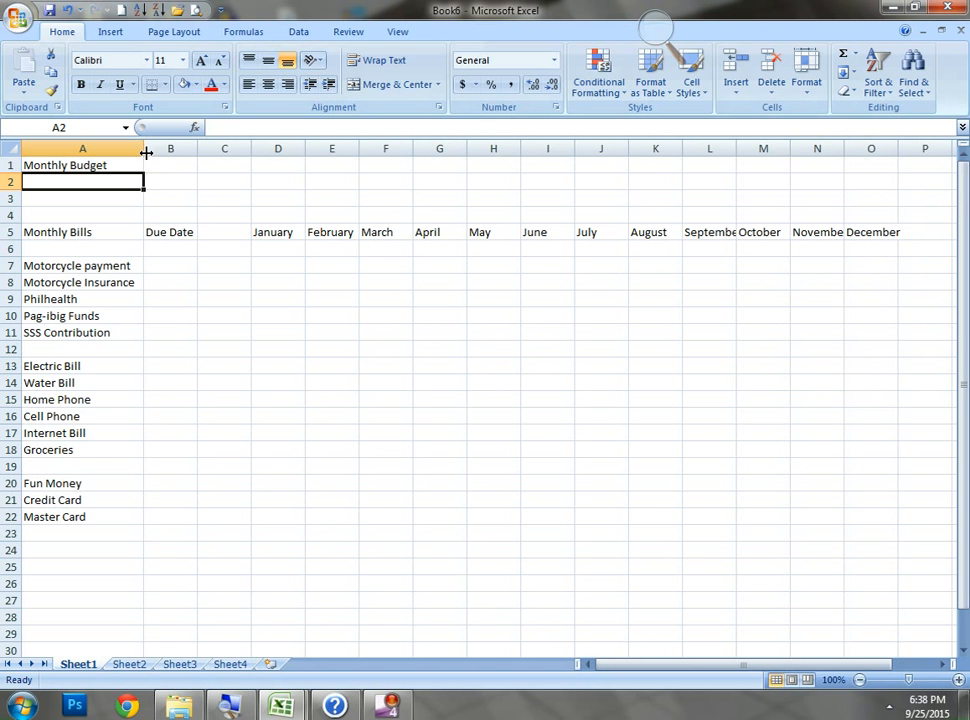
{"action": "left_click_drag", "start_coordinate": [145, 151], "coordinate": [225, 154]}
{"action": "double_click", "coordinate": [224, 148]}
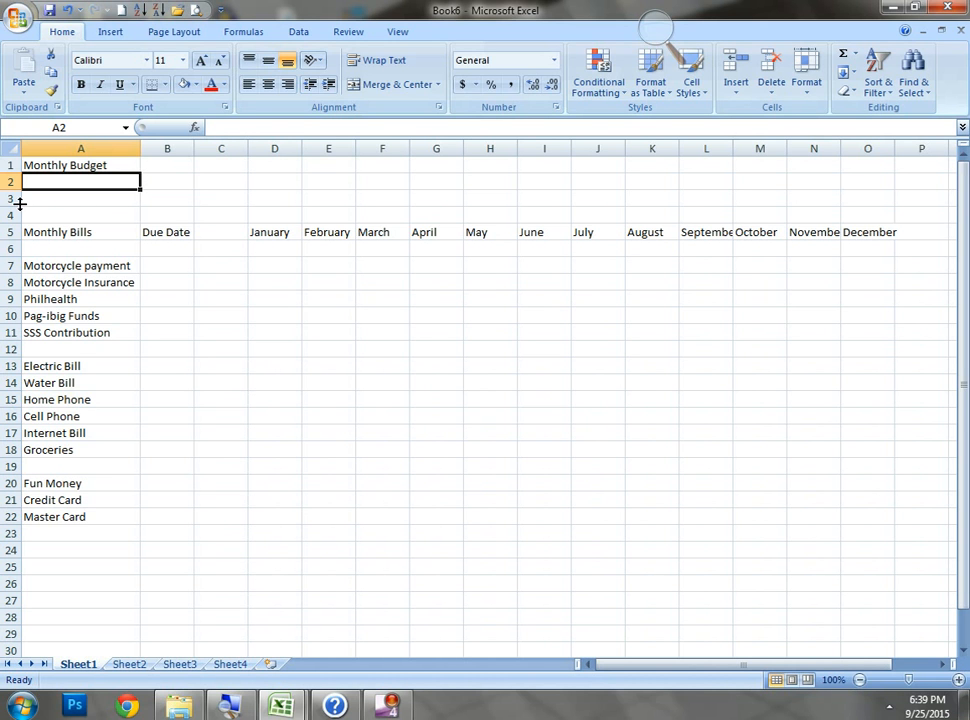
{"action": "mouse_move", "coordinate": [9, 173]}
{"action": "left_mouse_down"}
{"action": "mouse_move", "coordinate": [14, 195]}
{"action": "mouse_move", "coordinate": [13, 162]}
{"action": "mouse_move", "coordinate": [14, 177]}
{"action": "left_mouse_up"}
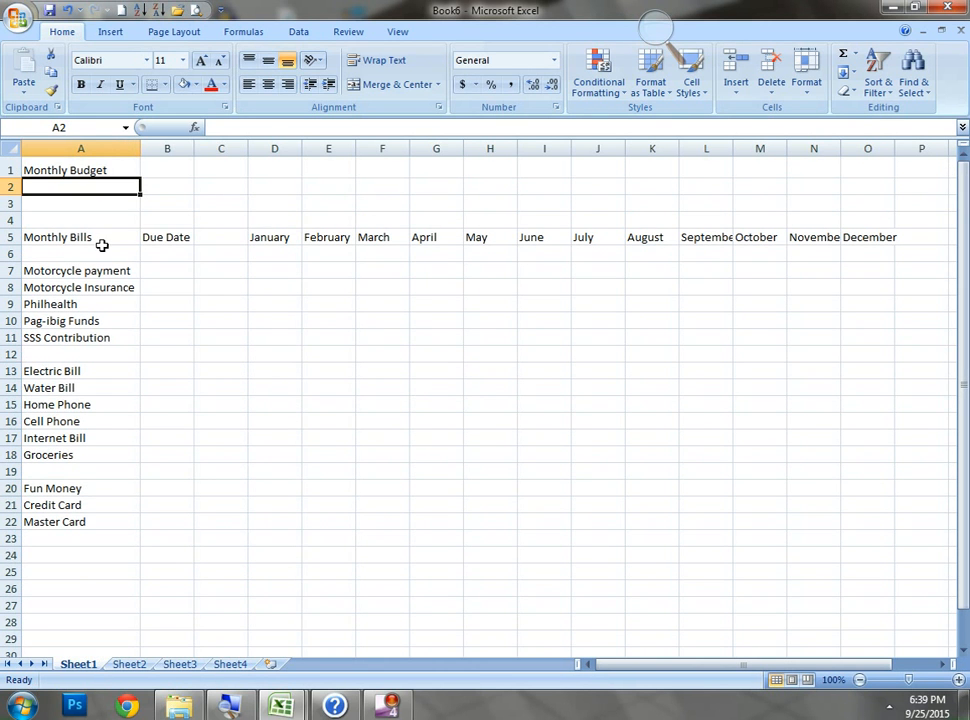
Enter the header Paid (Y/N) in C5 and widen column C slightly so the header fits
{"action": "left_click", "coordinate": [224, 232]}
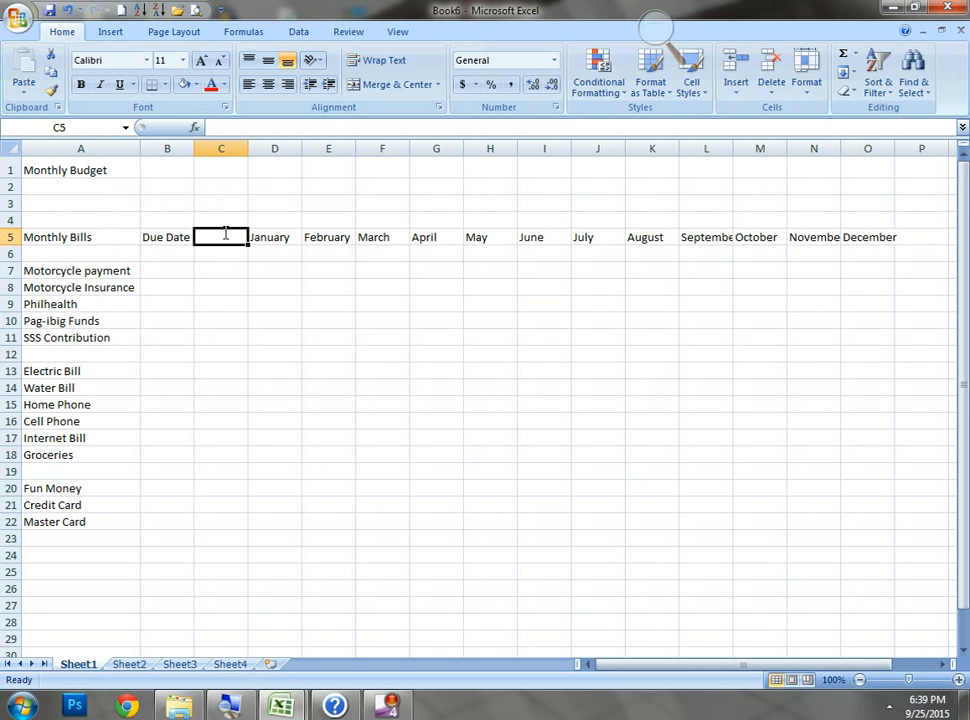
{"action": "type", "text": "Paid"}
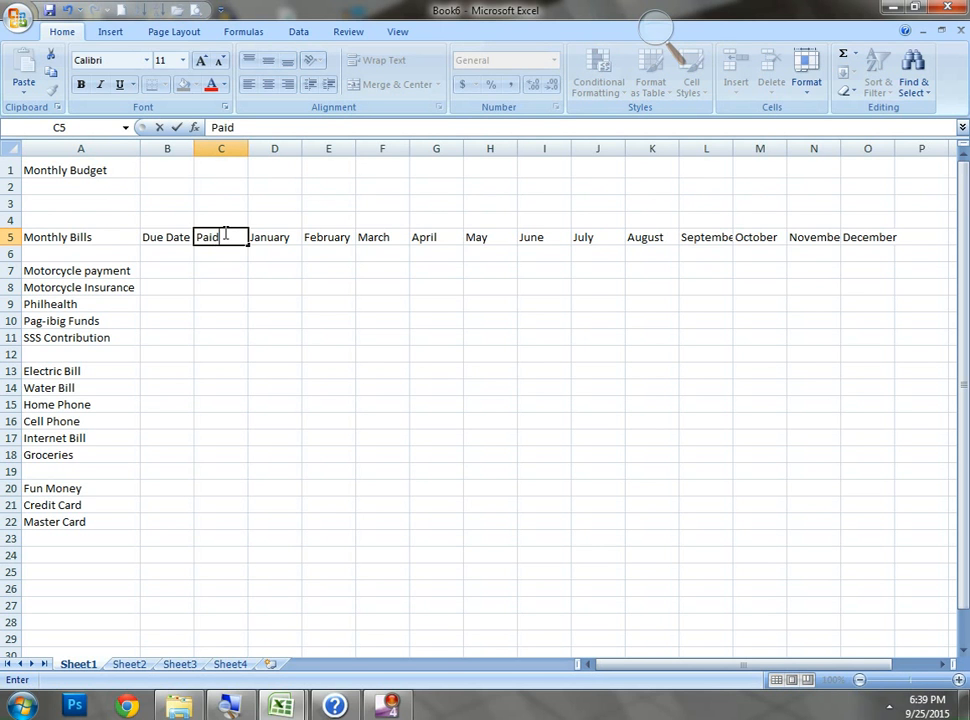
{"action": "type", "text": " (Y/N0"}
{"action": "key", "text": "Return"}
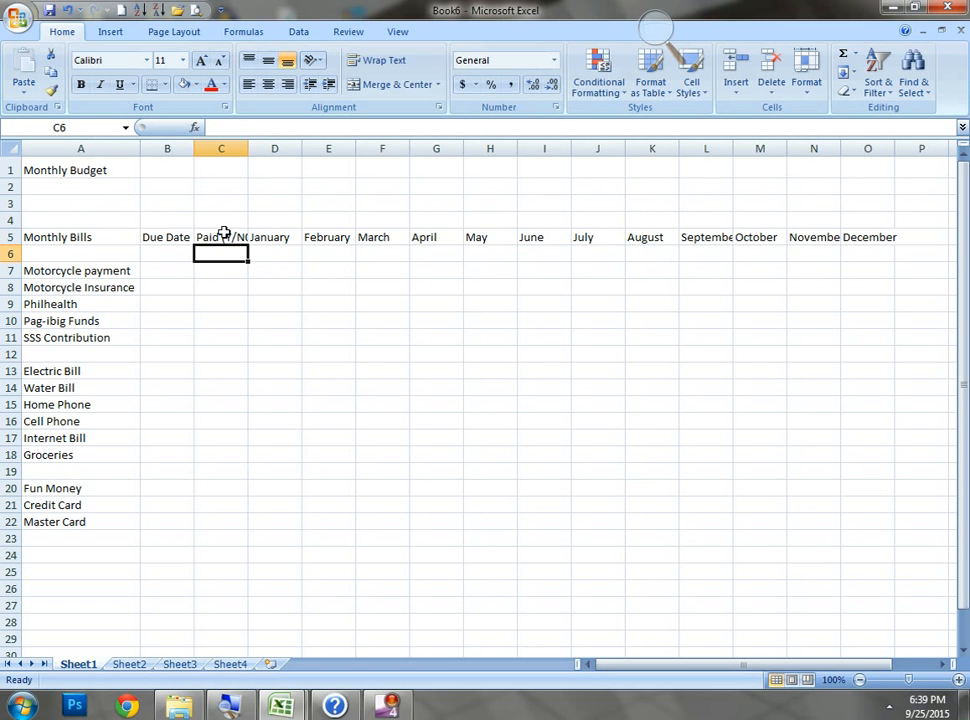
{"action": "left_click", "coordinate": [224, 233]}
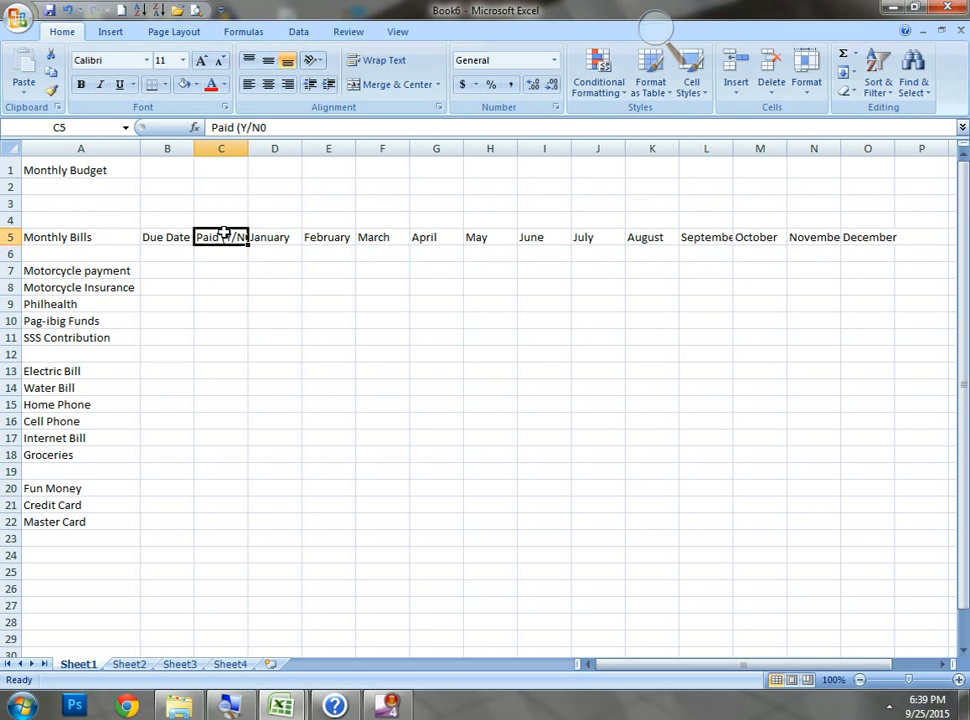
{"action": "key", "text": "F2"}
{"action": "key", "text": "BackSpace"}
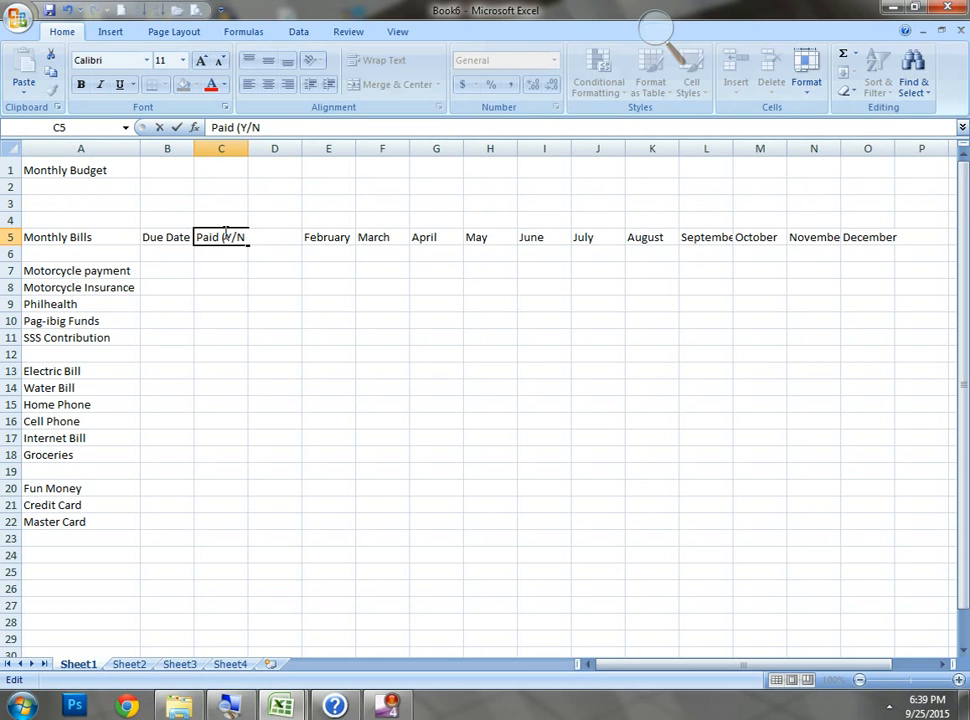
{"action": "type", "text": ")"}
{"action": "key", "text": "Return"}
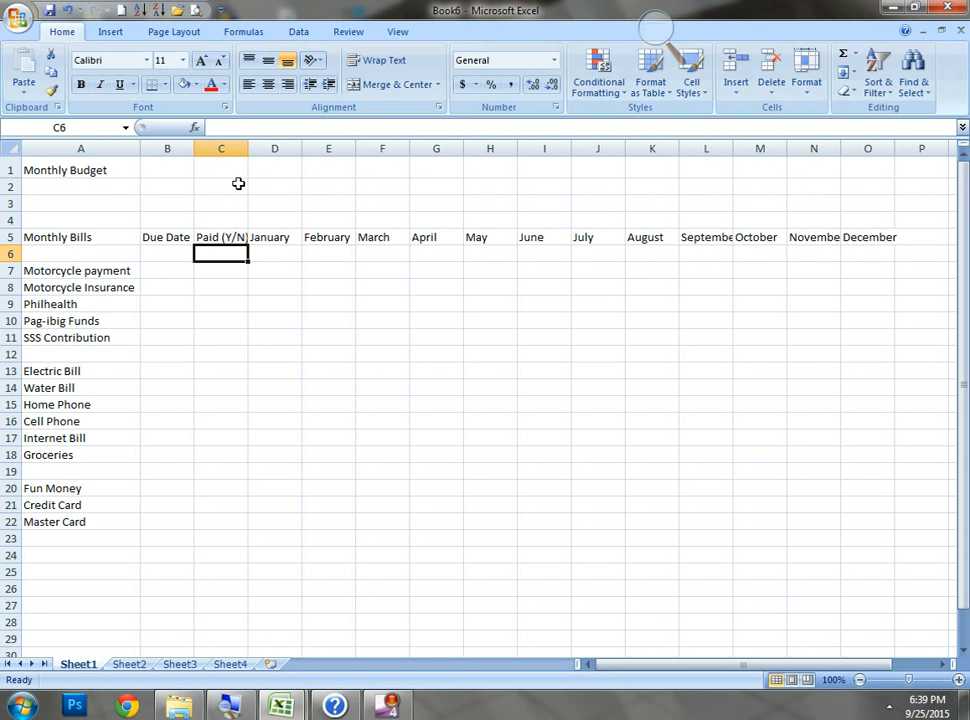
{"action": "left_click_drag", "start_coordinate": [245, 149], "coordinate": [253, 149]}
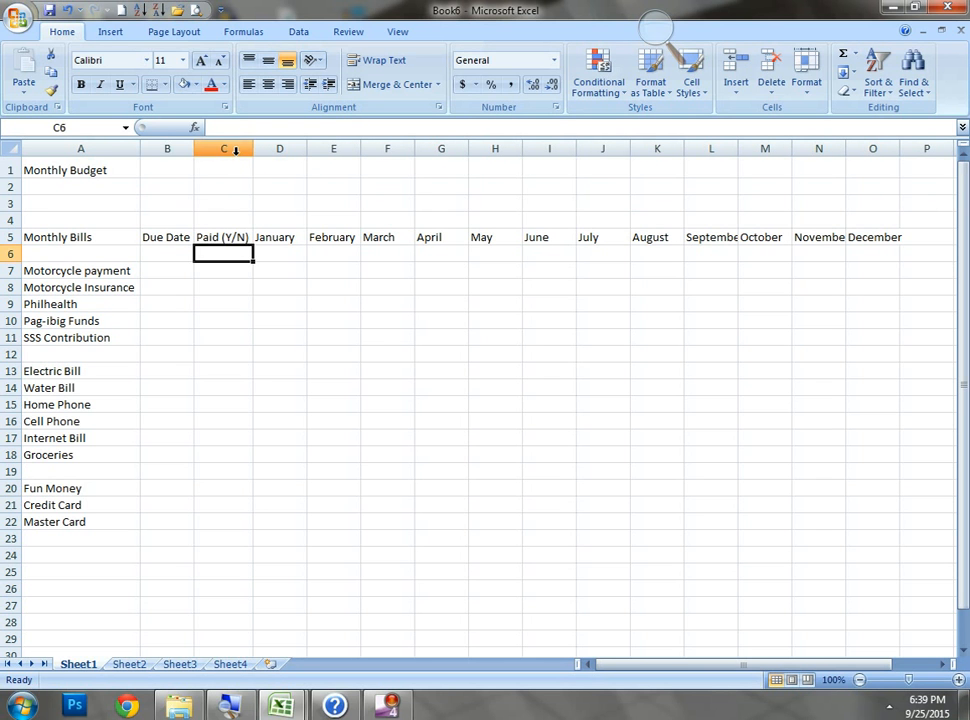
Enter the category heading Fixed Expenses in A6, above Motorcycle payment
{"action": "left_click", "coordinate": [76, 259]}
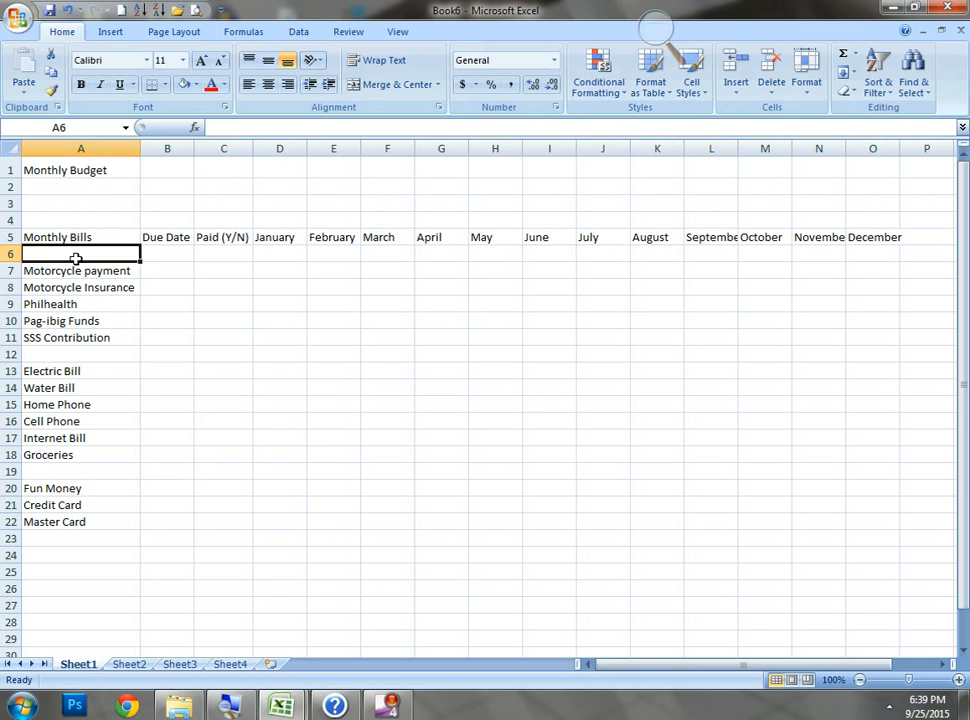
{"action": "type", "text": "Fixed Expe"}
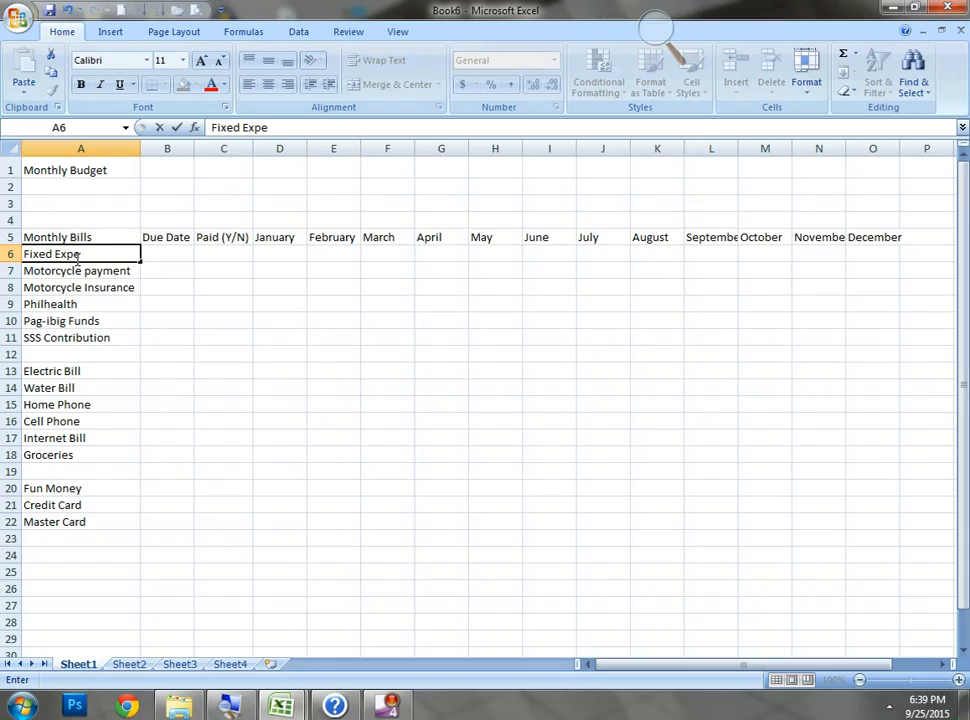
{"action": "type", "text": "nses"}
{"action": "key", "text": "Return"}
Enter the category heading Variable Expenses in the blank cell A12, above Electric Bill
{"action": "key", "text": "Down"}
{"action": "key", "text": "Down"}
{"action": "key", "text": "Down"}
{"action": "key", "text": "Down"}
{"action": "key", "text": "Down"}
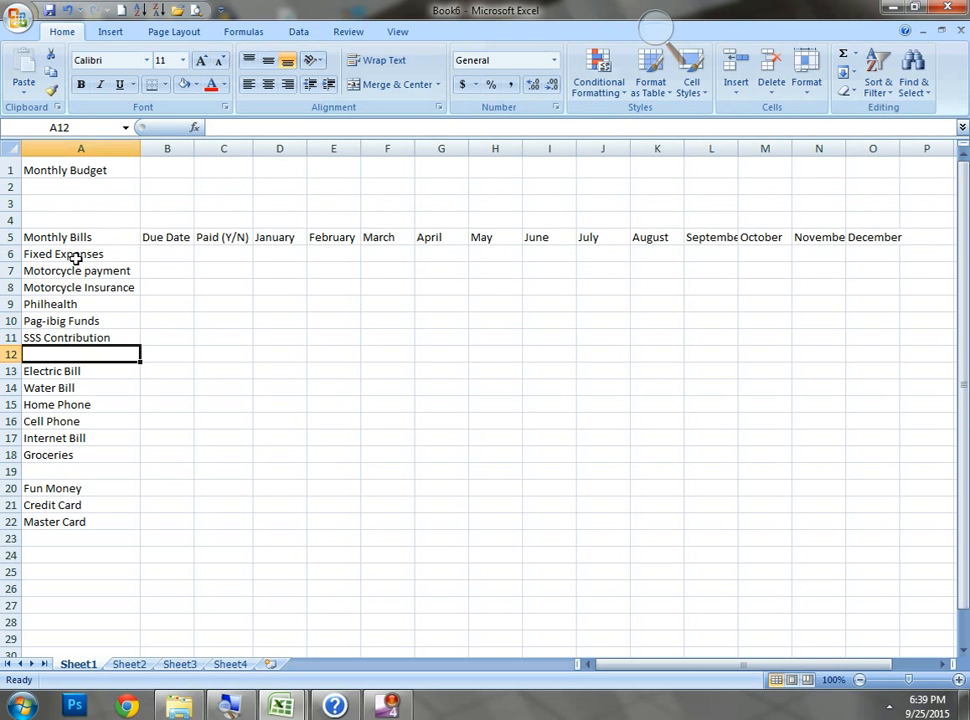
{"action": "type", "text": "Va"}
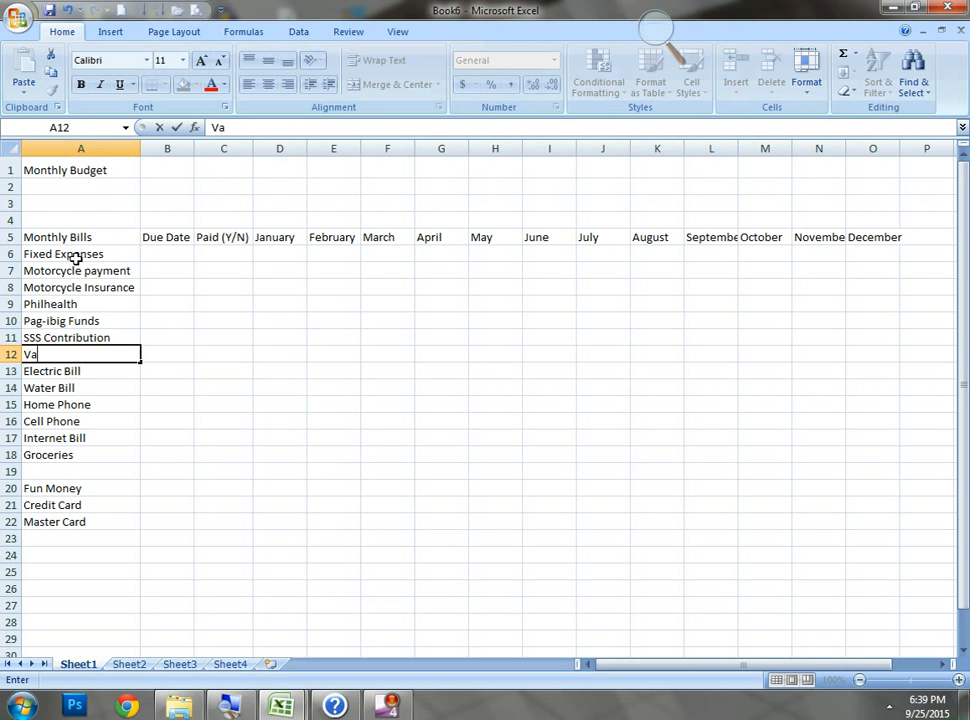
{"action": "type", "text": "riable Exp"}
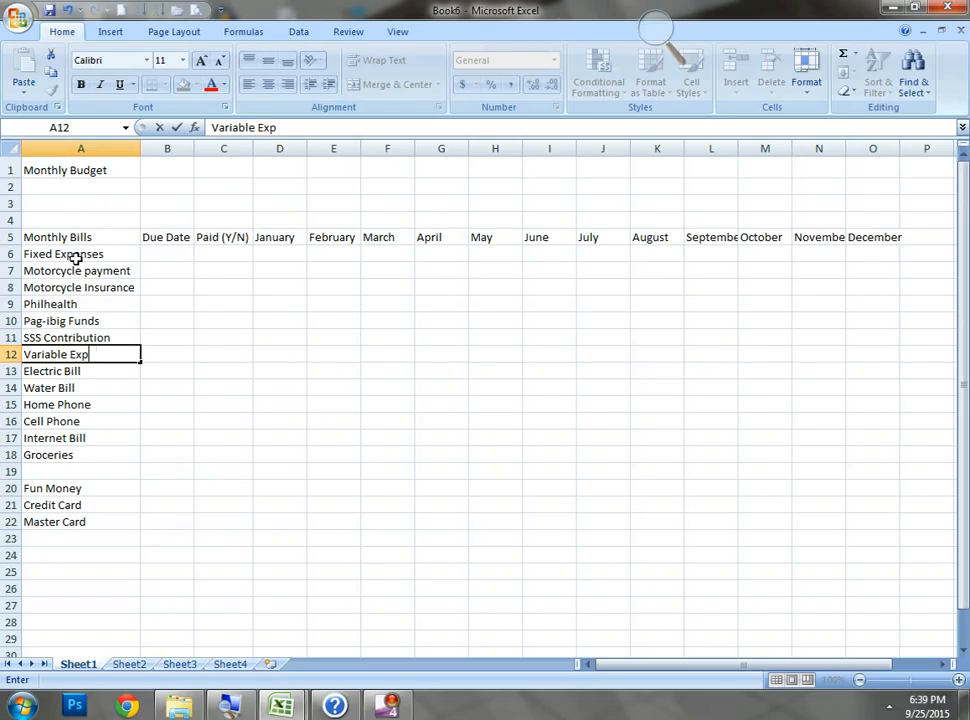
{"action": "type", "text": "enses"}
{"action": "key", "text": "Return"}
Enter the category heading Other Expenses in the blank cell A19, above Fun Money
{"action": "key", "text": "Down"}
{"action": "key", "text": "Down"}
{"action": "key", "text": "Down"}
{"action": "key", "text": "Down"}
{"action": "key", "text": "Down"}
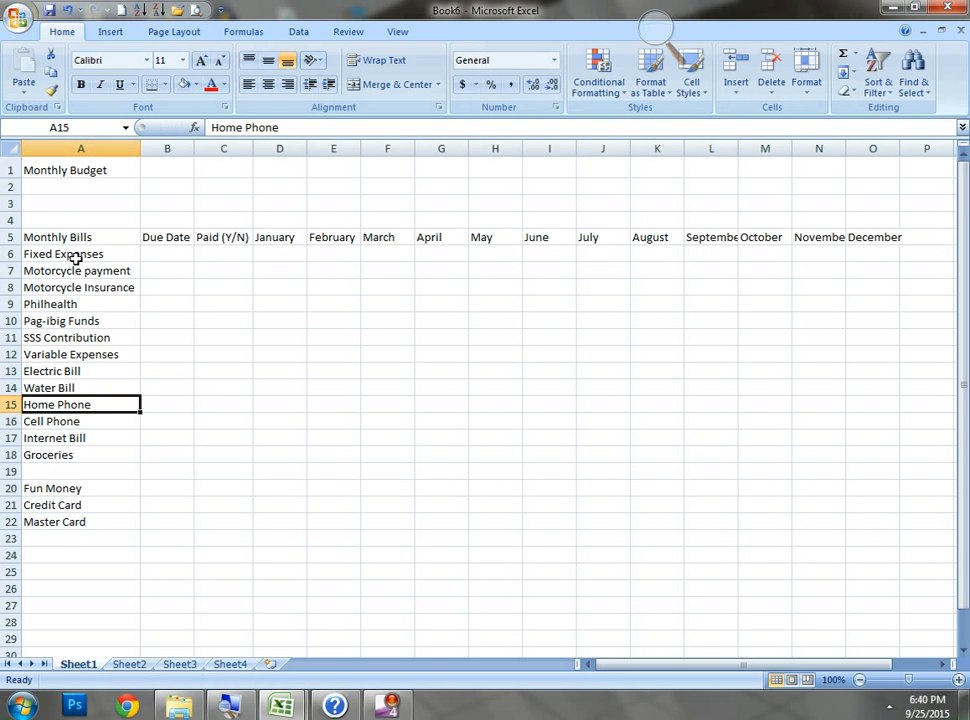
{"action": "key", "text": "Down"}
{"action": "type", "text": "O"}
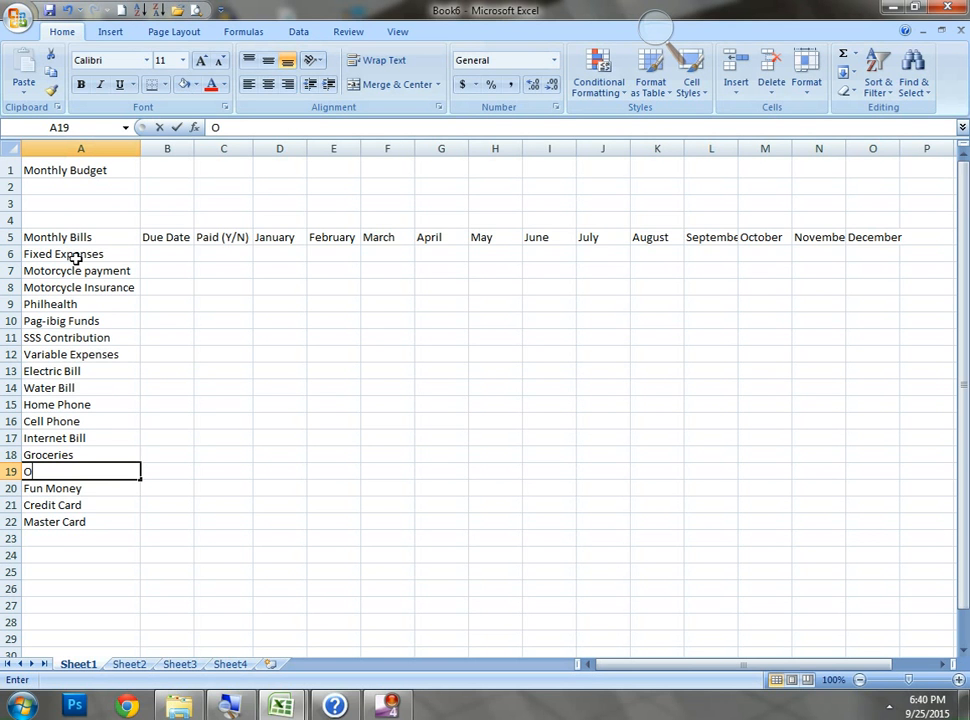
{"action": "type", "text": "ther Expenses"}
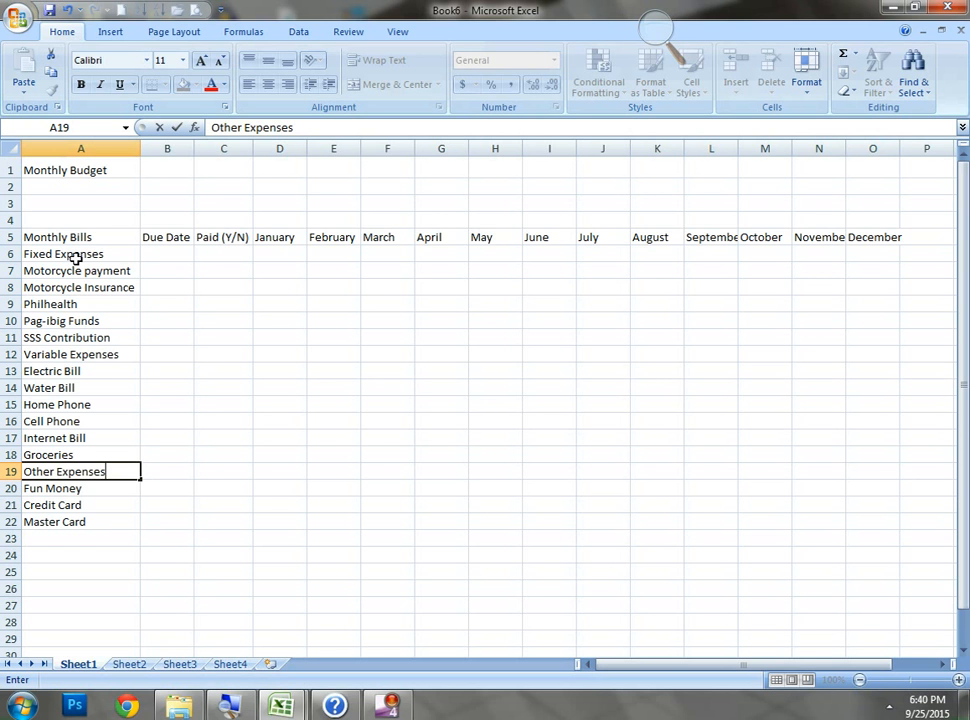
{"action": "key", "text": "Return"}
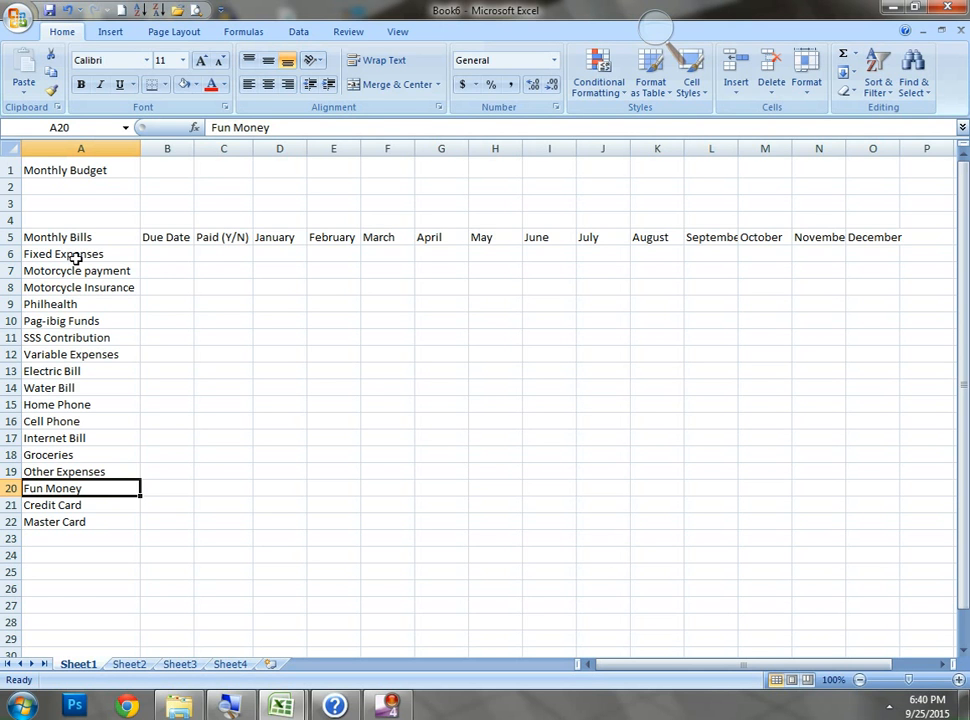
{"action": "key", "text": "Return"}
{"action": "key", "text": "Up"}
{"action": "key", "text": "Up"}
{"action": "key", "text": "Up"}
{"action": "key", "text": "Up"}
{"action": "key", "text": "Up"}
{"action": "key", "text": "Up"}
{"action": "key", "text": "Up"}
{"action": "key", "text": "Up"}
{"action": "key", "text": "Up"}
{"action": "key", "text": "Up"}
{"action": "key", "text": "Up"}
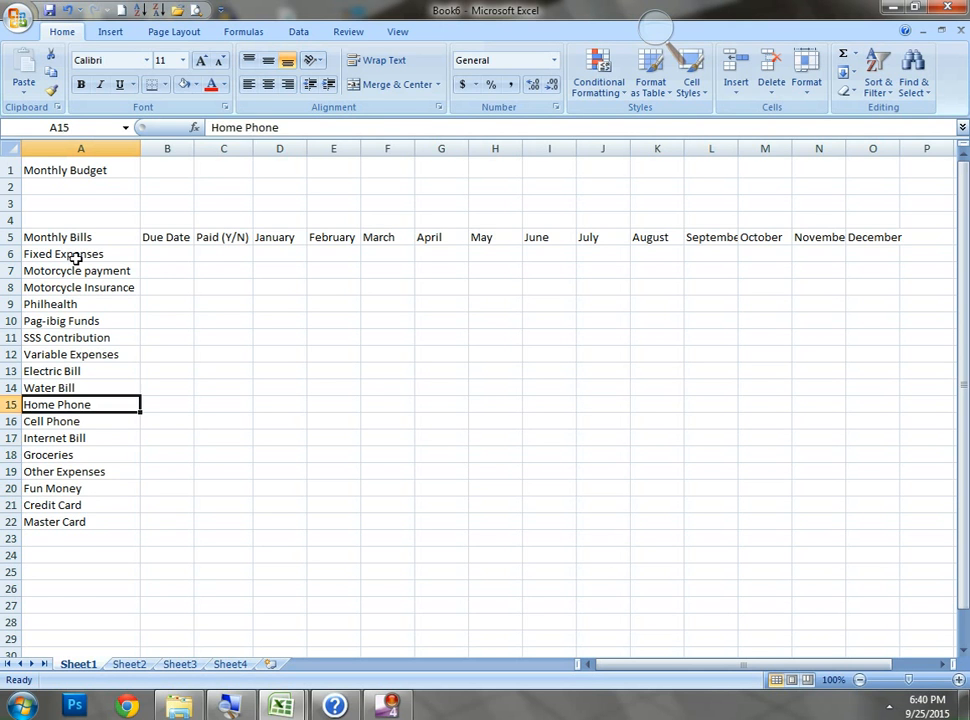
{"action": "key", "text": "Up"}
{"action": "key", "text": "Up"}
{"action": "key", "text": "Up"}
{"action": "key", "text": "Up"}
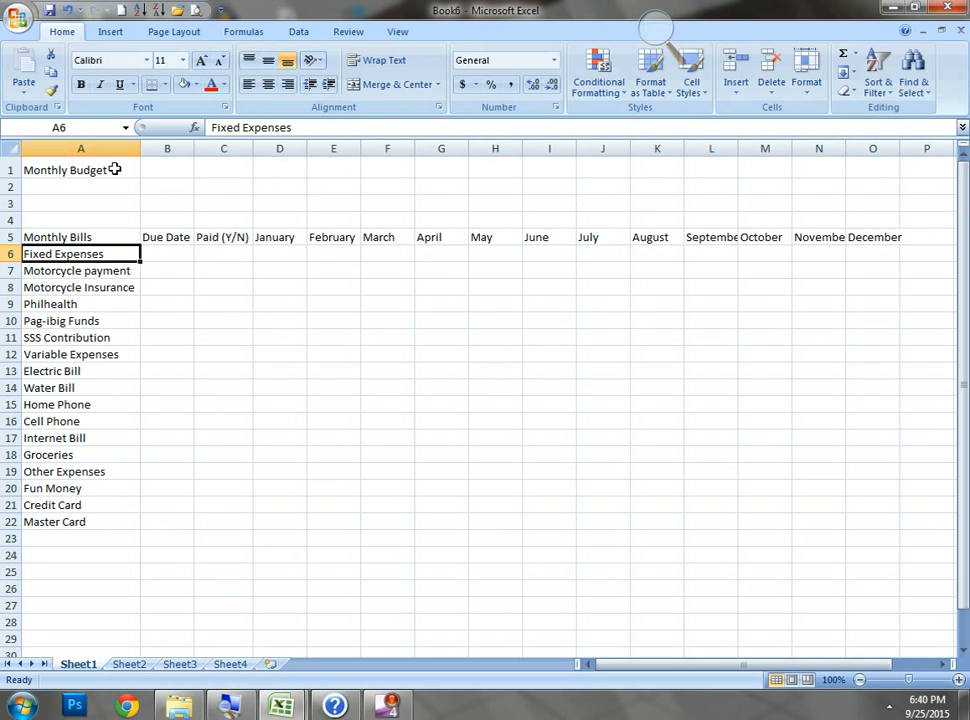
Merge and center the Monthly Budget title across A1:O4
{"action": "left_click_drag", "start_coordinate": [115, 169], "coordinate": [883, 214]}
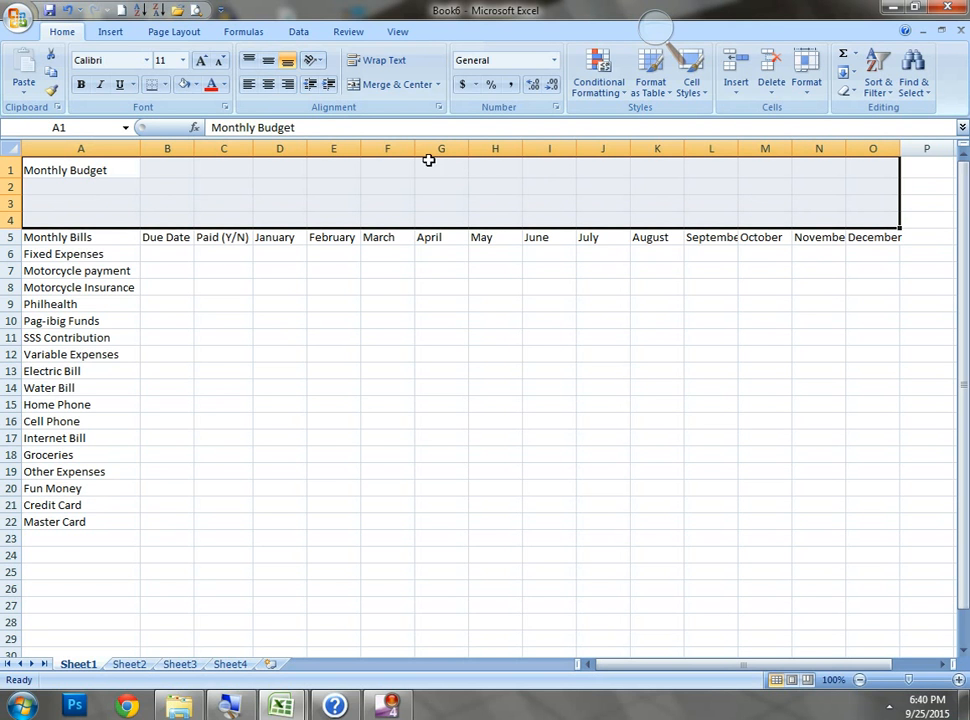
{"action": "left_click", "coordinate": [410, 90]}
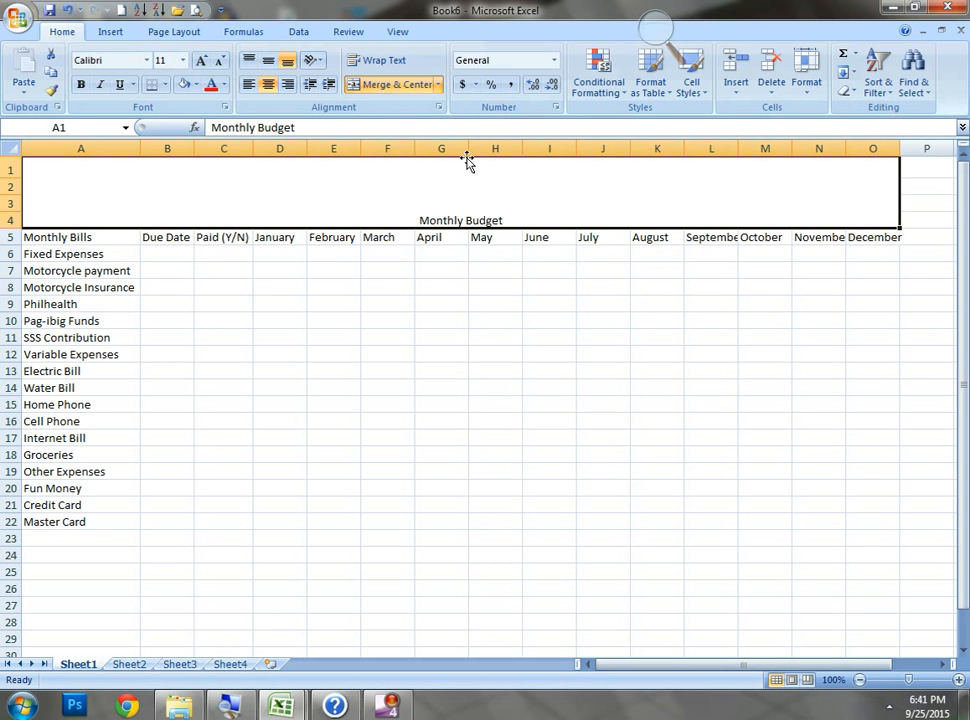
Try Merge Across, Merge Cells and Unmerge Cells on the title range A1:O4, finishing with Merge & Center
{"action": "left_click", "coordinate": [437, 85]}
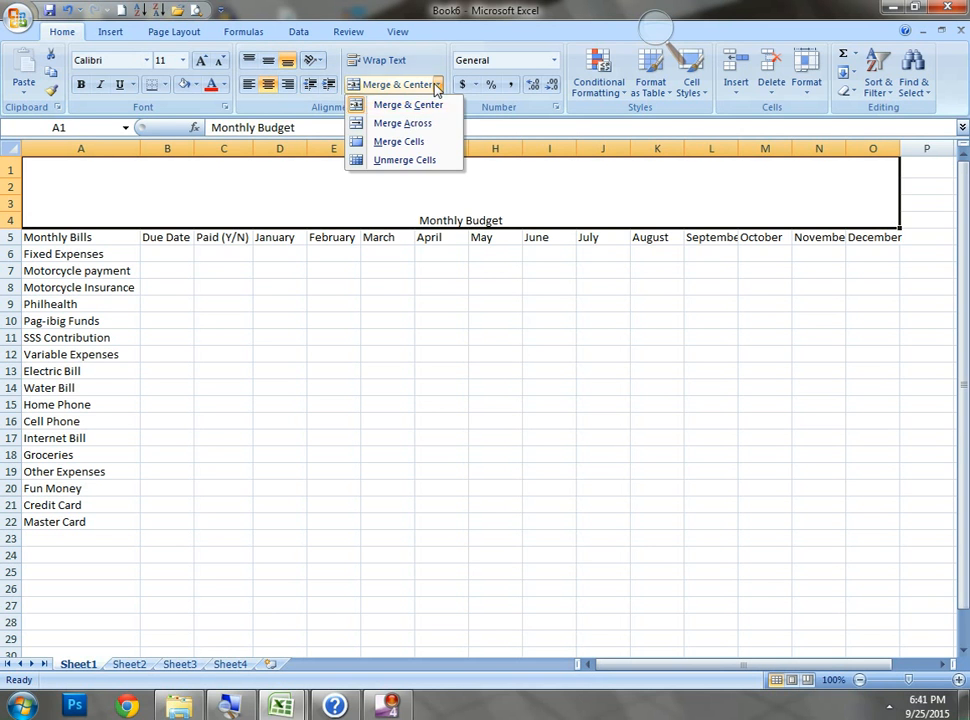
{"action": "left_click", "coordinate": [412, 125]}
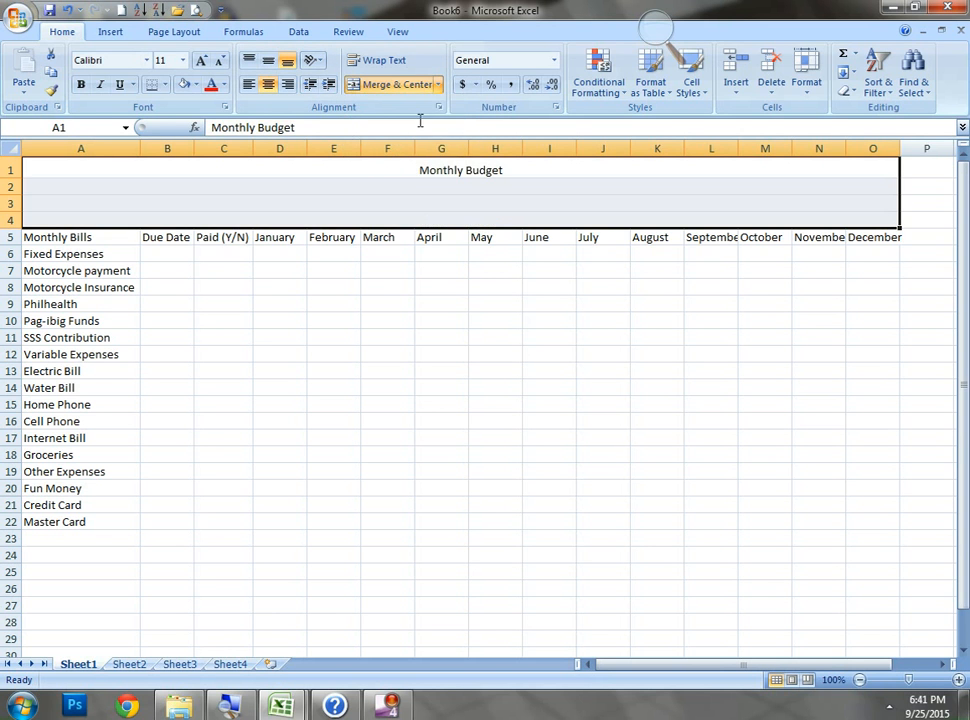
{"action": "left_click", "coordinate": [439, 87]}
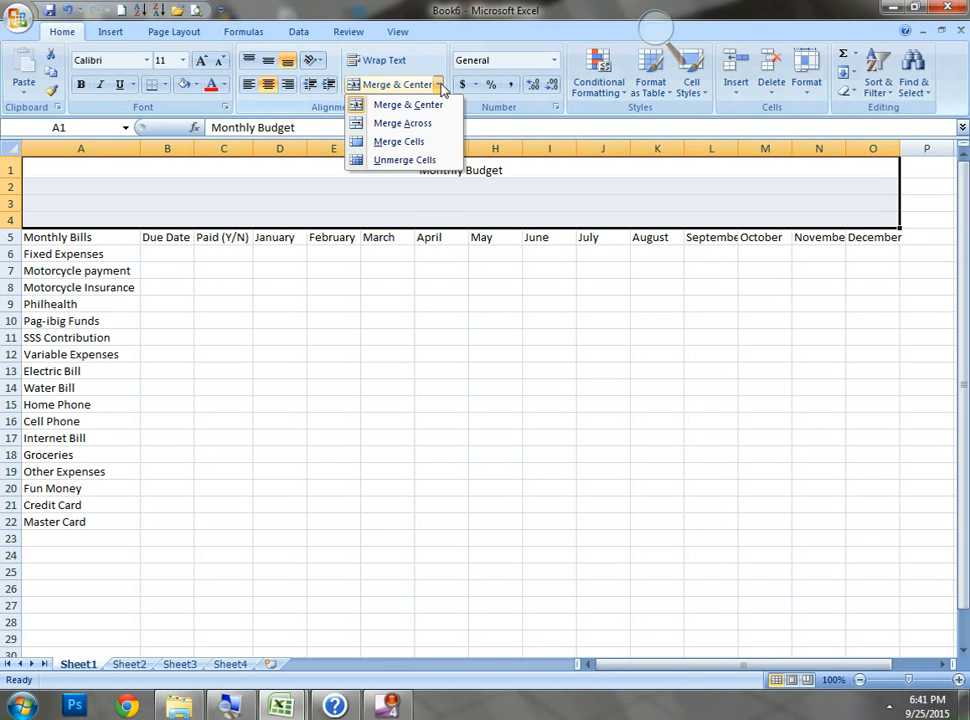
{"action": "left_click", "coordinate": [419, 143]}
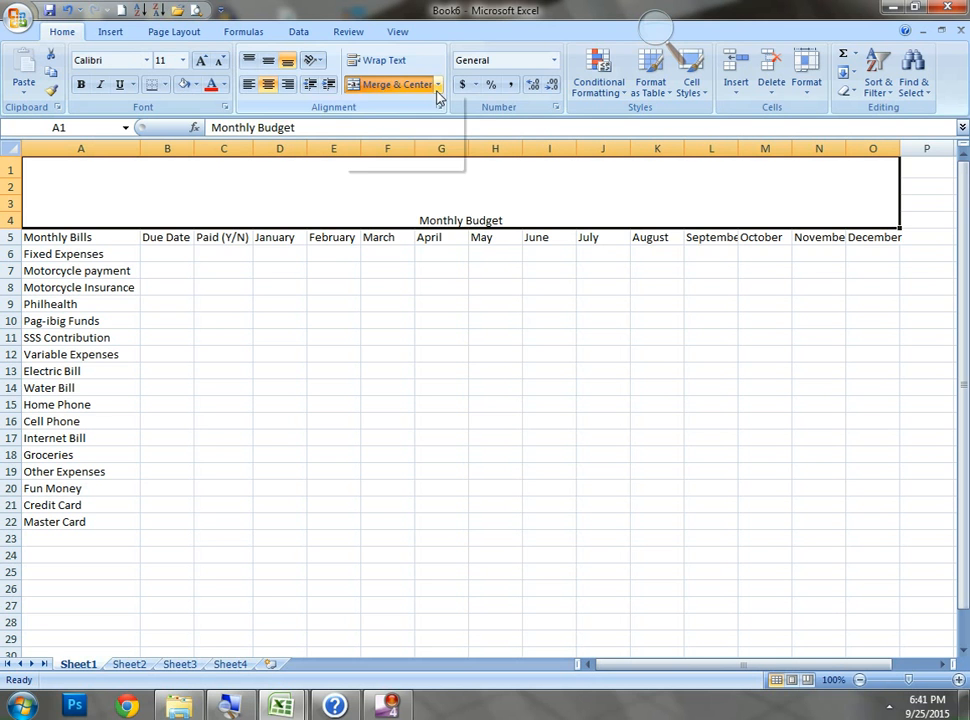
{"action": "left_click", "coordinate": [437, 87]}
{"action": "left_click", "coordinate": [405, 162]}
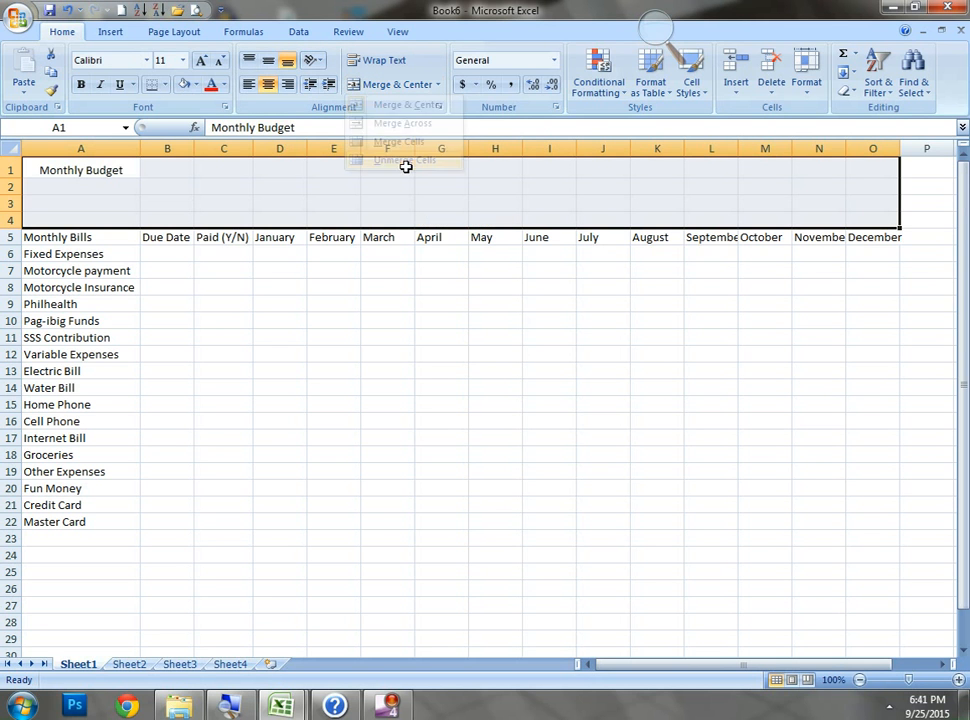
{"action": "left_click", "coordinate": [416, 90]}
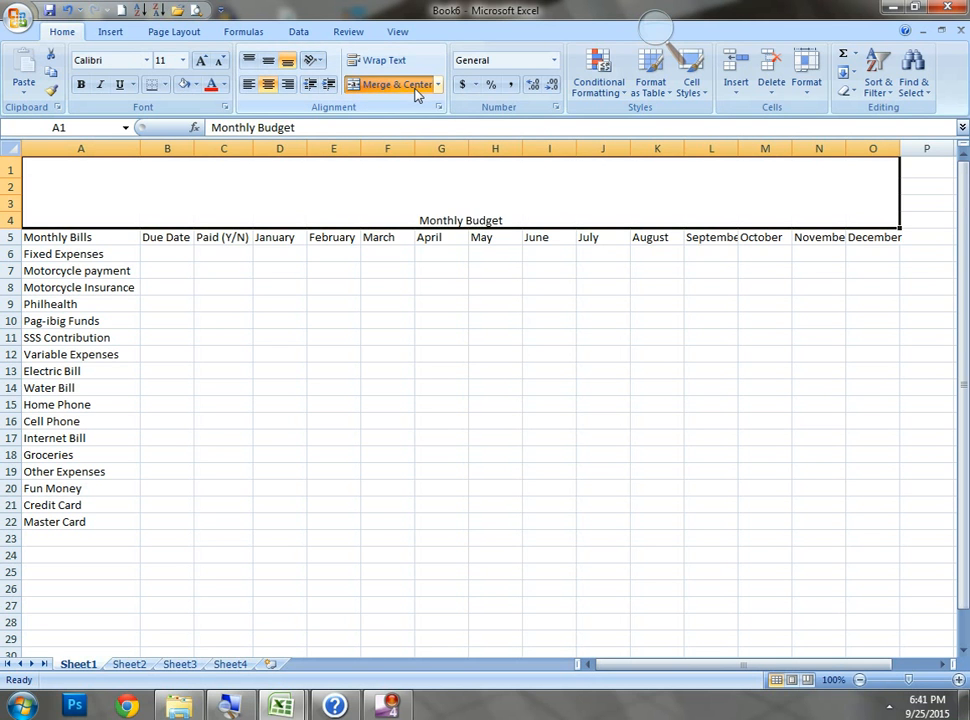
Try left, center and right alignment on the Monthly Budget title, along with middle and top vertical alignment
{"action": "left_click", "coordinate": [249, 88]}
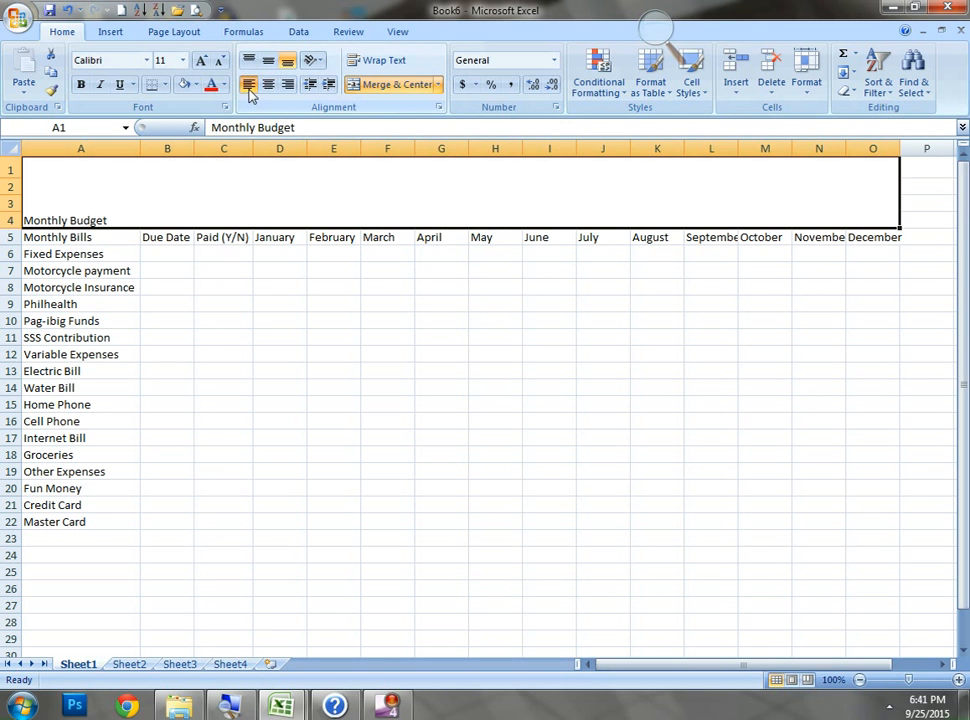
{"action": "left_click", "coordinate": [268, 88]}
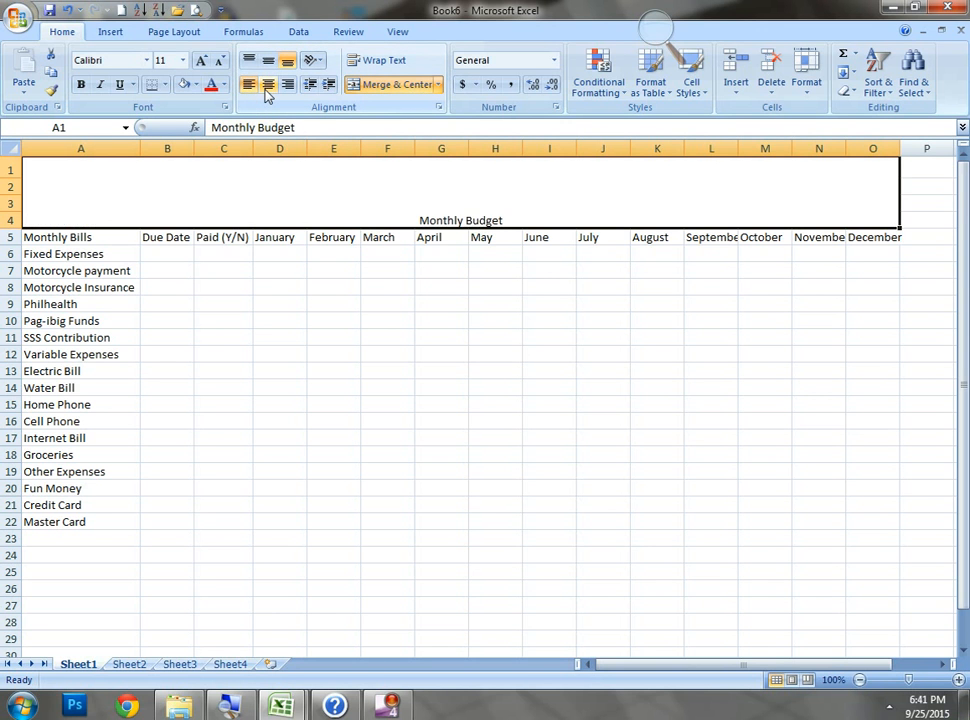
{"action": "left_click", "coordinate": [288, 86]}
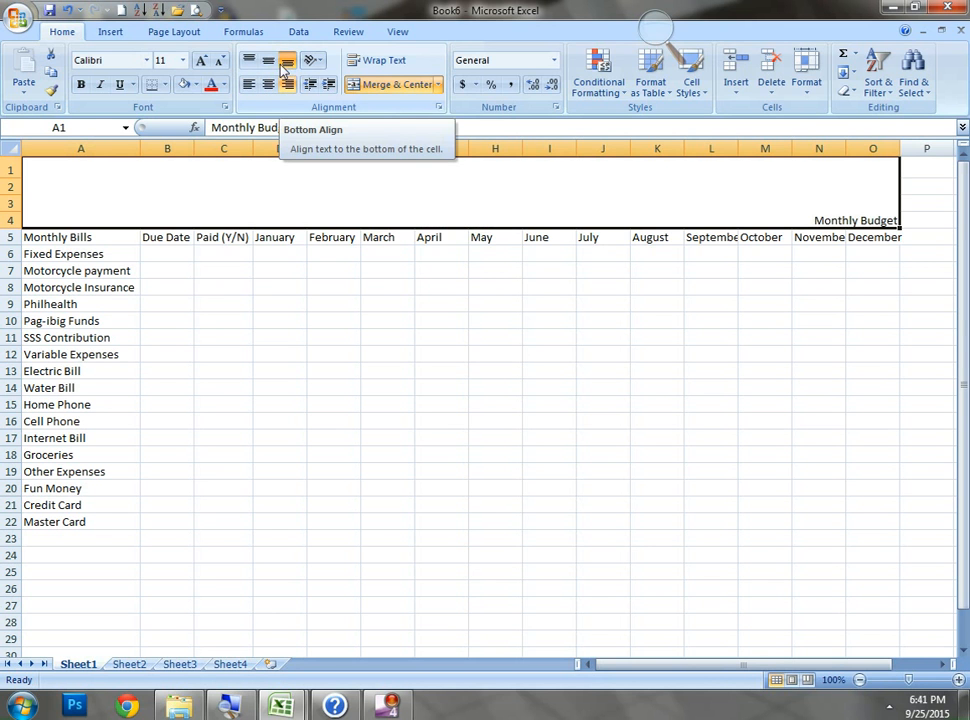
{"action": "left_click", "coordinate": [268, 61]}
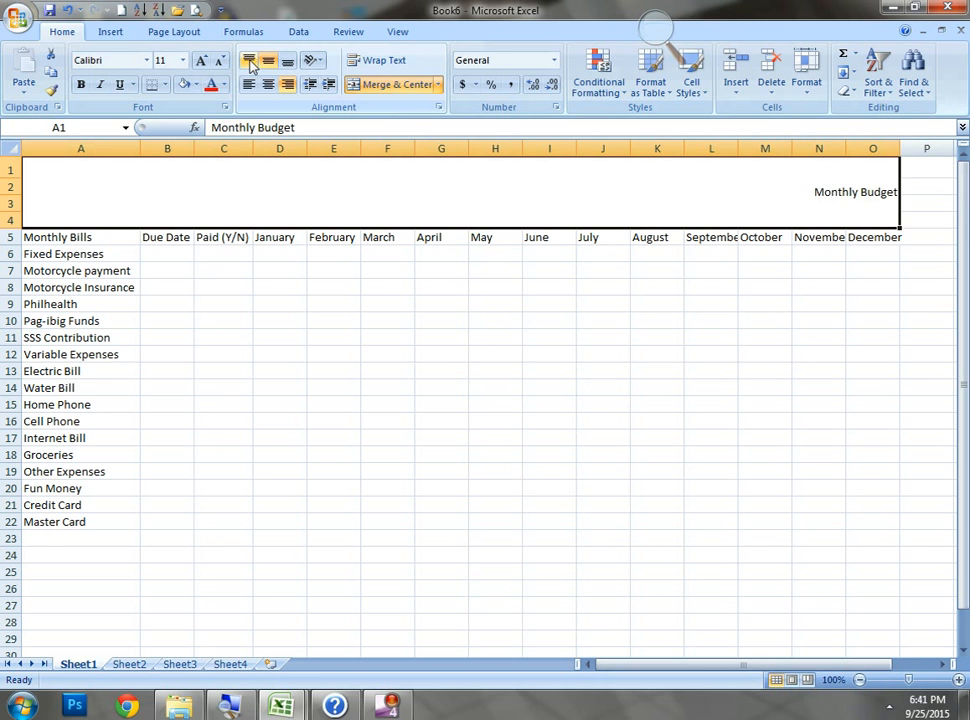
{"action": "left_click", "coordinate": [251, 63]}
Center the Monthly Budget title both horizontally and vertically within its merged cell
{"action": "left_click", "coordinate": [268, 86]}
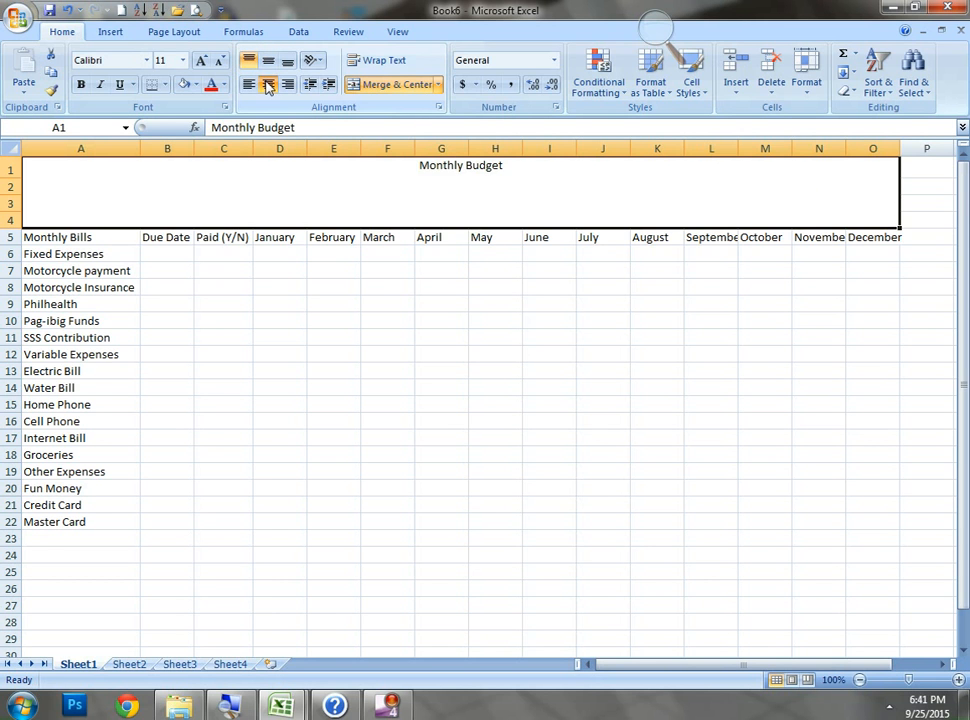
{"action": "left_click", "coordinate": [268, 61]}
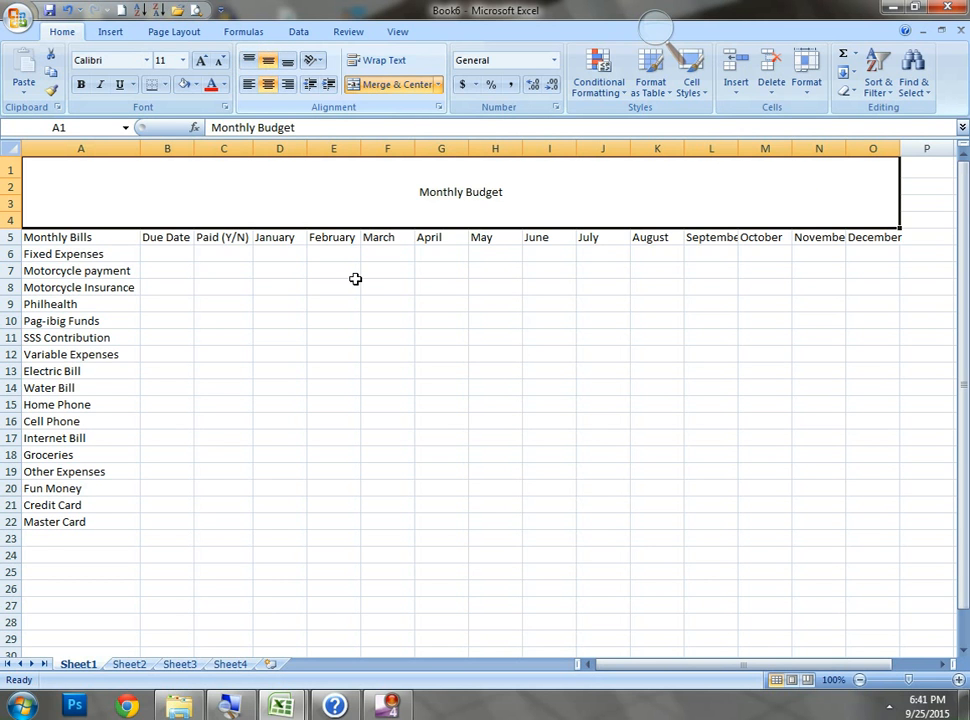
{"action": "left_click", "coordinate": [356, 283]}
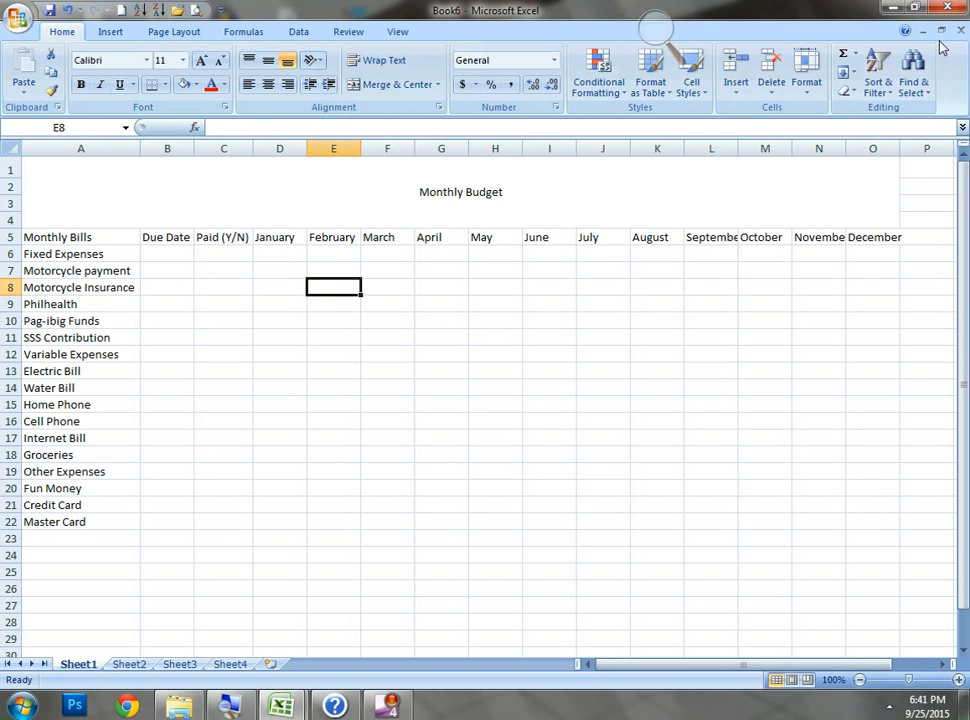
Show both workbooks side by side and try to select the budget data from B7 through row 22 in monthly budget exercise 1.xlsx
{"action": "left_click", "coordinate": [940, 35]}
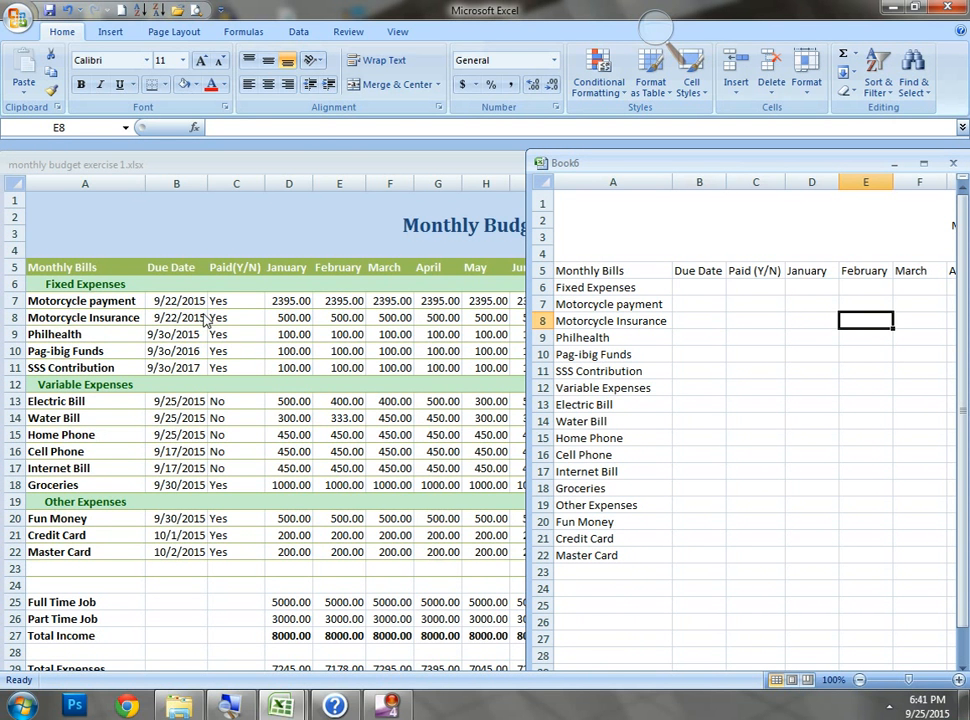
{"action": "left_click", "coordinate": [187, 302]}
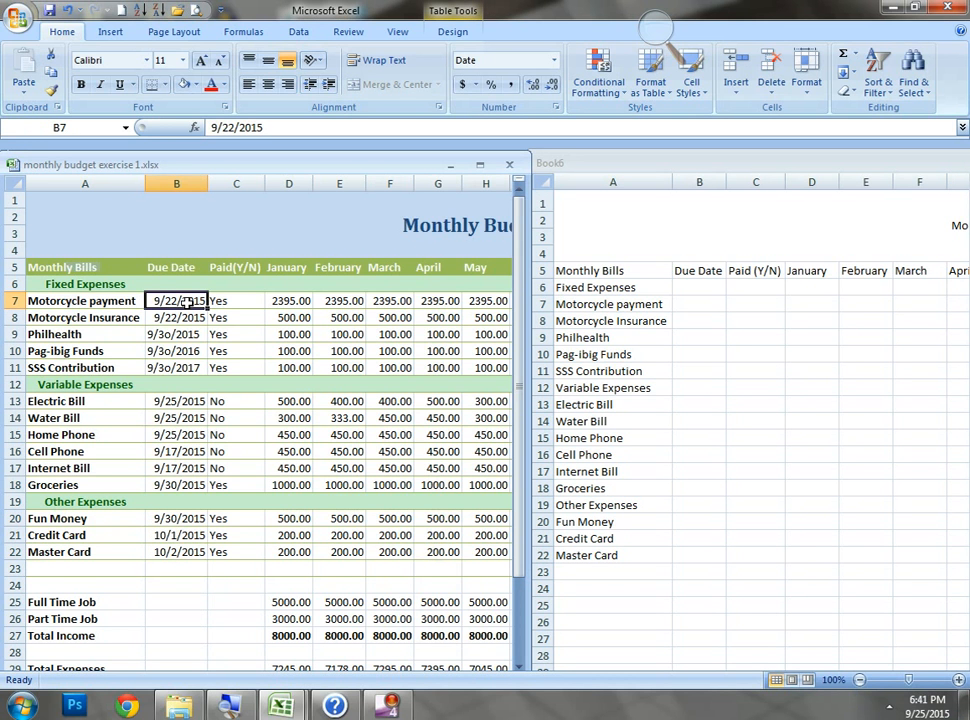
{"action": "key", "text": "F8"}
{"action": "key", "text": "Down"}
{"action": "key", "text": "Down"}
{"action": "key", "text": "Down"}
{"action": "key", "text": "Down"}
{"action": "key", "text": "Down"}
{"action": "key", "text": "Down"}
{"action": "key", "text": "Down"}
{"action": "key", "text": "Down"}
{"action": "key", "text": "Down"}
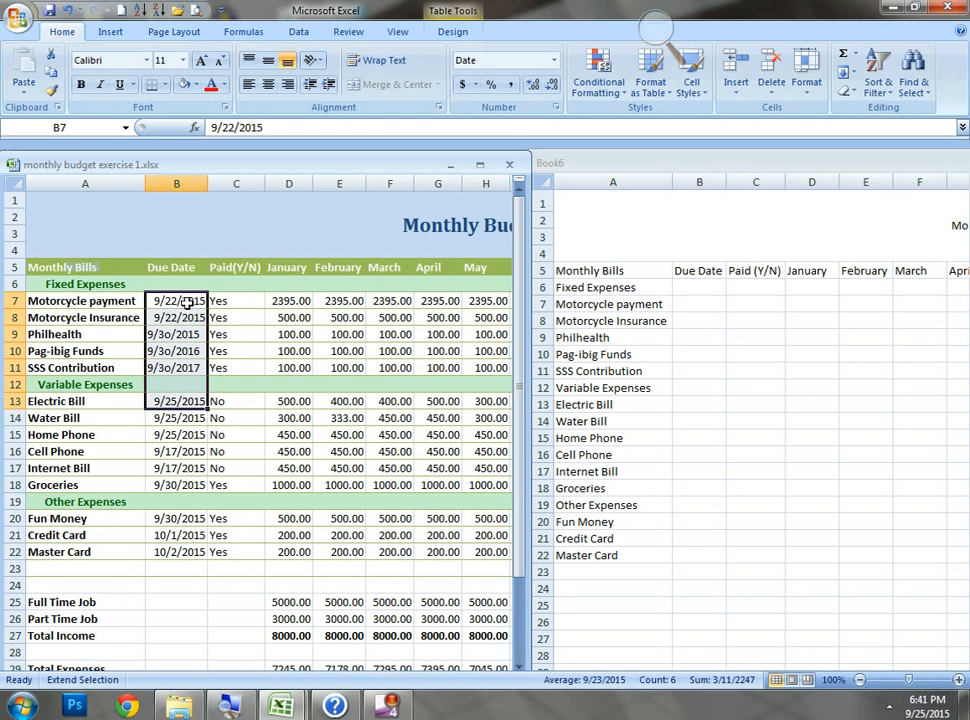
{"action": "key", "text": "Down"}
{"action": "key", "text": "Down"}
{"action": "key", "text": "Down"}
{"action": "key", "text": "Down"}
{"action": "key", "text": "Down"}
{"action": "key", "text": "Down"}
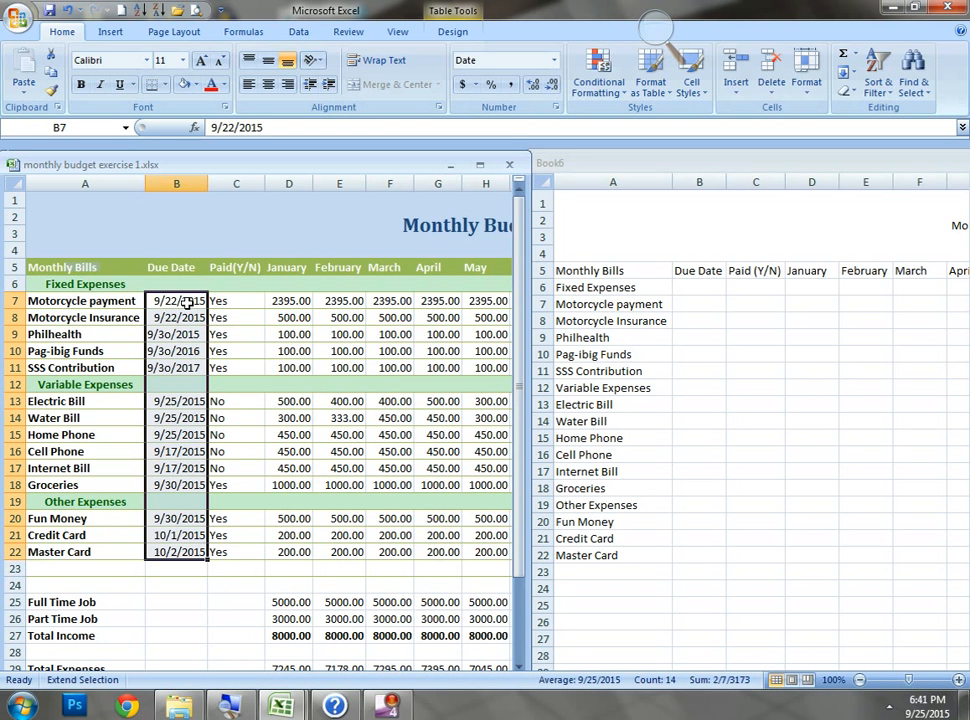
{"action": "key", "text": "Right"}
{"action": "key", "text": "Right"}
{"action": "key", "text": "Right"}
{"action": "key", "text": "Right"}
{"action": "key", "text": "Right"}
{"action": "key", "text": "Right"}
{"action": "key", "text": "Right"}
{"action": "key", "text": "Right"}
{"action": "key", "text": "Right"}
{"action": "key", "text": "Right"}
{"action": "key", "text": "Right"}
{"action": "key", "text": "Right"}
{"action": "key", "text": "Right"}
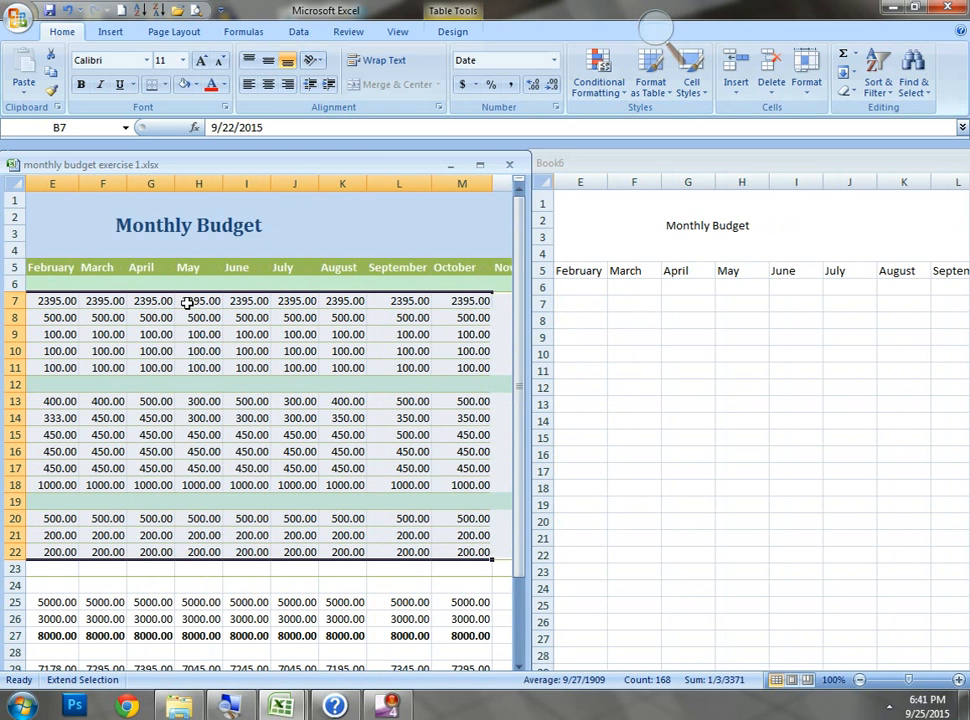
{"action": "key", "text": "Right"}
{"action": "key", "text": "Right"}
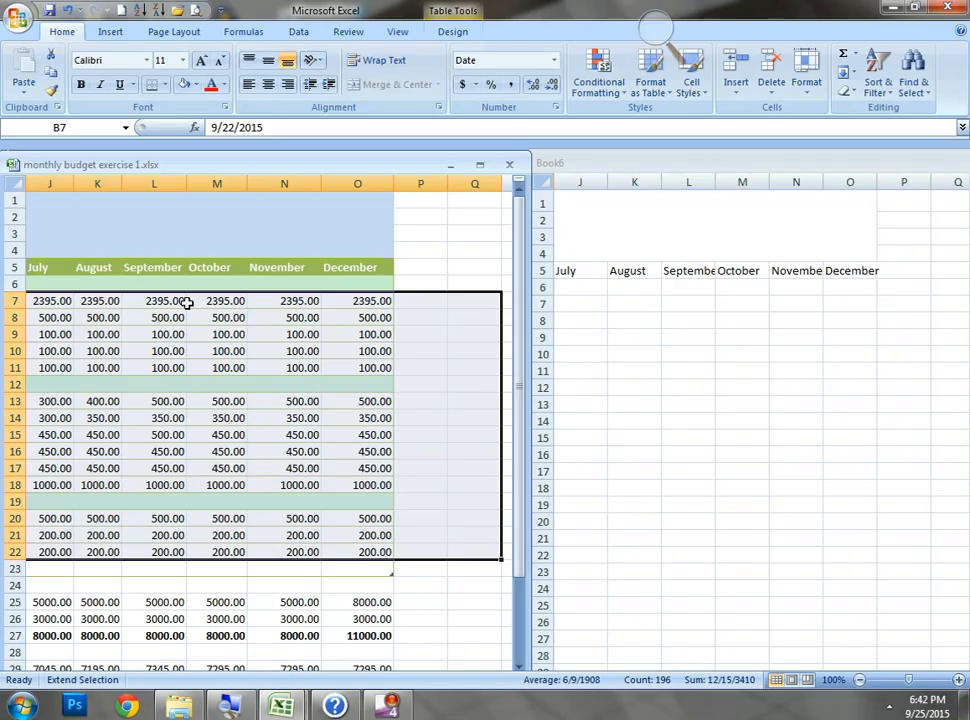
{"action": "key", "text": "ctrl+Tab"}
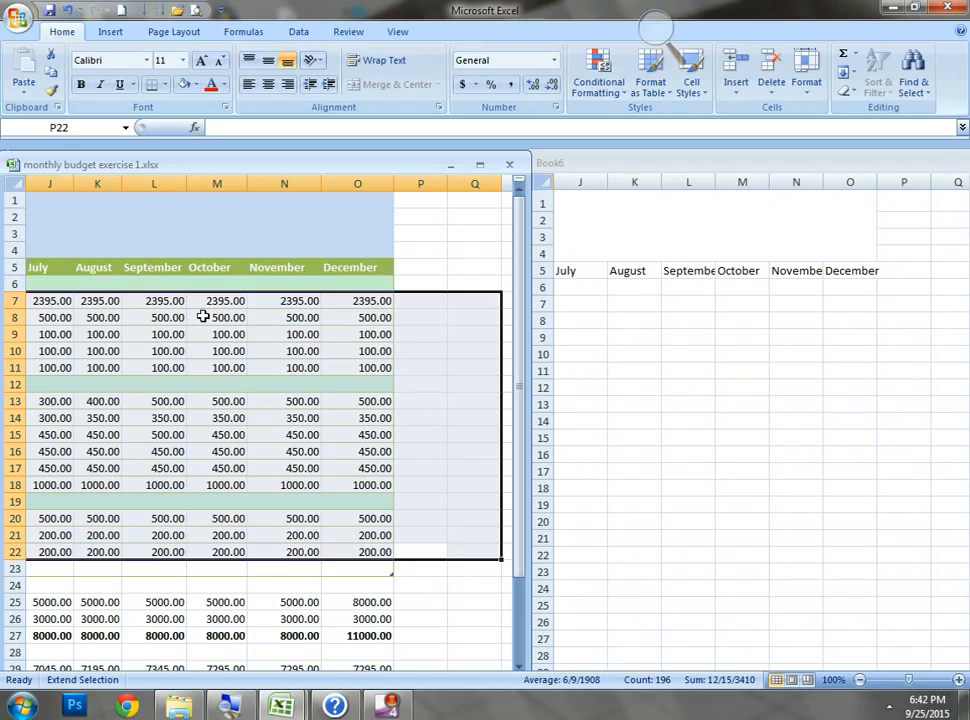
{"action": "left_click", "coordinate": [346, 337]}
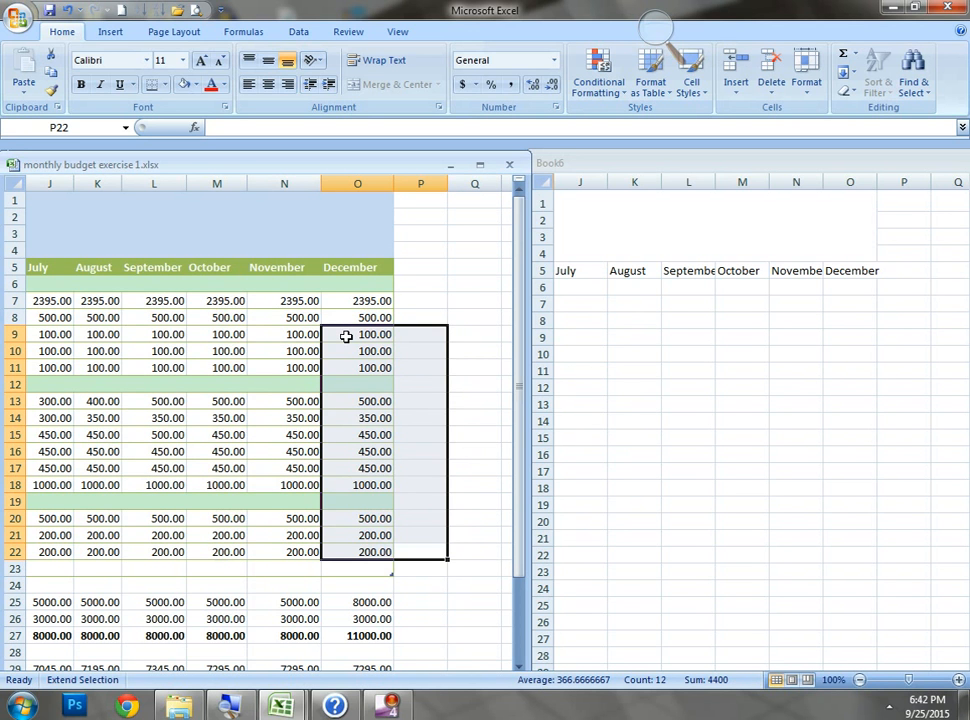
{"action": "key", "text": "F8"}
Copy the due dates, paid statuses and monthly amounts in B7:O18 of monthly budget exercise 1.xlsx
{"action": "left_click", "coordinate": [349, 304]}
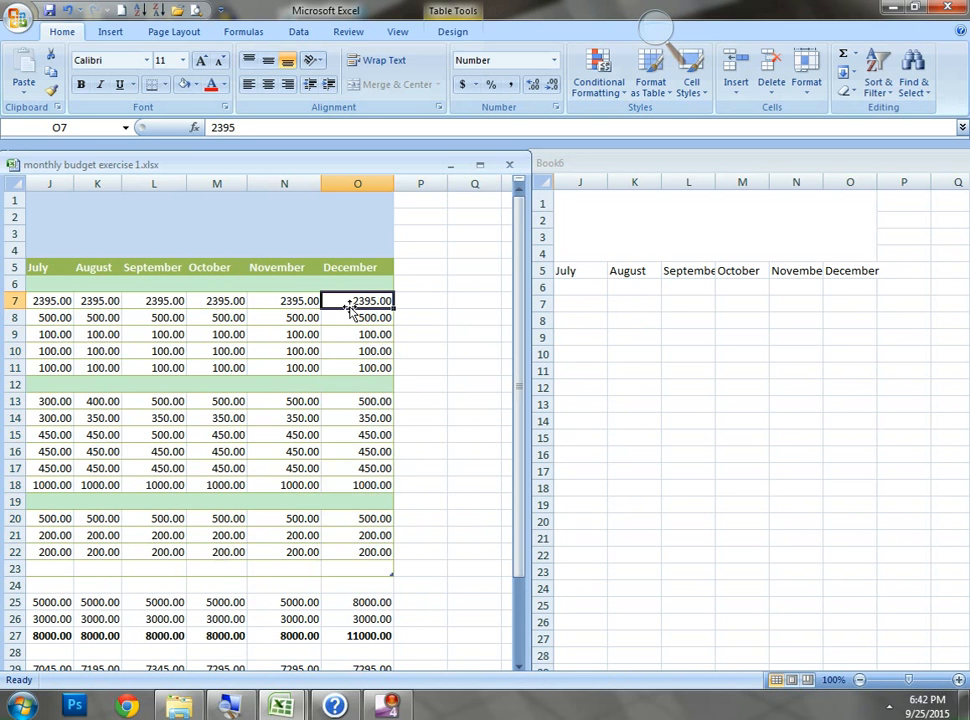
{"action": "key", "text": "F8"}
{"action": "key", "text": "Down"}
{"action": "key", "text": "Down"}
{"action": "key", "text": "Down"}
{"action": "key", "text": "Down"}
{"action": "key", "text": "Down"}
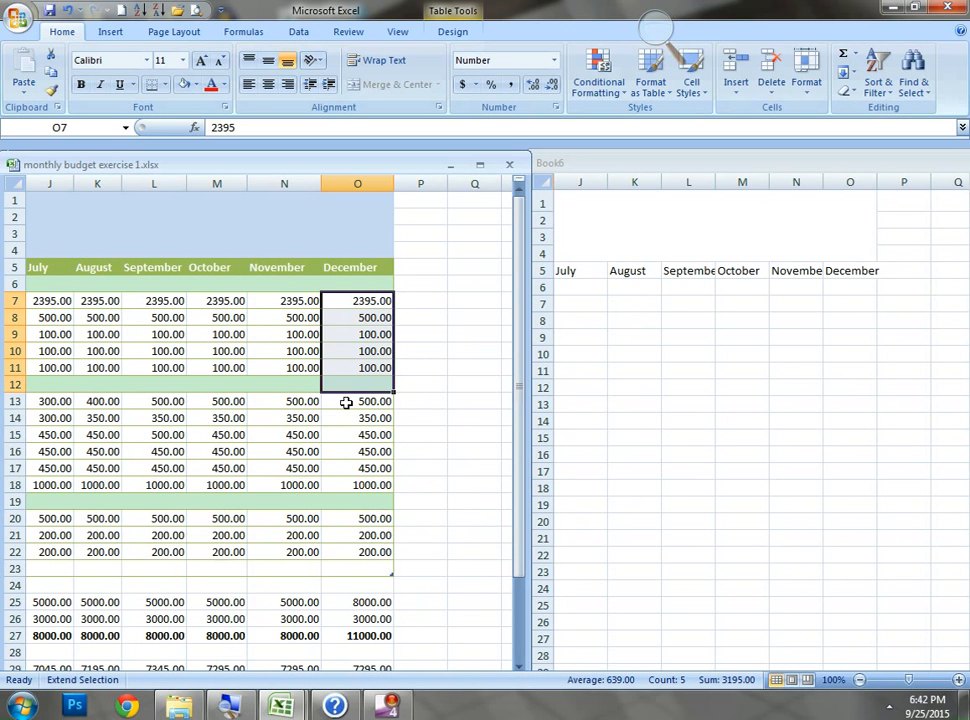
{"action": "left_click", "coordinate": [188, 489]}
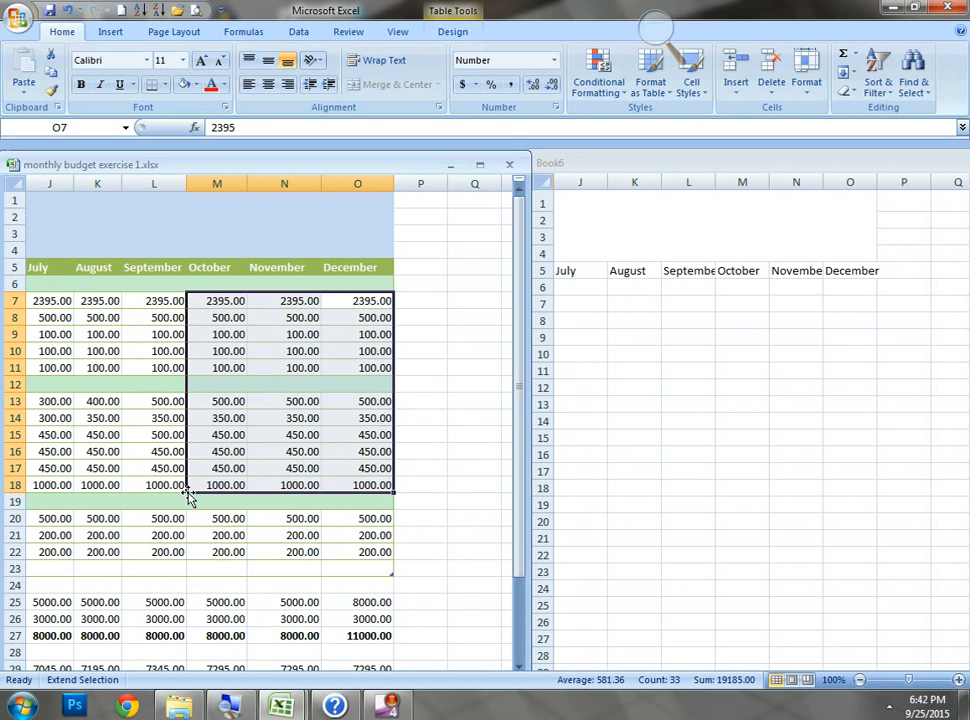
{"action": "left_click", "coordinate": [118, 485]}
{"action": "left_click", "coordinate": [50, 485]}
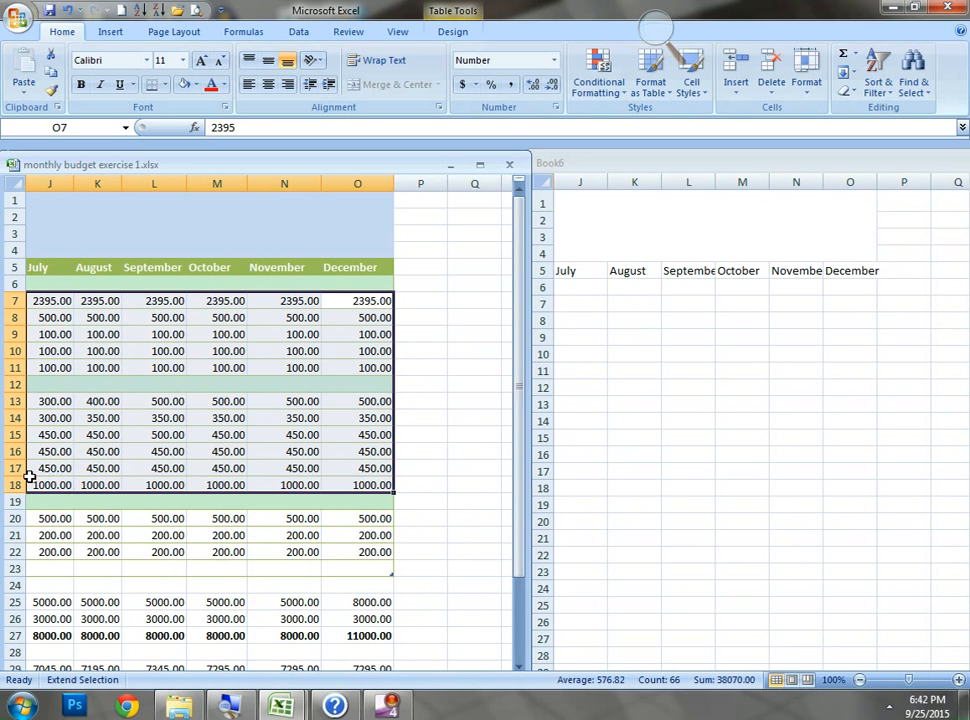
{"action": "left_click_drag", "start_coordinate": [32, 487], "coordinate": [152, 481]}
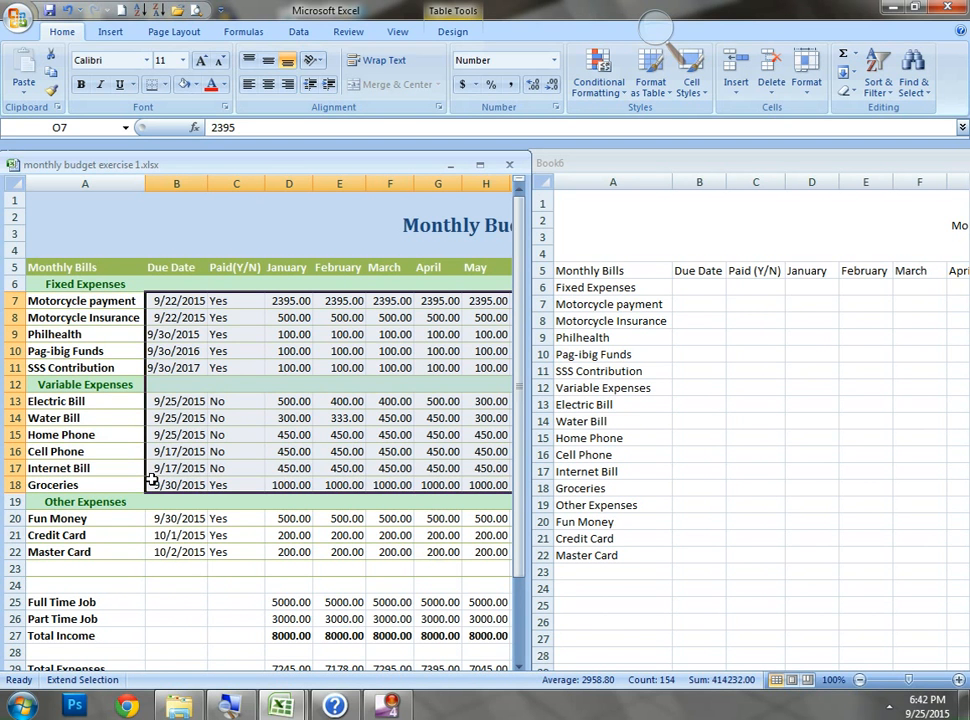
{"action": "key", "text": "ctrl+c"}
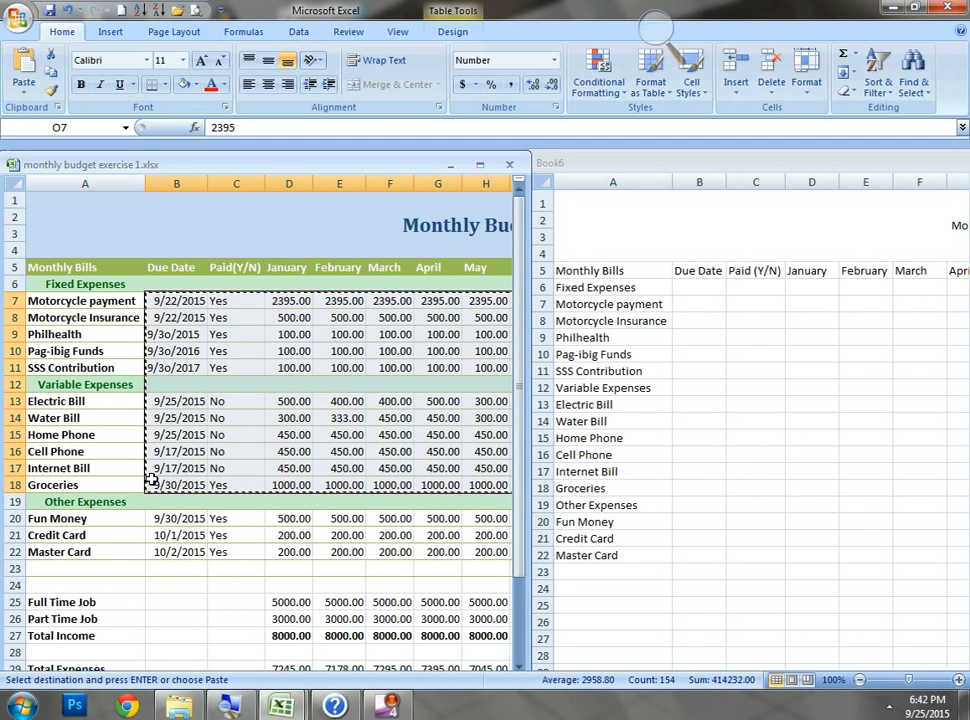
Paste the copied budget data into Book6 starting at B6, maximize the Book6 window, and undo the paste
{"action": "left_click", "coordinate": [701, 283]}
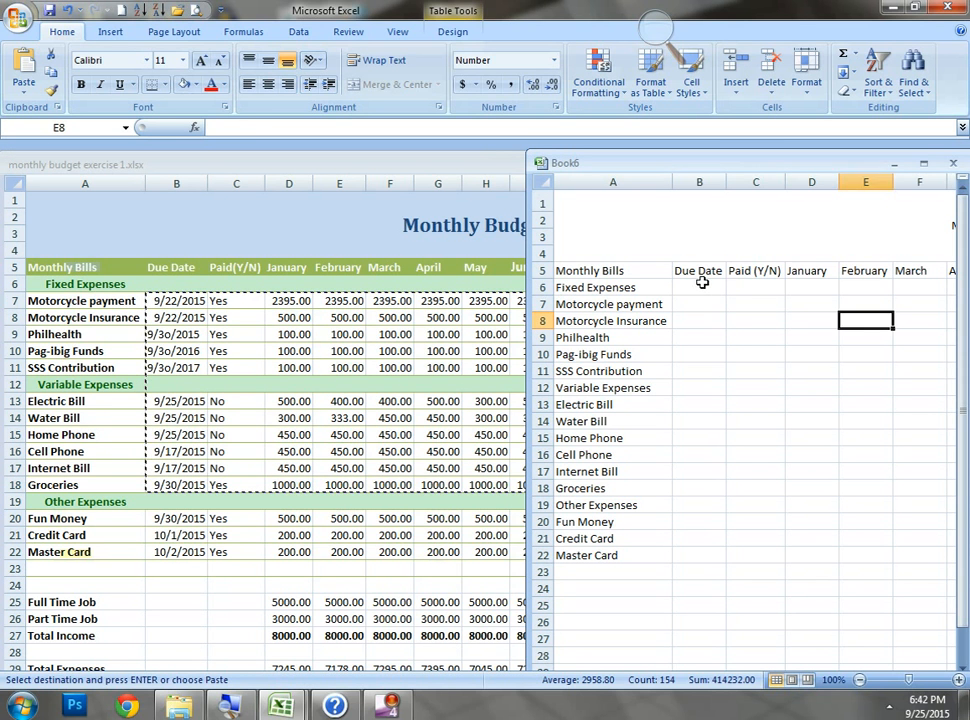
{"action": "left_click", "coordinate": [700, 285]}
{"action": "key", "text": "ctrl+v"}
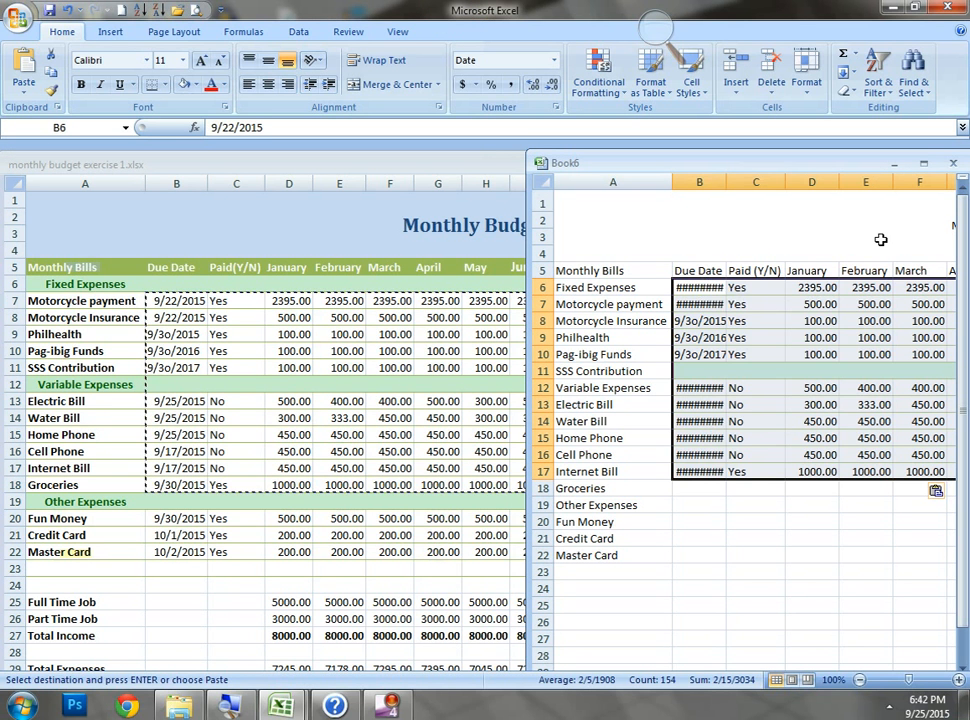
{"action": "left_click", "coordinate": [923, 162]}
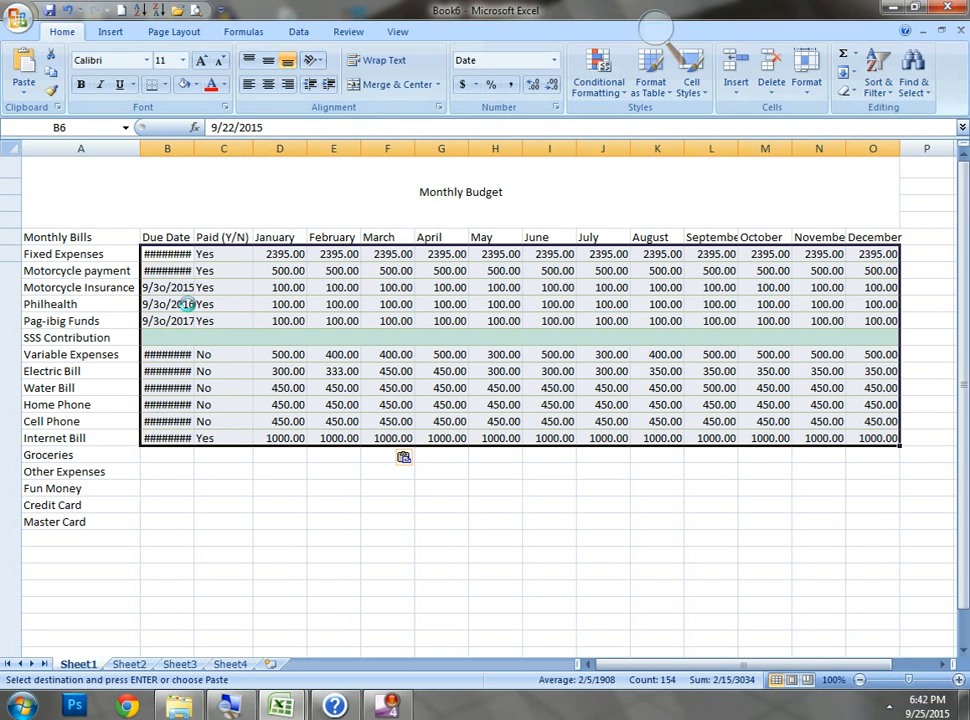
{"action": "key", "text": "ctrl+z"}
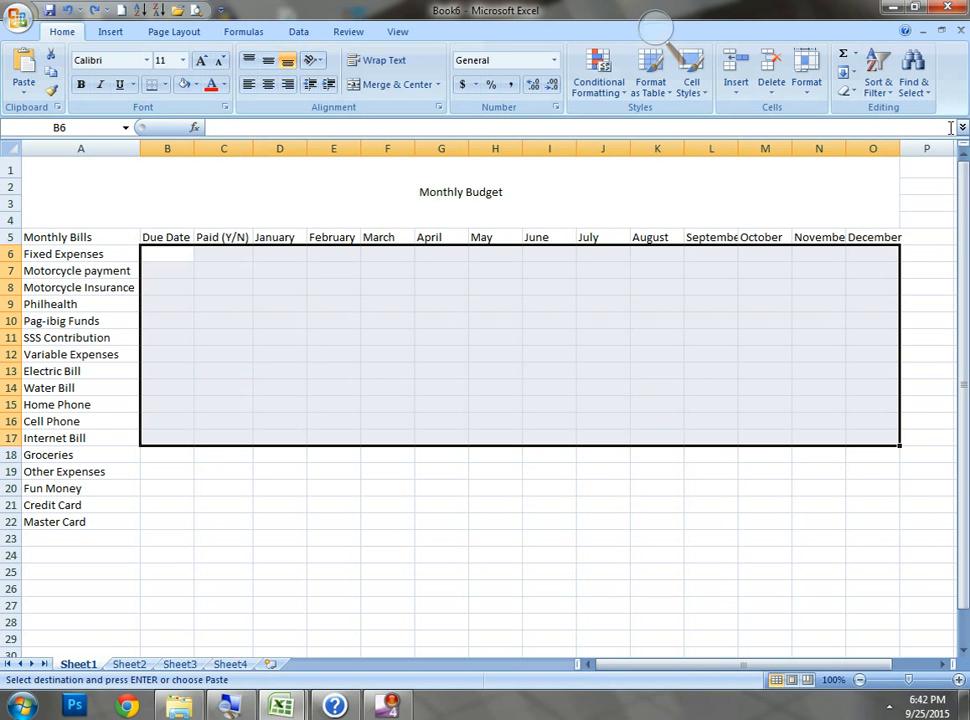
Copy the due dates, paid statuses and monthly amounts in B7:O22 of monthly budget exercise 1.xlsx
{"action": "left_click", "coordinate": [942, 33]}
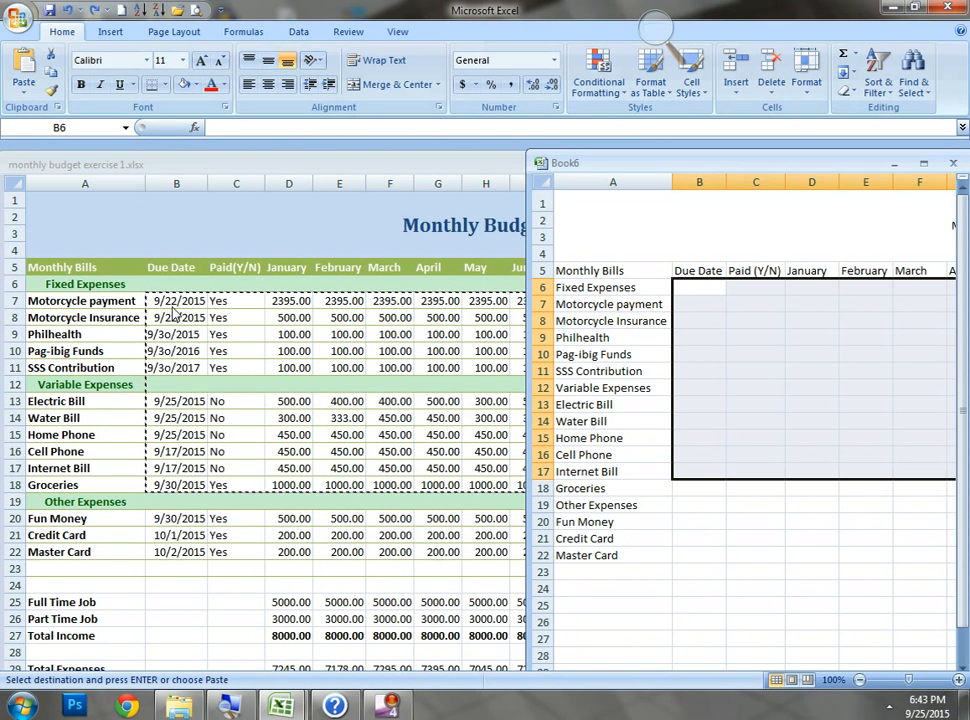
{"action": "left_click", "coordinate": [172, 302]}
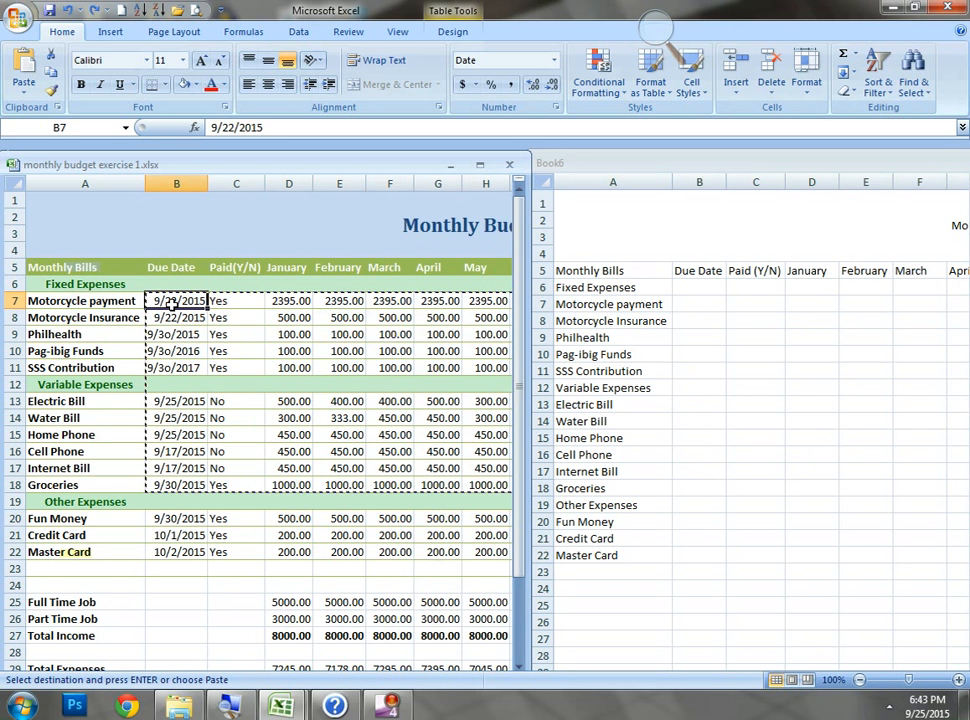
{"action": "key", "text": "shift+Up"}
{"action": "key", "text": "shift+Down"}
{"action": "key", "text": "shift+Down"}
{"action": "key", "text": "shift+Down"}
{"action": "key", "text": "shift+Down"}
{"action": "key", "text": "shift+Down"}
{"action": "key", "text": "shift+Down"}
{"action": "key", "text": "shift+Down"}
{"action": "key", "text": "shift+Down"}
{"action": "key", "text": "shift+Down"}
{"action": "key", "text": "shift+Down"}
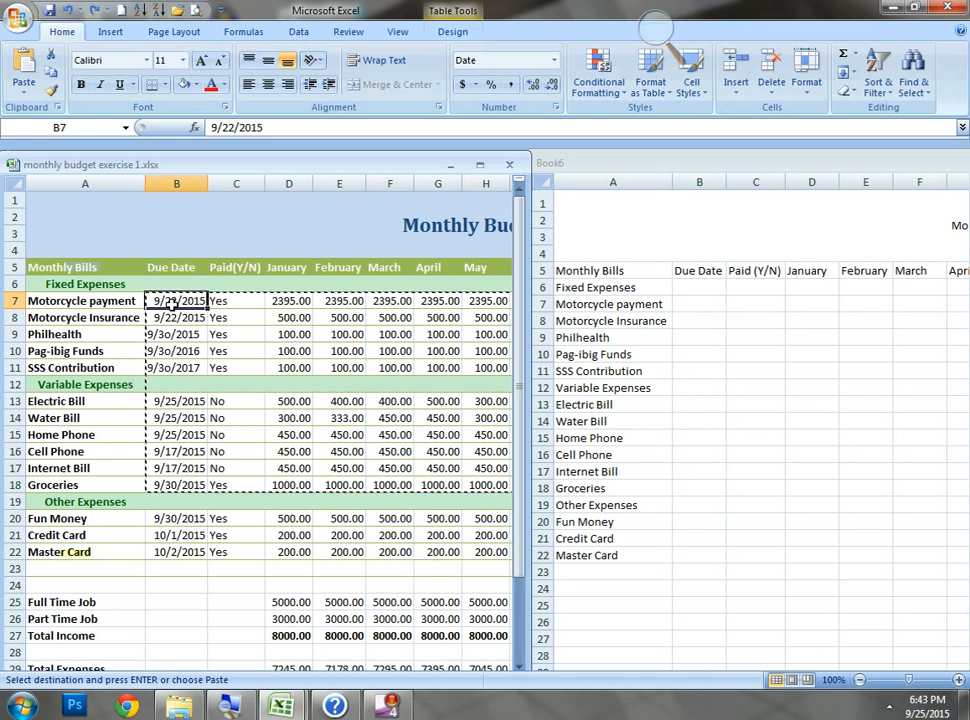
{"action": "key", "text": "shift+Down"}
{"action": "key", "text": "shift+Down"}
{"action": "key", "text": "shift+Down"}
{"action": "key", "text": "shift+Down"}
{"action": "key", "text": "shift+Down"}
{"action": "key", "text": "shift+Down"}
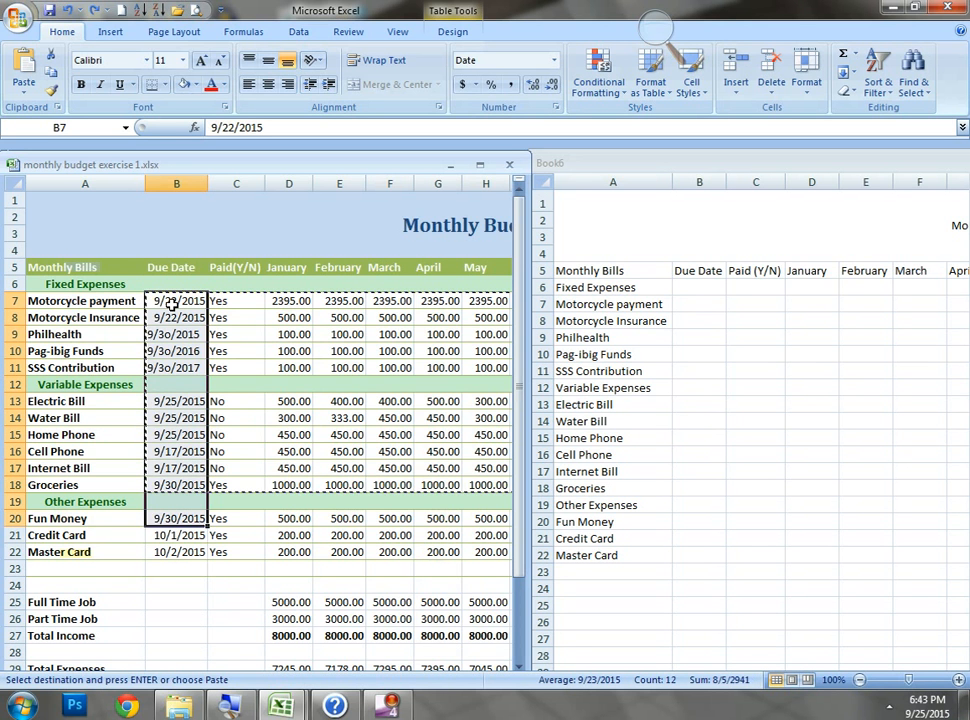
{"action": "key", "text": "shift+Right"}
{"action": "key", "text": "shift+Right"}
{"action": "key", "text": "shift+Right"}
{"action": "key", "text": "shift+Right"}
{"action": "key", "text": "shift+Right"}
{"action": "key", "text": "shift+Right"}
{"action": "key", "text": "shift+Right"}
{"action": "key", "text": "shift+Right"}
{"action": "key", "text": "shift+Right"}
{"action": "key", "text": "shift+Right"}
{"action": "key", "text": "shift+Right"}
{"action": "key", "text": "shift+Right"}
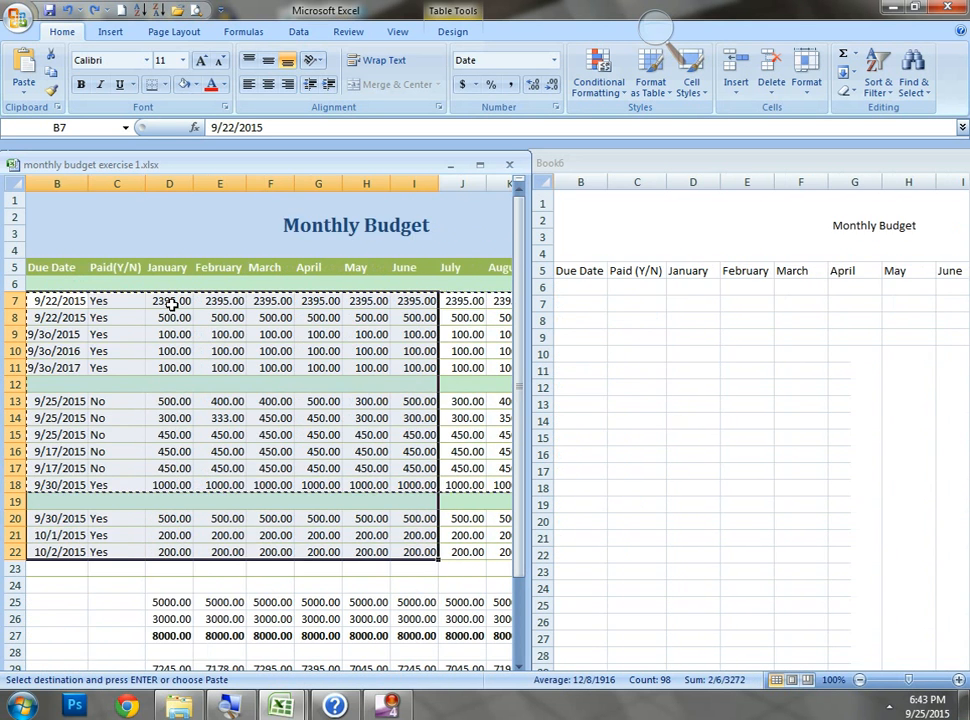
{"action": "key", "text": "shift+Right"}
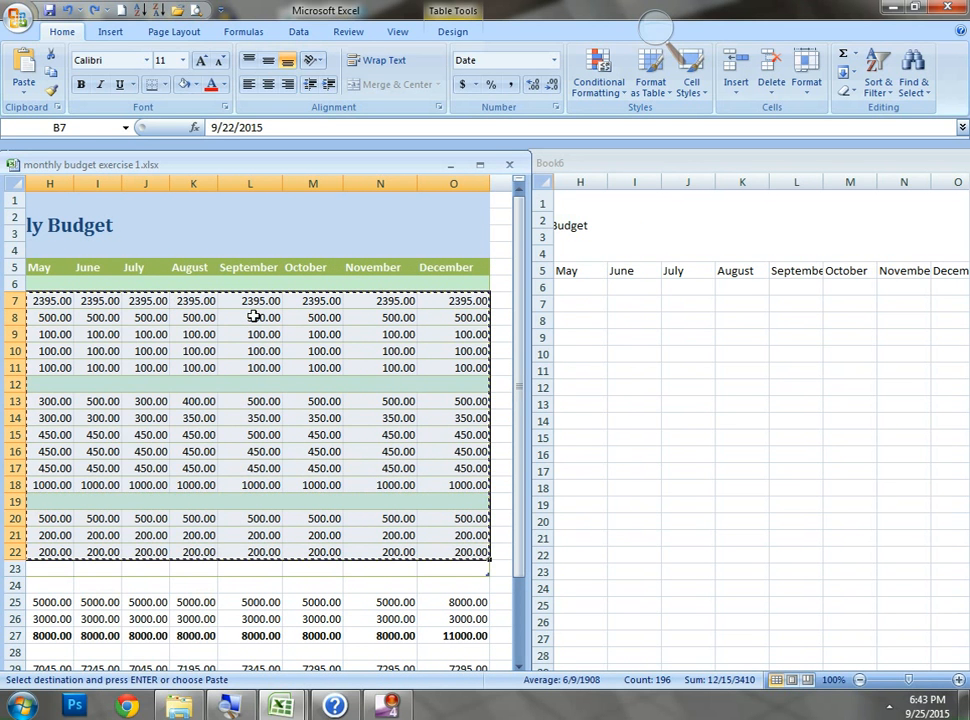
Paste the copied budget data into the maximized Book6 starting at B6, and auto-fit column B to the due dates
{"action": "left_click", "coordinate": [675, 451]}
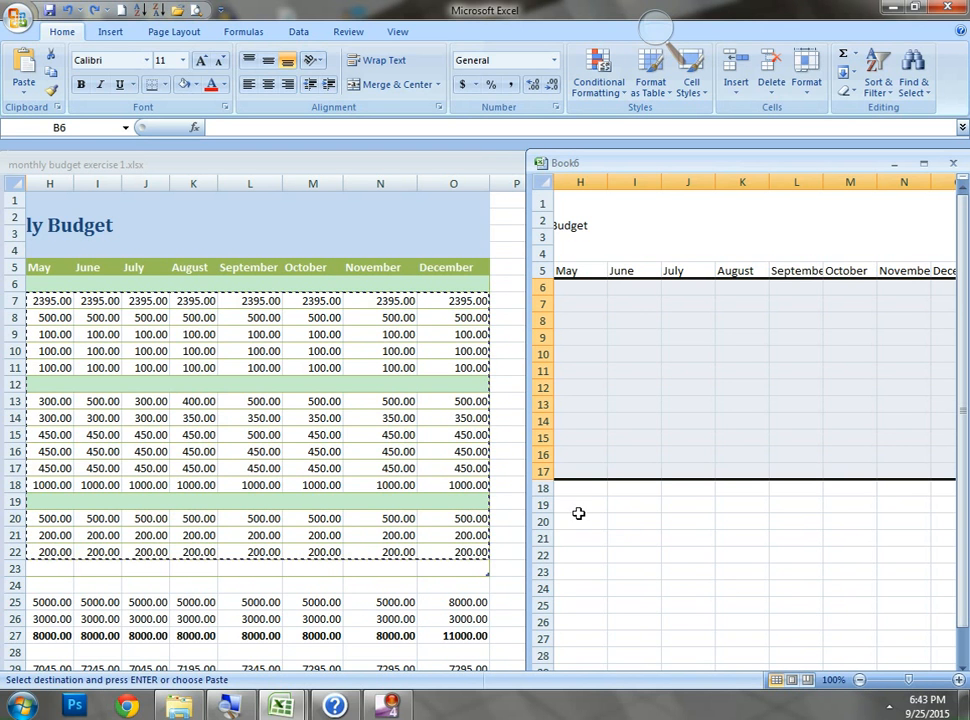
{"action": "left_click", "coordinate": [922, 163]}
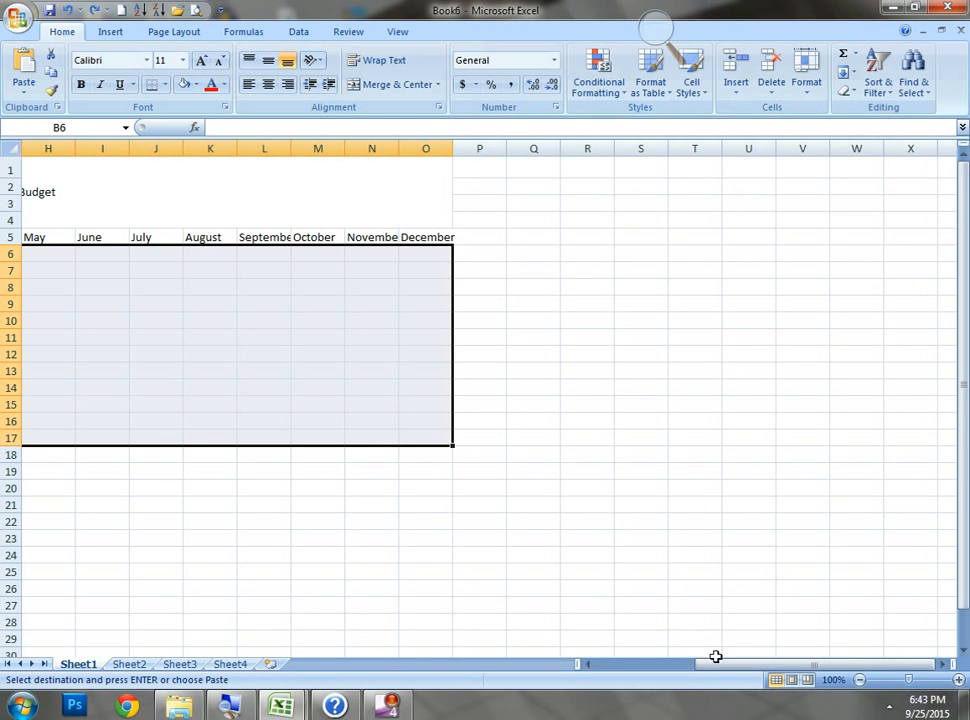
{"action": "left_click_drag", "start_coordinate": [717, 665], "coordinate": [600, 690]}
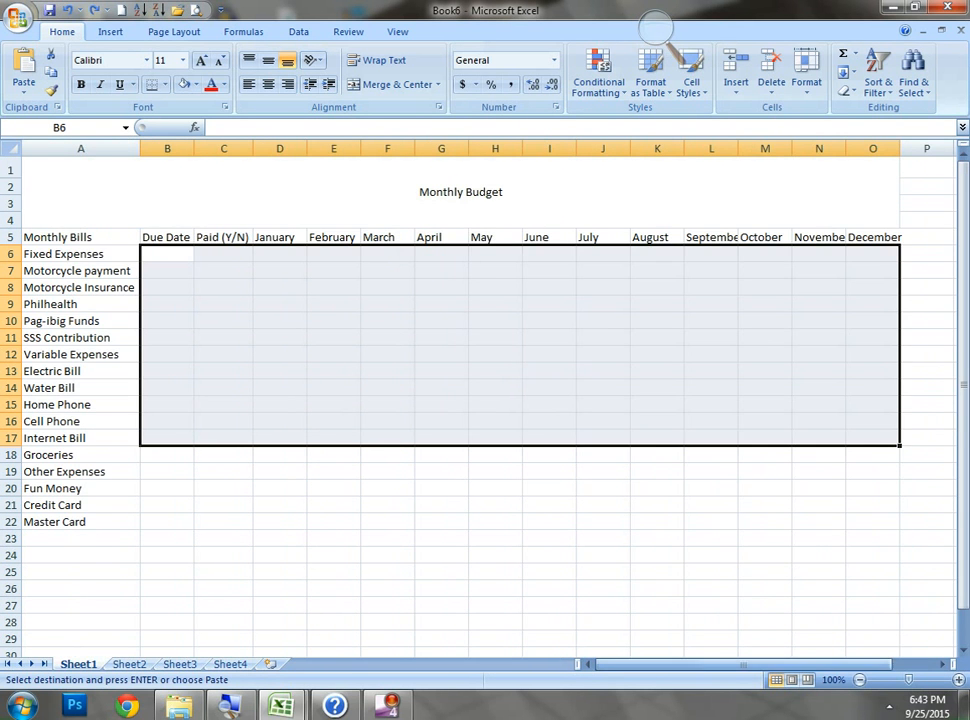
{"action": "left_click", "coordinate": [166, 259]}
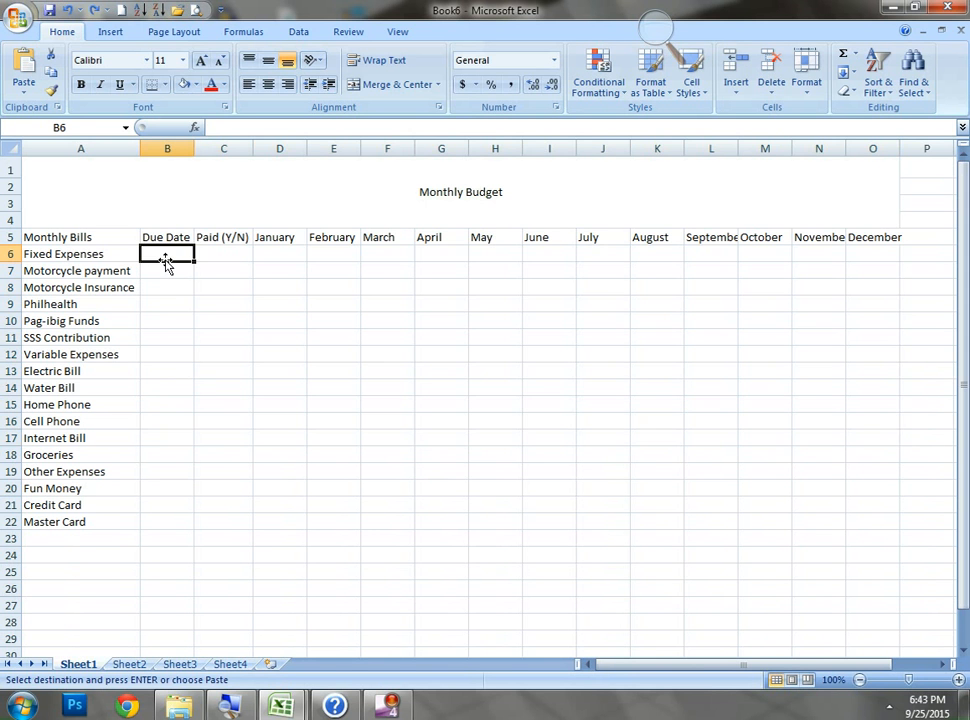
{"action": "key", "text": "ctrl+v"}
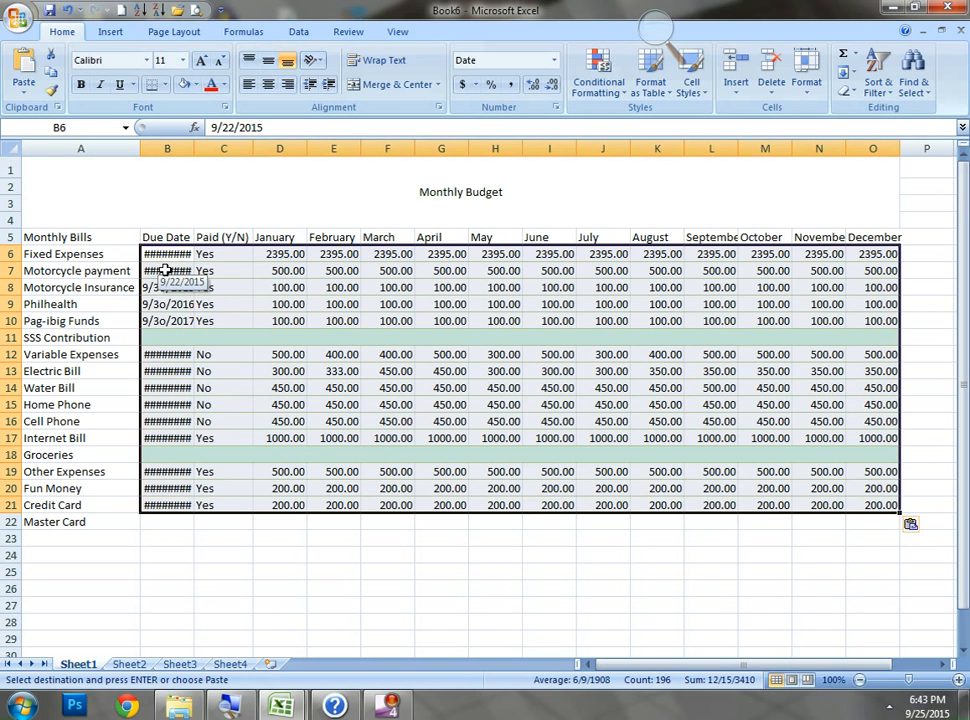
{"action": "left_click", "coordinate": [166, 270]}
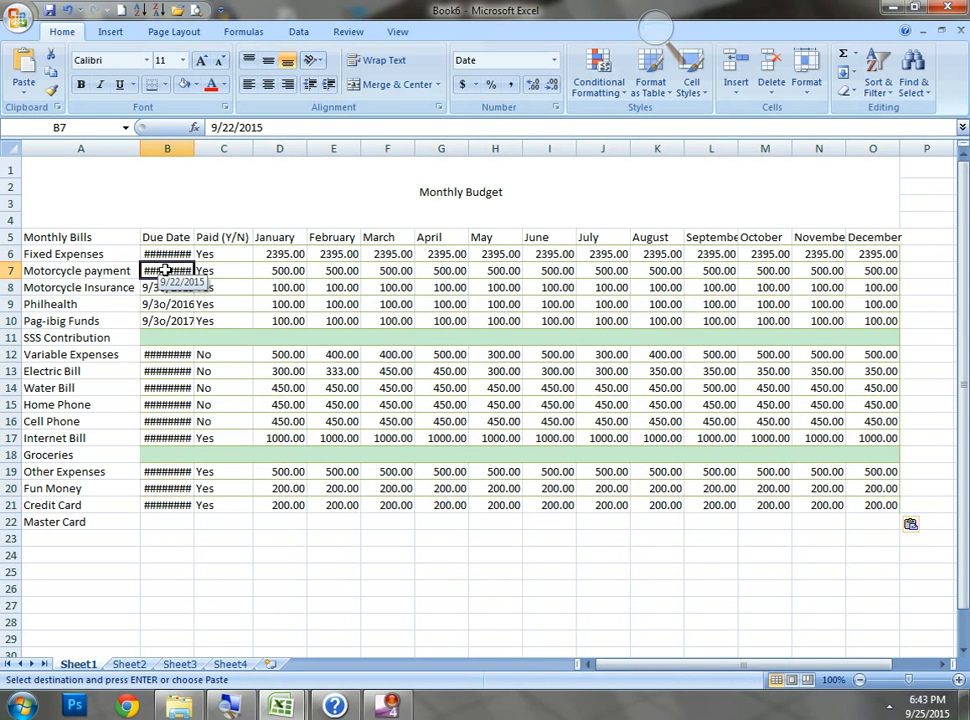
{"action": "double_click", "coordinate": [193, 152]}
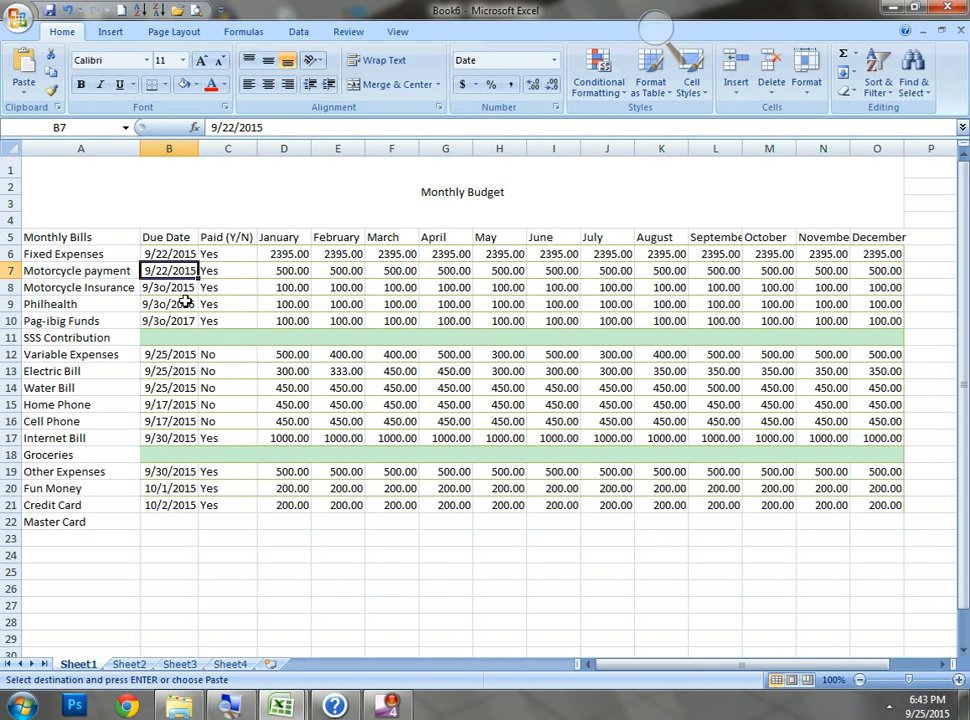
Move the pasted data in B6:O21 down one row so that it starts at B7
{"action": "left_click", "coordinate": [157, 254]}
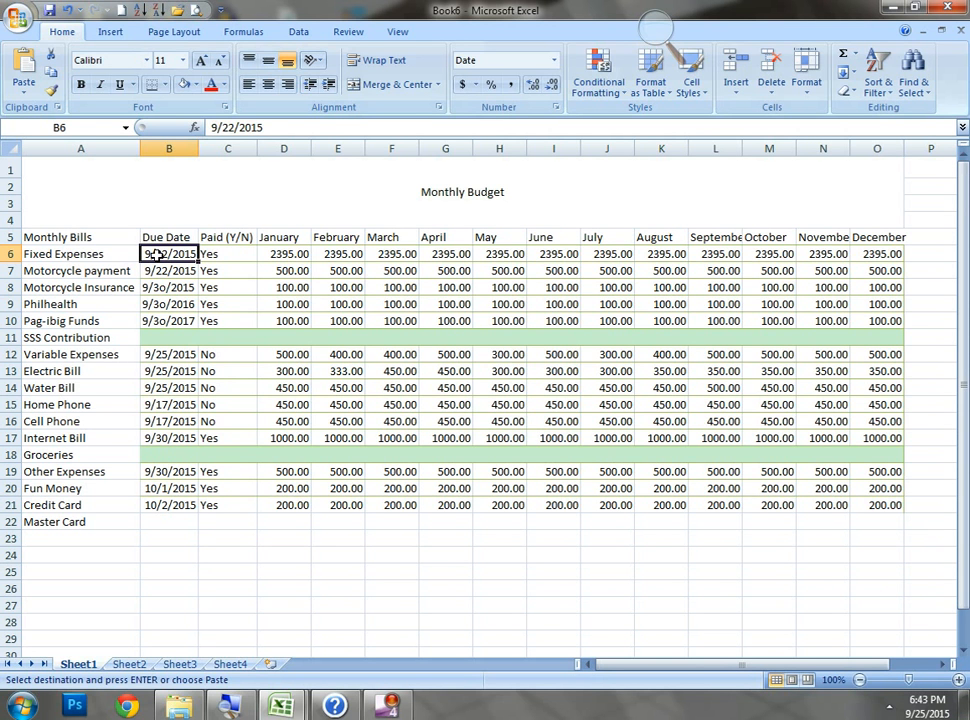
{"action": "key", "text": "shift+Down"}
{"action": "key", "text": "shift+Down"}
{"action": "key", "text": "shift+Down"}
{"action": "key", "text": "shift+Down"}
{"action": "key", "text": "shift+Down"}
{"action": "key", "text": "shift+Down"}
{"action": "key", "text": "shift+Down"}
{"action": "key", "text": "shift+Down"}
{"action": "key", "text": "shift+Down"}
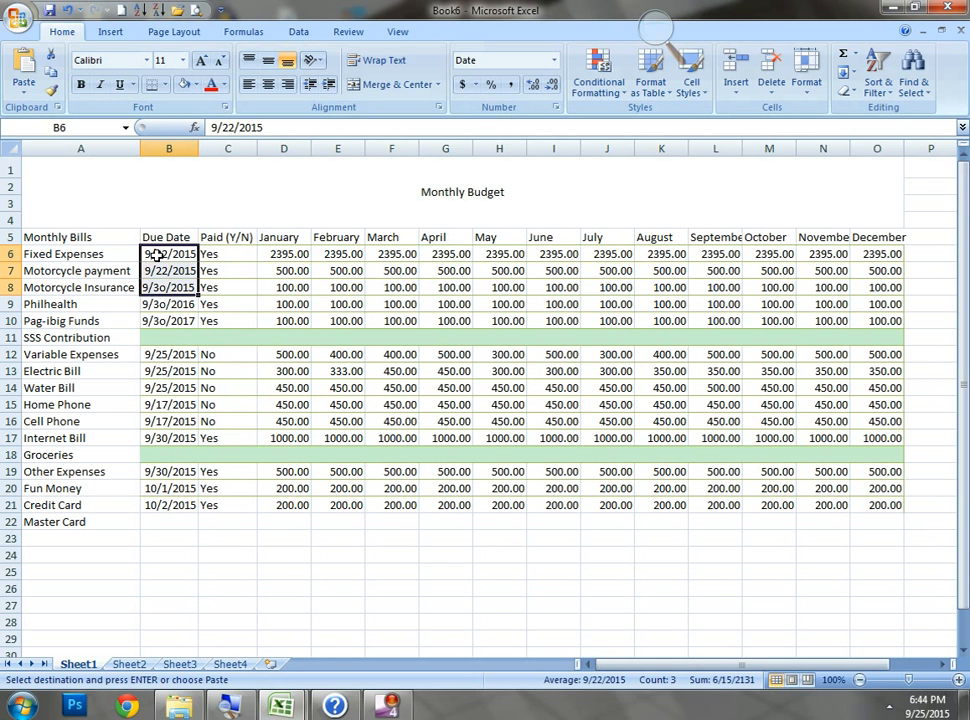
{"action": "key", "text": "shift+Down"}
{"action": "key", "text": "shift+Down"}
{"action": "key", "text": "shift+Down"}
{"action": "key", "text": "shift+Down"}
{"action": "key", "text": "shift+Down"}
{"action": "key", "text": "shift+Down"}
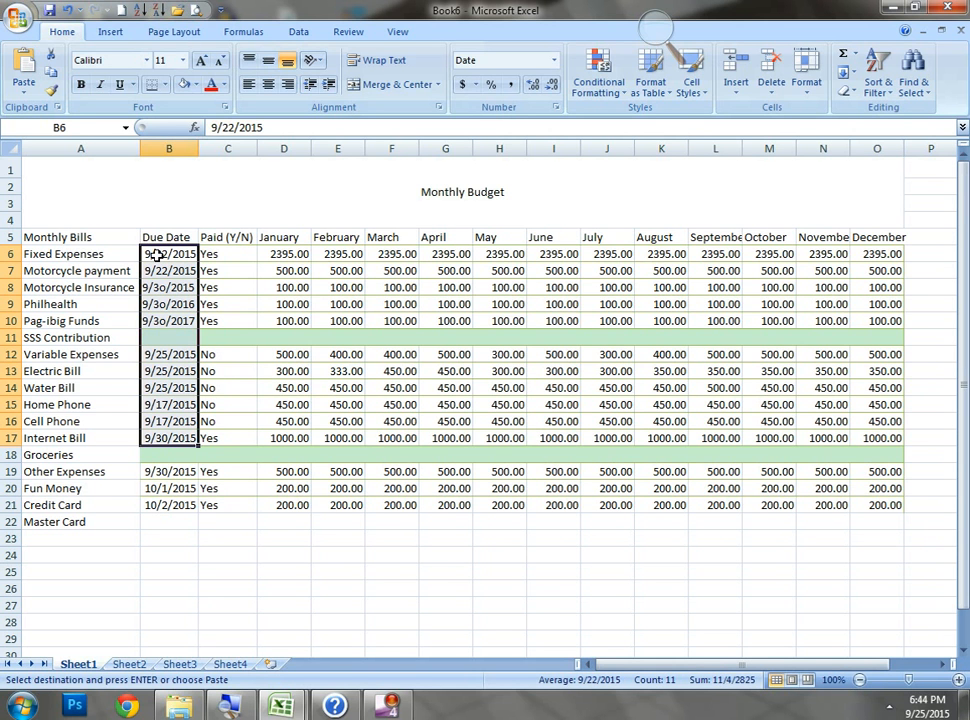
{"action": "key", "text": "shift+Right"}
{"action": "key", "text": "shift+Right"}
{"action": "key", "text": "shift+Right"}
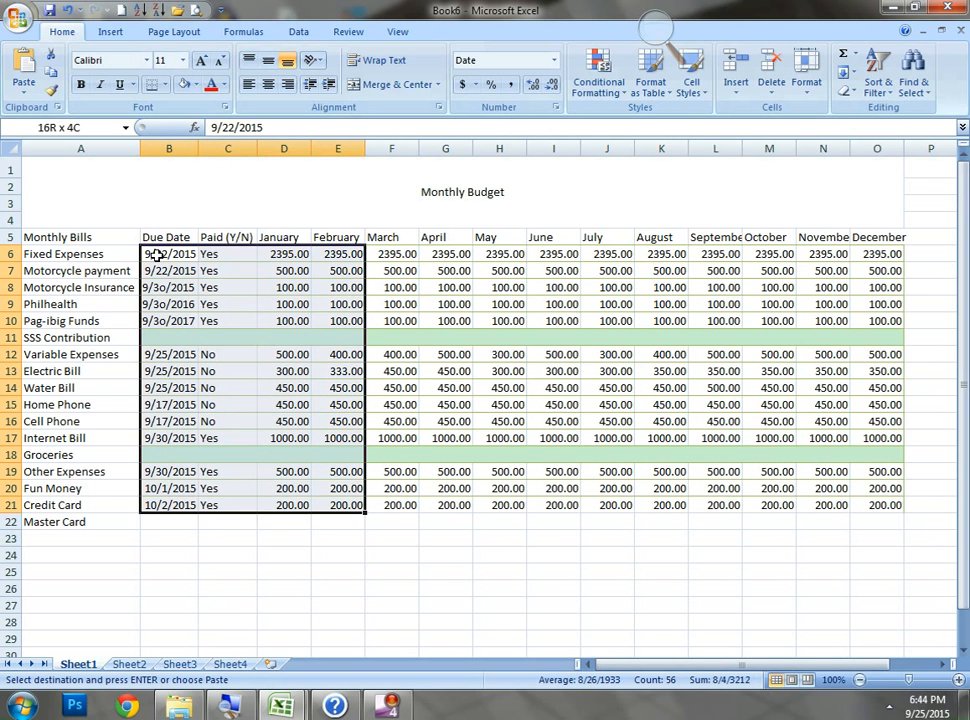
{"action": "key", "text": "shift+Right"}
{"action": "key", "text": "shift+Right"}
{"action": "key", "text": "shift+Right"}
{"action": "key", "text": "shift+Right"}
{"action": "key", "text": "shift+Right"}
{"action": "key", "text": "shift+Right"}
{"action": "key", "text": "shift+Right"}
{"action": "key", "text": "shift+Right"}
{"action": "key", "text": "shift+Right"}
{"action": "key", "text": "shift+Right"}
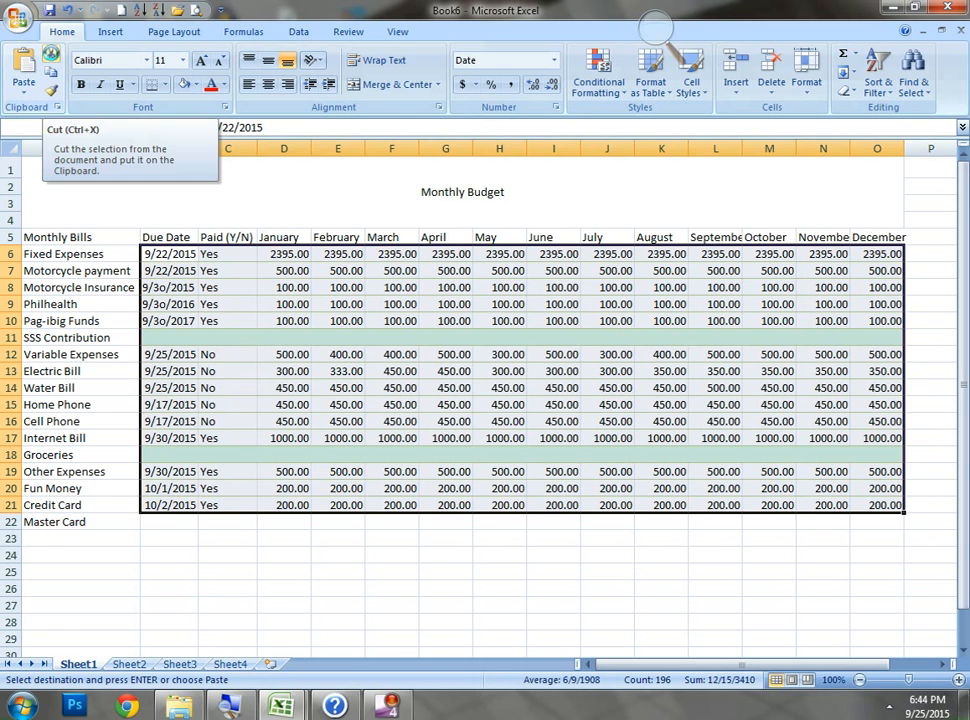
{"action": "left_click", "coordinate": [174, 272]}
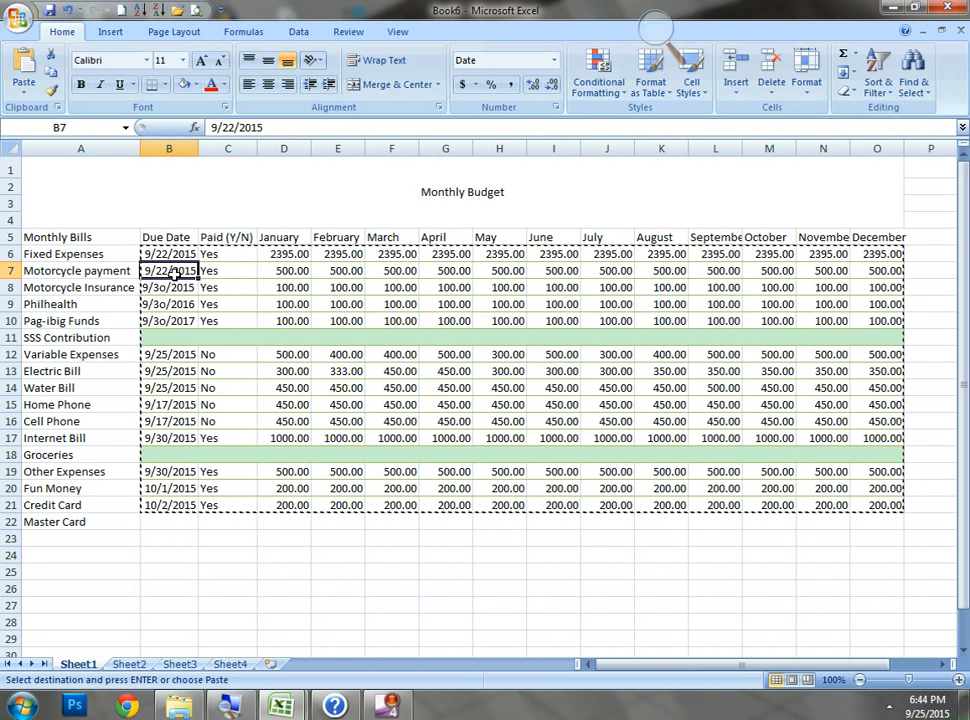
{"action": "key", "text": "Return"}
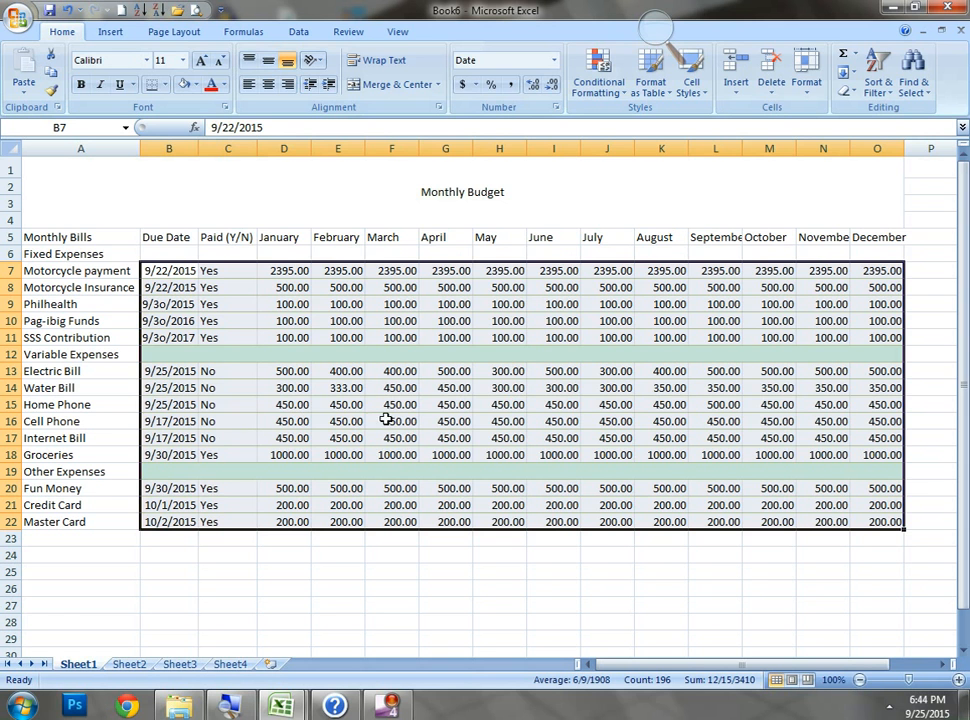
Clear the formatting of the Variable Expenses row in B12:O12
{"action": "left_click", "coordinate": [147, 357]}
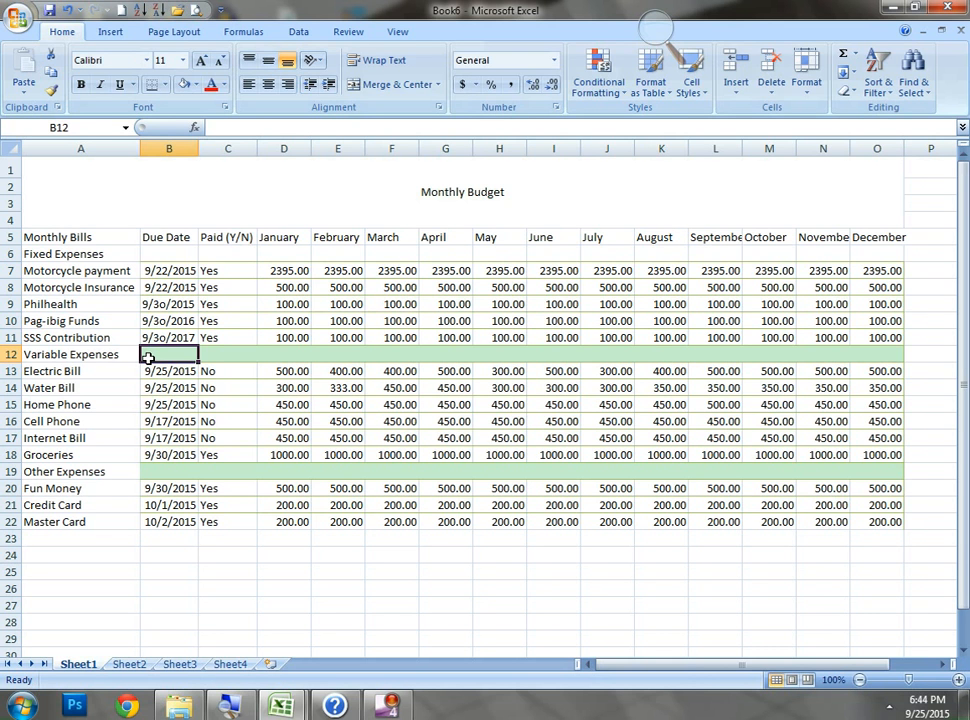
{"action": "key", "text": "F8"}
{"action": "key", "text": "Right"}
{"action": "key", "text": "Right"}
{"action": "key", "text": "Right"}
{"action": "key", "text": "Right"}
{"action": "key", "text": "Right"}
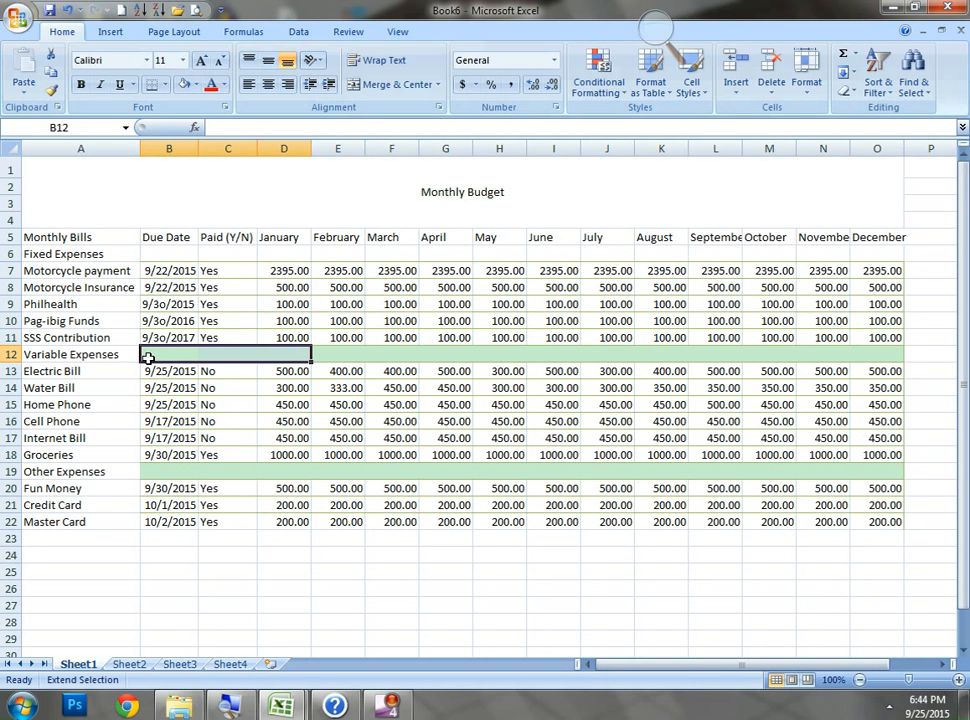
{"action": "key", "text": "Right"}
{"action": "key", "text": "Right"}
{"action": "key", "text": "Right"}
{"action": "key", "text": "Right"}
{"action": "key", "text": "Right"}
{"action": "key", "text": "Right"}
{"action": "key", "text": "Right"}
{"action": "key", "text": "Right"}
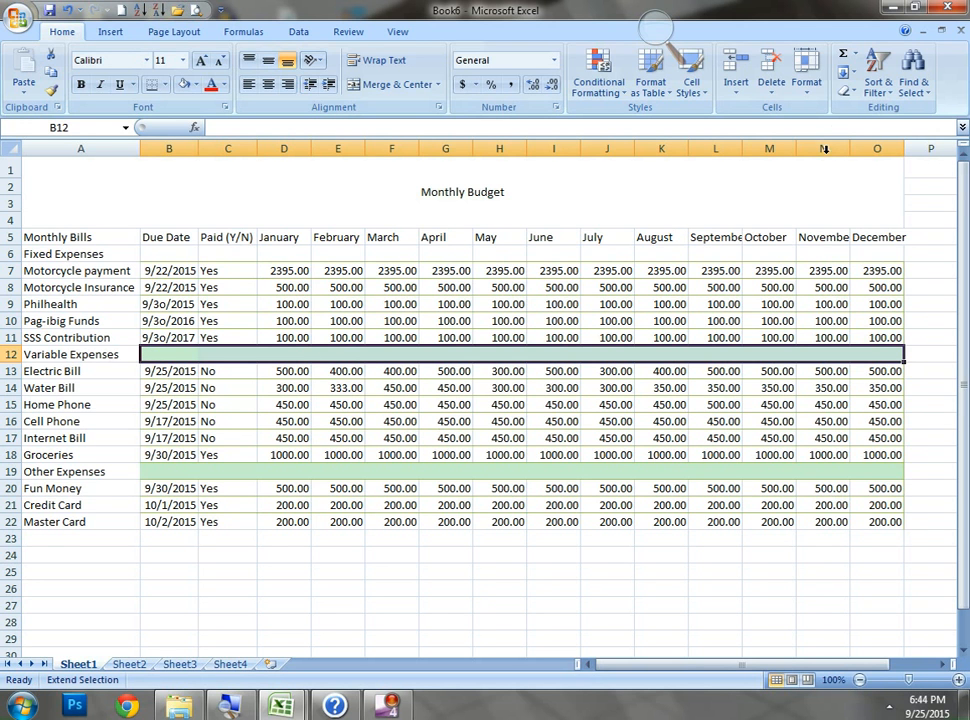
{"action": "left_click", "coordinate": [847, 91]}
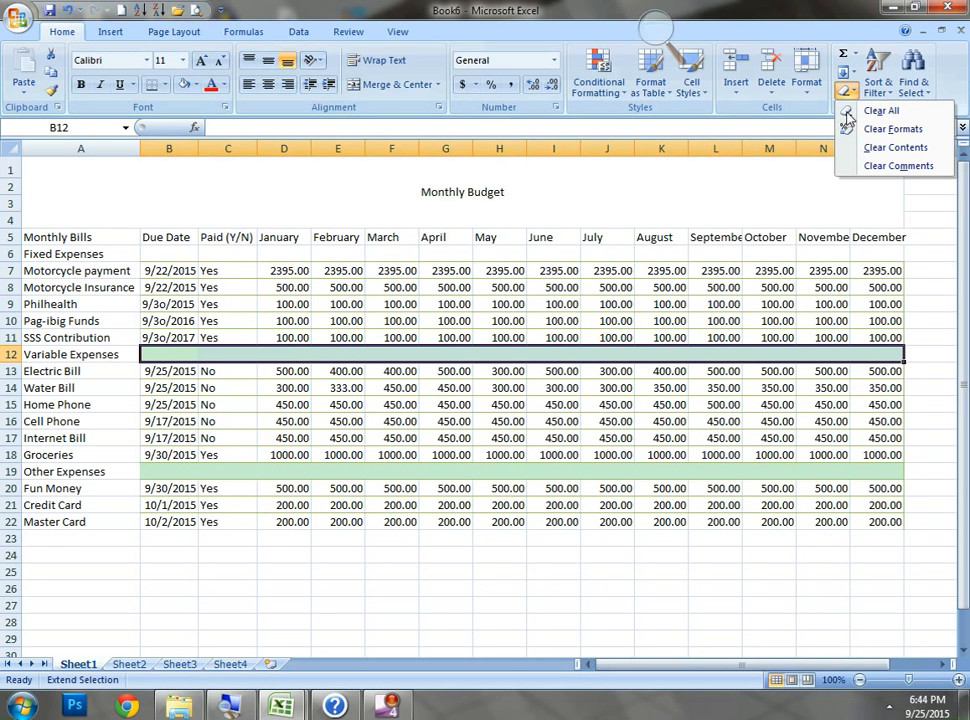
{"action": "left_click", "coordinate": [850, 130]}
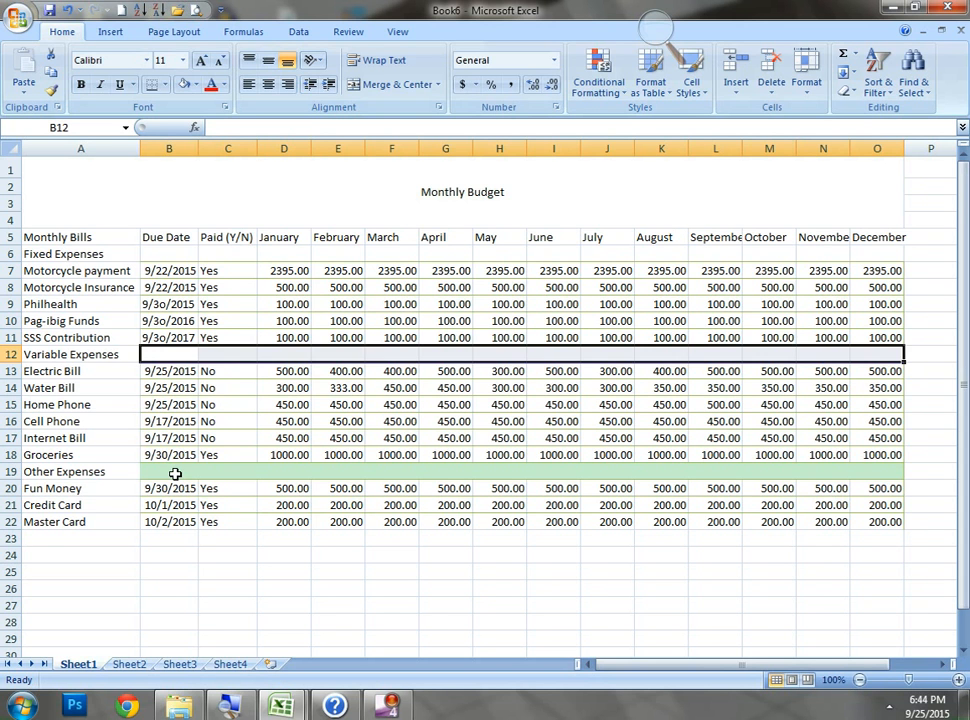
Clear the formatting of the Other Expenses cells in row 19, from column B through the December column
{"action": "left_click", "coordinate": [175, 473]}
{"action": "left_click_drag", "start_coordinate": [175, 473], "coordinate": [906, 470]}
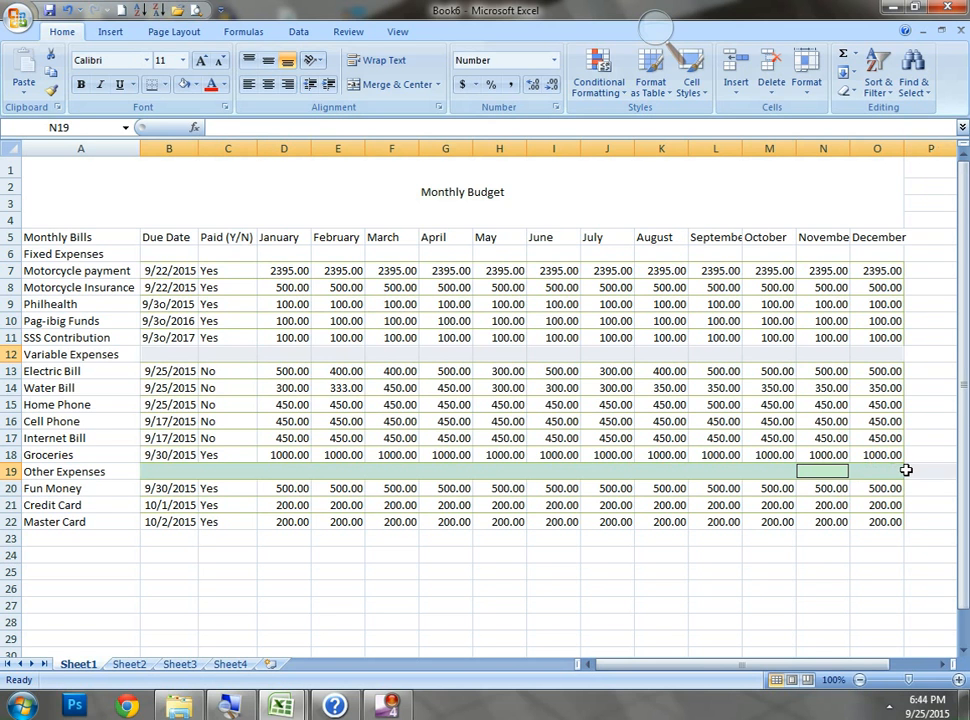
{"action": "left_click", "coordinate": [851, 92]}
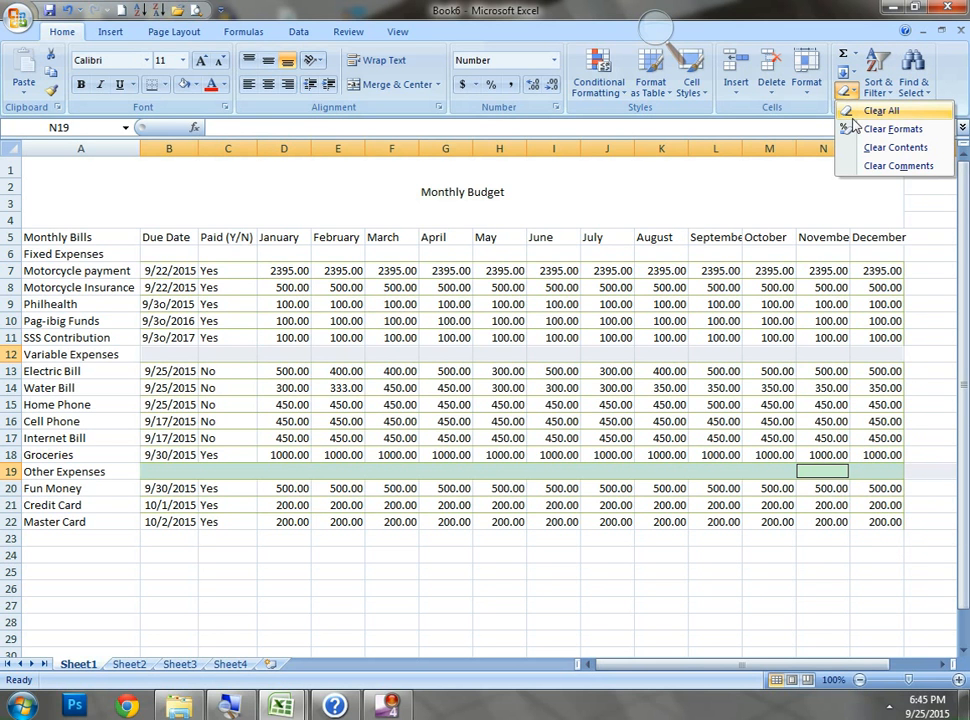
{"action": "left_click", "coordinate": [851, 129]}
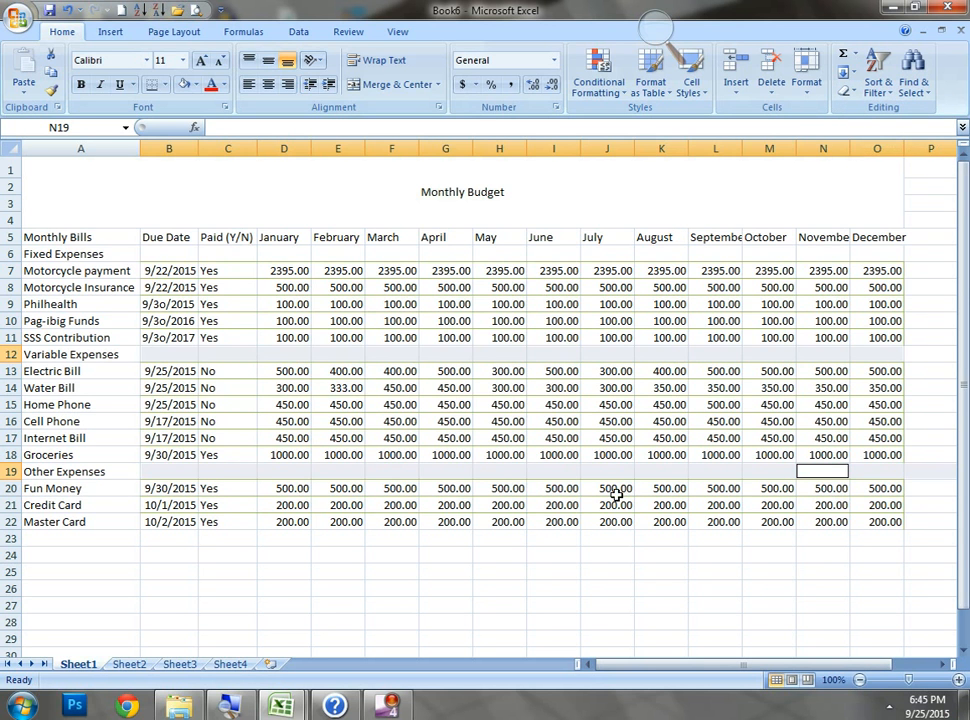
{"action": "left_click", "coordinate": [573, 535]}
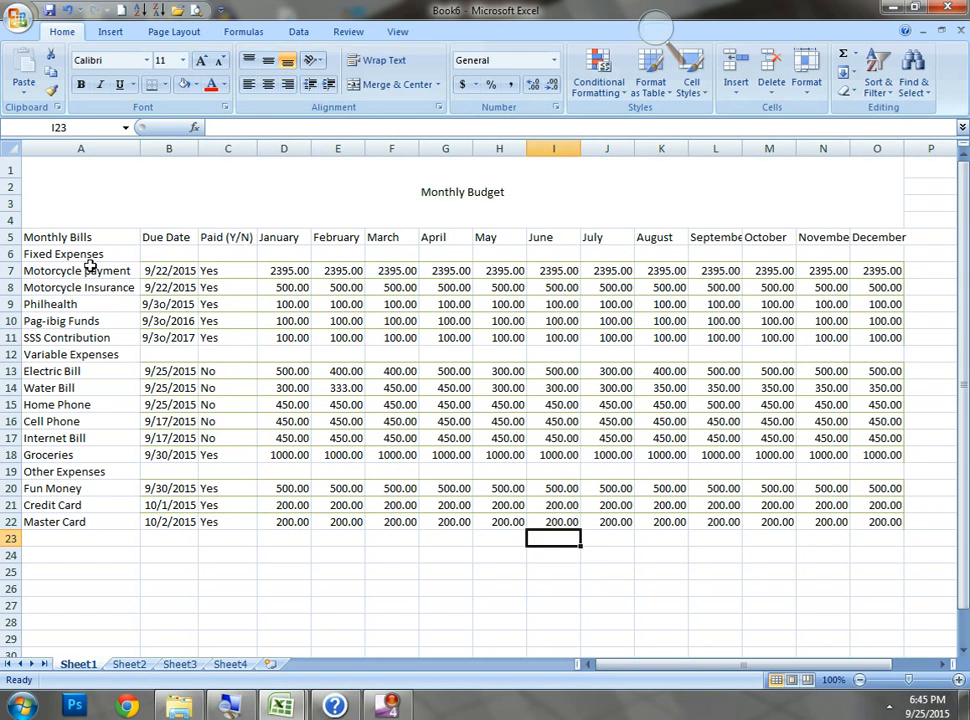
Format A5:O22 as a table with headers, using a green Medium table style
{"action": "left_click", "coordinate": [73, 240]}
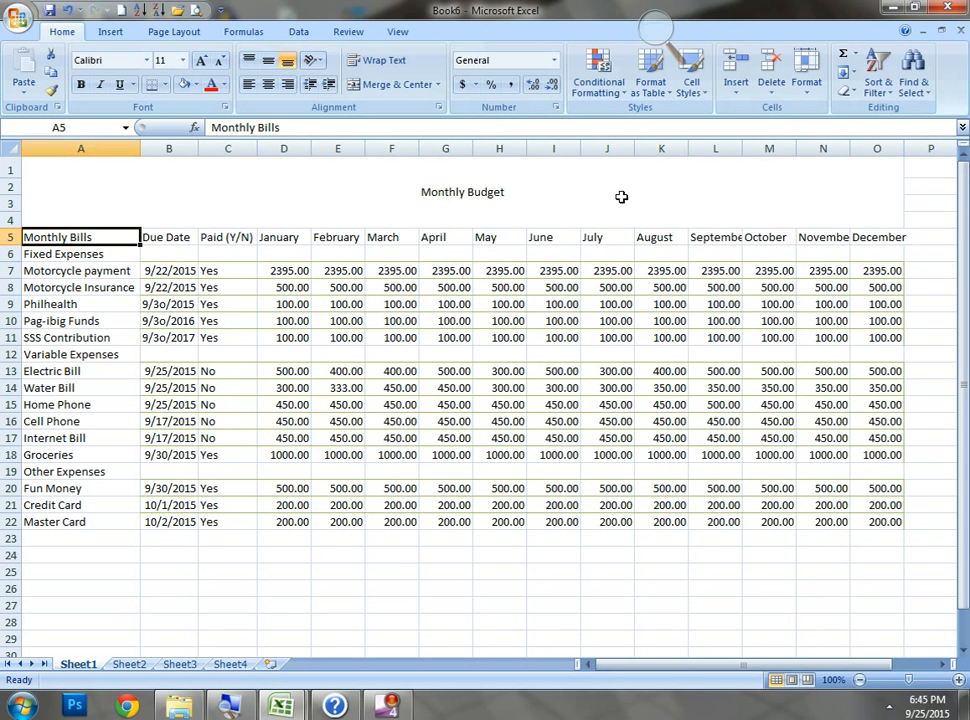
{"action": "left_click", "coordinate": [652, 74]}
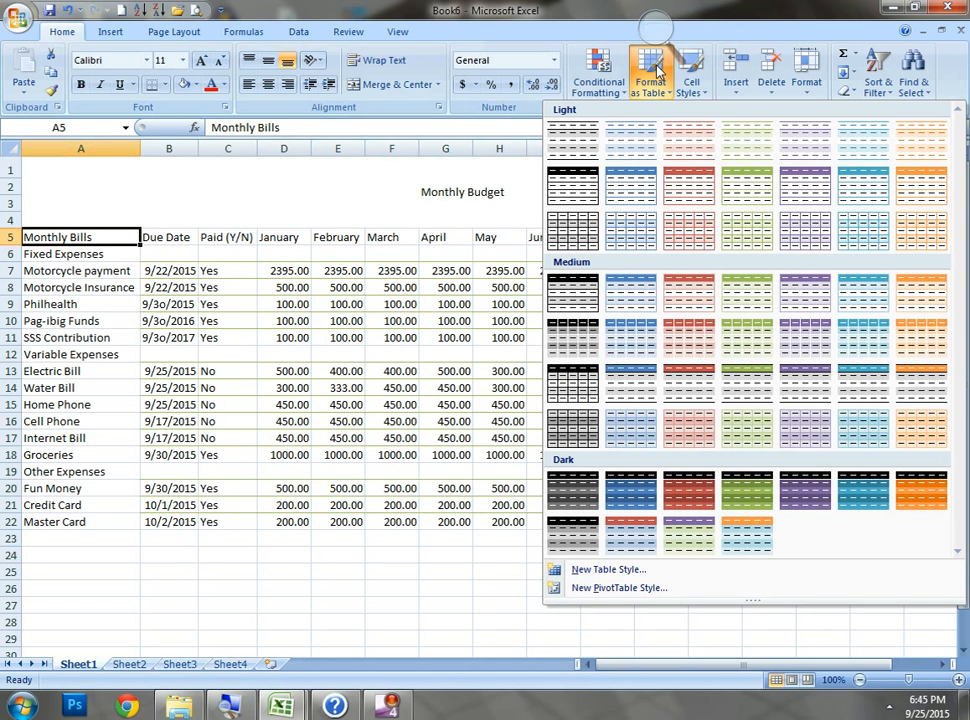
{"action": "left_click", "coordinate": [760, 314]}
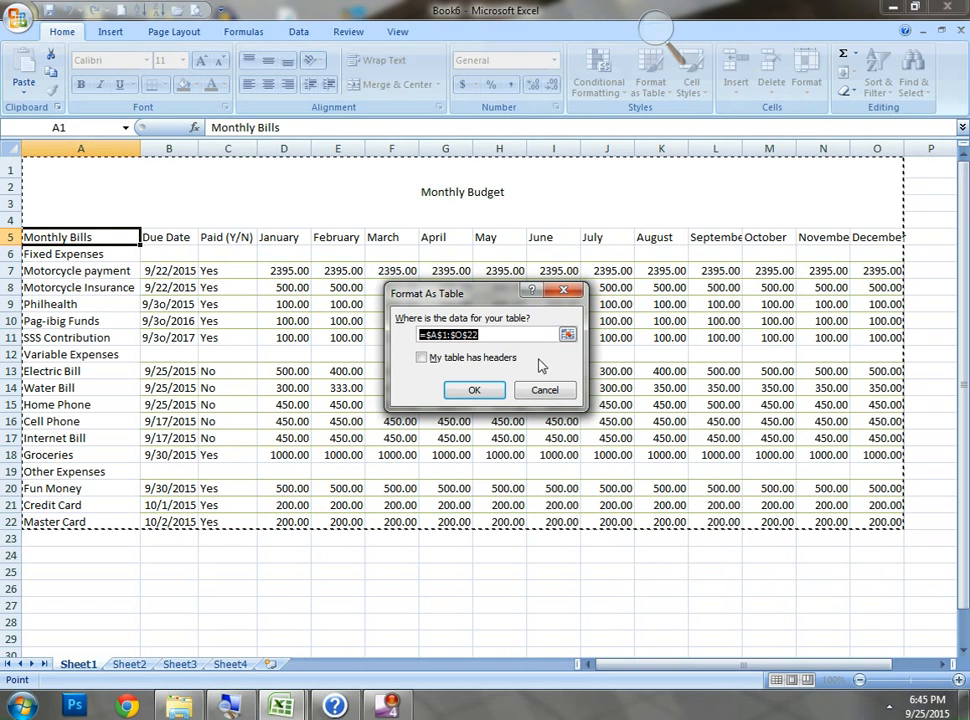
{"action": "left_click", "coordinate": [448, 338]}
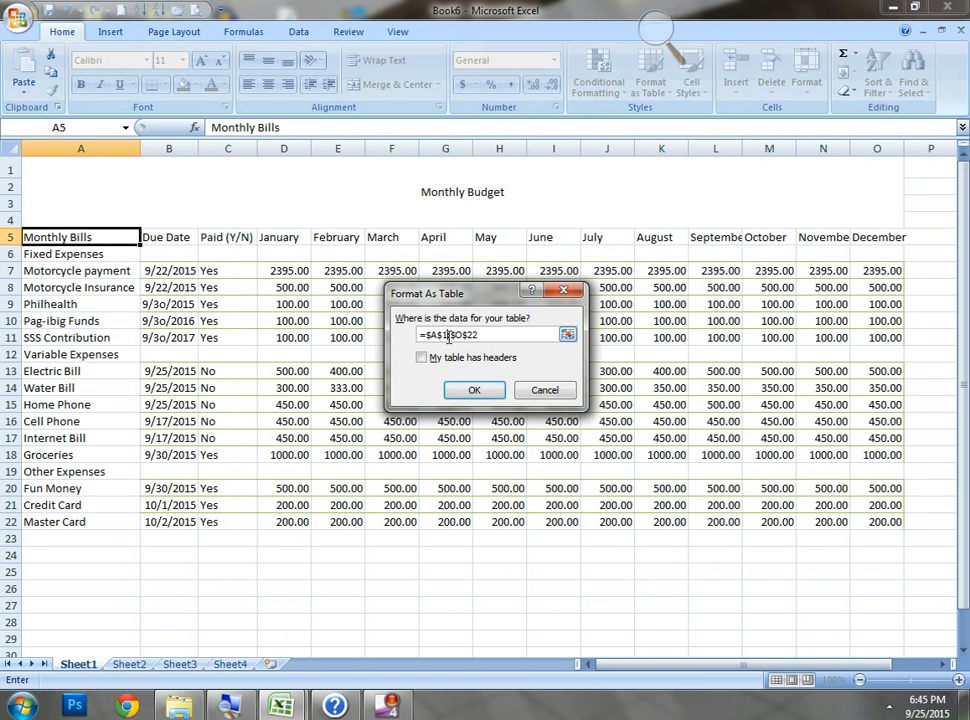
{"action": "key", "text": "BackSpace"}
{"action": "type", "text": "5"}
{"action": "left_click", "coordinate": [421, 359]}
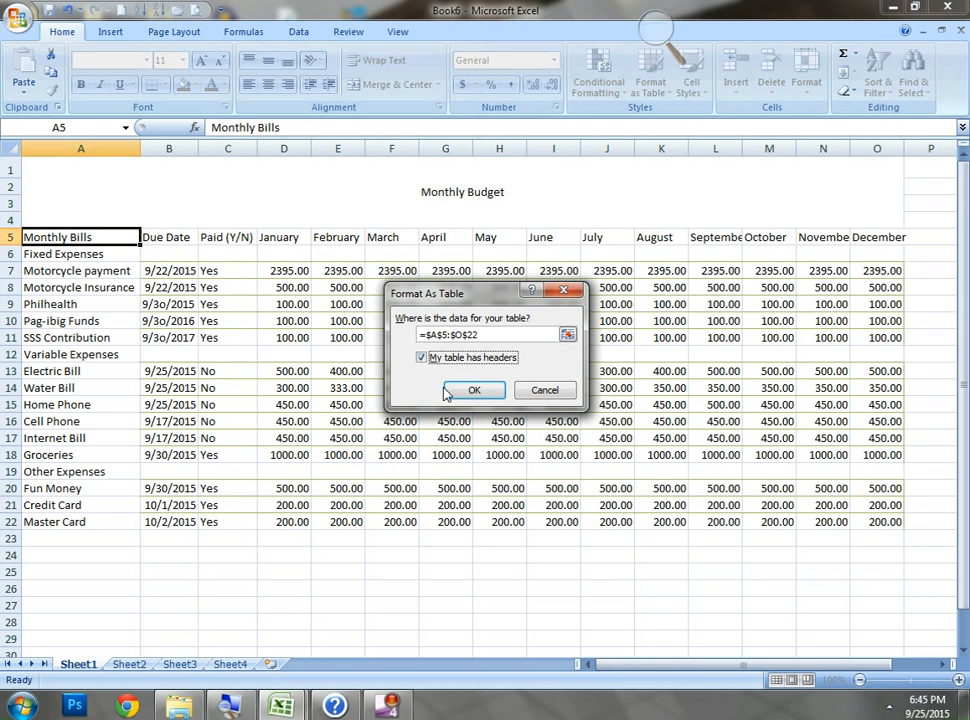
{"action": "left_click", "coordinate": [452, 390]}
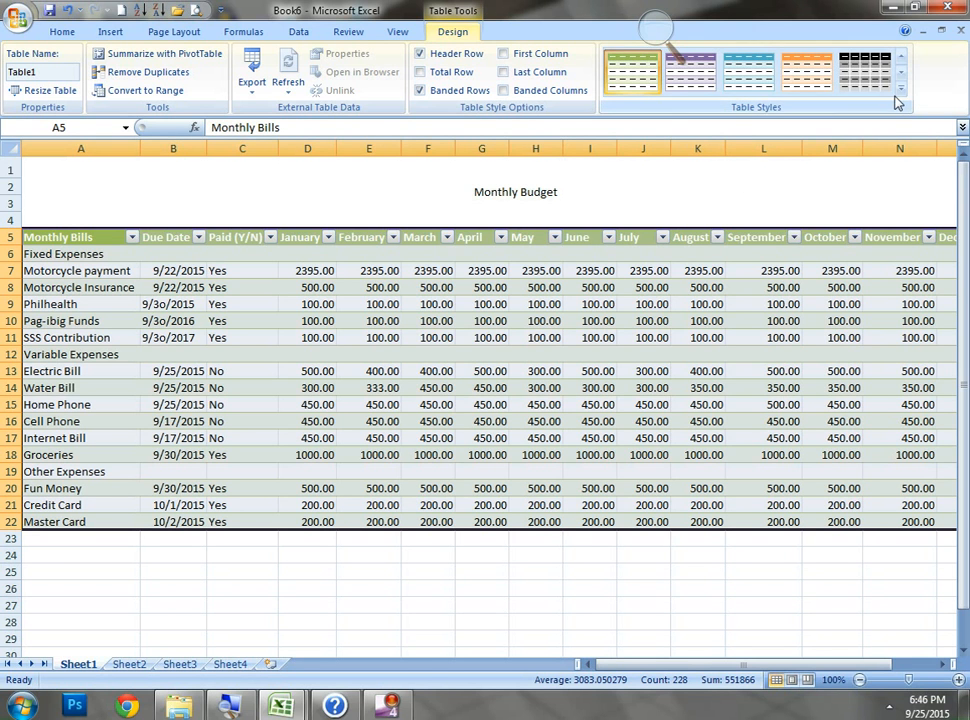
Apply the green Light table style with a solid green header row to the budget table
{"action": "left_click", "coordinate": [900, 88]}
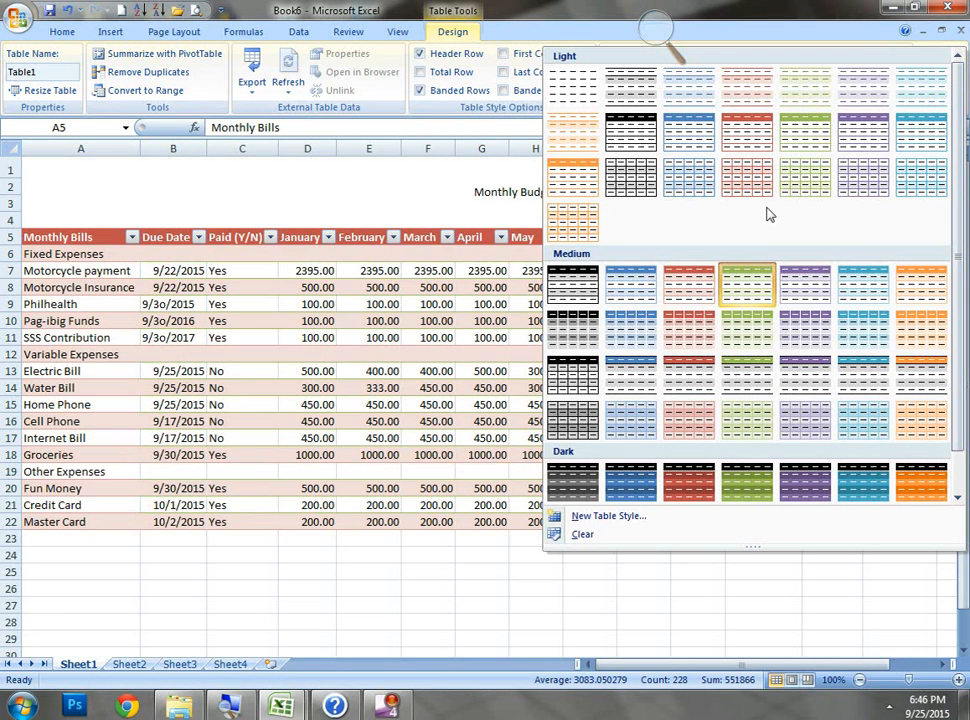
{"action": "left_click", "coordinate": [800, 132]}
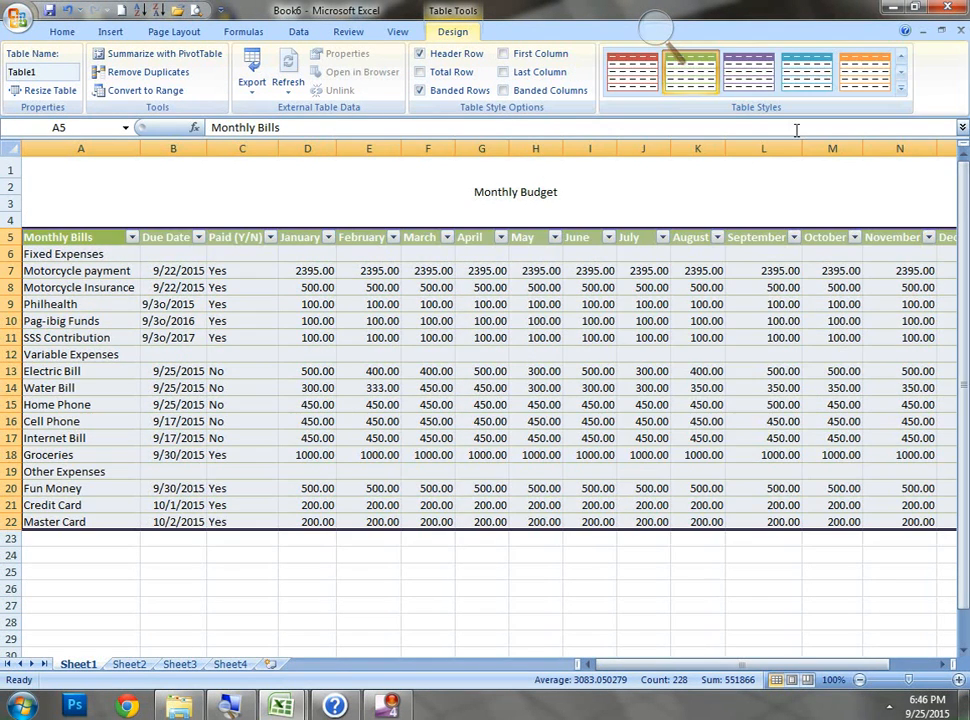
{"action": "left_click", "coordinate": [395, 291]}
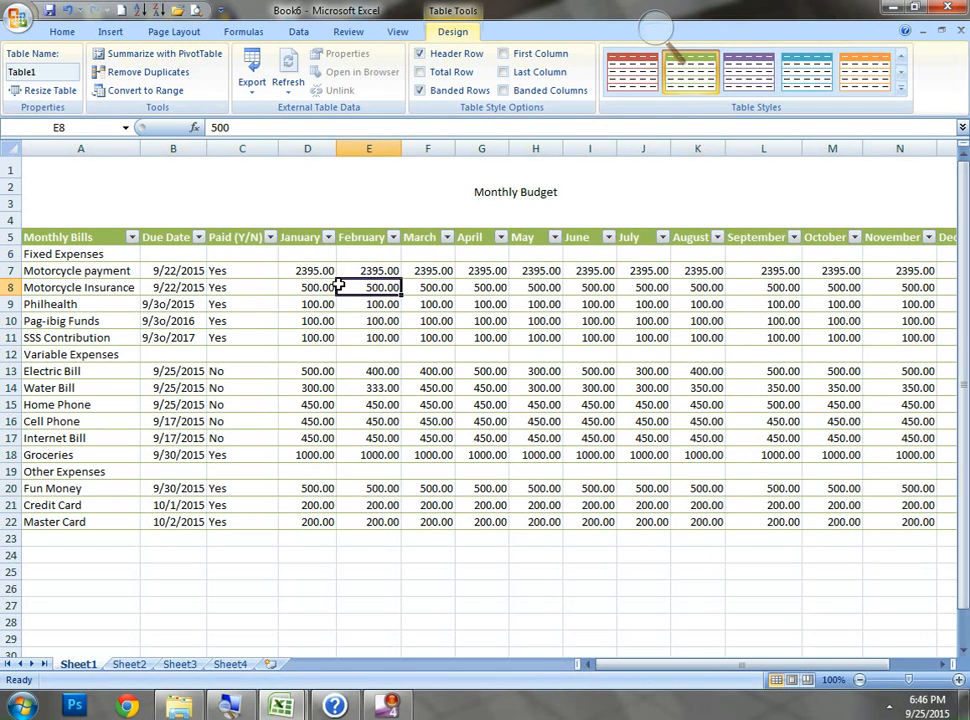
Turn off filtering to remove the dropdown arrows from the table's header row
{"action": "left_click", "coordinate": [131, 238]}
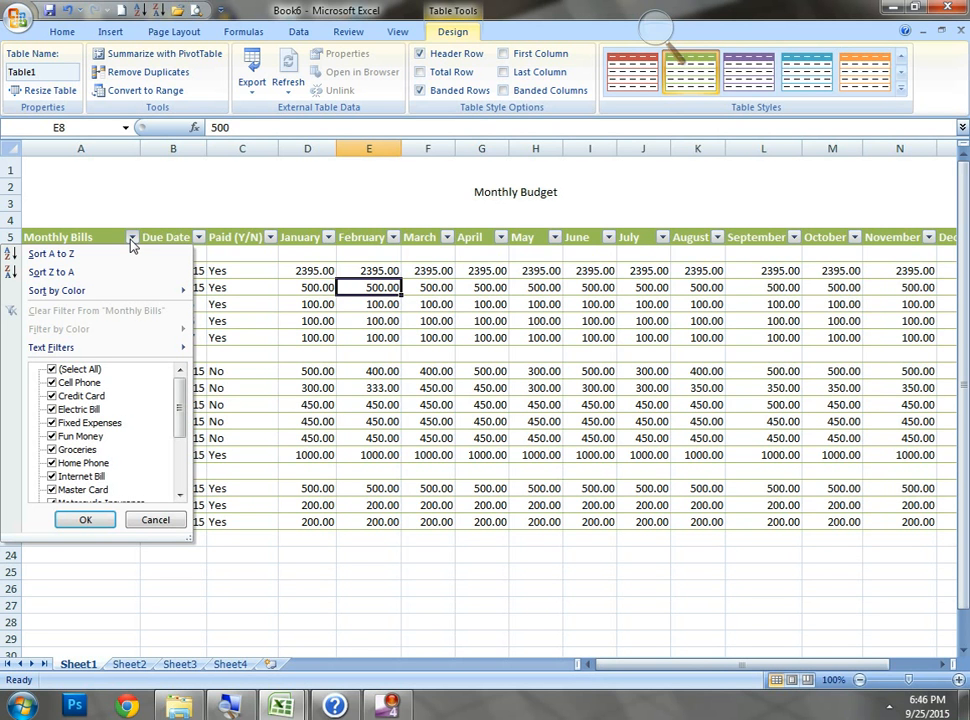
{"action": "left_click", "coordinate": [132, 241]}
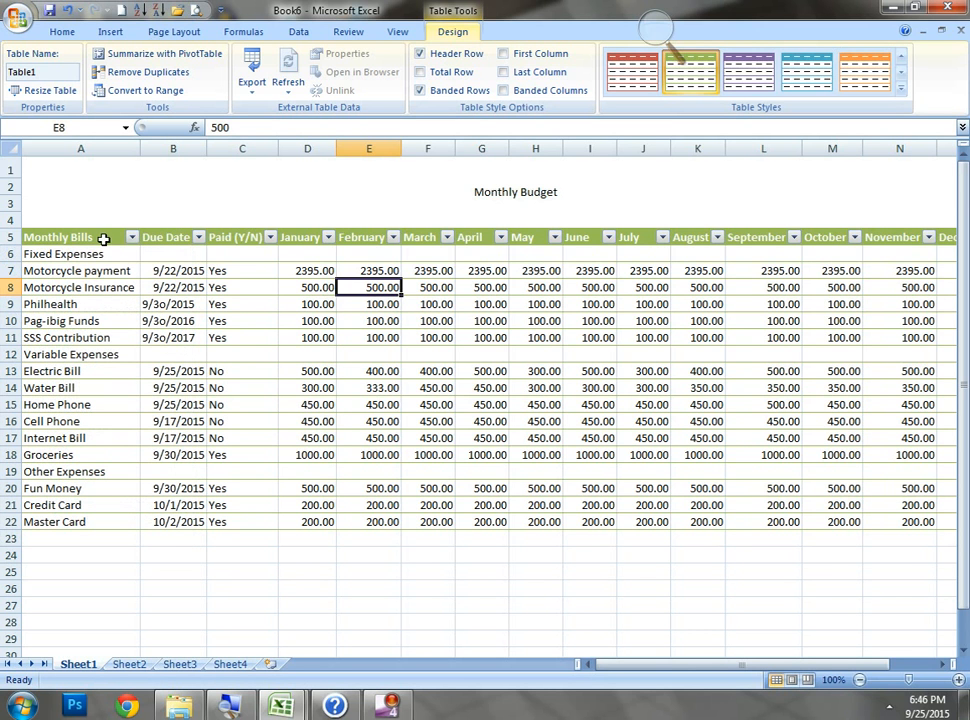
{"action": "left_click", "coordinate": [103, 239]}
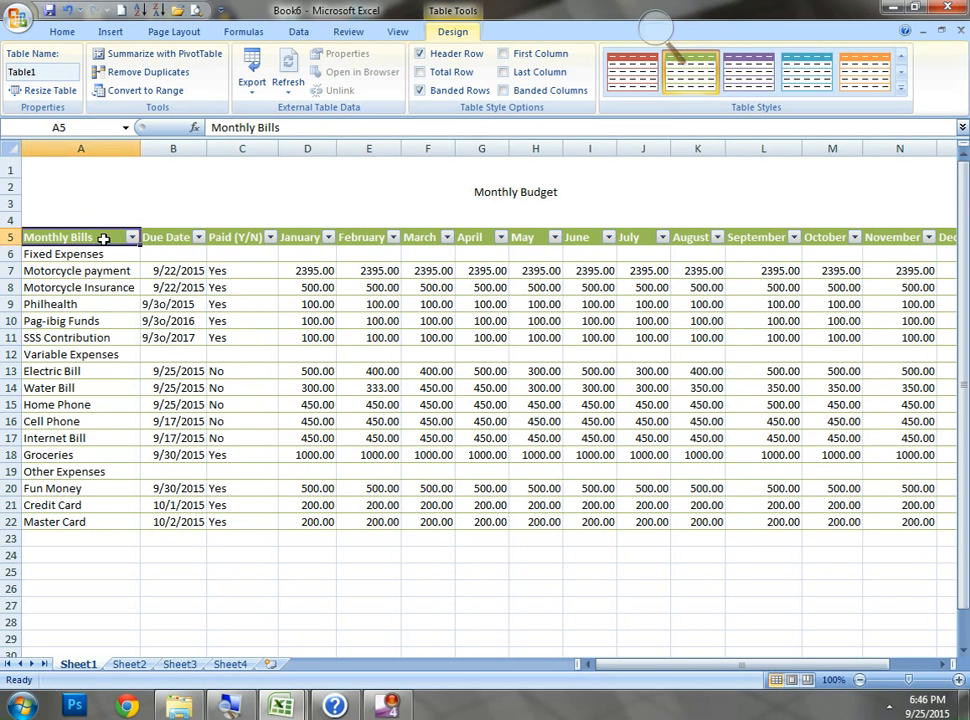
{"action": "left_click", "coordinate": [62, 33]}
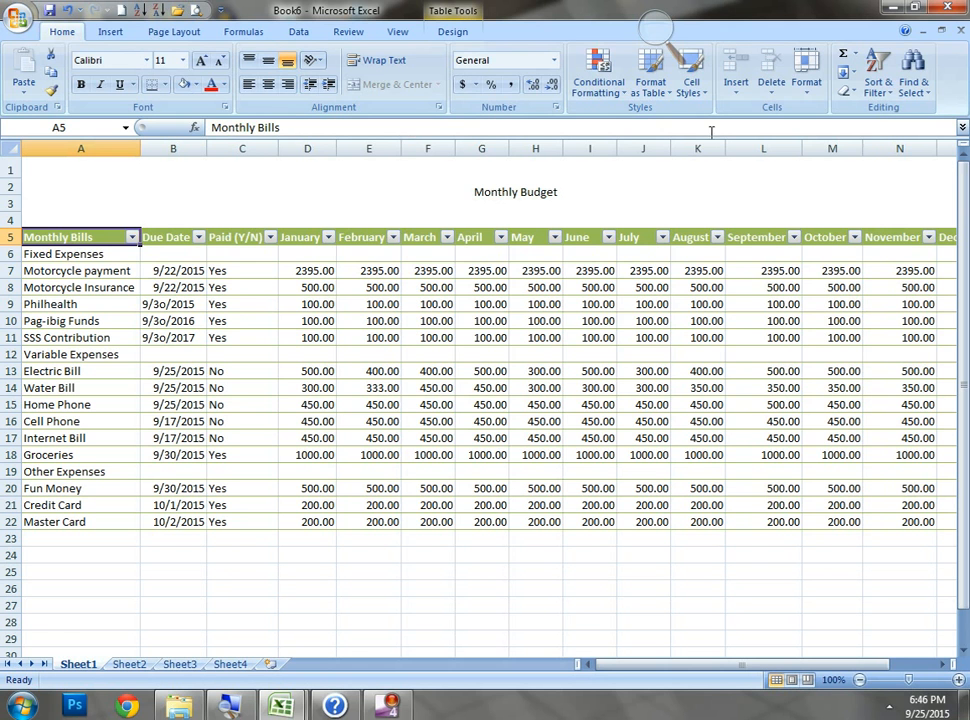
{"action": "left_click", "coordinate": [881, 72]}
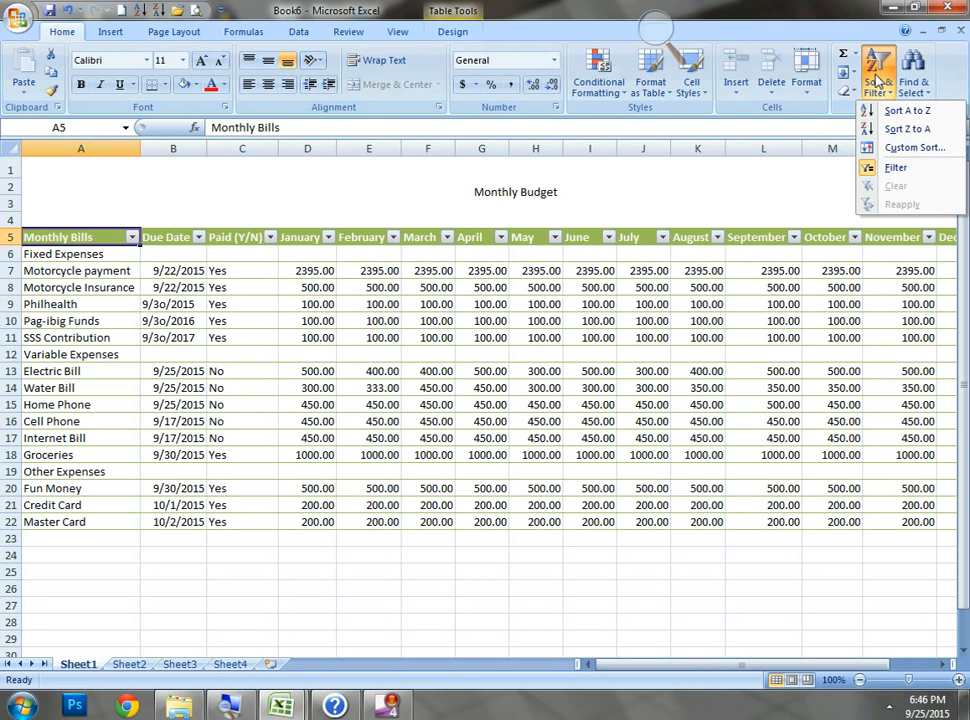
{"action": "left_click", "coordinate": [874, 172]}
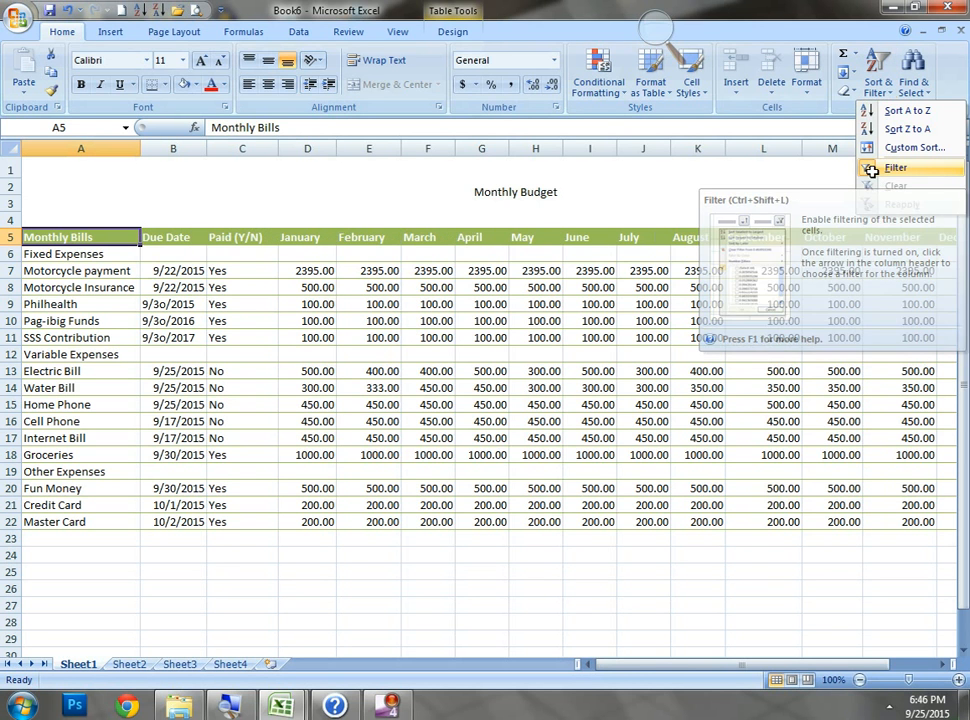
{"action": "left_click", "coordinate": [606, 320]}
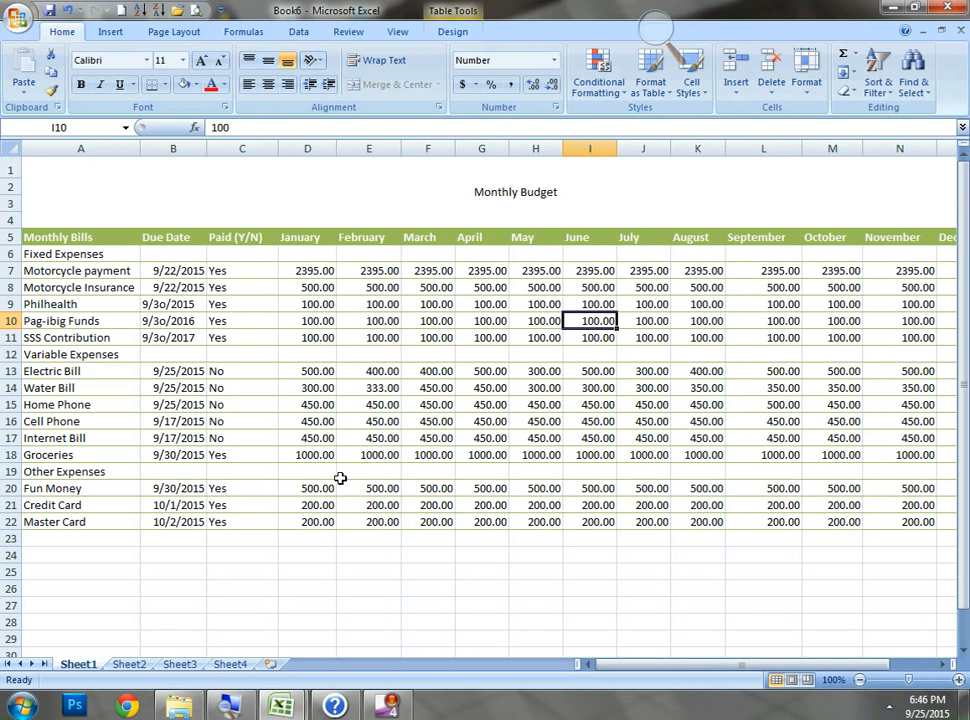
{"action": "left_click", "coordinate": [385, 551]}
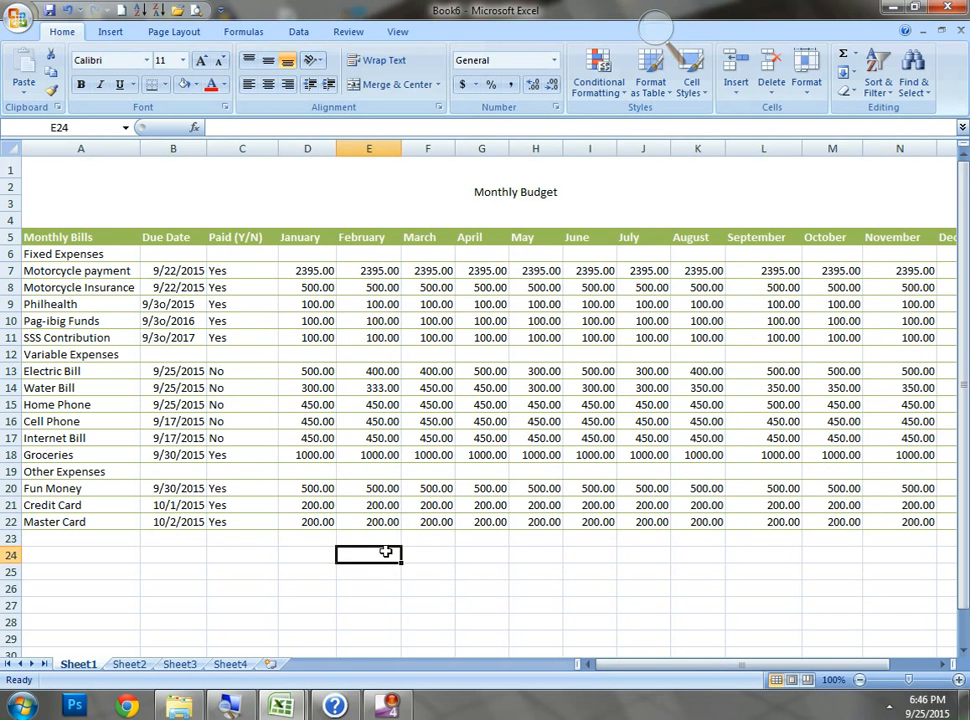
Switch the table's Header Row option off and back on
{"action": "left_click", "coordinate": [414, 421]}
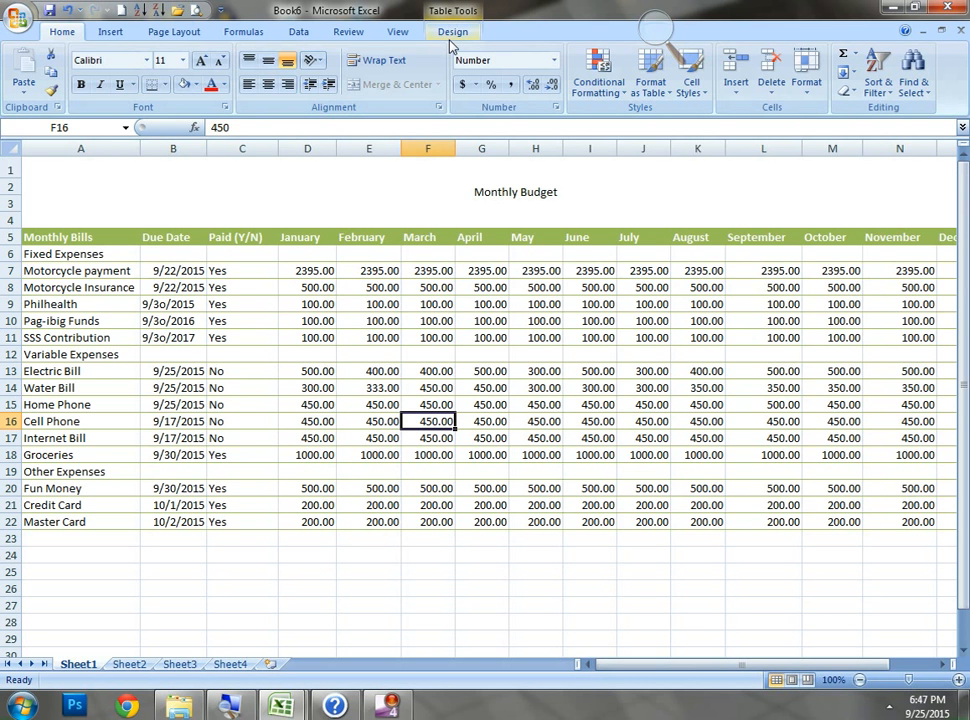
{"action": "left_click", "coordinate": [451, 33]}
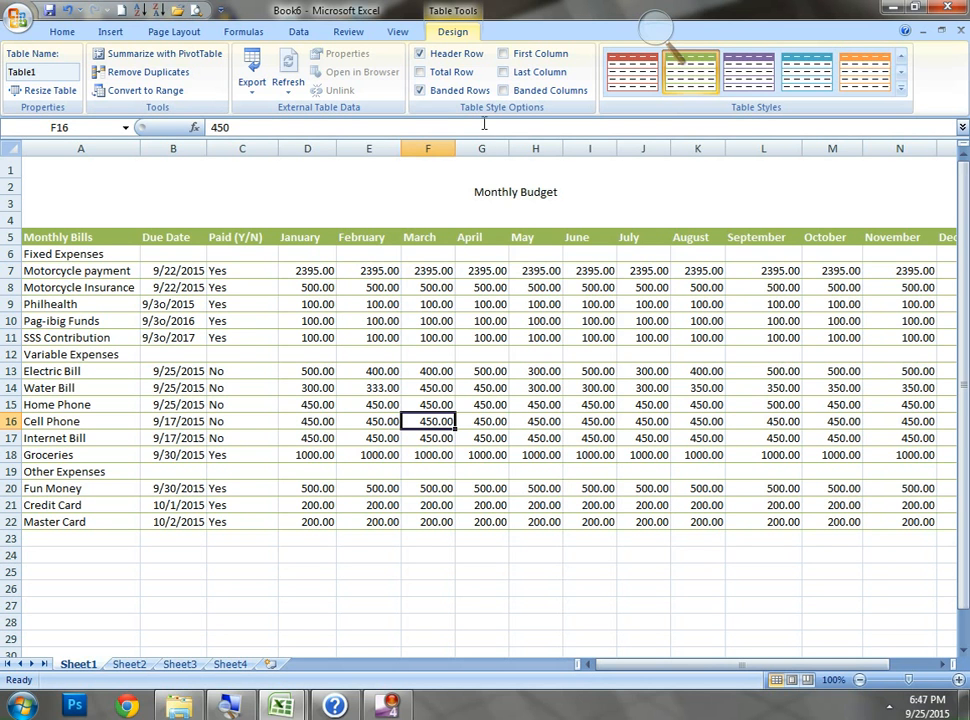
{"action": "left_click", "coordinate": [420, 55]}
{"action": "left_click", "coordinate": [420, 56]}
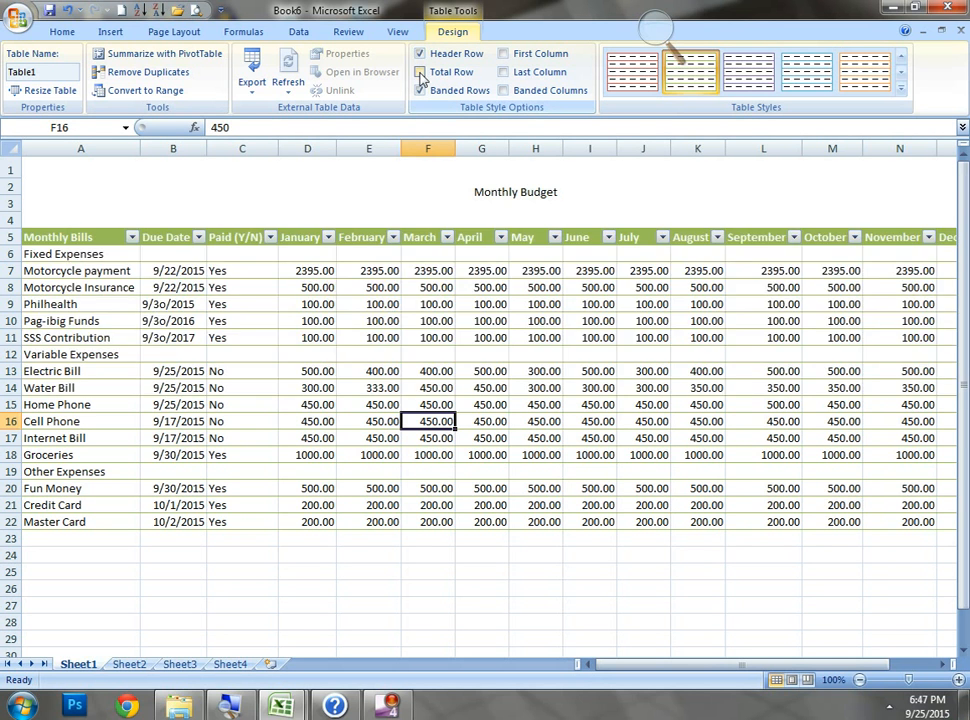
Try the table's Total Row option and remove it again, and switch Banded Rows off and back on
{"action": "left_click", "coordinate": [421, 72]}
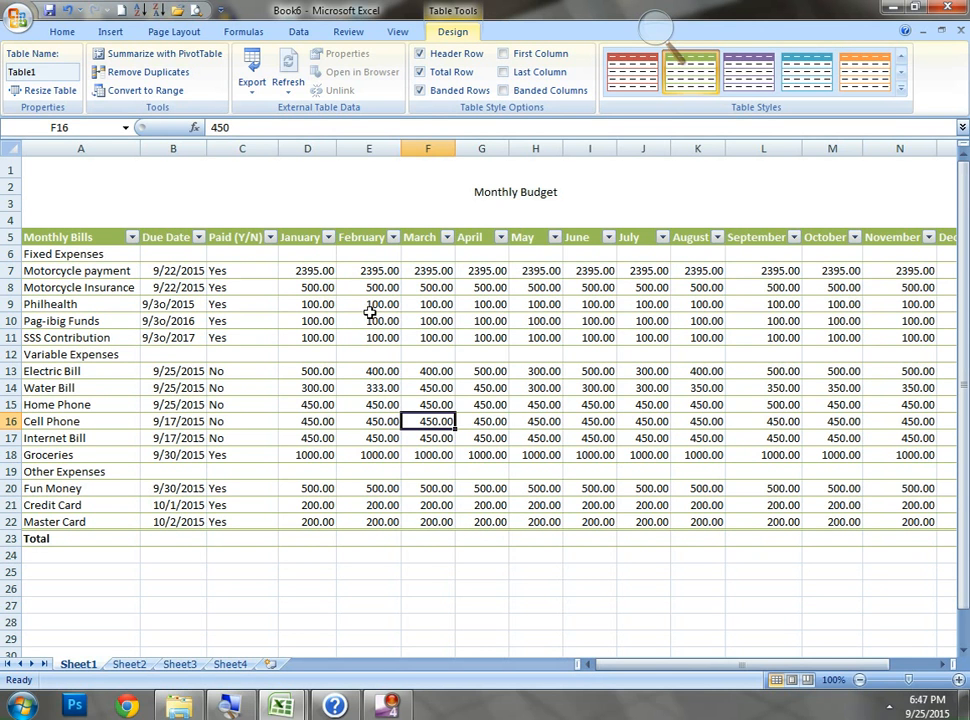
{"action": "left_click", "coordinate": [420, 72]}
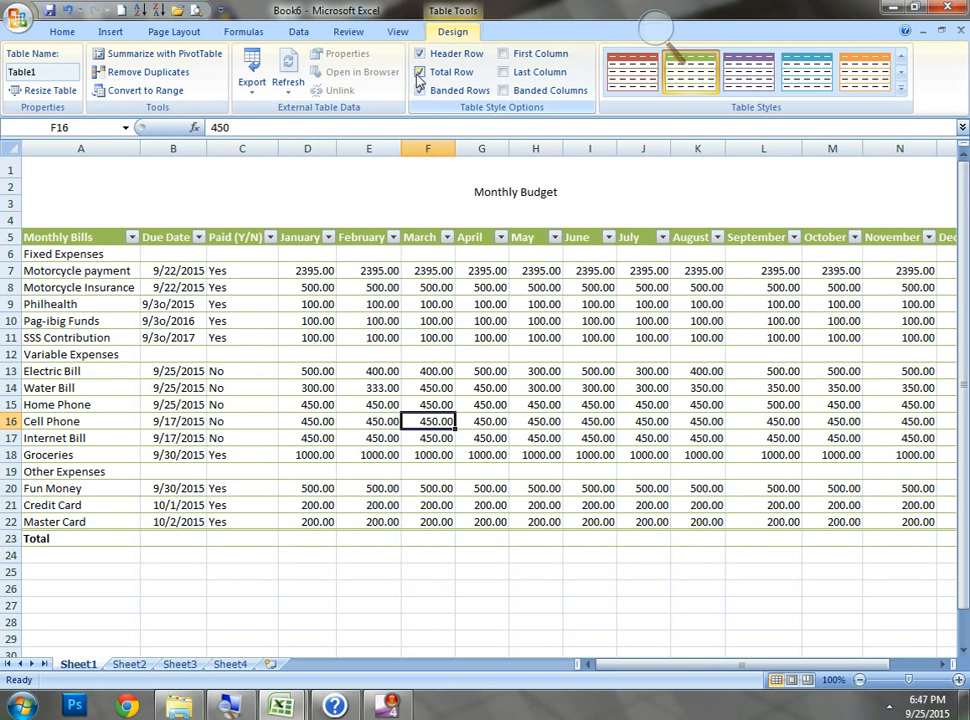
{"action": "left_click", "coordinate": [421, 95]}
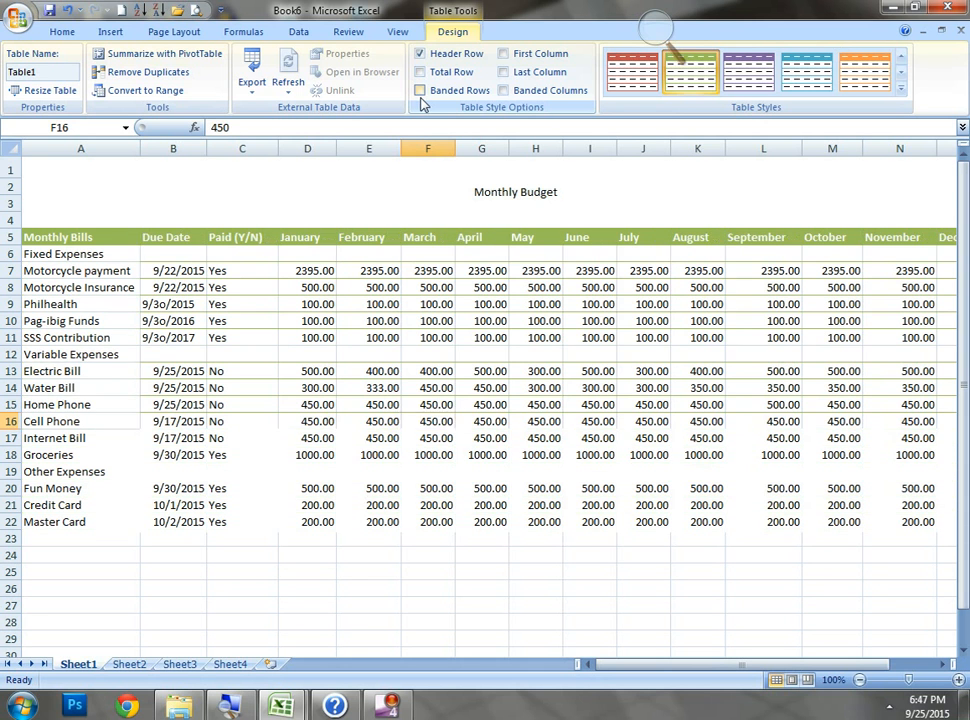
{"action": "left_click", "coordinate": [420, 91]}
Apply the first-row green Medium table style to the budget table
{"action": "left_click", "coordinate": [868, 84]}
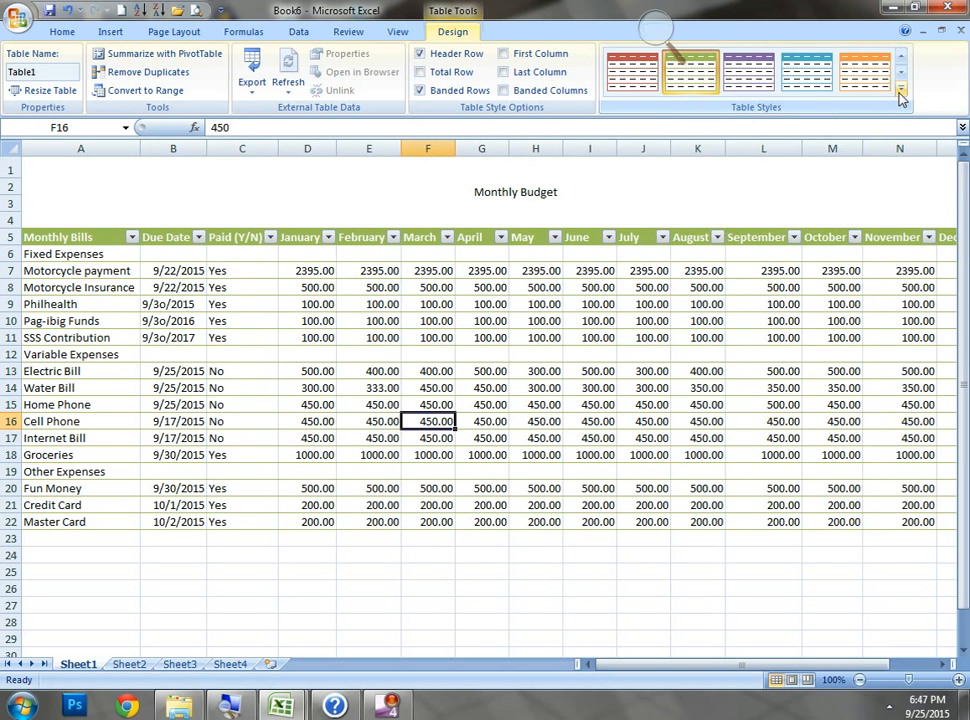
{"action": "left_click", "coordinate": [899, 92]}
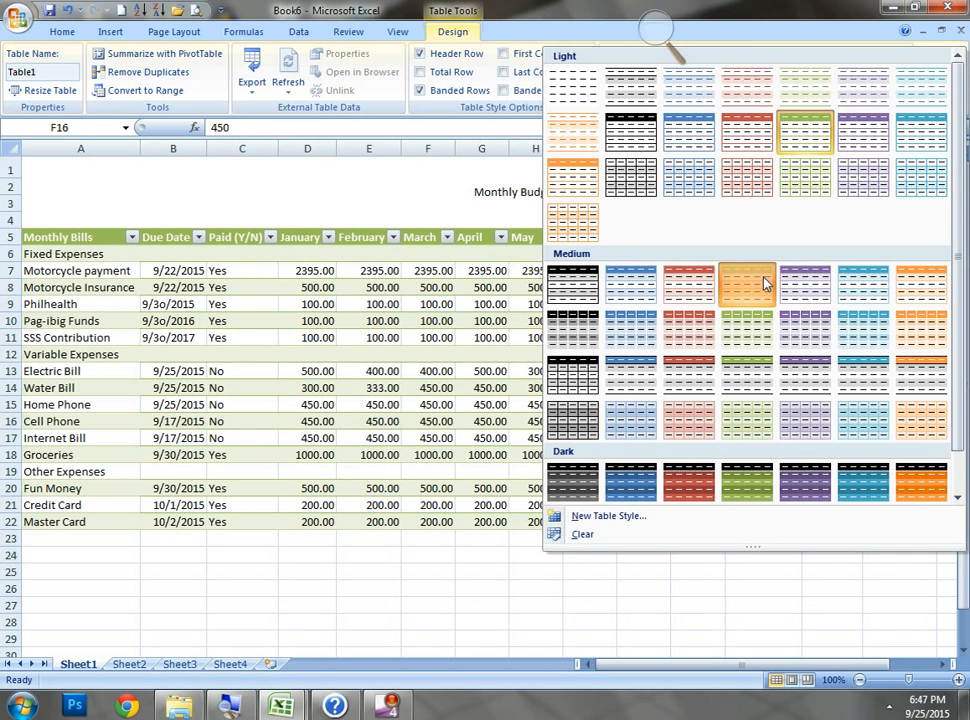
{"action": "left_click", "coordinate": [749, 280]}
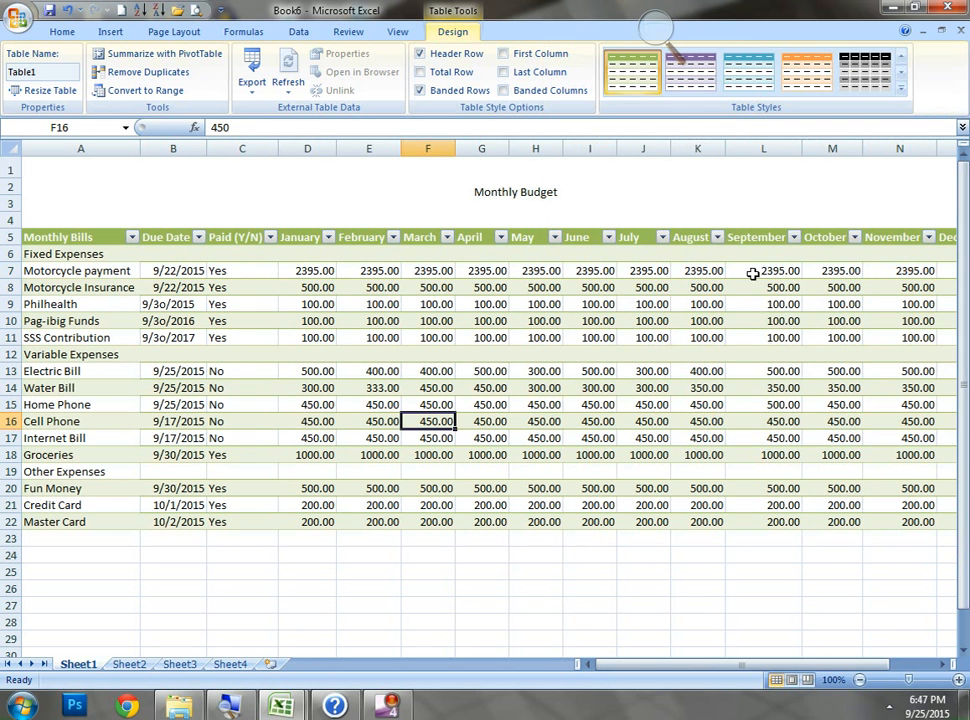
Turn off Banded Rows for the table, and try Banded Columns before switching that option off again
{"action": "left_click", "coordinate": [420, 90]}
{"action": "left_click", "coordinate": [505, 91]}
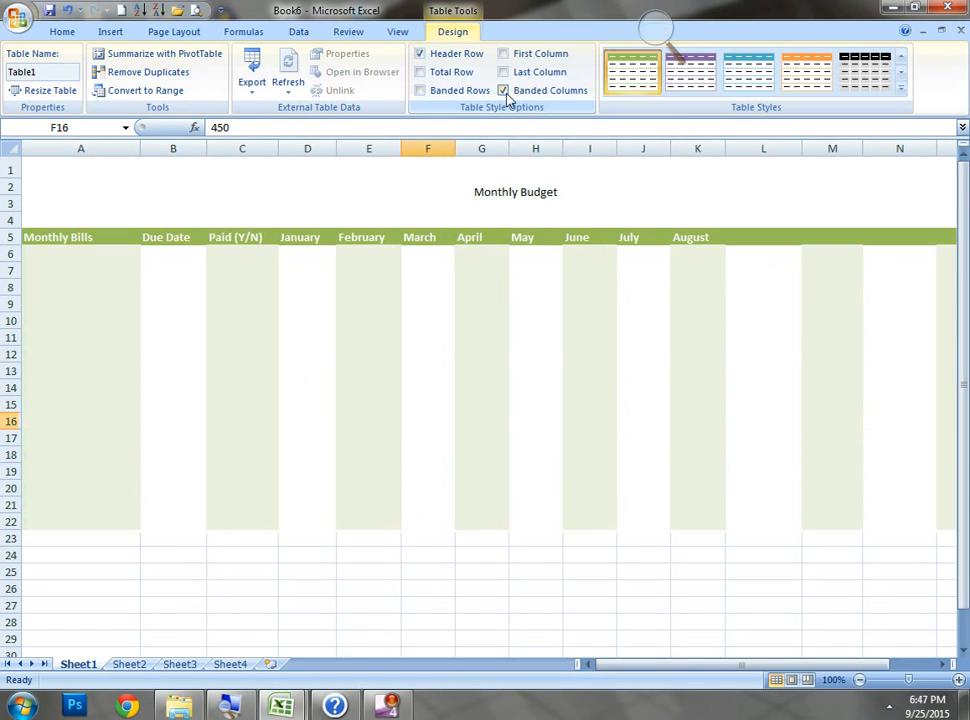
{"action": "left_click", "coordinate": [505, 91]}
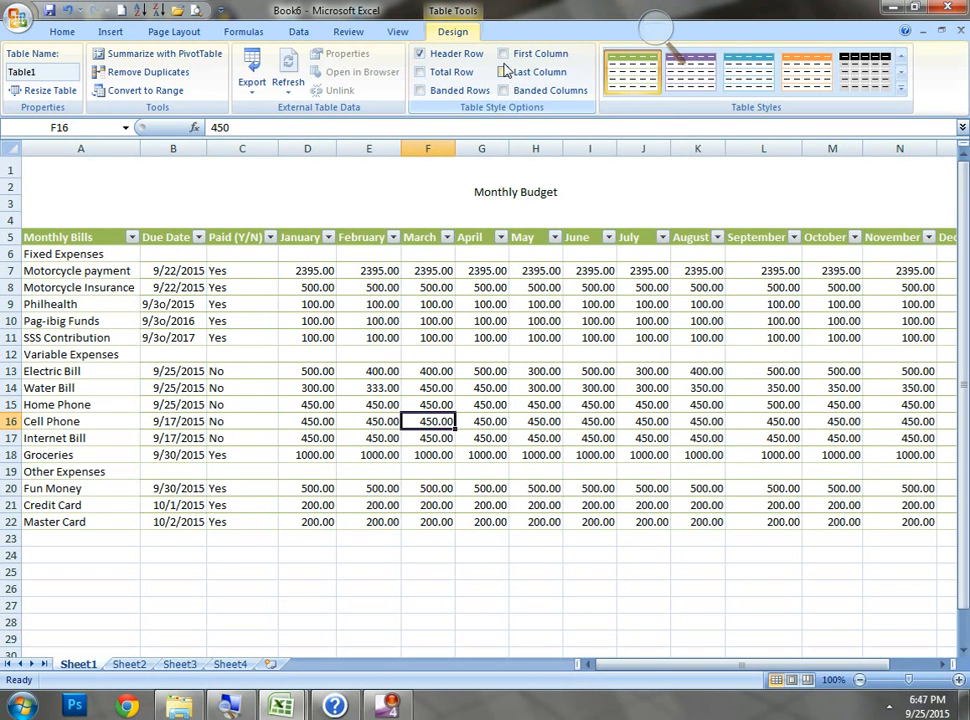
Turn on First Column emphasis for the table, and try Last Column before switching that option off again
{"action": "left_click", "coordinate": [504, 55]}
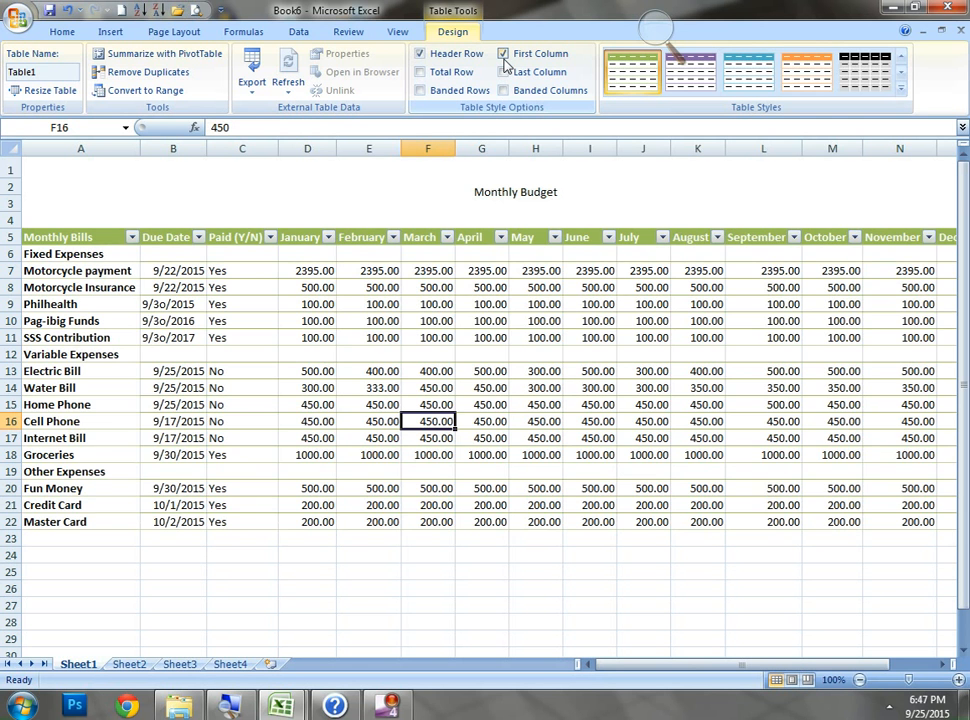
{"action": "left_click", "coordinate": [503, 72]}
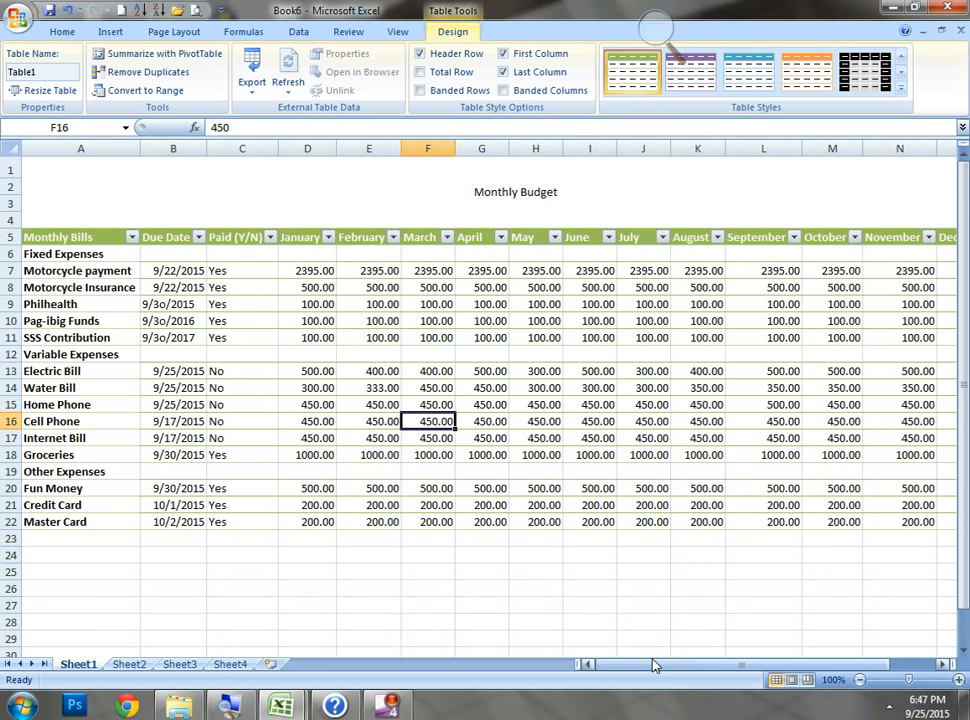
{"action": "left_click_drag", "start_coordinate": [655, 665], "coordinate": [623, 650]}
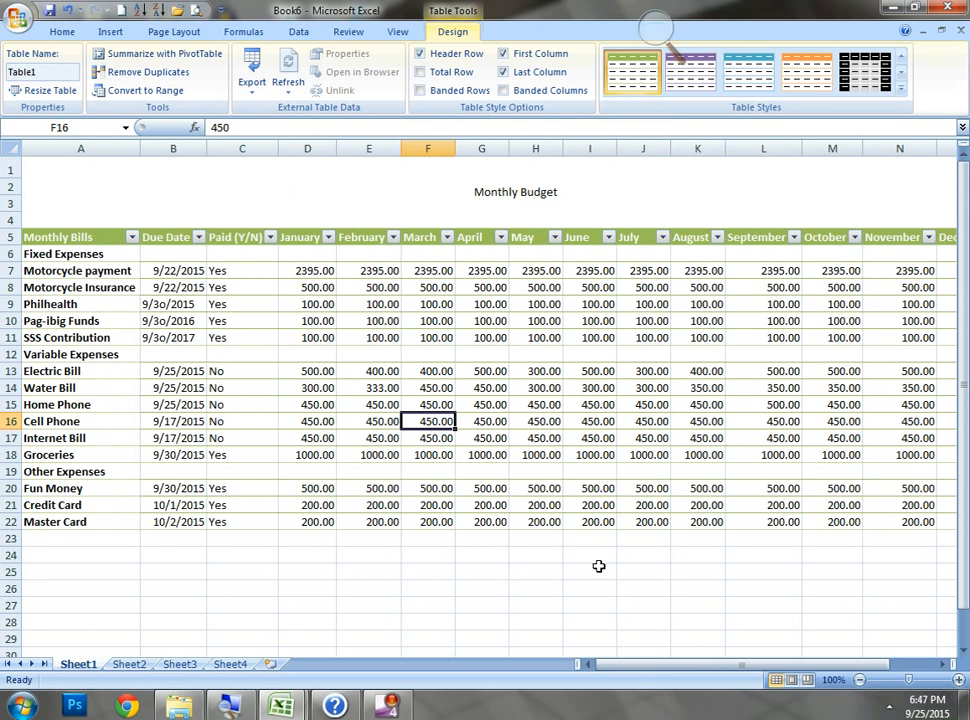
{"action": "left_click", "coordinate": [504, 73]}
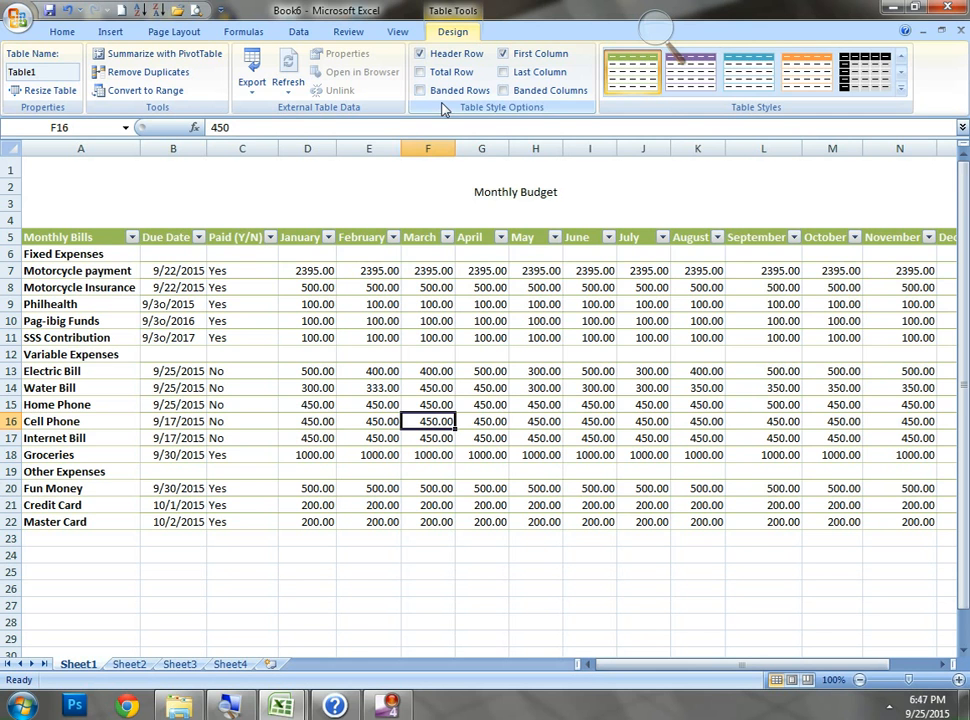
Rename the table as budget
{"action": "left_click", "coordinate": [60, 72]}
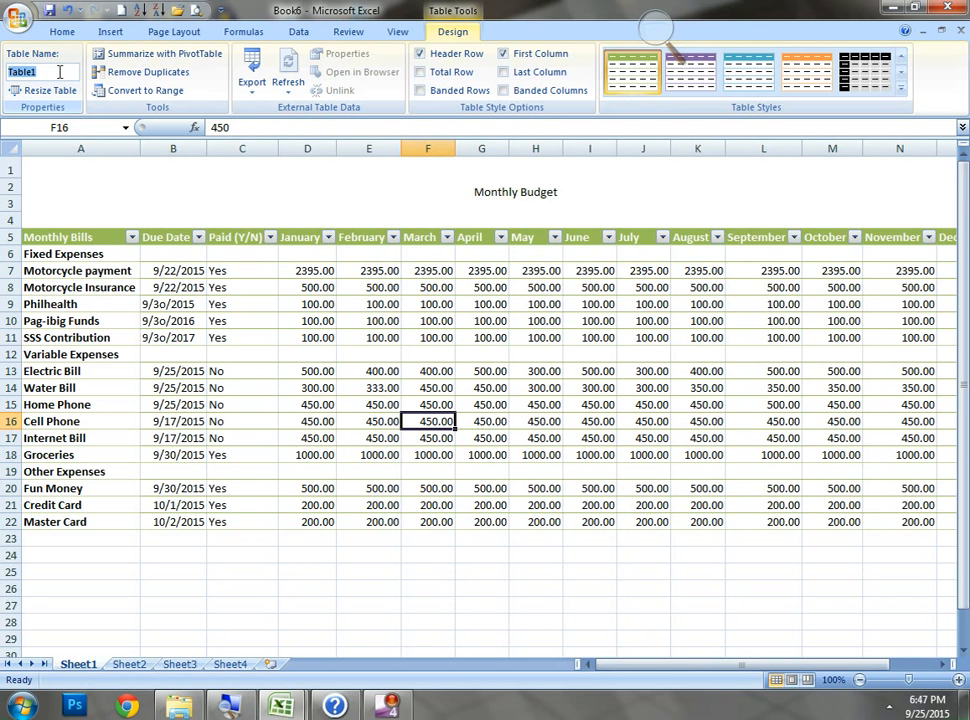
{"action": "type", "text": "budget"}
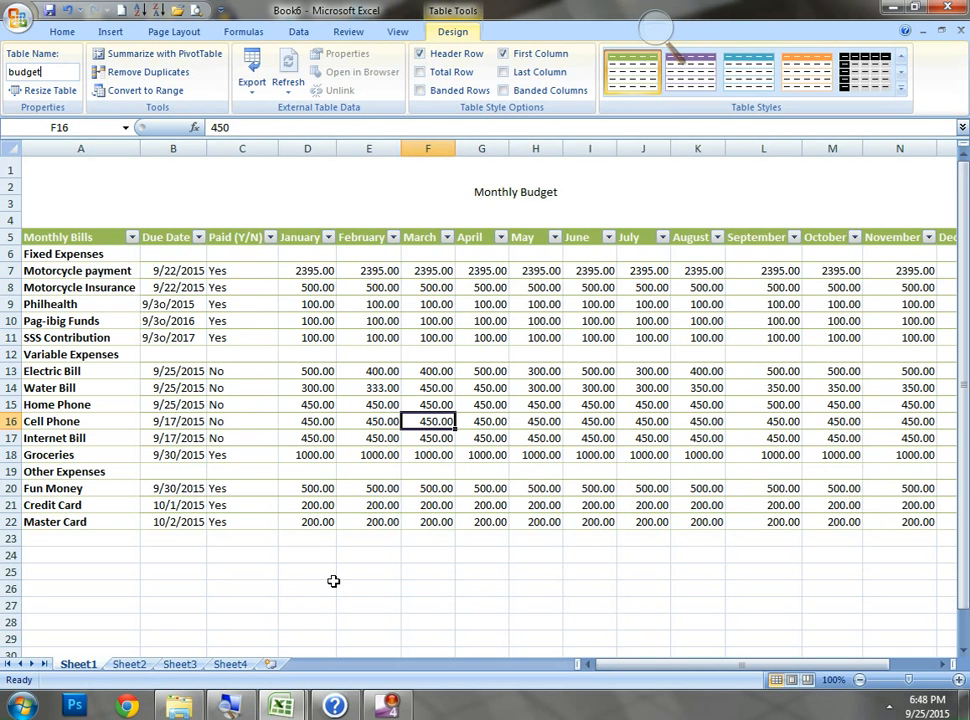
{"action": "left_click", "coordinate": [304, 600]}
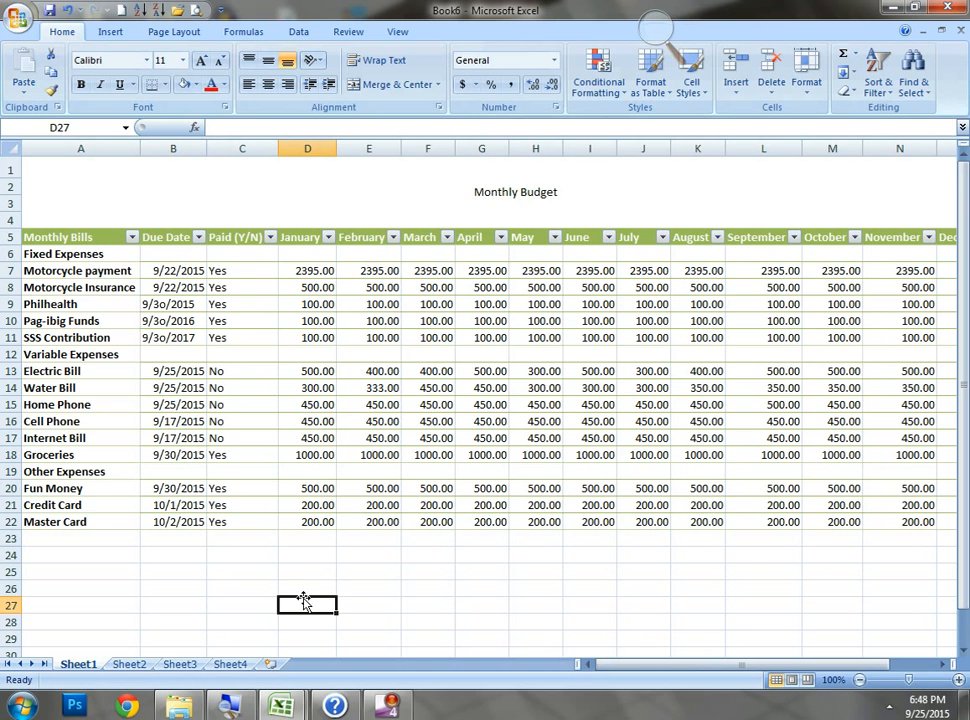
Select the Monthly Bills header cell in A5 and return to the general editing commands
{"action": "left_click", "coordinate": [107, 238]}
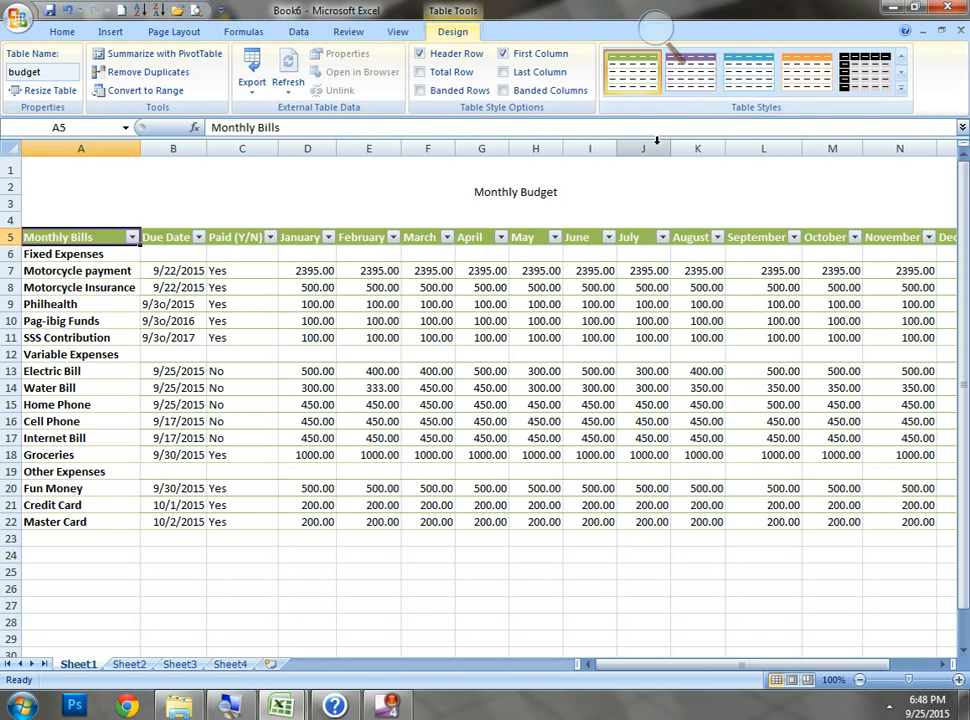
{"action": "left_click", "coordinate": [62, 32]}
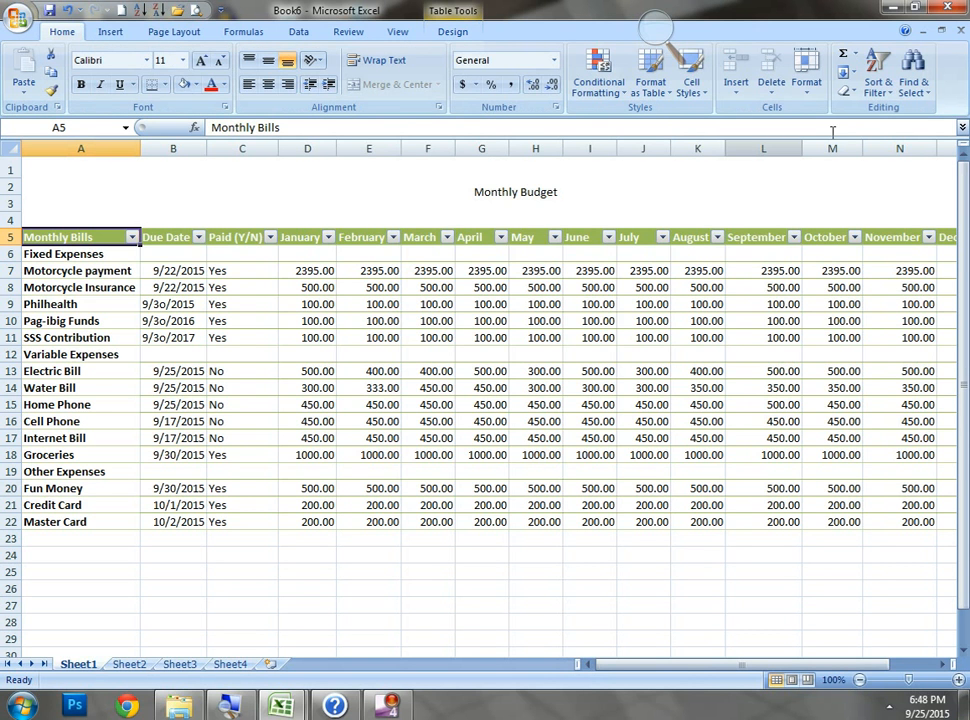
Turn off the filter on the budget table's header row
{"action": "left_click", "coordinate": [886, 76]}
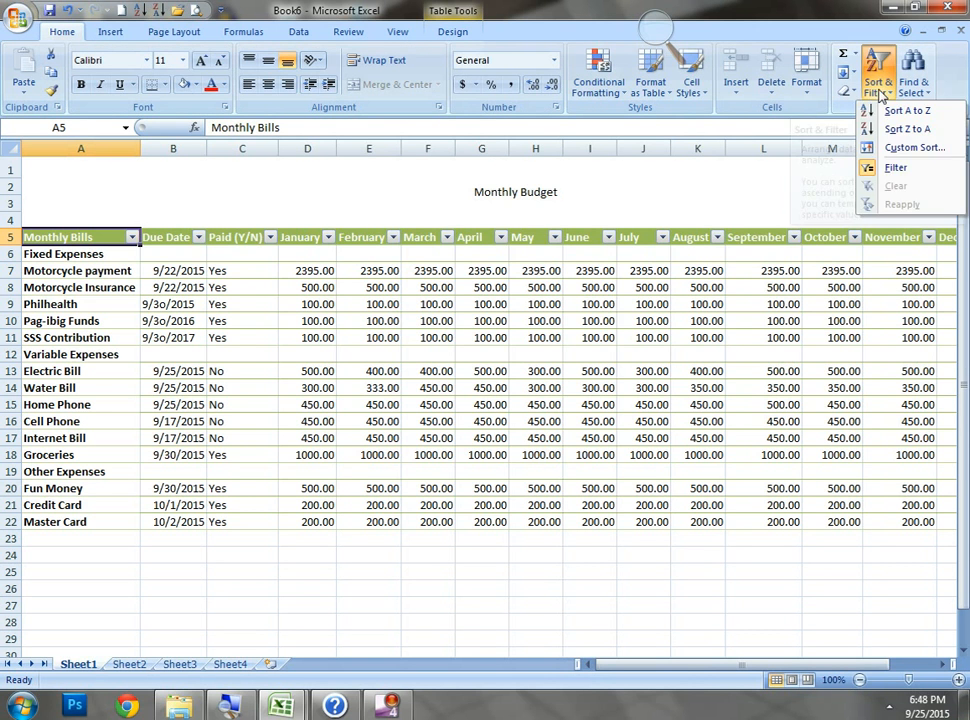
{"action": "left_click", "coordinate": [891, 170]}
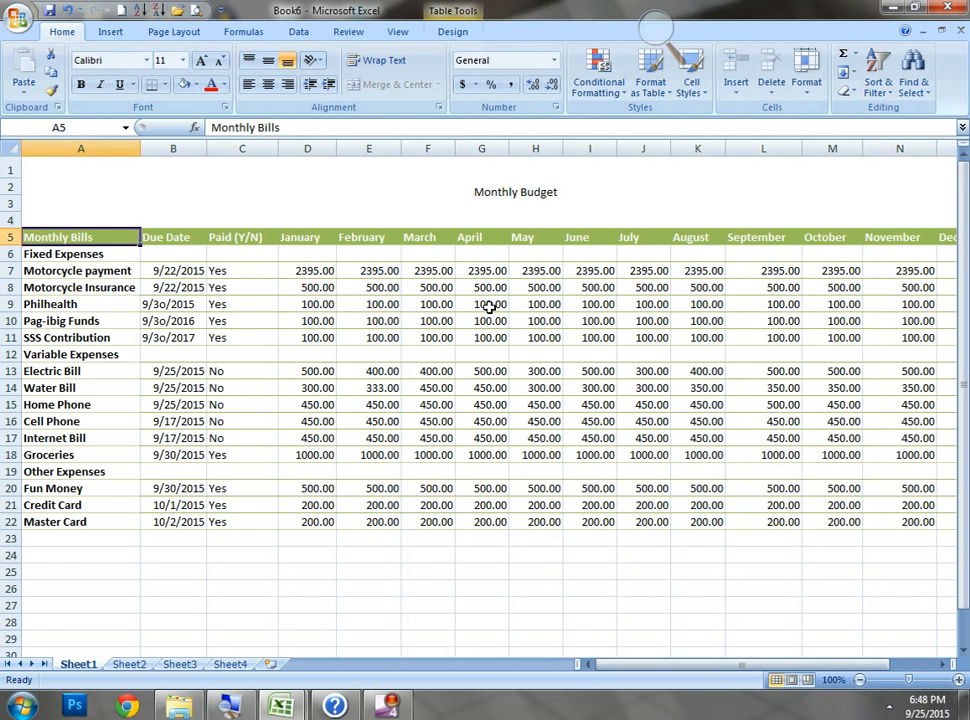
Start a new cell style named "budget" with the Fixed Expenses cell selected
{"action": "left_click", "coordinate": [99, 255]}
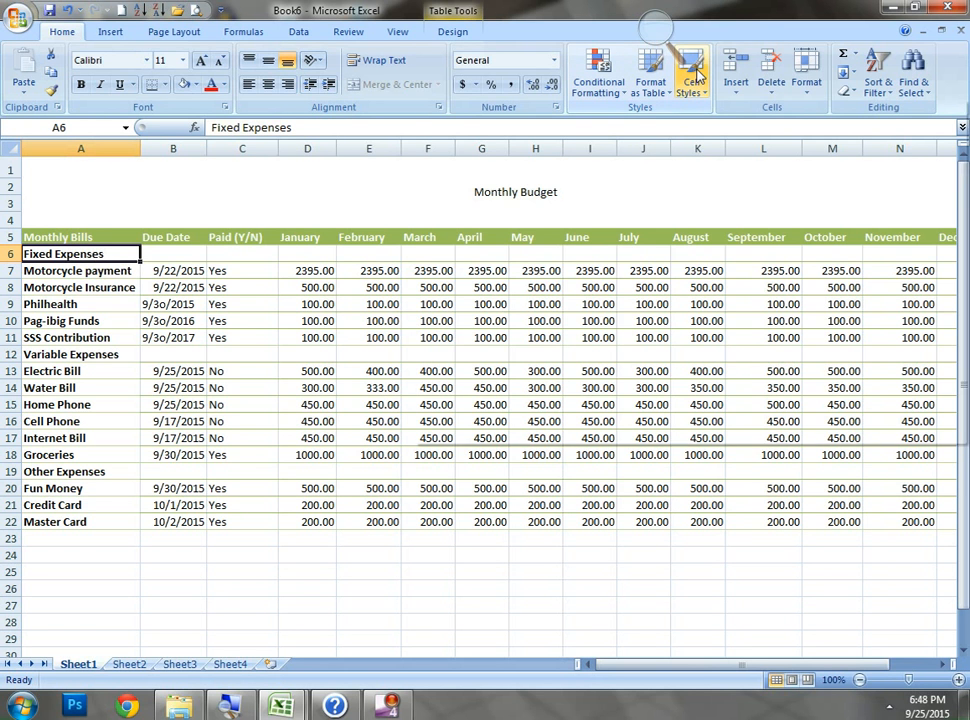
{"action": "left_click", "coordinate": [697, 78]}
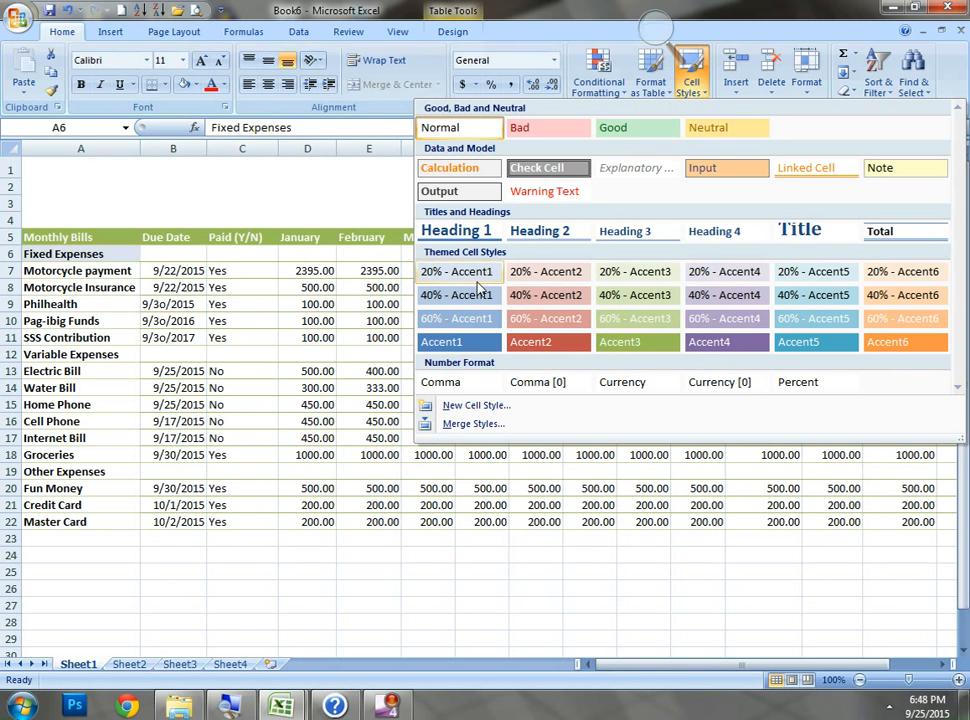
{"action": "left_click", "coordinate": [461, 411]}
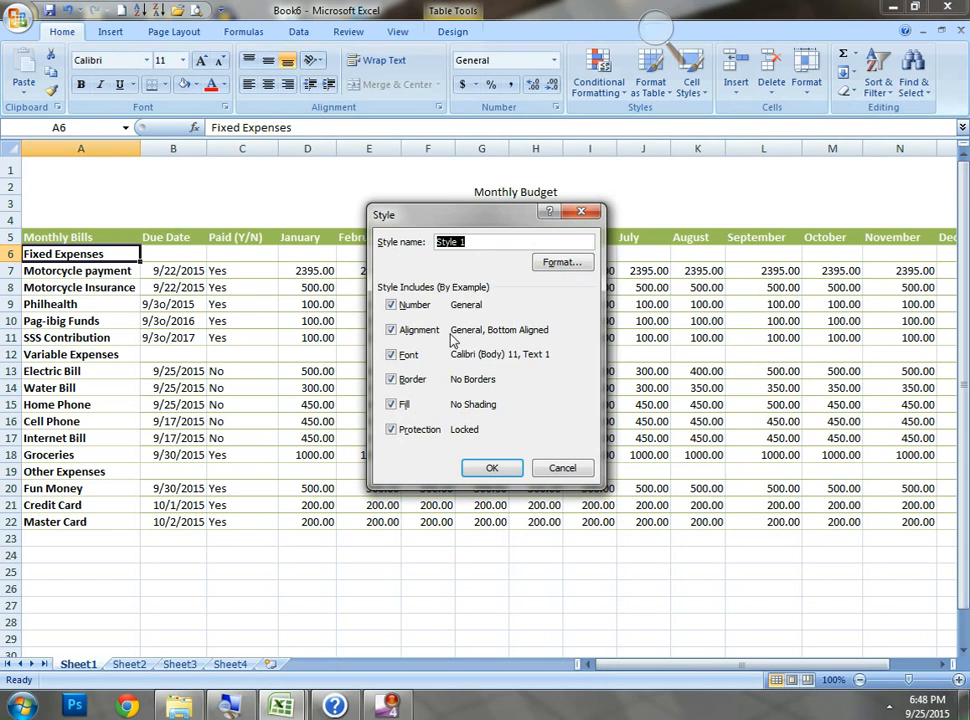
{"action": "type", "text": "budget"}
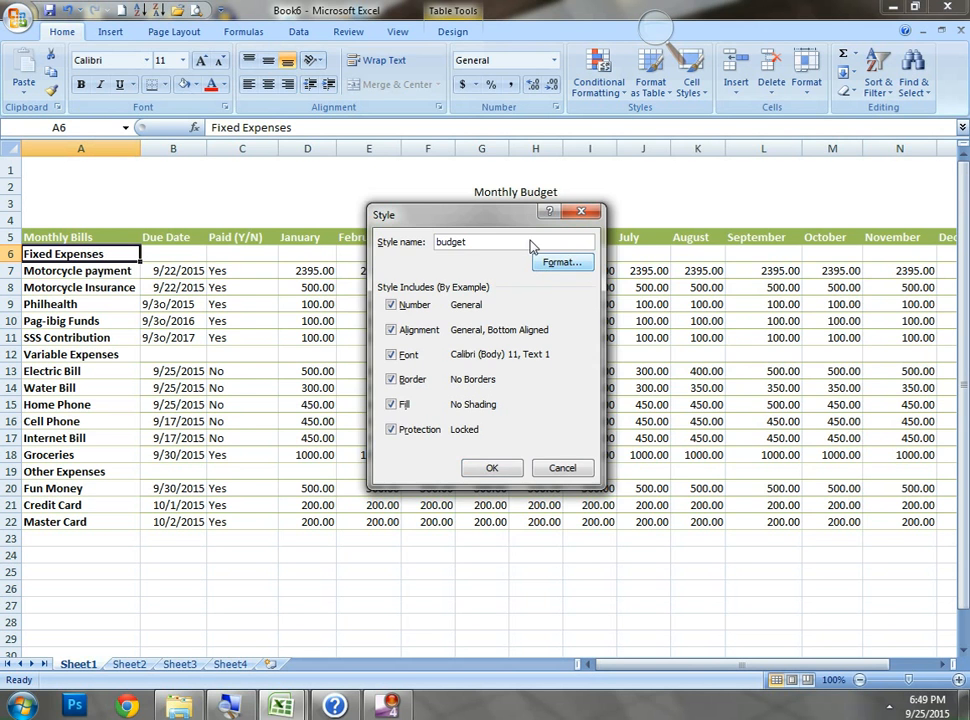
Give the budget style a dark blue diagonal stripe pattern fill on a light blue background
{"action": "left_click", "coordinate": [531, 247]}
{"action": "left_click", "coordinate": [530, 231]}
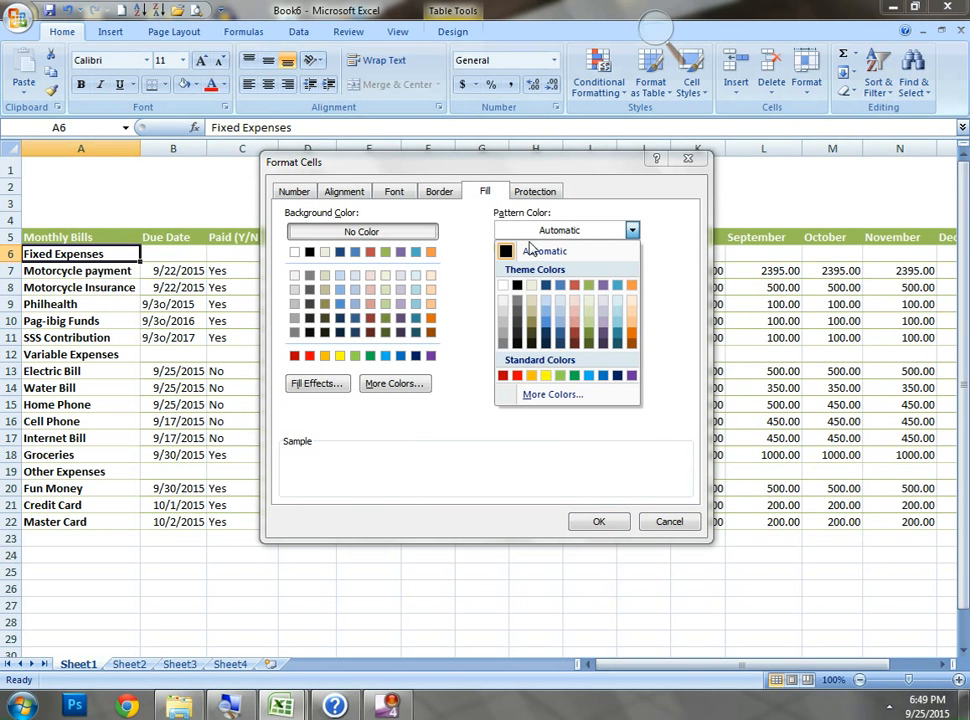
{"action": "left_click", "coordinate": [562, 336]}
{"action": "left_click", "coordinate": [543, 268]}
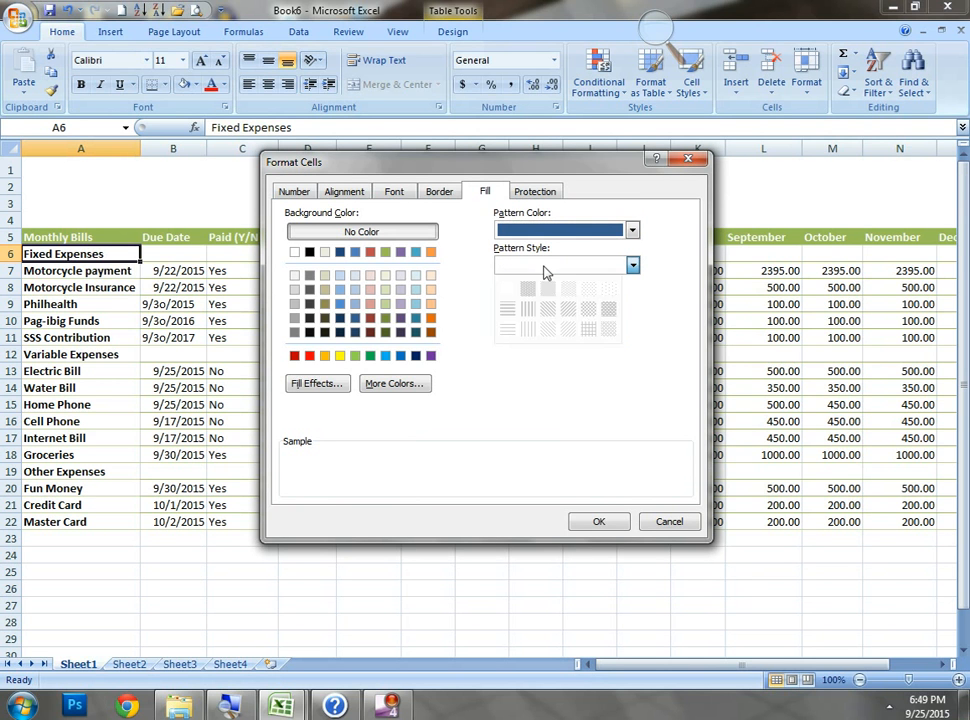
{"action": "left_click", "coordinate": [548, 318]}
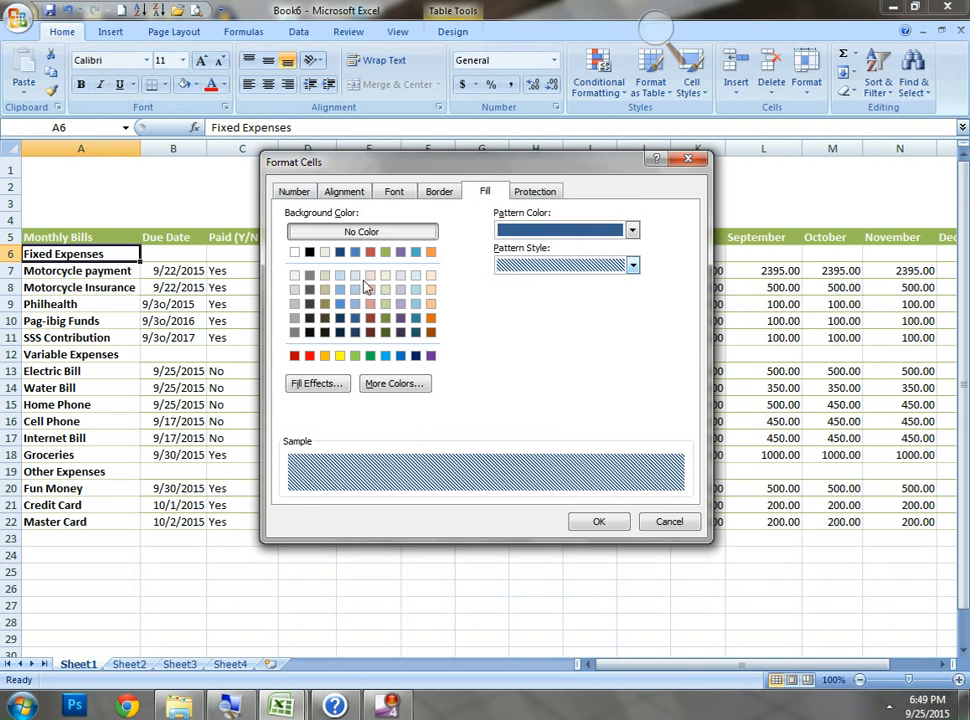
{"action": "left_click", "coordinate": [356, 278]}
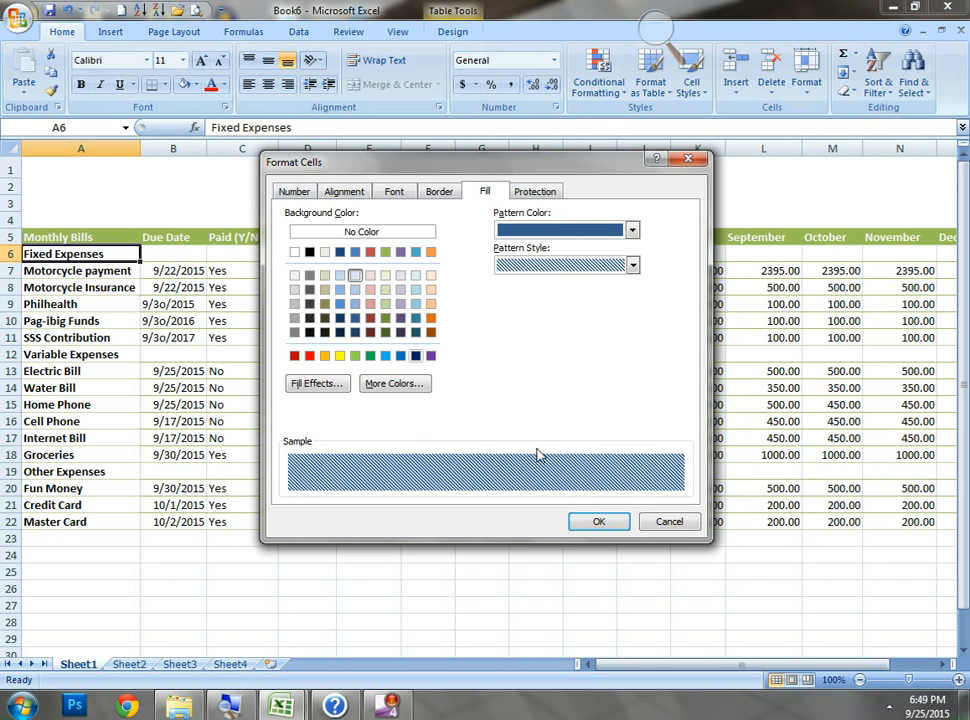
Add an outline border to the budget style and save the style
{"action": "left_click", "coordinate": [390, 192]}
{"action": "left_click", "coordinate": [436, 194]}
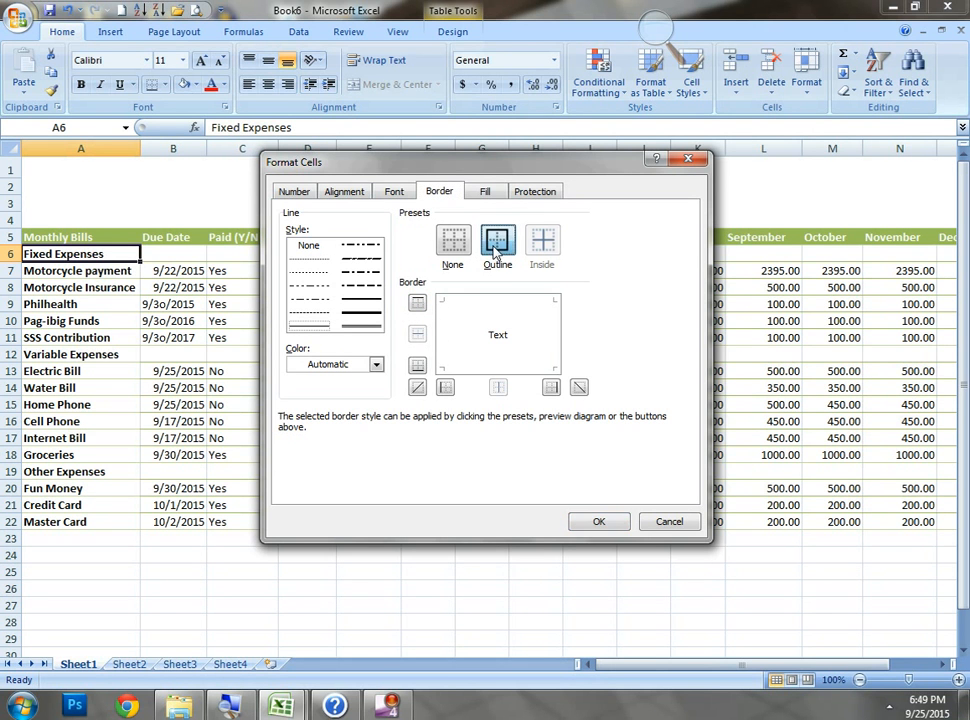
{"action": "left_click", "coordinate": [496, 250]}
{"action": "left_click", "coordinate": [596, 522]}
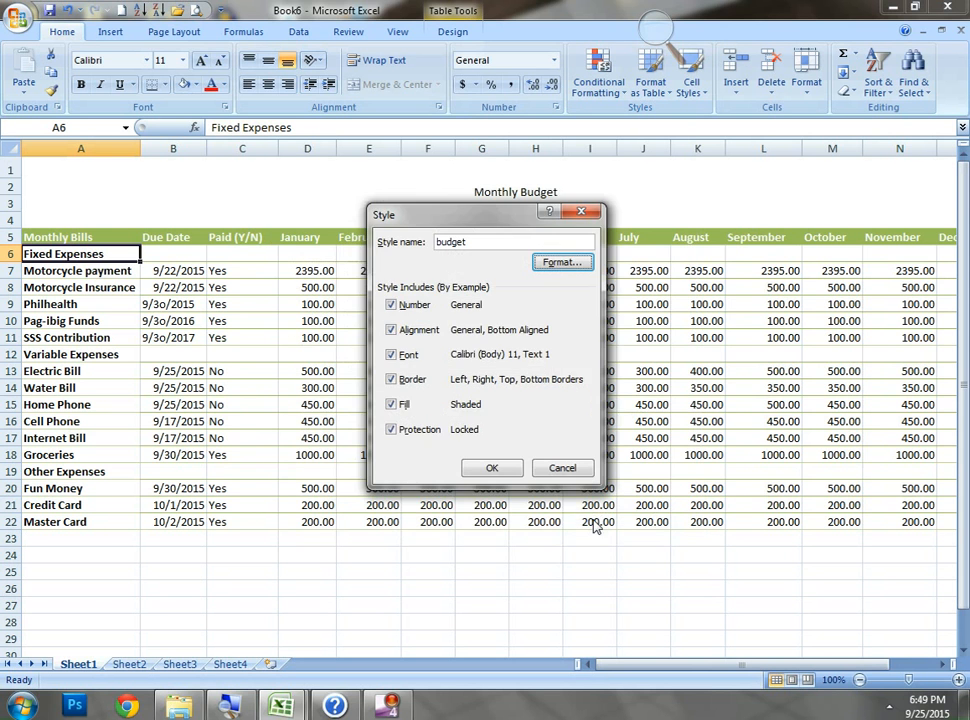
{"action": "left_click", "coordinate": [492, 470]}
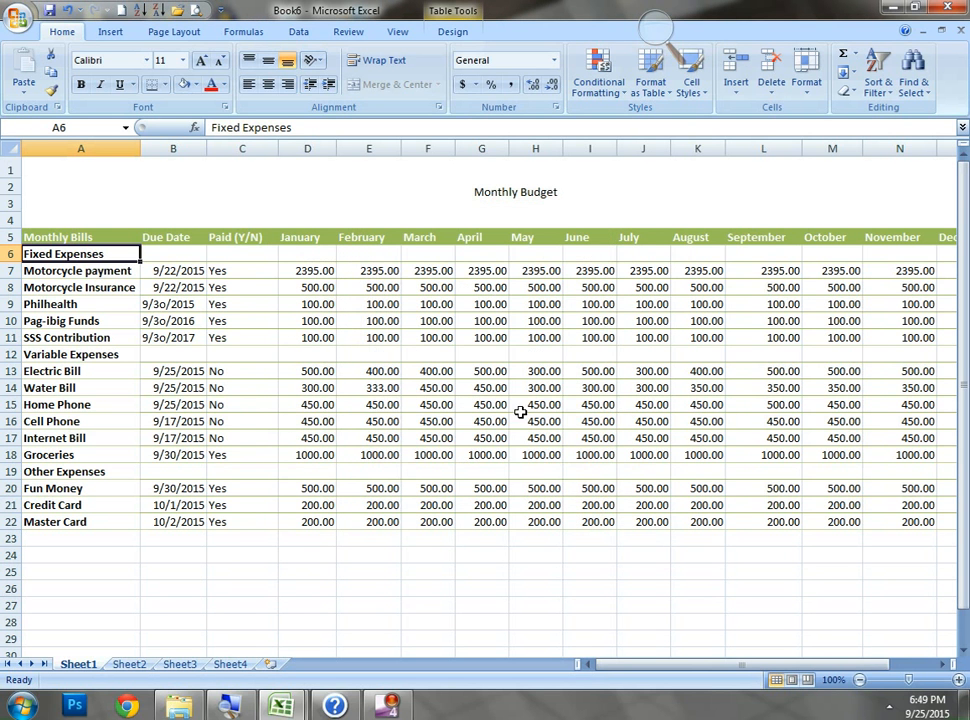
Apply the Good cell style to Fixed Expenses and copy its formatting across B6:O6, through the December column
{"action": "left_click", "coordinate": [692, 90]}
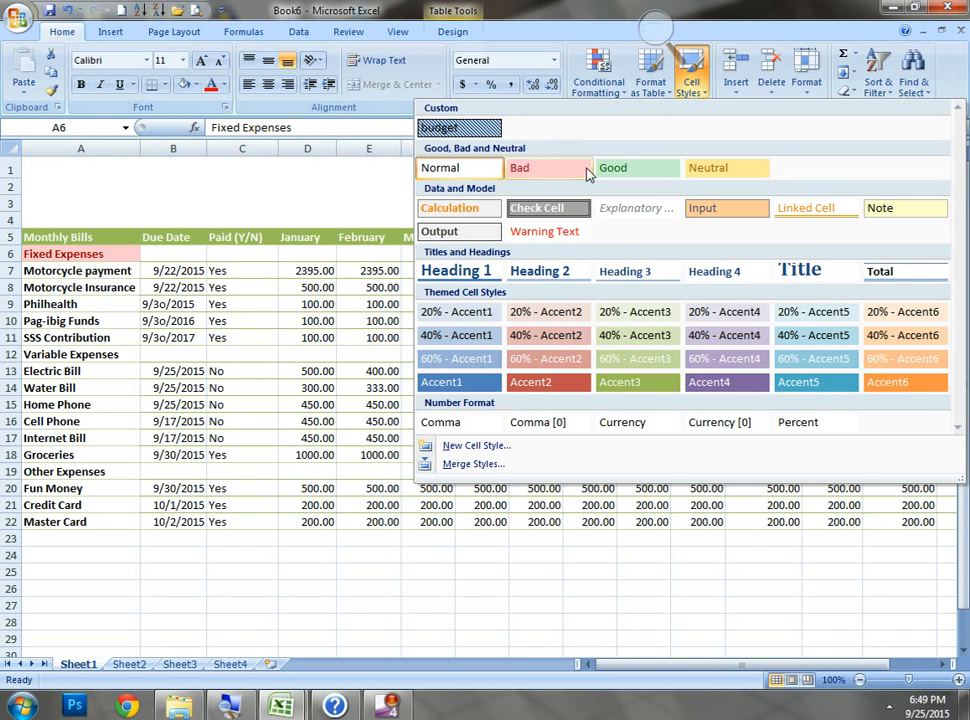
{"action": "left_click", "coordinate": [612, 172]}
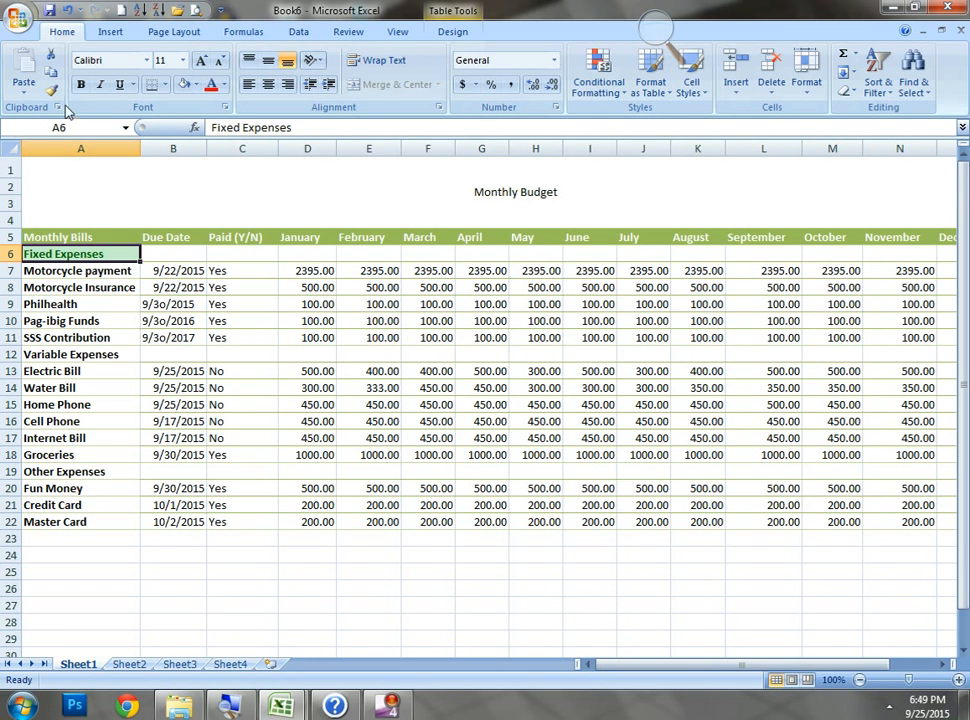
{"action": "left_click", "coordinate": [53, 91]}
{"action": "mouse_move", "coordinate": [150, 253]}
{"action": "left_mouse_down"}
{"action": "mouse_move", "coordinate": [955, 244]}
{"action": "mouse_move", "coordinate": [866, 252]}
{"action": "left_mouse_up"}
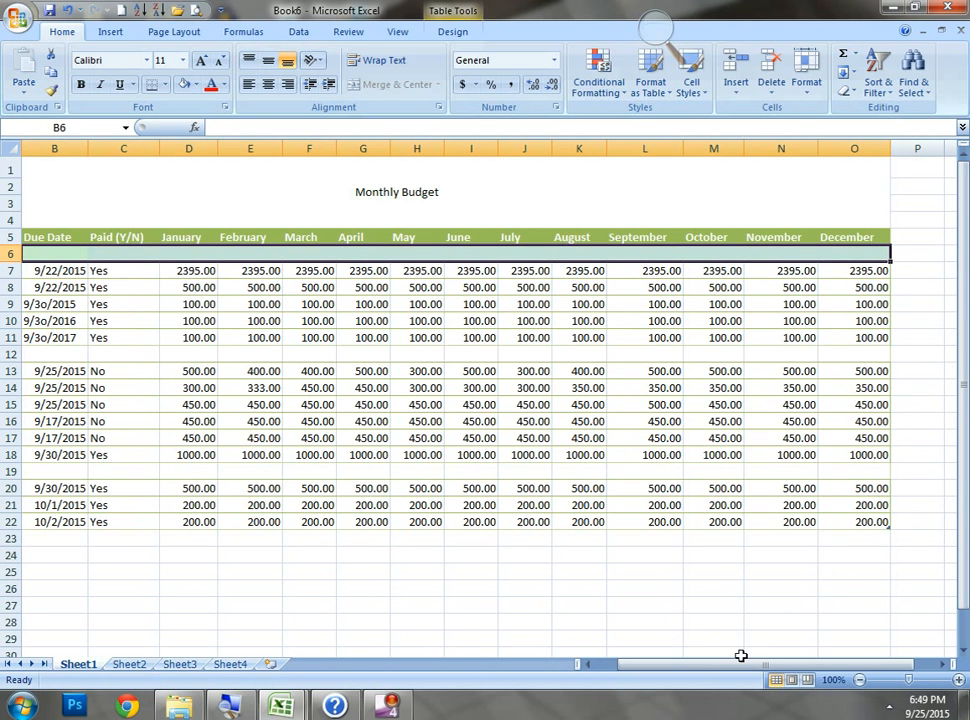
{"action": "left_click_drag", "start_coordinate": [738, 664], "coordinate": [693, 664]}
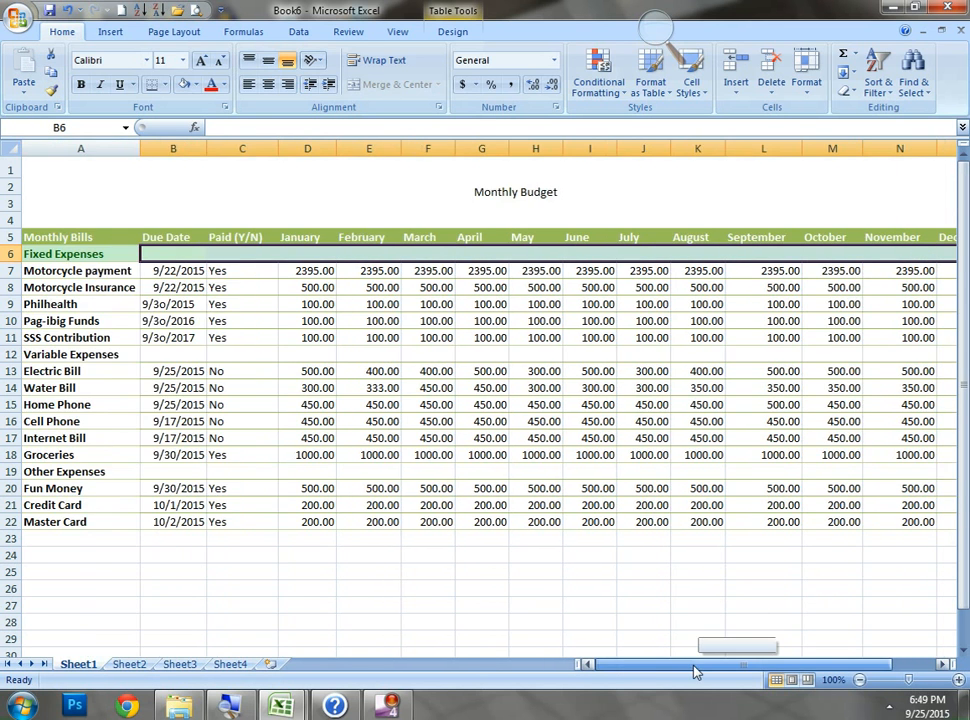
Copy the Fixed Expenses cell's formatting across the Variable Expenses row, from column A through column P
{"action": "left_click", "coordinate": [66, 254]}
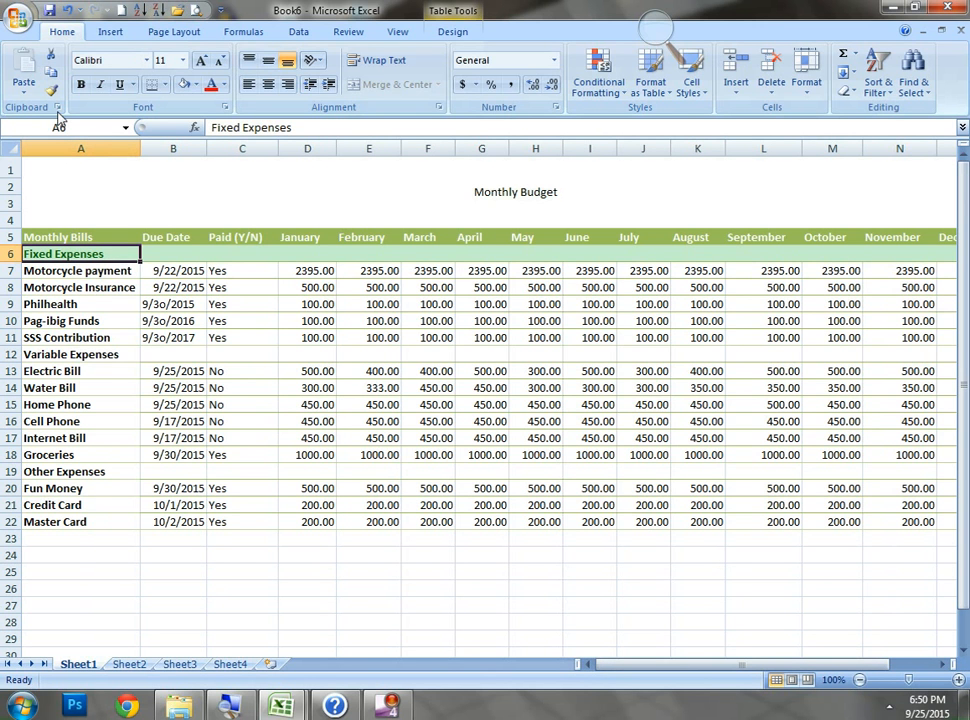
{"action": "left_click", "coordinate": [51, 90]}
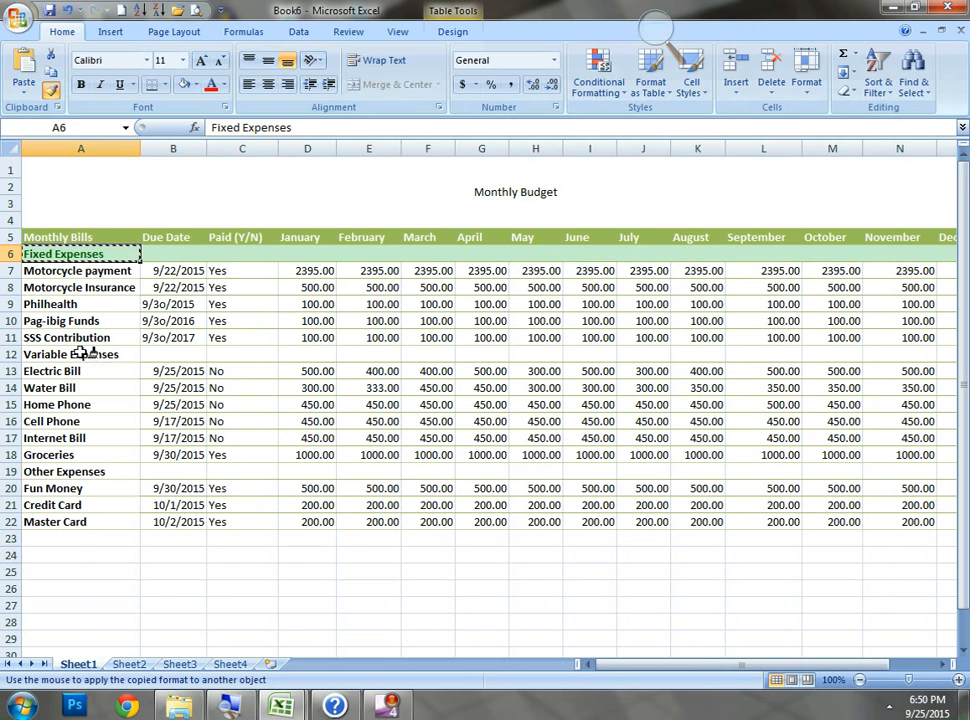
{"action": "mouse_move", "coordinate": [85, 354]}
{"action": "left_mouse_down"}
{"action": "mouse_move", "coordinate": [255, 362]}
{"action": "mouse_move", "coordinate": [966, 350]}
{"action": "left_mouse_up"}
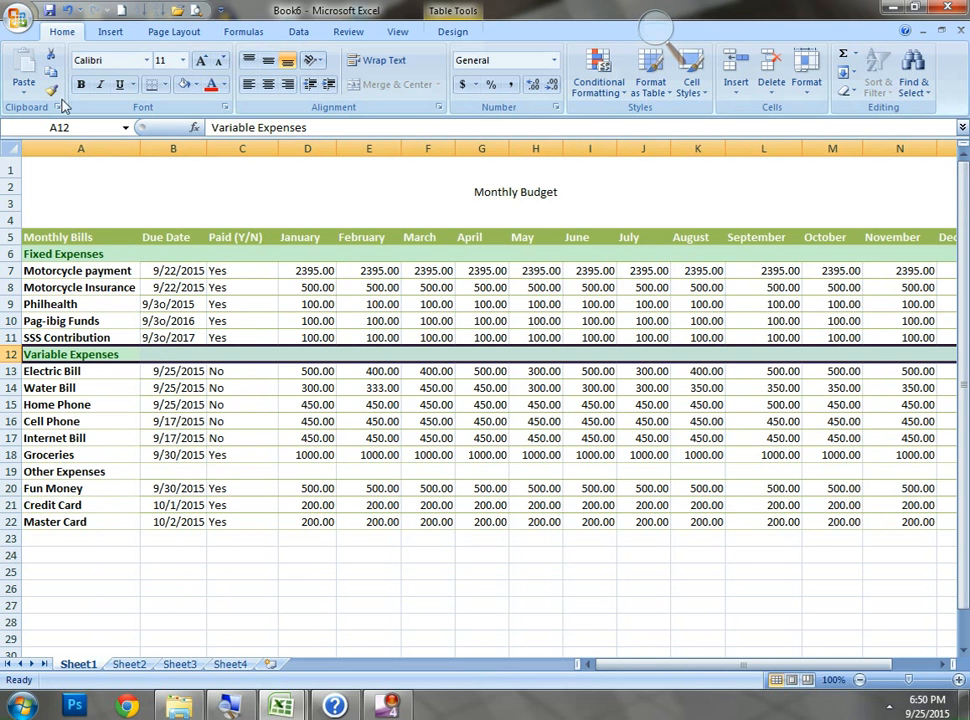
{"action": "left_click", "coordinate": [51, 89]}
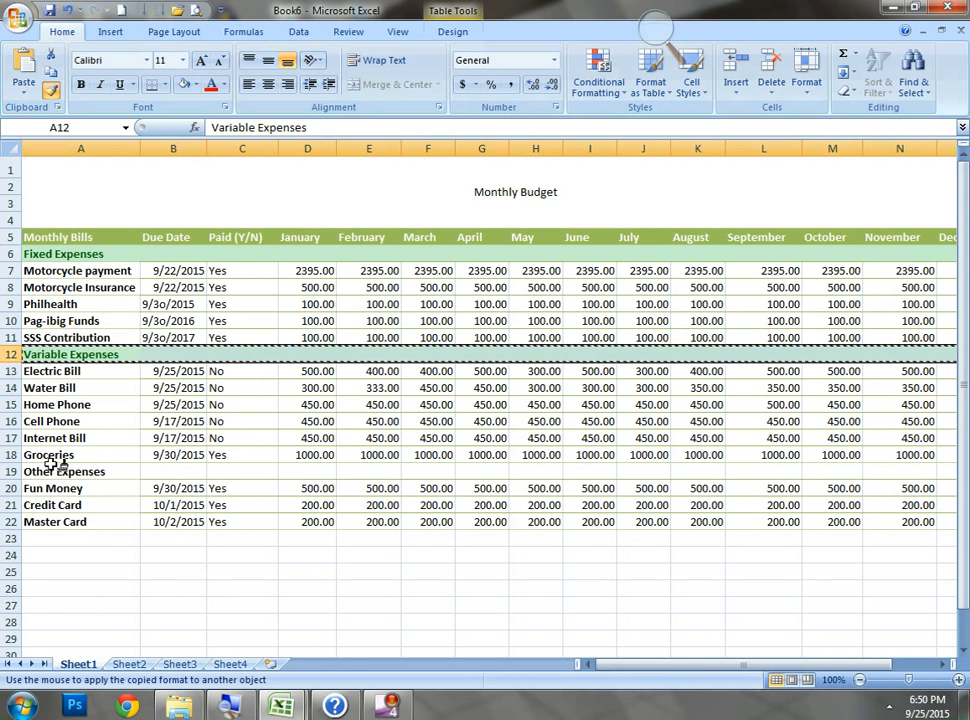
{"action": "mouse_move", "coordinate": [52, 462]}
{"action": "left_mouse_down"}
{"action": "mouse_move", "coordinate": [333, 468]}
{"action": "mouse_move", "coordinate": [379, 458]}
{"action": "left_mouse_up"}
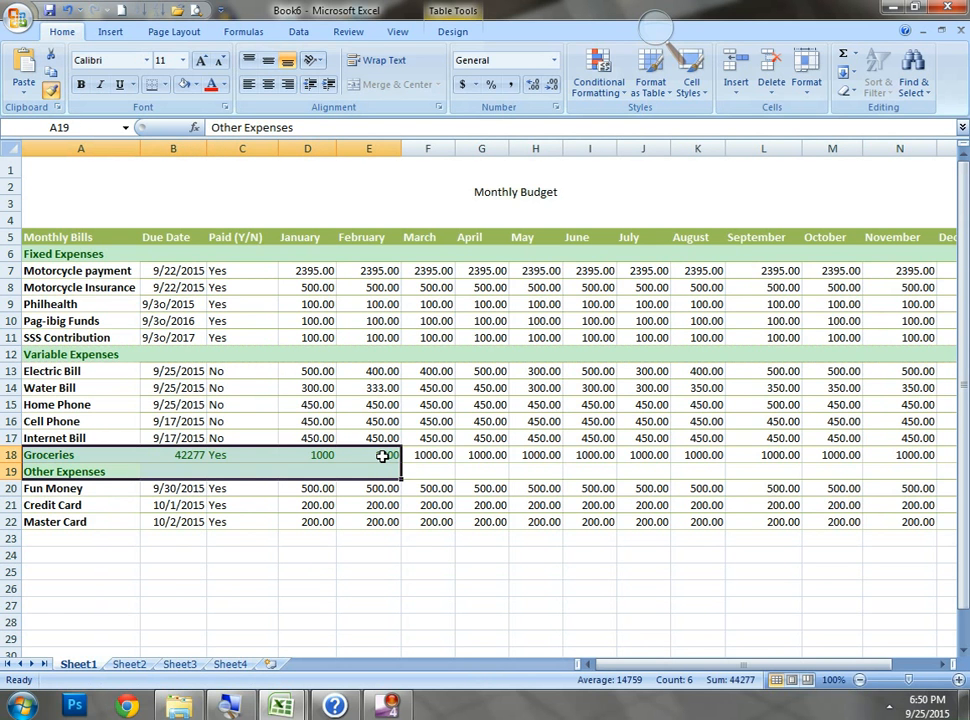
{"action": "key", "text": "ctrl+z"}
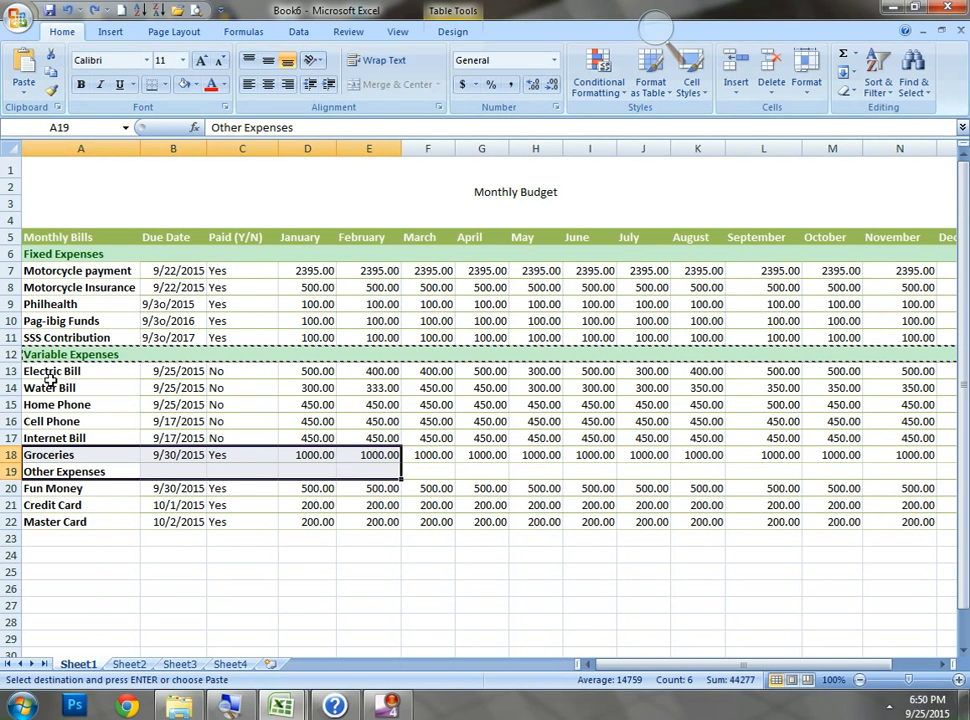
{"action": "left_click", "coordinate": [34, 472]}
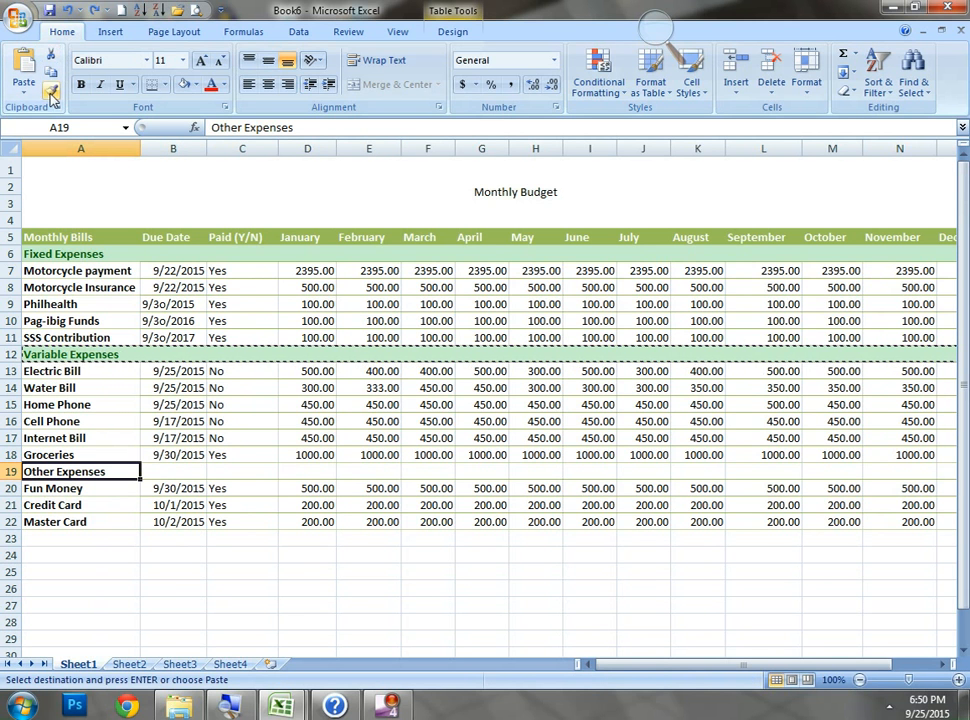
{"action": "left_click", "coordinate": [51, 90]}
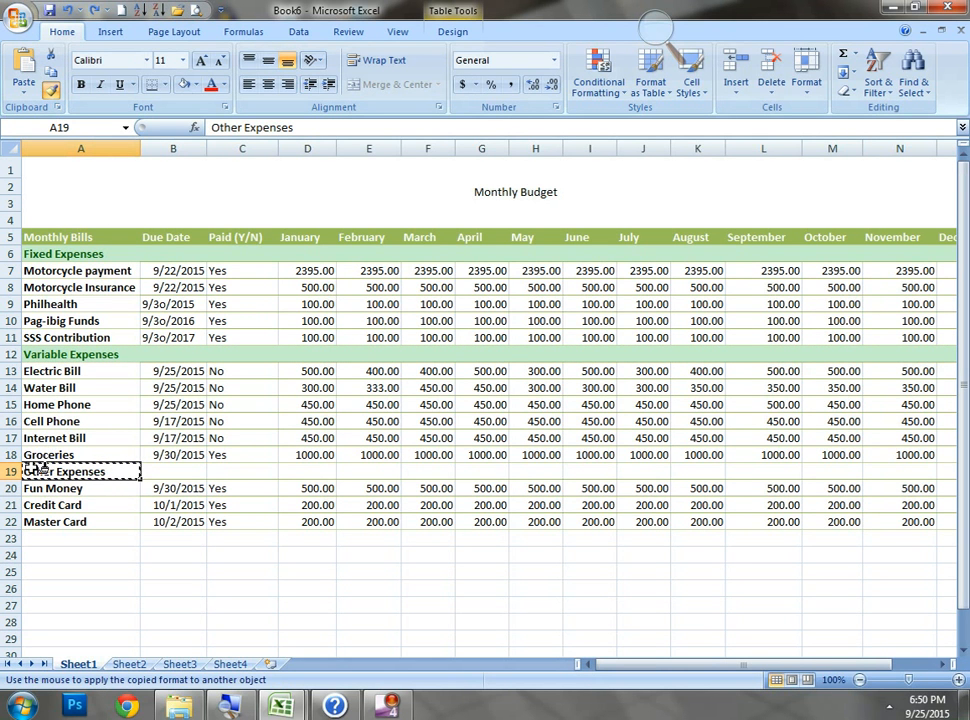
{"action": "left_click_drag", "start_coordinate": [82, 467], "coordinate": [186, 467]}
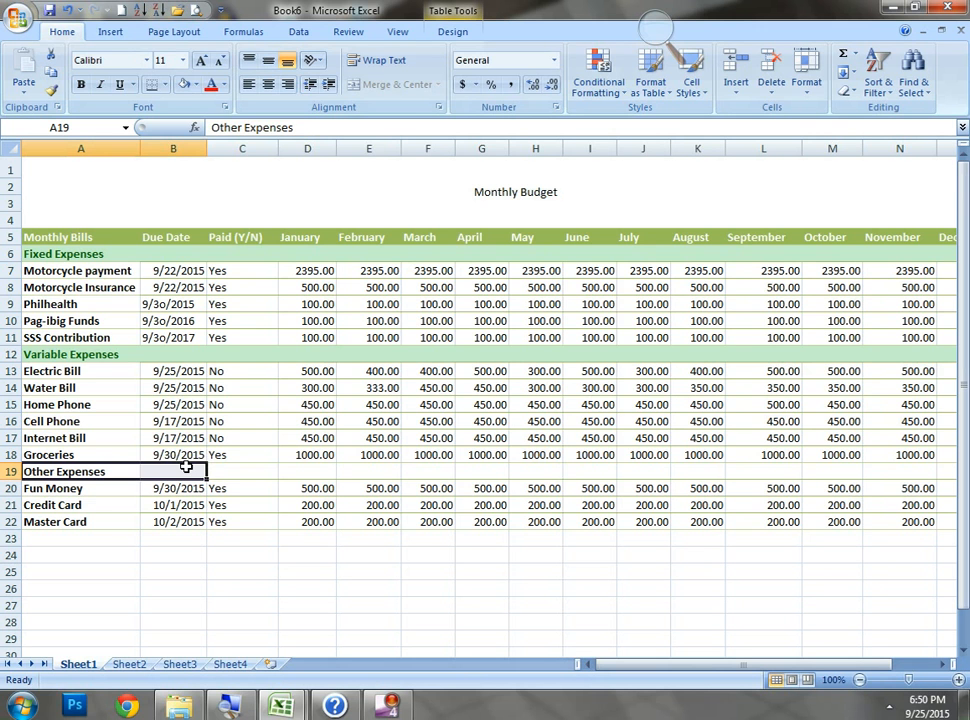
Copy the Variable Expenses formatting to the Other Expenses cell and across the rest of row 19 through December
{"action": "left_click", "coordinate": [58, 358]}
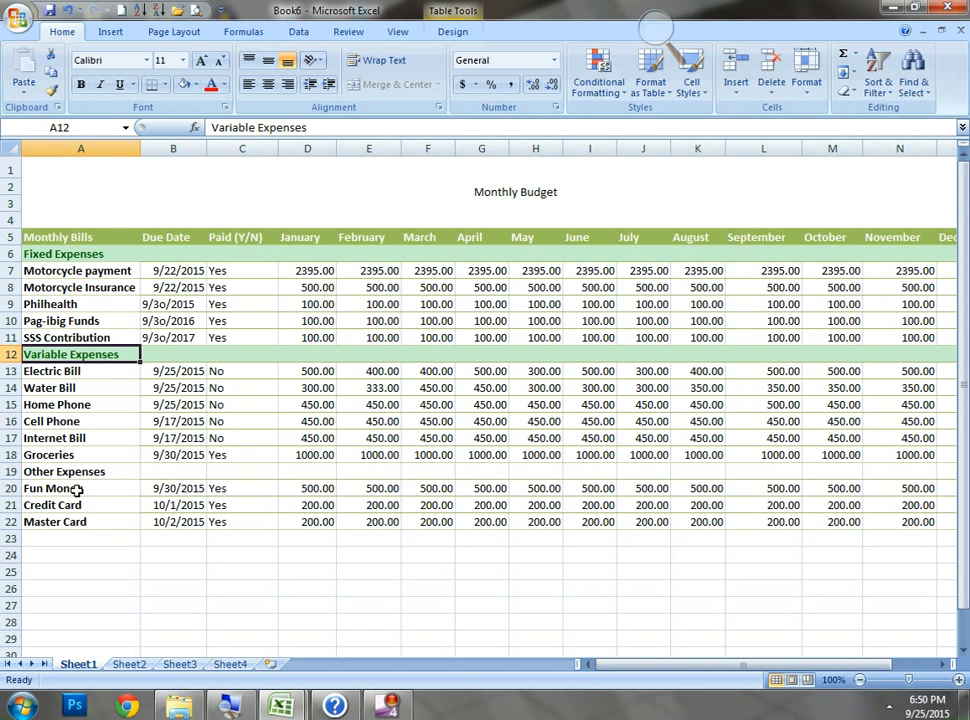
{"action": "left_click", "coordinate": [52, 91]}
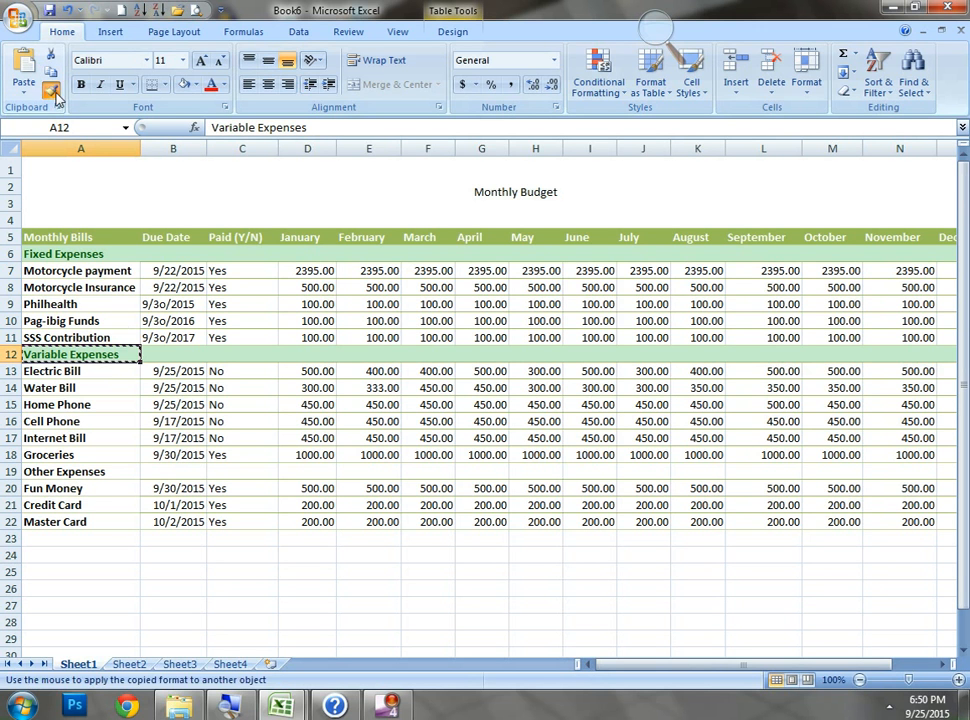
{"action": "left_click", "coordinate": [52, 466]}
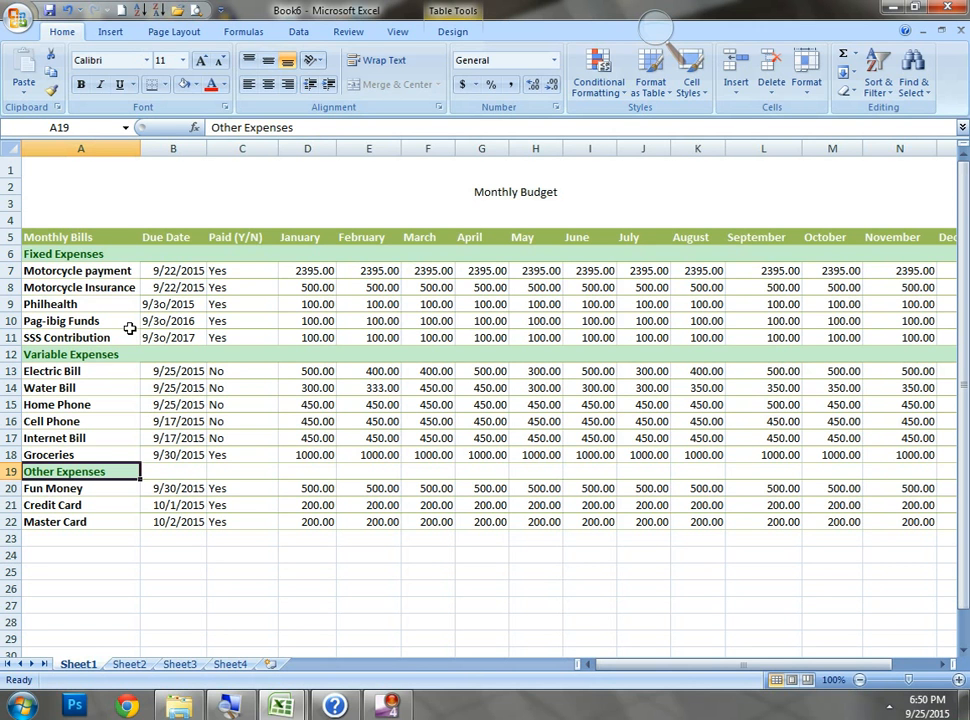
{"action": "left_click", "coordinate": [51, 90]}
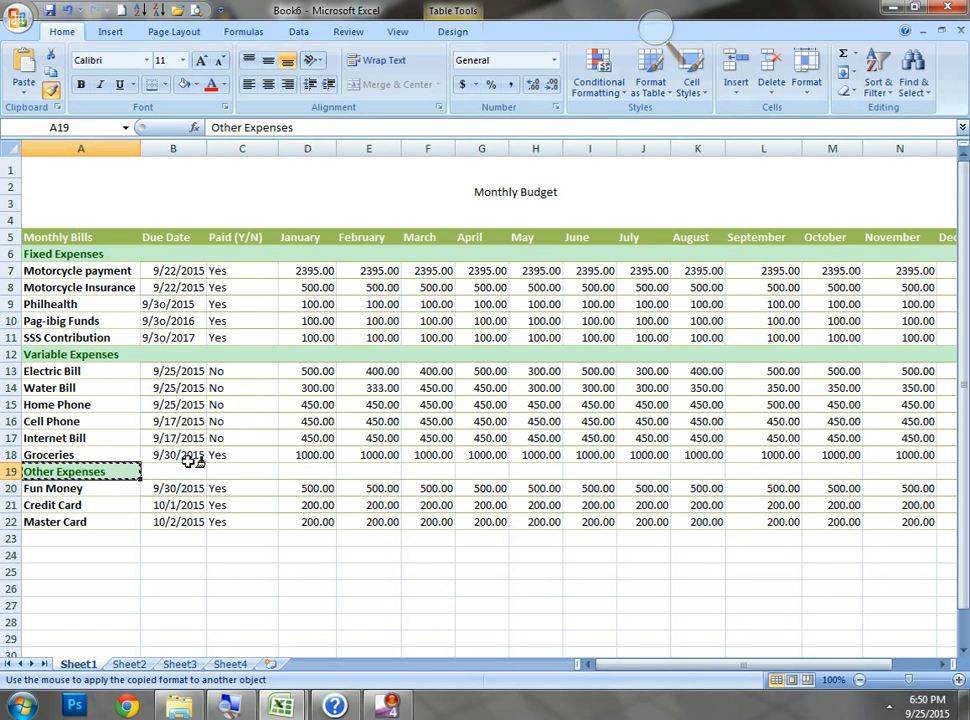
{"action": "mouse_move", "coordinate": [170, 465]}
{"action": "left_mouse_down"}
{"action": "mouse_move", "coordinate": [435, 455]}
{"action": "mouse_move", "coordinate": [945, 466]}
{"action": "left_mouse_up"}
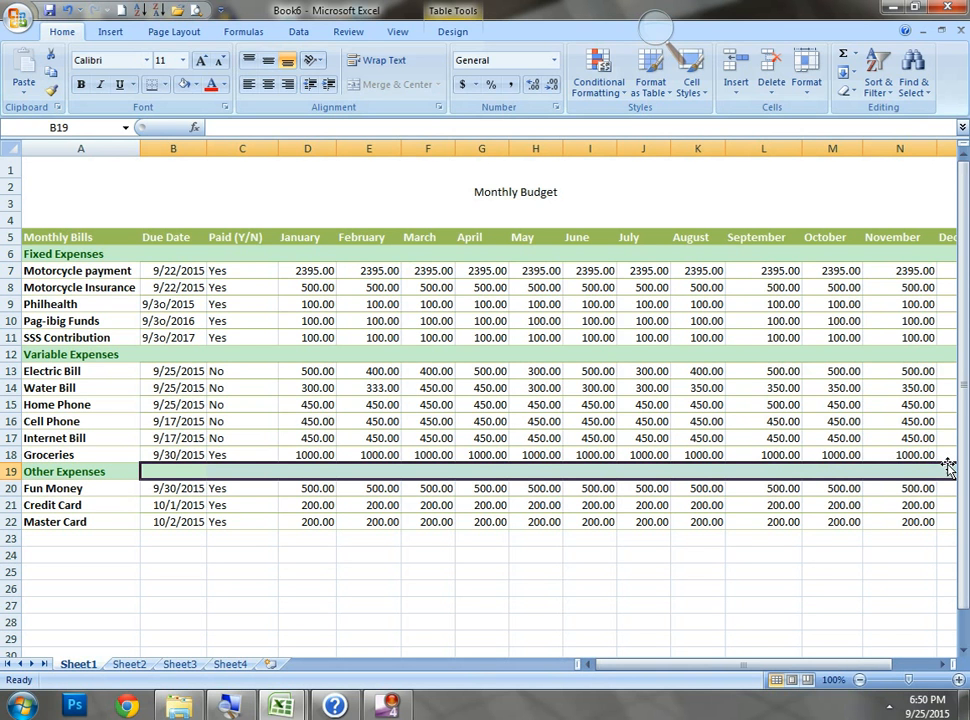
Clear the formatting of cell P12, outside the table beside the Variable Expenses row
{"action": "left_click_drag", "start_coordinate": [841, 657], "coordinate": [882, 660]}
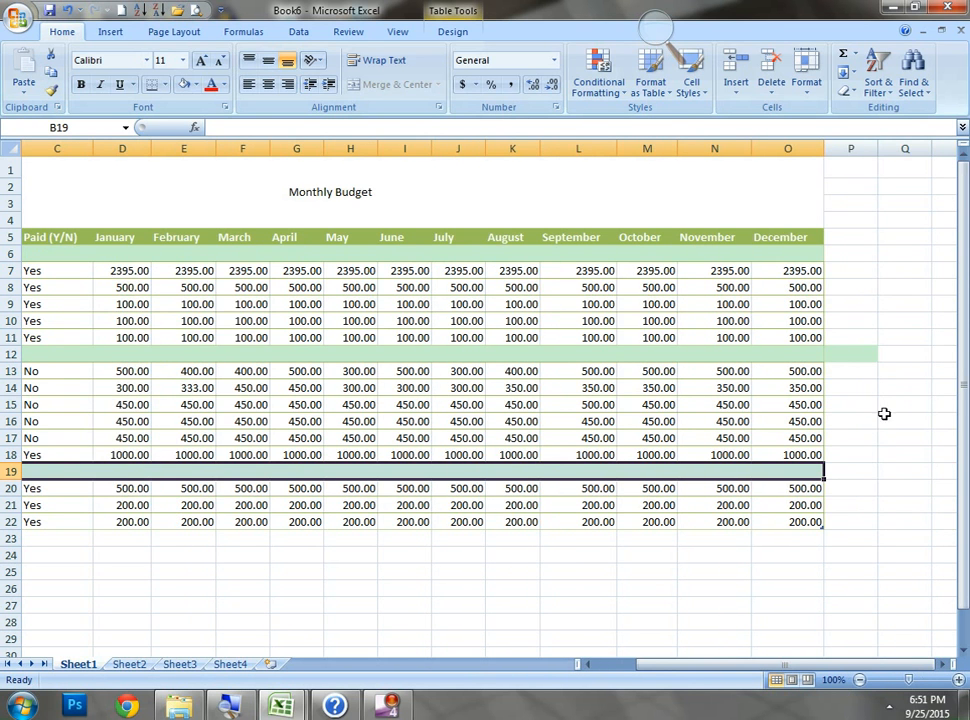
{"action": "left_click", "coordinate": [860, 353]}
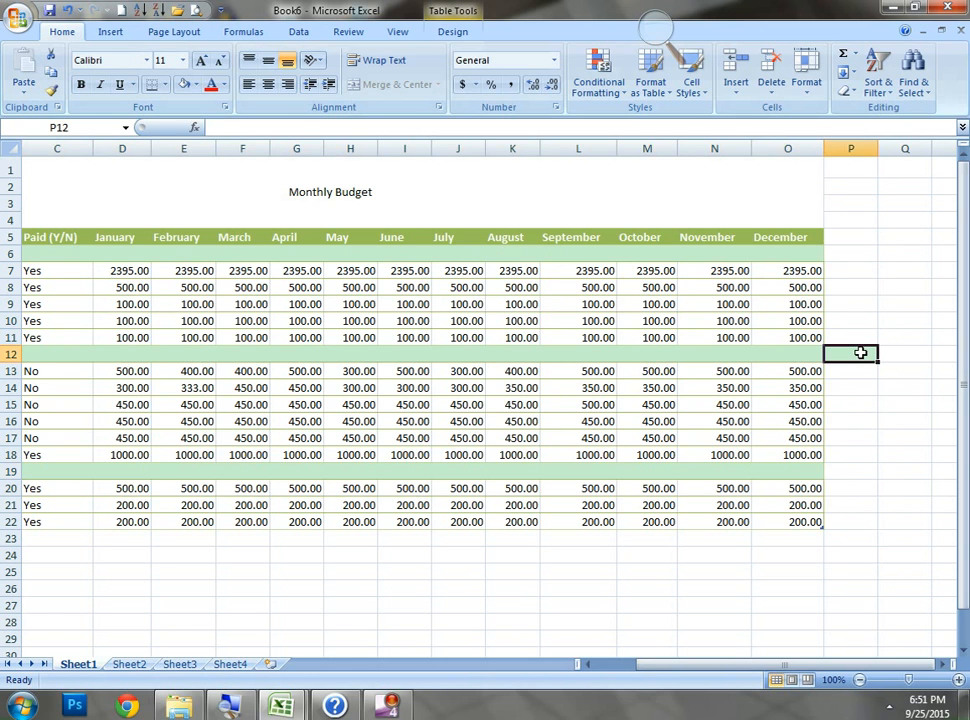
{"action": "left_click", "coordinate": [848, 91]}
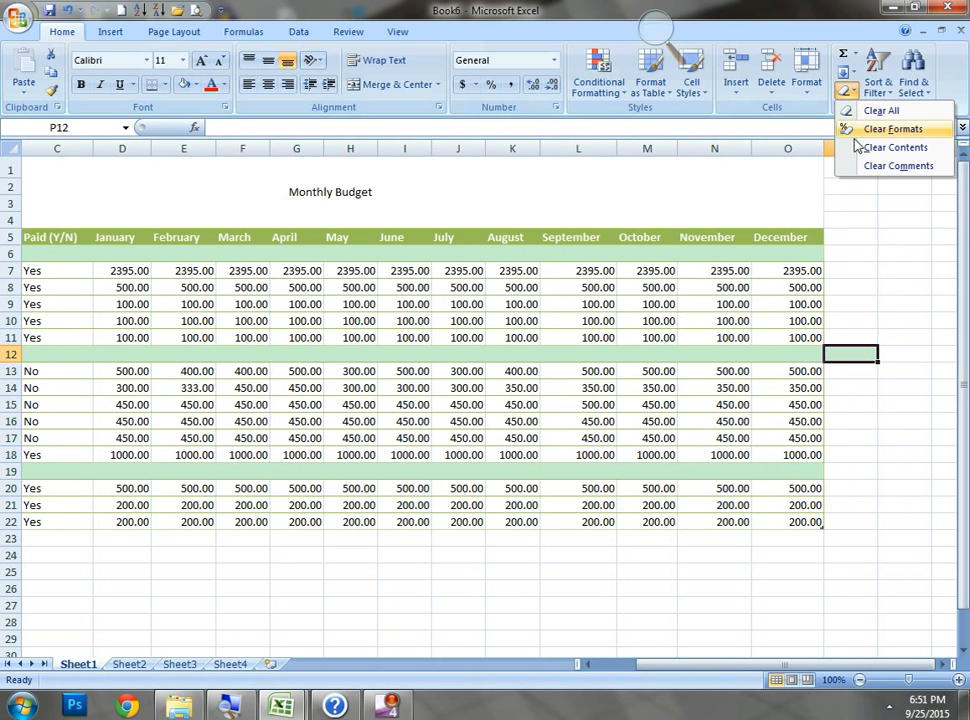
{"action": "left_click", "coordinate": [890, 129]}
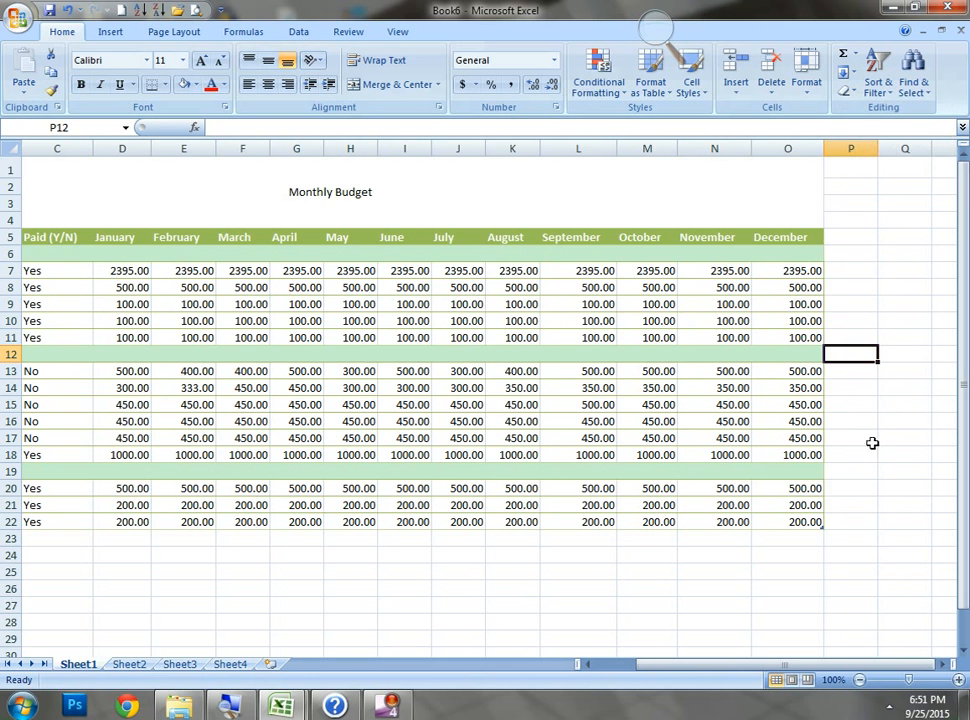
Apply the Title cell style and a light blue theme fill to the merged Monthly Budget heading
{"action": "left_click_drag", "start_coordinate": [838, 664], "coordinate": [738, 665]}
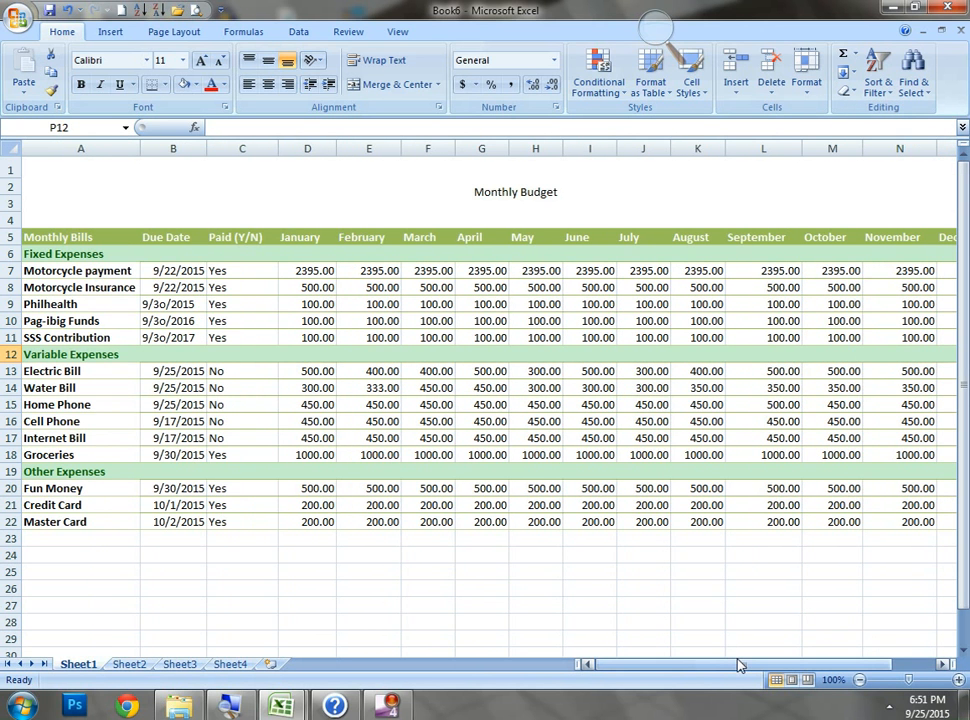
{"action": "left_click", "coordinate": [741, 214]}
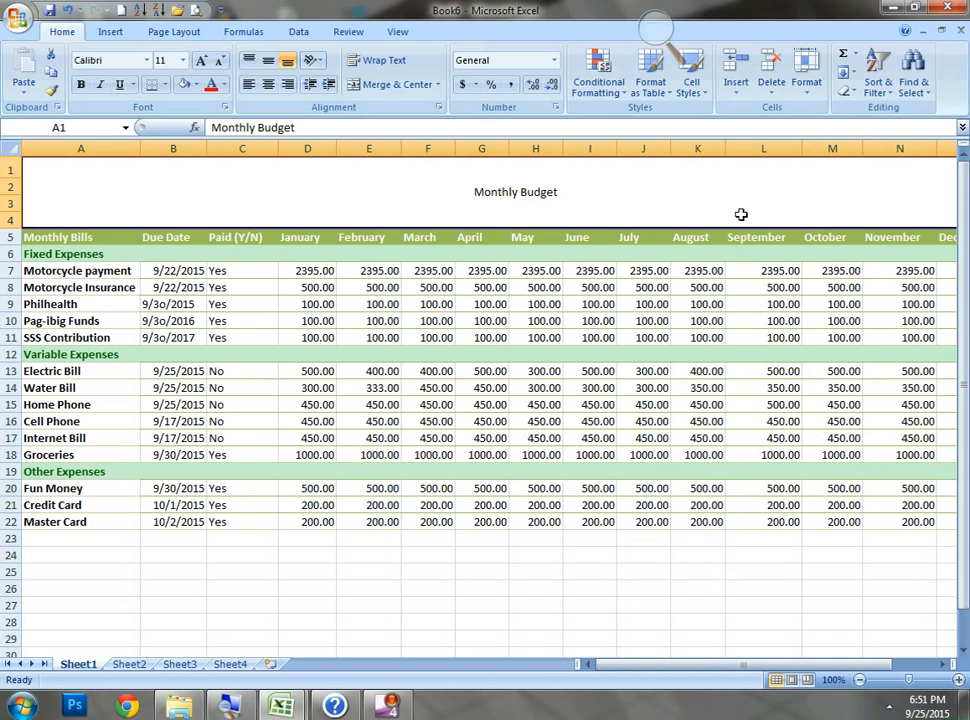
{"action": "left_click", "coordinate": [703, 98]}
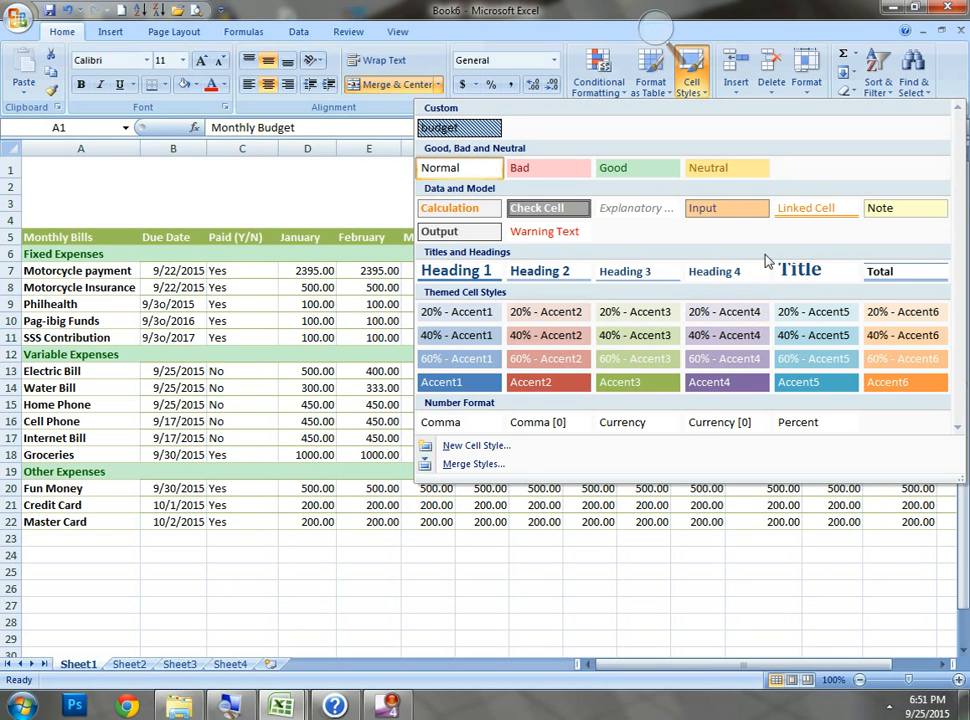
{"action": "left_click", "coordinate": [795, 273]}
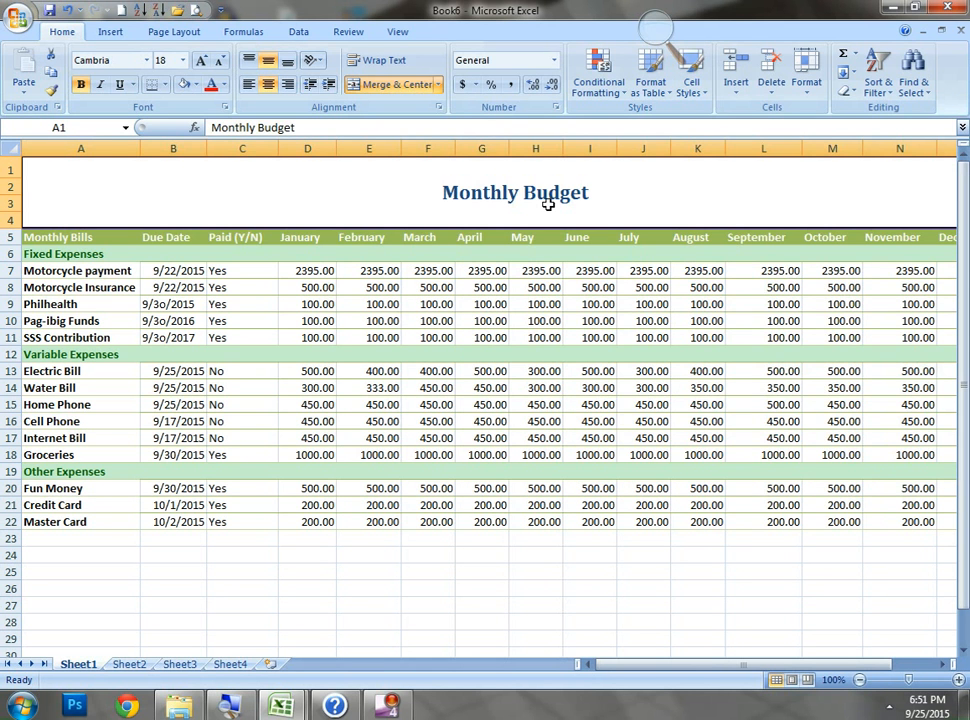
{"action": "left_click", "coordinate": [197, 85]}
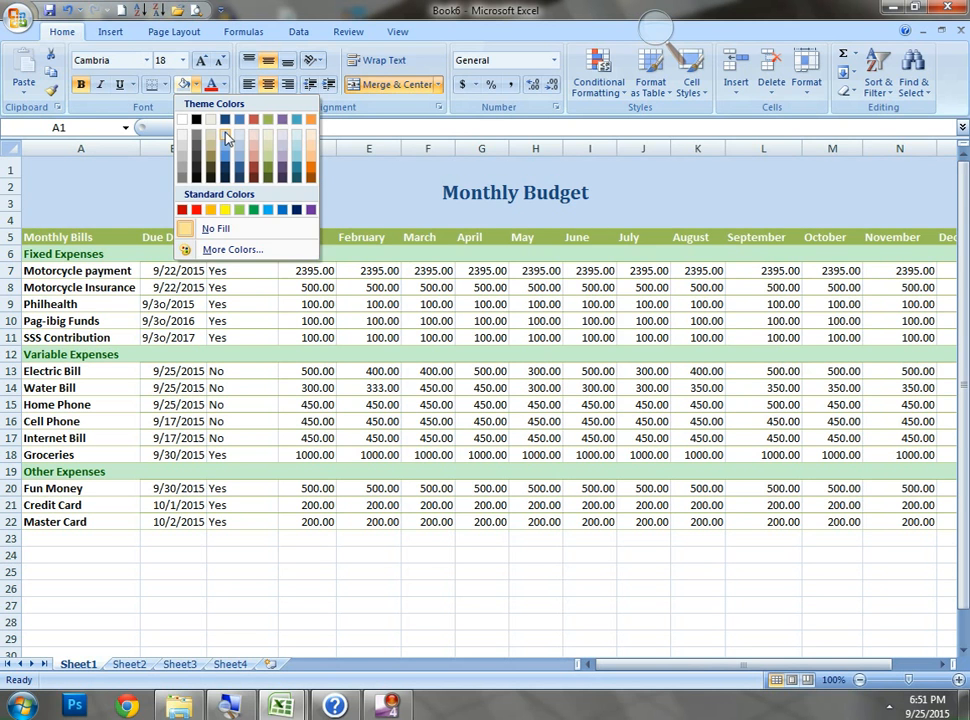
{"action": "left_click", "coordinate": [227, 139]}
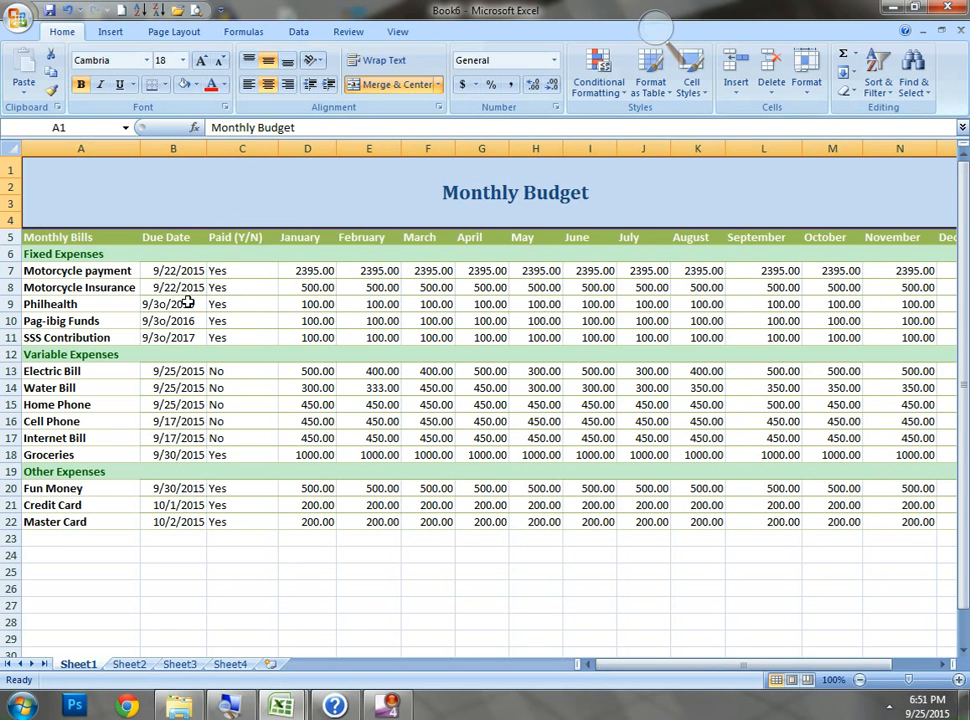
Right-align the due dates in B9:B11, from Philhealth through SSS Contribution
{"action": "left_click_drag", "start_coordinate": [187, 303], "coordinate": [192, 340]}
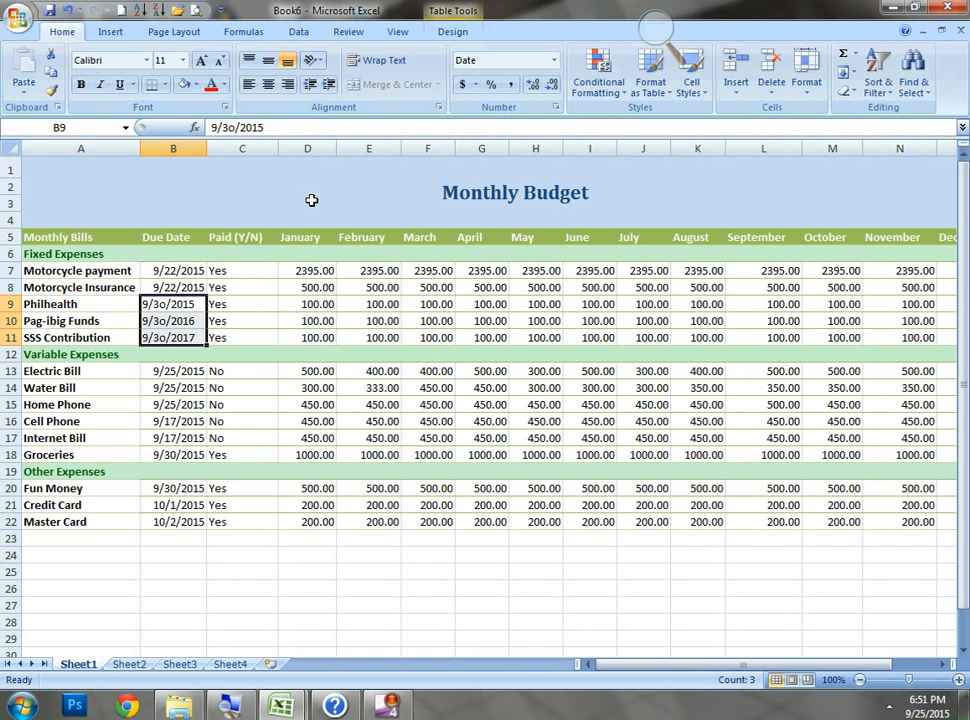
{"action": "left_click", "coordinate": [287, 84]}
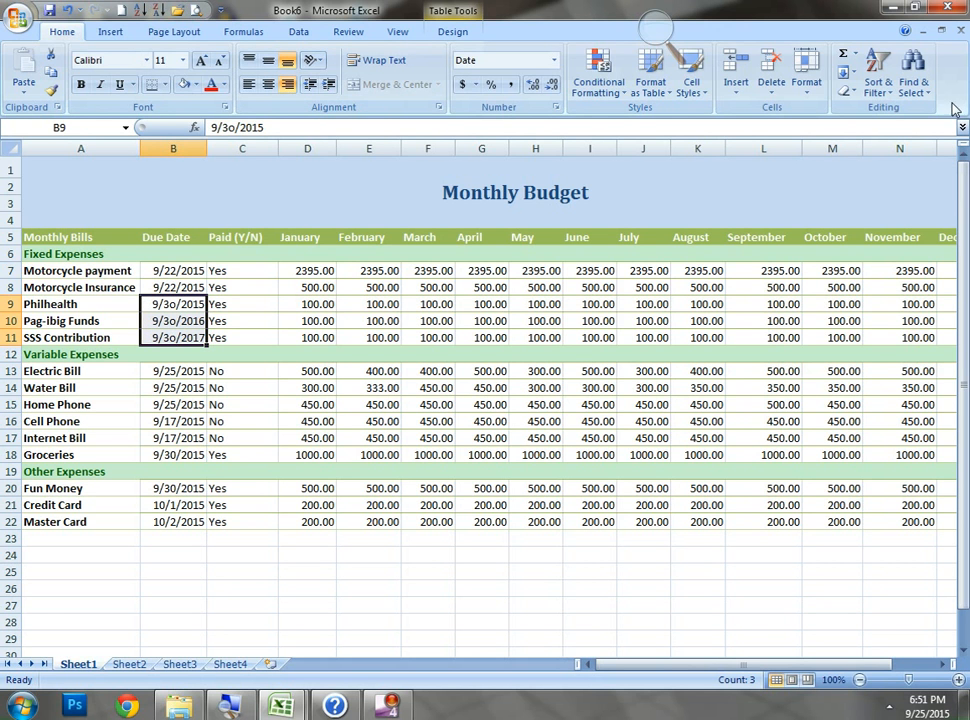
Show Book6 beside the reference budget workbook and enter the label Full Time Job in cell A25
{"action": "left_click", "coordinate": [941, 30]}
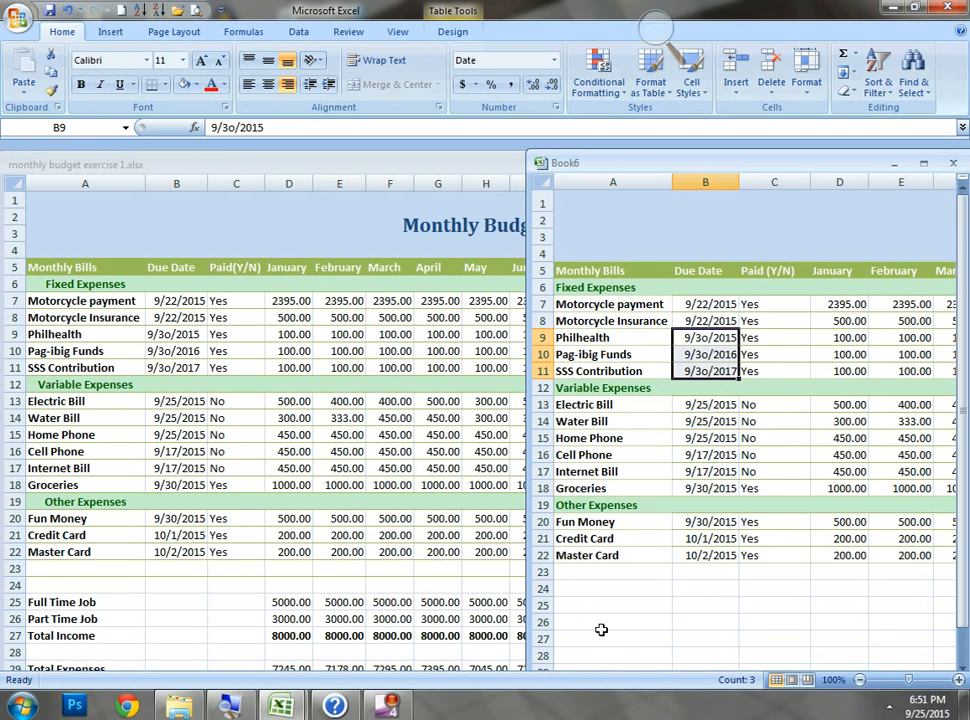
{"action": "left_click", "coordinate": [596, 636]}
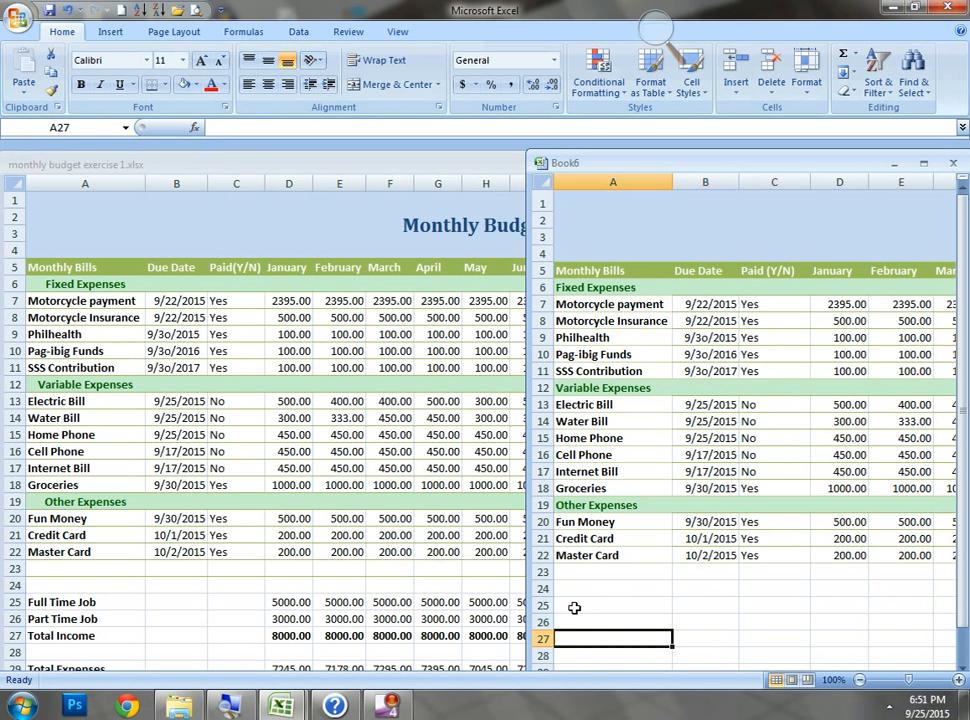
{"action": "left_click", "coordinate": [574, 607]}
{"action": "type", "text": "F"}
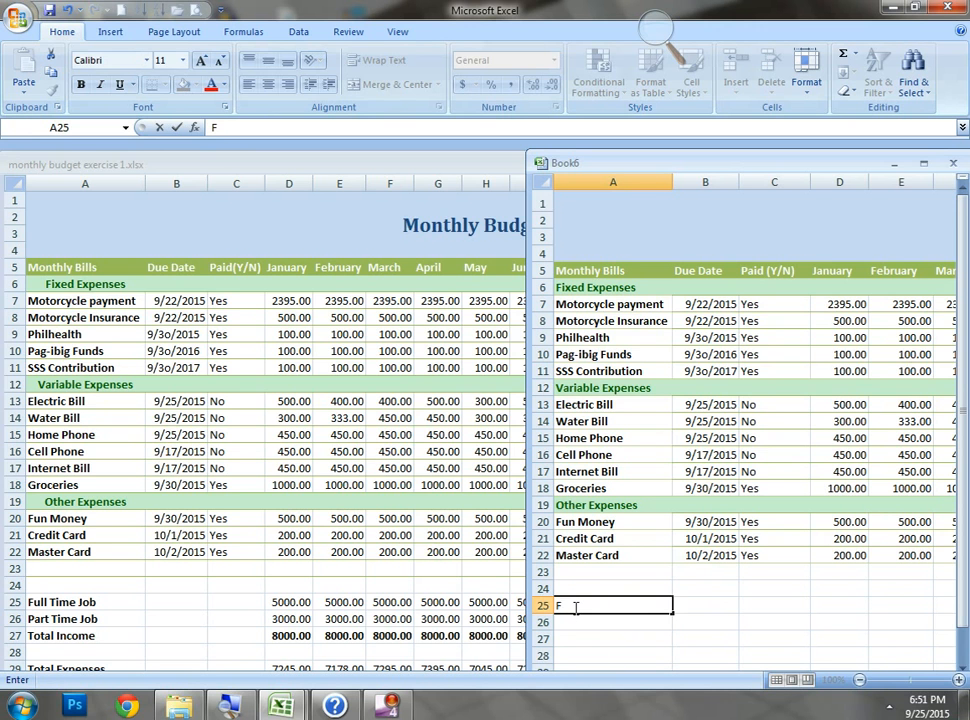
{"action": "type", "text": "ull Time Job"}
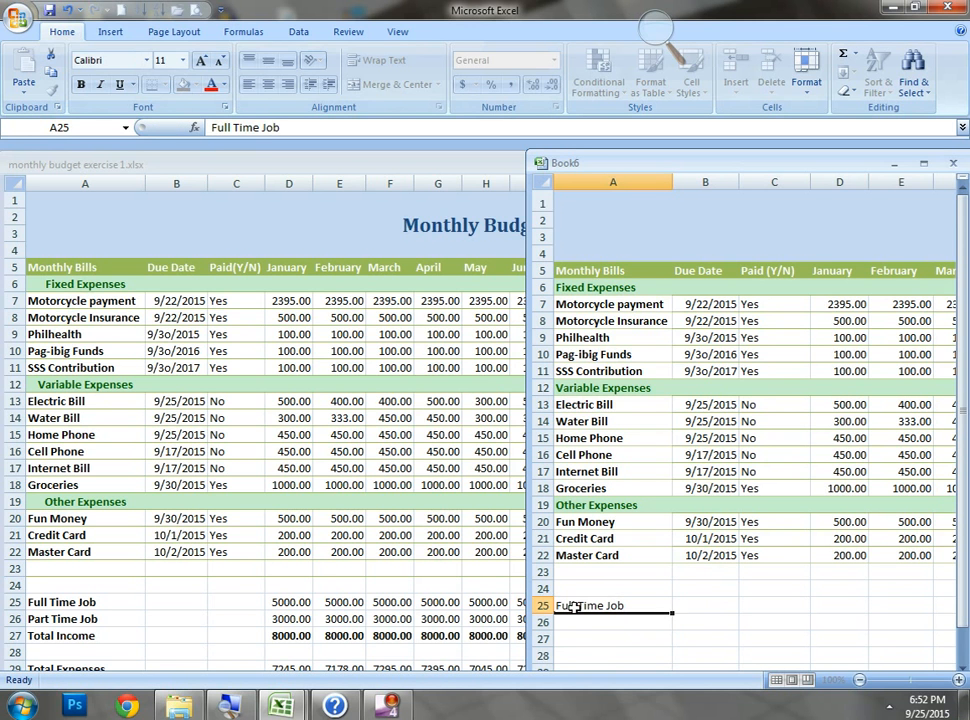
{"action": "key", "text": "Return"}
Autofill the income labels from A25 down to A28, then clear the repeated label in A28
{"action": "left_click", "coordinate": [580, 607]}
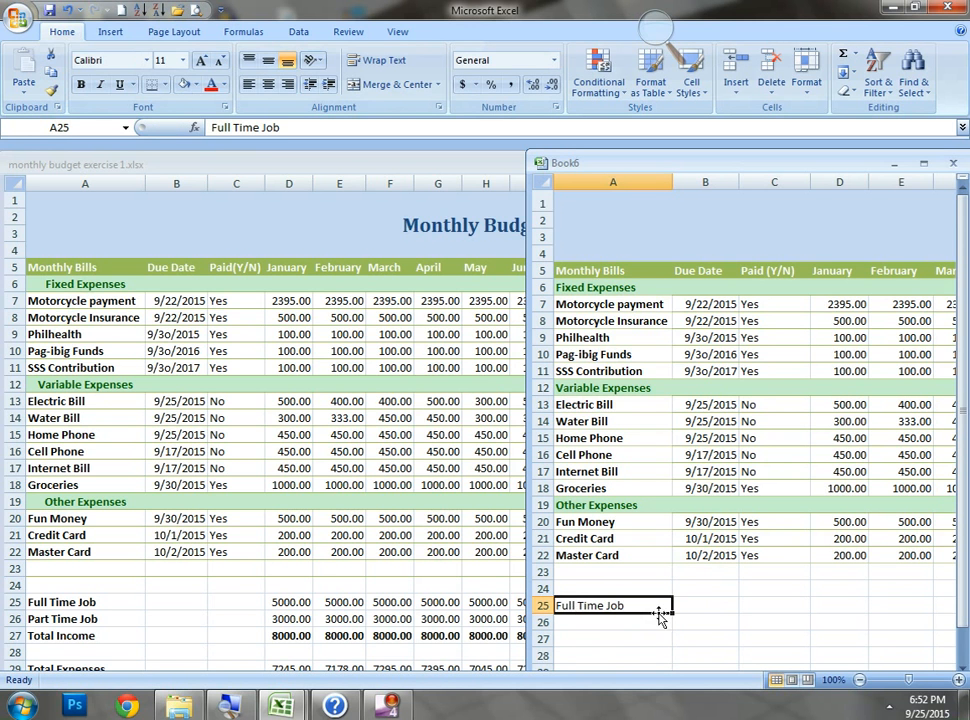
{"action": "left_click_drag", "start_coordinate": [671, 613], "coordinate": [651, 618]}
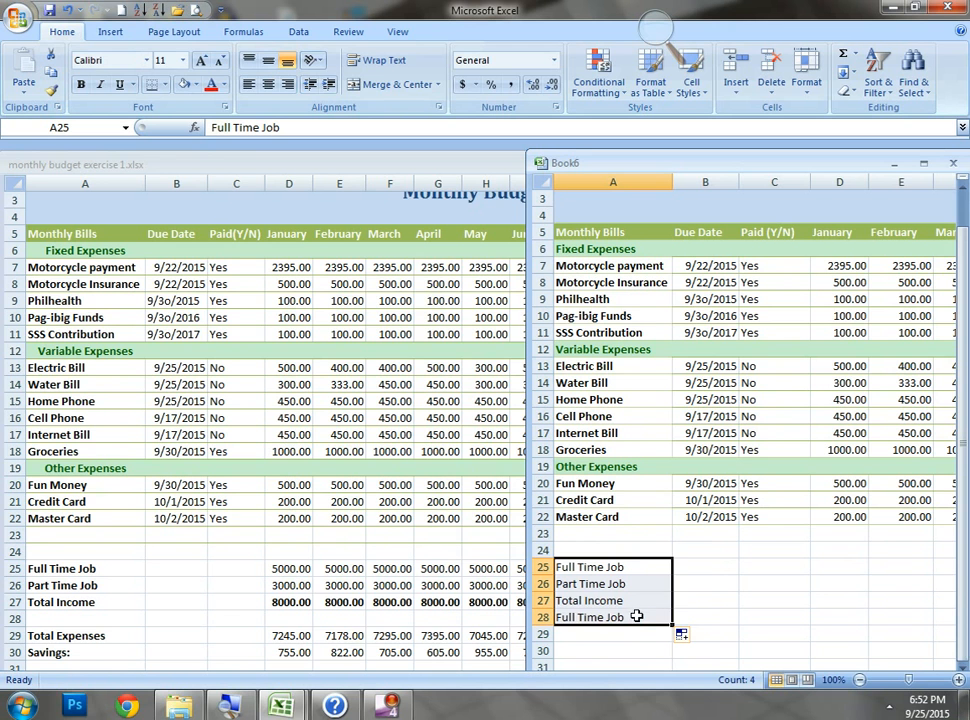
{"action": "left_click", "coordinate": [634, 621]}
{"action": "key", "text": "Delete"}
Make the income labels in A25:A27 bold, from Full Time Job through Total Income
{"action": "key", "text": "Up"}
{"action": "key", "text": "Up"}
{"action": "key", "text": "Up"}
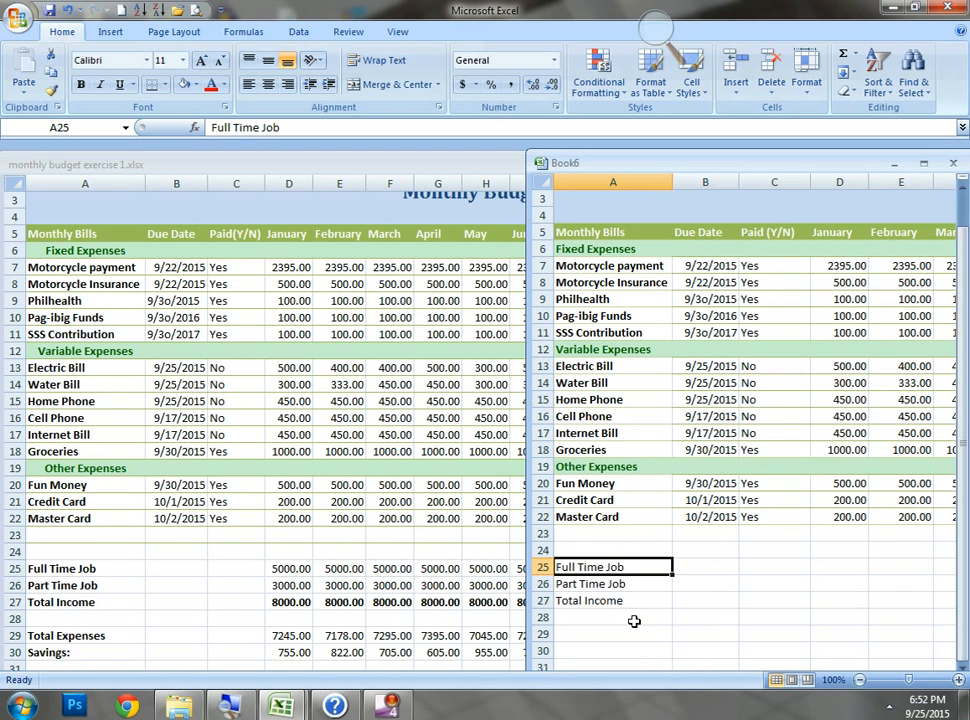
{"action": "key", "text": "shift+Down"}
{"action": "key", "text": "shift+Down"}
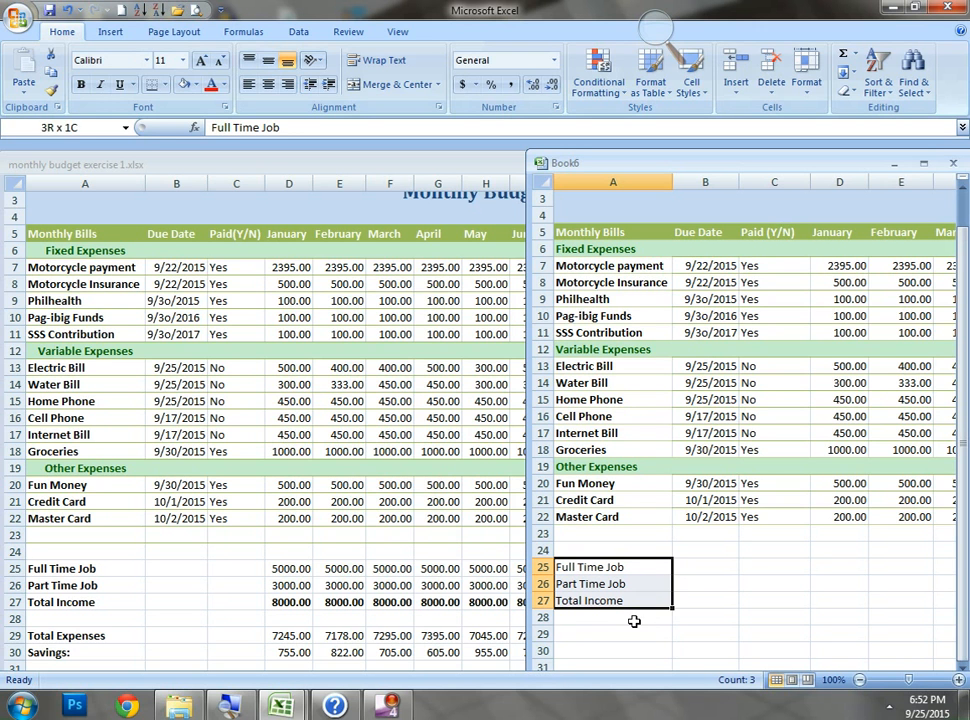
{"action": "left_click", "coordinate": [81, 84]}
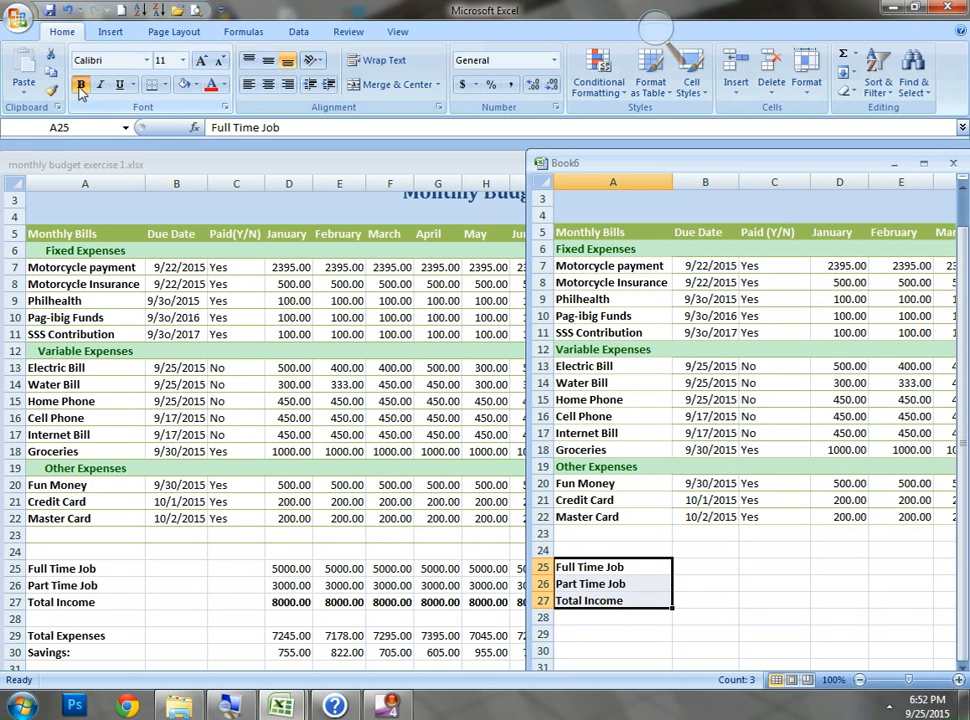
Copy the January job incomes in D25:D26 of monthly budget exercise 1.xlsx into the same cells of Book6
{"action": "left_click", "coordinate": [280, 569]}
{"action": "left_click", "coordinate": [280, 569]}
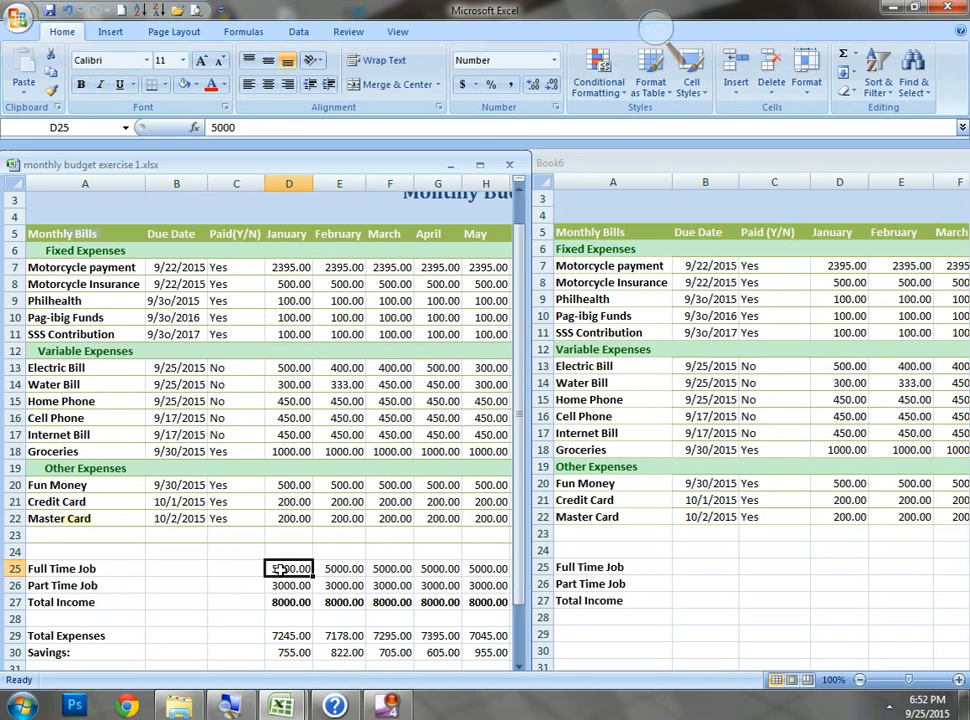
{"action": "left_click_drag", "start_coordinate": [280, 569], "coordinate": [282, 586]}
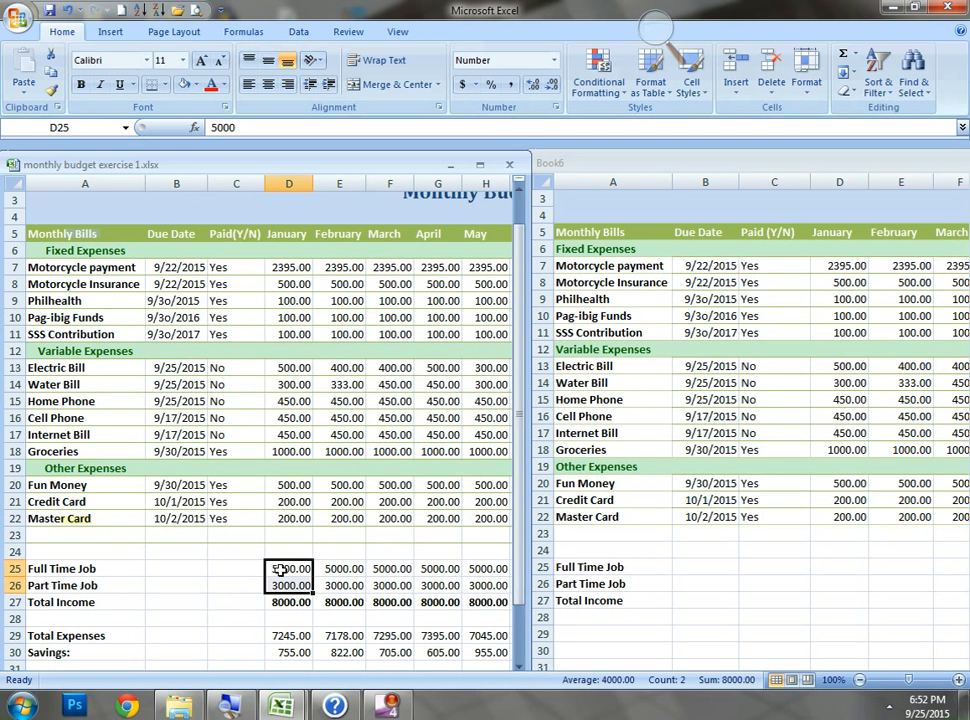
{"action": "key", "text": "ctrl+c"}
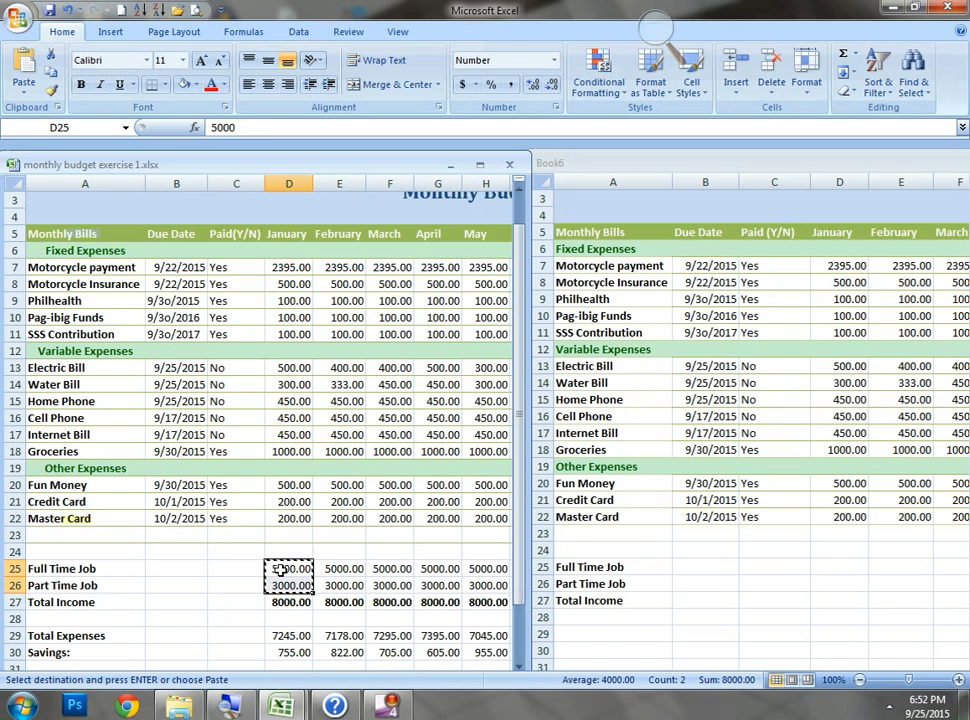
{"action": "left_click", "coordinate": [829, 565]}
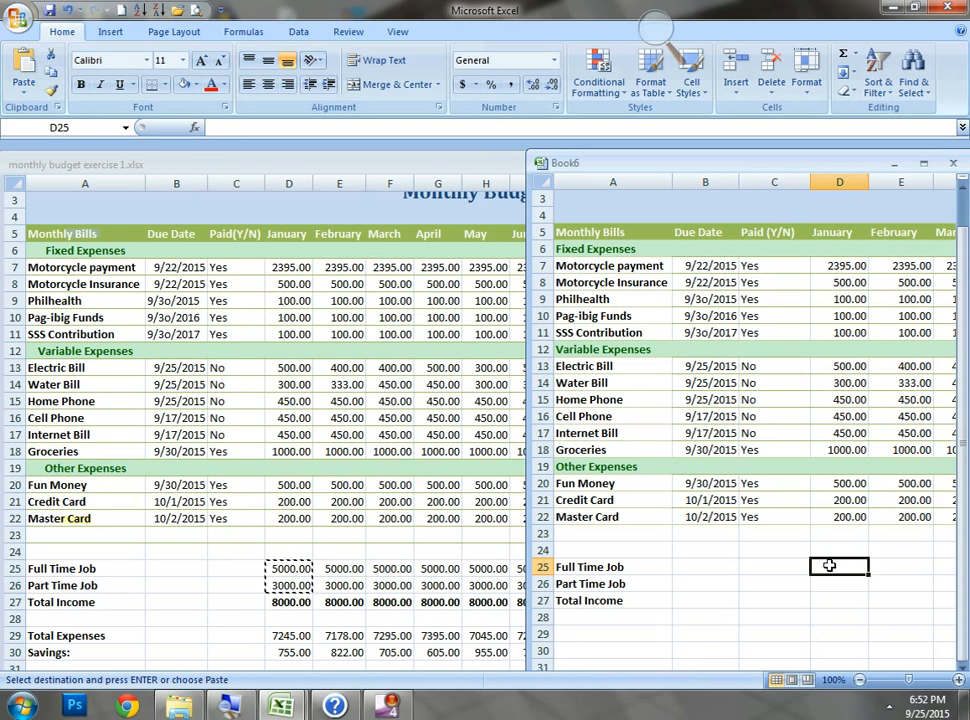
{"action": "key", "text": "ctrl+v"}
{"action": "left_click", "coordinate": [829, 566]}
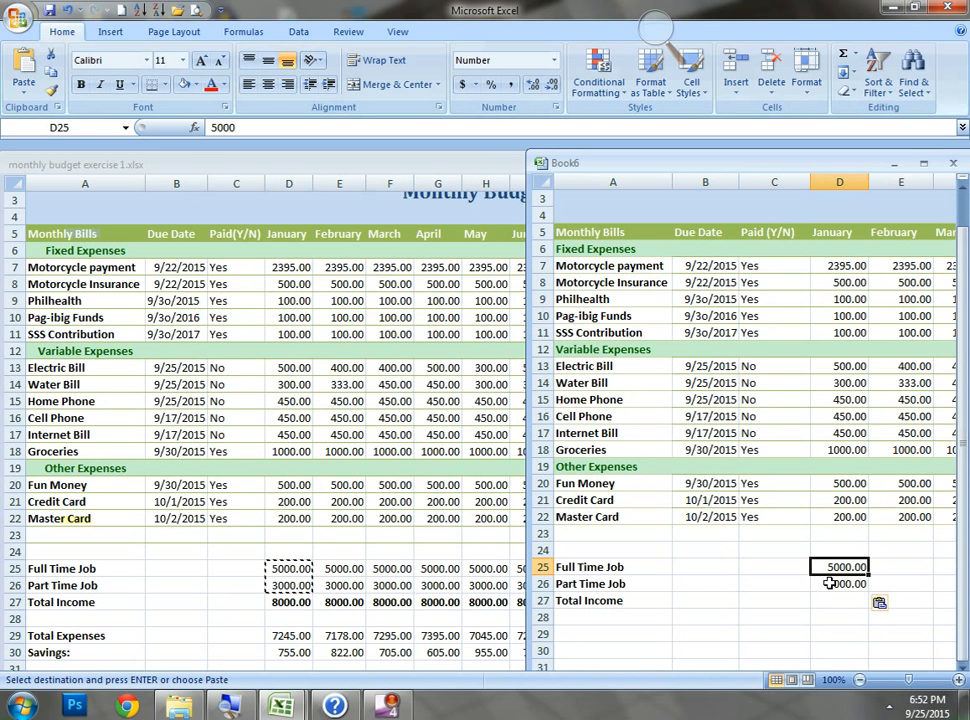
{"action": "left_click", "coordinate": [829, 583]}
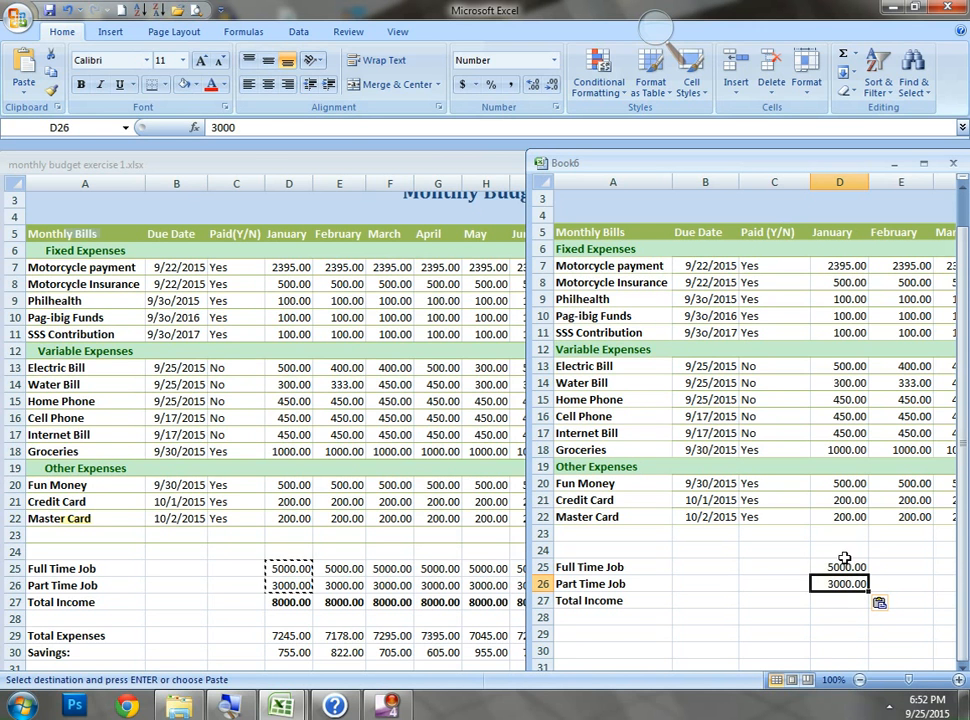
Fill the January amounts in D25:D26 across through December and set December's Full Time Job income to 8000
{"action": "left_click_drag", "start_coordinate": [838, 566], "coordinate": [838, 582]}
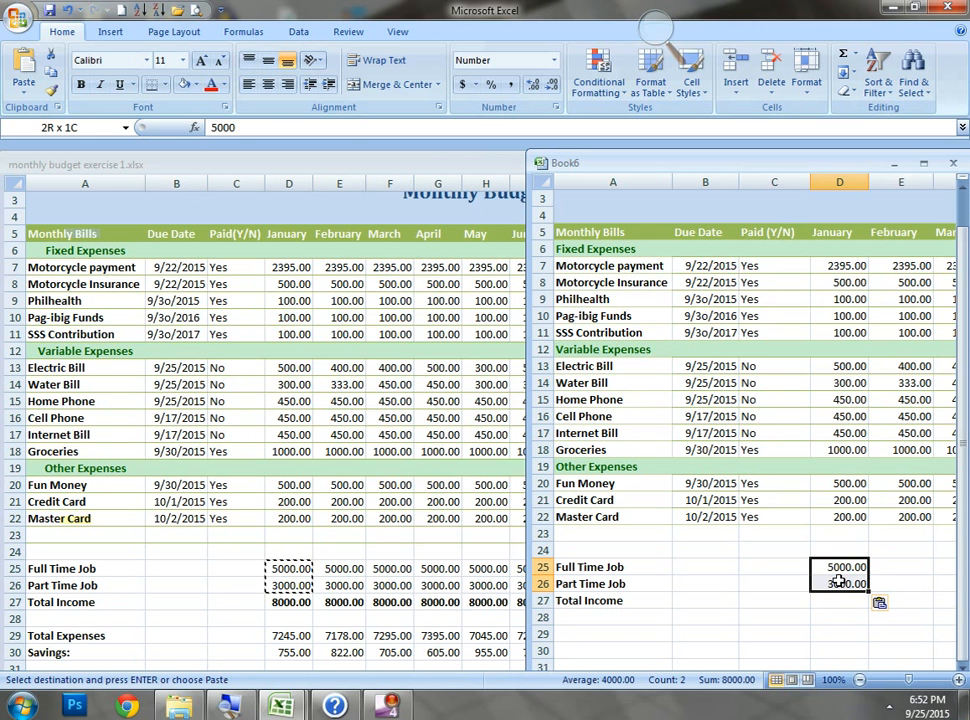
{"action": "mouse_move", "coordinate": [879, 598]}
{"action": "left_mouse_down"}
{"action": "mouse_move", "coordinate": [879, 662]}
{"action": "mouse_move", "coordinate": [940, 650]}
{"action": "mouse_move", "coordinate": [967, 597]}
{"action": "mouse_move", "coordinate": [881, 580]}
{"action": "left_mouse_up"}
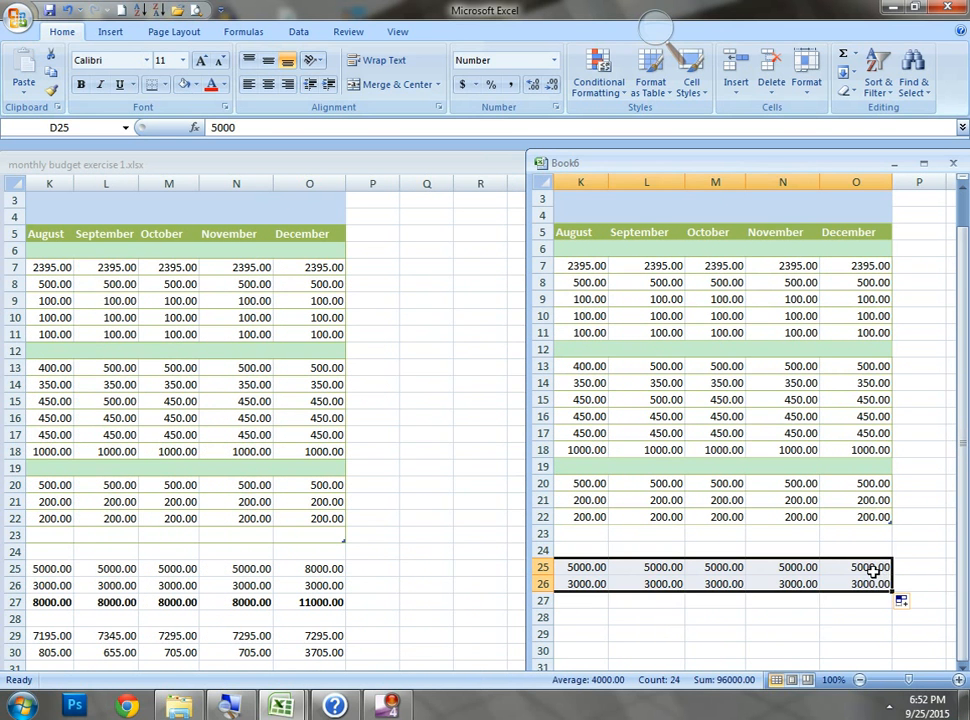
{"action": "left_click", "coordinate": [868, 568]}
{"action": "type", "text": "8000"}
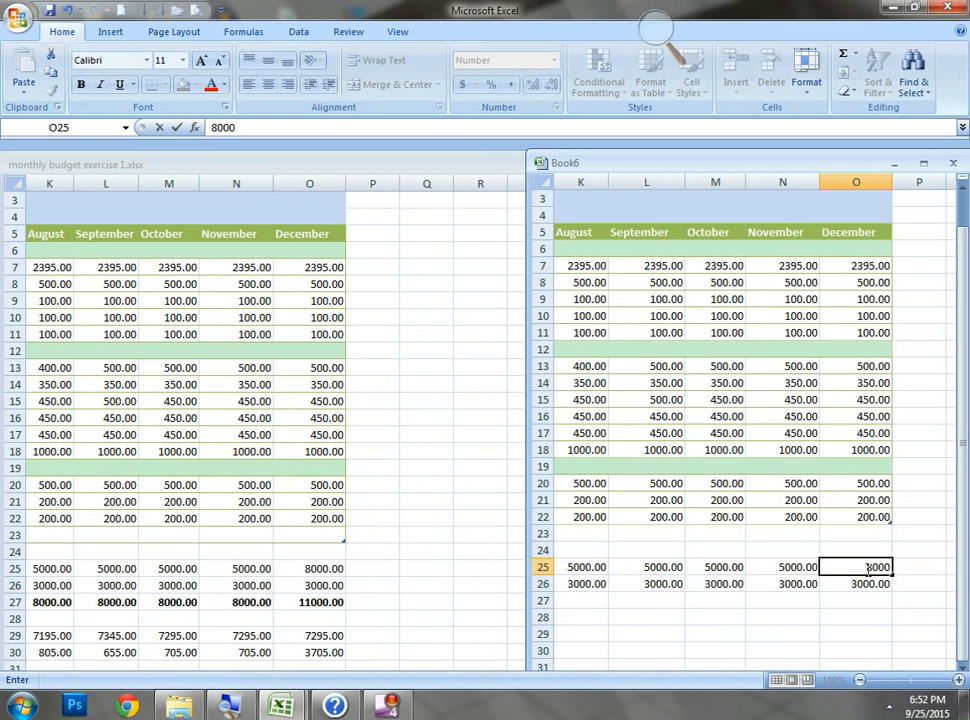
{"action": "key", "text": "Return"}
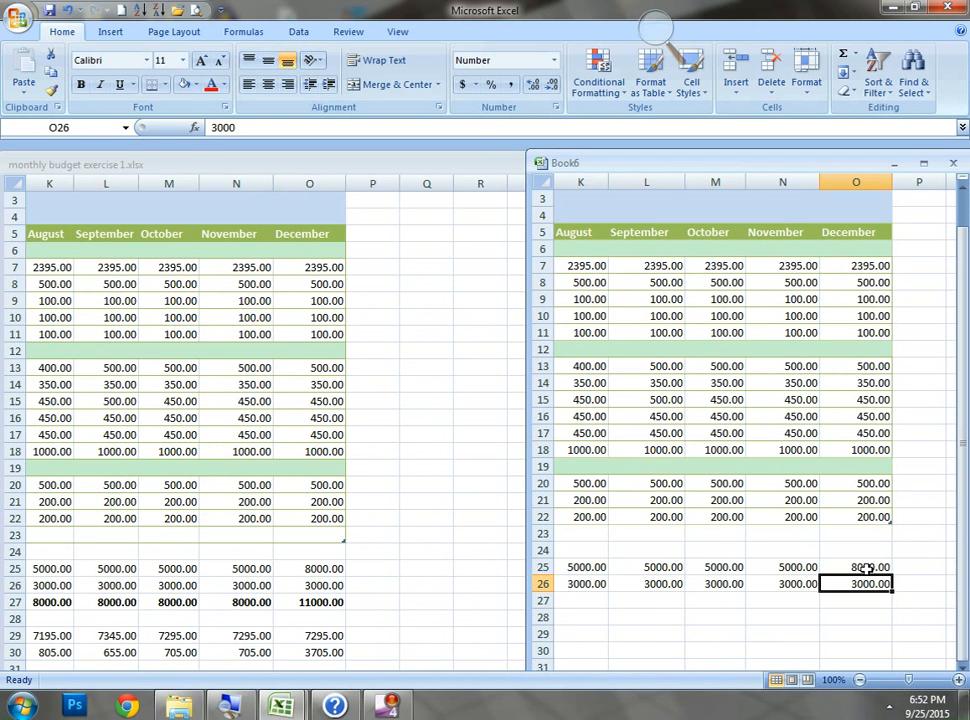
{"action": "left_click", "coordinate": [704, 632]}
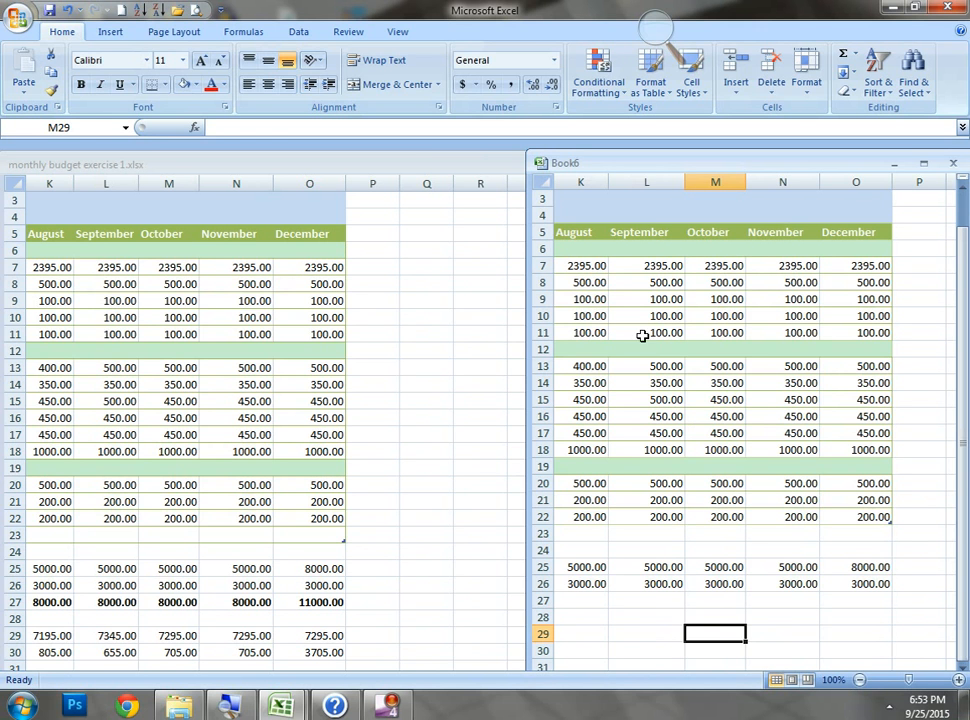
{"action": "left_click", "coordinate": [923, 163]}
{"action": "left_click_drag", "start_coordinate": [747, 673], "coordinate": [610, 658]}
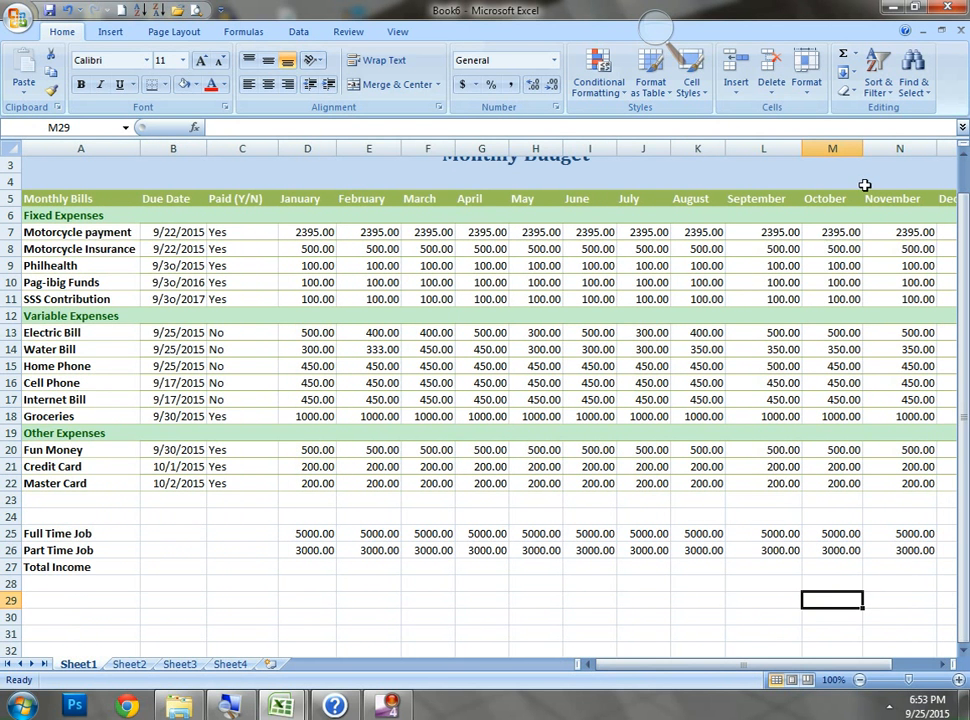
{"action": "left_click", "coordinate": [942, 31]}
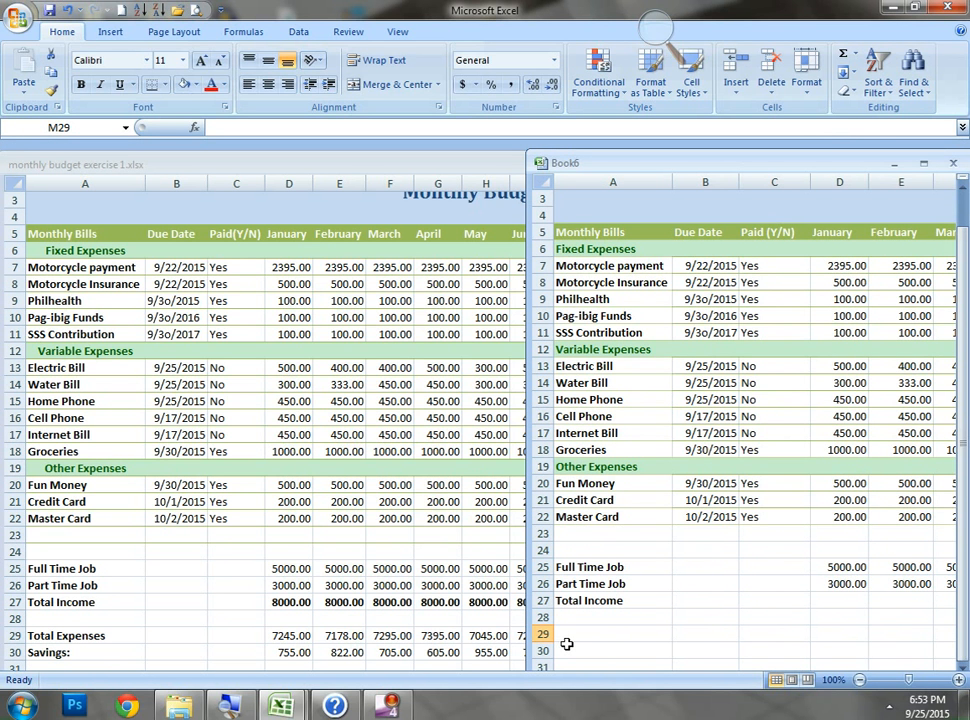
{"action": "type", "text": "T"}
{"action": "key", "text": "BackSpace"}
{"action": "key", "text": "Left"}
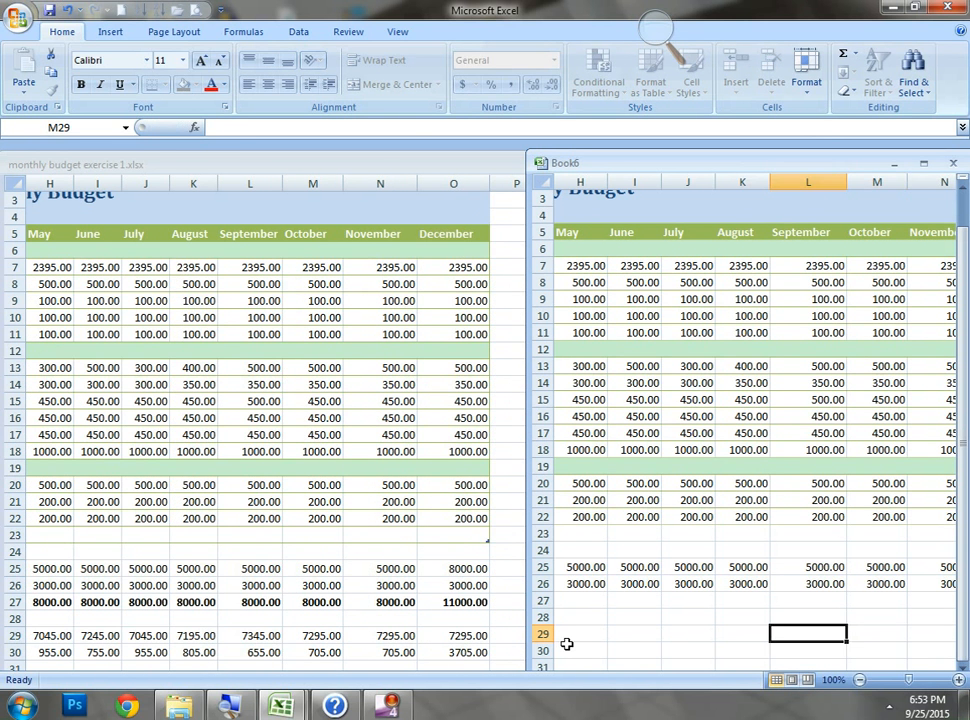
Enter the label Total Expenses in cell A29 of Book6
{"action": "left_click", "coordinate": [566, 640]}
{"action": "key", "text": "Home"}
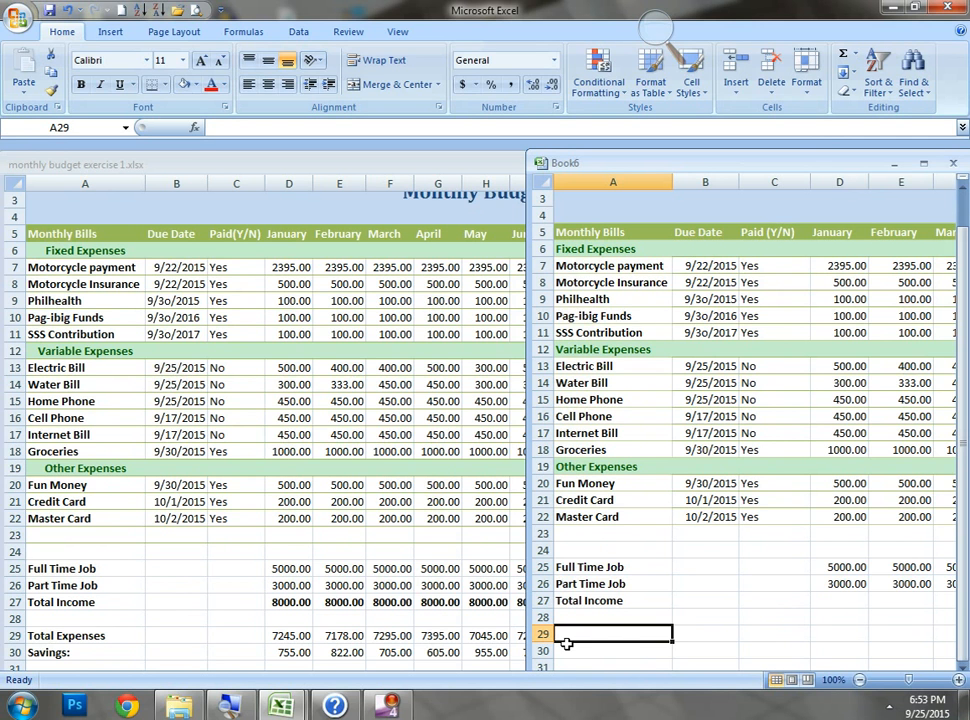
{"action": "type", "text": "Total"}
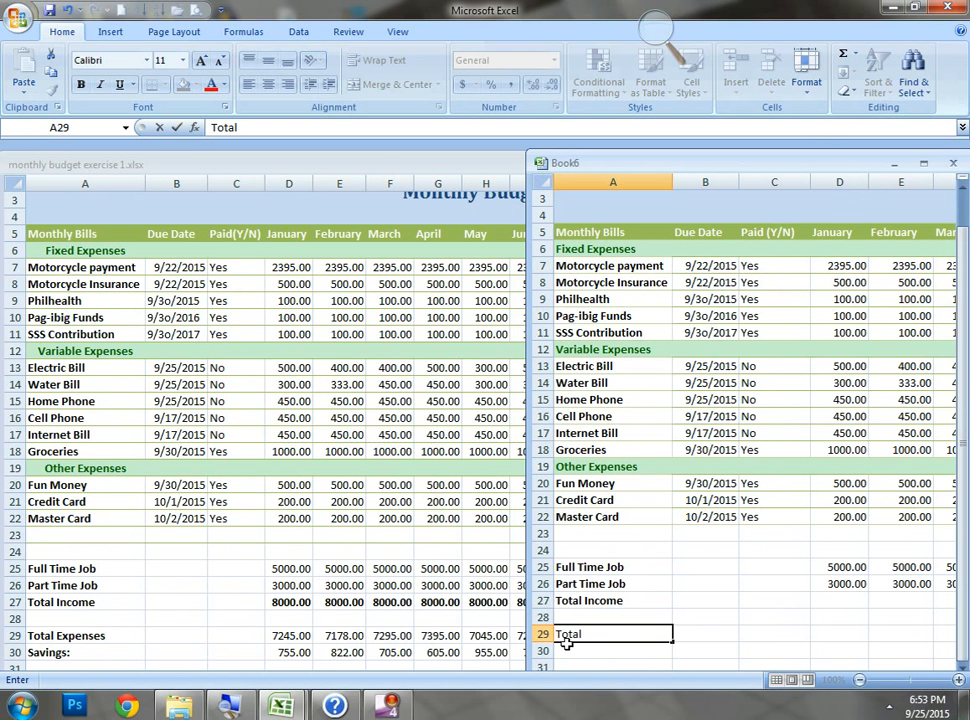
{"action": "type", "text": " Expenses"}
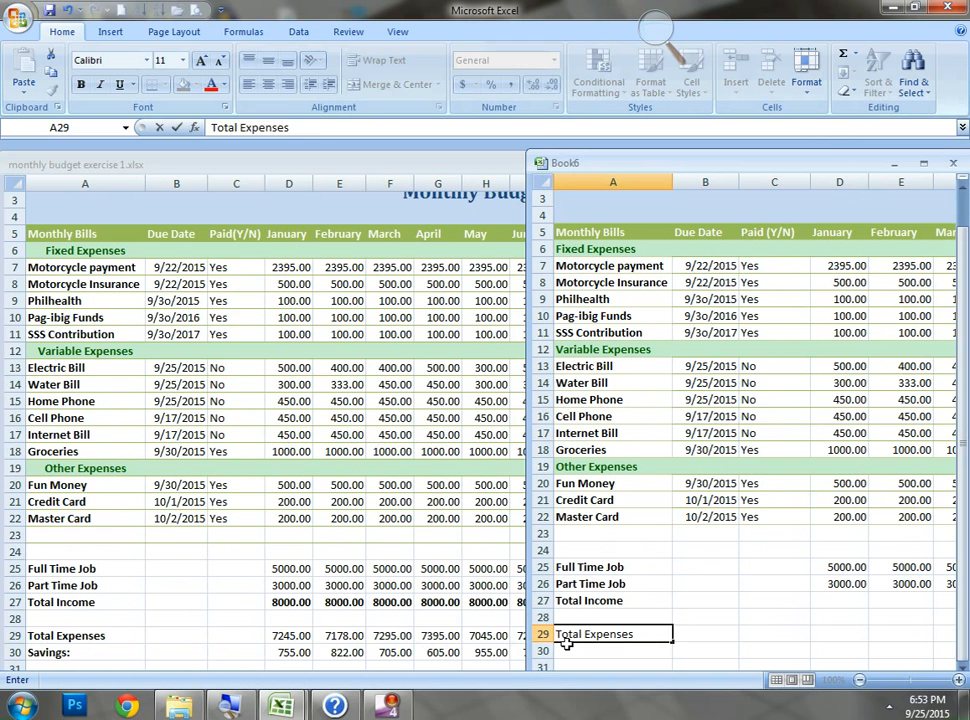
{"action": "key", "text": "Return"}
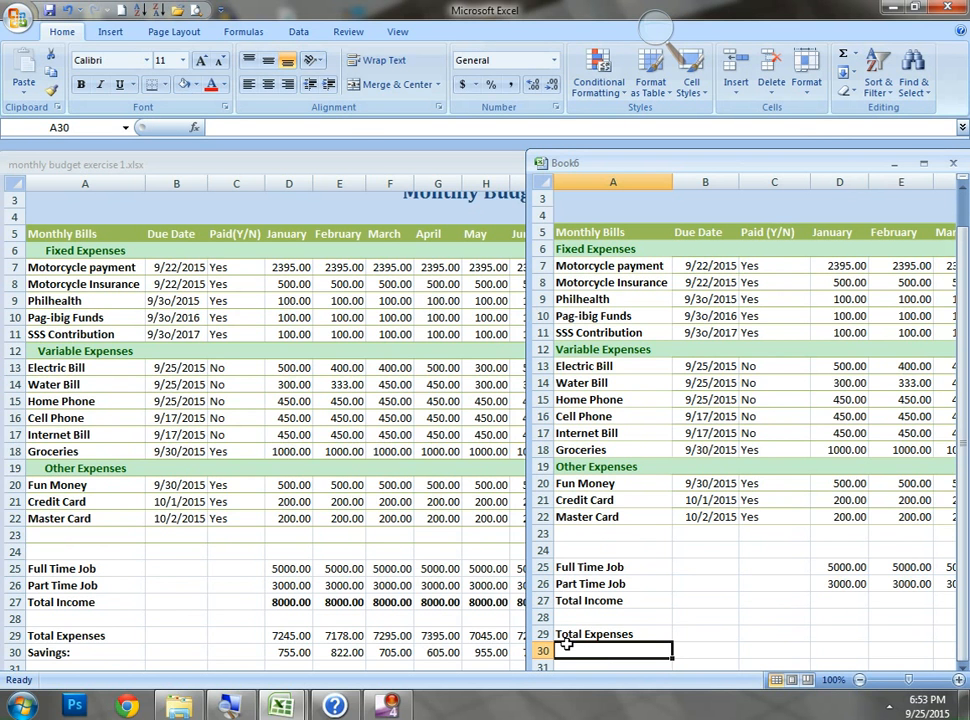
Enter the label Savings: in cell A30 and the label Yearly Savings: in cell A32 of Book6
{"action": "type", "text": "Savings"}
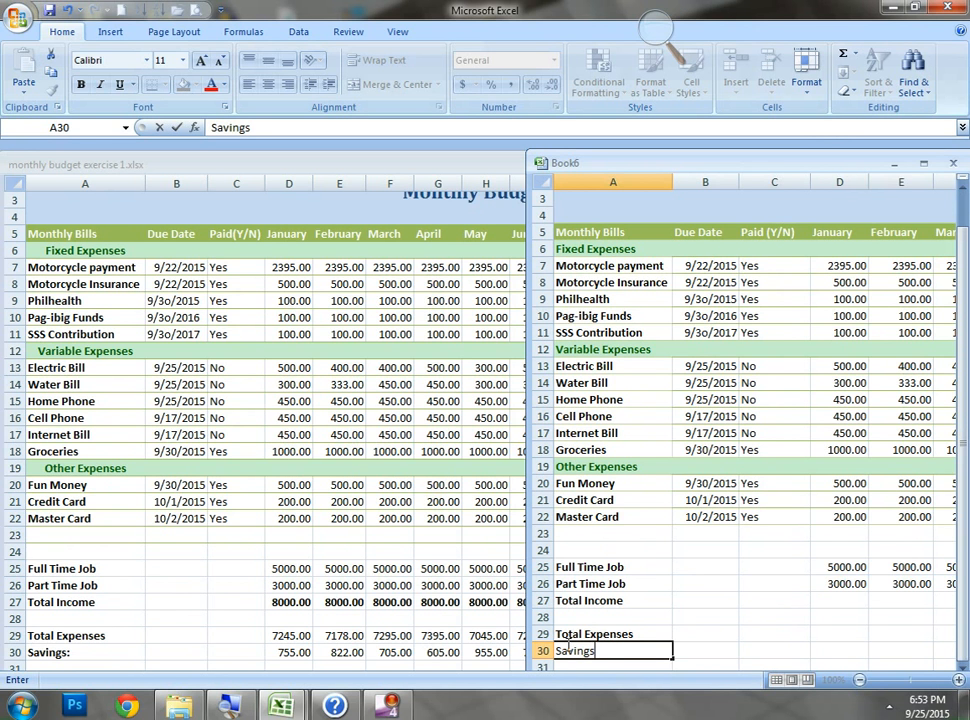
{"action": "type", "text": ":"}
{"action": "key", "text": "Return"}
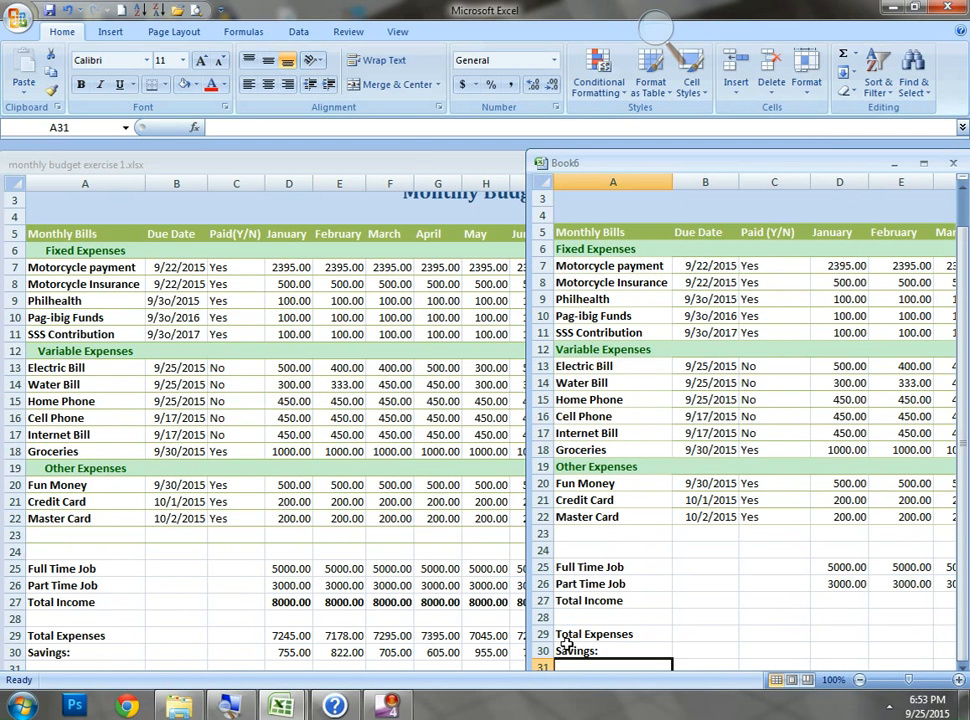
{"action": "key", "text": "Return"}
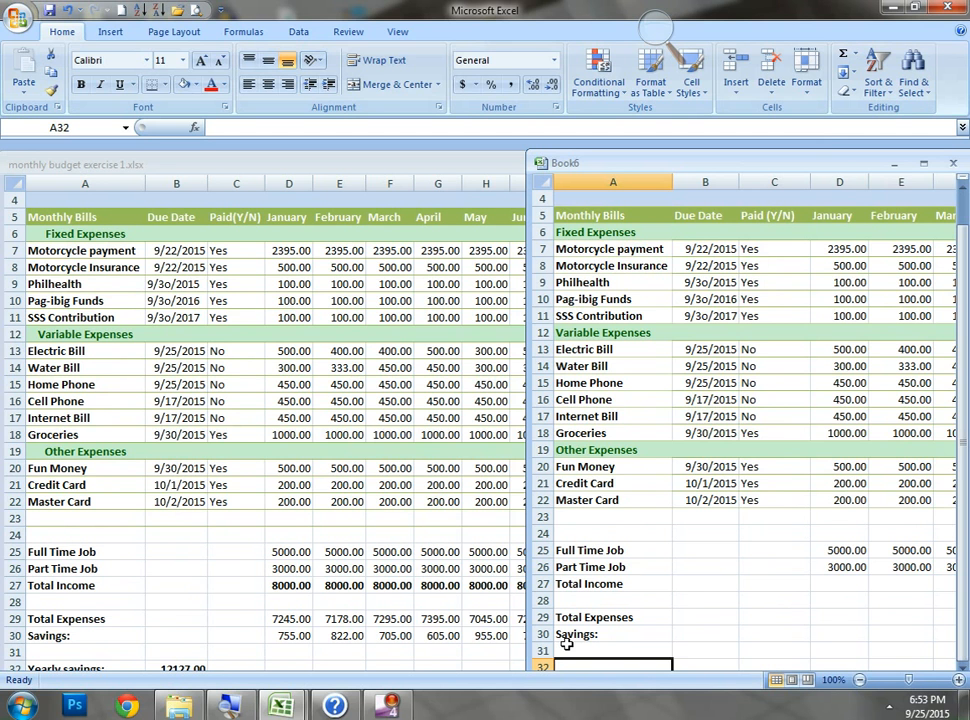
{"action": "type", "text": "Y"}
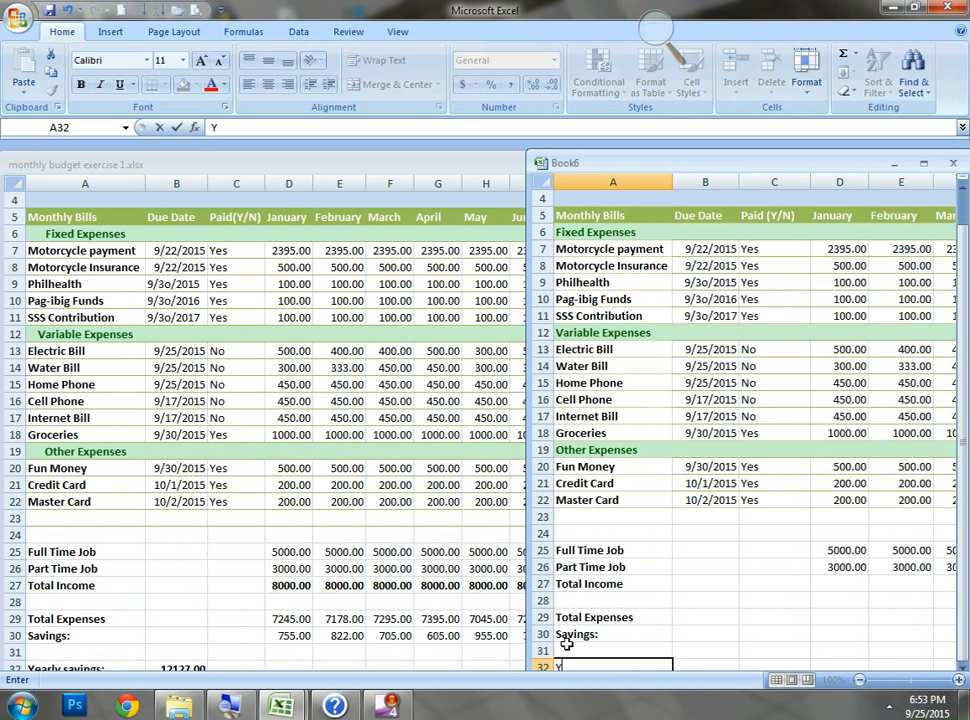
{"action": "type", "text": "early Savings"}
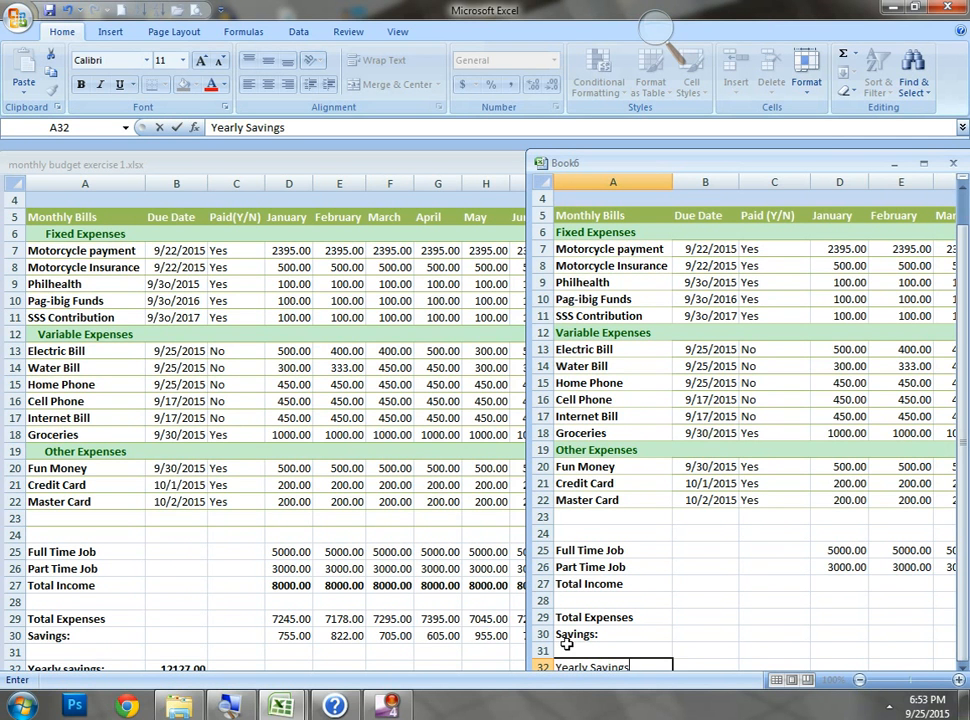
{"action": "type", "text": ":"}
{"action": "key", "text": "Return"}
{"action": "key", "text": "Return"}
{"action": "key", "text": "Return"}
{"action": "key", "text": "Return"}
{"action": "key", "text": "Return"}
{"action": "key", "text": "Return"}
{"action": "key", "text": "Return"}
{"action": "key", "text": "Return"}
{"action": "key", "text": "Return"}
{"action": "key", "text": "Return"}
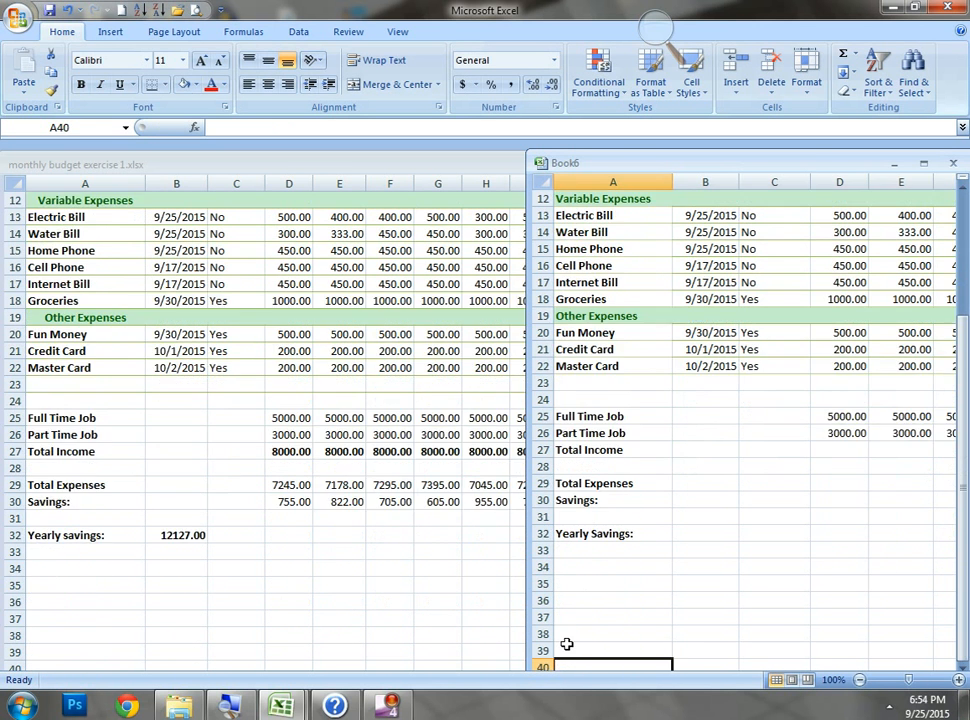
{"action": "key", "text": "Up"}
{"action": "key", "text": "Up"}
{"action": "key", "text": "Up"}
{"action": "key", "text": "Up"}
{"action": "key", "text": "Up"}
{"action": "key", "text": "Up"}
{"action": "key", "text": "Up"}
{"action": "key", "text": "Up"}
{"action": "key", "text": "Up"}
{"action": "key", "text": "Up"}
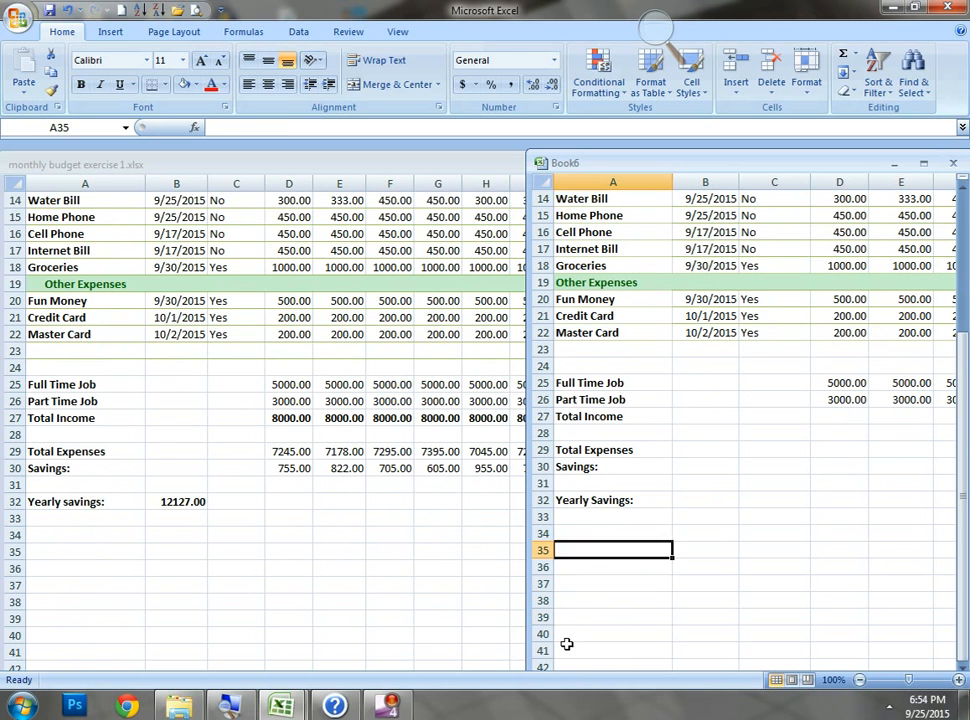
{"action": "key", "text": "Up"}
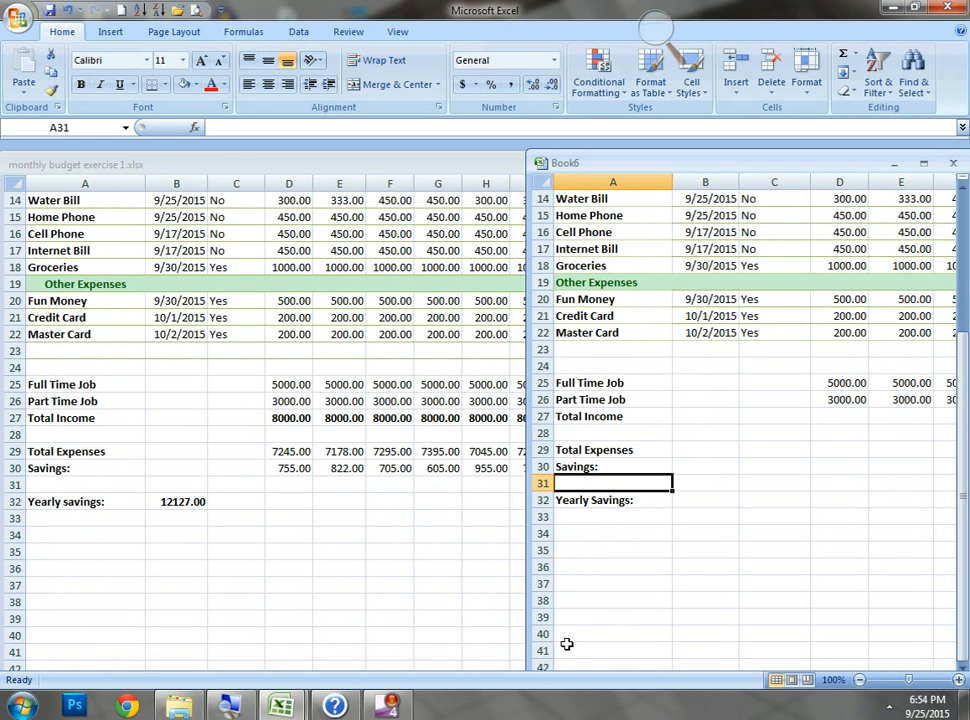
Maximize the Book6 workbook and enter the formula =5000+3000 as January's Total Income in cell D27
{"action": "left_click", "coordinate": [923, 163]}
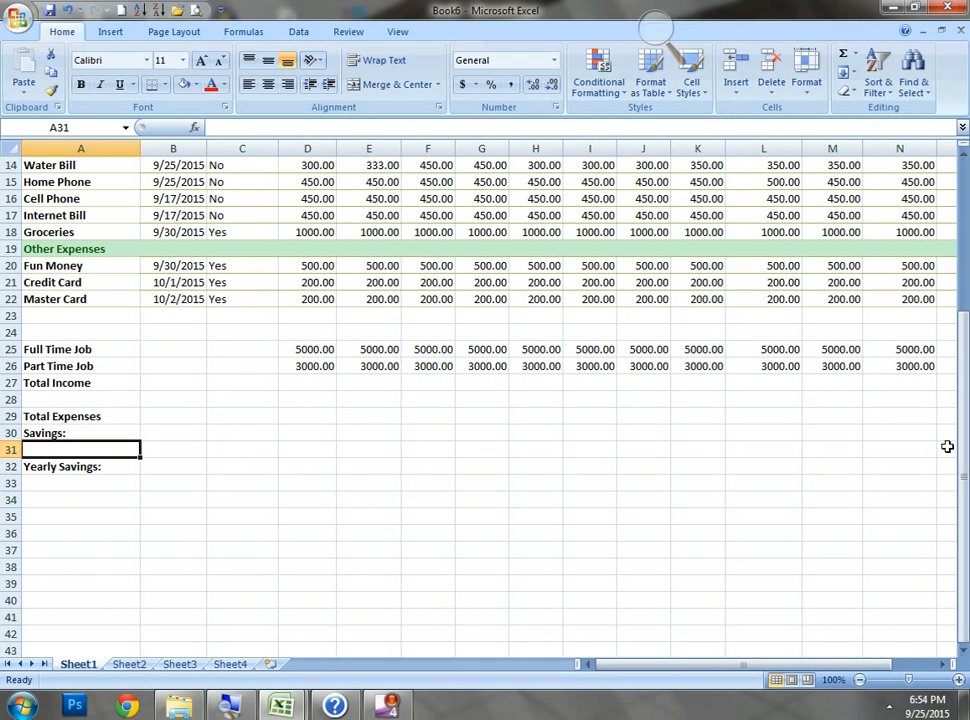
{"action": "mouse_move", "coordinate": [963, 465]}
{"action": "left_mouse_down"}
{"action": "mouse_move", "coordinate": [963, 363]}
{"action": "mouse_move", "coordinate": [963, 440]}
{"action": "left_mouse_up"}
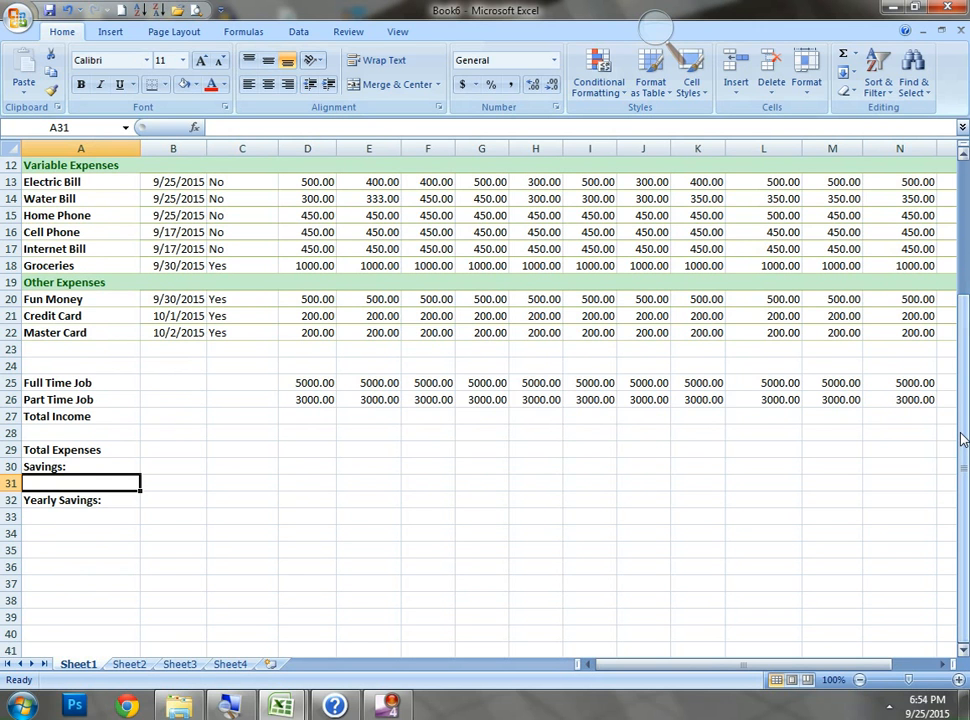
{"action": "left_click", "coordinate": [297, 541]}
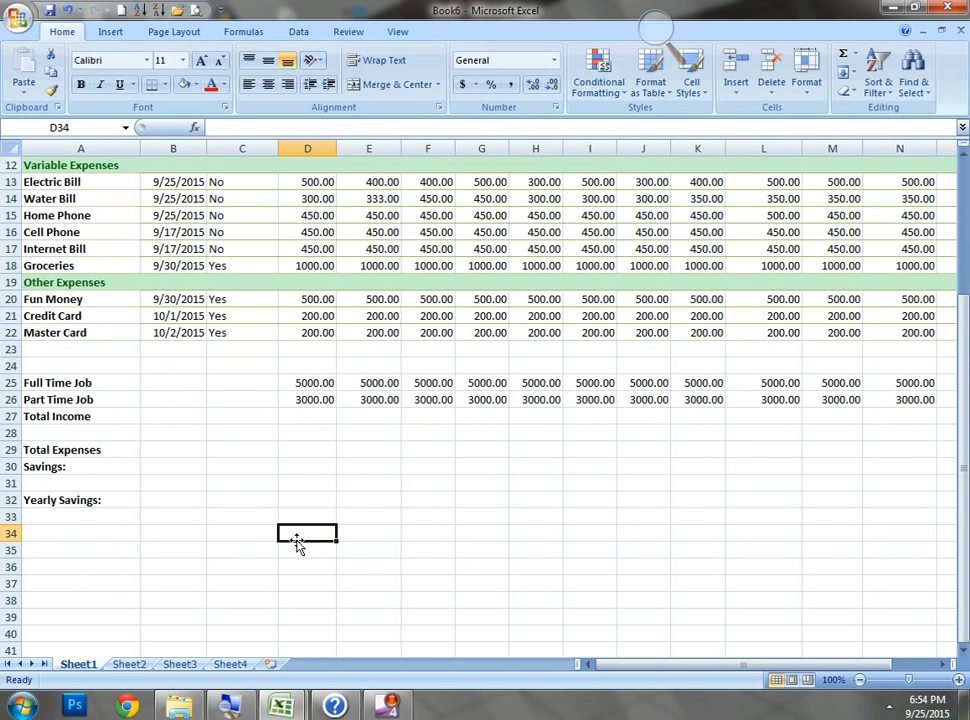
{"action": "key", "text": "Up"}
{"action": "key", "text": "Up"}
{"action": "key", "text": "Up"}
{"action": "key", "text": "Up"}
{"action": "key", "text": "Up"}
{"action": "key", "text": "Up"}
{"action": "key", "text": "Up"}
{"action": "type", "text": "="}
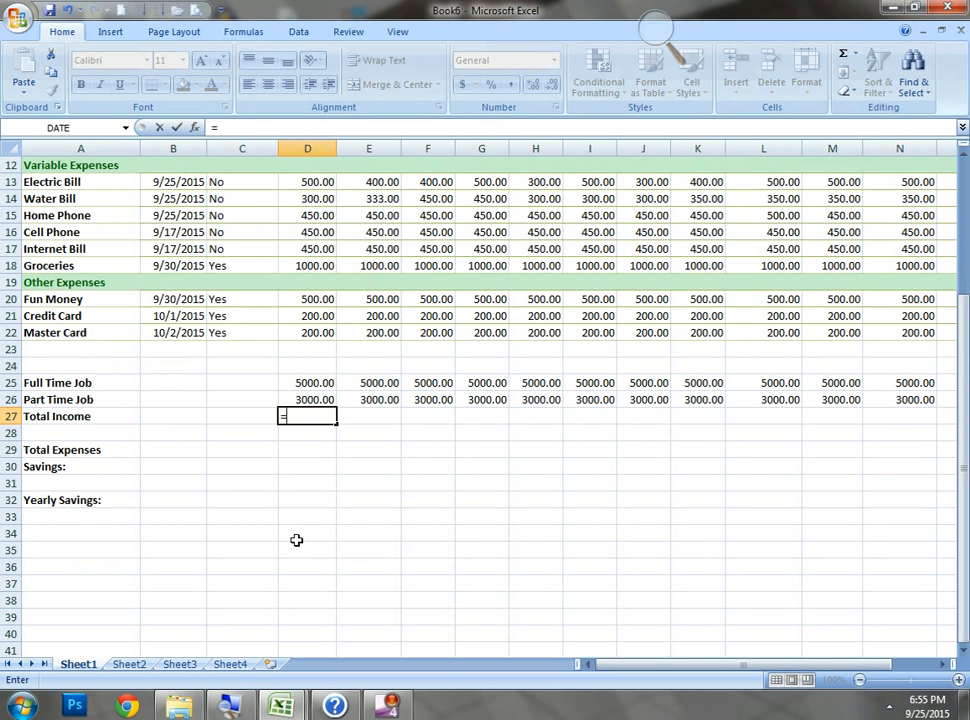
{"action": "type", "text": "5"}
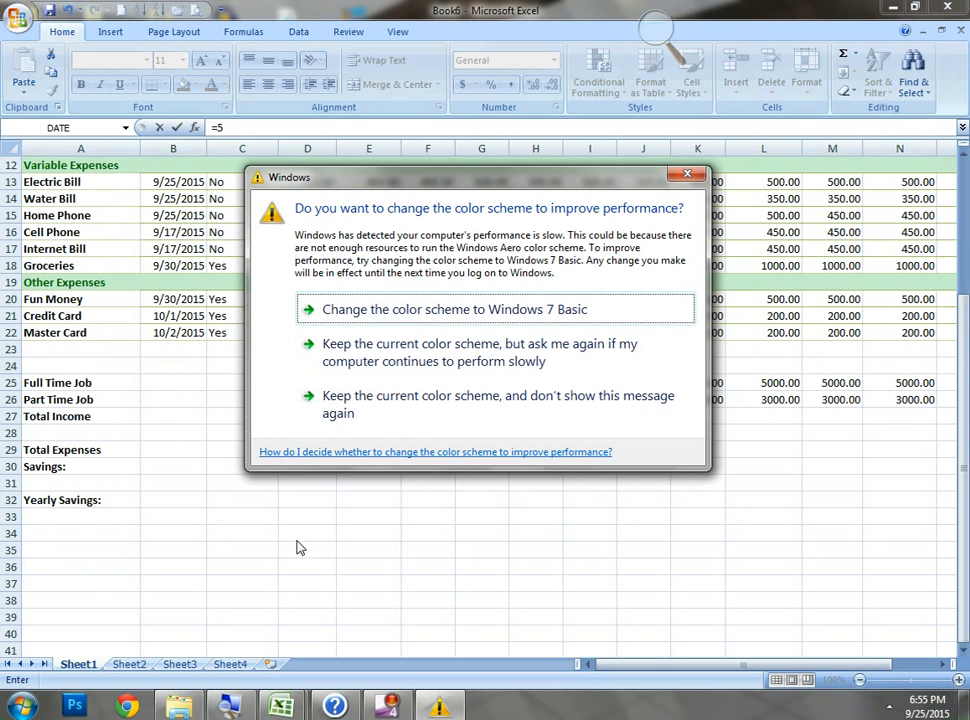
{"action": "type", "text": "000"}
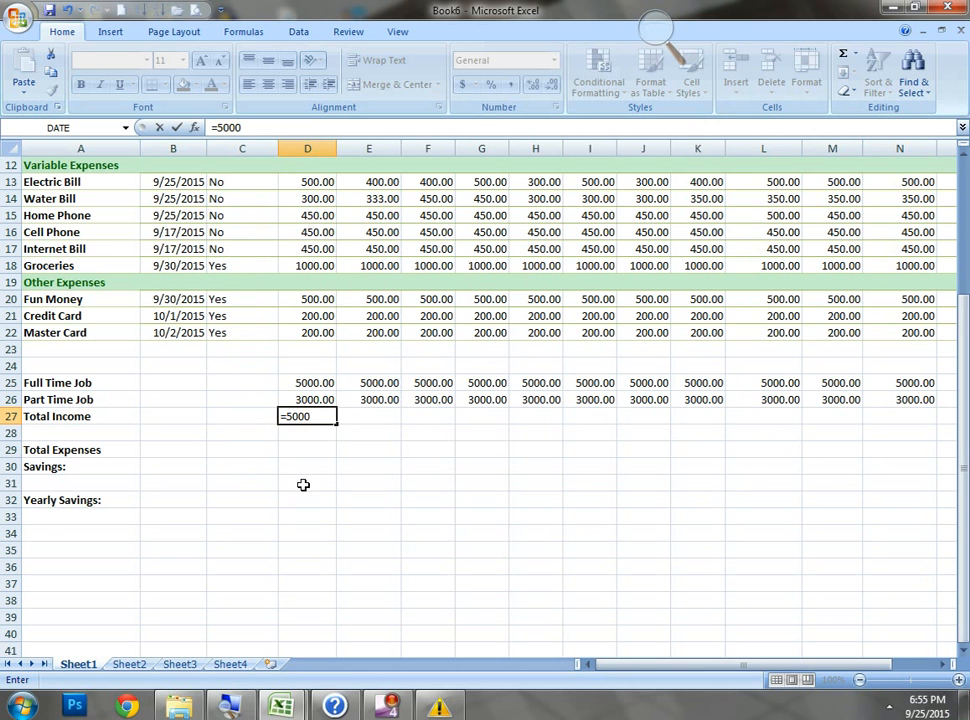
{"action": "type", "text": "+3000"}
{"action": "key", "text": "Return"}
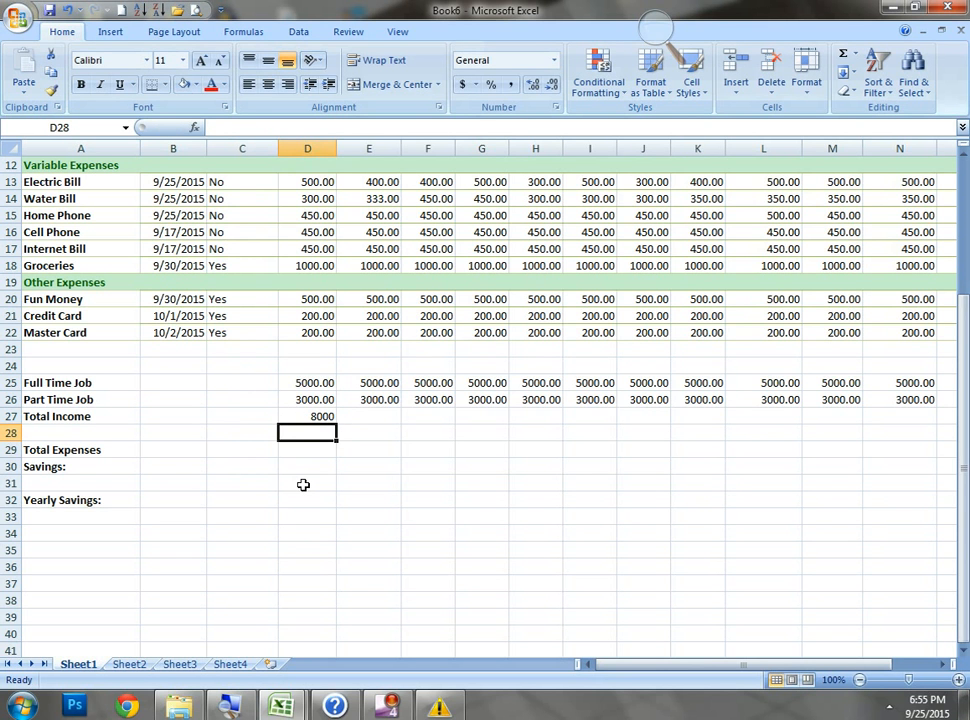
{"action": "key", "text": "Up"}
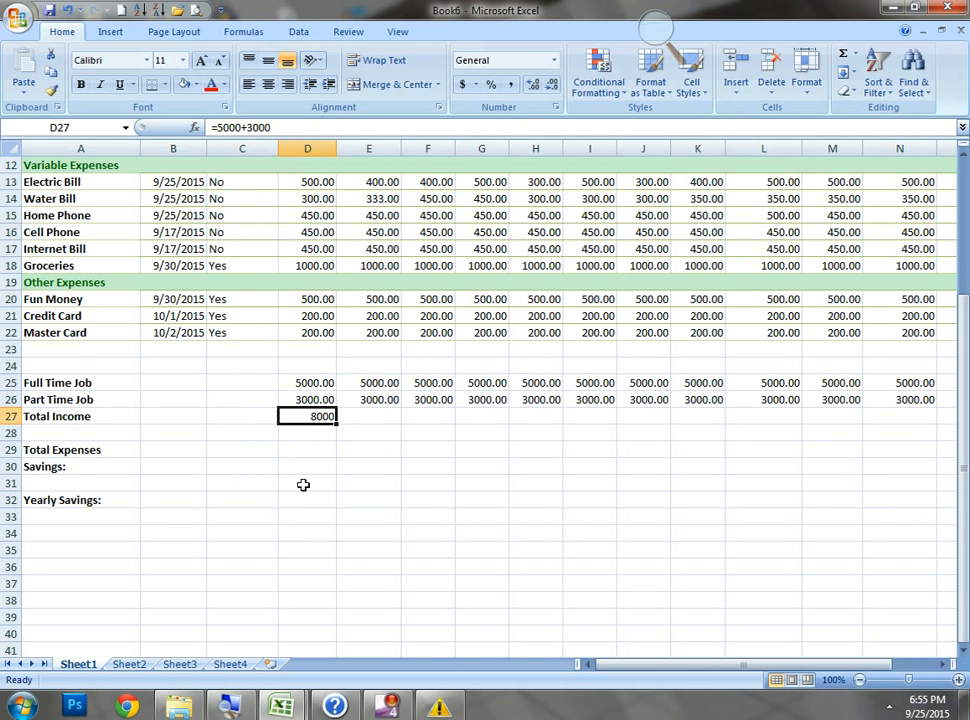
Enter the note "simple formulas" in cell D34, below the budget table
{"action": "key", "text": "Down"}
{"action": "key", "text": "Down"}
{"action": "key", "text": "Down"}
{"action": "key", "text": "Down"}
{"action": "key", "text": "Down"}
{"action": "key", "text": "Down"}
{"action": "key", "text": "Down"}
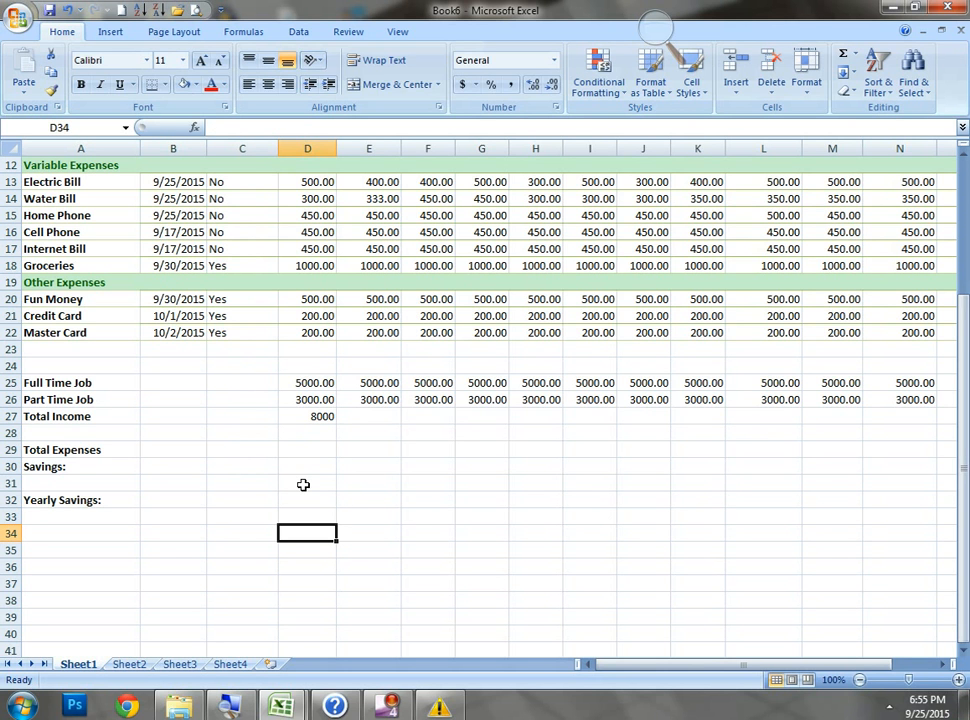
{"action": "type", "text": "simple"}
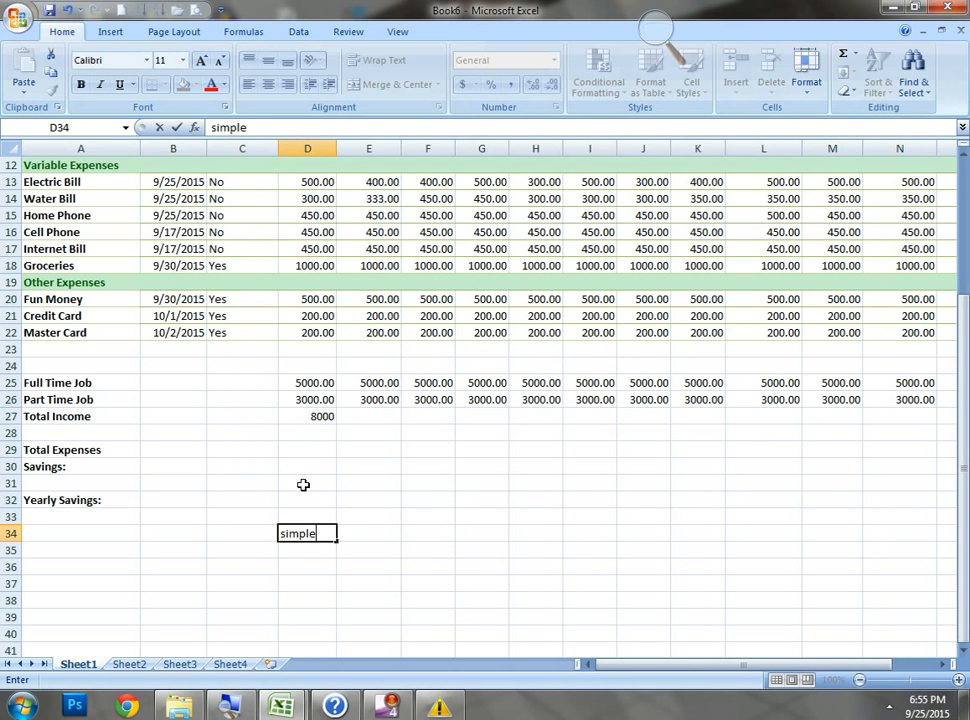
{"action": "type", "text": " forn"}
{"action": "key", "text": "BackSpace"}
{"action": "type", "text": "mulas"}
{"action": "key", "text": "Return"}
Enter the heading "mathematical operators" in cell D35, under the simple formulas note
{"action": "type", "text": "m"}
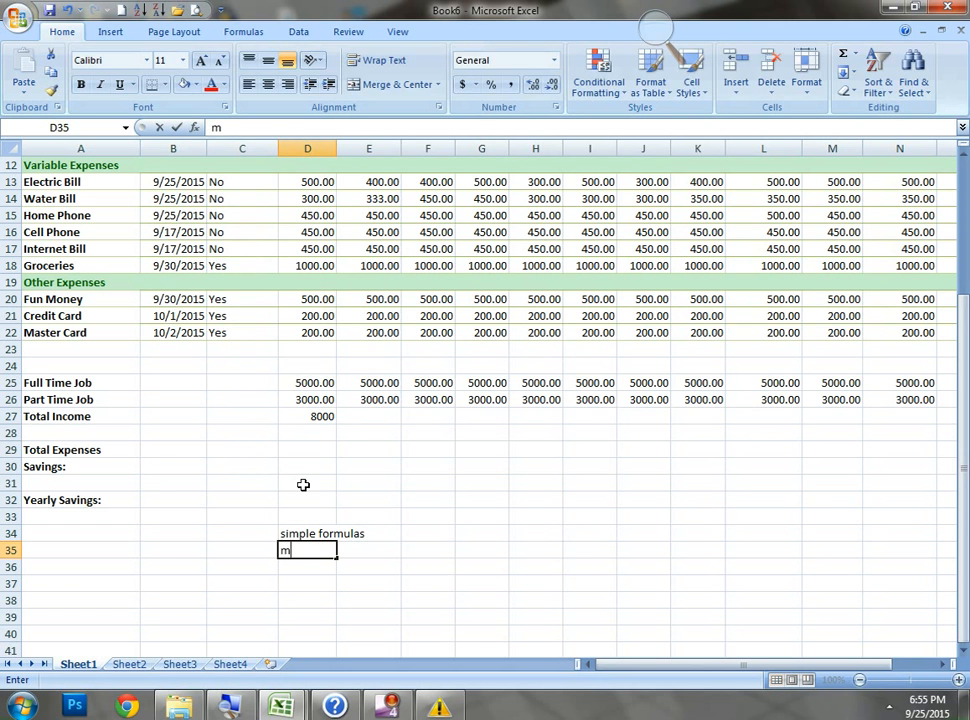
{"action": "type", "text": "athe"}
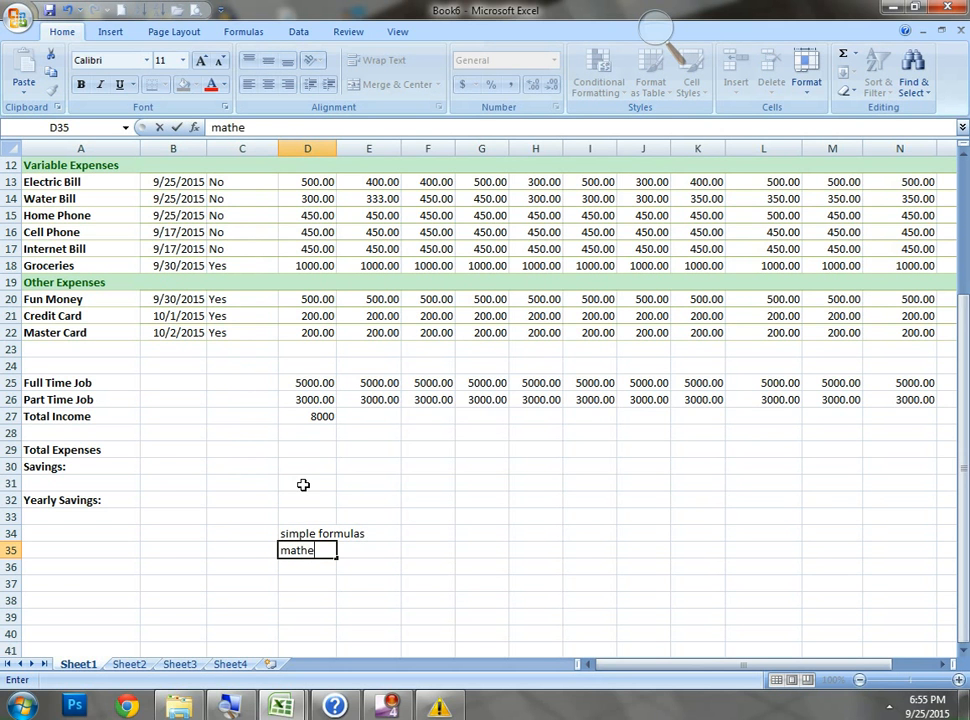
{"action": "type", "text": "the"}
{"action": "key", "text": "BackSpace"}
{"action": "key", "text": "BackSpace"}
{"action": "key", "text": "BackSpace"}
{"action": "type", "text": "matical "}
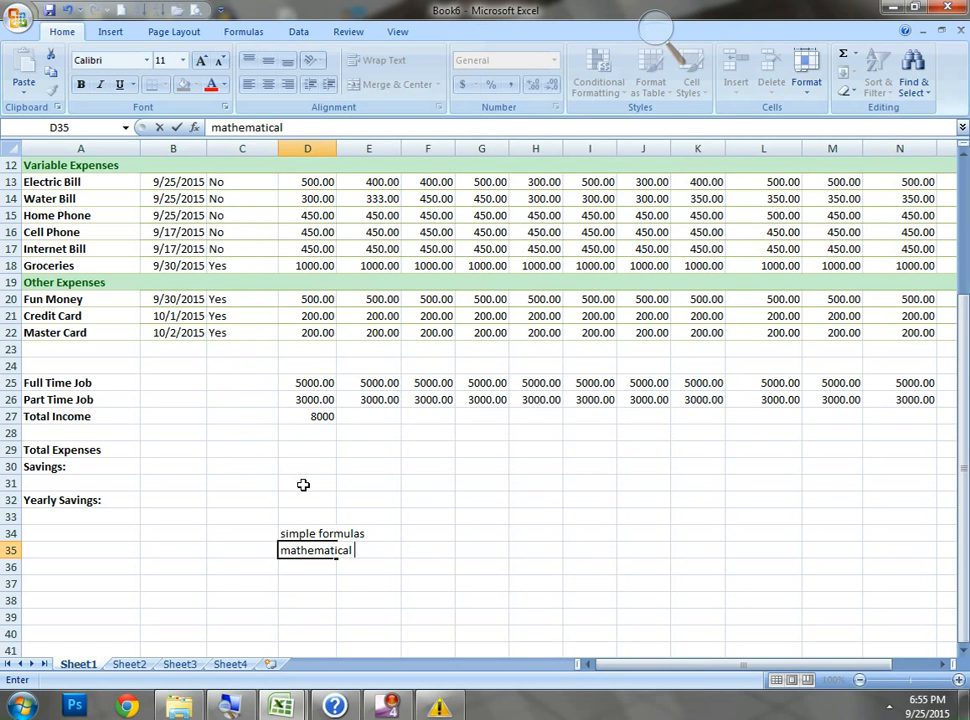
{"action": "type", "text": "operators"}
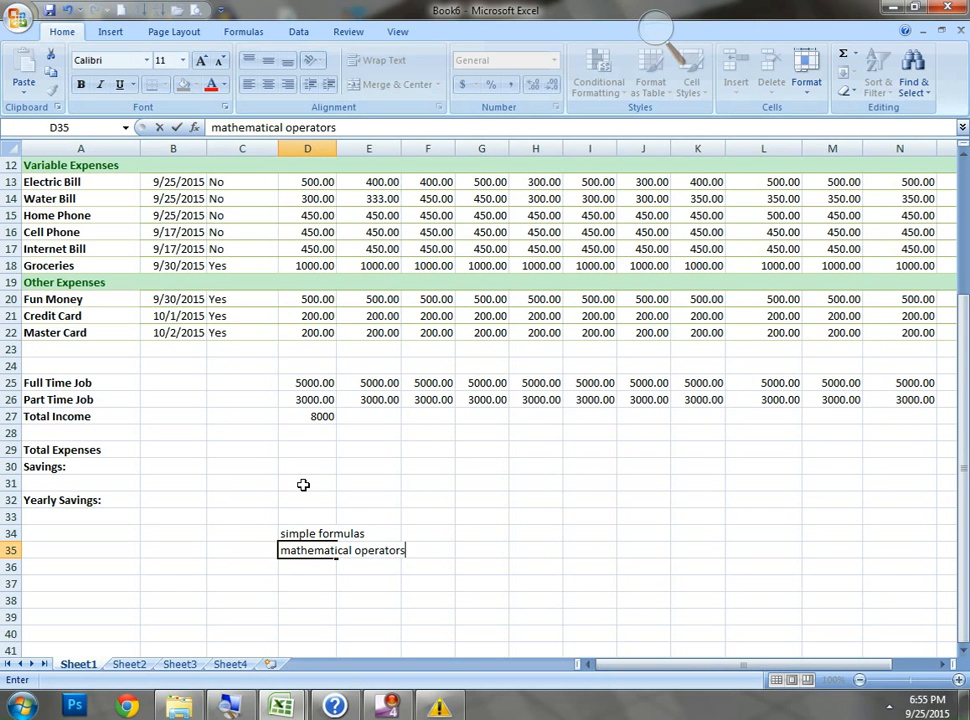
{"action": "key", "text": "Return"}
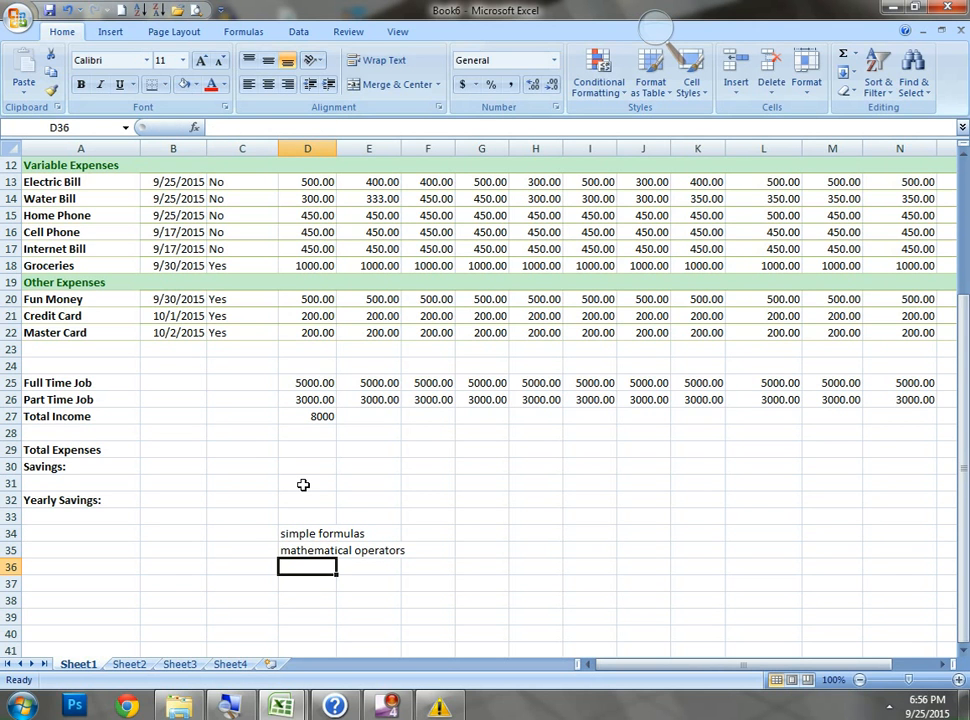
List the operations addition, subtraction, multiplication and division in cells D36 through D39
{"action": "type", "text": "addion"}
{"action": "key", "text": "BackSpace"}
{"action": "key", "text": "BackSpace"}
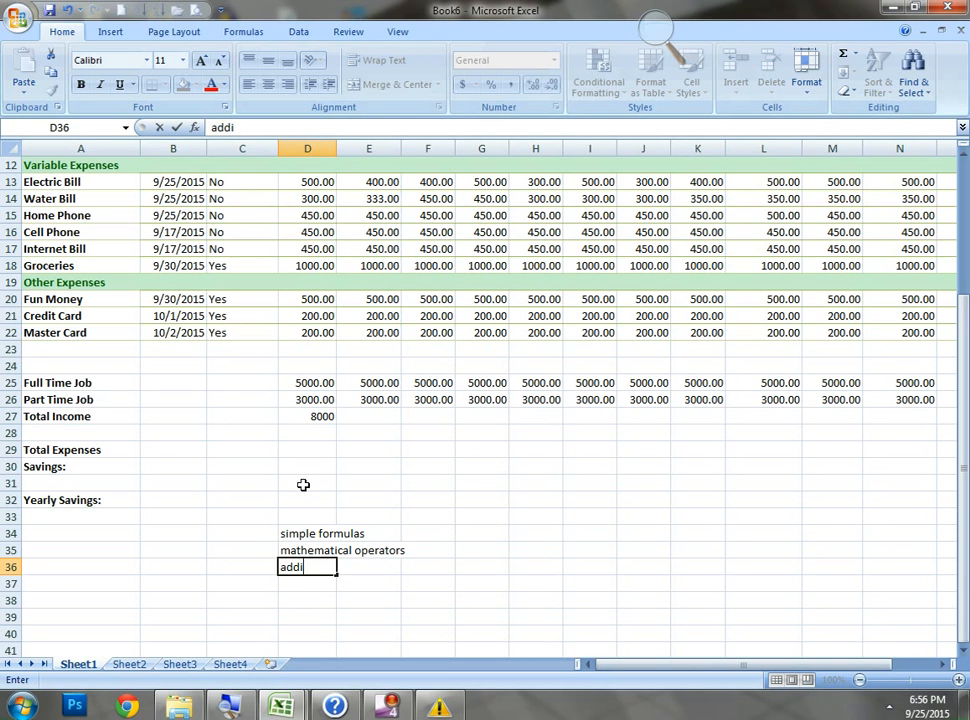
{"action": "type", "text": "tion"}
{"action": "key", "text": "Return"}
{"action": "type", "text": "subtraction"}
{"action": "key", "text": "Return"}
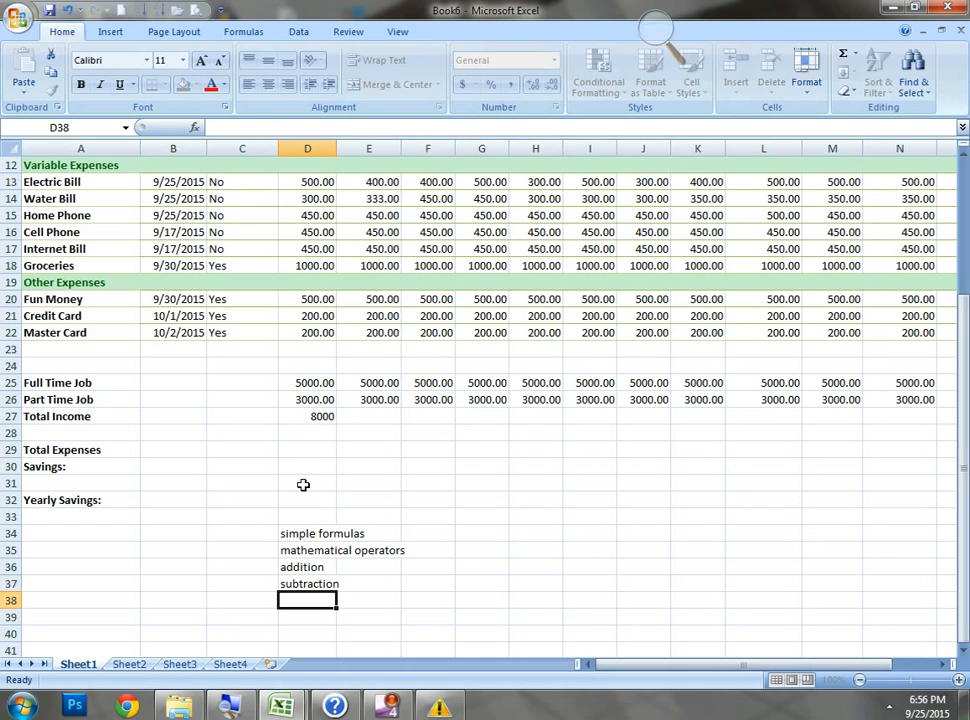
{"action": "type", "text": "multiplication"}
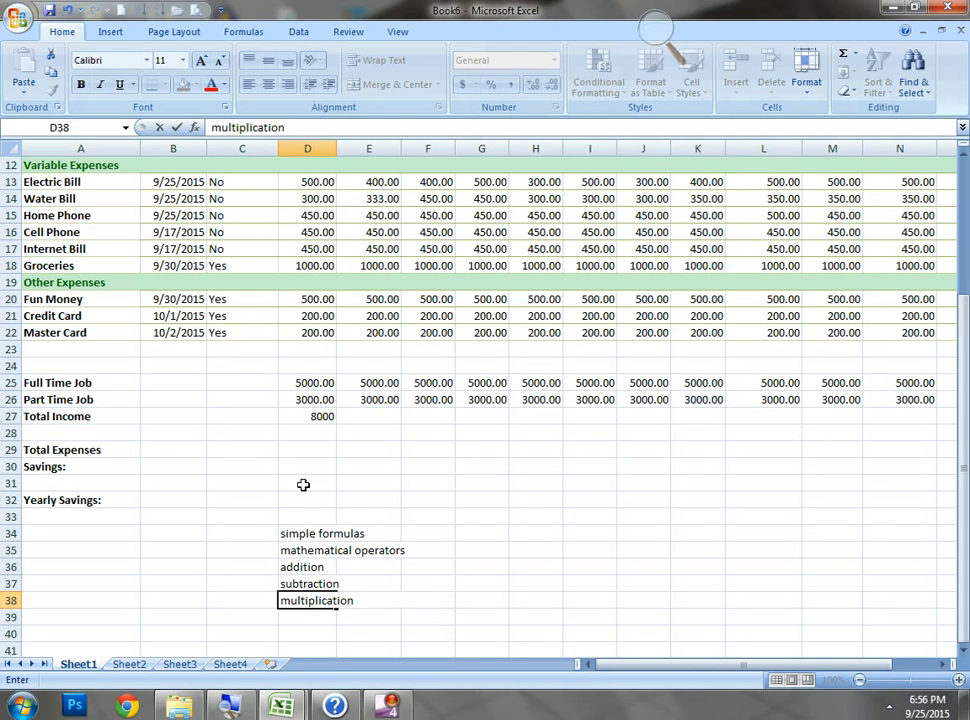
{"action": "key", "text": "Return"}
{"action": "type", "text": "division"}
{"action": "key", "text": "ctrl+Return"}
Enter the operator symbols +, -, * and / in cells F36 through F39 beside their operation names
{"action": "key", "text": "Up"}
{"action": "key", "text": "Up"}
{"action": "key", "text": "Right"}
{"action": "key", "text": "Right"}
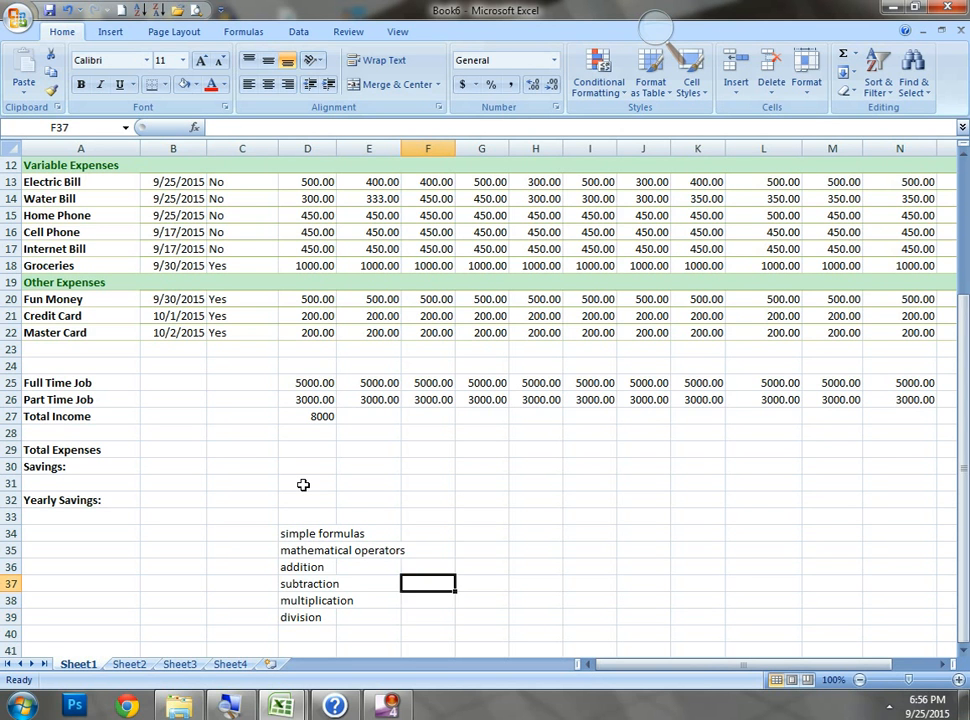
{"action": "key", "text": "Up"}
{"action": "type", "text": "+"}
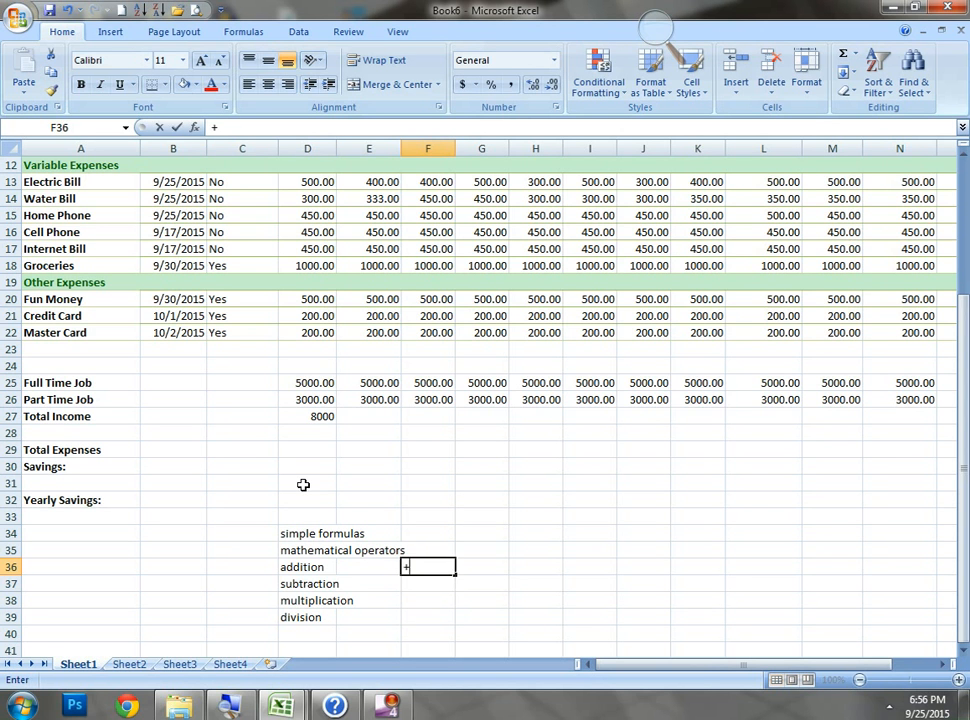
{"action": "key", "text": "Return"}
{"action": "type", "text": "-"}
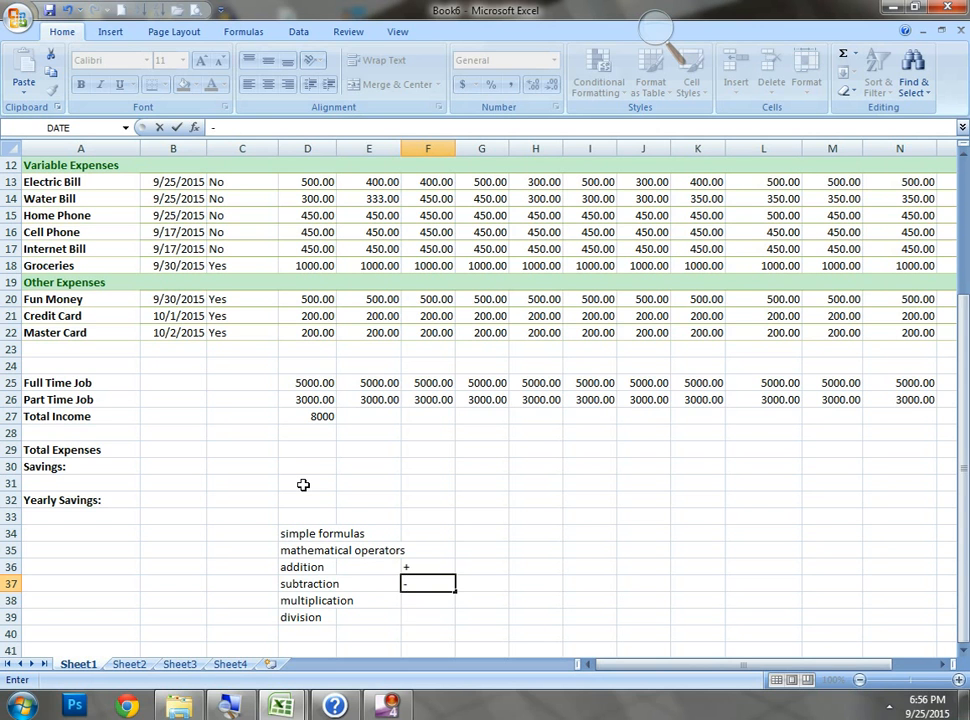
{"action": "key", "text": "Return"}
{"action": "type", "text": "*"}
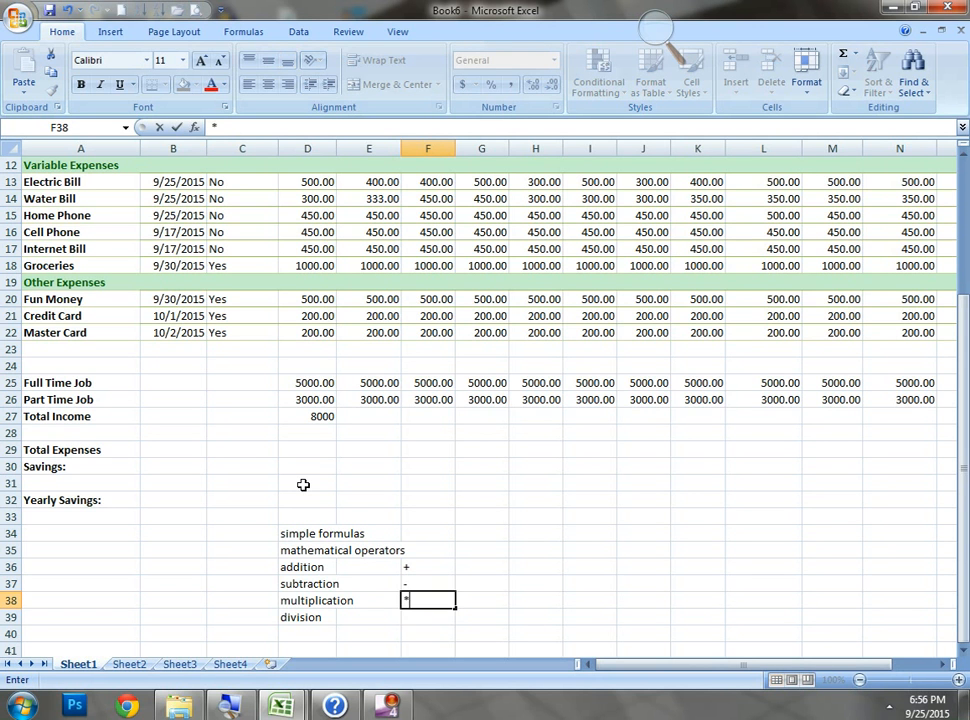
{"action": "key", "text": "Return"}
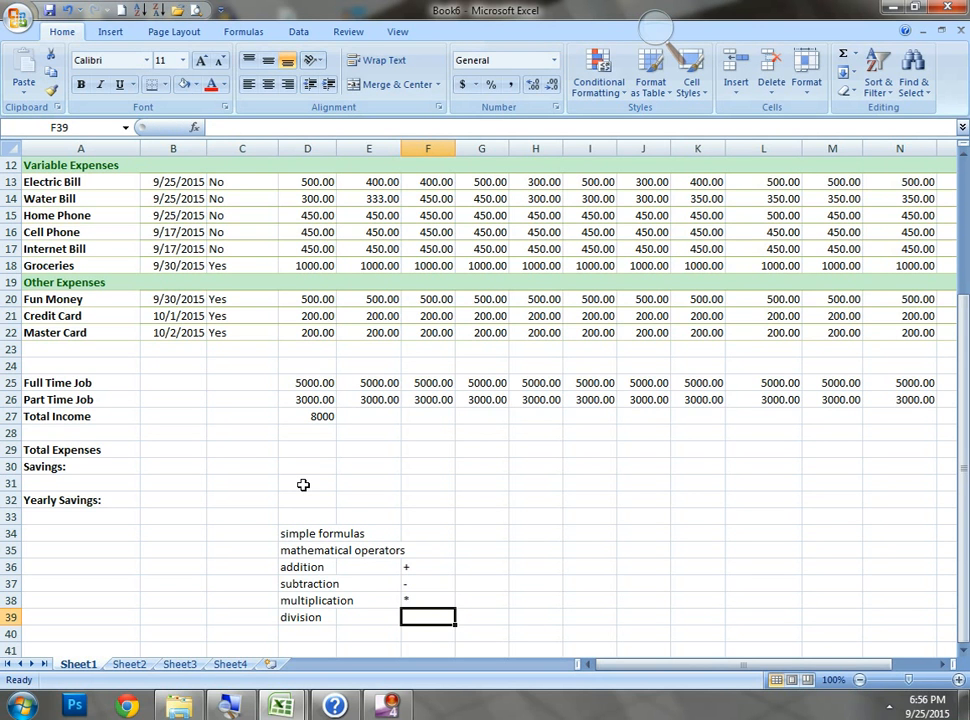
{"action": "key", "text": "F2"}
{"action": "type", "text": "/"}
{"action": "key", "text": "Return"}
Calculate February's total income in cell E27 with the formula =E25+E26
{"action": "key", "text": "Up"}
{"action": "key", "text": "Up"}
{"action": "key", "text": "Up"}
{"action": "key", "text": "Up"}
{"action": "key", "text": "Up"}
{"action": "key", "text": "Up"}
{"action": "key", "text": "Up"}
{"action": "key", "text": "Up"}
{"action": "key", "text": "Up"}
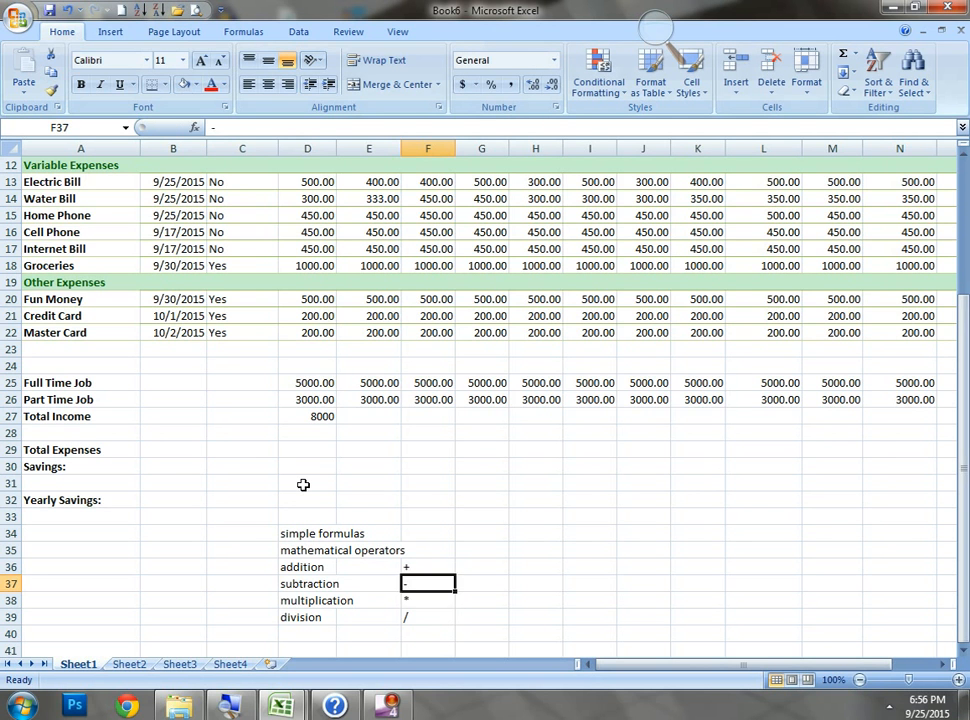
{"action": "key", "text": "Up"}
{"action": "key", "text": "Up"}
{"action": "key", "text": "Up"}
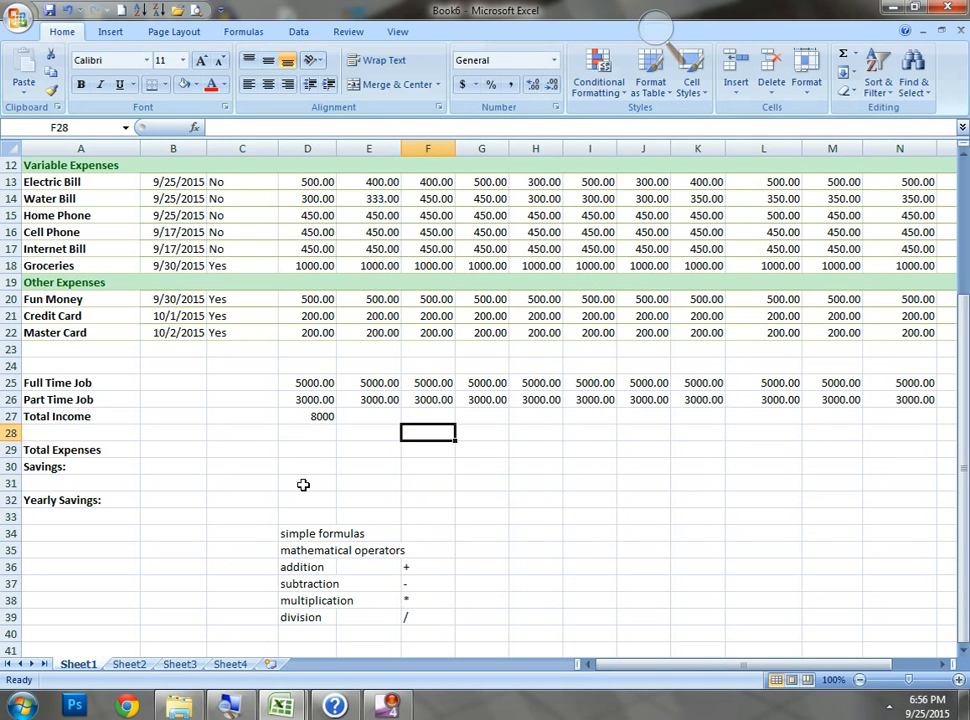
{"action": "left_click", "coordinate": [362, 416]}
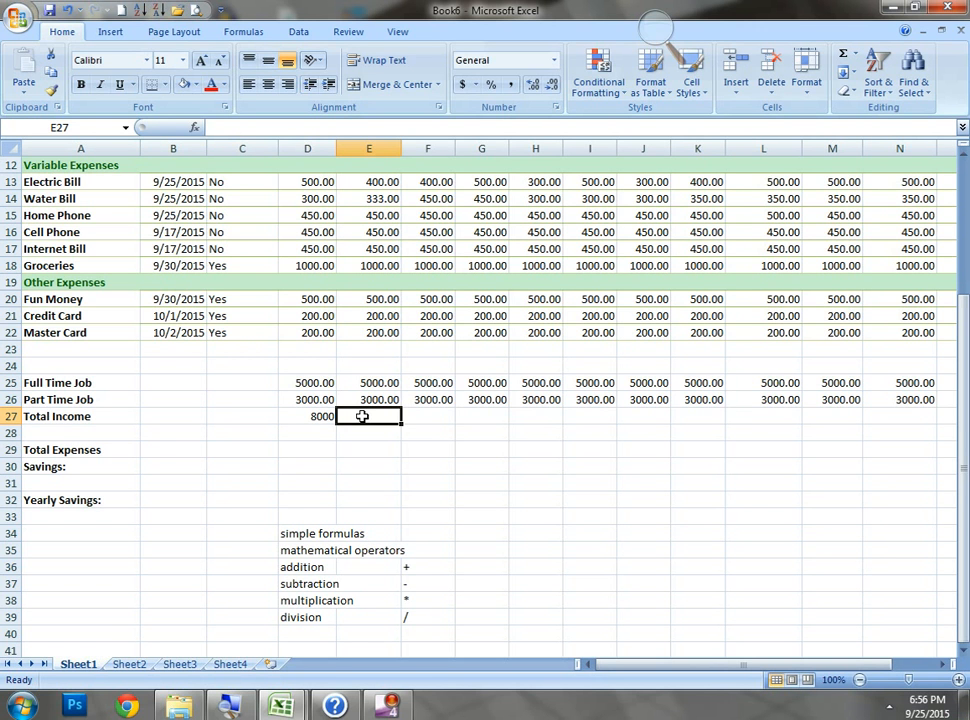
{"action": "type", "text": "="}
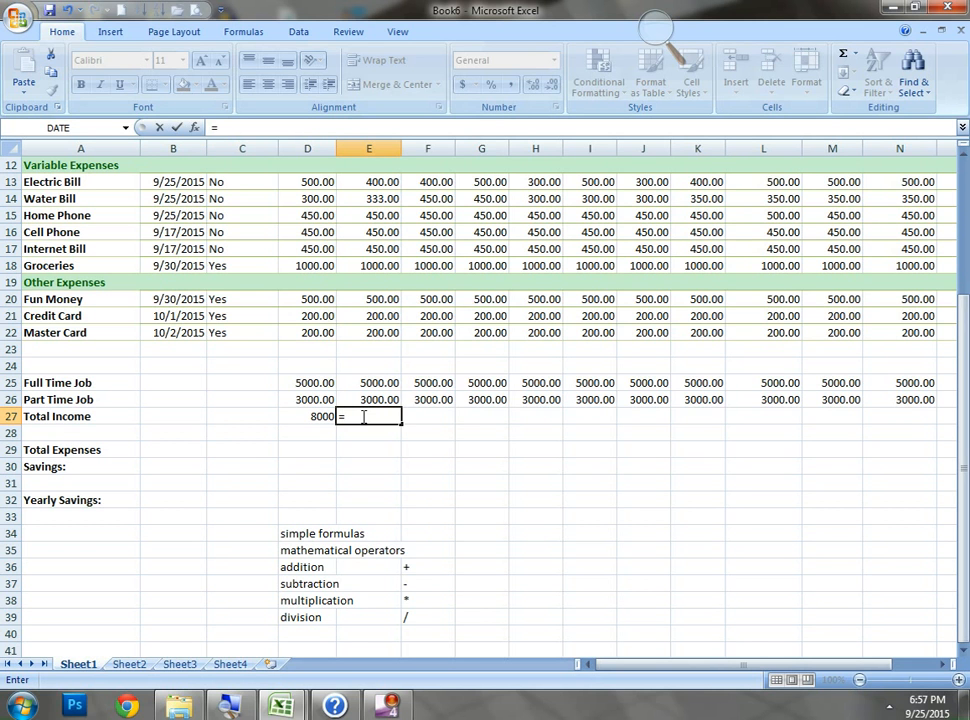
{"action": "type", "text": "E2"}
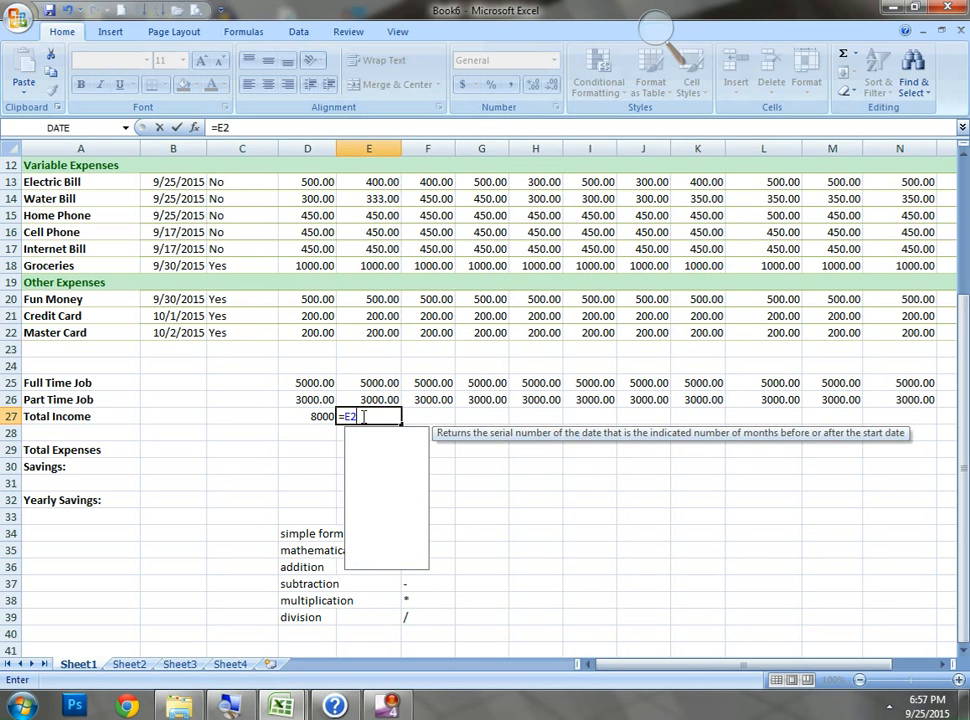
{"action": "type", "text": "5+"}
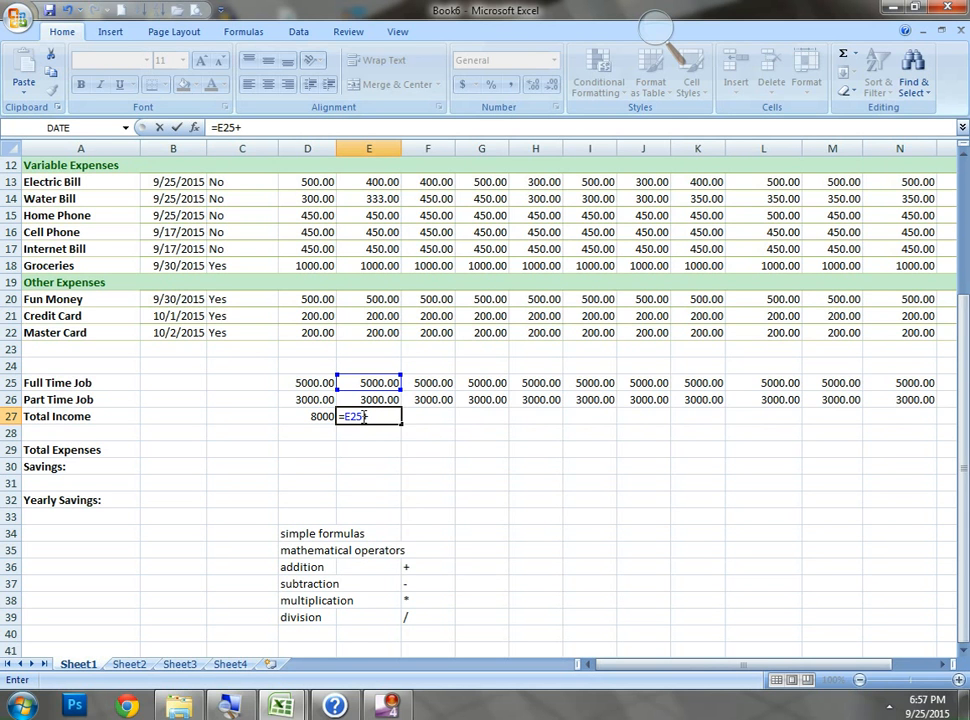
{"action": "type", "text": "E26"}
{"action": "key", "text": "Return"}
Calculate March's total income in cell F27 with the formula =F25+F26, picking the two income cells as references
{"action": "key", "text": "Up"}
{"action": "key", "text": "Right"}
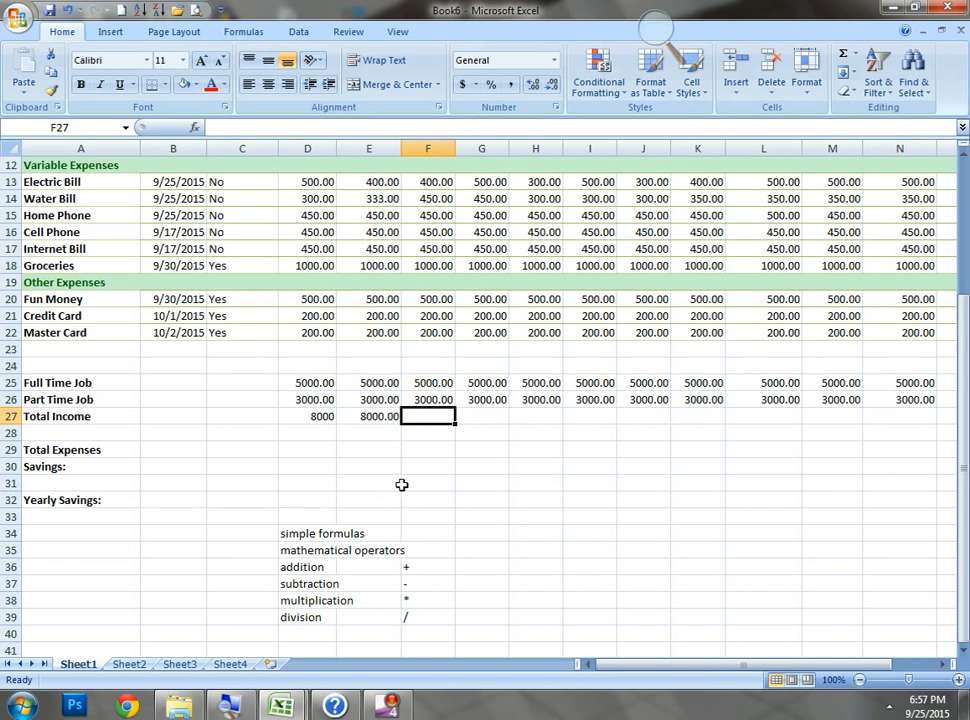
{"action": "type", "text": "="}
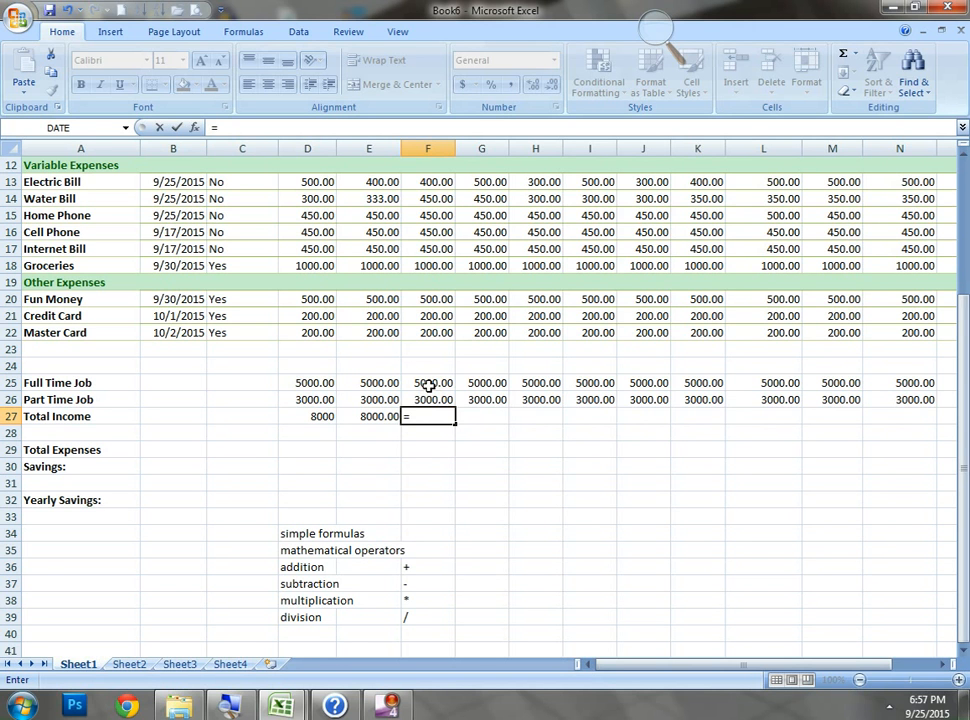
{"action": "left_click", "coordinate": [428, 385]}
{"action": "type", "text": "+"}
{"action": "left_click", "coordinate": [428, 400]}
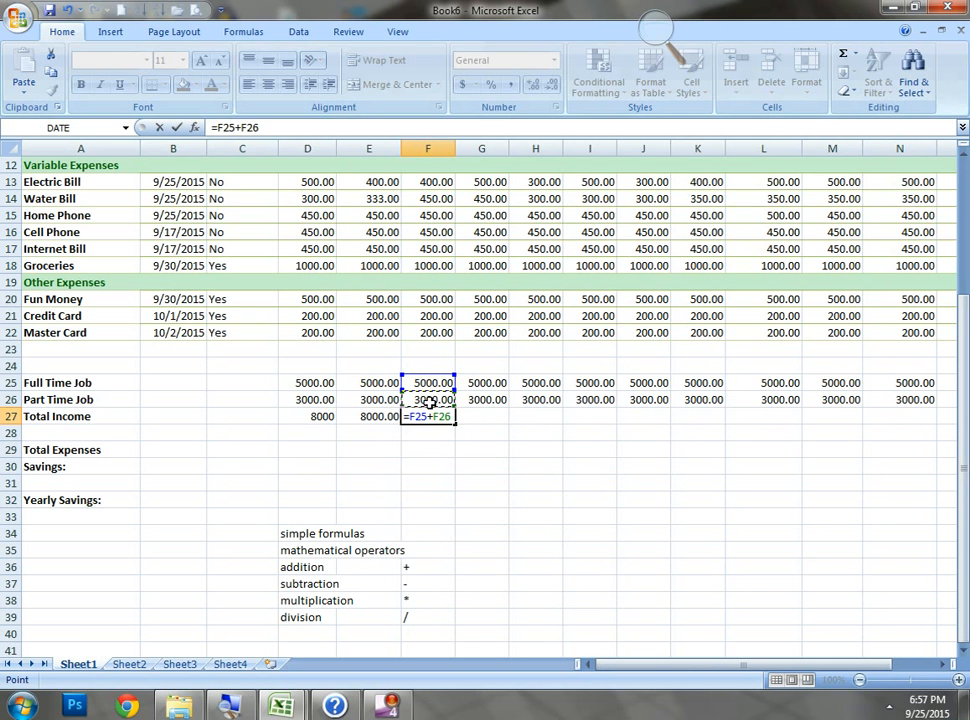
{"action": "key", "text": "Return"}
{"action": "key", "text": "Up"}
{"action": "key", "text": "Right"}
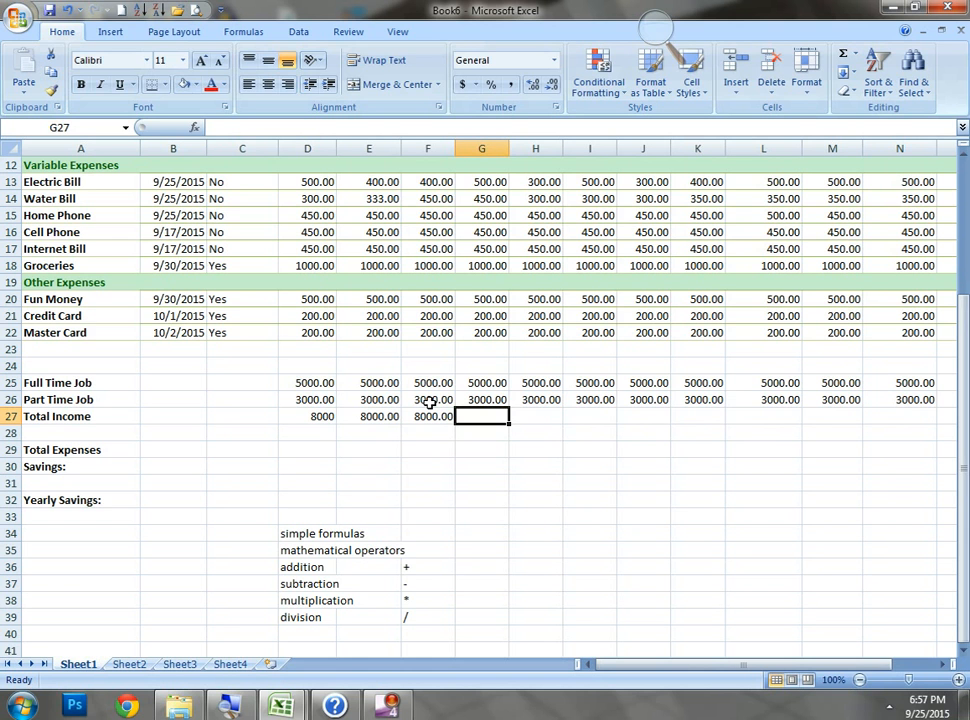
Set January's full-time job income in D25 to 6000 and check the Total Income formula in D27
{"action": "left_click", "coordinate": [314, 386]}
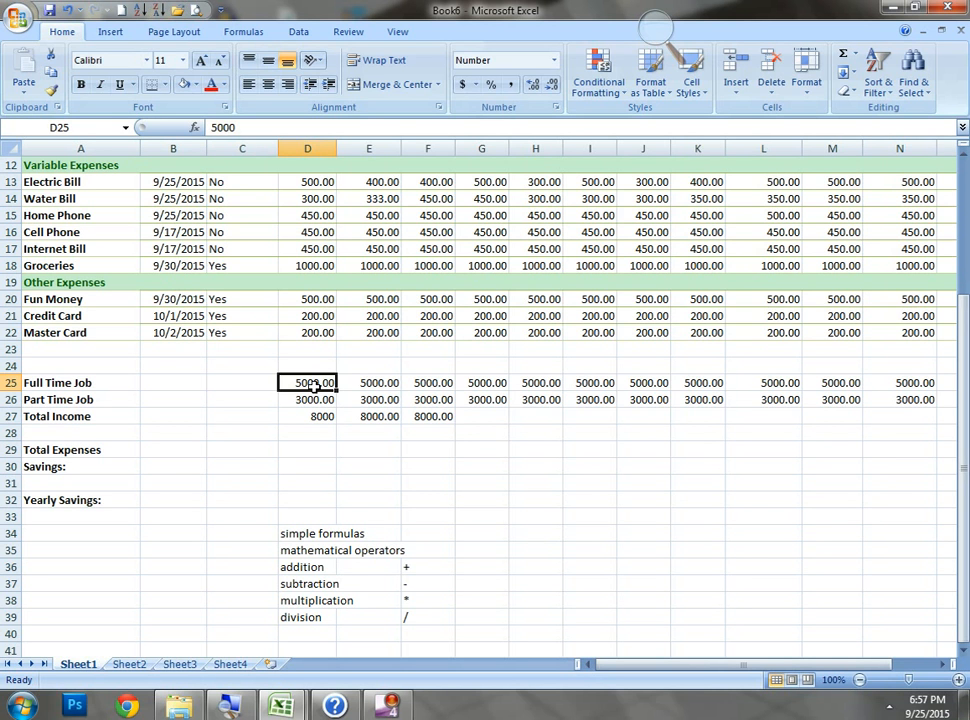
{"action": "type", "text": "6000"}
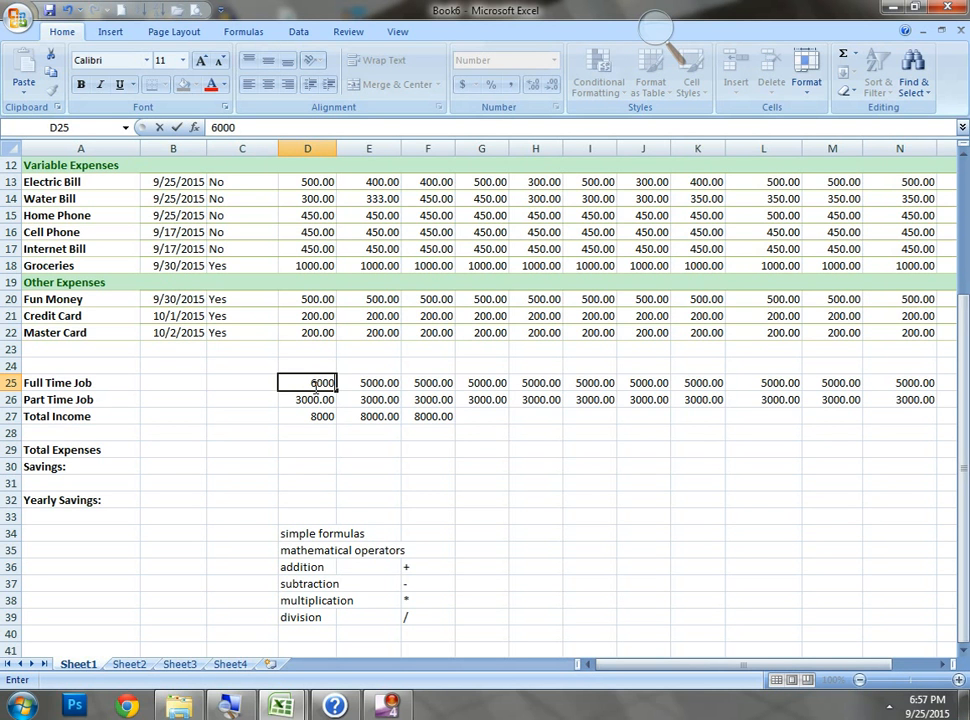
{"action": "key", "text": "Return"}
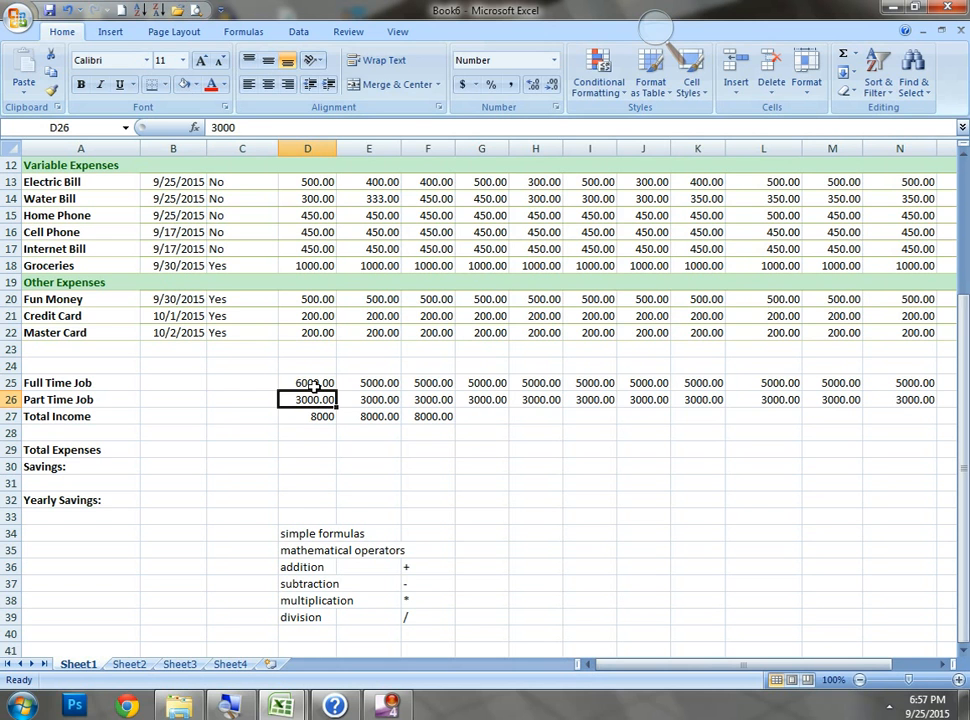
{"action": "key", "text": "Return"}
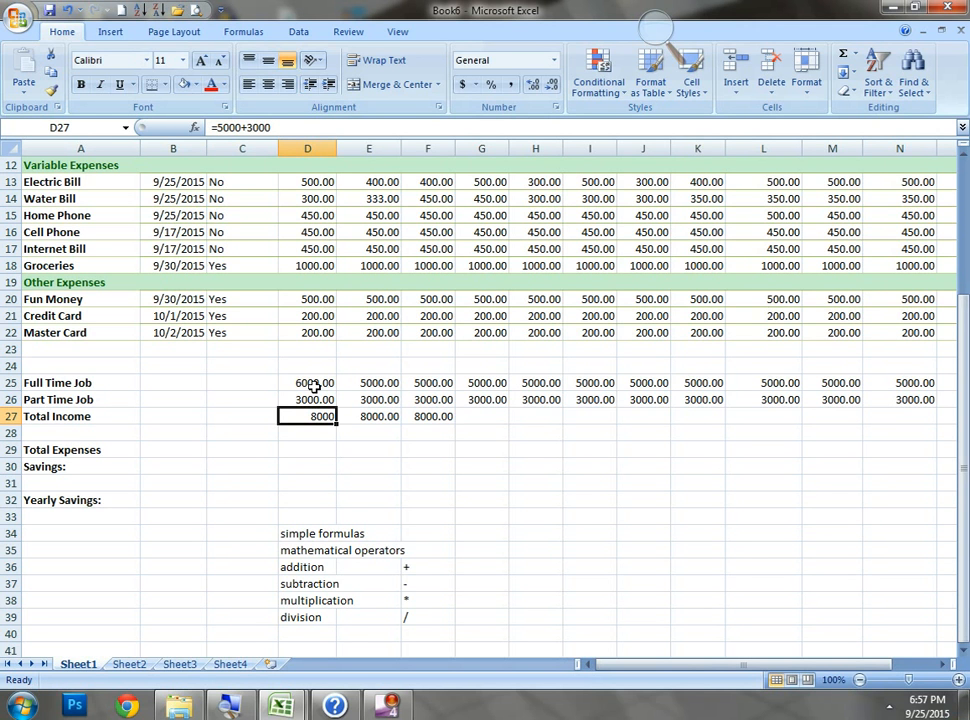
Set February's full-time job income in E25 to 6000 to test the cell-reference formula
{"action": "key", "text": "Right"}
{"action": "key", "text": "Up"}
{"action": "key", "text": "Up"}
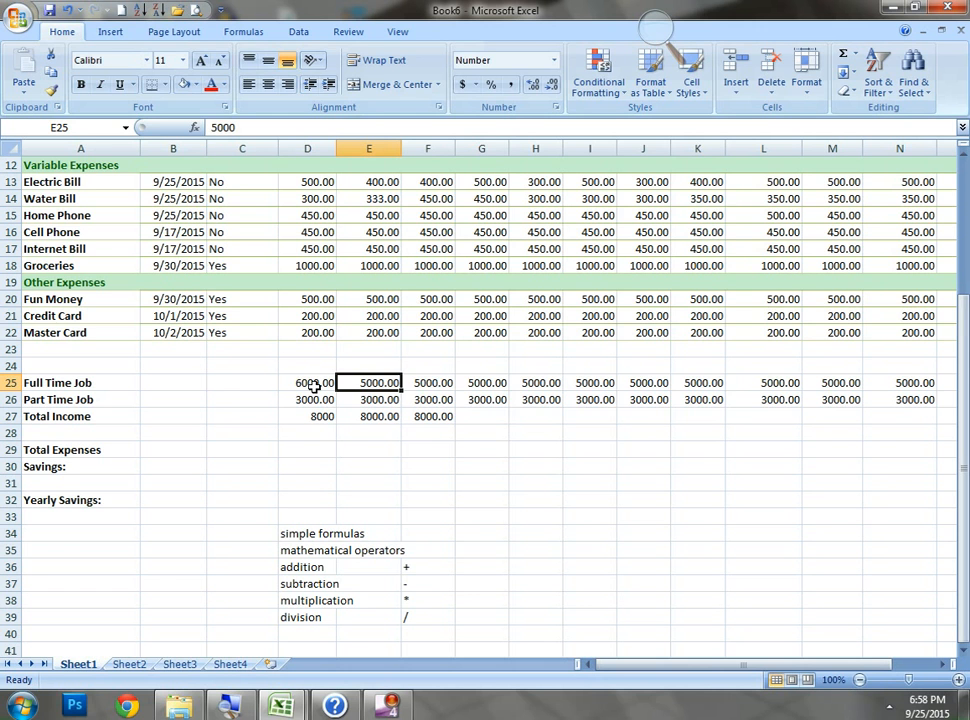
{"action": "type", "text": "6000"}
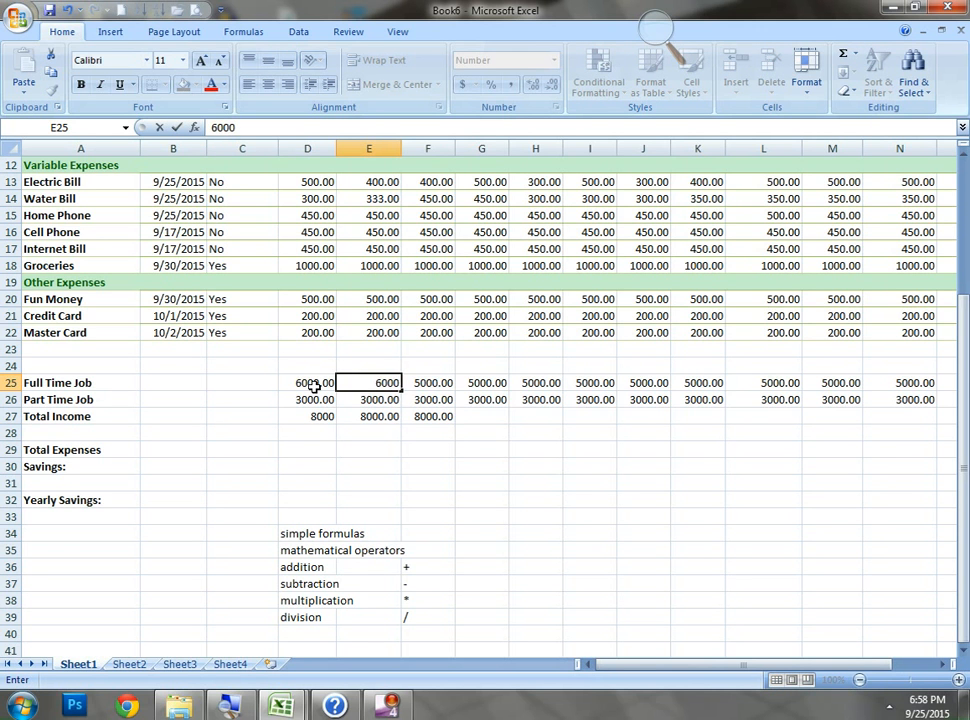
{"action": "key", "text": "Return"}
{"action": "key", "text": "Down"}
{"action": "key", "text": "Up"}
{"action": "key", "text": "Up"}
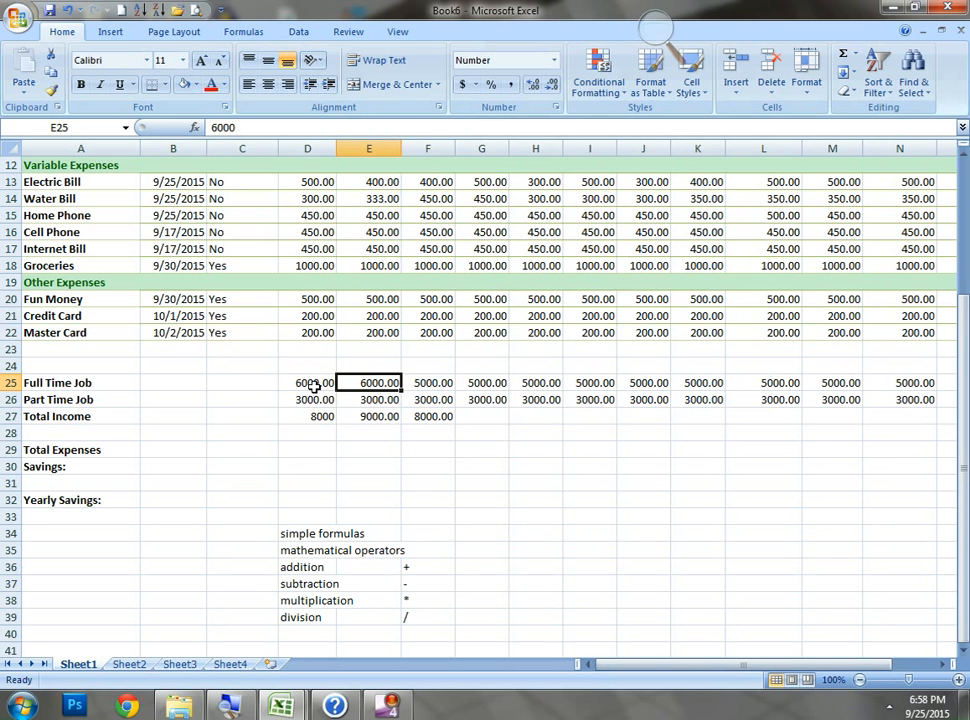
Undo the test changes to the January and February full-time job incomes
{"action": "key", "text": "ctrl+z"}
{"action": "left_click", "coordinate": [313, 386]}
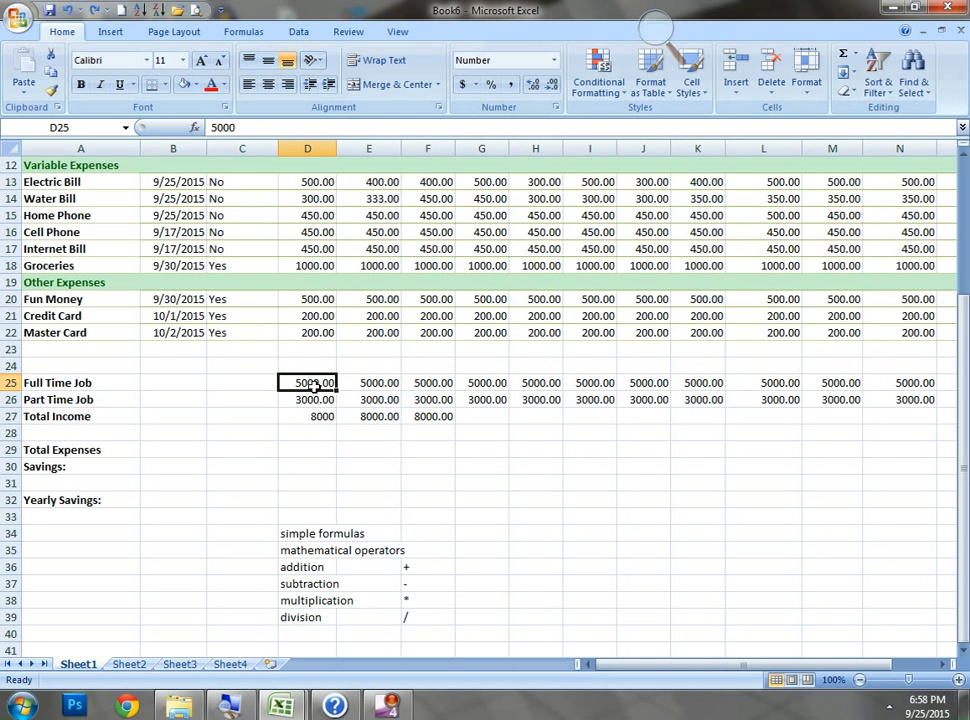
{"action": "key", "text": "Page_Down"}
{"action": "key", "text": "Page_Down"}
{"action": "key", "text": "Page_Down"}
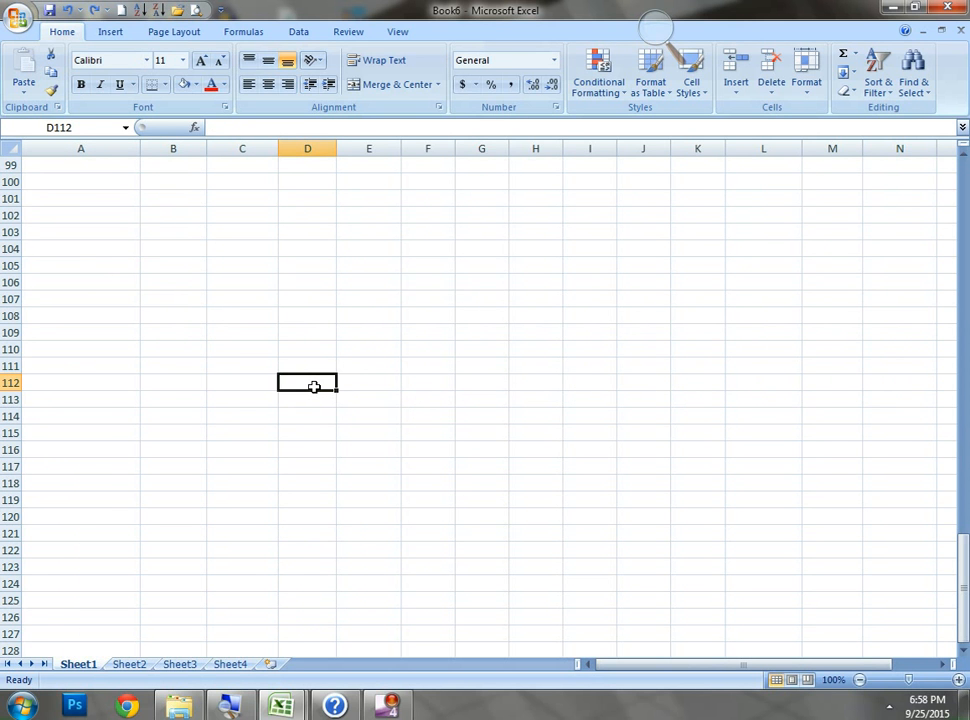
{"action": "key", "text": "Page_Up"}
{"action": "key", "text": "Page_Up"}
{"action": "key", "text": "Page_Up"}
Calculate April's total income in cell G27 with the formula =SUM(G25:G26)
{"action": "key", "text": "Down"}
{"action": "key", "text": "Down"}
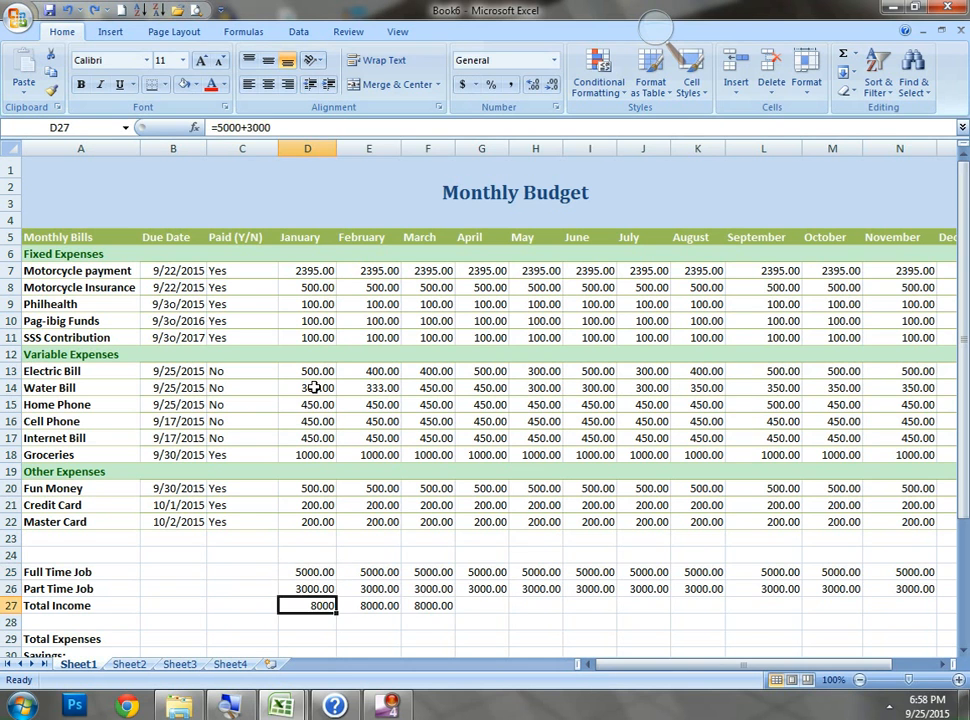
{"action": "key", "text": "Right"}
{"action": "key", "text": "Right"}
{"action": "key", "text": "Right"}
{"action": "type", "text": "="}
{"action": "key", "text": "BackSpace"}
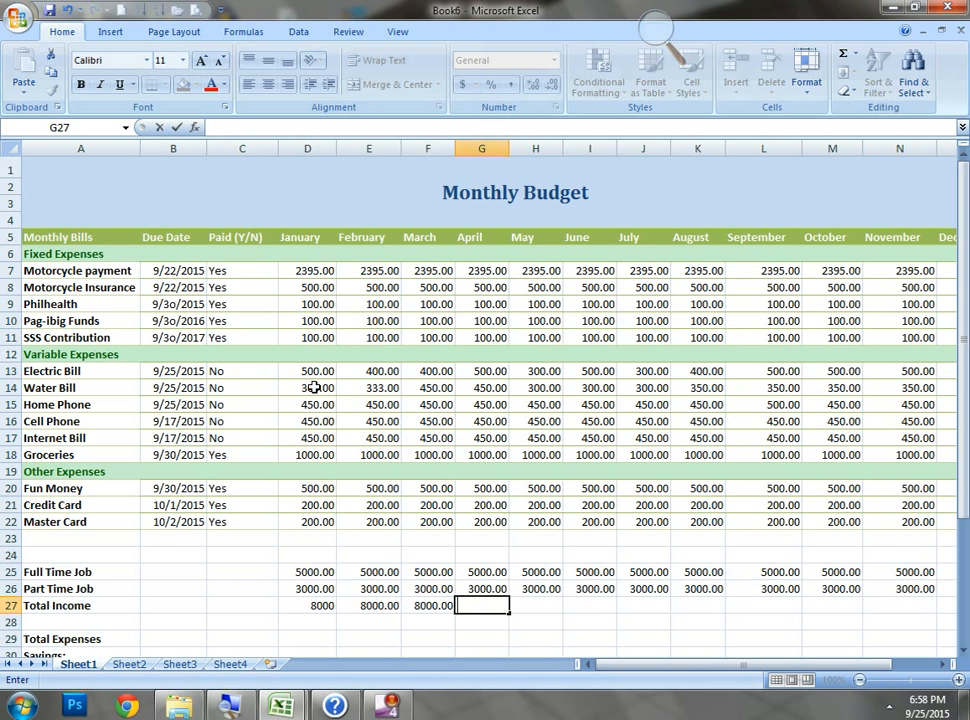
{"action": "type", "text": "="}
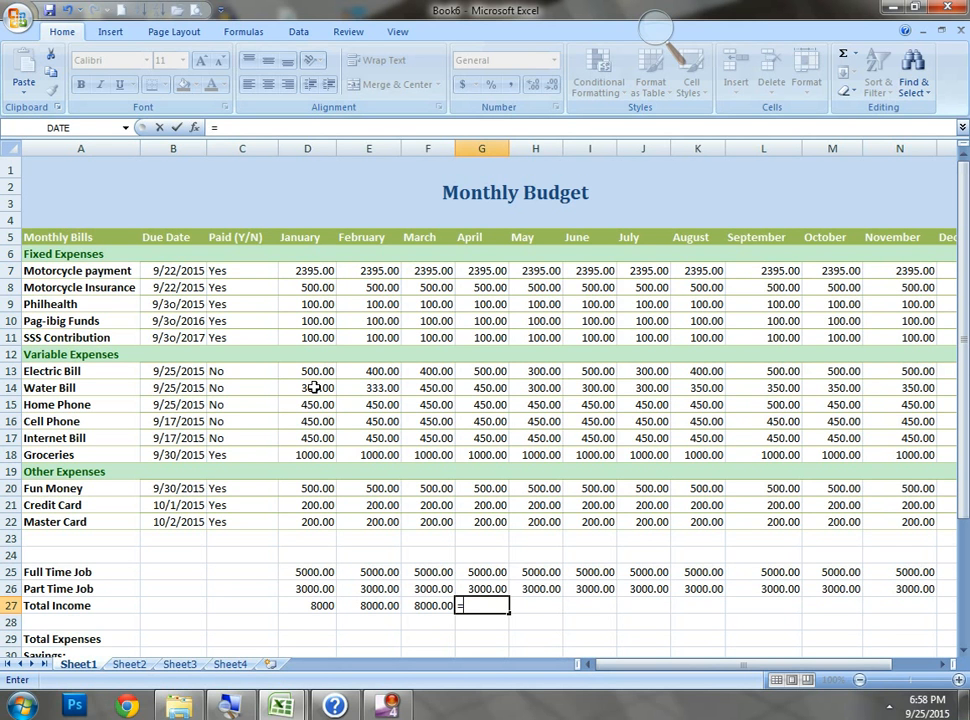
{"action": "type", "text": "sum"}
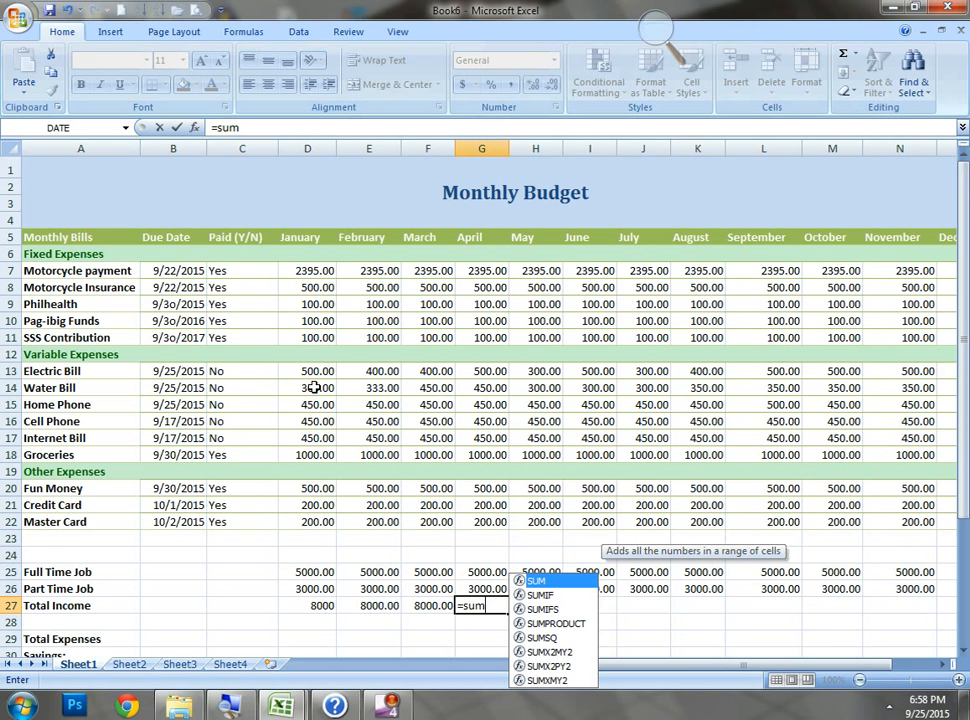
{"action": "type", "text": "("}
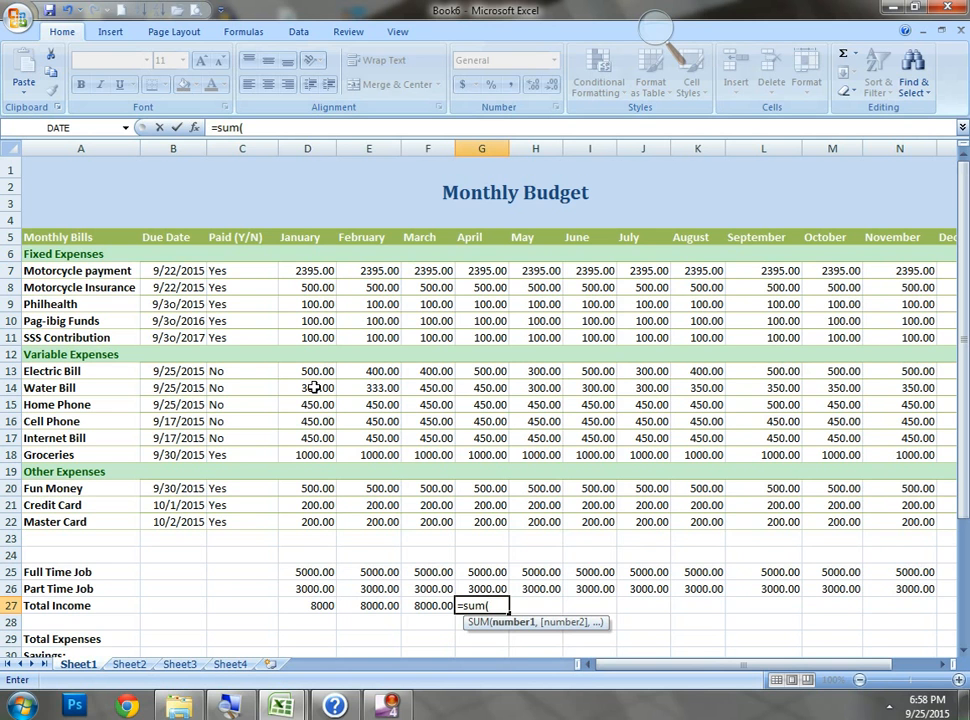
{"action": "type", "text": ")"}
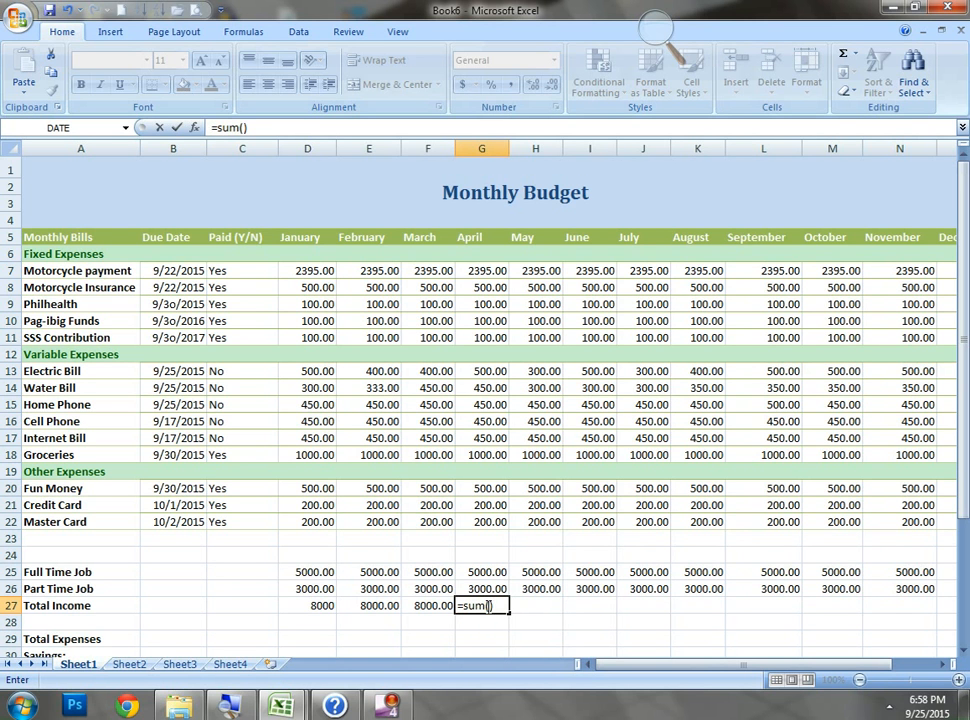
{"action": "left_click", "coordinate": [488, 607]}
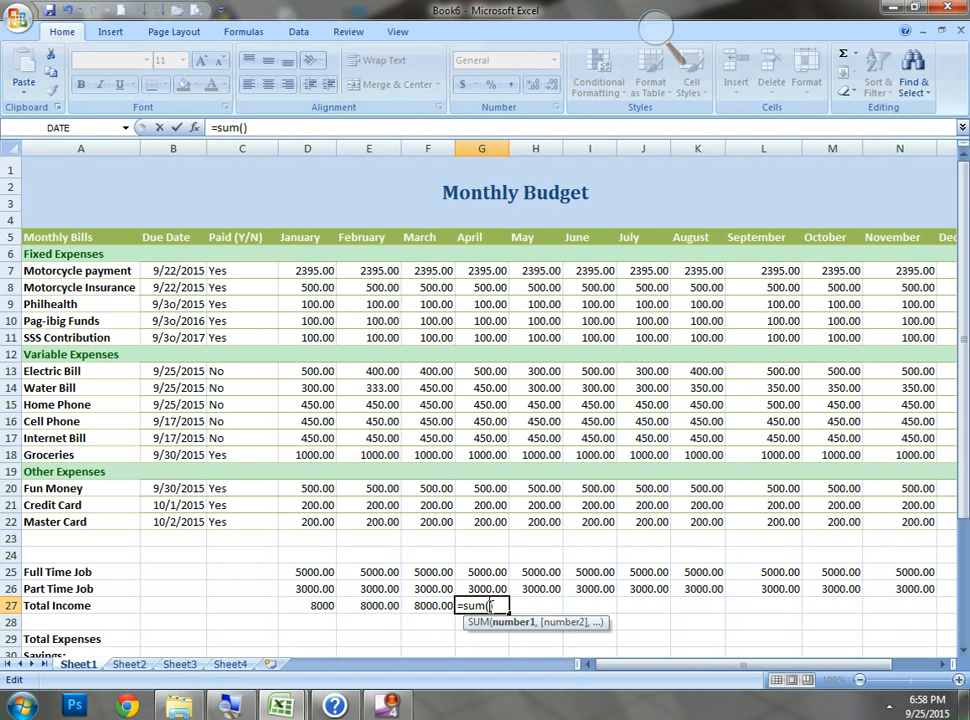
{"action": "left_click", "coordinate": [472, 572]}
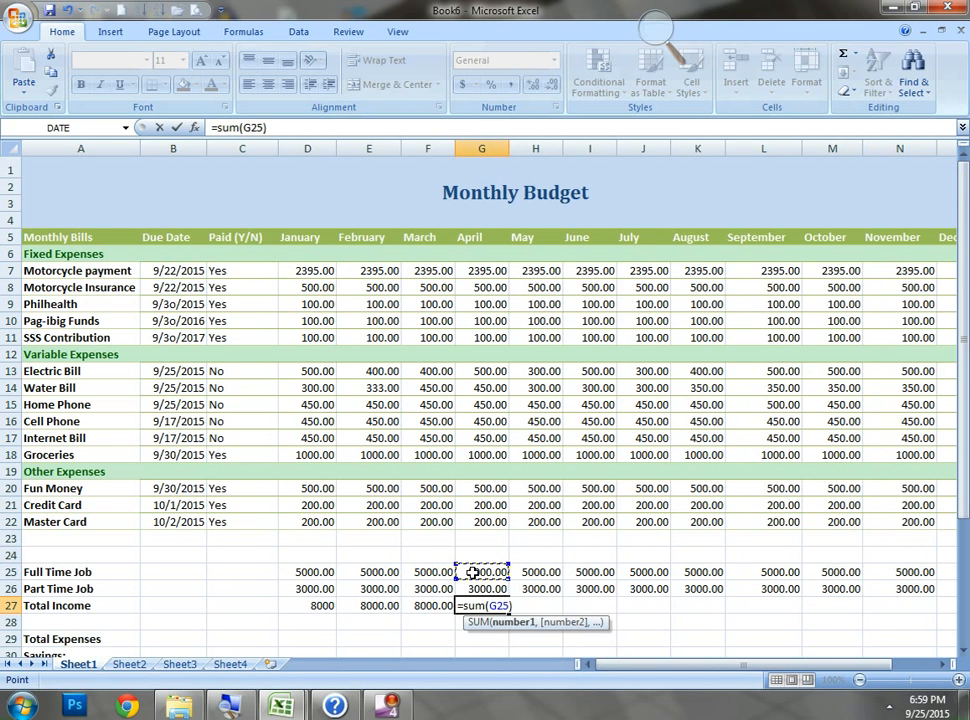
{"action": "left_click_drag", "start_coordinate": [472, 572], "coordinate": [476, 587]}
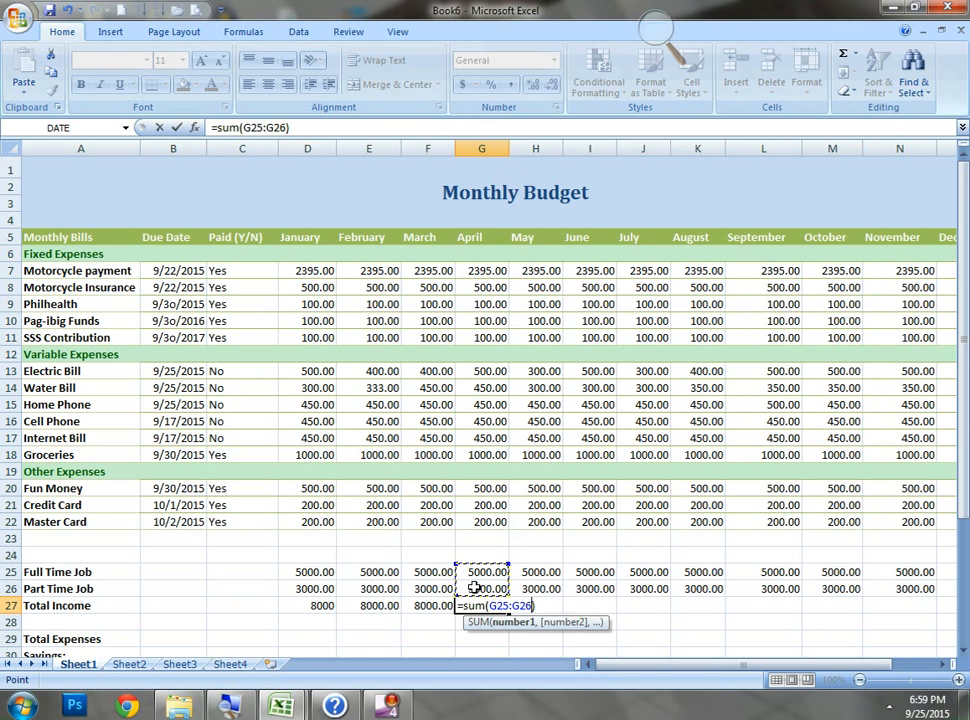
{"action": "key", "text": "Return"}
{"action": "key", "text": "Up"}
{"action": "key", "text": "Down"}
{"action": "key", "text": "Down"}
{"action": "key", "text": "Down"}
{"action": "key", "text": "Down"}
{"action": "key", "text": "Down"}
{"action": "key", "text": "Down"}
{"action": "key", "text": "Down"}
{"action": "key", "text": "Down"}
{"action": "key", "text": "Down"}
{"action": "key", "text": "Up"}
{"action": "key", "text": "Up"}
{"action": "key", "text": "Up"}
{"action": "key", "text": "Up"}
{"action": "key", "text": "Up"}
{"action": "key", "text": "Up"}
{"action": "key", "text": "Up"}
{"action": "key", "text": "Up"}
{"action": "key", "text": "Up"}
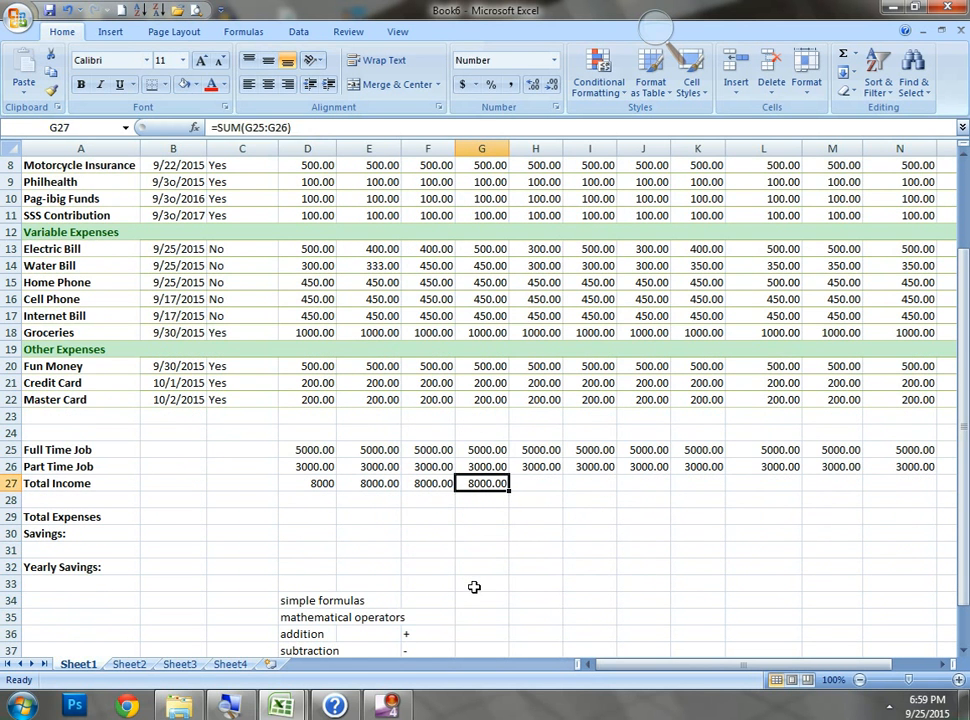
Calculate May's total income in cell H27 with AutoSum over H25:H26
{"action": "key", "text": "Right"}
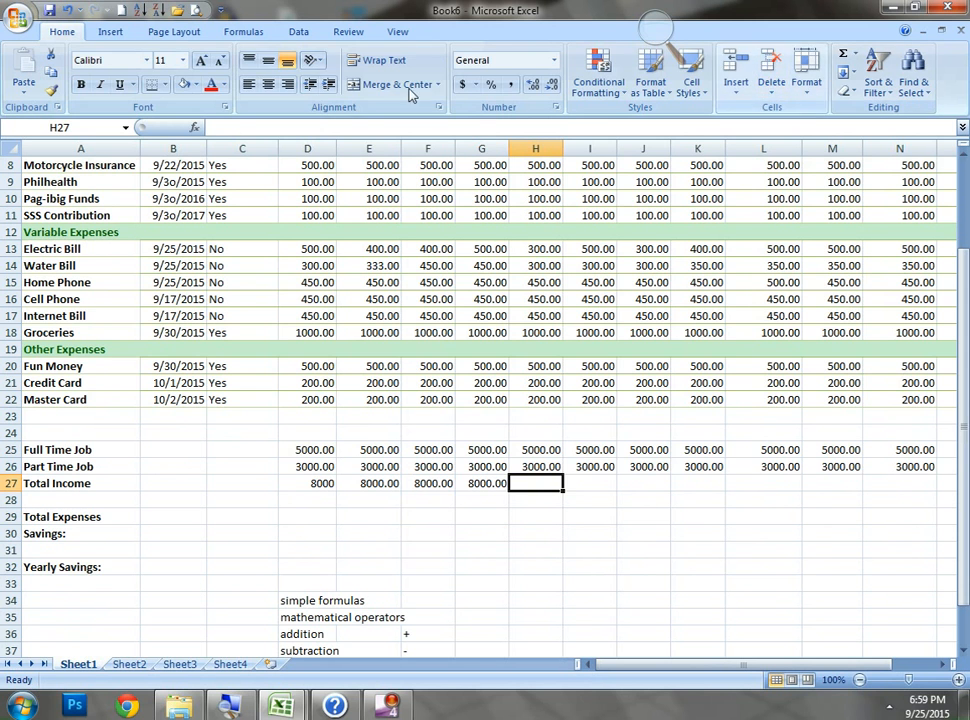
{"action": "left_click", "coordinate": [256, 35]}
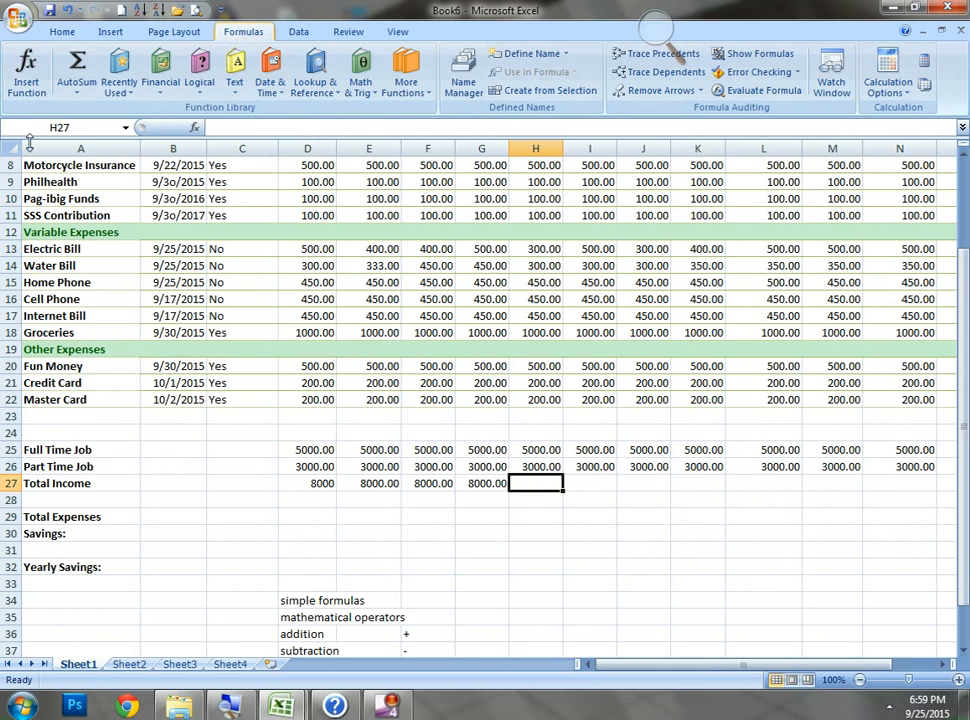
{"action": "left_click", "coordinate": [76, 84]}
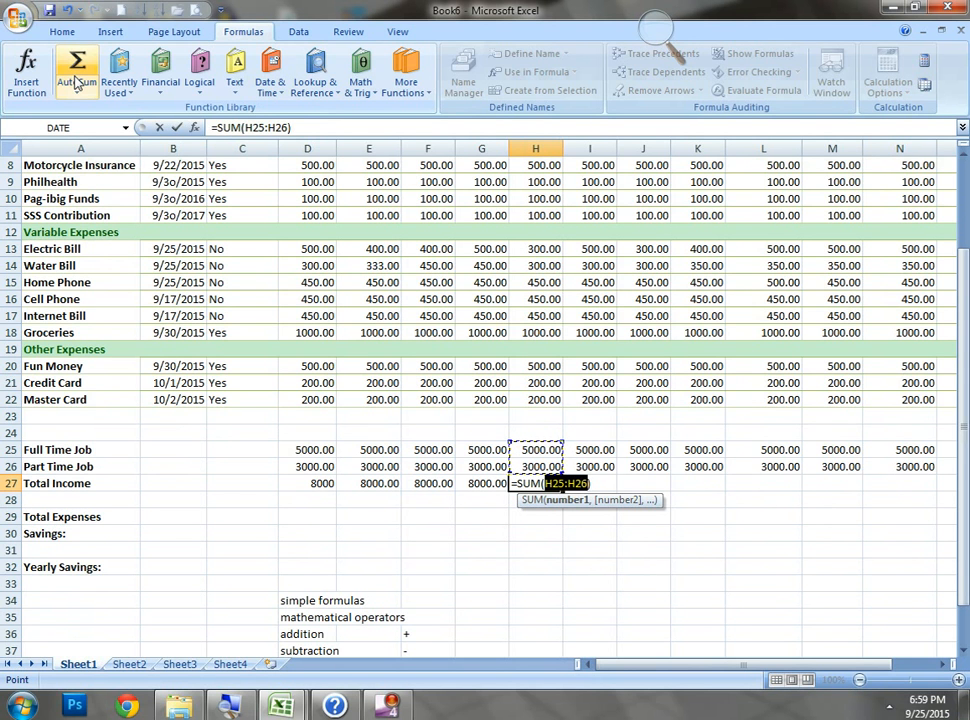
{"action": "key", "text": "Return"}
Start Insert Function in cell I27 for June's total income and search for the "sum" function
{"action": "key", "text": "Up"}
{"action": "key", "text": "Right"}
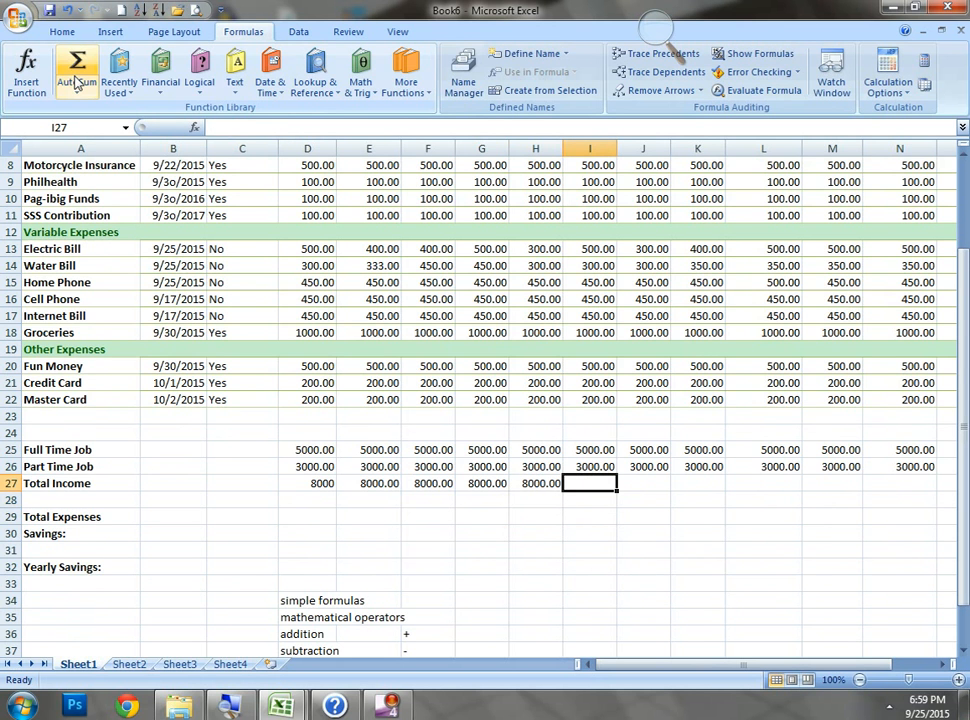
{"action": "left_click", "coordinate": [26, 78]}
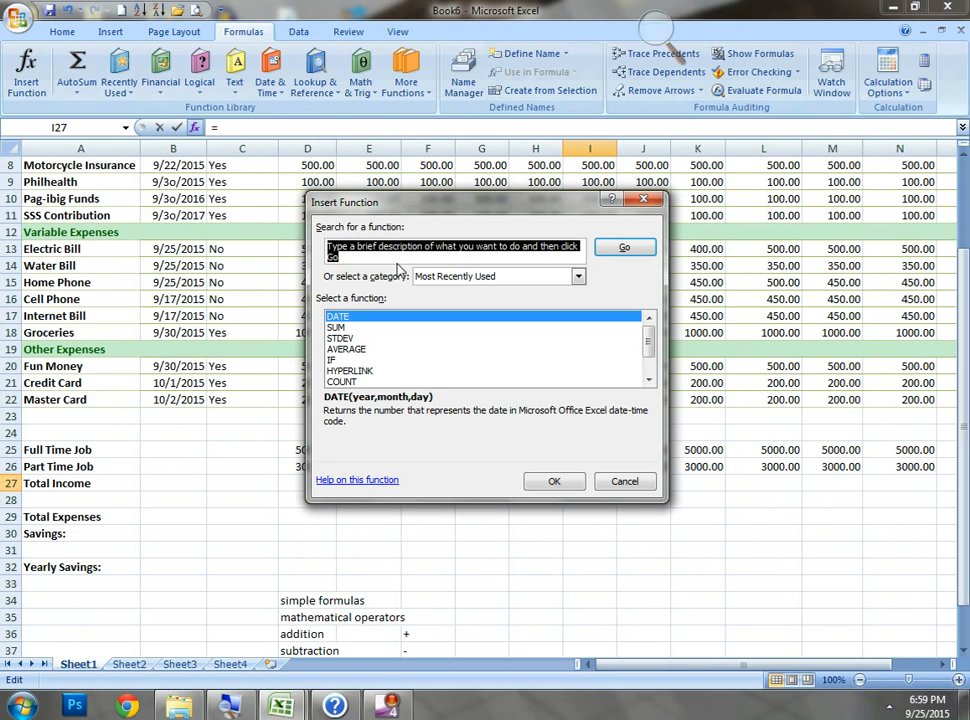
{"action": "type", "text": "sum"}
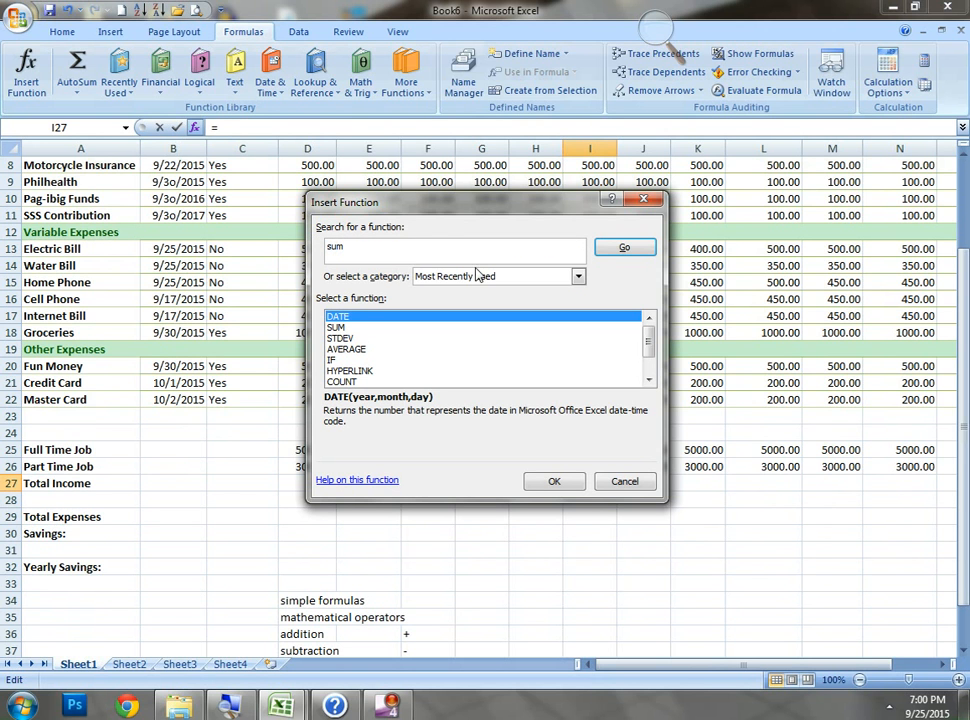
{"action": "left_click", "coordinate": [620, 254]}
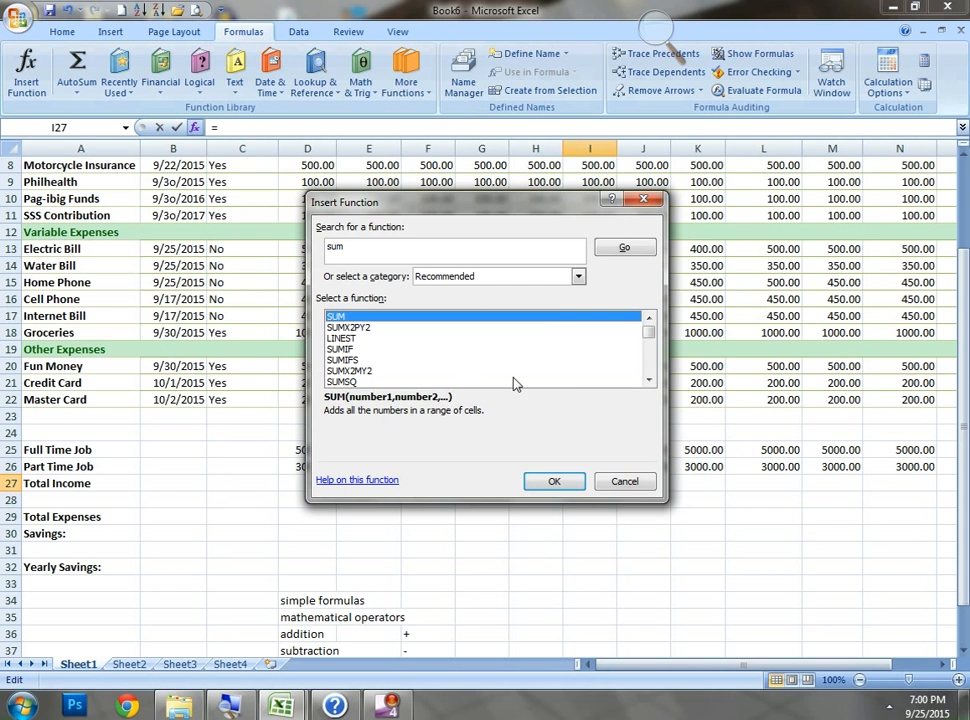
Browse the All, Most Recently Used and Financial categories in the function list
{"action": "left_click", "coordinate": [578, 278]}
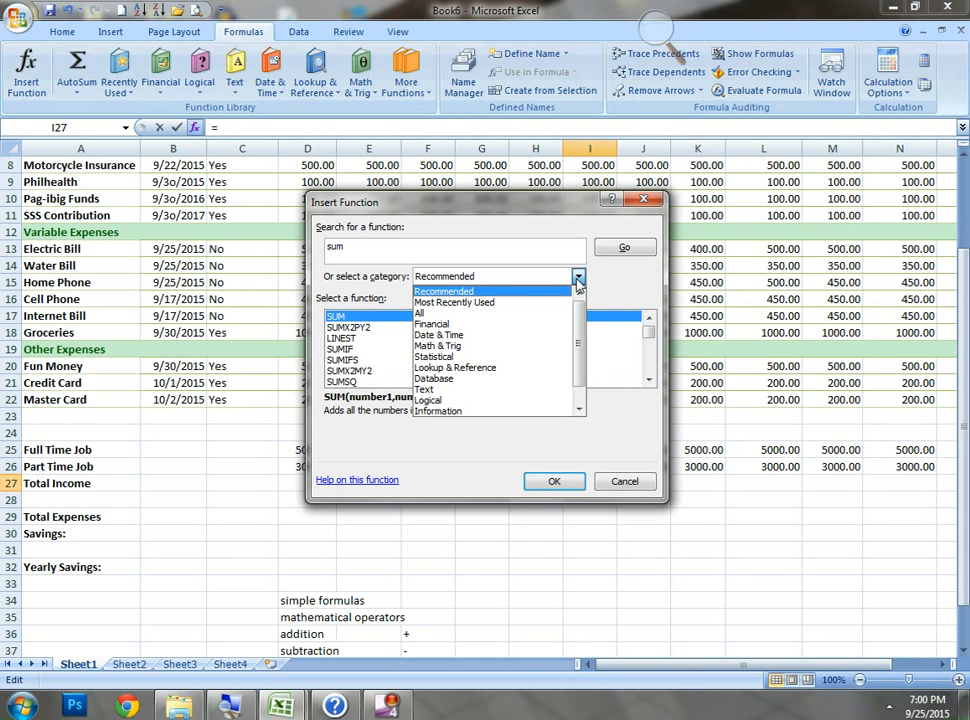
{"action": "left_click", "coordinate": [488, 314]}
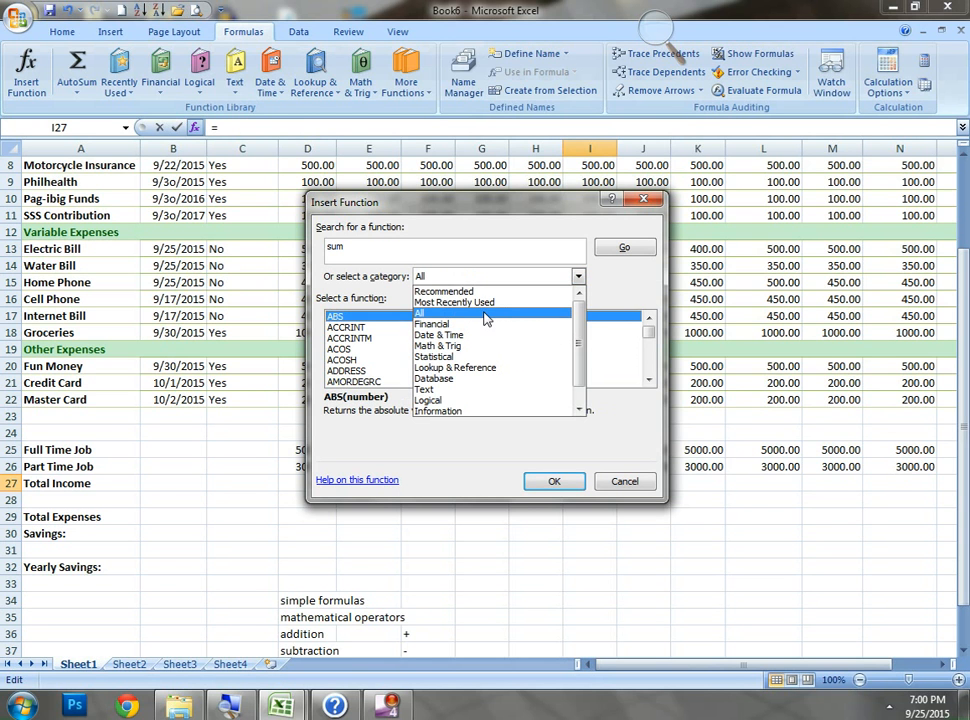
{"action": "left_click", "coordinate": [577, 277]}
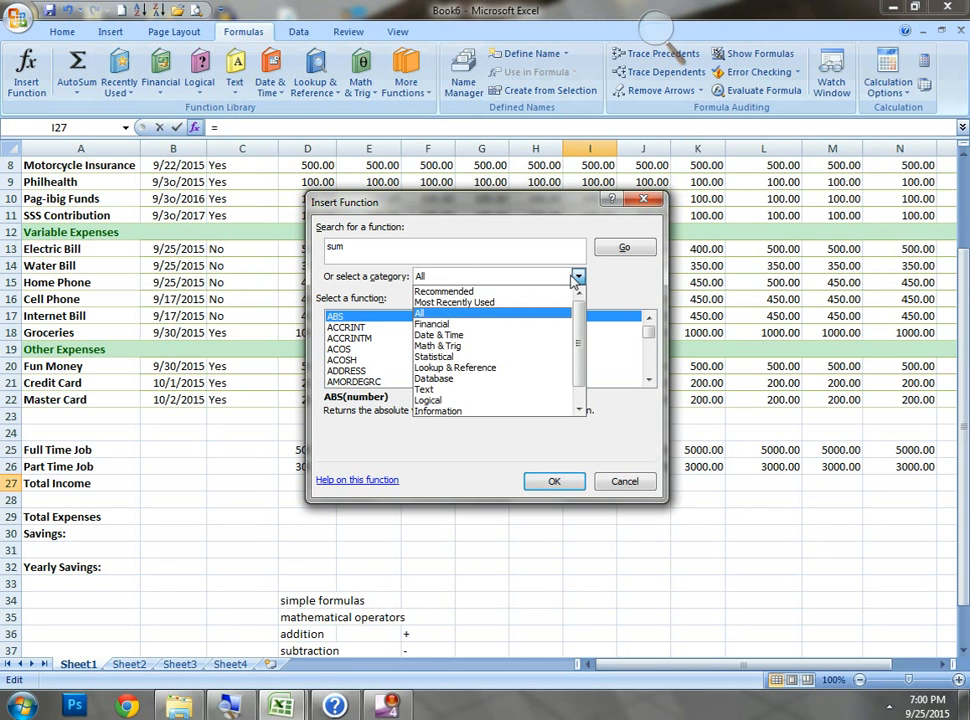
{"action": "left_click", "coordinate": [535, 303]}
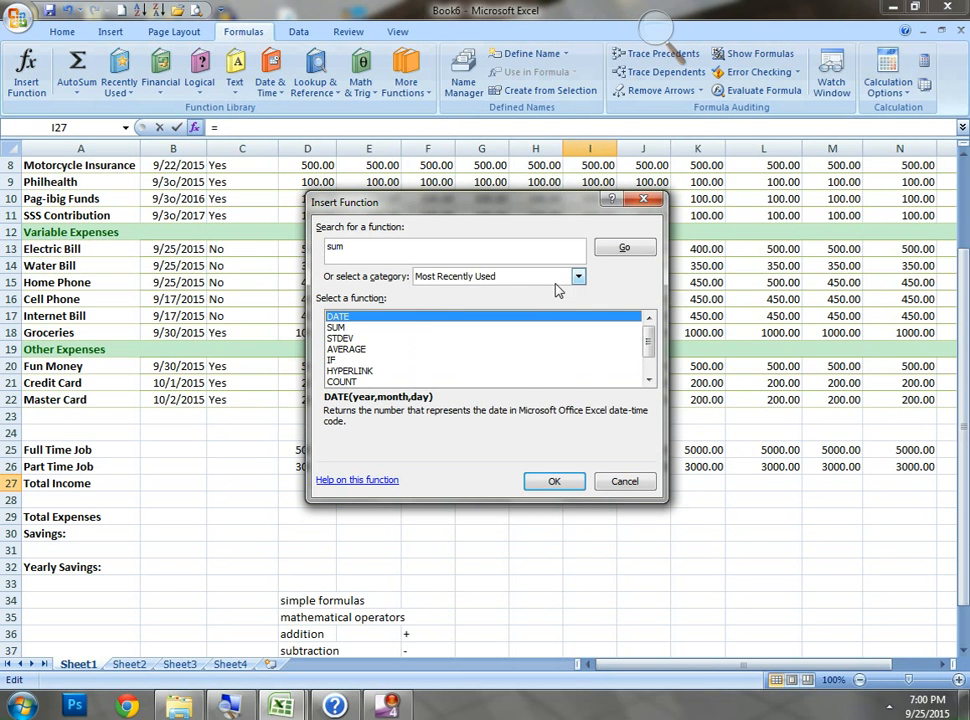
{"action": "left_click", "coordinate": [578, 277]}
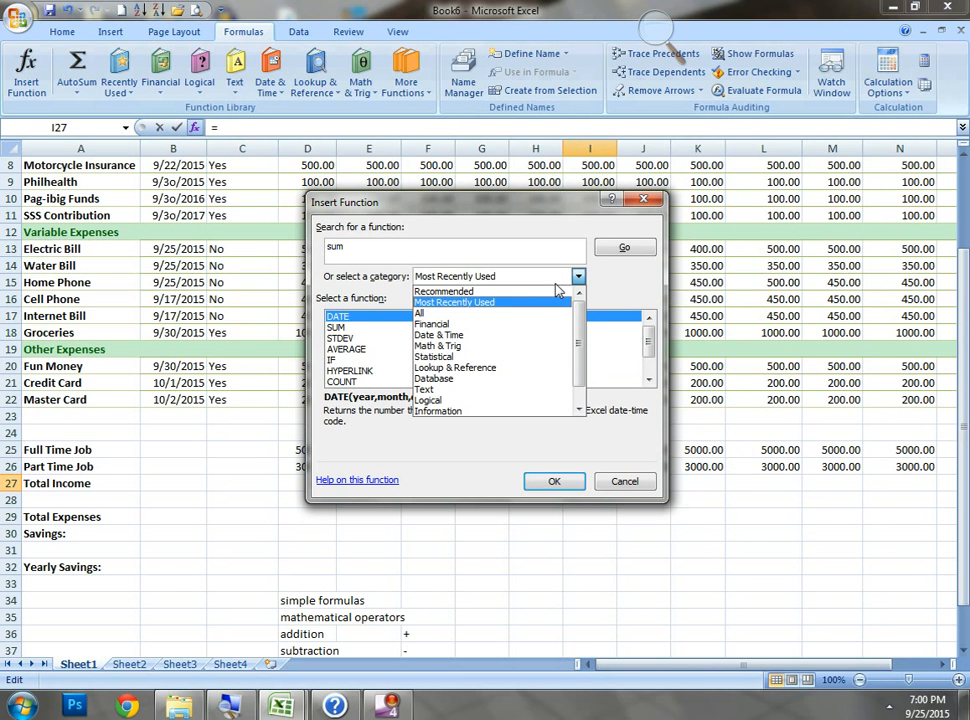
{"action": "left_click", "coordinate": [527, 325]}
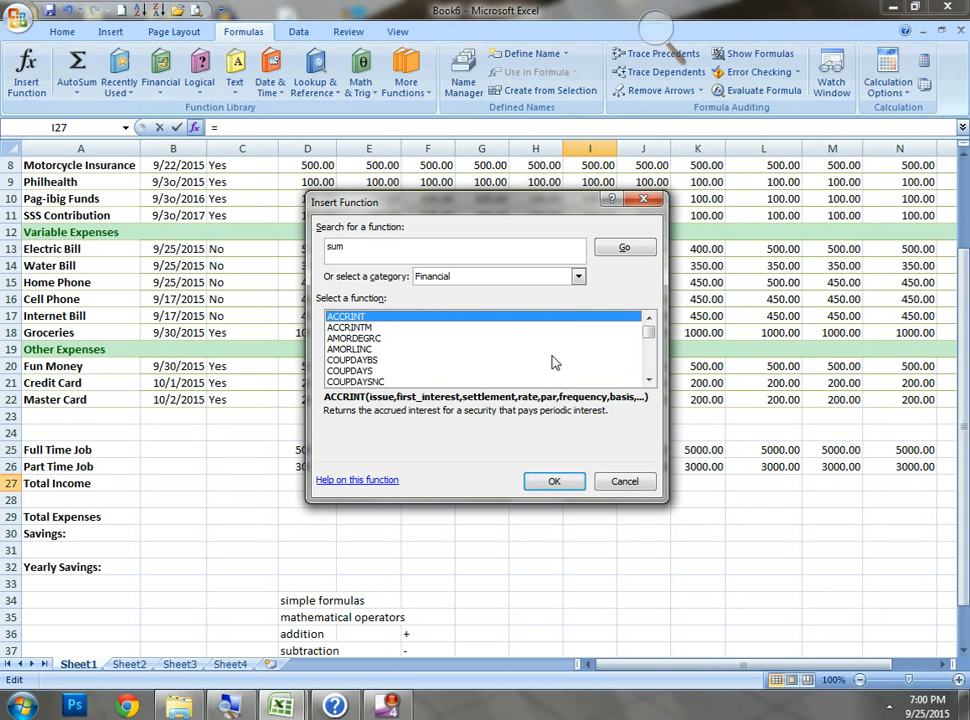
Search for "sum" again and insert the SUM function over I25:I26 as June's total income in I27
{"action": "left_click", "coordinate": [622, 248]}
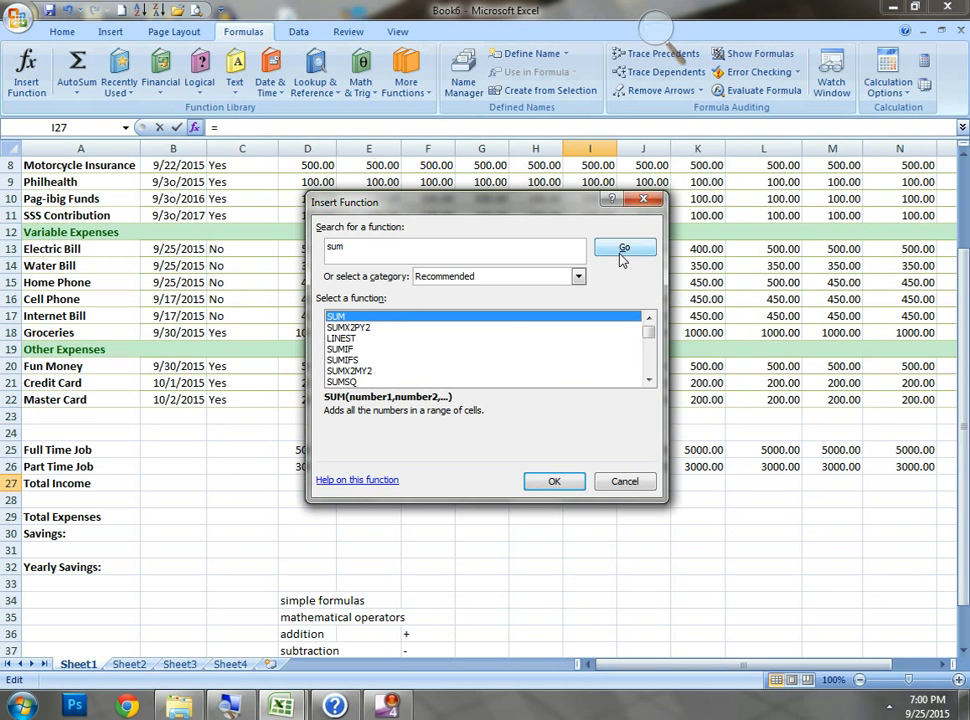
{"action": "left_click", "coordinate": [557, 482]}
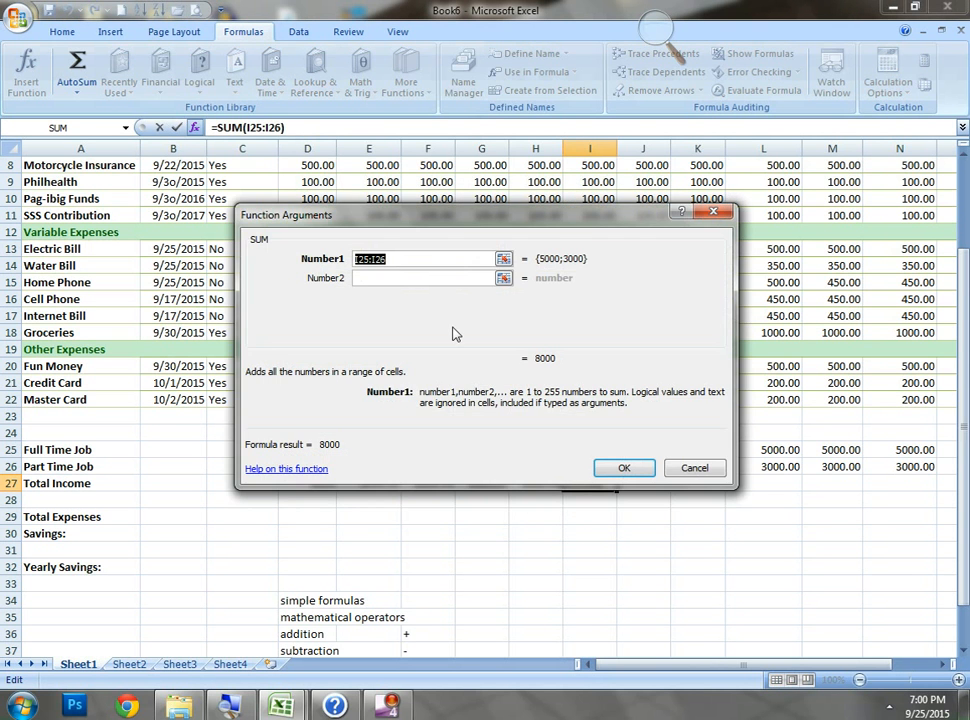
{"action": "left_click", "coordinate": [406, 277]}
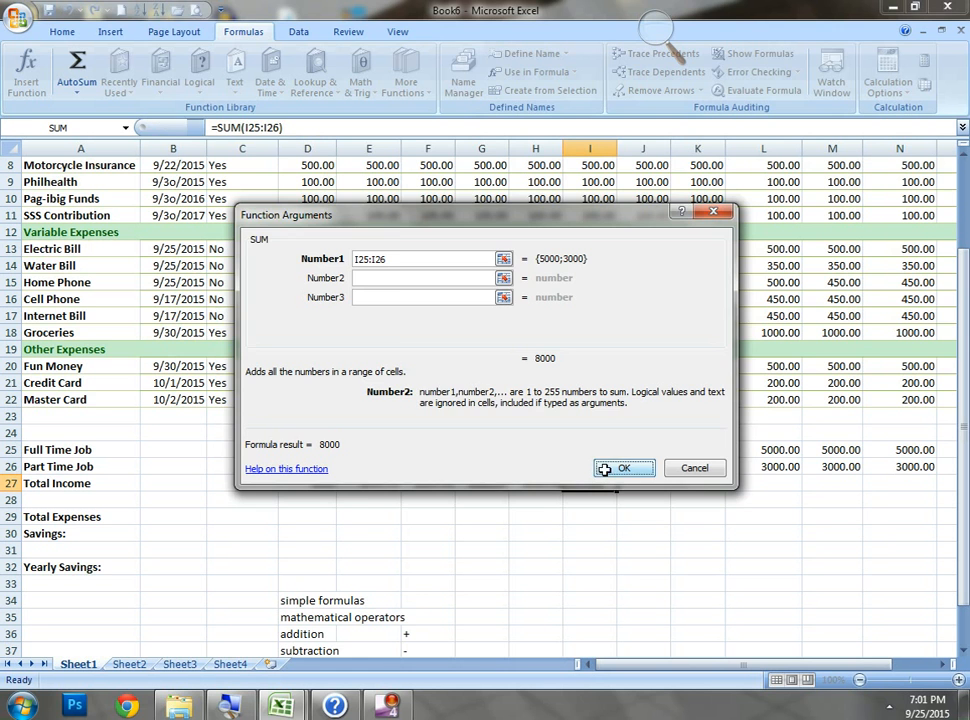
{"action": "left_click", "coordinate": [606, 472]}
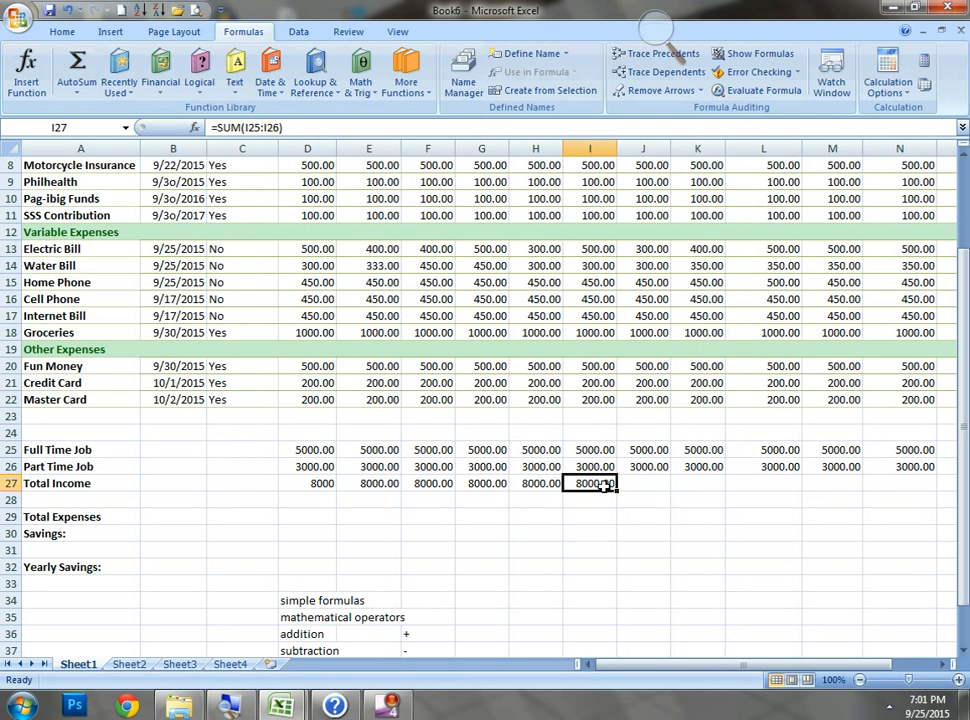
Enter the function labels sum, average and maximum in cells G35 to G37, beside the operators list
{"action": "left_click", "coordinate": [484, 616]}
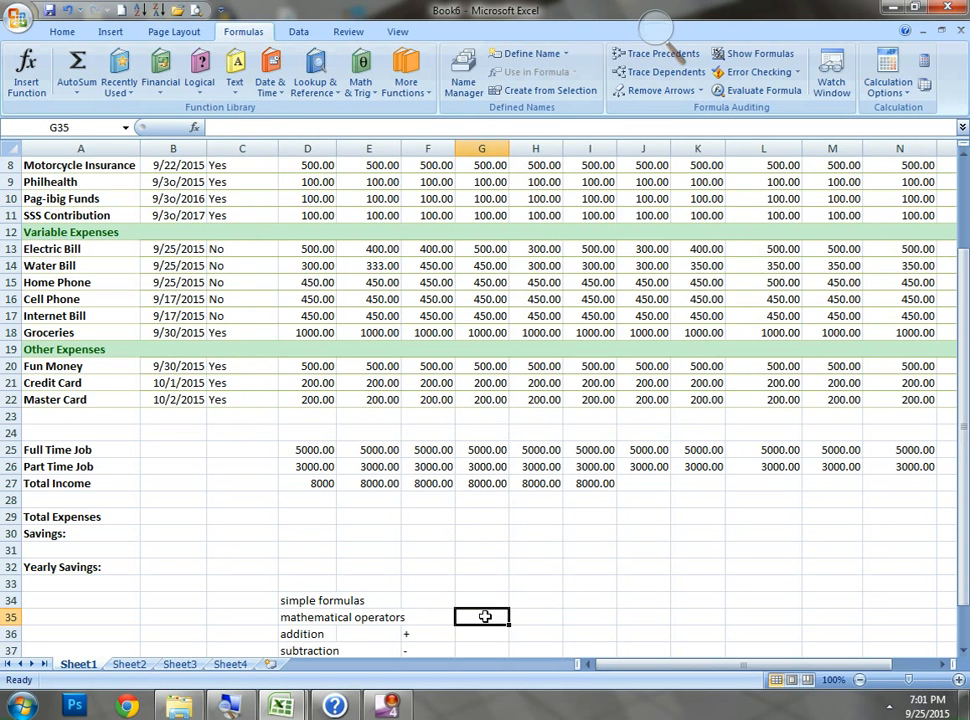
{"action": "type", "text": "sum"}
{"action": "key", "text": "Return"}
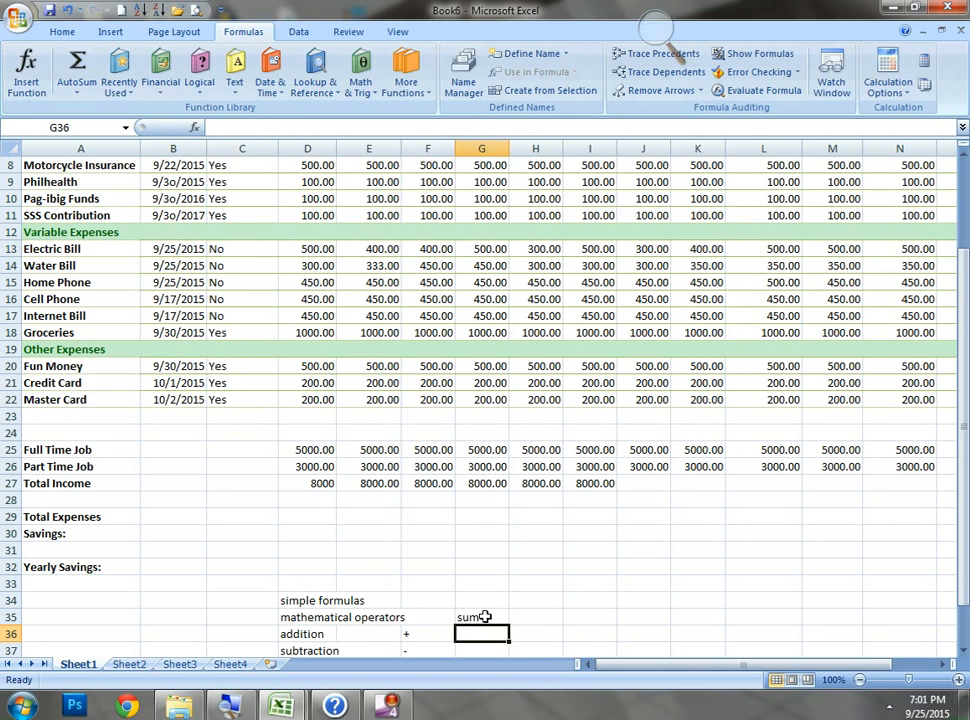
{"action": "type", "text": "aver"}
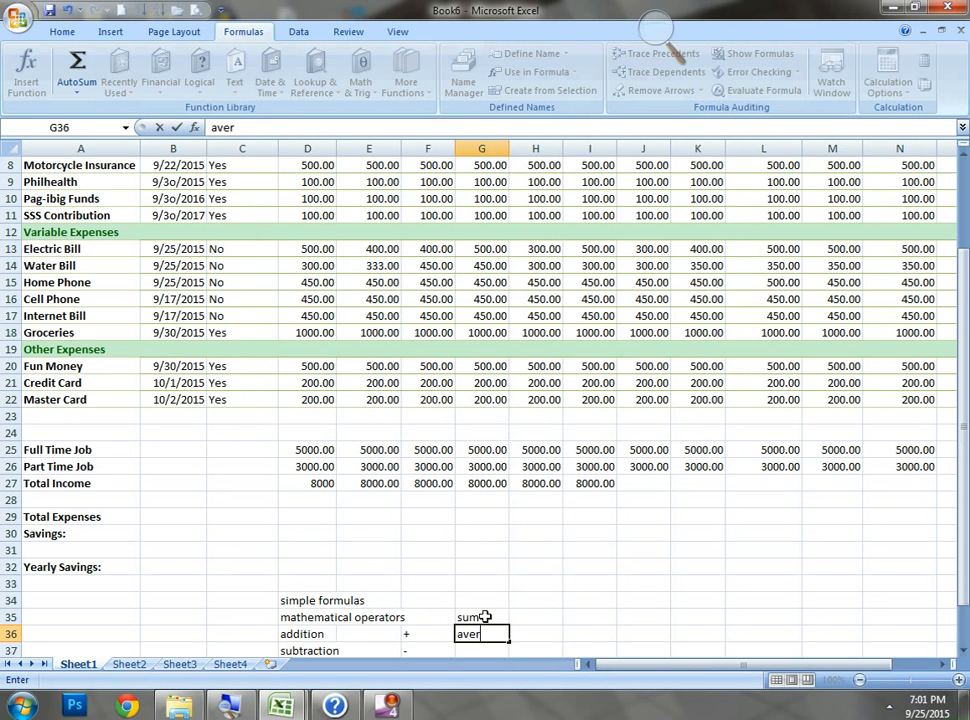
{"action": "type", "text": "age"}
{"action": "key", "text": "Return"}
{"action": "type", "text": "ma"}
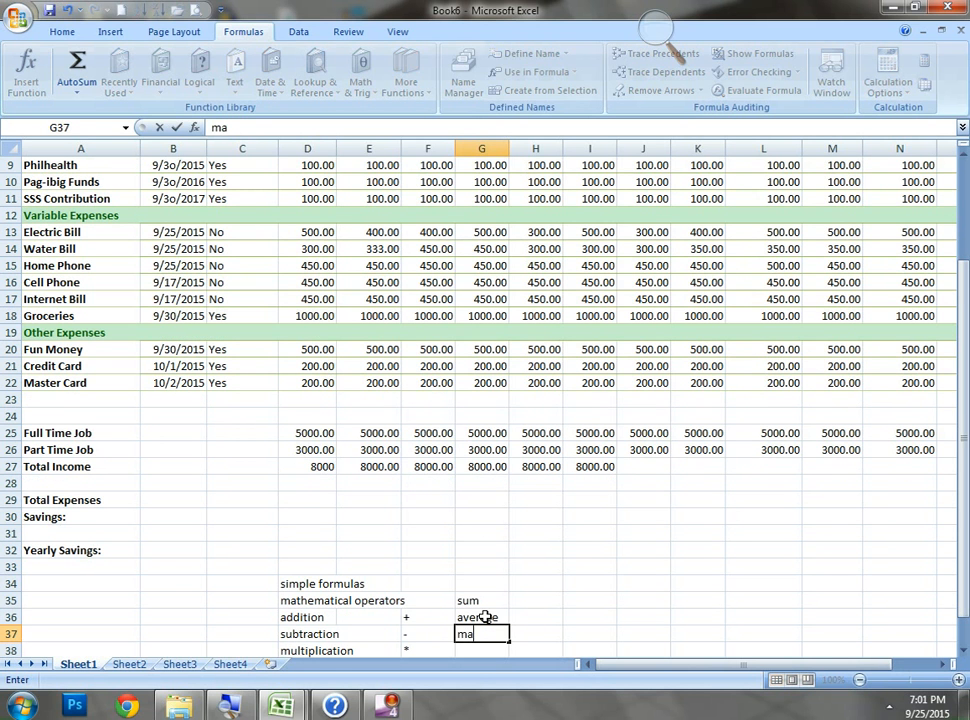
{"action": "type", "text": "ximum"}
{"action": "key", "text": "Return"}
Add the labels minimum in G38 and count in G39 to complete the function list
{"action": "type", "text": "ma"}
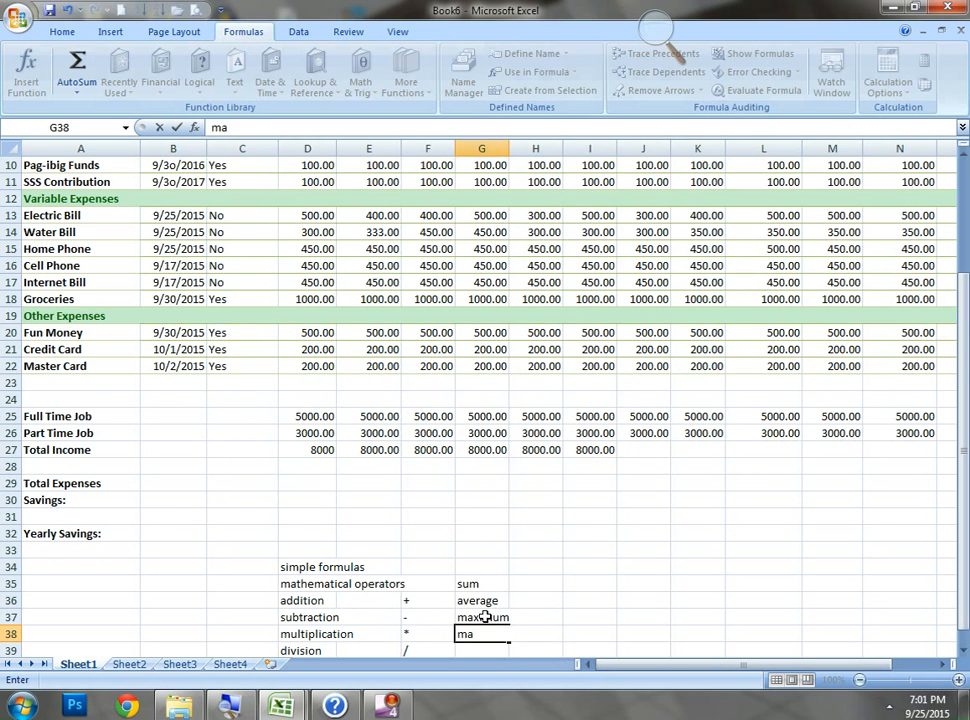
{"action": "key", "text": "BackSpace"}
{"action": "key", "text": "BackSpace"}
{"action": "type", "text": "ini"}
{"action": "key", "text": "BackSpace"}
{"action": "type", "text": "imum"}
{"action": "key", "text": "Return"}
{"action": "type", "text": "coum"}
{"action": "key", "text": "BackSpace"}
{"action": "type", "text": "nt"}
{"action": "key", "text": "Return"}
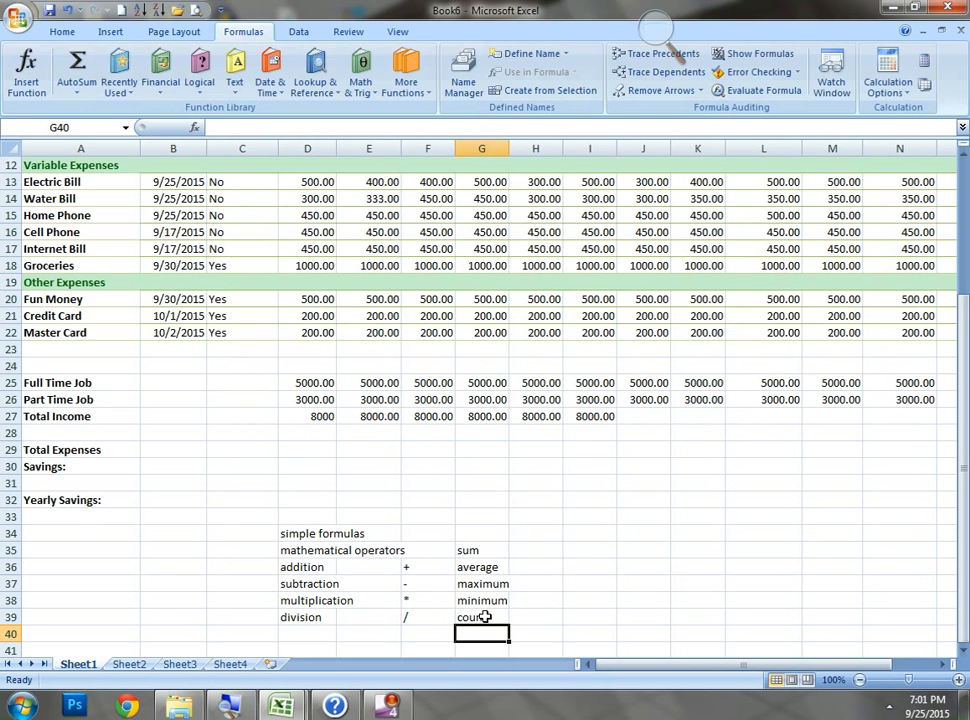
Start a SUM formula in H35 with January's fixed expenses D7:D11 as its first range
{"action": "key", "text": "Up"}
{"action": "key", "text": "Up"}
{"action": "key", "text": "Up"}
{"action": "key", "text": "Right"}
{"action": "key", "text": "Up"}
{"action": "key", "text": "Up"}
{"action": "type", "text": "="}
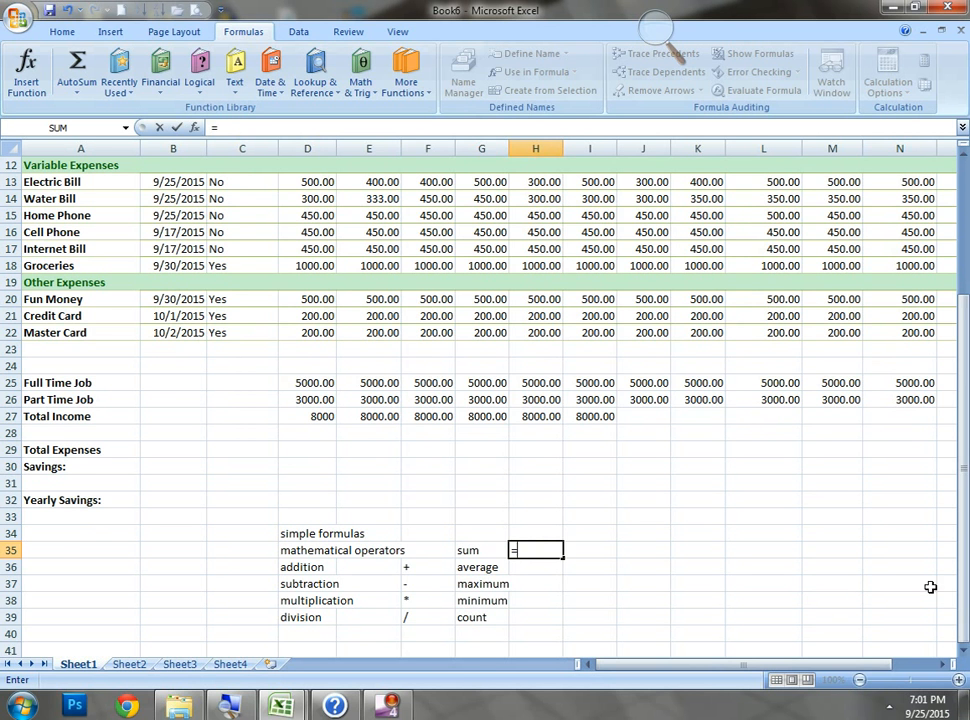
{"action": "left_click_drag", "start_coordinate": [956, 590], "coordinate": [957, 680]}
{"action": "left_click", "coordinate": [952, 485]}
{"action": "key", "text": "BackSpace"}
{"action": "key", "text": "BackSpace"}
{"action": "key", "text": "BackSpace"}
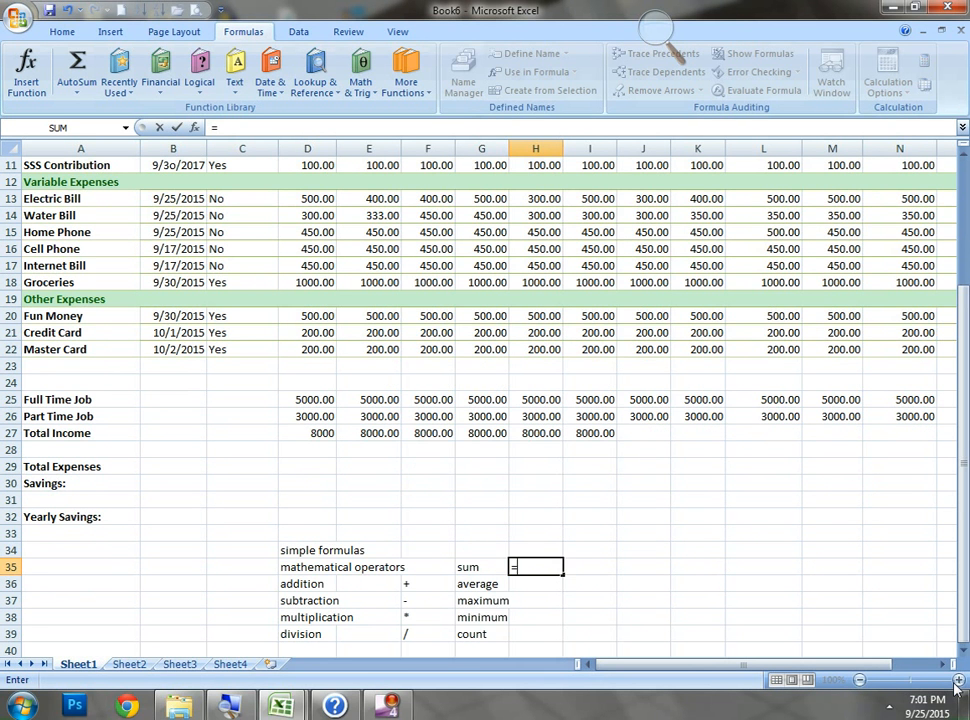
{"action": "type", "text": "um"}
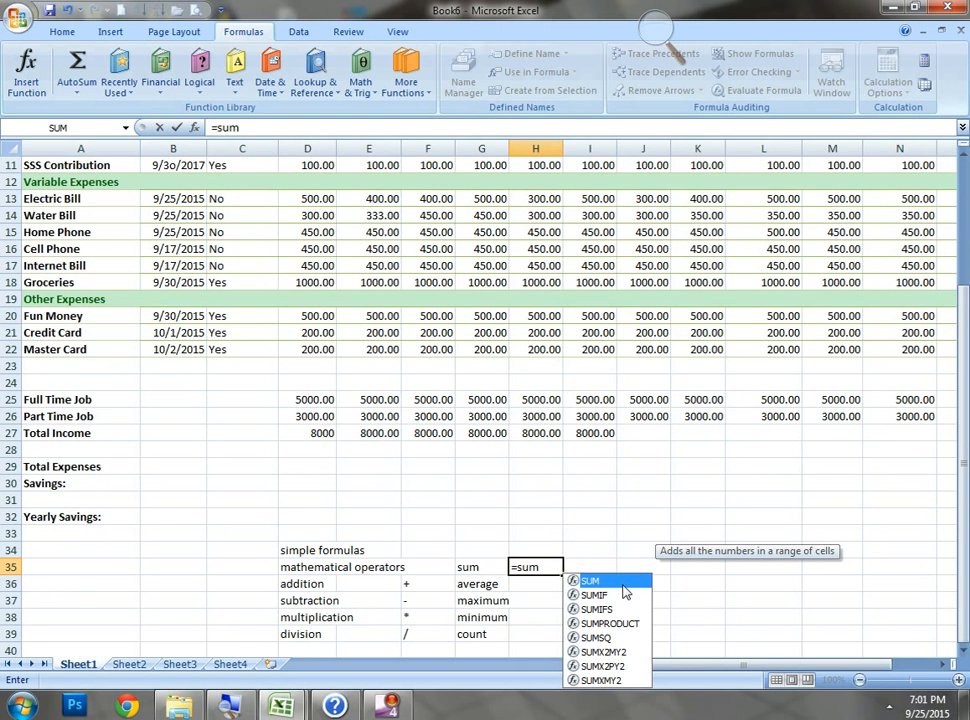
{"action": "type", "text": "("}
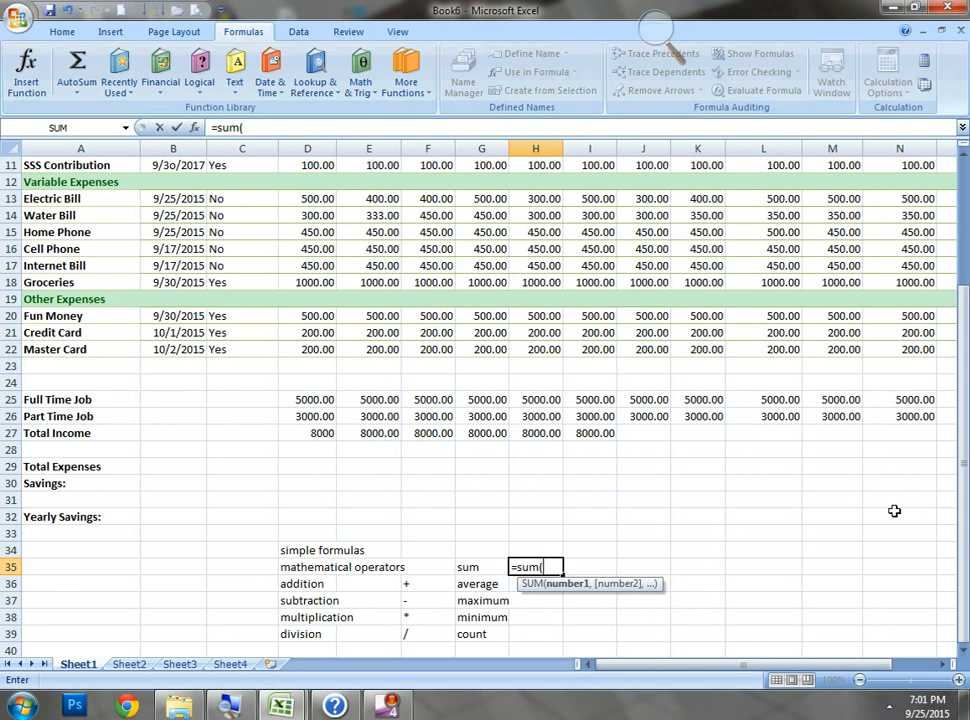
{"action": "left_click_drag", "start_coordinate": [958, 537], "coordinate": [955, 392]}
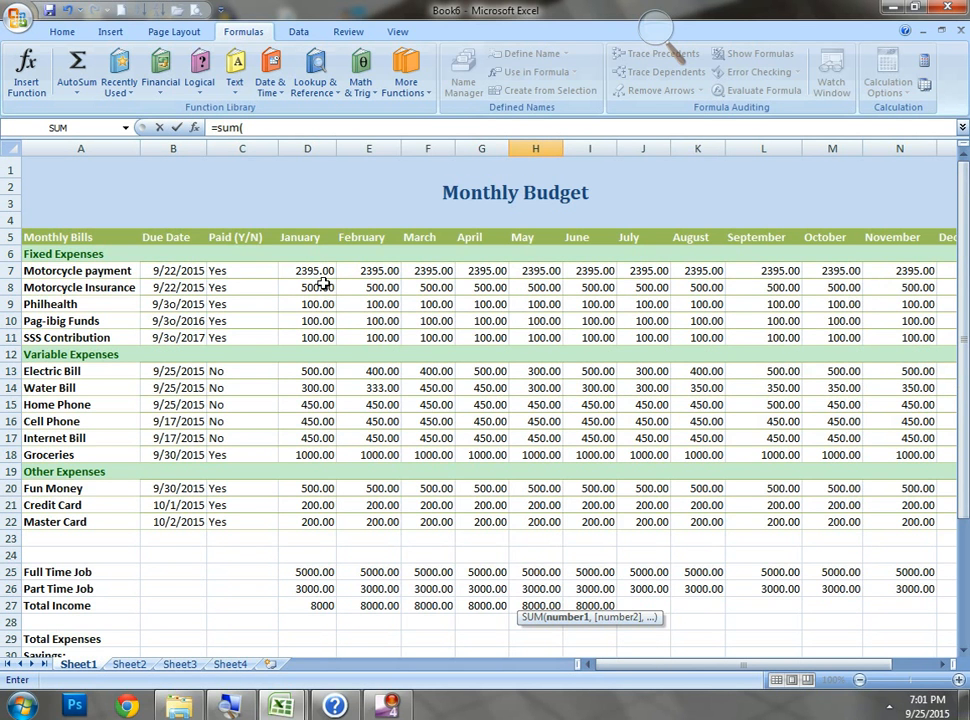
{"action": "left_click_drag", "start_coordinate": [314, 272], "coordinate": [313, 340]}
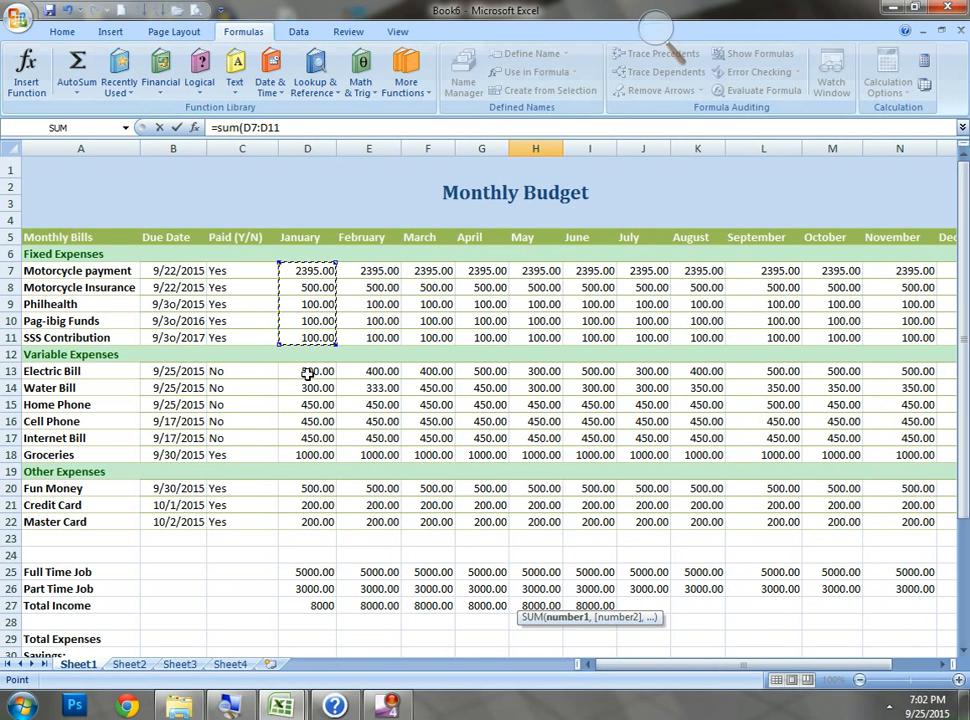
Add January's variable expenses D13:D18 as the second range of the SUM formula, without a separate D13 reference
{"action": "type", "text": ","}
{"action": "left_click", "coordinate": [308, 372]}
{"action": "left_click_drag", "start_coordinate": [308, 372], "coordinate": [302, 438]}
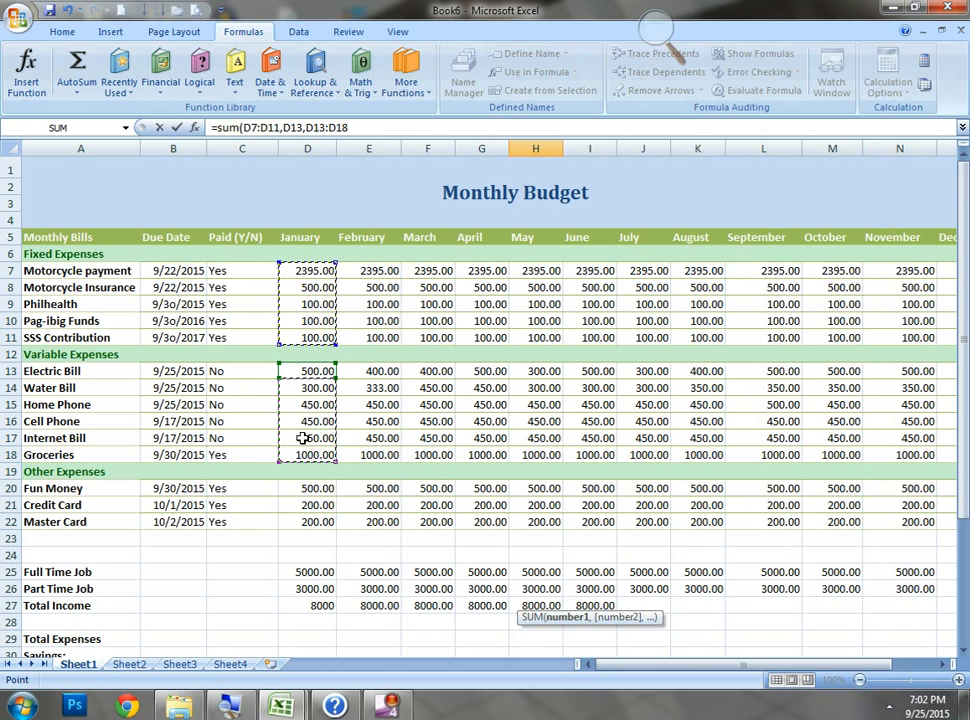
{"action": "left_click", "coordinate": [304, 127]}
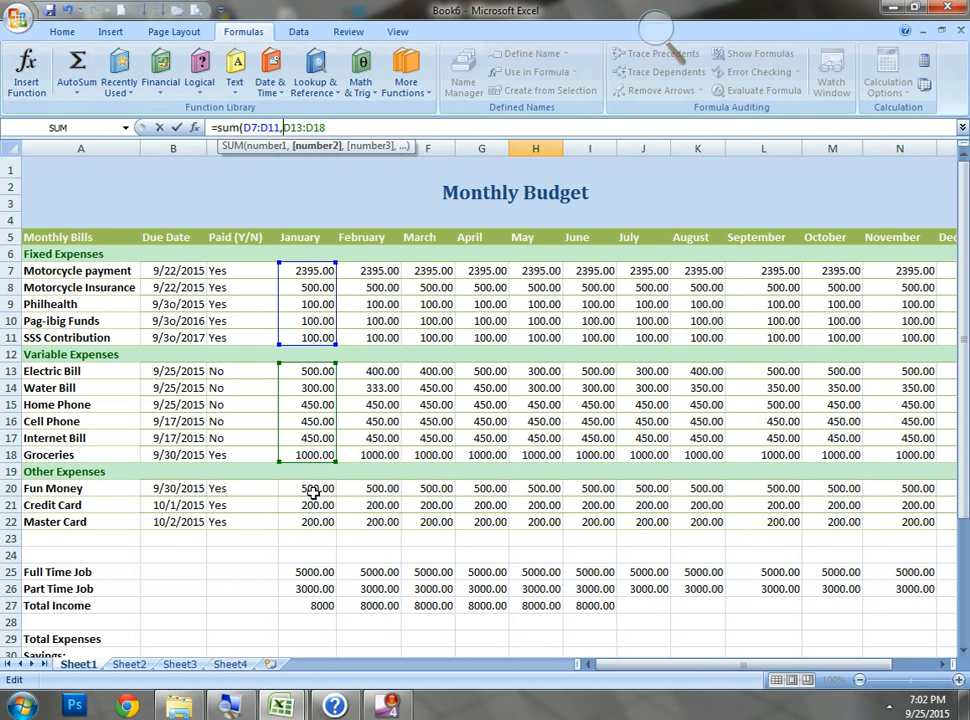
{"action": "left_click_drag", "start_coordinate": [313, 493], "coordinate": [312, 521]}
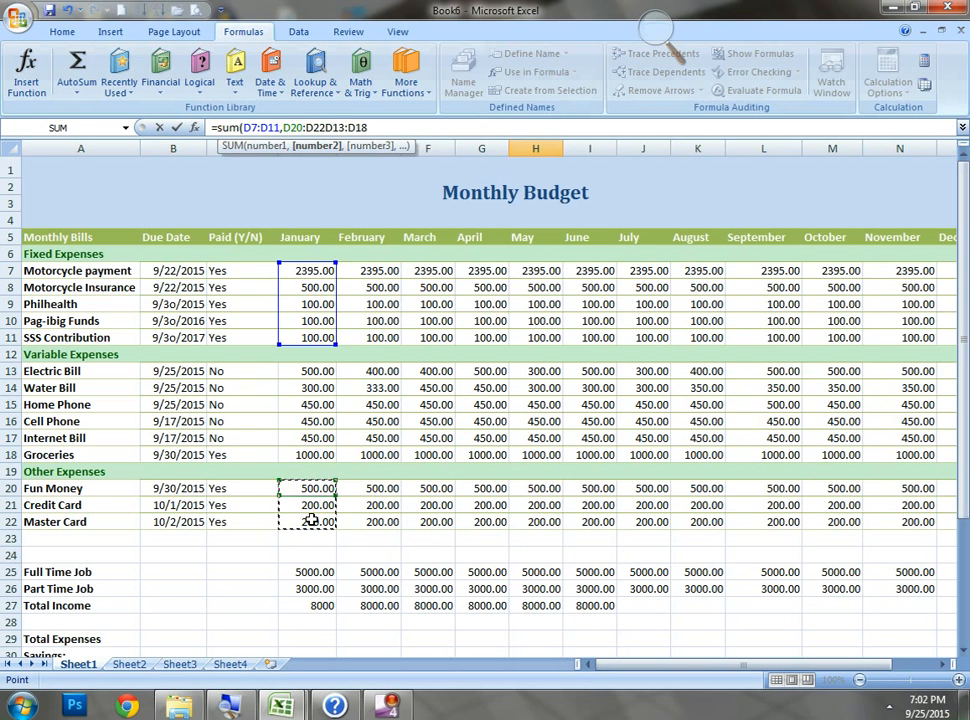
{"action": "key", "text": "BackSpace"}
{"action": "key", "text": "BackSpace"}
{"action": "key", "text": "BackSpace"}
{"action": "key", "text": "BackSpace"}
{"action": "key", "text": "BackSpace"}
{"action": "key", "text": "BackSpace"}
{"action": "key", "text": "BackSpace"}
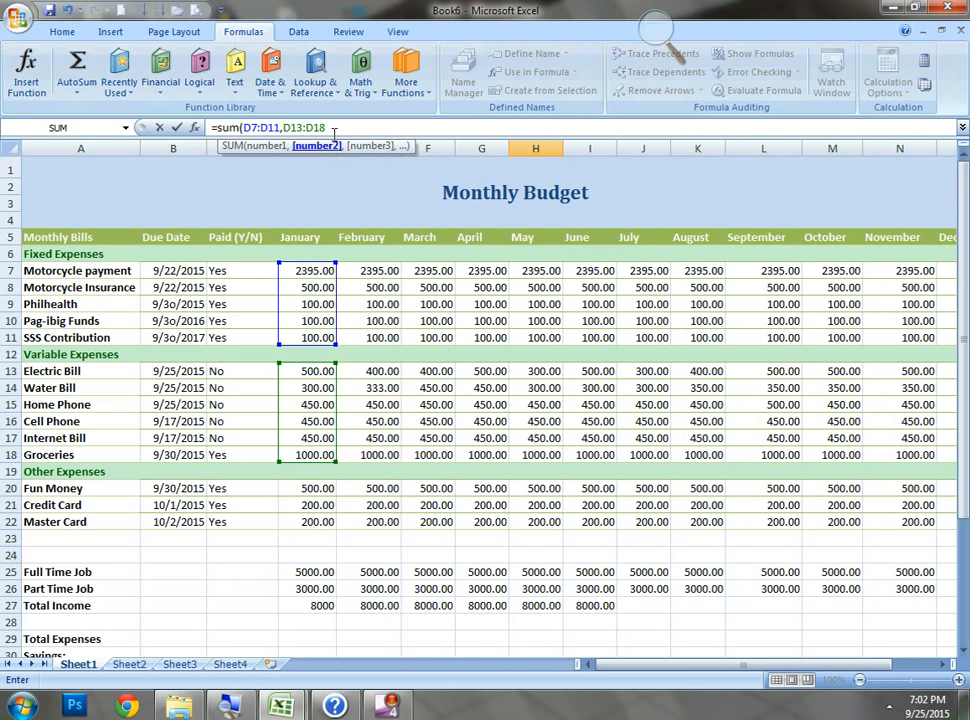
Add January's other expenses D20:D22 as the third range and complete the formula =SUM(D7:D11,D13:D18,D20:D22) in H35
{"action": "left_click", "coordinate": [331, 127]}
{"action": "type", "text": ","}
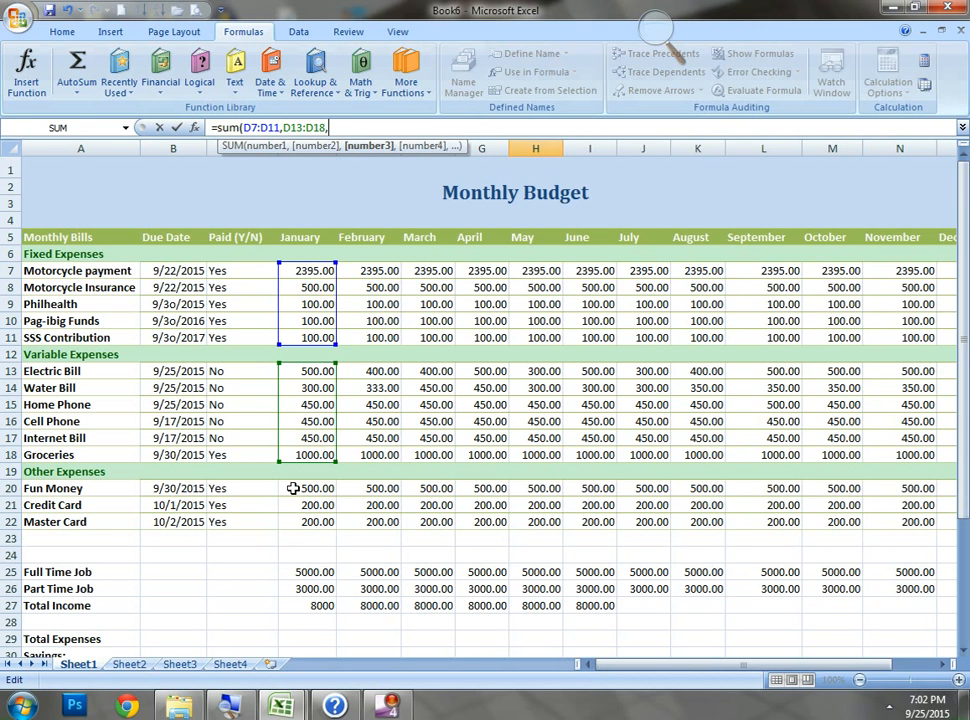
{"action": "left_click_drag", "start_coordinate": [292, 488], "coordinate": [290, 522]}
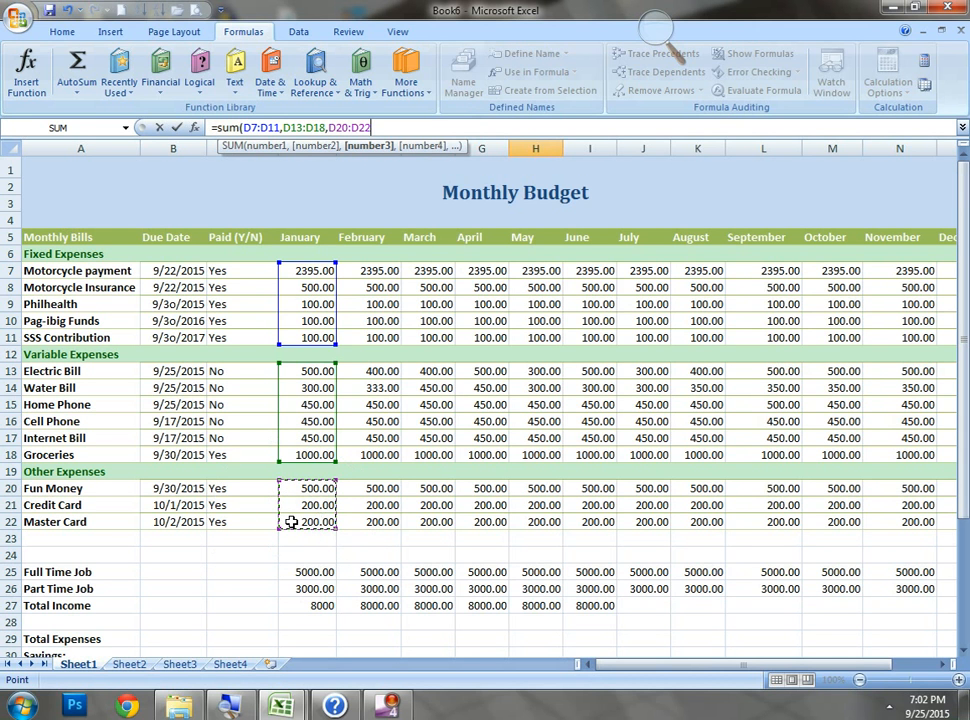
{"action": "type", "text": ")"}
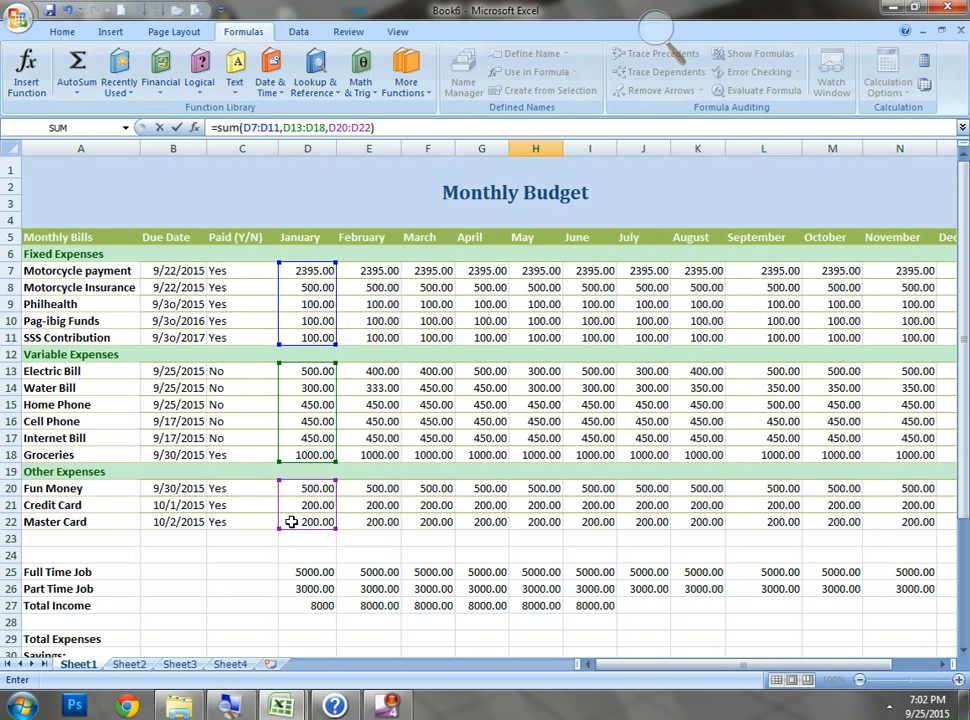
{"action": "key", "text": "Return"}
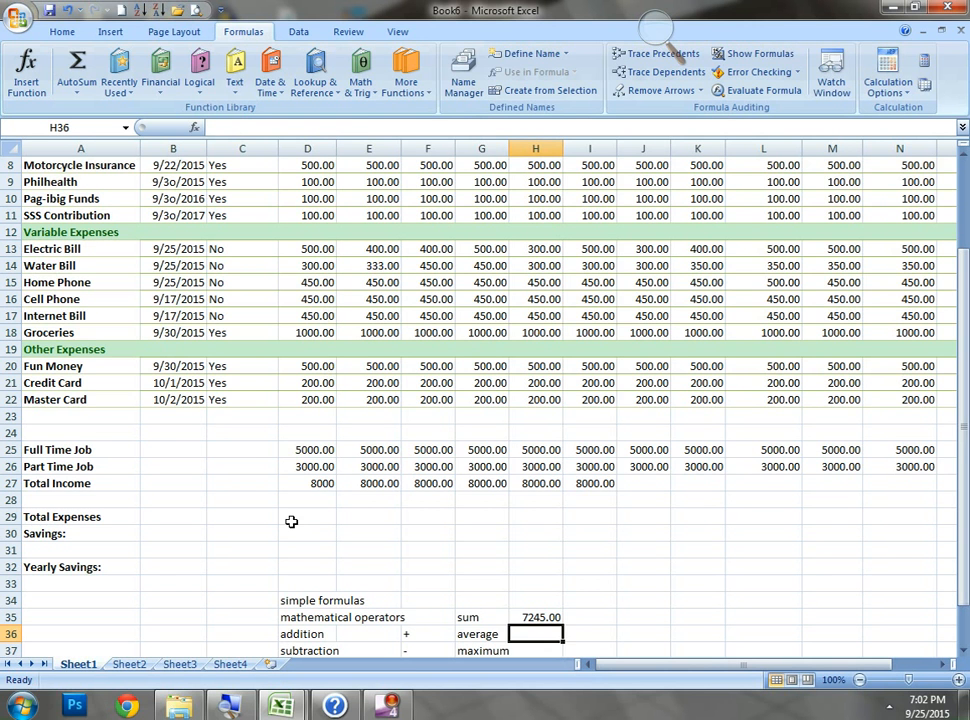
{"action": "key", "text": "Up"}
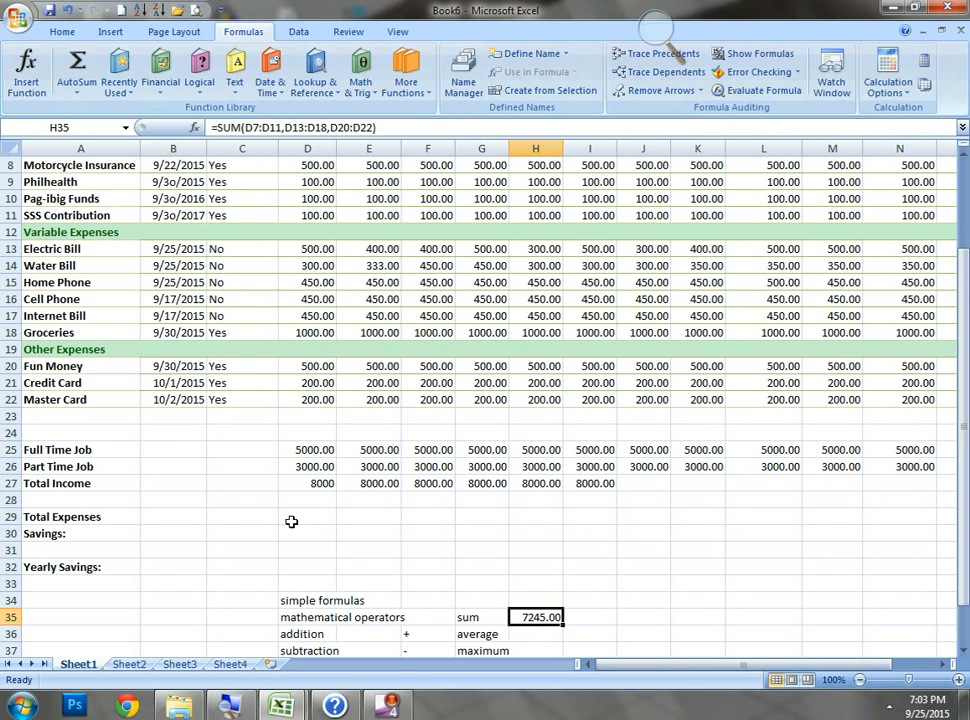
Start a SUM formula in D29 for January's total expenses
{"action": "key", "text": "Page_Down"}
{"action": "key", "text": "Page_Up"}
{"action": "left_click", "coordinate": [304, 520]}
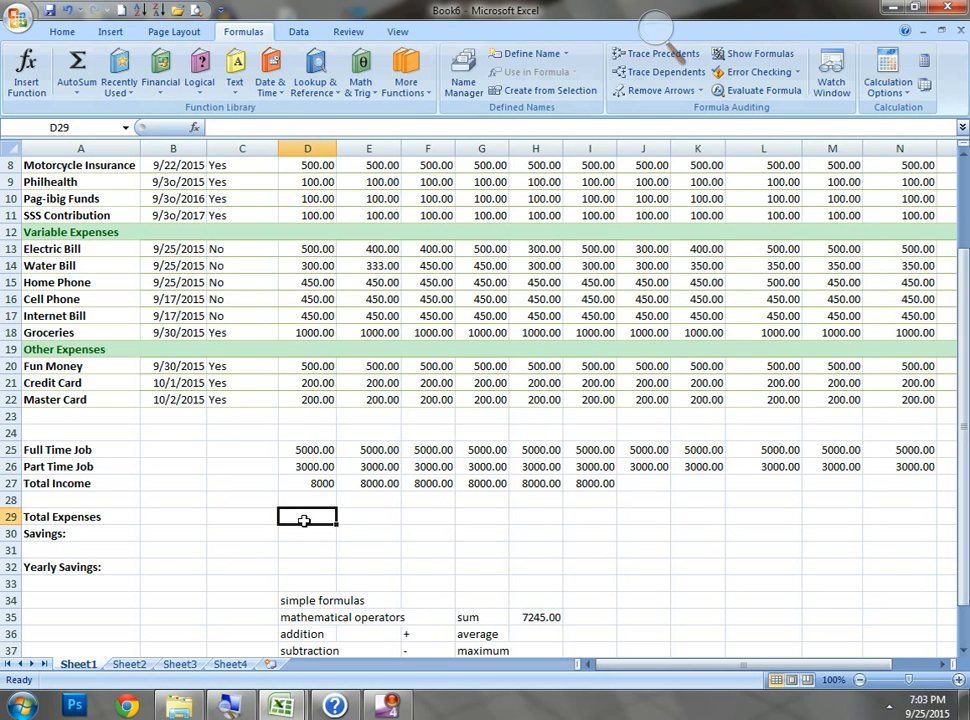
{"action": "type", "text": "=S"}
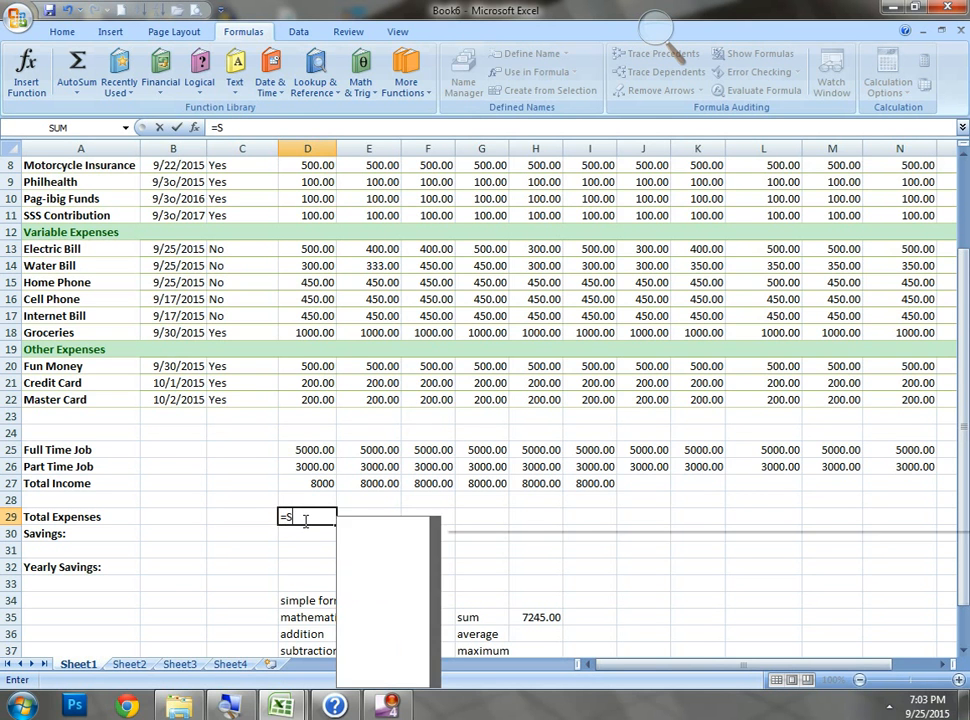
{"action": "type", "text": "um"}
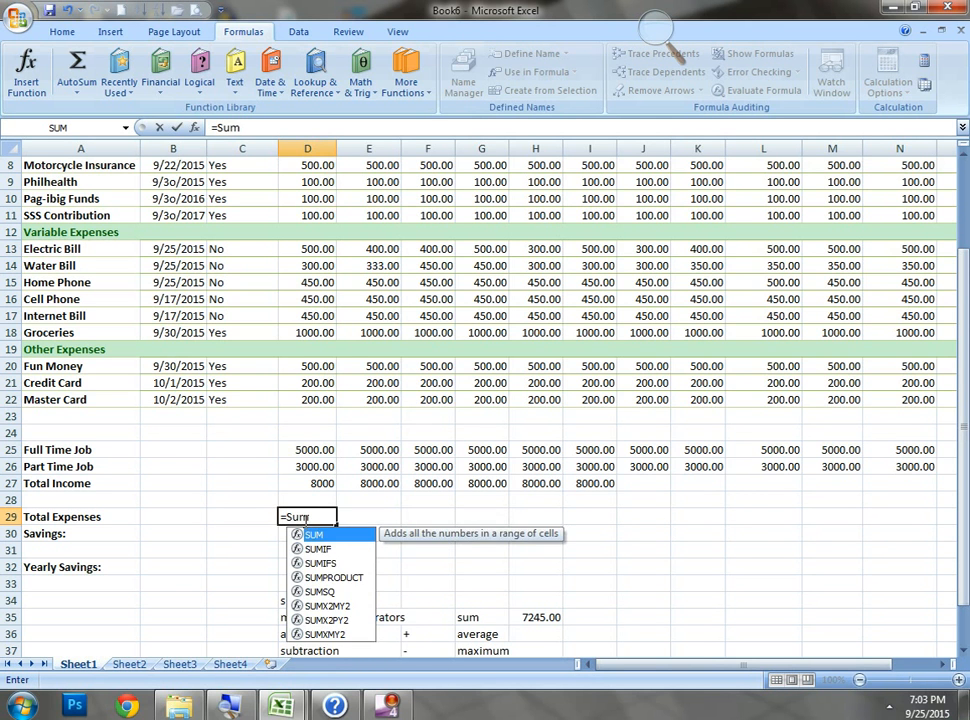
{"action": "type", "text": "()"}
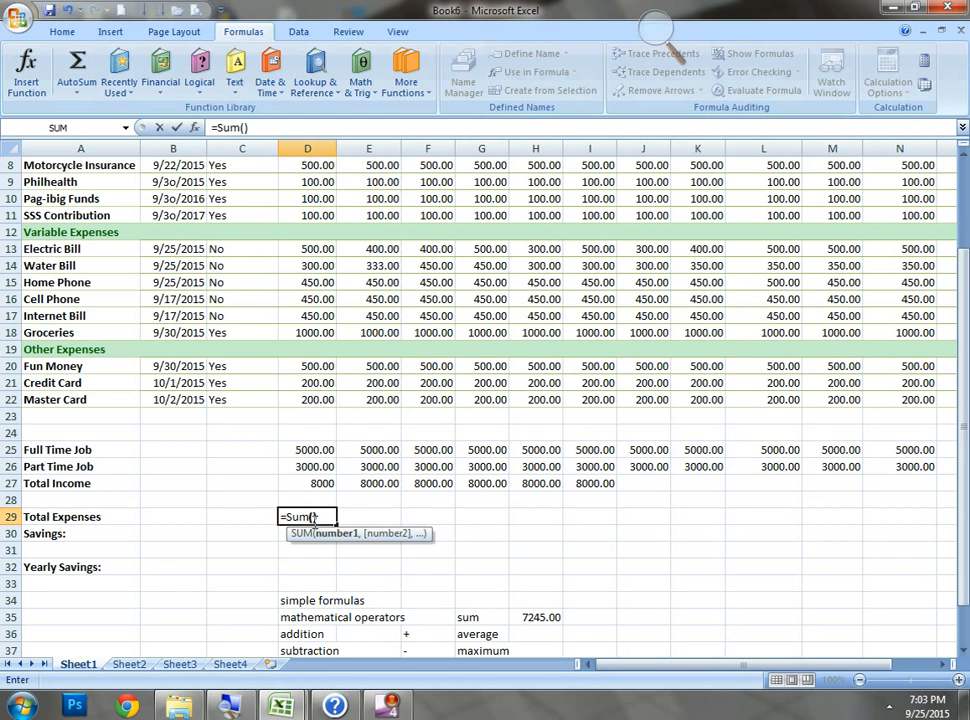
{"action": "left_click", "coordinate": [309, 517]}
{"action": "scroll", "coordinate": [965, 503], "scroll_direction": "up", "scroll_amount": 3}
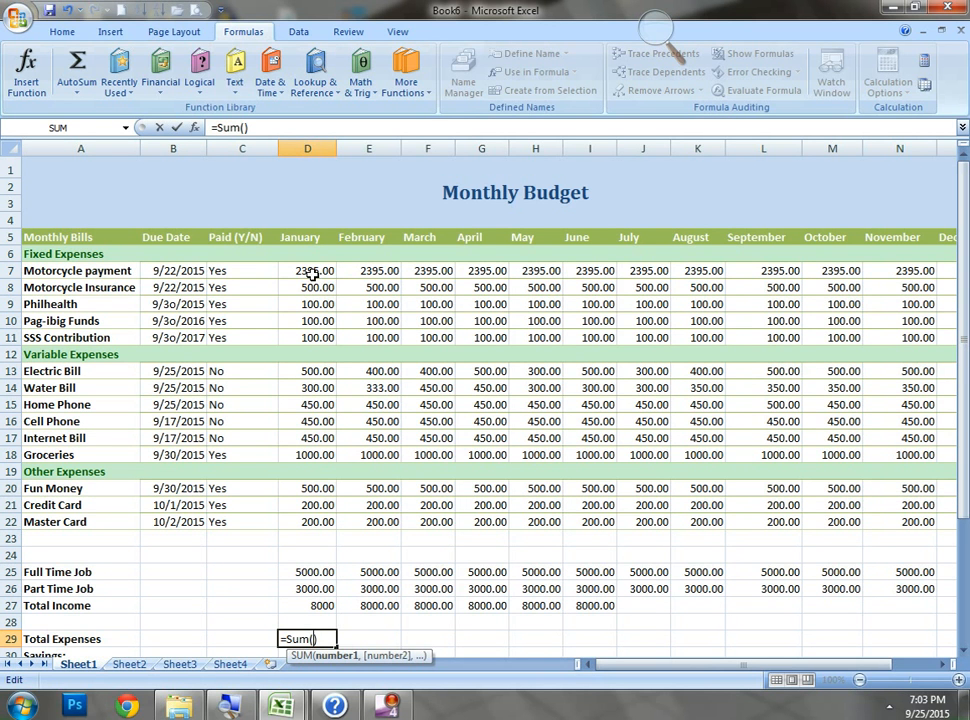
Select January's expenses D7:D22 as the SUM range and complete the formula =Sum(D7:D22) in D29
{"action": "left_click", "coordinate": [312, 274]}
{"action": "key", "text": "Down"}
{"action": "key", "text": "Down"}
{"action": "key", "text": "Down"}
{"action": "key", "text": "Down"}
{"action": "key", "text": "Down"}
{"action": "key", "text": "Down"}
{"action": "key", "text": "Down"}
{"action": "key", "text": "Down"}
{"action": "key", "text": "Down"}
{"action": "key", "text": "Down"}
{"action": "key", "text": "Down"}
{"action": "key", "text": "Down"}
{"action": "key", "text": "Down"}
{"action": "key", "text": "Down"}
{"action": "key", "text": "Down"}
{"action": "type", "text": ")"}
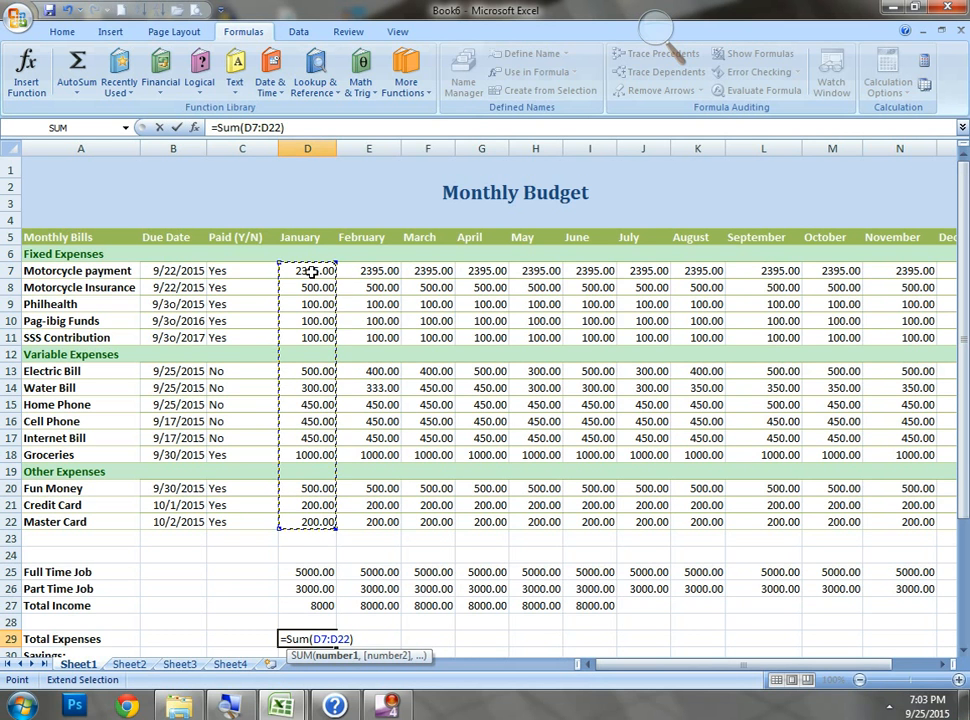
{"action": "key", "text": "Return"}
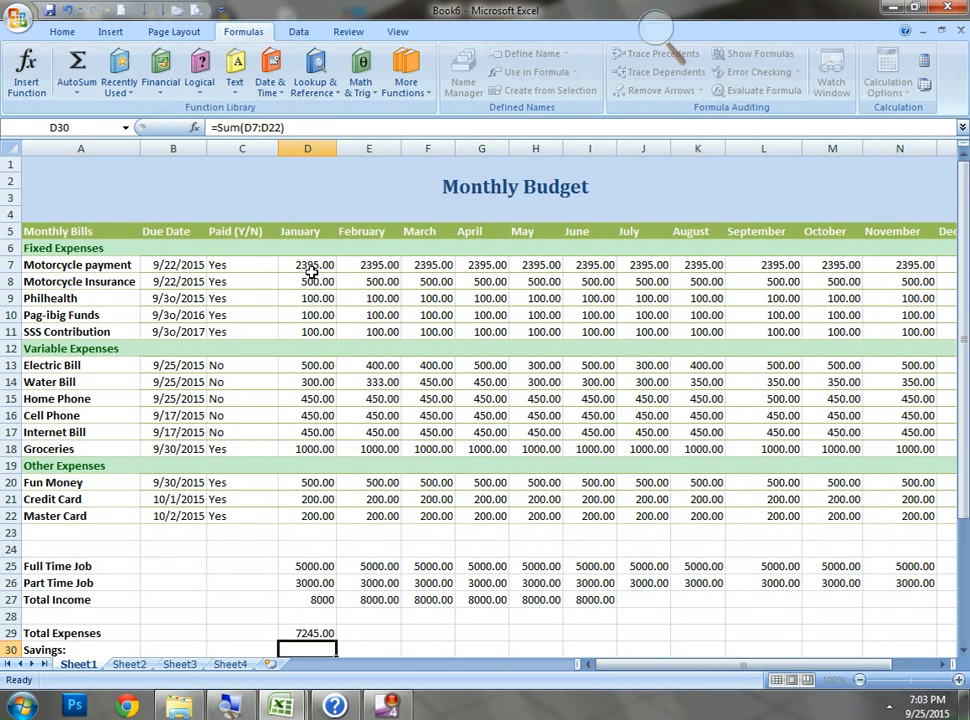
Calculate the average of January's expenses in H36 with the formula =average(D7:D22)
{"action": "key", "text": "Down"}
{"action": "key", "text": "Down"}
{"action": "key", "text": "Down"}
{"action": "key", "text": "Down"}
{"action": "key", "text": "Down"}
{"action": "key", "text": "Down"}
{"action": "key", "text": "Right"}
{"action": "key", "text": "Right"}
{"action": "key", "text": "Right"}
{"action": "key", "text": "Right"}
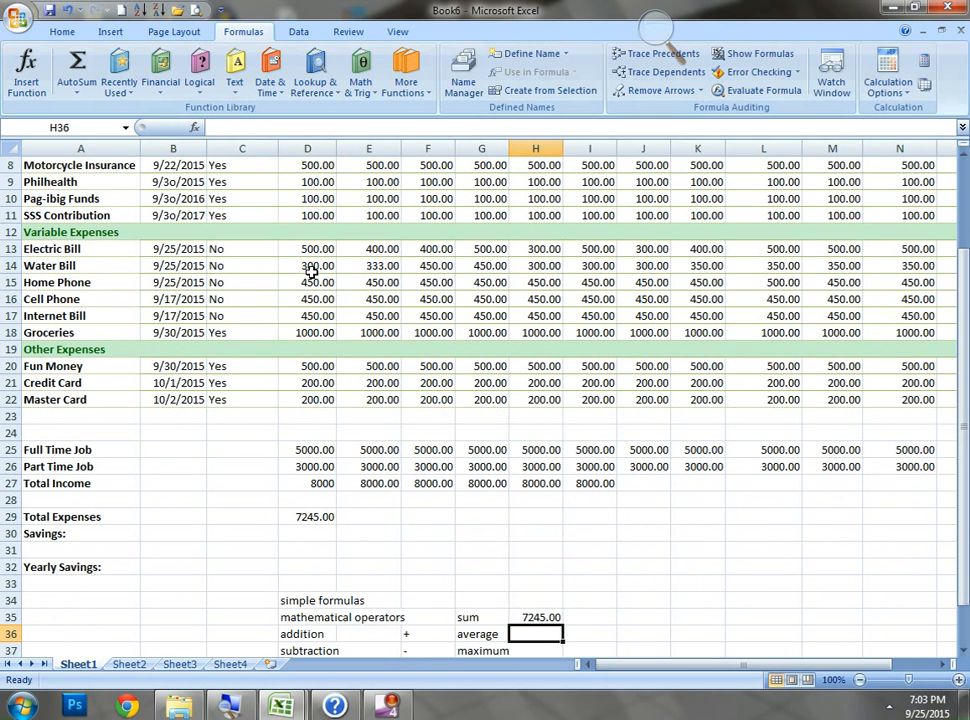
{"action": "key", "text": "Up"}
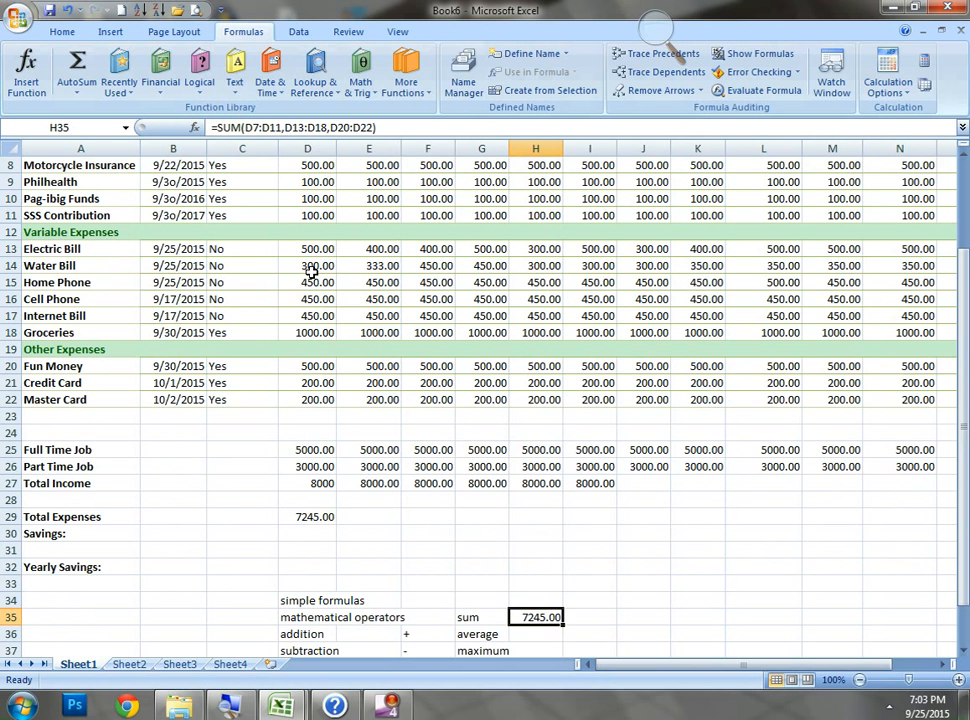
{"action": "key", "text": "Down"}
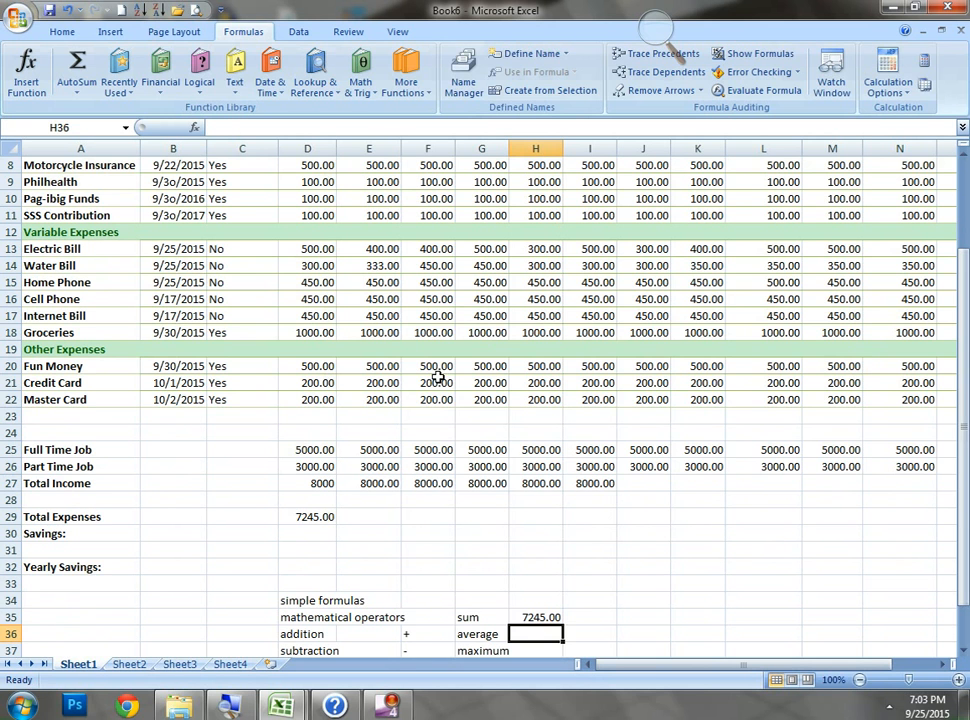
{"action": "type", "text": "="}
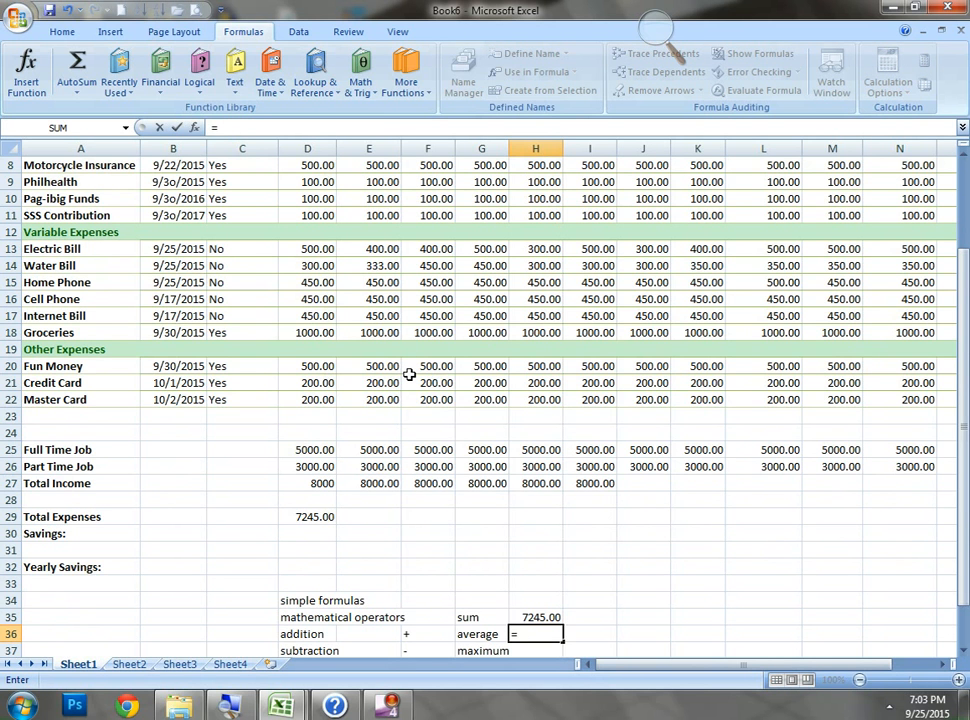
{"action": "type", "text": "avera"}
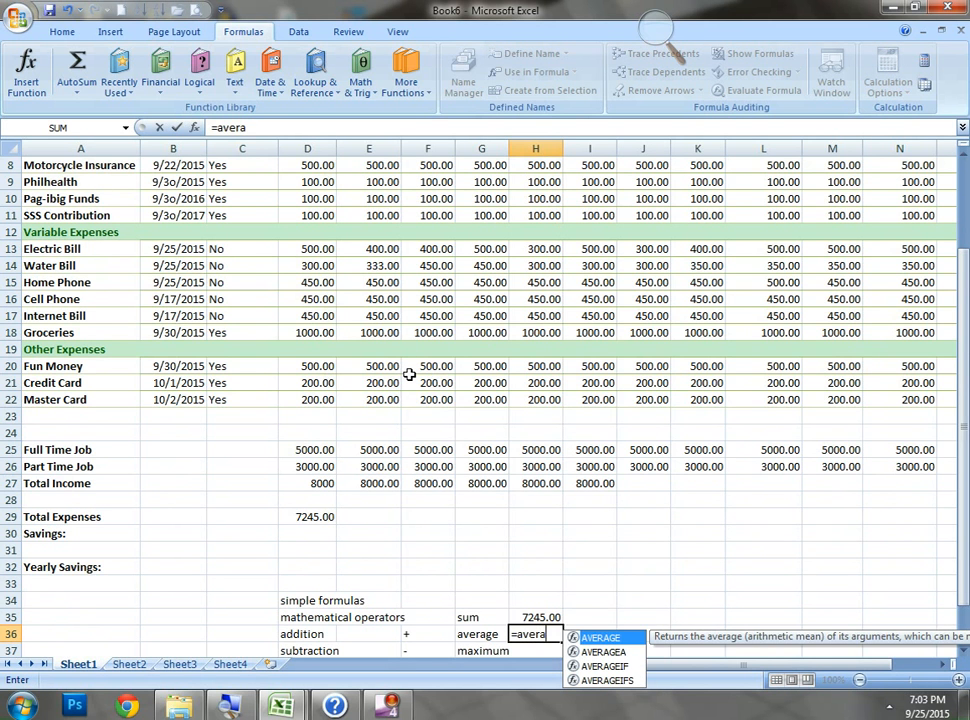
{"action": "type", "text": "ge()"}
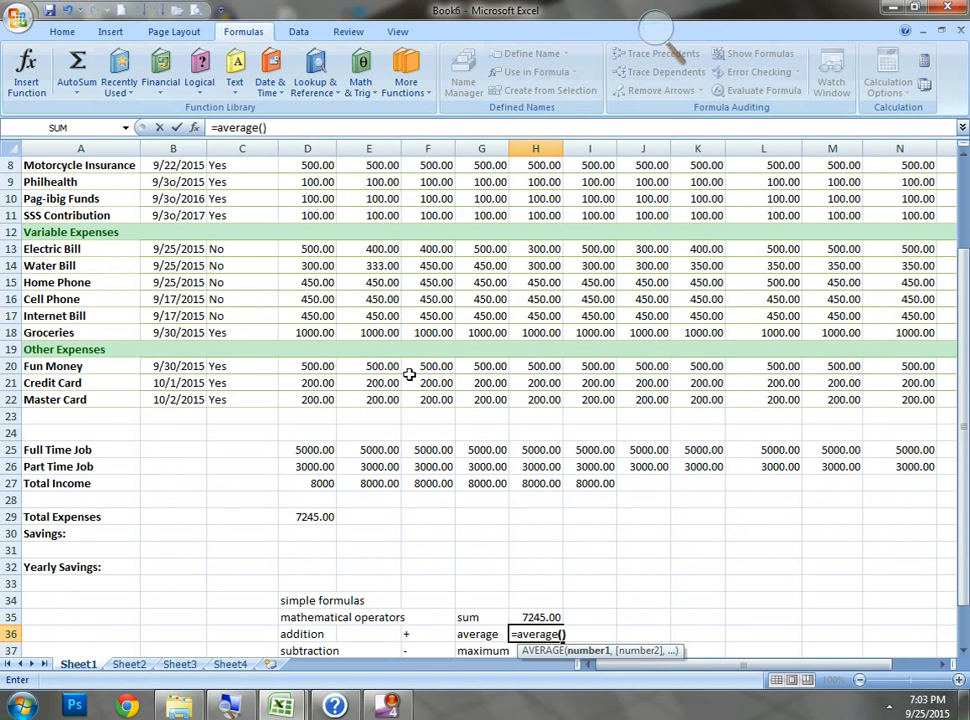
{"action": "left_click", "coordinate": [562, 634]}
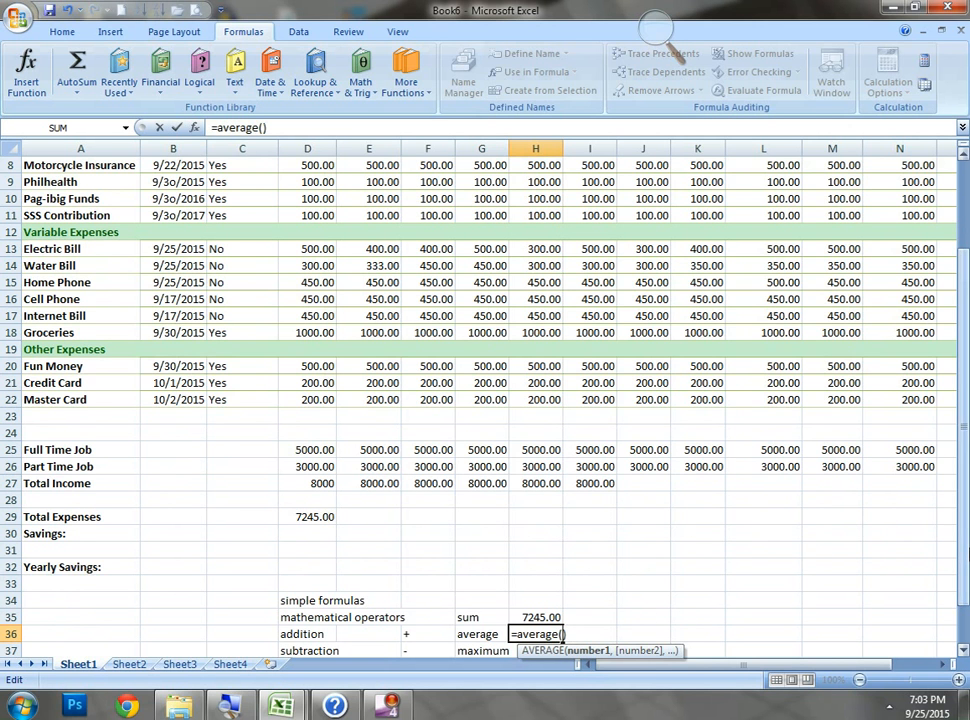
{"action": "scroll", "coordinate": [963, 447], "scroll_direction": "up", "scroll_amount": 3}
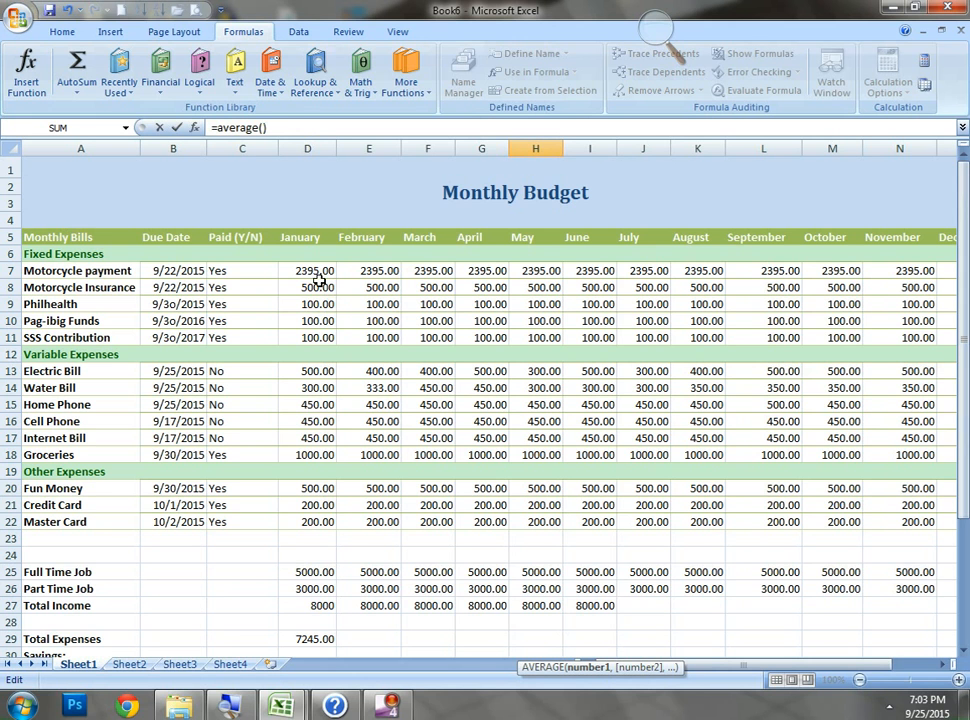
{"action": "left_click_drag", "start_coordinate": [314, 270], "coordinate": [313, 524]}
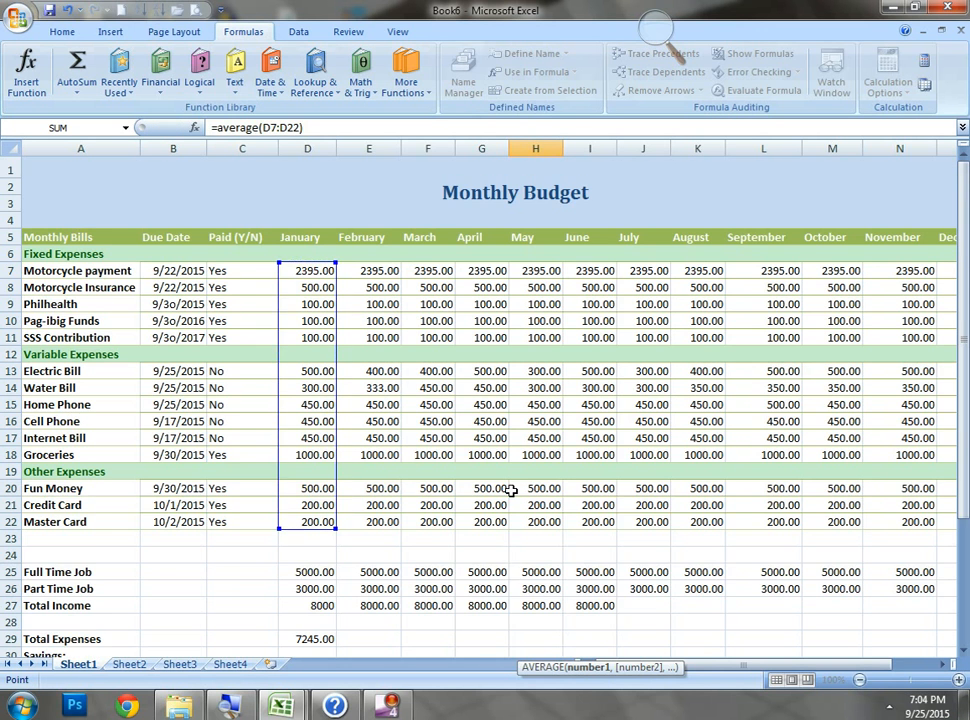
{"action": "key", "text": "Return"}
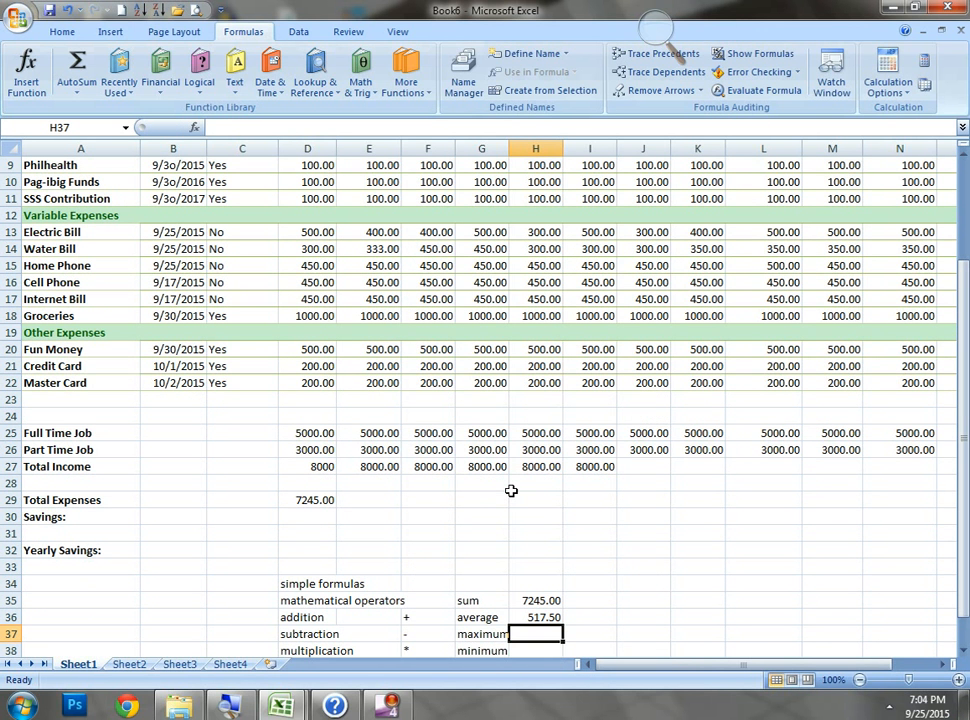
Build a MAX formula in H37, beside the maximum label, over the range D7:D24
{"action": "type", "text": "="}
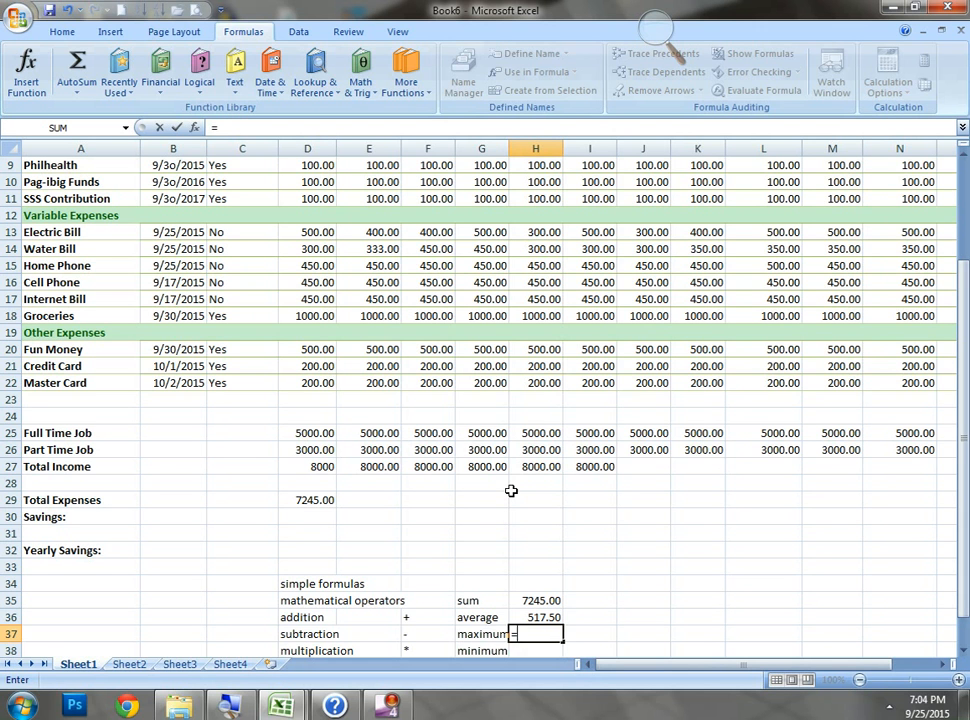
{"action": "type", "text": "max"}
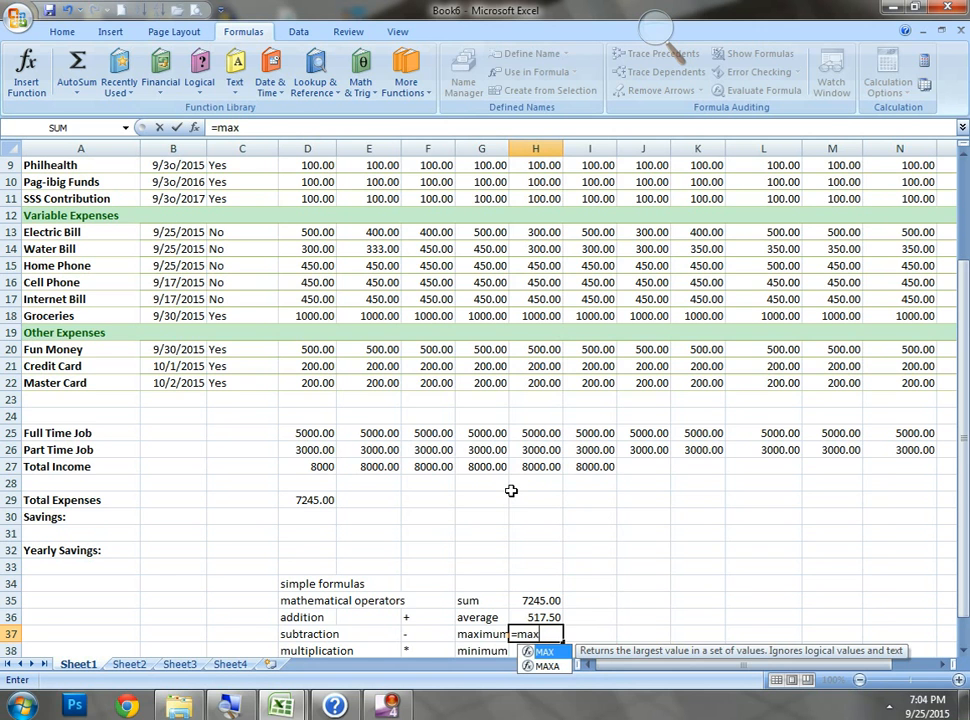
{"action": "type", "text": "("}
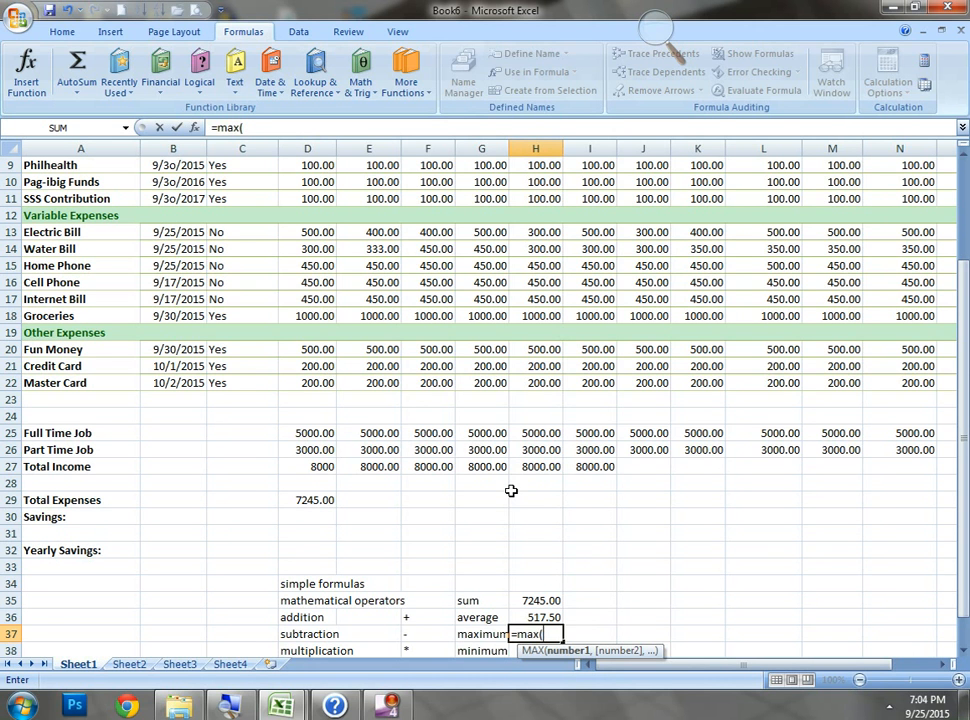
{"action": "left_click_drag", "start_coordinate": [966, 497], "coordinate": [966, 445]}
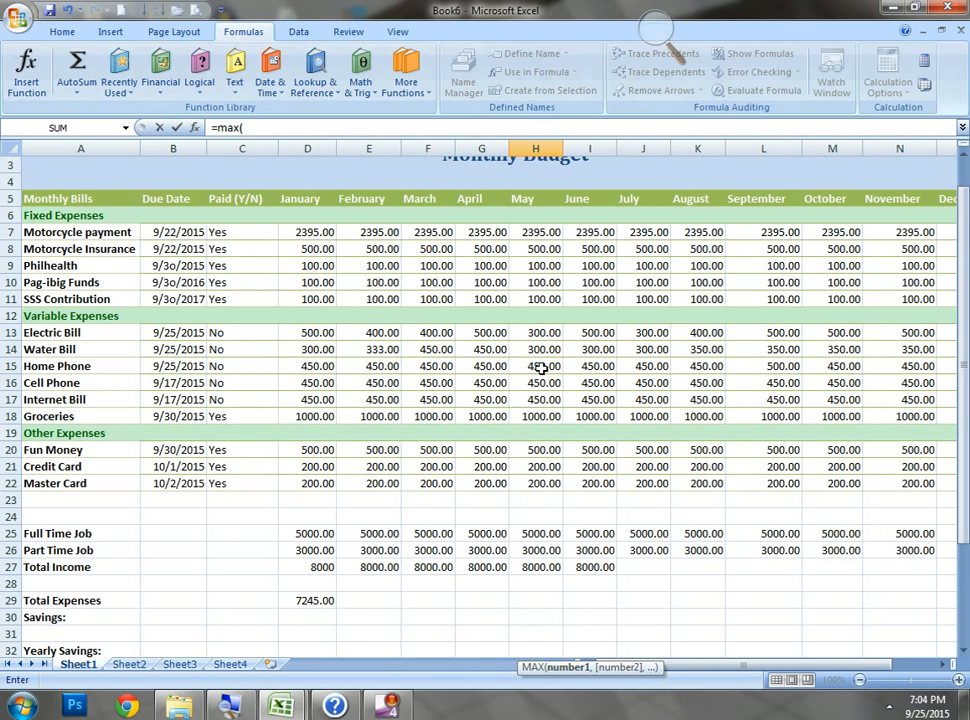
{"action": "left_click_drag", "start_coordinate": [322, 235], "coordinate": [320, 512]}
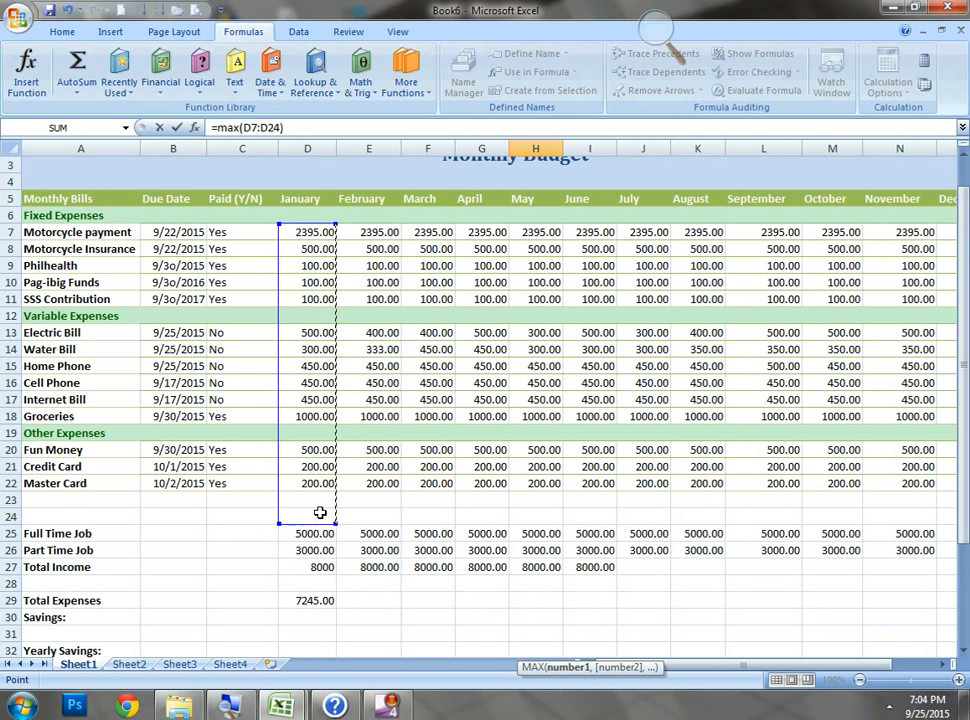
{"action": "type", "text": ")"}
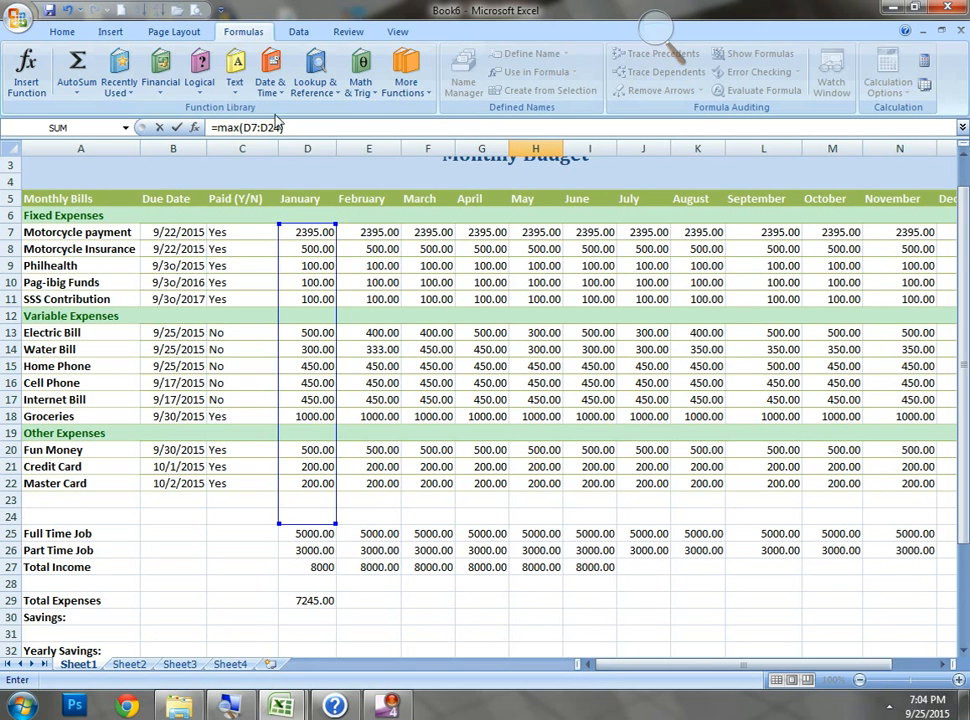
Correct the MAX formula's range to D7:D22 and complete the formula in H37
{"action": "left_click", "coordinate": [282, 127]}
{"action": "key", "text": "BackSpace"}
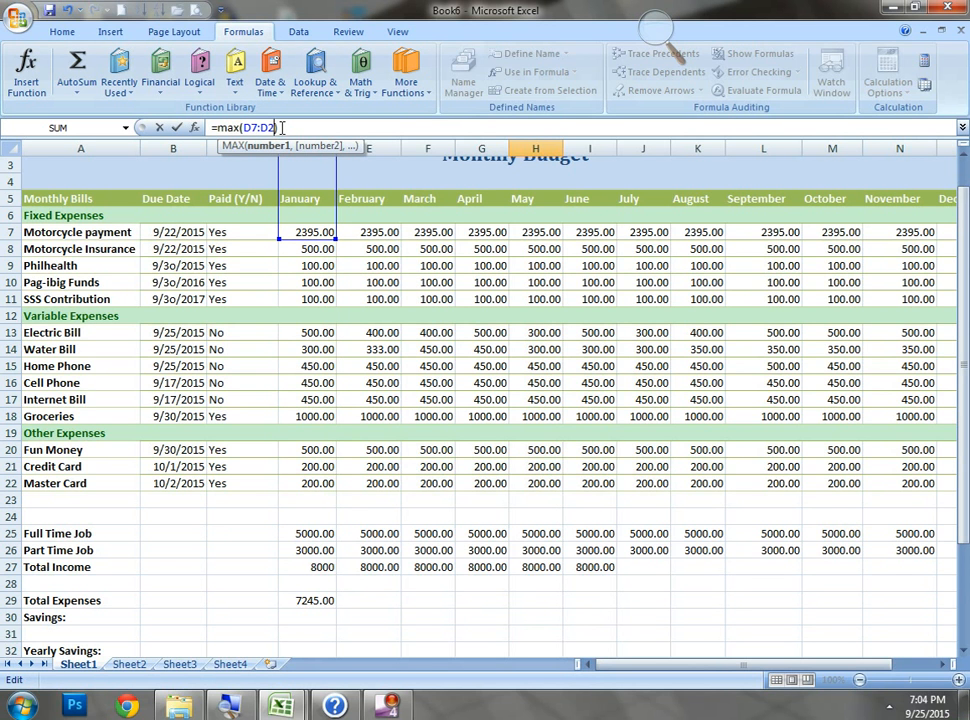
{"action": "type", "text": "2"}
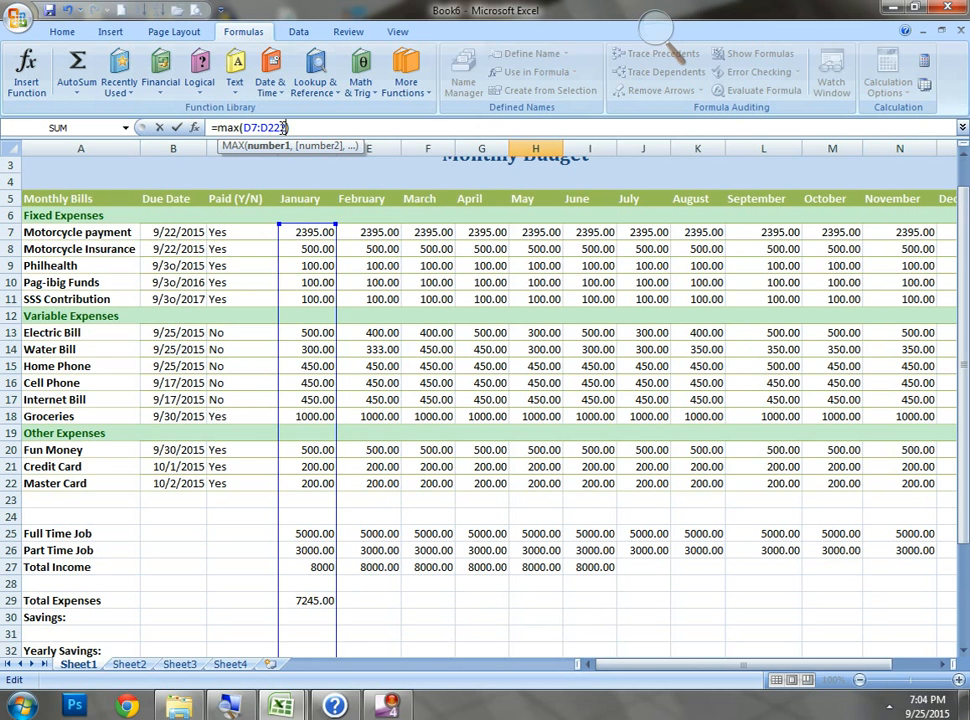
{"action": "key", "text": "BackSpace"}
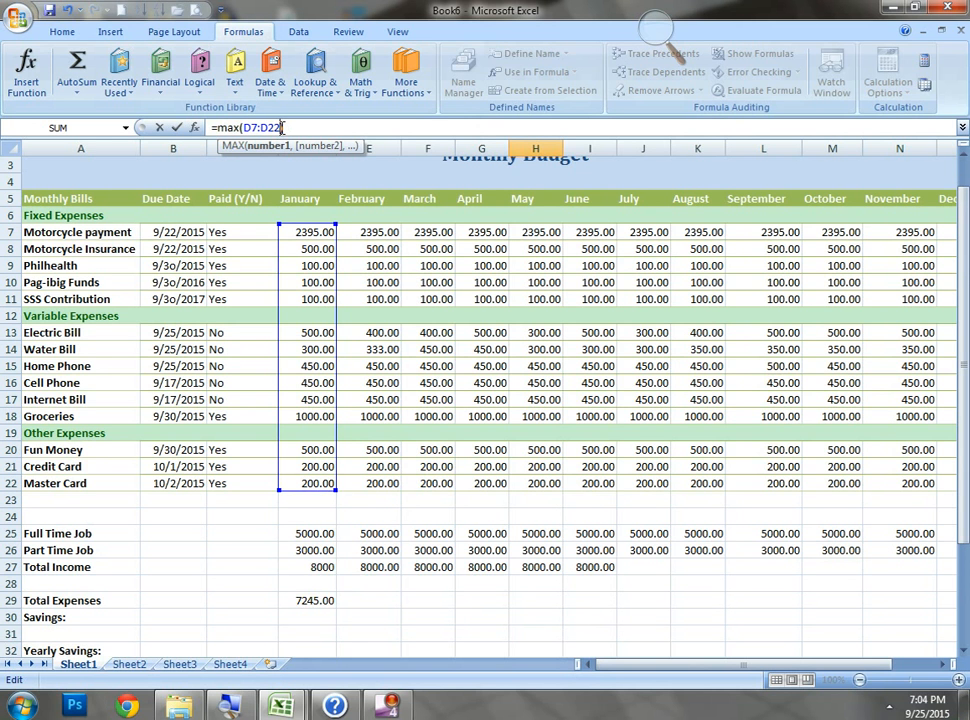
{"action": "key", "text": "Return"}
{"action": "key", "text": "Up"}
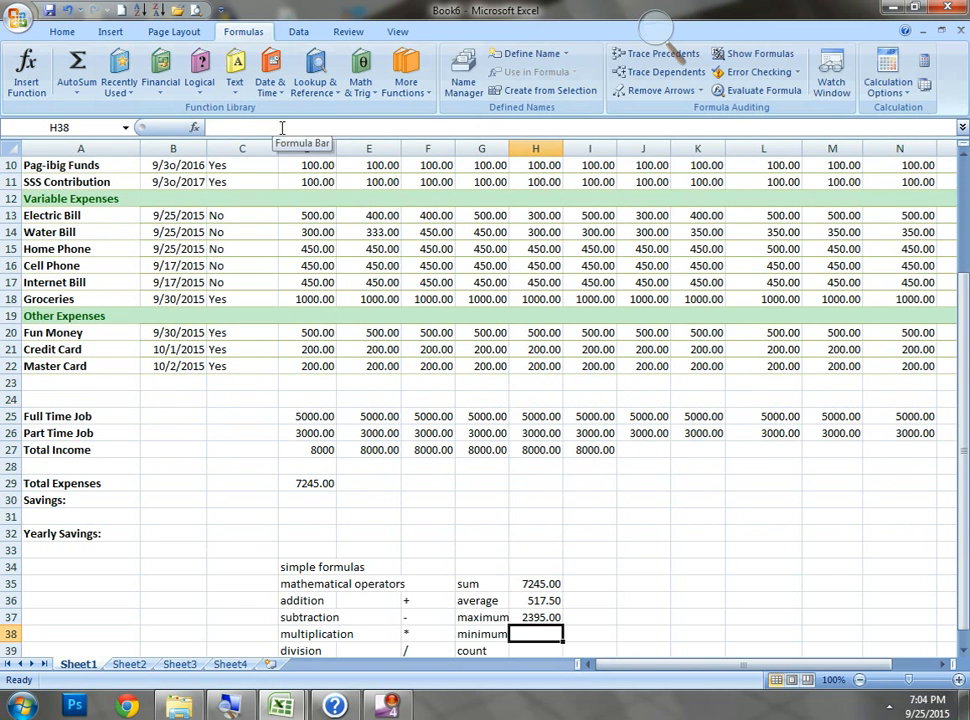
{"action": "key", "text": "Down"}
Find the minimum of January's expenses in H38 with the formula =min(D7:D22)
{"action": "type", "text": "="}
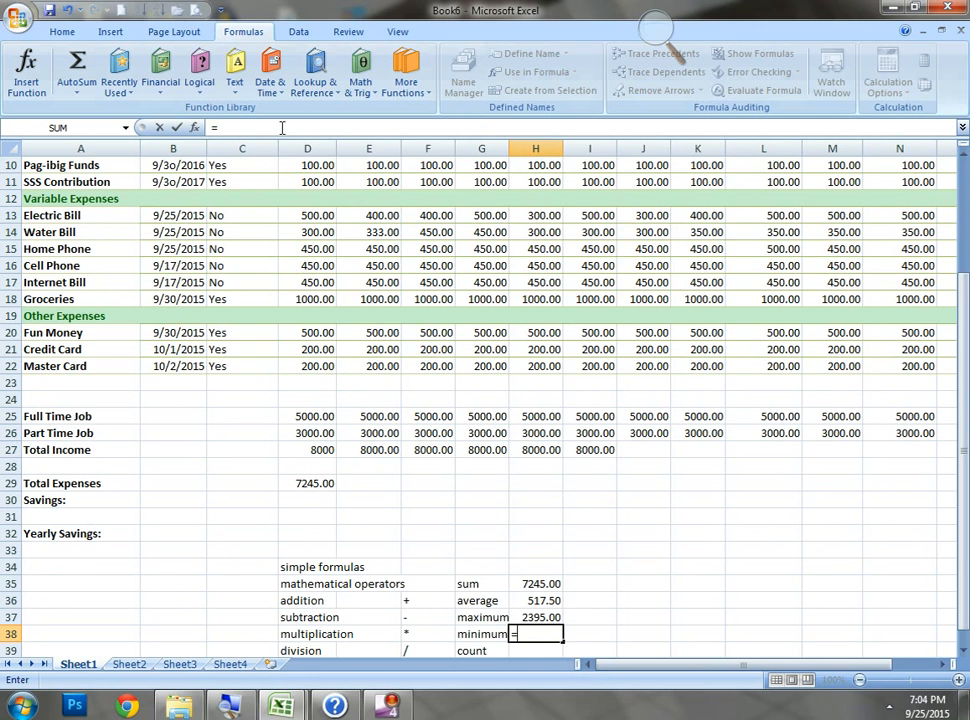
{"action": "type", "text": "m"}
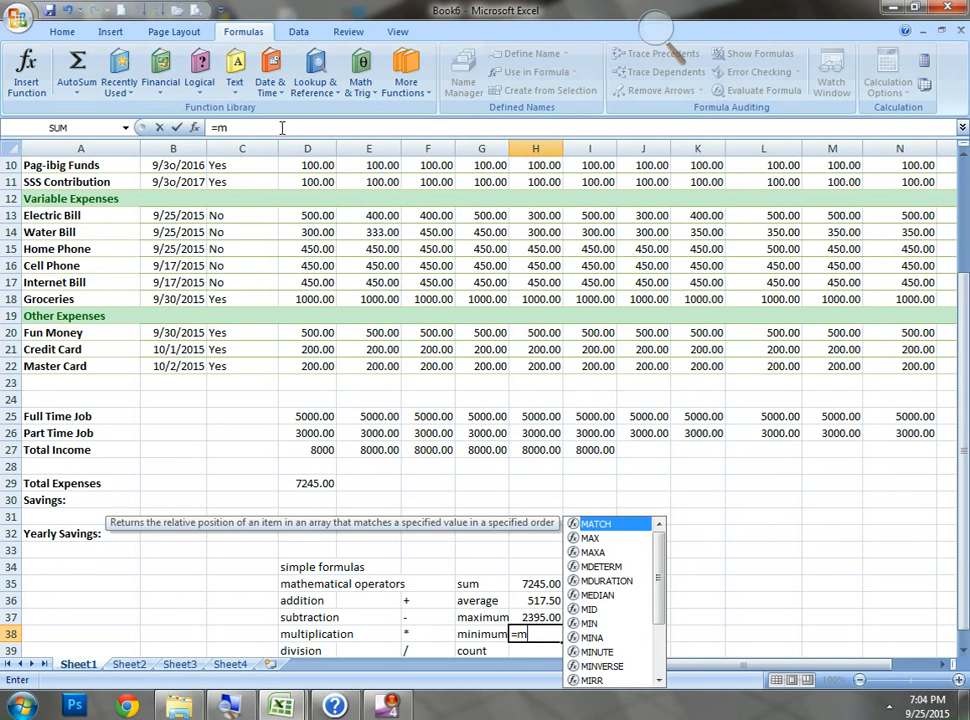
{"action": "type", "text": "in()"}
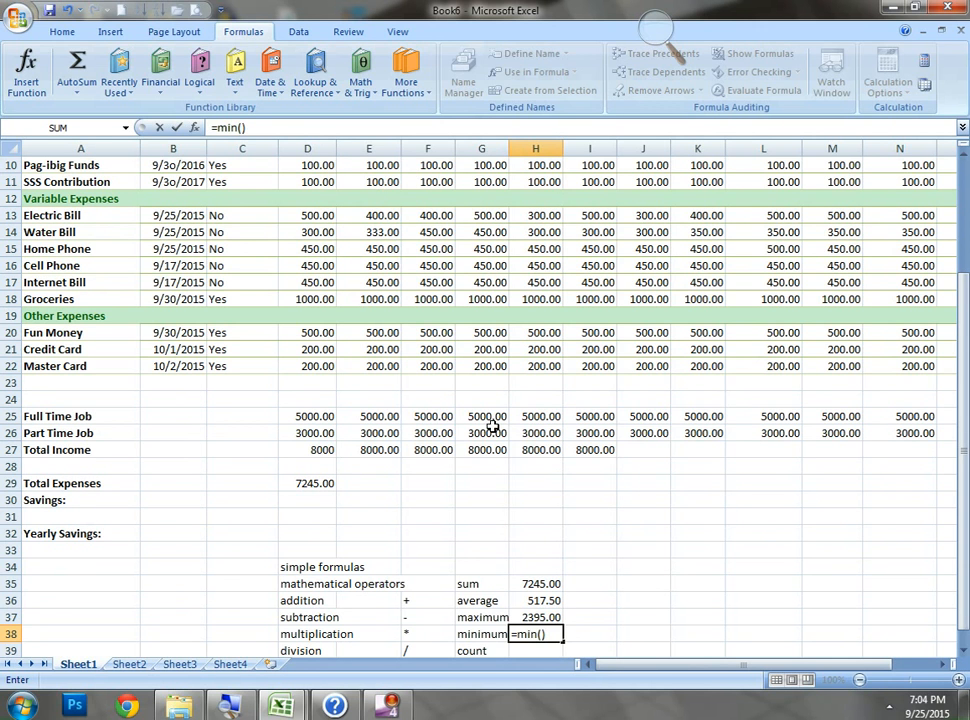
{"action": "left_click", "coordinate": [540, 633]}
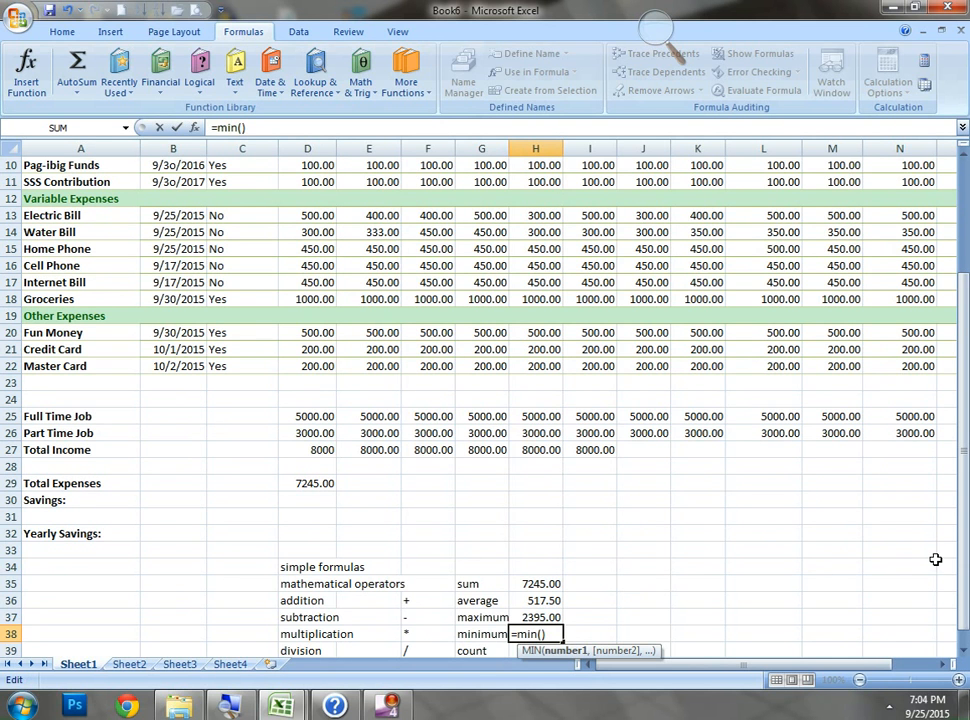
{"action": "left_click_drag", "start_coordinate": [957, 560], "coordinate": [963, 165]}
{"action": "left_click", "coordinate": [298, 271]}
{"action": "left_click_drag", "start_coordinate": [298, 271], "coordinate": [305, 523]}
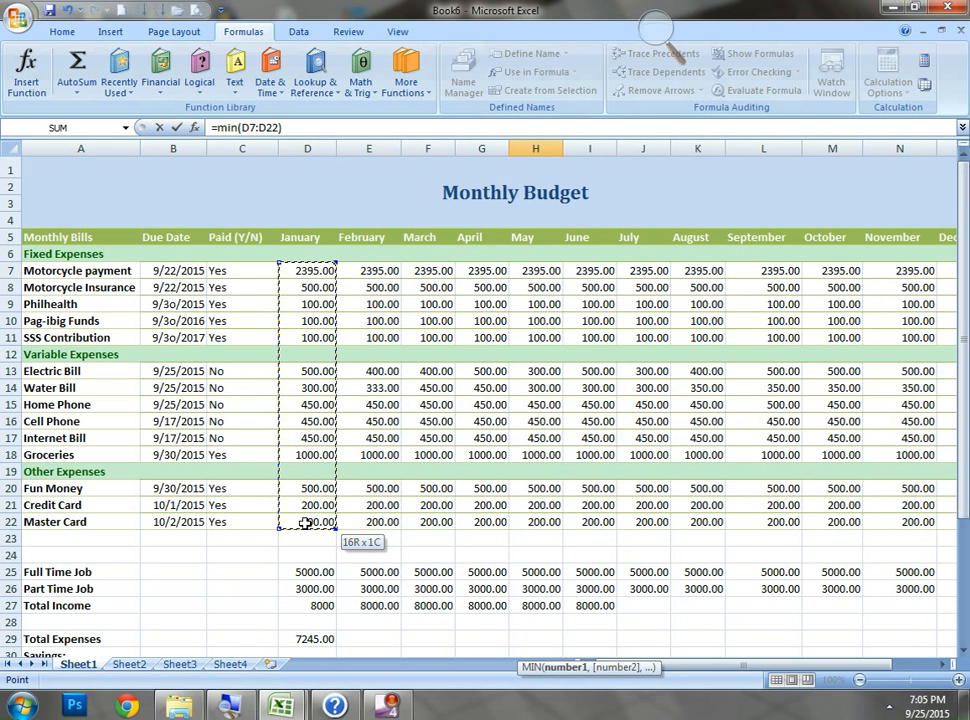
{"action": "key", "text": "Return"}
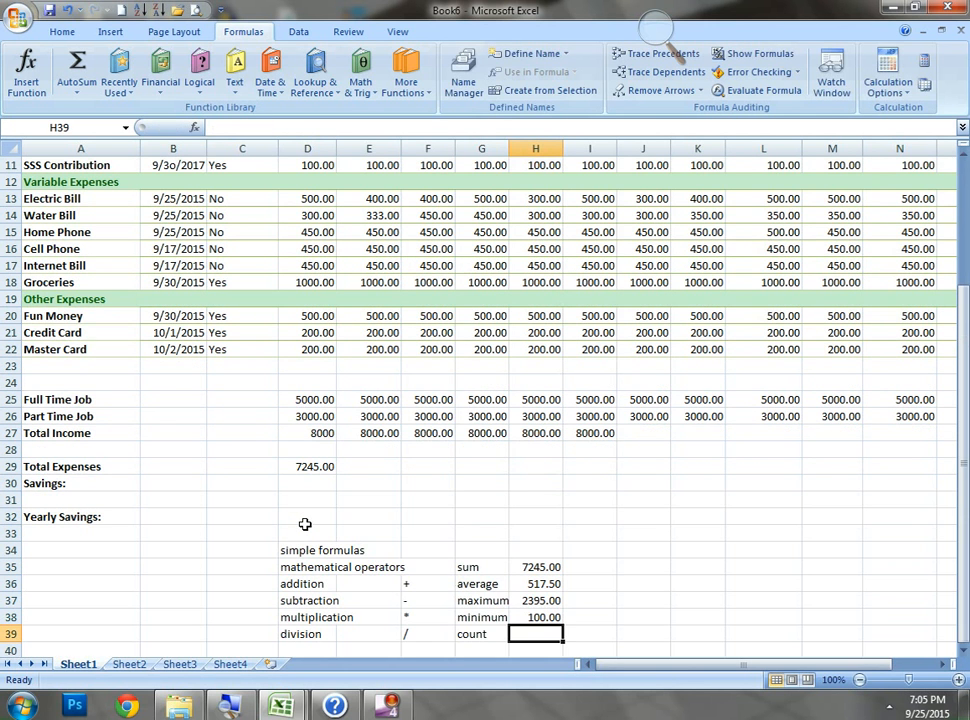
Count the numeric expense entries from January to December in H39 with the formula =count(D7:O22)
{"action": "type", "text": "="}
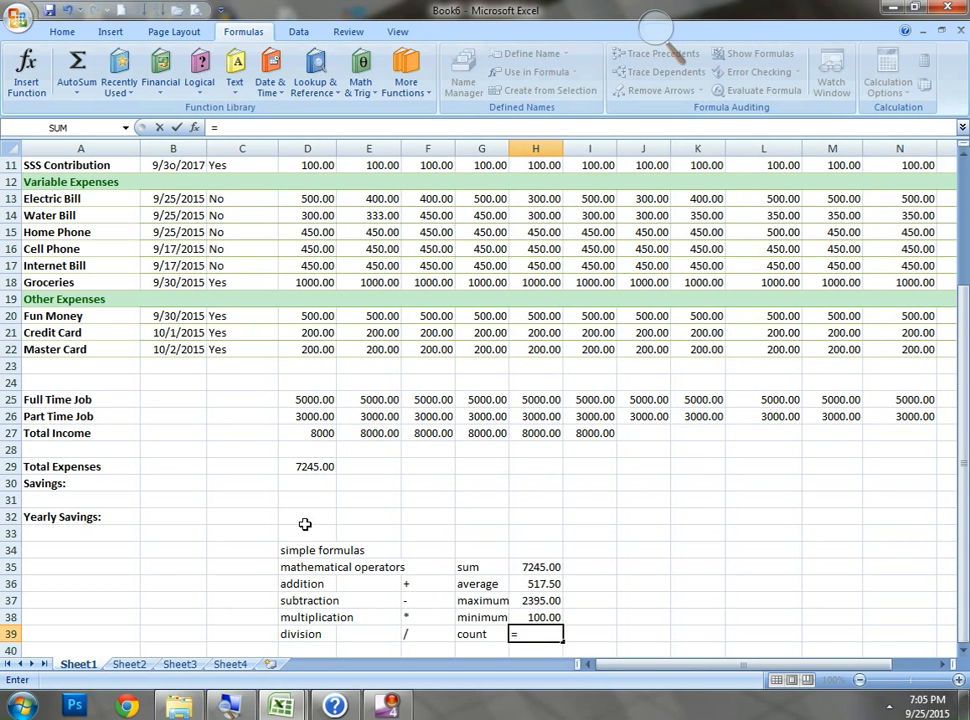
{"action": "type", "text": "co"}
{"action": "type", "text": "unt"}
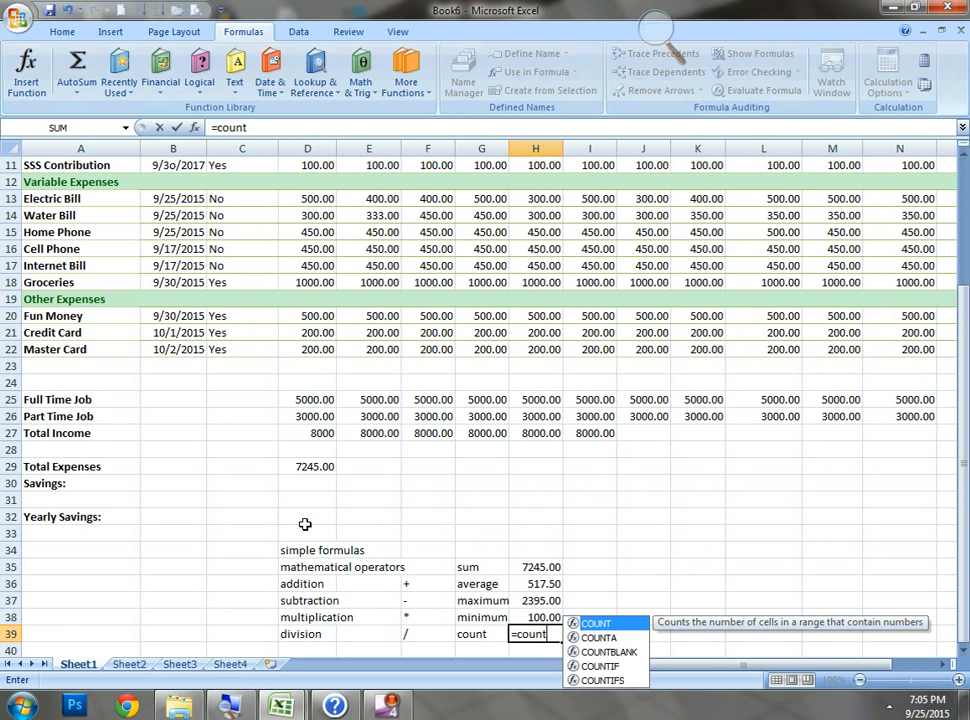
{"action": "type", "text": "("}
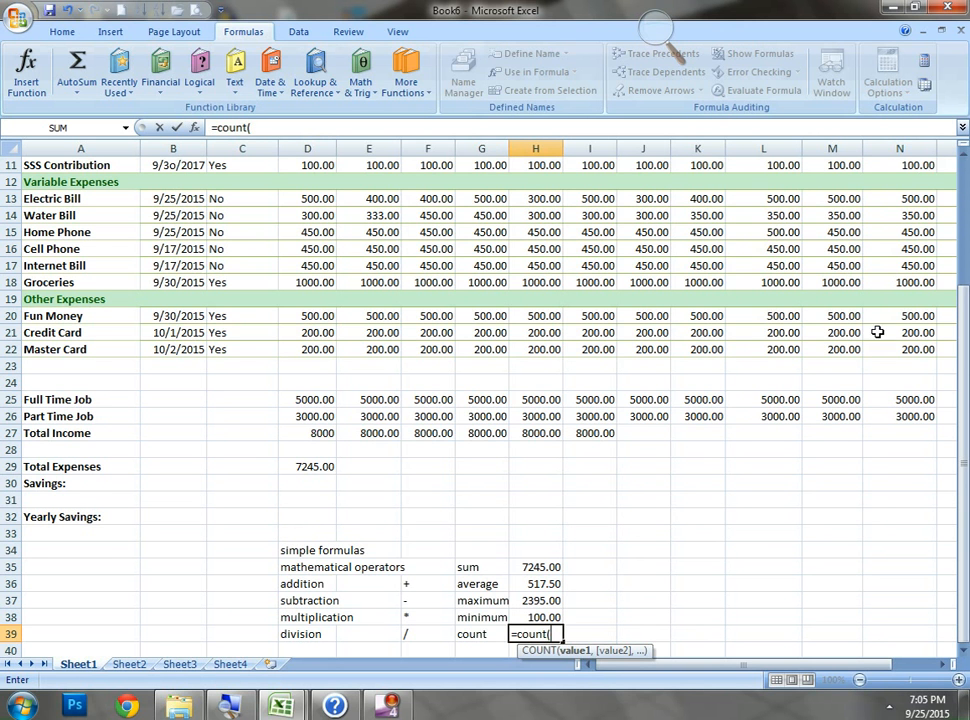
{"action": "scroll", "coordinate": [963, 394], "scroll_direction": "up", "scroll_amount": 4}
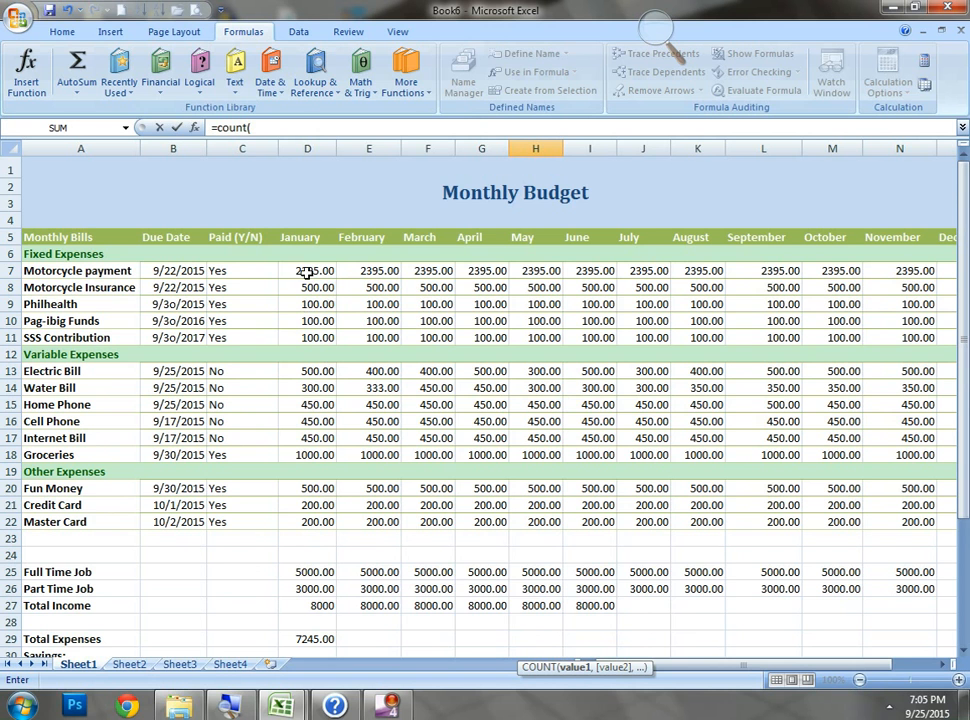
{"action": "left_click", "coordinate": [307, 271]}
{"action": "key", "text": "F8"}
{"action": "key", "text": "Down"}
{"action": "key", "text": "Down"}
{"action": "key", "text": "Down"}
{"action": "key", "text": "Down"}
{"action": "key", "text": "Down"}
{"action": "key", "text": "Down"}
{"action": "key", "text": "Down"}
{"action": "key", "text": "Down"}
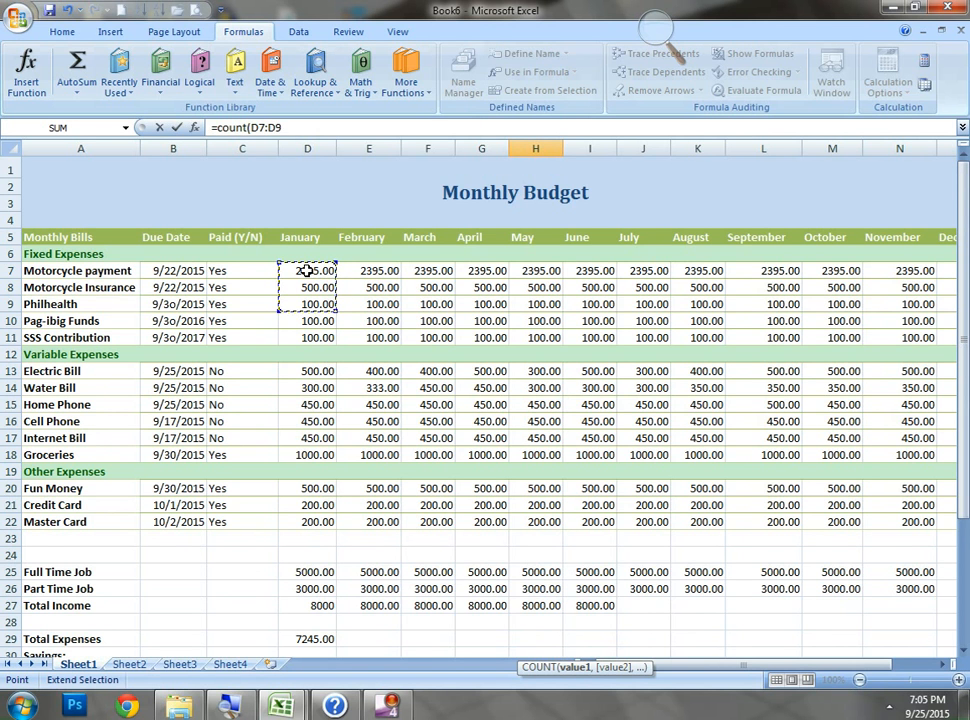
{"action": "key", "text": "Down"}
{"action": "key", "text": "Down"}
{"action": "key", "text": "Down"}
{"action": "key", "text": "Down"}
{"action": "key", "text": "Down"}
{"action": "key", "text": "Down"}
{"action": "key", "text": "Down"}
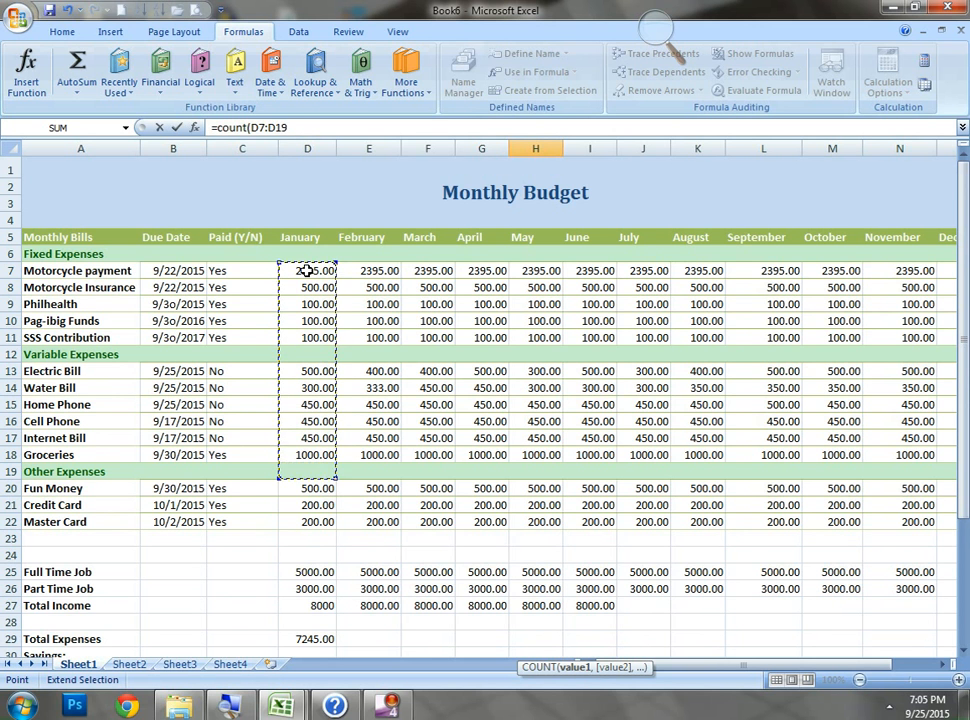
{"action": "key", "text": "Right"}
{"action": "key", "text": "Right"}
{"action": "key", "text": "Right"}
{"action": "key", "text": "Right"}
{"action": "key", "text": "Right"}
{"action": "key", "text": "Right"}
{"action": "key", "text": "Right"}
{"action": "key", "text": "Right"}
{"action": "key", "text": "Right"}
{"action": "key", "text": "Right"}
{"action": "key", "text": "Right"}
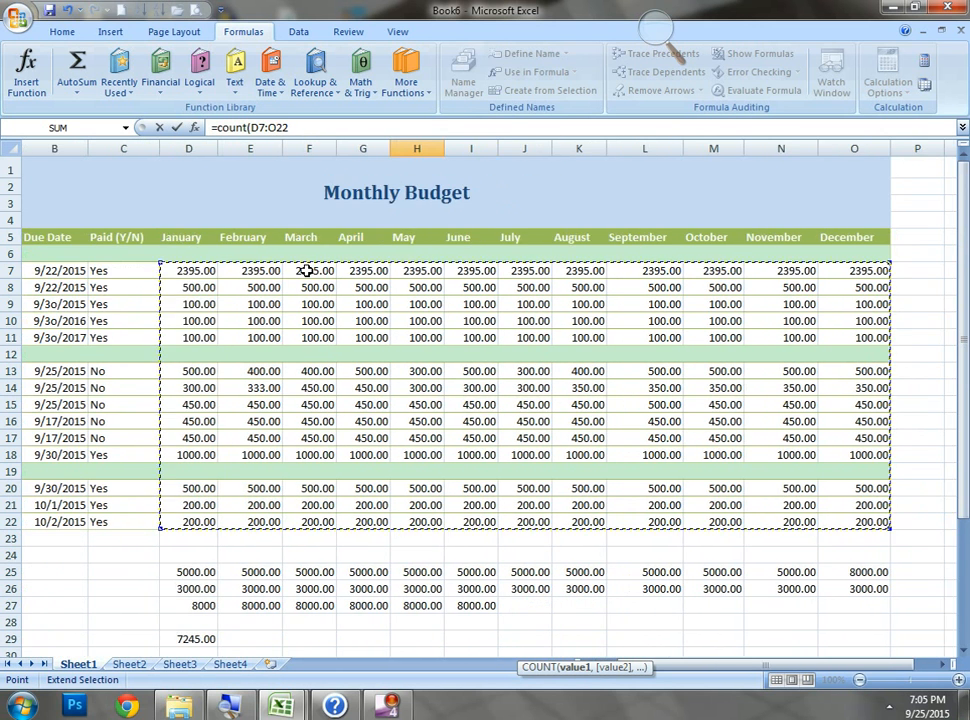
{"action": "type", "text": ")"}
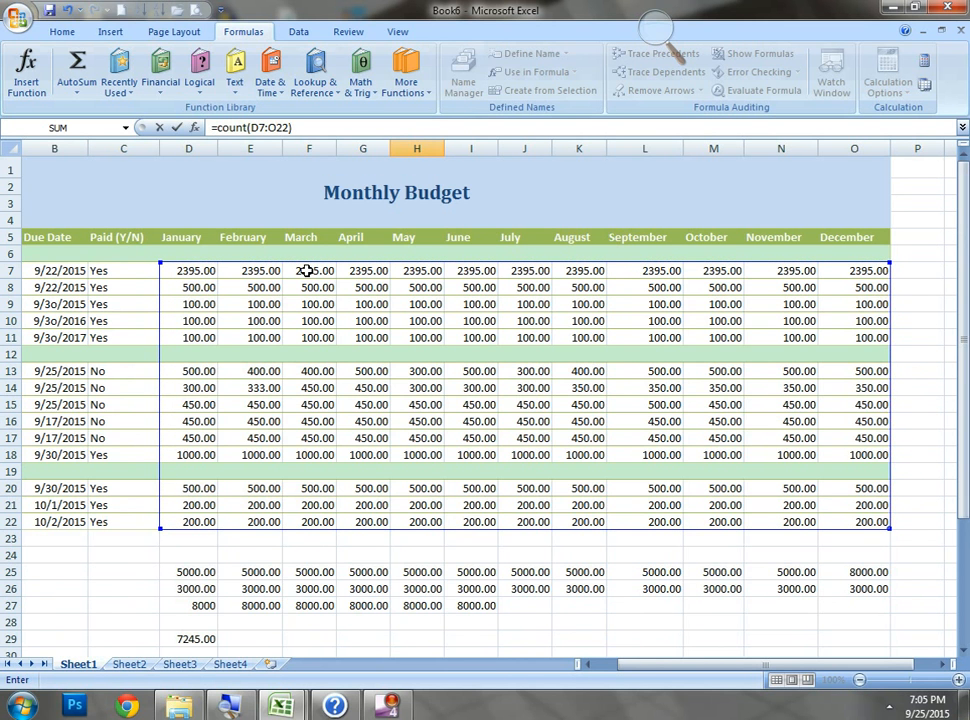
{"action": "key", "text": "Return"}
{"action": "key", "text": "Up"}
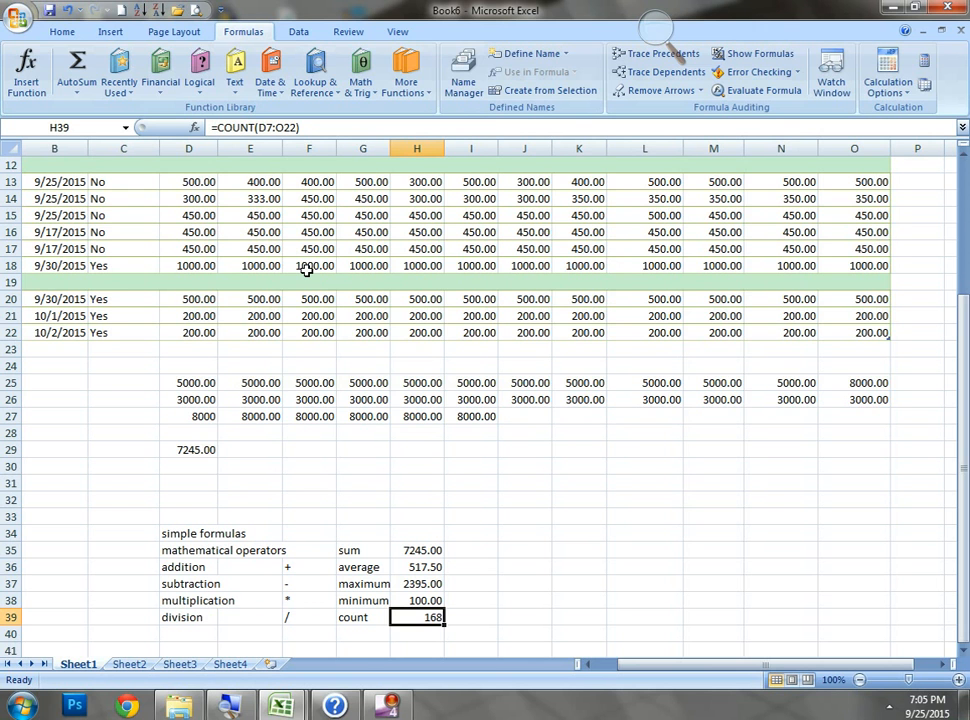
Copy June's total income formula in I27 across to December in O27 and check the copied formulas through September
{"action": "left_click", "coordinate": [469, 420]}
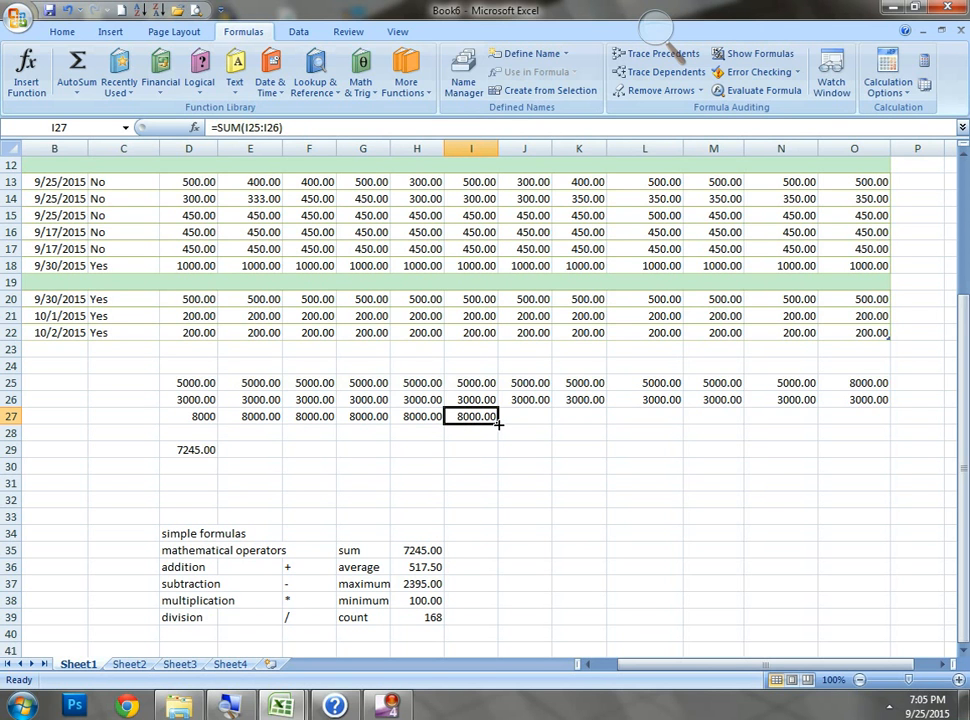
{"action": "left_click_drag", "start_coordinate": [498, 423], "coordinate": [862, 427]}
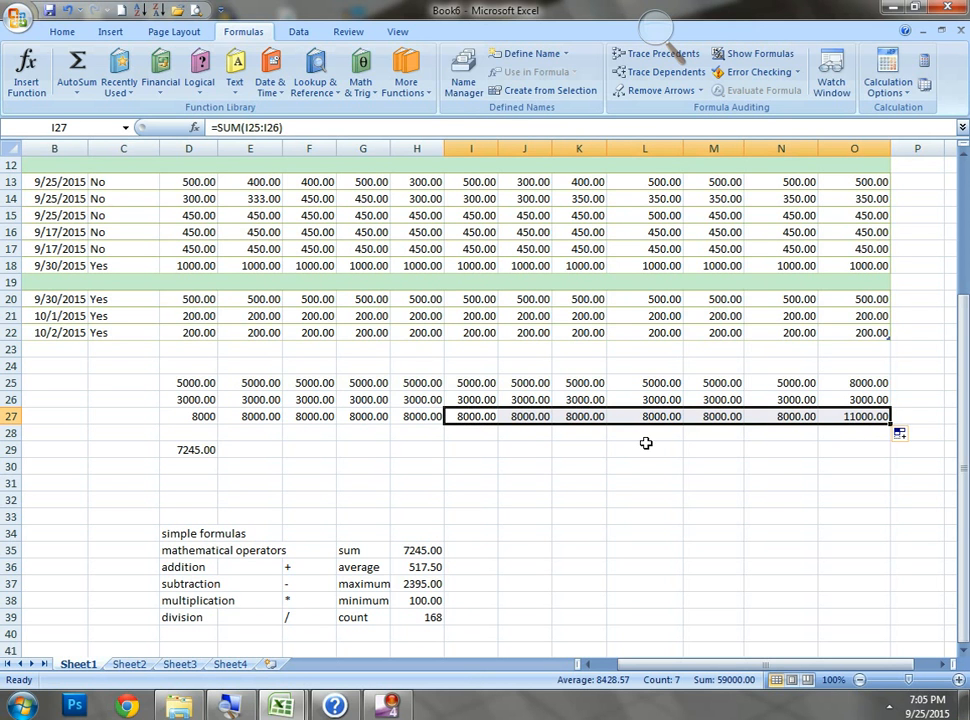
{"action": "left_click", "coordinate": [495, 414]}
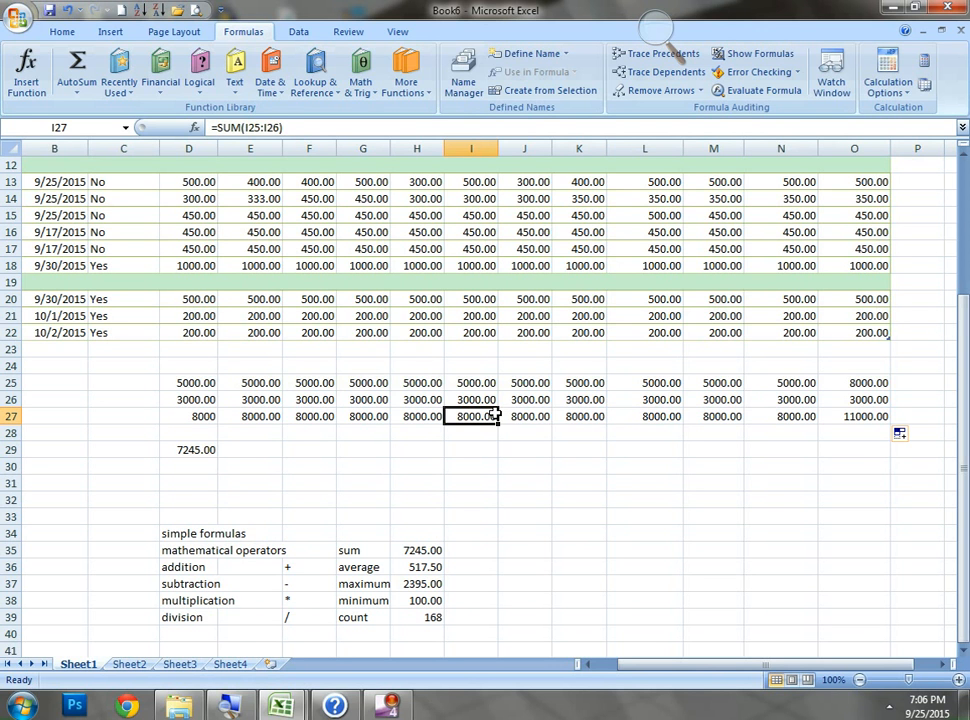
{"action": "key", "text": "Right"}
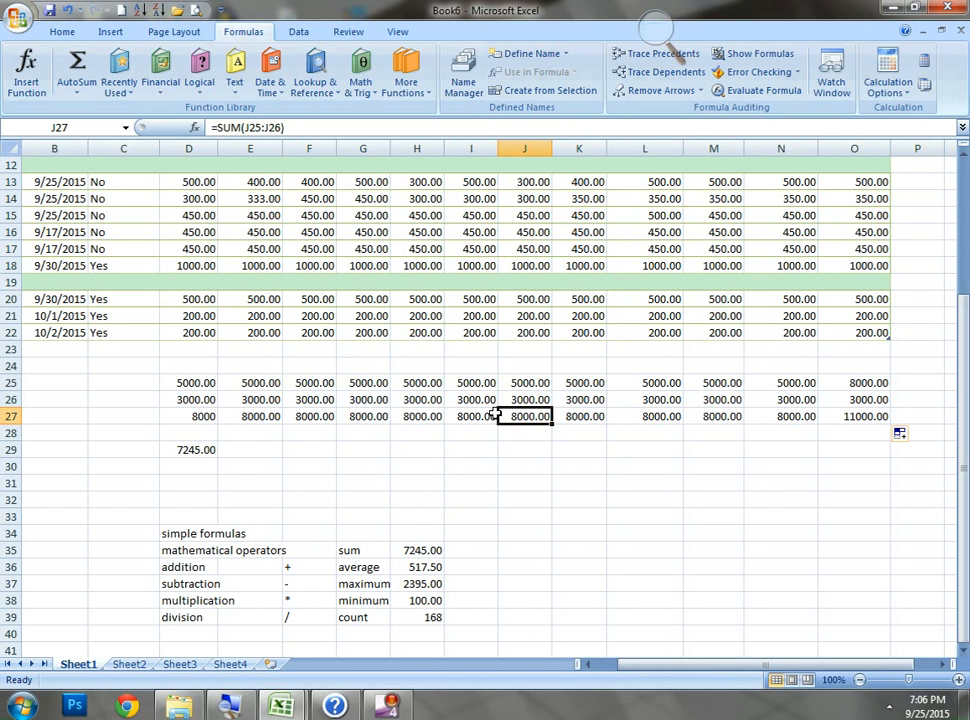
{"action": "key", "text": "Right"}
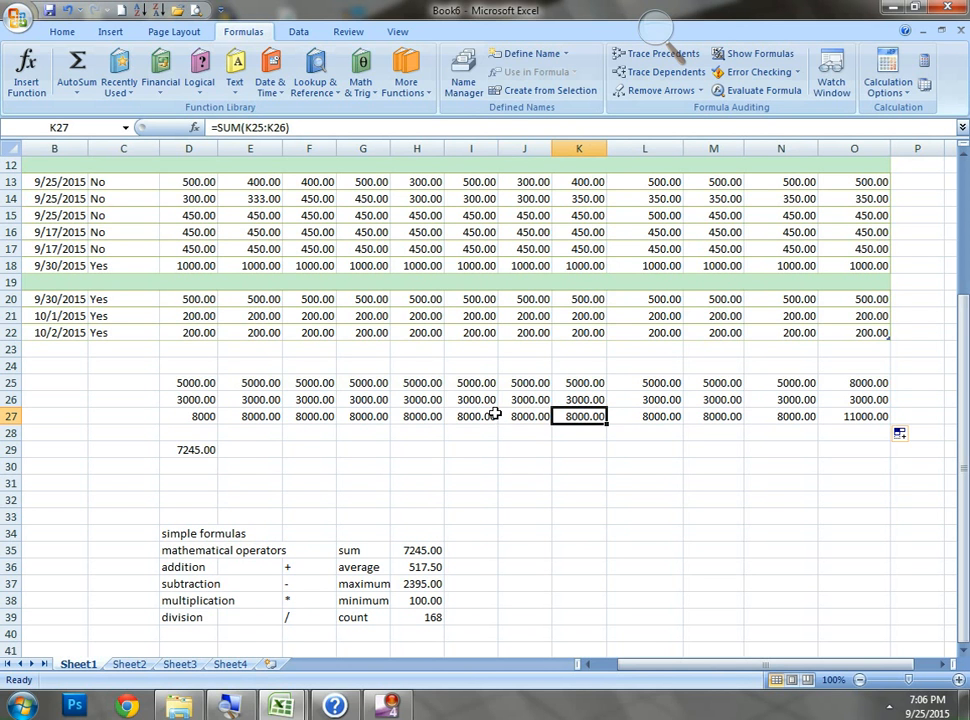
{"action": "key", "text": "Right"}
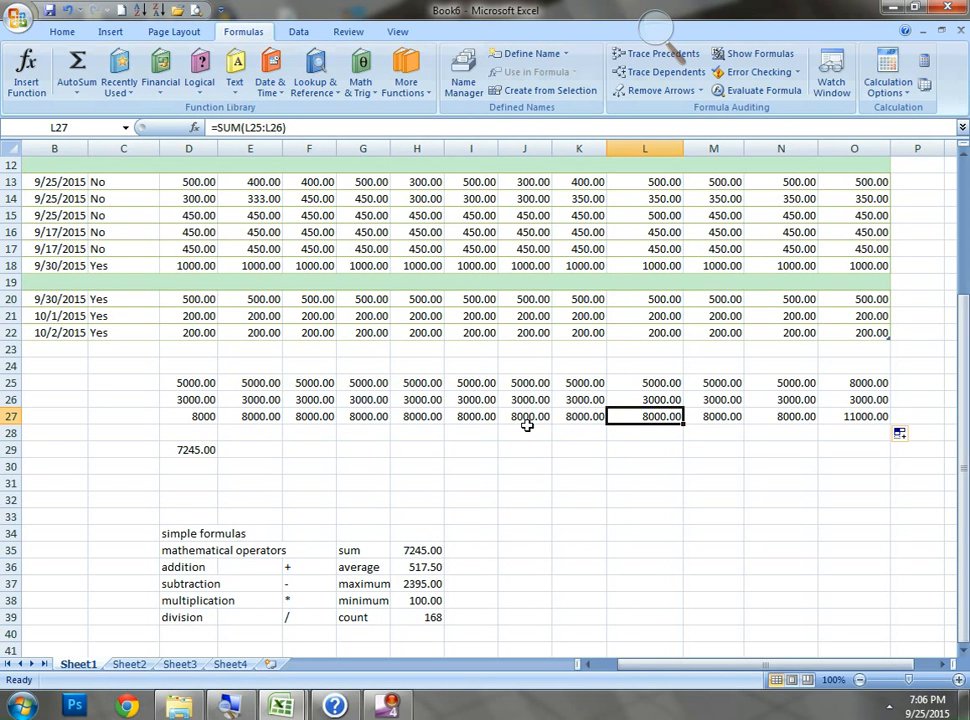
Copy July's total income formula from J27 down to J29 to demonstrate filling a formula vertically
{"action": "left_click", "coordinate": [525, 420]}
{"action": "left_click_drag", "start_coordinate": [551, 424], "coordinate": [546, 455]}
{"action": "left_click", "coordinate": [532, 434]}
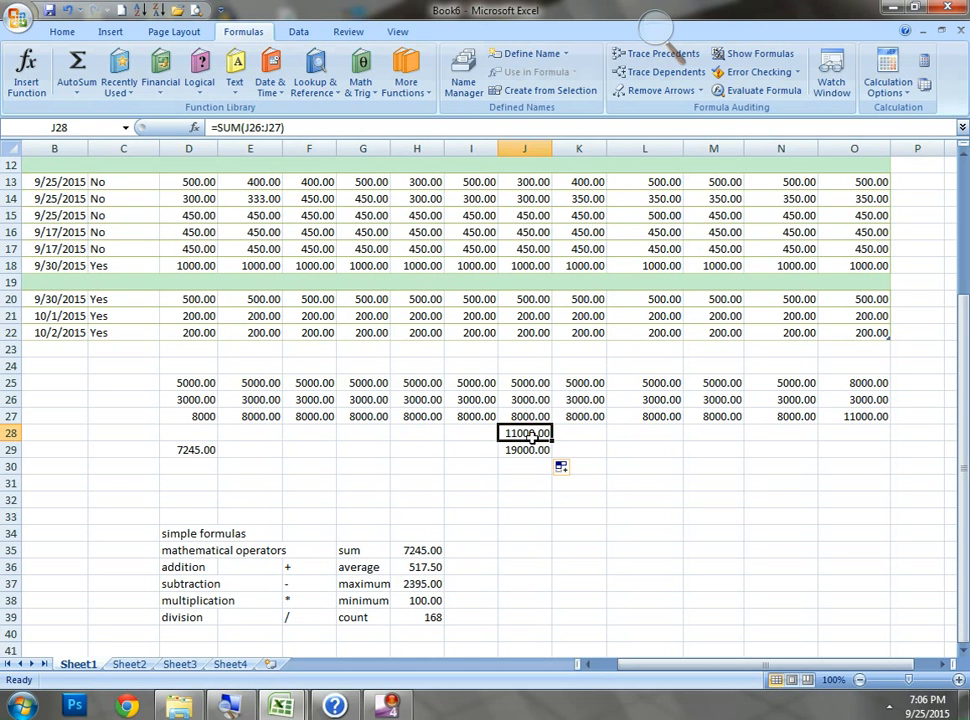
{"action": "key", "text": "Up"}
{"action": "key", "text": "Down"}
{"action": "key", "text": "Up"}
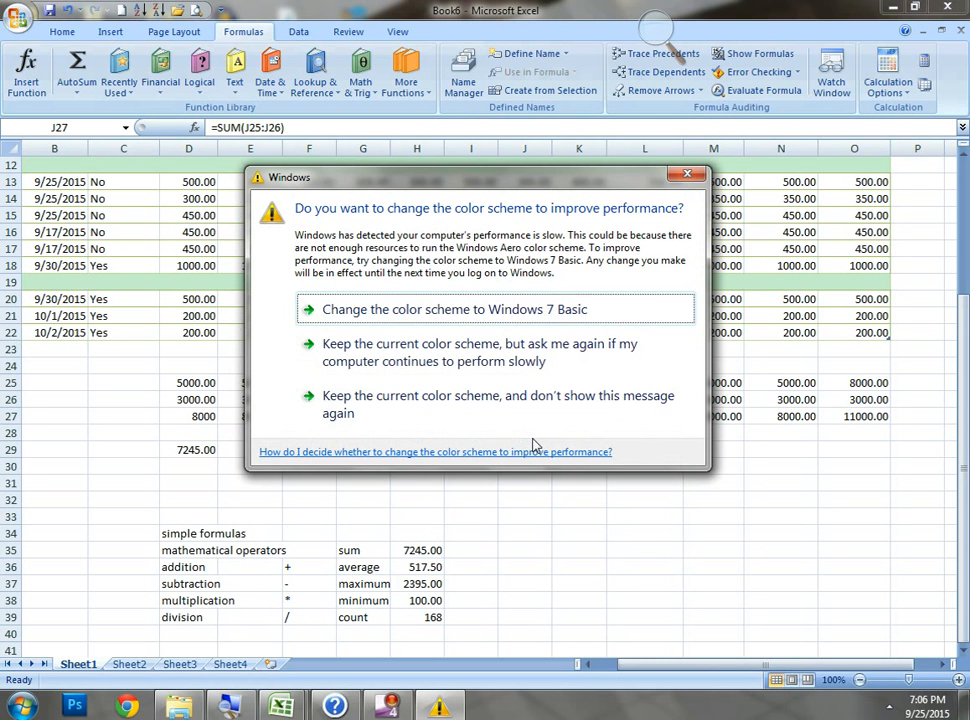
Dismiss the Windows color scheme prompt and compare the cell references of the formulas in J27 to J29
{"action": "left_click", "coordinate": [681, 174]}
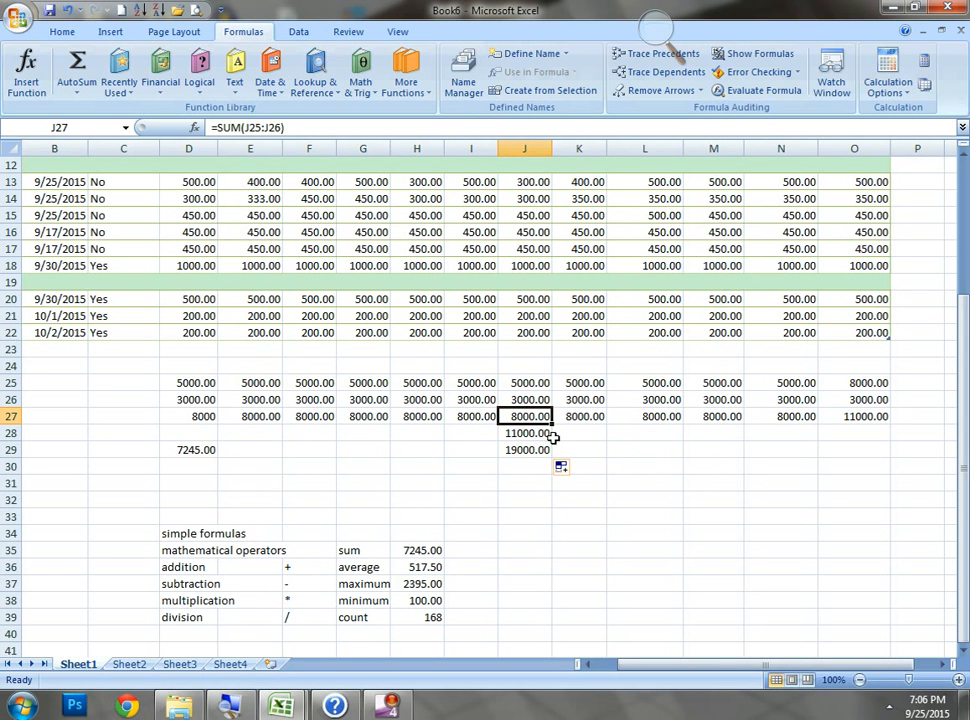
{"action": "left_click", "coordinate": [550, 434]}
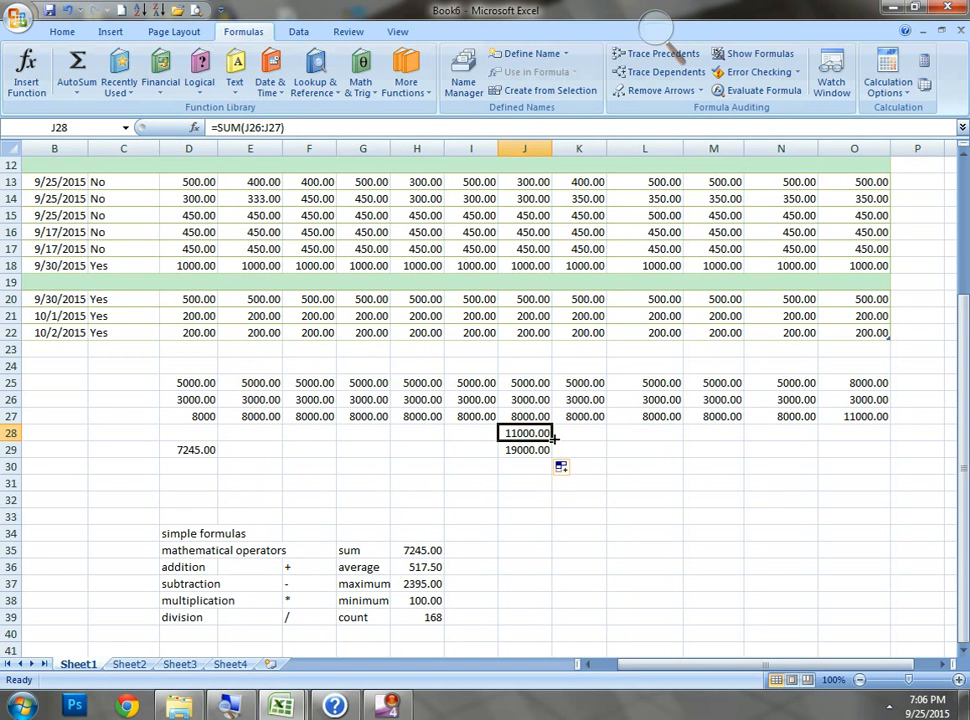
{"action": "key", "text": "Down"}
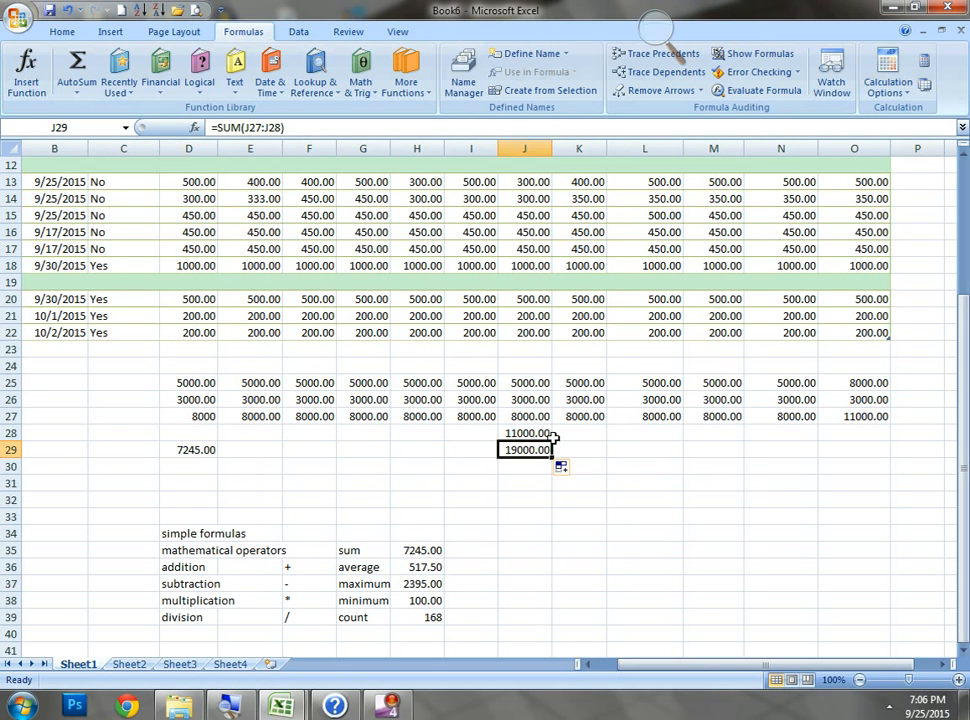
{"action": "key", "text": "Up"}
{"action": "key", "text": "Up"}
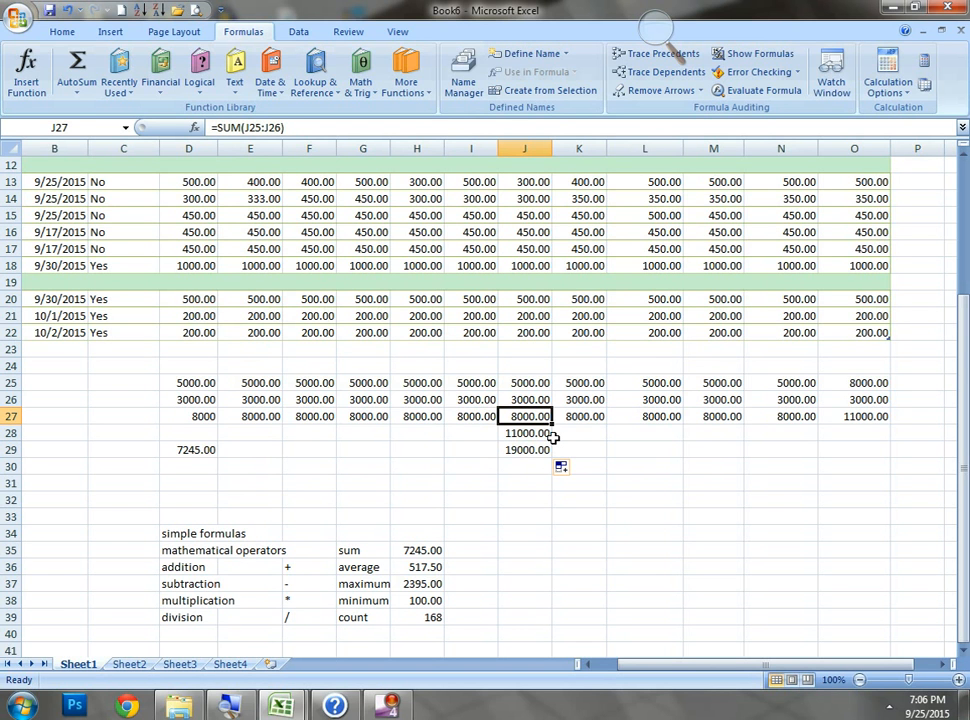
{"action": "key", "text": "Down"}
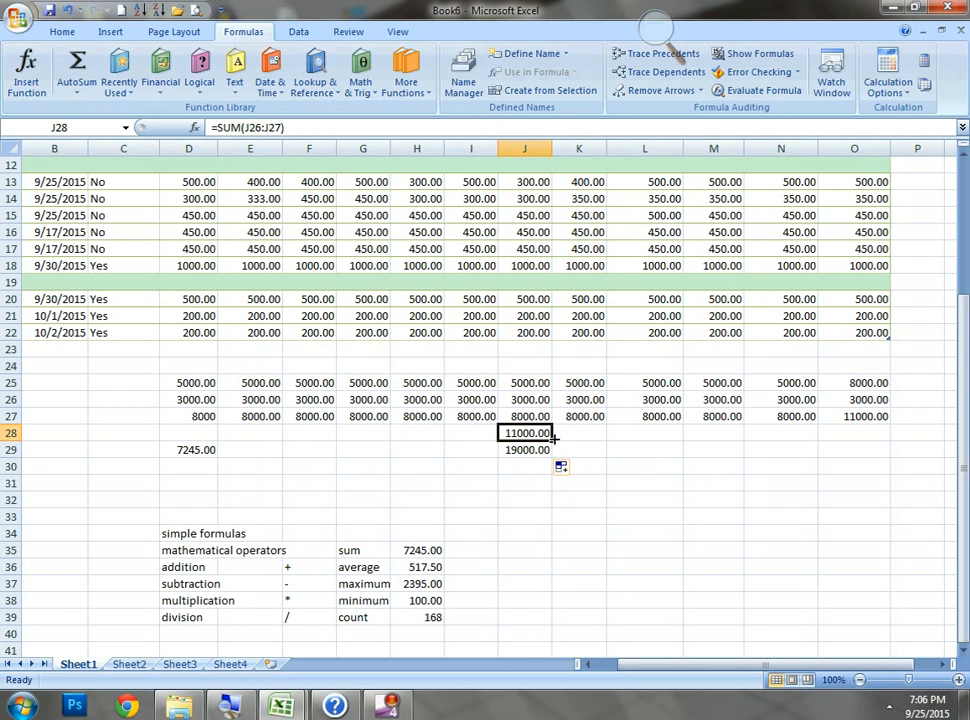
{"action": "key", "text": "Down"}
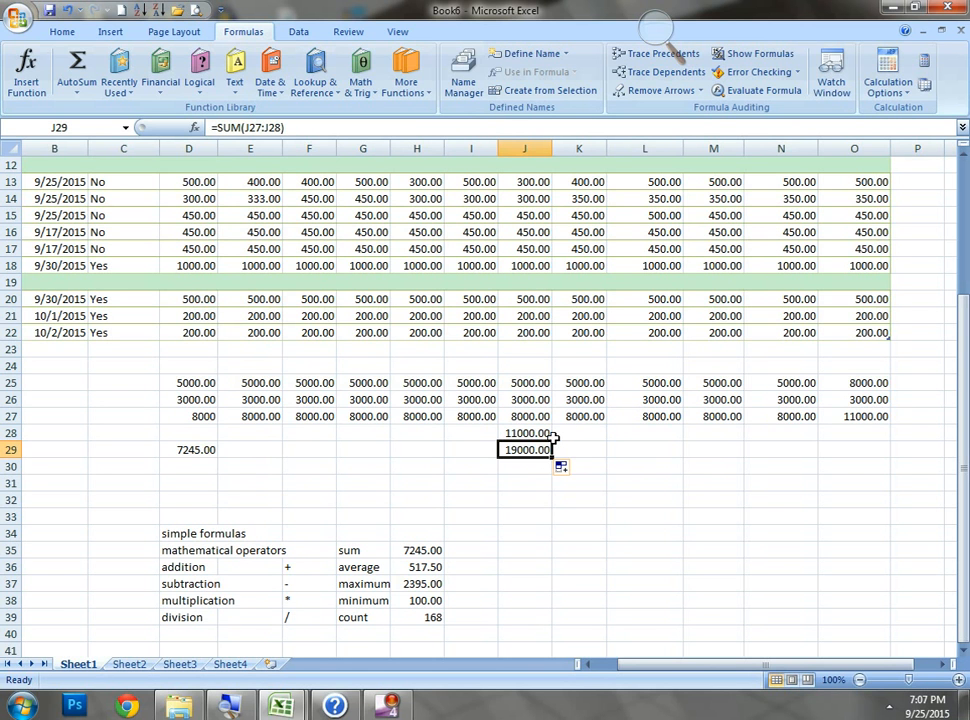
Delete the demonstration formulas from J28 and J29
{"action": "key", "text": "Up"}
{"action": "key", "text": "Delete"}
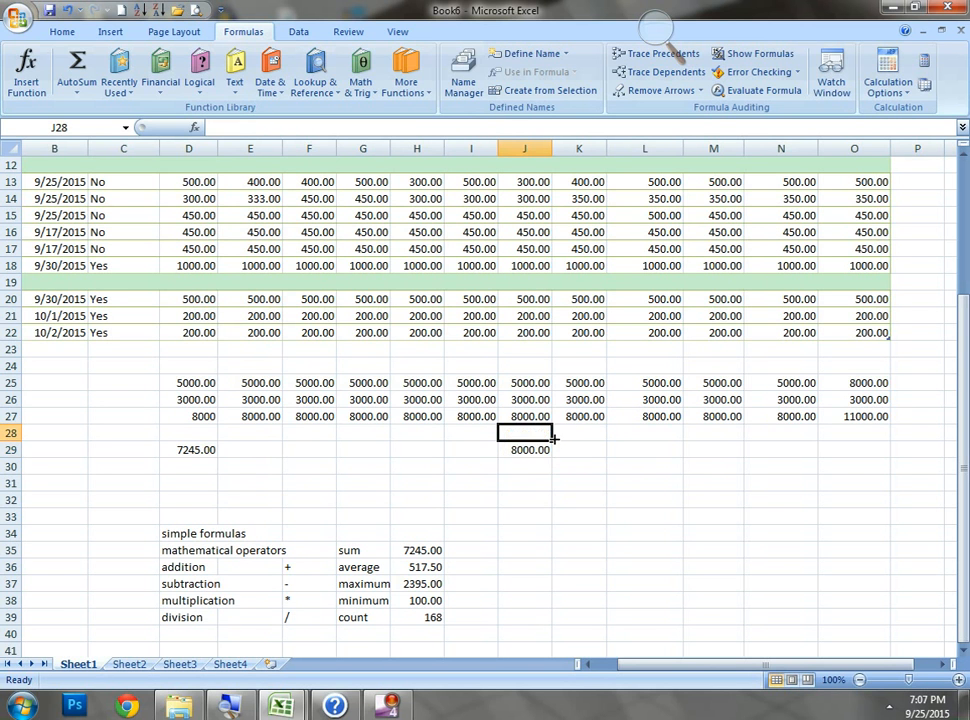
{"action": "key", "text": "Down"}
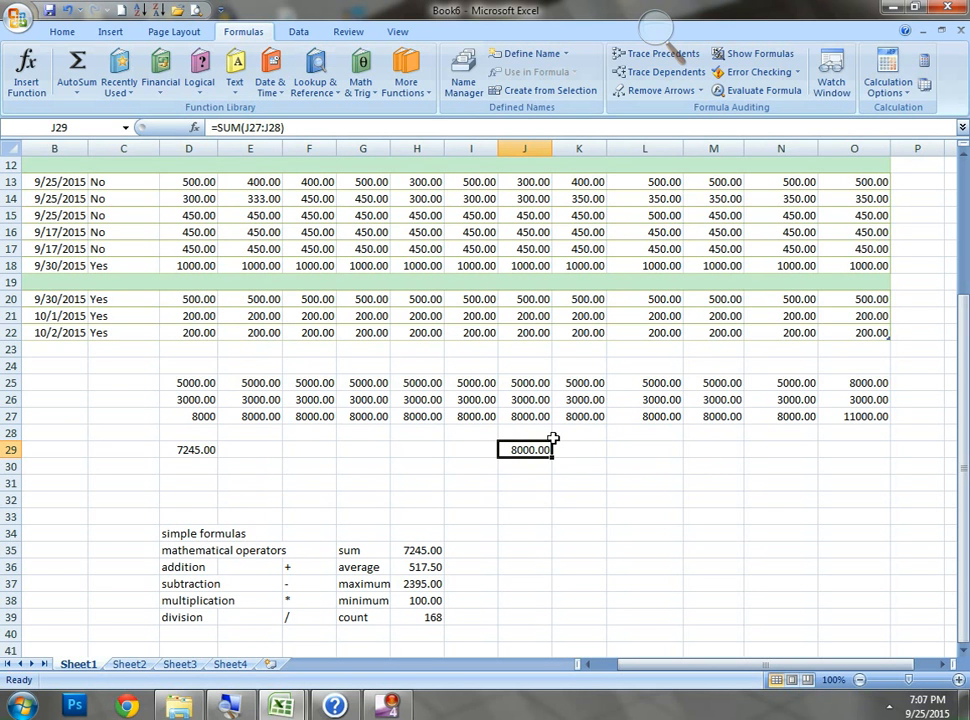
{"action": "key", "text": "Delete"}
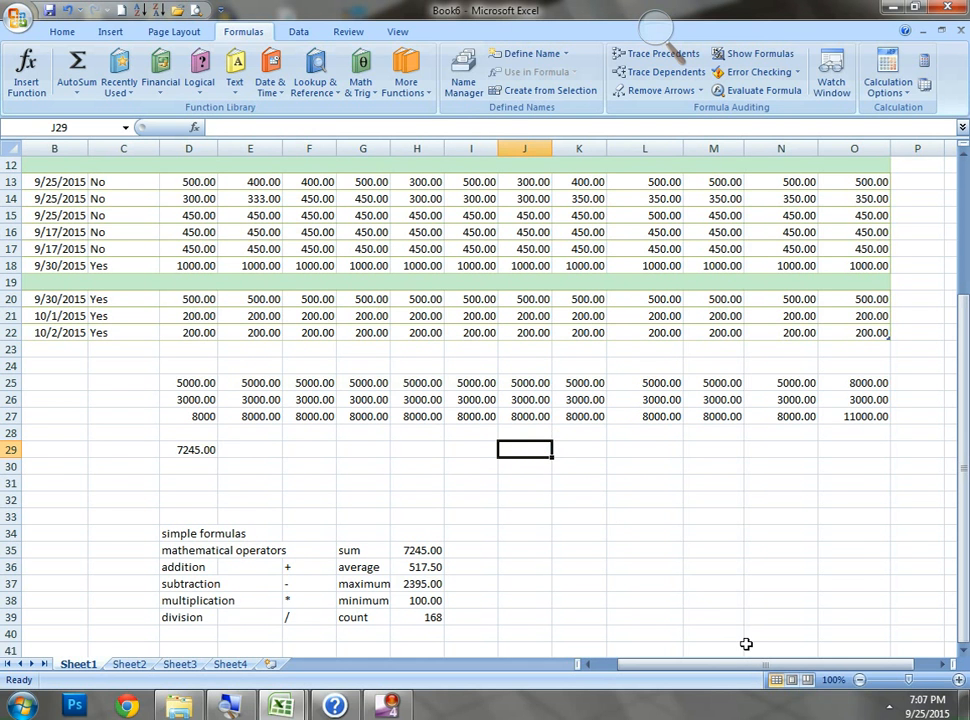
Copy January's total expenses formula in D29 across to December in O29
{"action": "left_click_drag", "start_coordinate": [729, 666], "coordinate": [695, 665]}
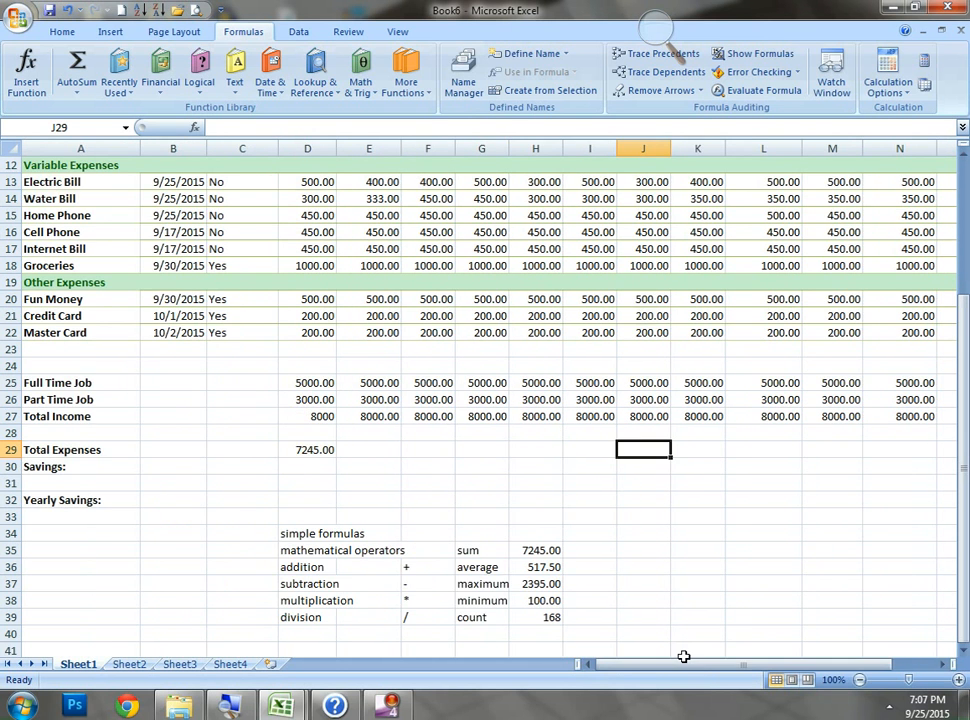
{"action": "left_click", "coordinate": [328, 453]}
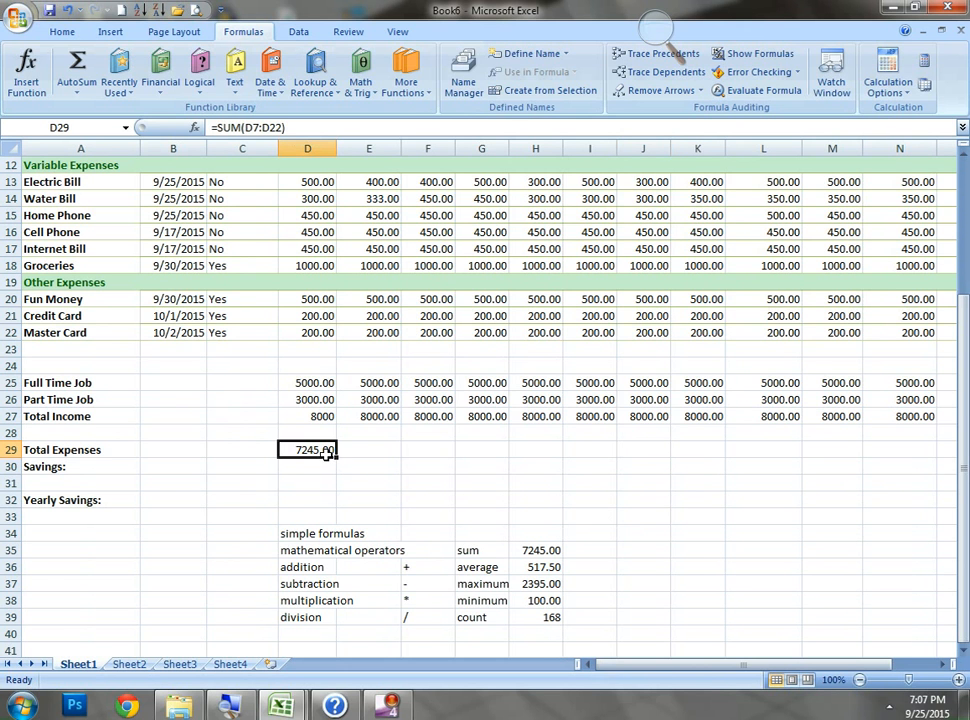
{"action": "left_click_drag", "start_coordinate": [335, 458], "coordinate": [811, 460]}
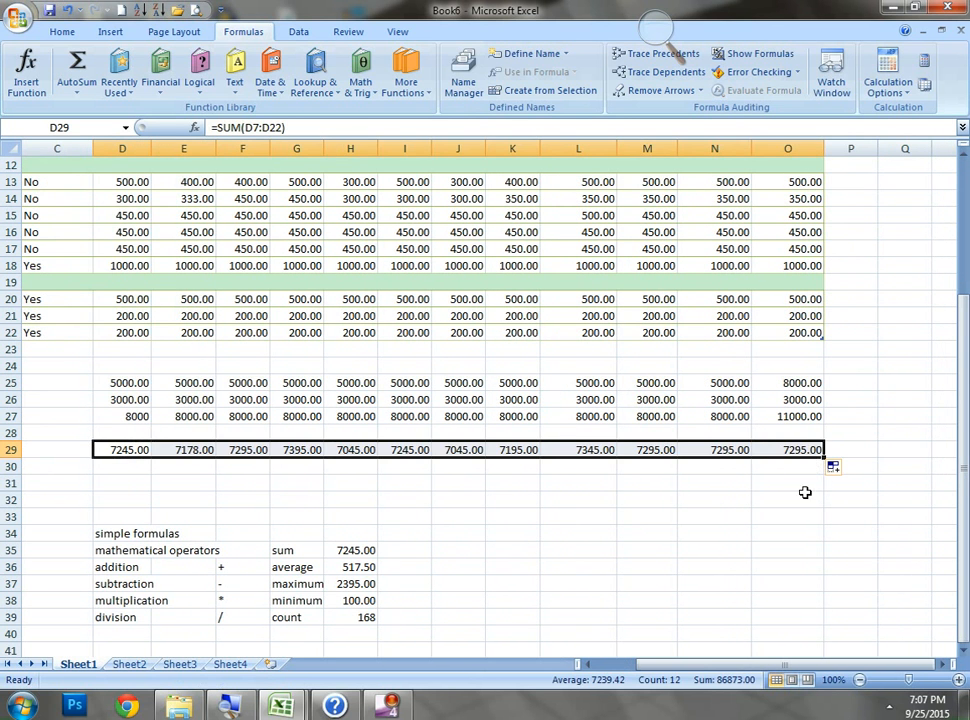
Calculate January's savings in D30 with the formula =D27-D29 and copy it across to December in O30
{"action": "left_click_drag", "start_coordinate": [788, 670], "coordinate": [760, 670]}
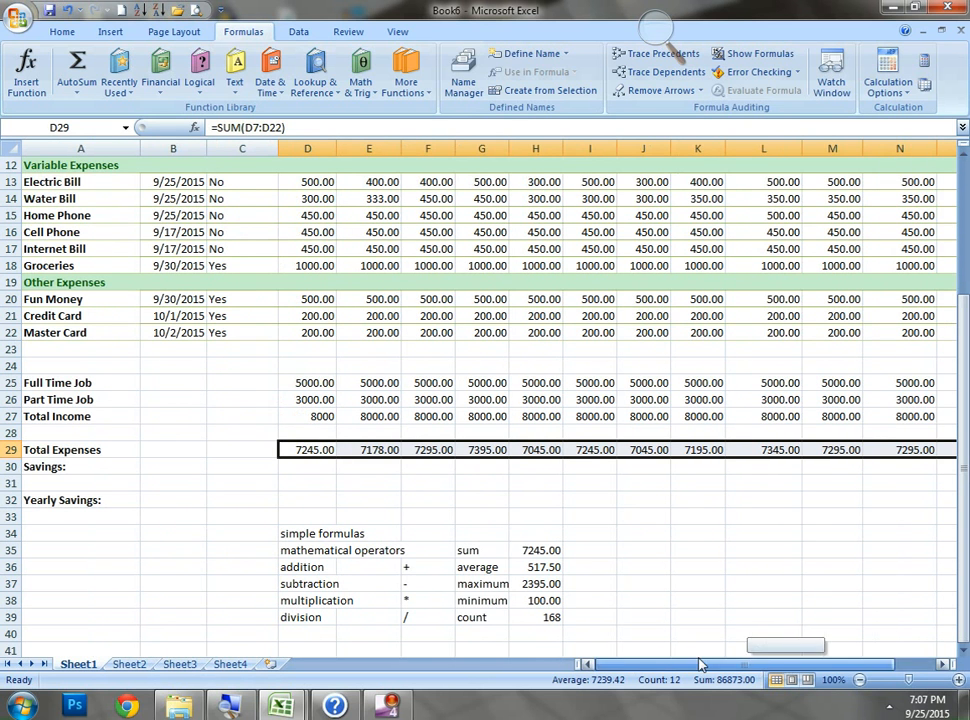
{"action": "left_click", "coordinate": [316, 469]}
{"action": "type", "text": "="}
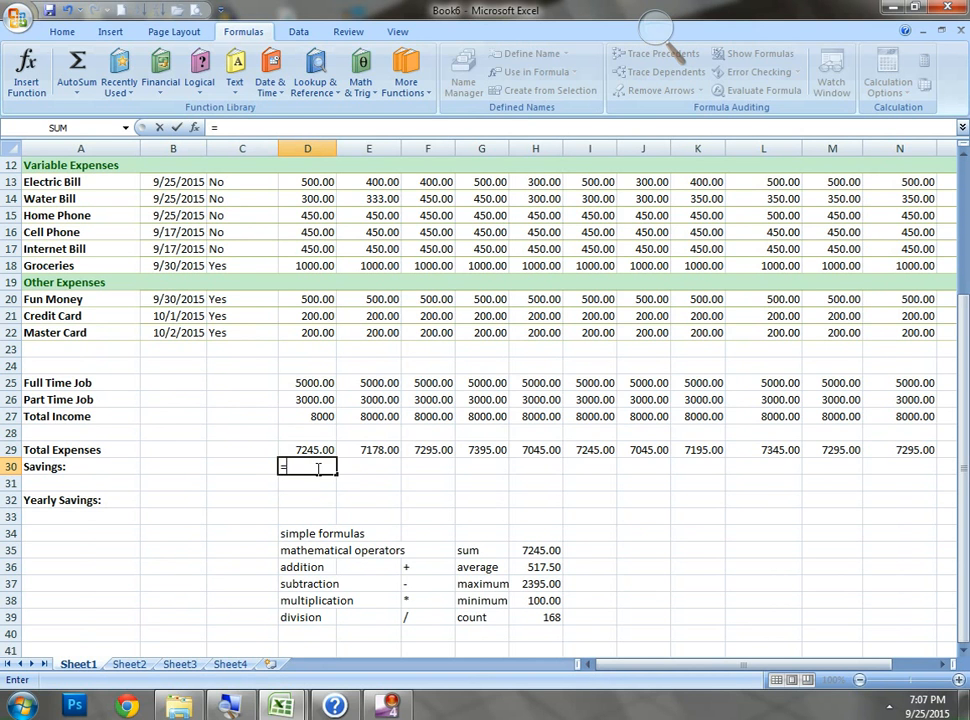
{"action": "left_click", "coordinate": [306, 419]}
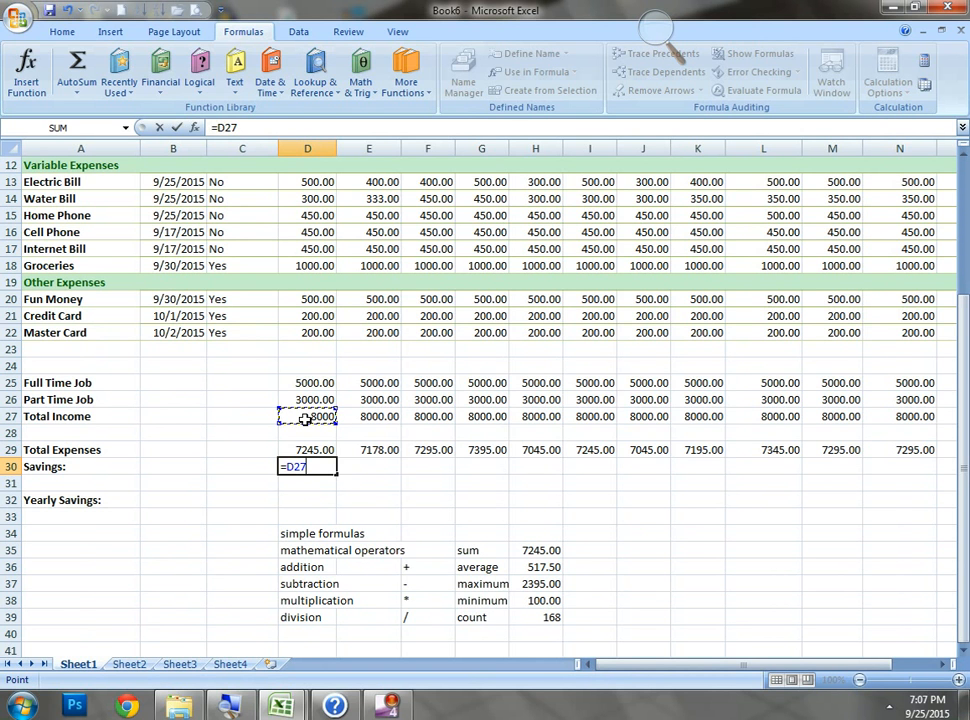
{"action": "type", "text": "-"}
{"action": "left_click", "coordinate": [305, 452]}
{"action": "key", "text": "Return"}
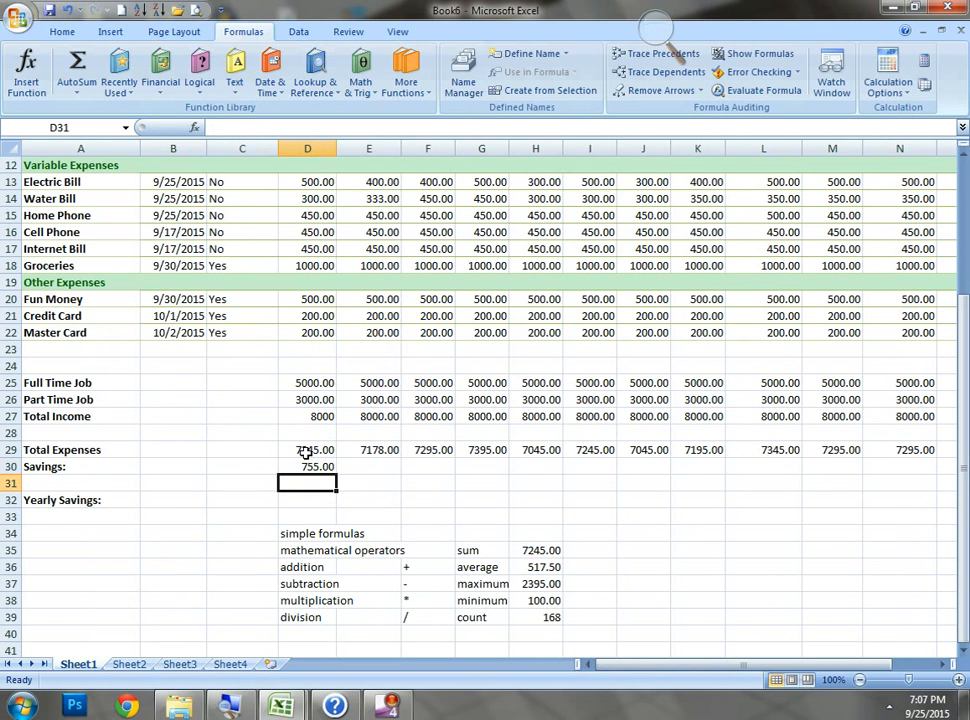
{"action": "left_click", "coordinate": [320, 465]}
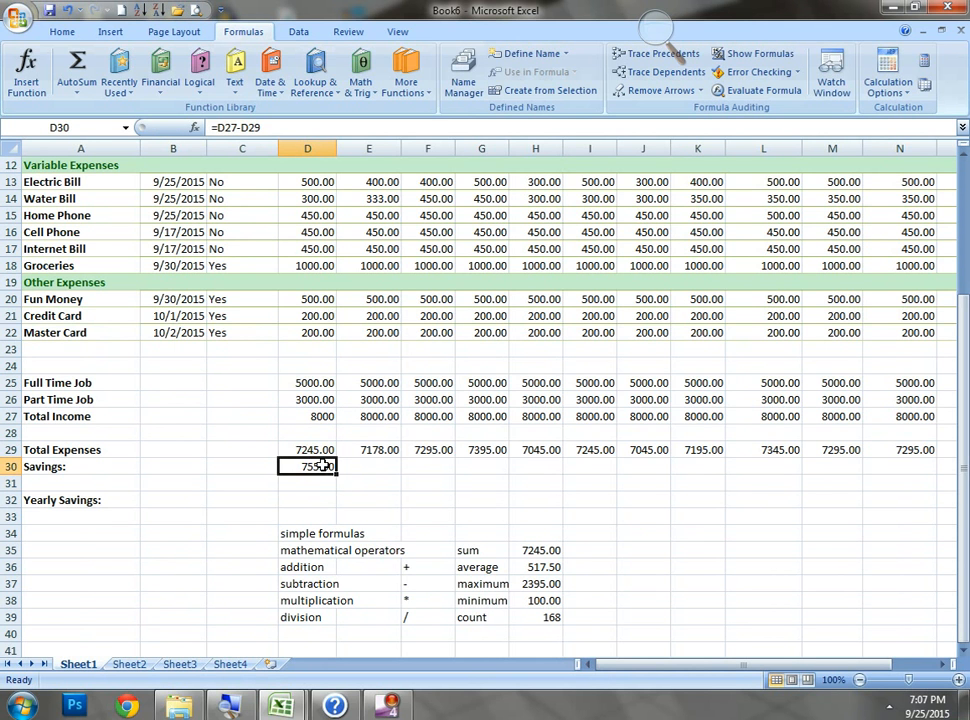
{"action": "left_click_drag", "start_coordinate": [338, 473], "coordinate": [862, 467]}
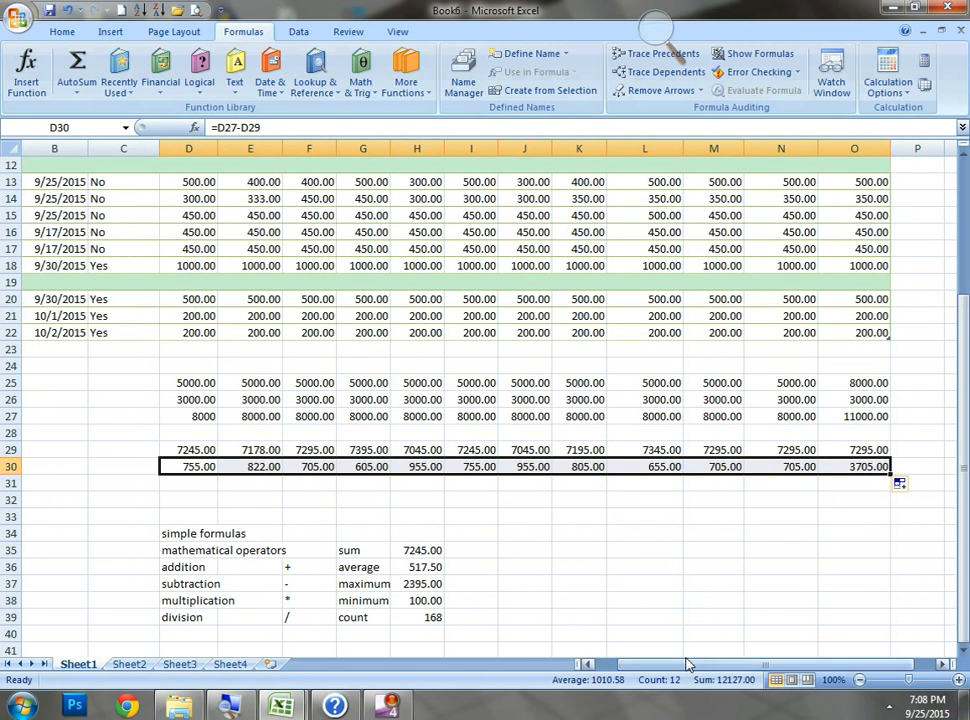
Start a formula in the Yearly Savings cell B32 and try to insert the Sum function with AutoSum
{"action": "left_click_drag", "start_coordinate": [684, 668], "coordinate": [657, 668]}
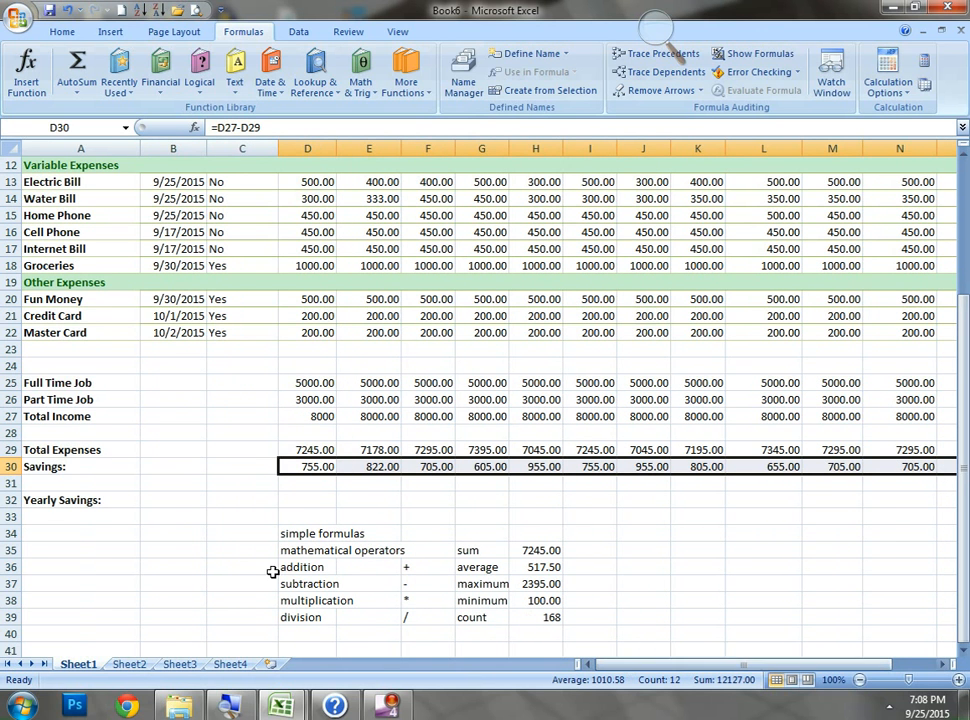
{"action": "left_click", "coordinate": [180, 502]}
{"action": "type", "text": "="}
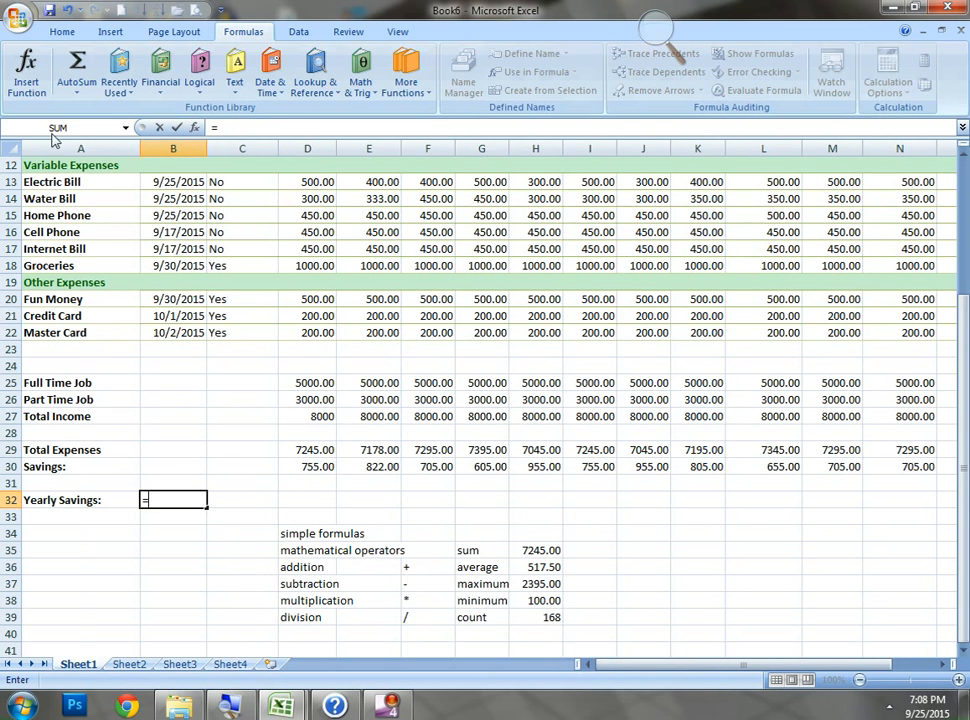
{"action": "left_click", "coordinate": [72, 82]}
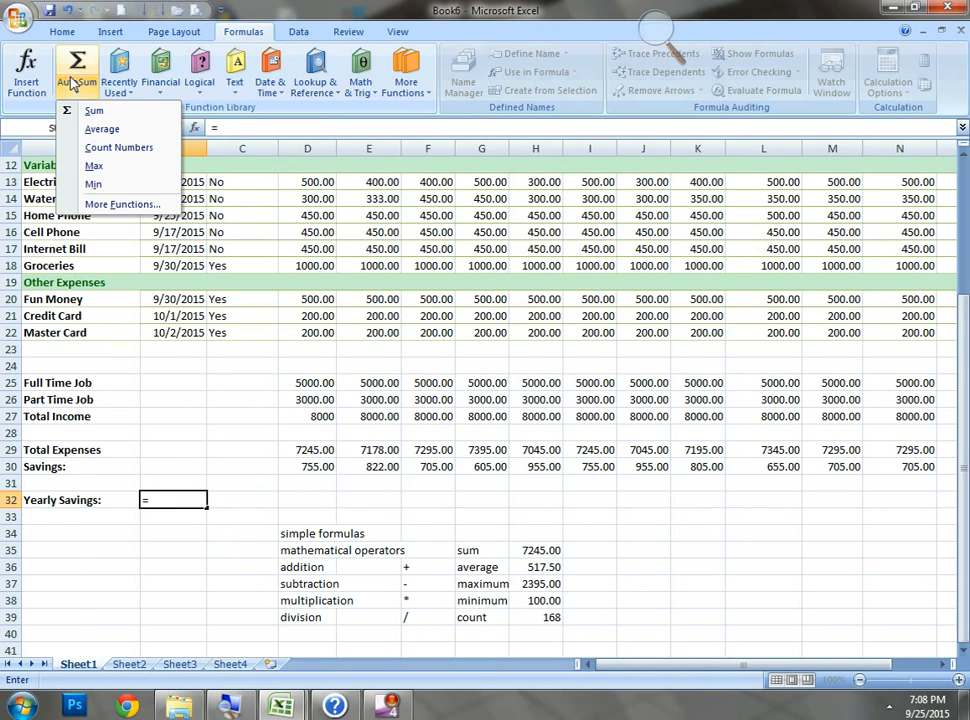
{"action": "left_click", "coordinate": [88, 113]}
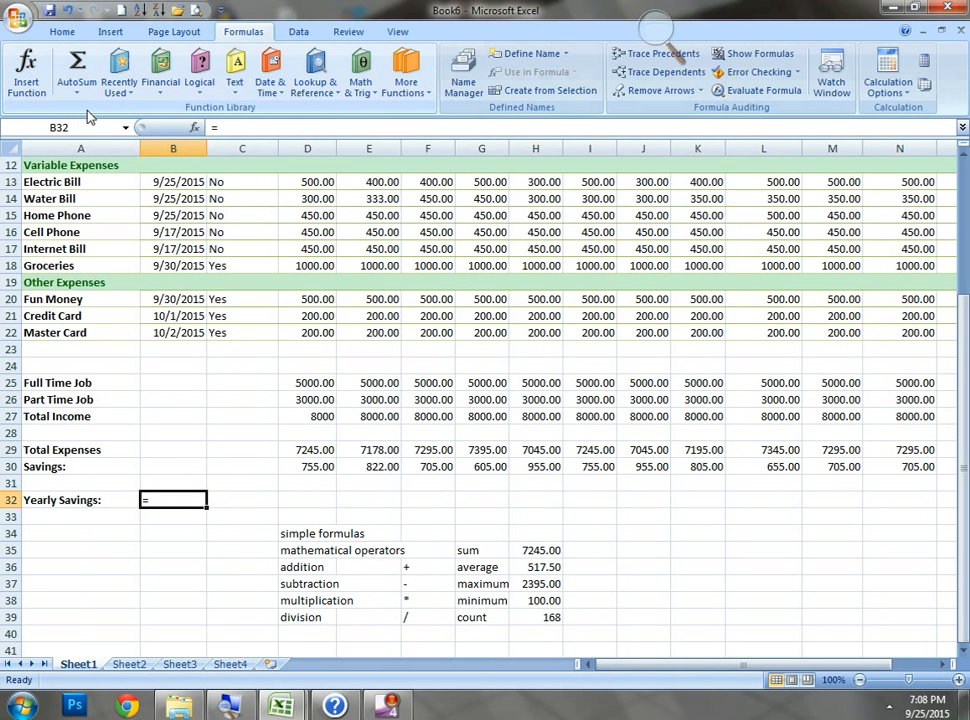
Complete the yearly savings formula in B32 as =sum(D30:O30), covering the savings from January to December
{"action": "double_click", "coordinate": [165, 500]}
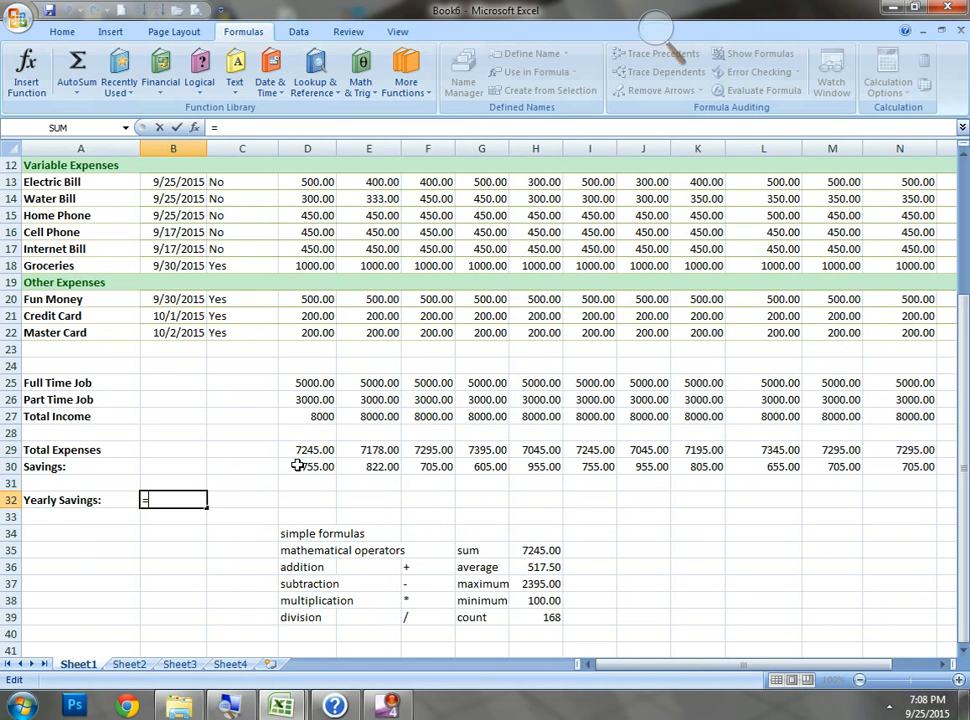
{"action": "type", "text": "sum"}
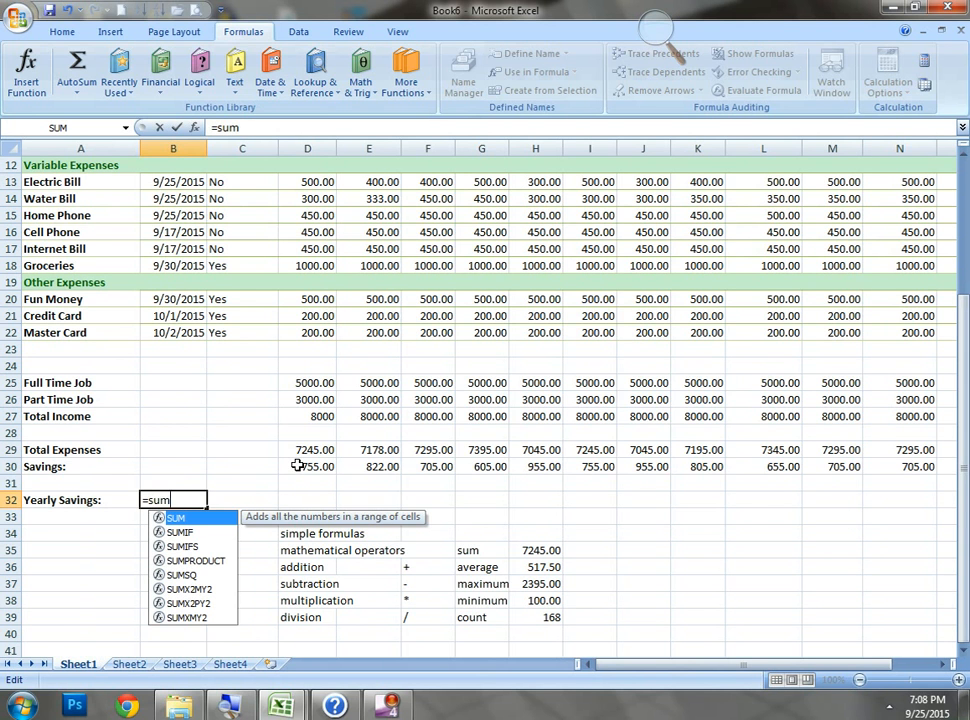
{"action": "type", "text": "("}
{"action": "left_click", "coordinate": [297, 466]}
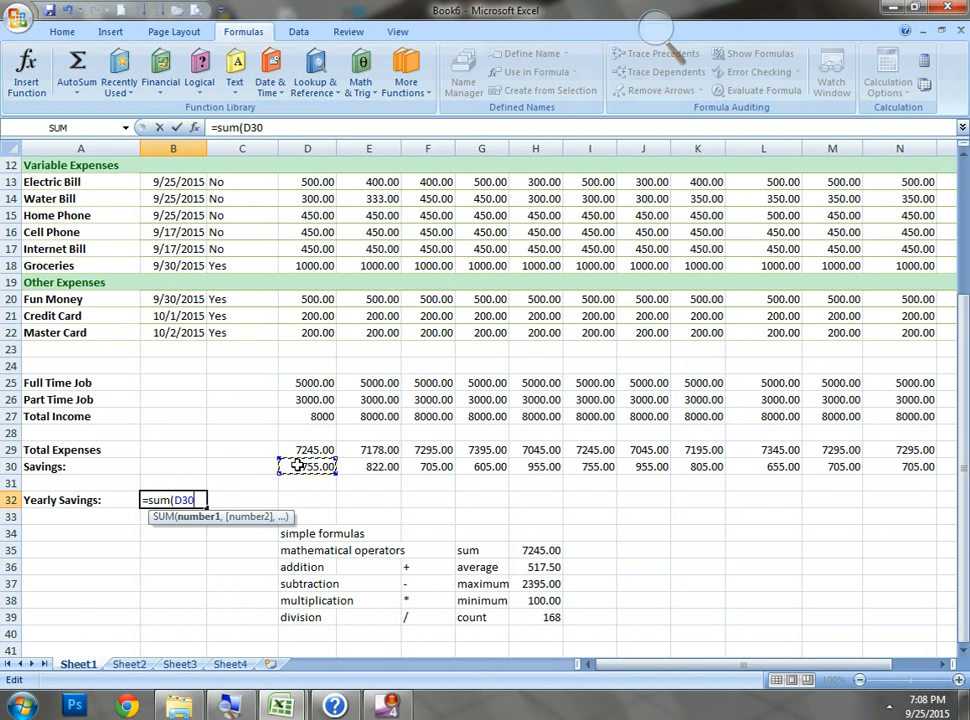
{"action": "key", "text": "shift+Right"}
{"action": "key", "text": "shift+Right"}
{"action": "key", "text": "shift+Right"}
{"action": "key", "text": "shift+Right"}
{"action": "key", "text": "shift+Right"}
{"action": "key", "text": "shift+Right"}
{"action": "key", "text": "shift+Right"}
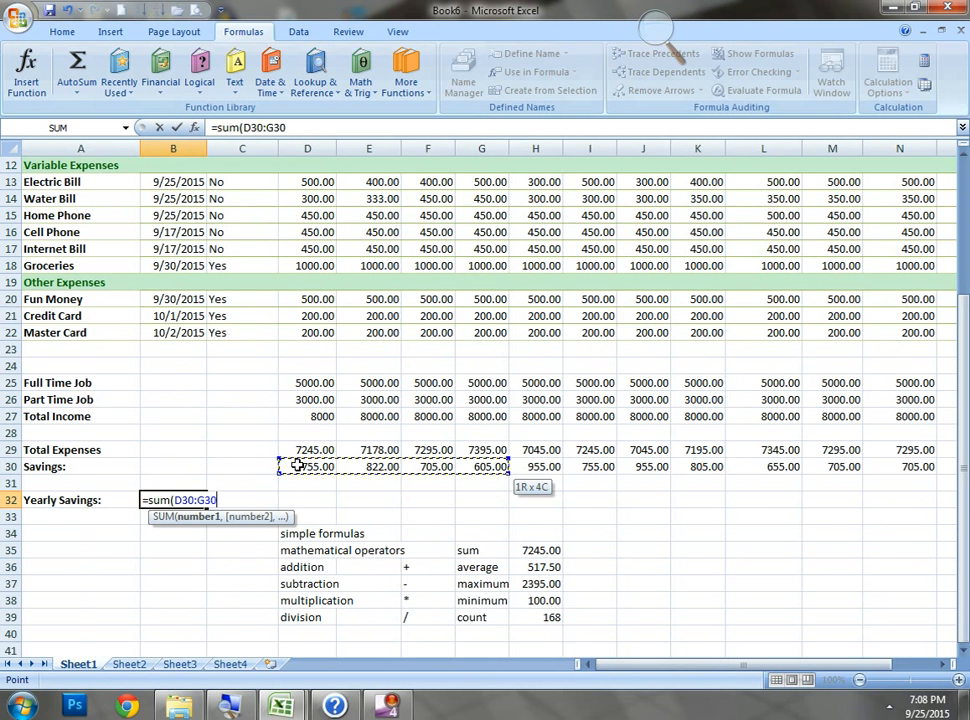
{"action": "key", "text": "shift+Right"}
{"action": "key", "text": "shift+Right"}
{"action": "key", "text": "shift+Right"}
{"action": "key", "text": "shift+Right"}
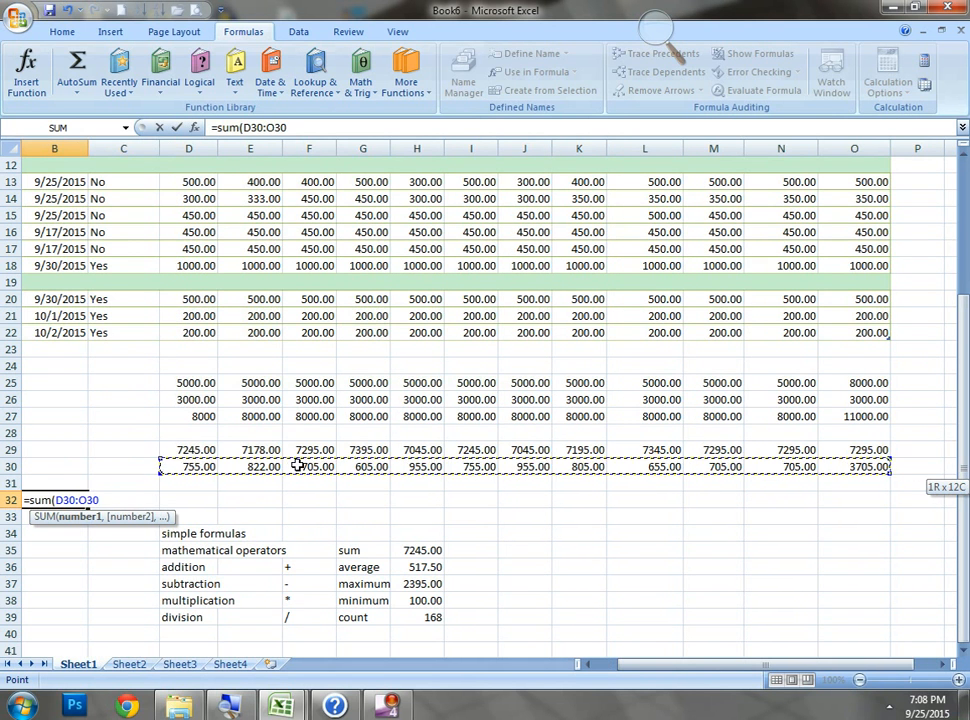
{"action": "type", "text": ")"}
{"action": "key", "text": "Return"}
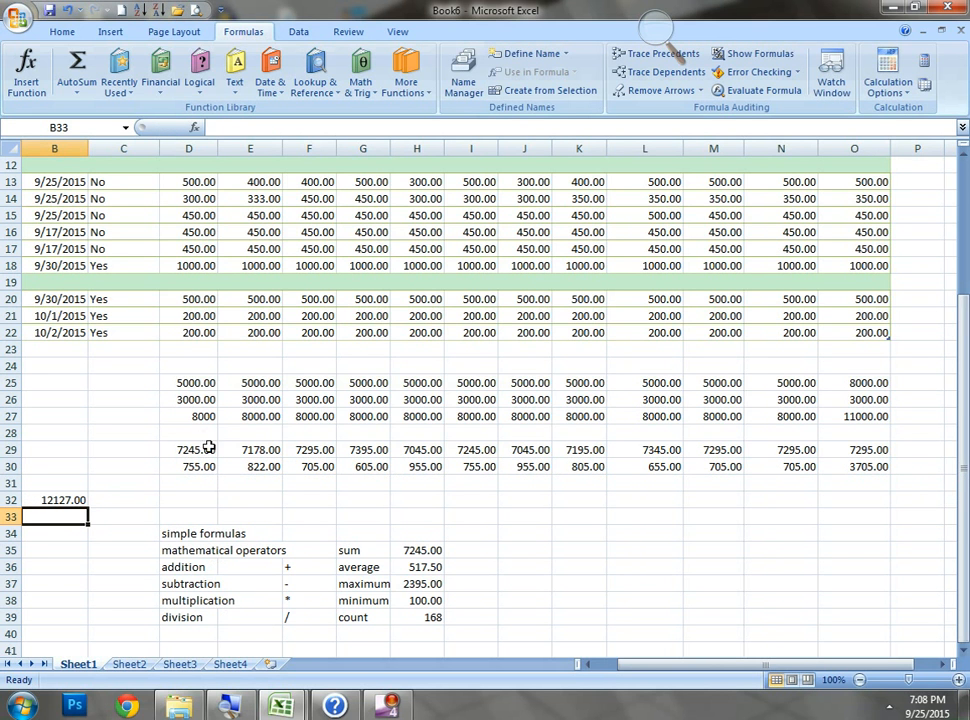
Make the monthly total income values in D27:O27 and the yearly savings amount in B32 bold
{"action": "left_click_drag", "start_coordinate": [197, 419], "coordinate": [877, 421]}
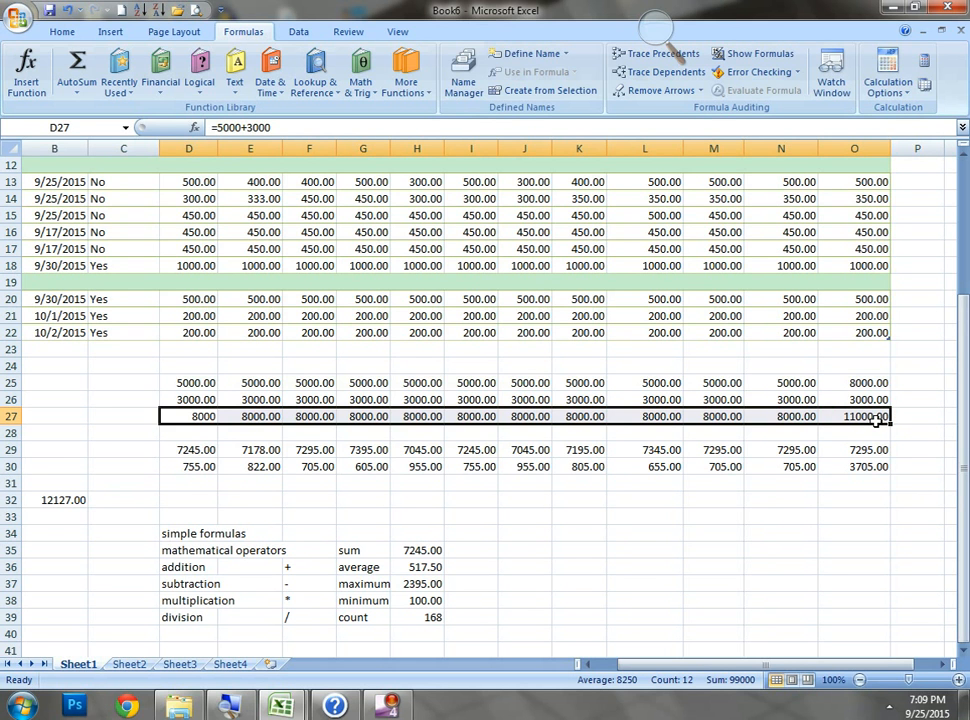
{"action": "key", "text": "ctrl+b"}
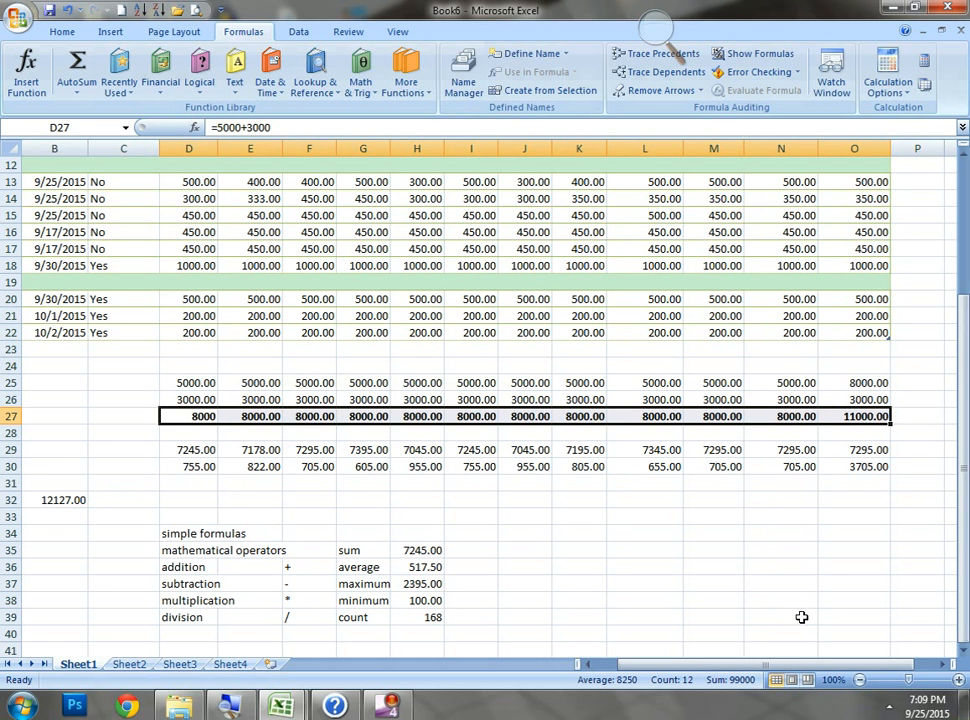
{"action": "left_click_drag", "start_coordinate": [758, 668], "coordinate": [730, 668]}
{"action": "left_click", "coordinate": [191, 500]}
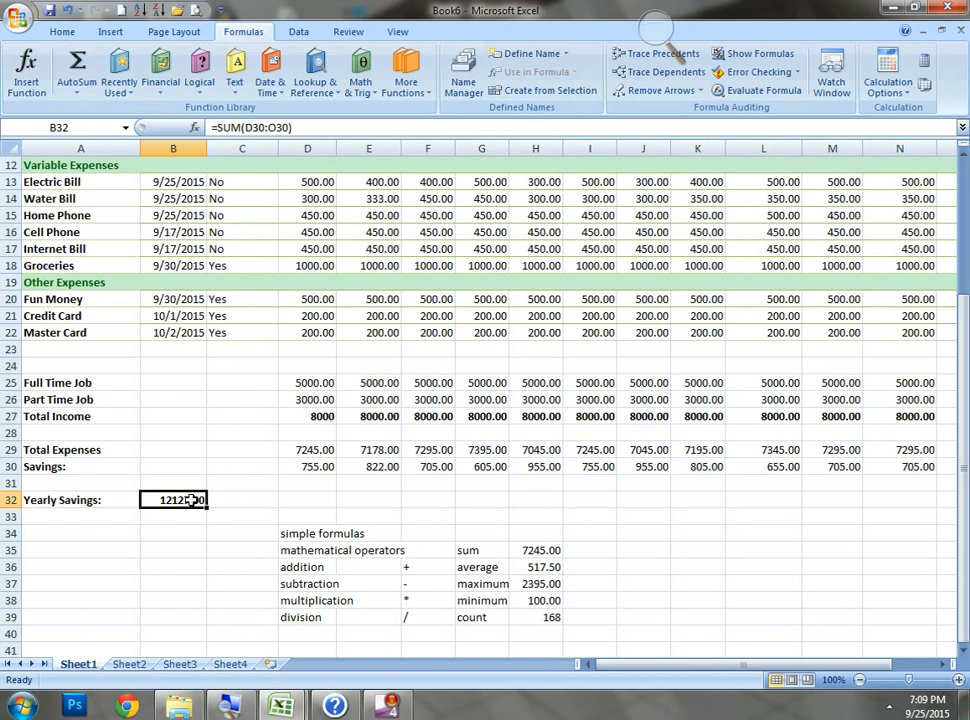
Change the font of the Yearly Savings label in A32 to Adobe Myungjo Std M
{"action": "left_click", "coordinate": [59, 31]}
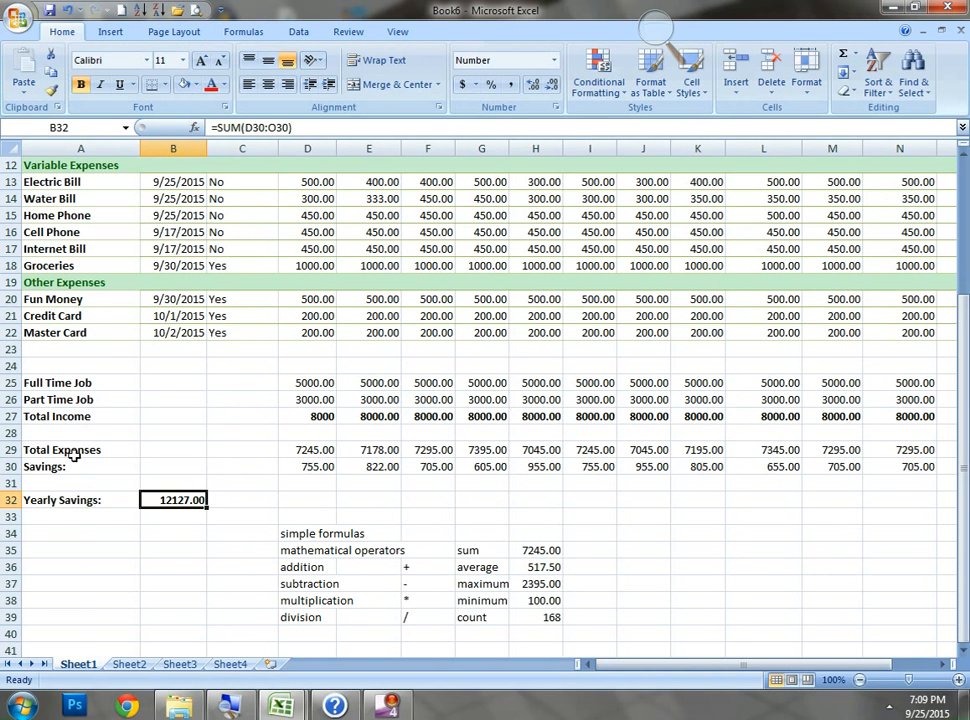
{"action": "left_click", "coordinate": [69, 496]}
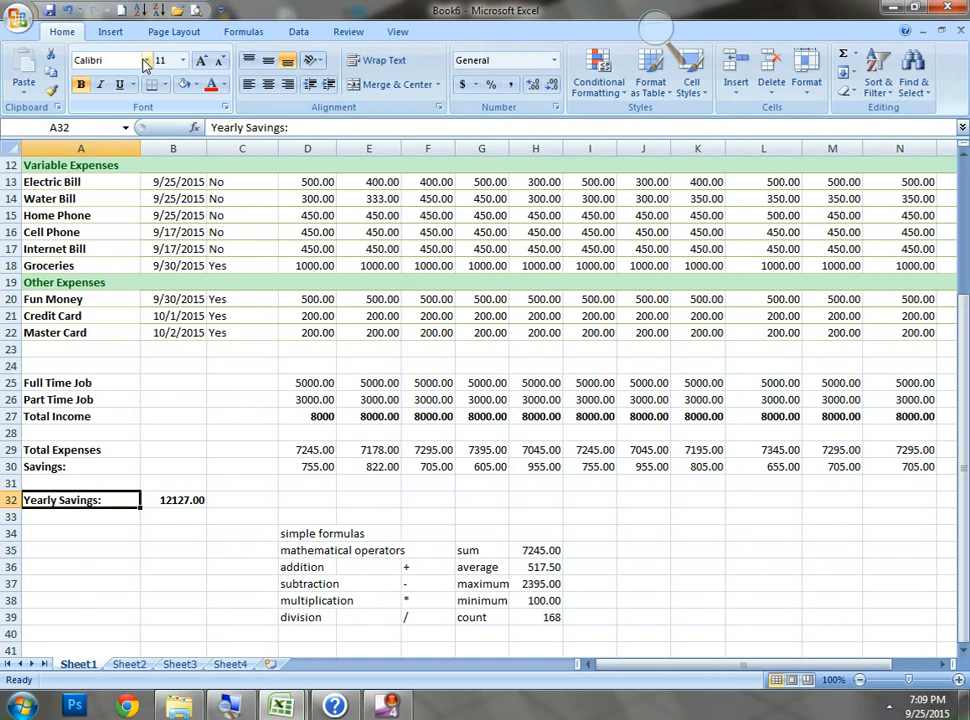
{"action": "left_click", "coordinate": [145, 62]}
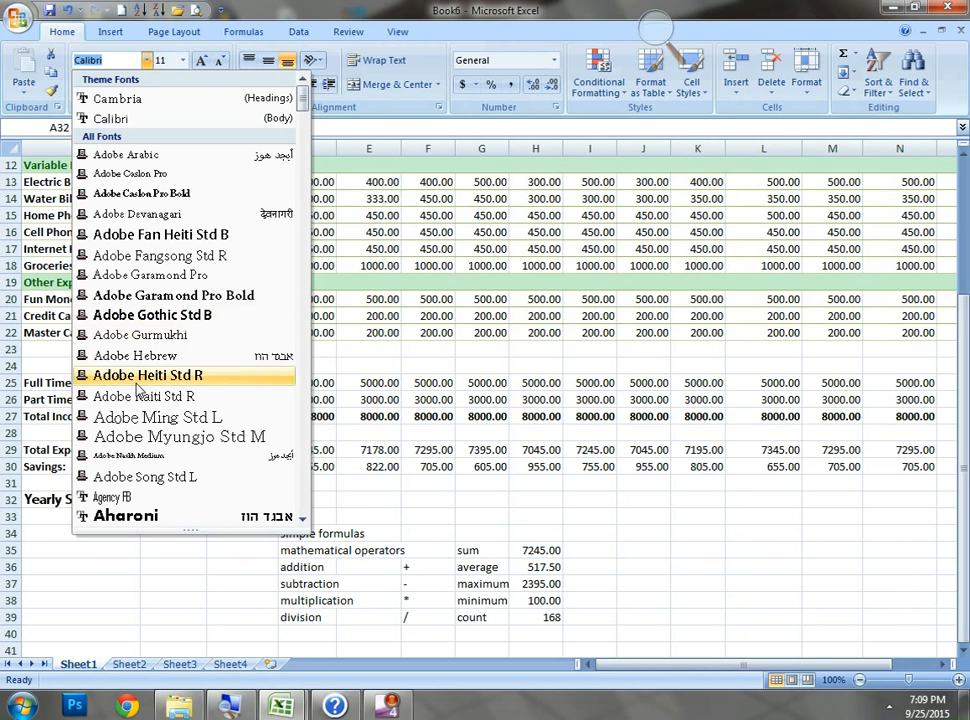
{"action": "left_click", "coordinate": [133, 442]}
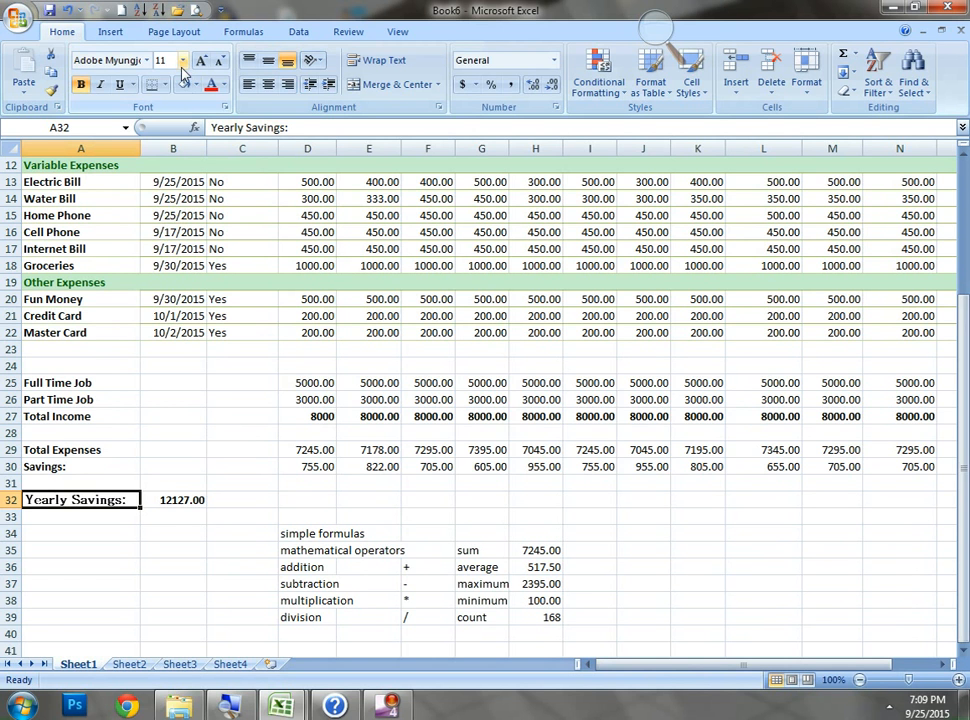
Set the Yearly Savings label's font size to 16 and return it to 11
{"action": "left_click", "coordinate": [184, 62]}
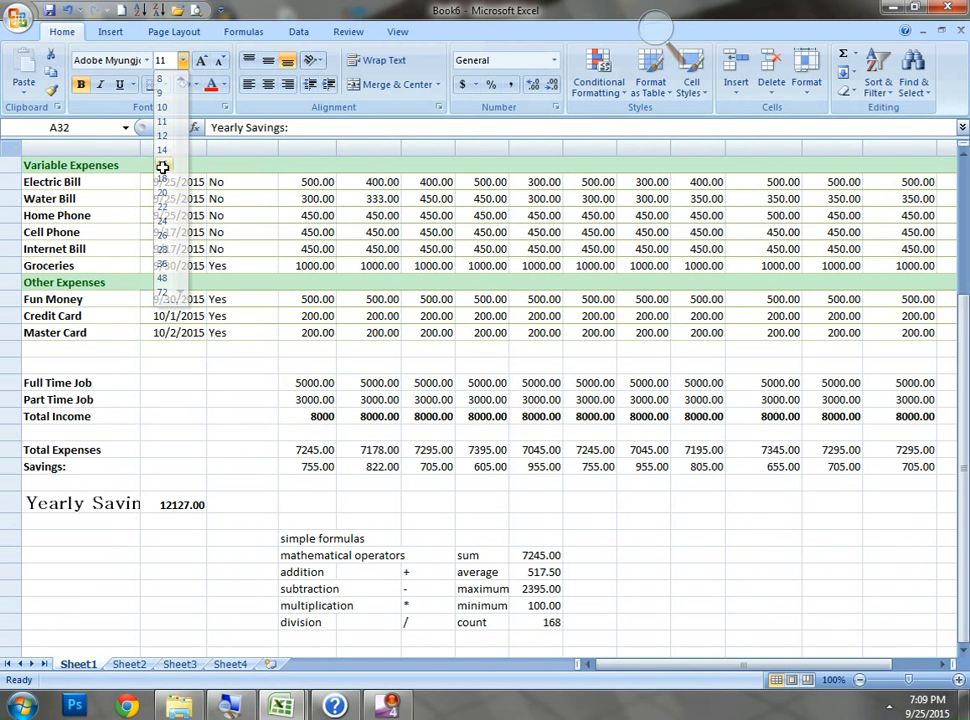
{"action": "left_click", "coordinate": [162, 167]}
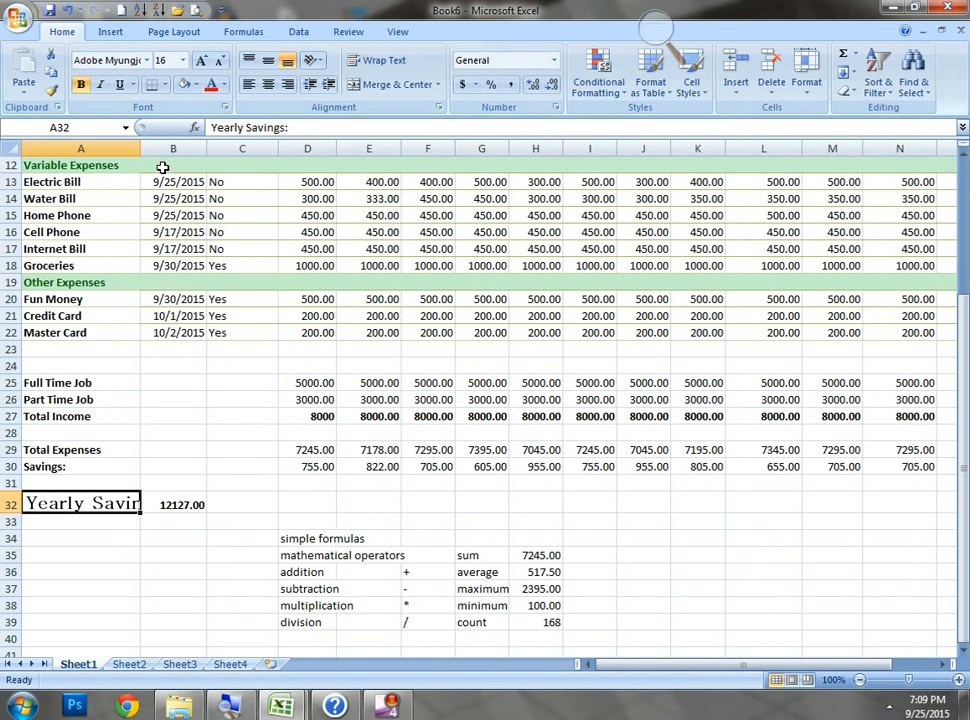
{"action": "left_click", "coordinate": [166, 85]}
{"action": "left_click", "coordinate": [166, 85]}
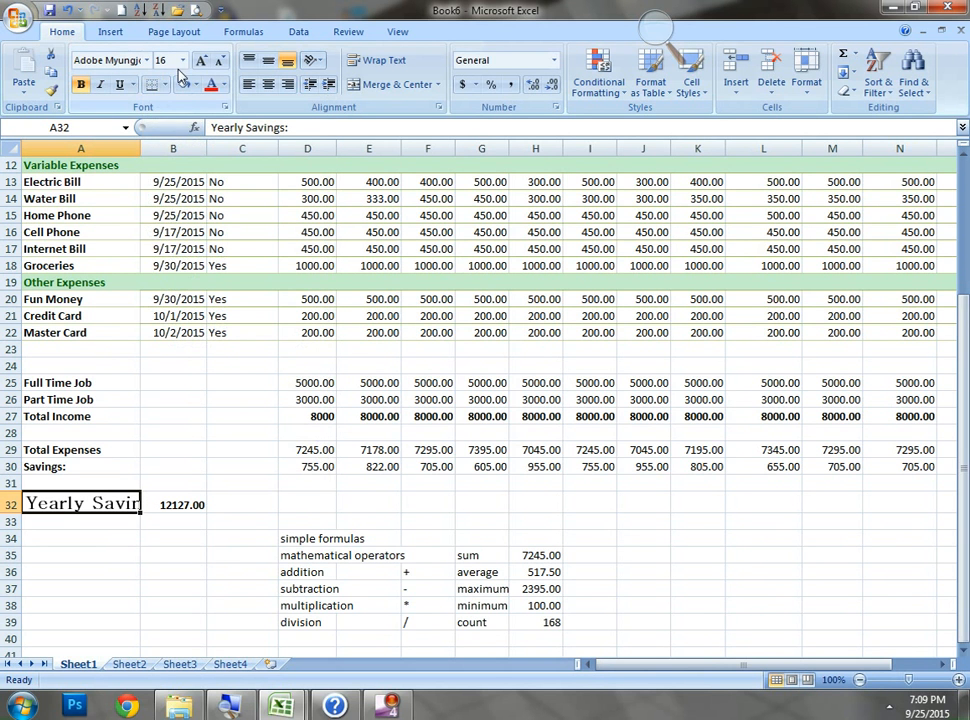
{"action": "left_click", "coordinate": [183, 63]}
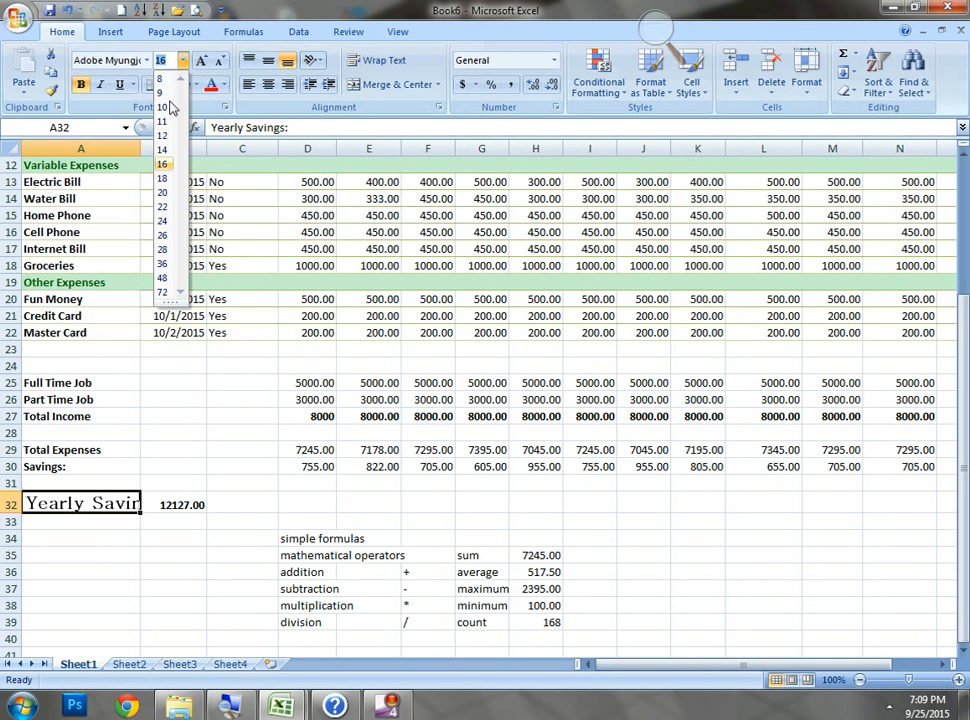
{"action": "left_click", "coordinate": [164, 130]}
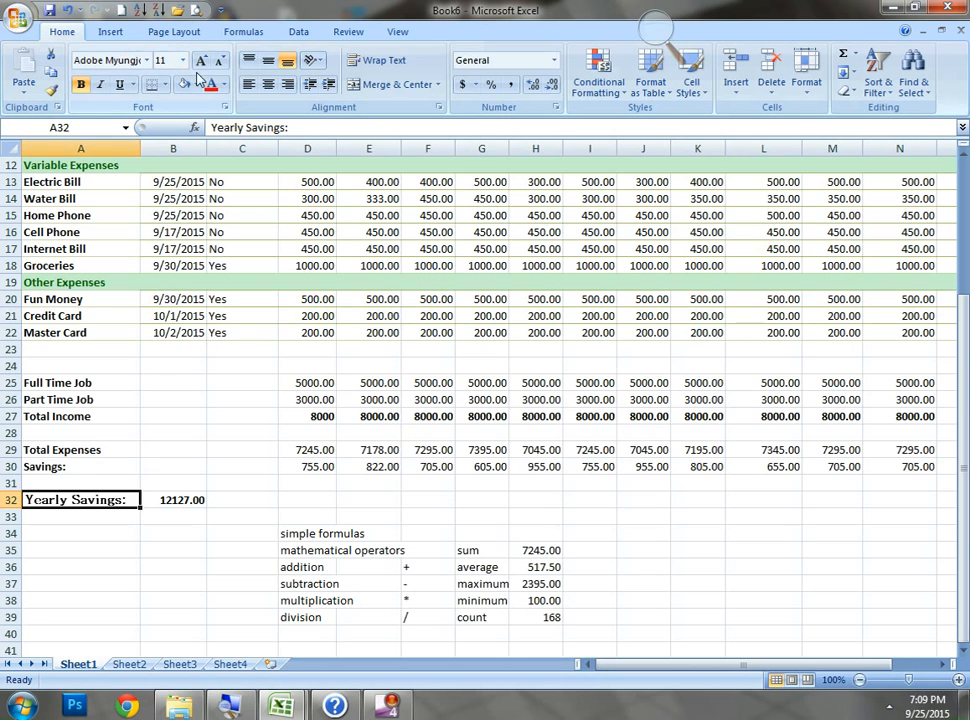
Enlarge the Yearly Savings label's font to size 14 and shrink it stepwise to 10
{"action": "left_click", "coordinate": [201, 61]}
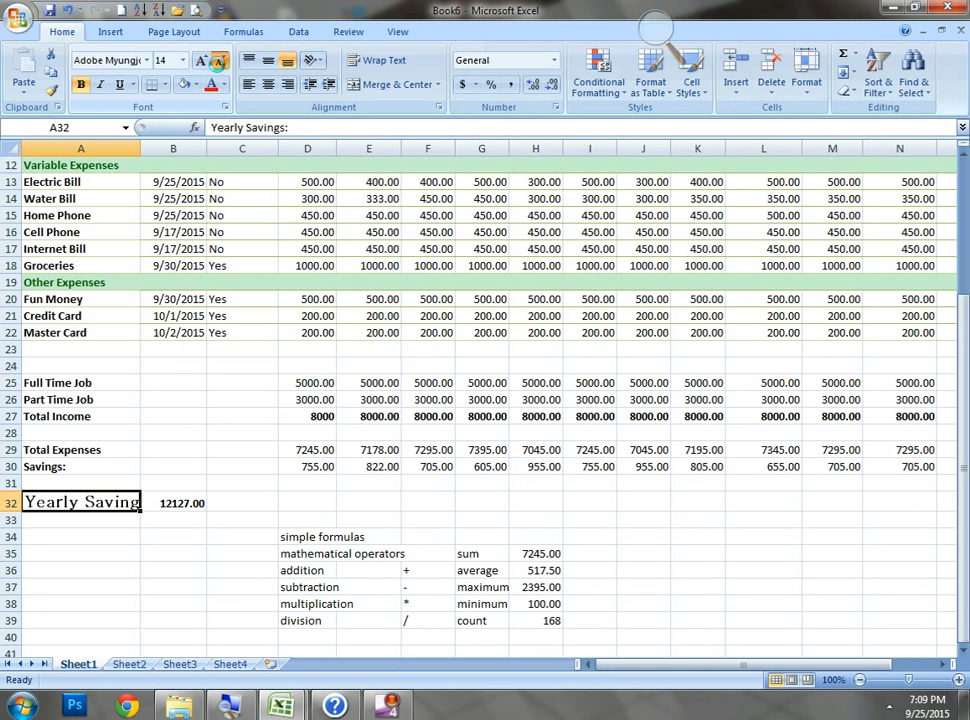
{"action": "left_click", "coordinate": [220, 63]}
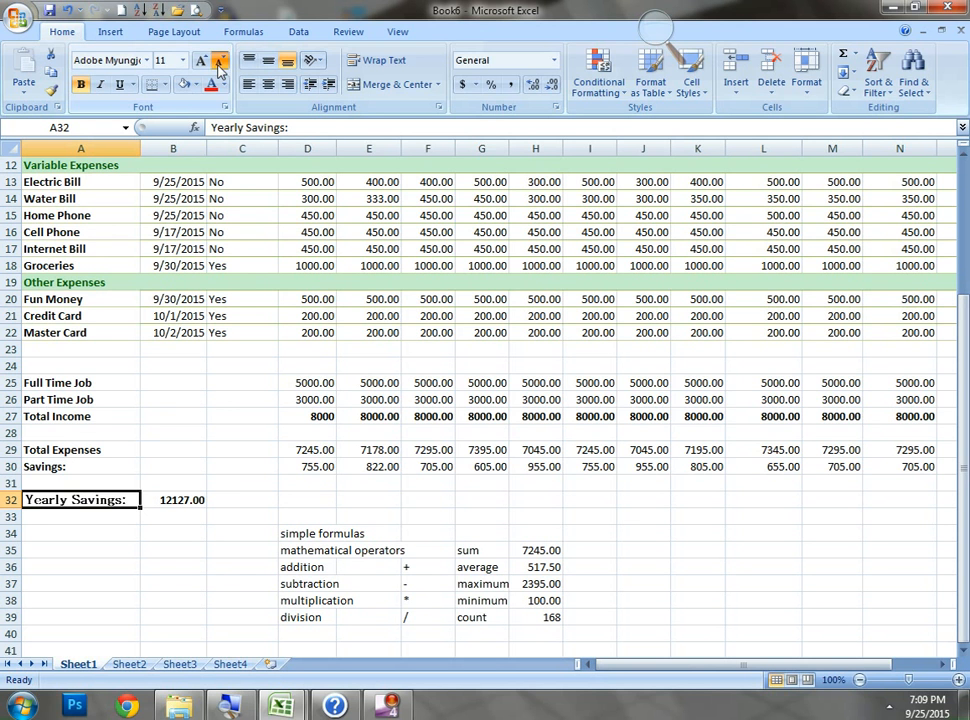
{"action": "left_click", "coordinate": [220, 63]}
{"action": "left_click", "coordinate": [240, 499]}
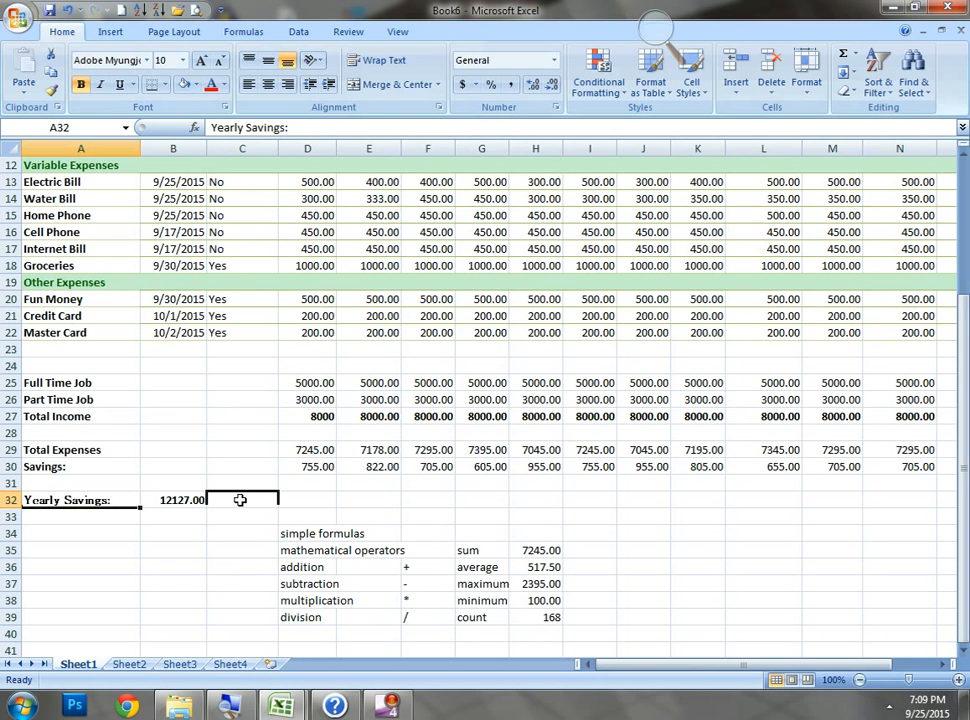
Review the Monthly Budget sheet from the title across to the December column and down to the Yearly Savings row
{"action": "key", "text": "ctrl+Home"}
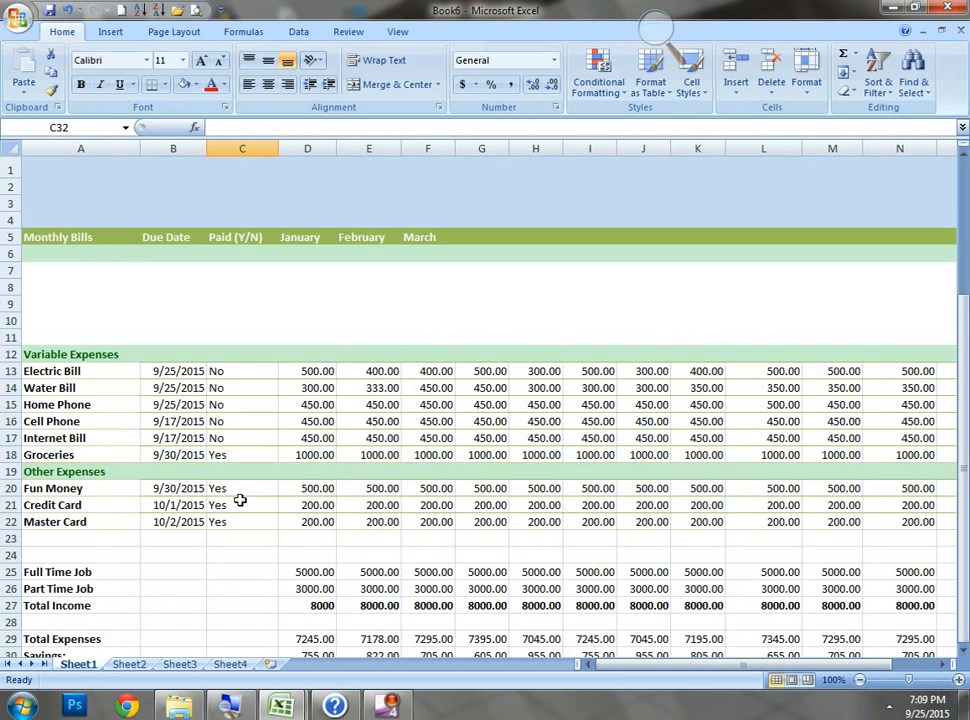
{"action": "scroll", "coordinate": [240, 500], "scroll_direction": "down", "scroll_amount": 10}
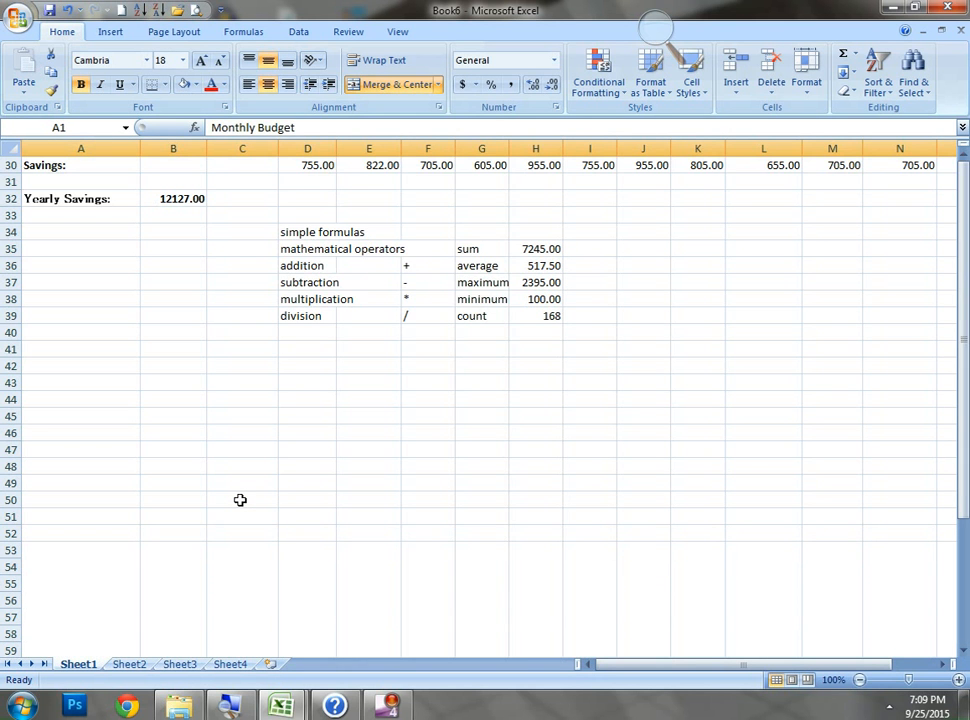
{"action": "scroll", "coordinate": [240, 500], "scroll_direction": "up", "scroll_amount": 10}
{"action": "key", "text": "Page_Down"}
{"action": "key", "text": "Page_Up"}
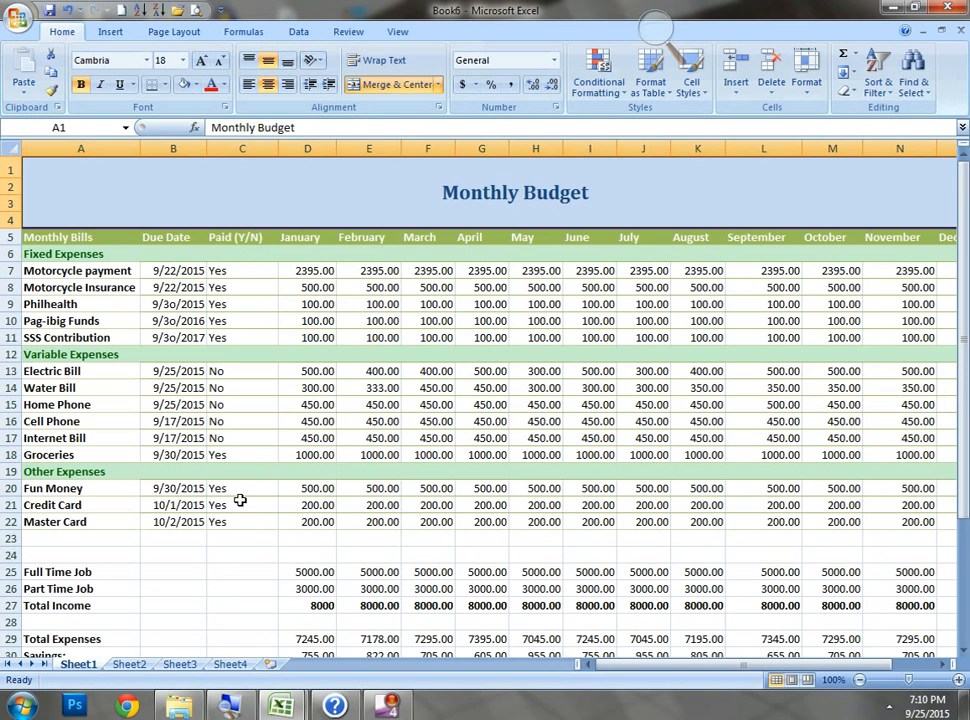
{"action": "key", "text": "ctrl+Down"}
{"action": "key", "text": "ctrl+Right"}
{"action": "key", "text": "ctrl+Down"}
{"action": "key", "text": "Down"}
{"action": "key", "text": "Down"}
{"action": "key", "text": "Down"}
{"action": "key", "text": "Down"}
{"action": "key", "text": "Down"}
{"action": "key", "text": "Down"}
{"action": "key", "text": "Down"}
{"action": "key", "text": "Down"}
{"action": "key", "text": "Down"}
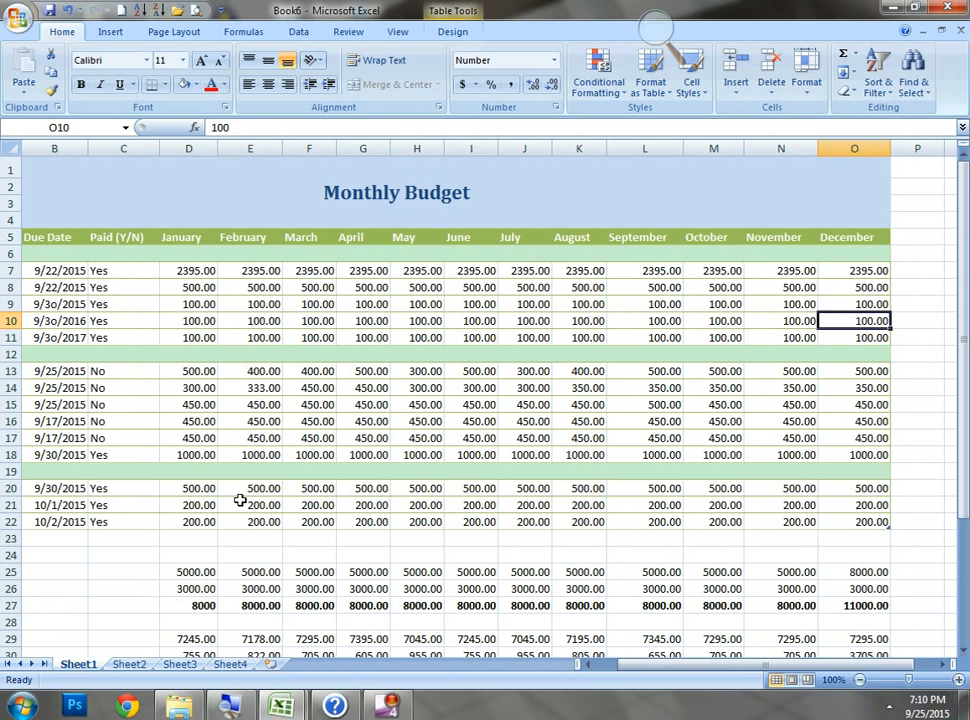
{"action": "key", "text": "Down"}
{"action": "key", "text": "Down"}
{"action": "key", "text": "Down"}
{"action": "key", "text": "Down"}
{"action": "key", "text": "Down"}
{"action": "key", "text": "Down"}
{"action": "key", "text": "Down"}
{"action": "key", "text": "Down"}
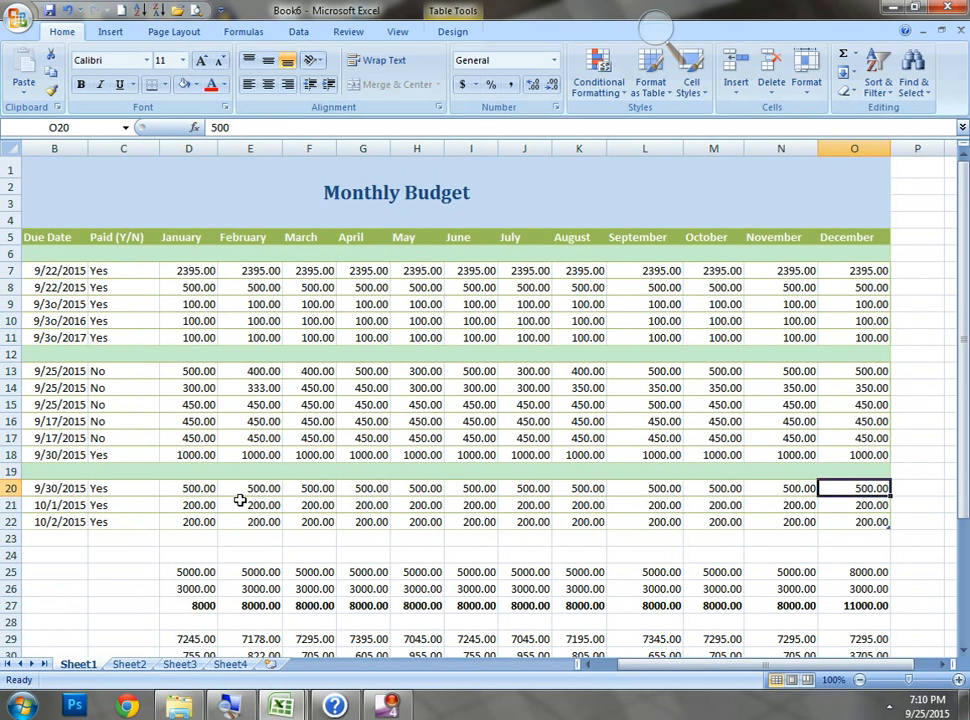
{"action": "key", "text": "Down"}
{"action": "key", "text": "Down"}
{"action": "key", "text": "Down"}
{"action": "key", "text": "Down"}
{"action": "key", "text": "Down"}
{"action": "key", "text": "Down"}
{"action": "key", "text": "Down"}
{"action": "key", "text": "Down"}
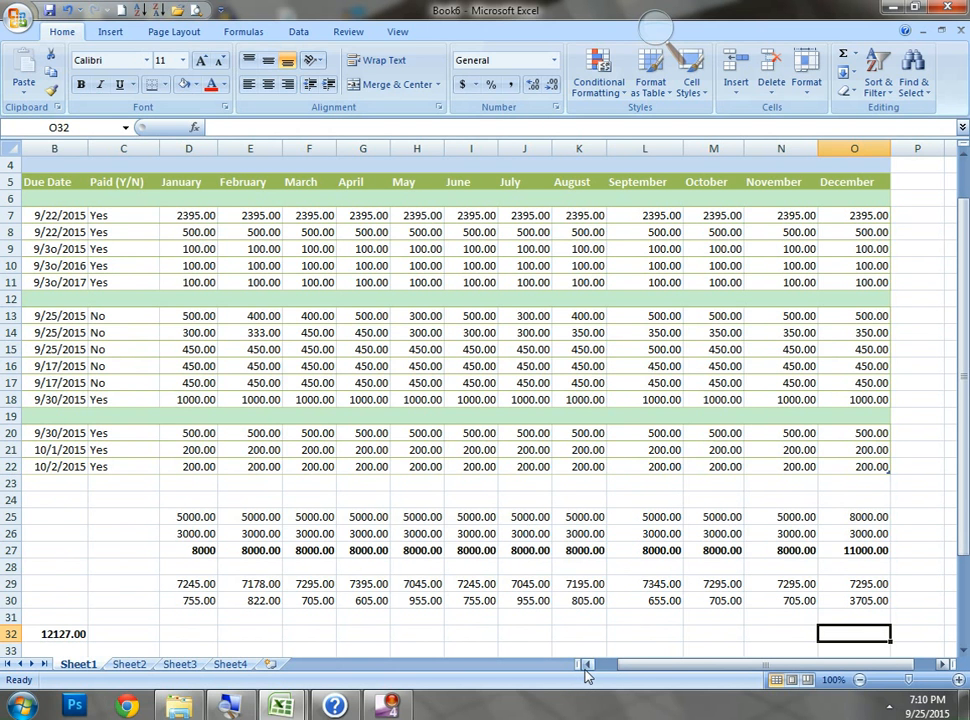
{"action": "left_click", "coordinate": [587, 670]}
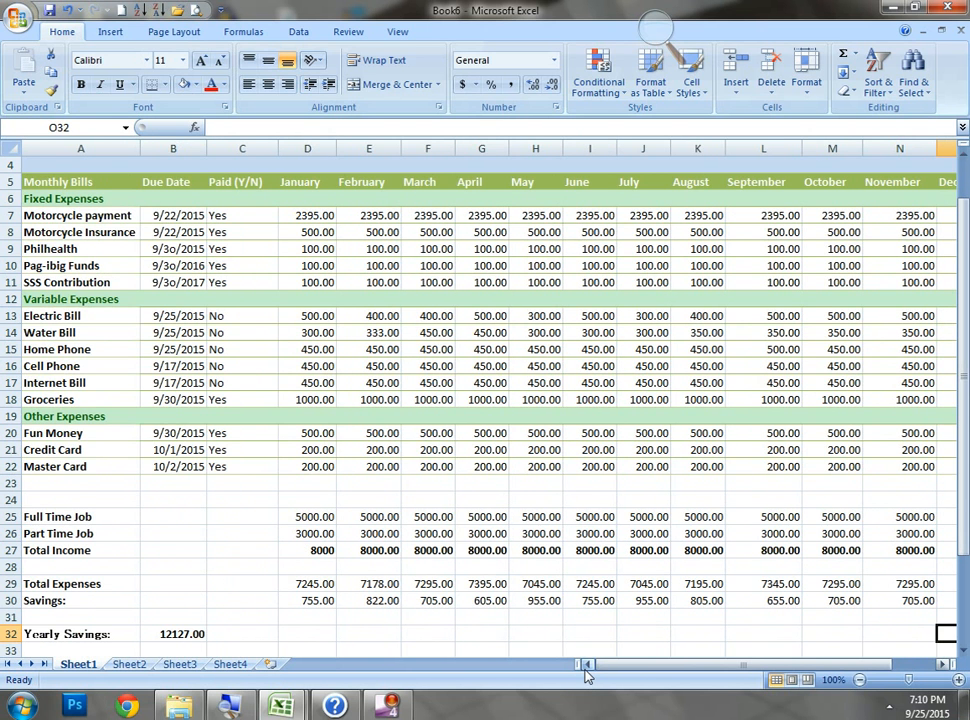